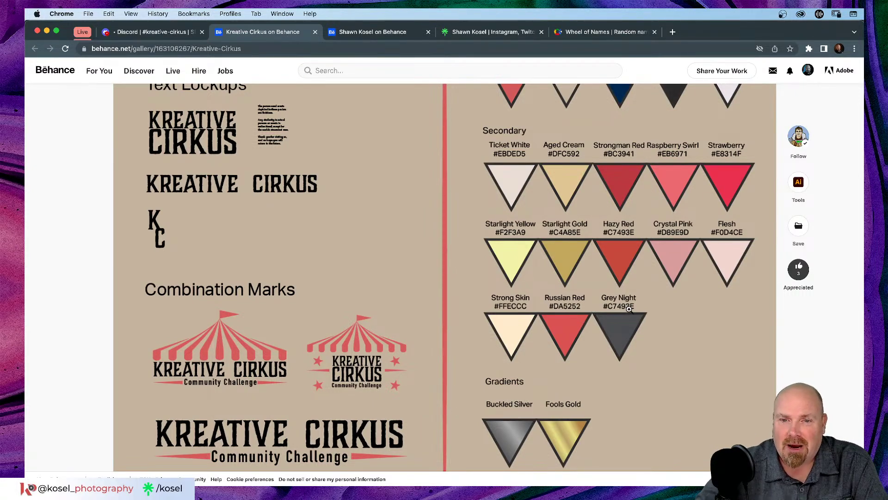
Review the Kreative Cirkus style guide's secondary colours, gradients and ticket designs, continuing to the hand-drawn poster sketches.
scroll(629, 308, down, 1)
scroll(631, 309, down, 2)
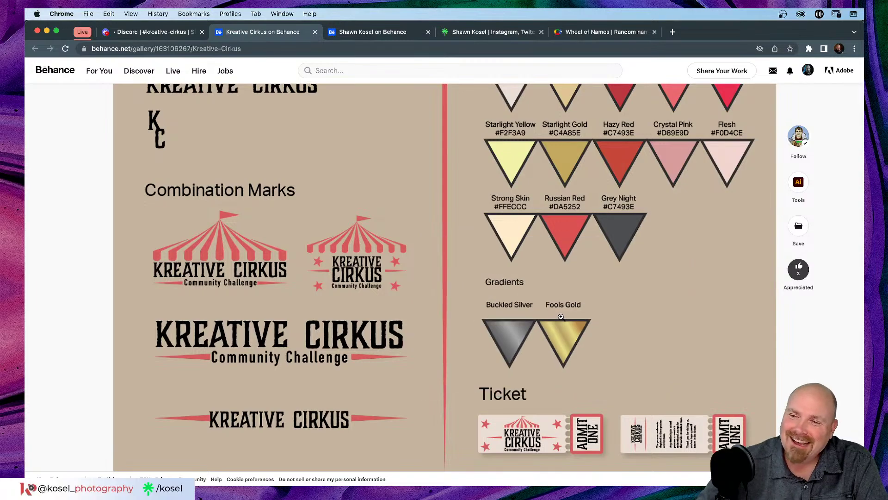
scroll(644, 291, down, 3)
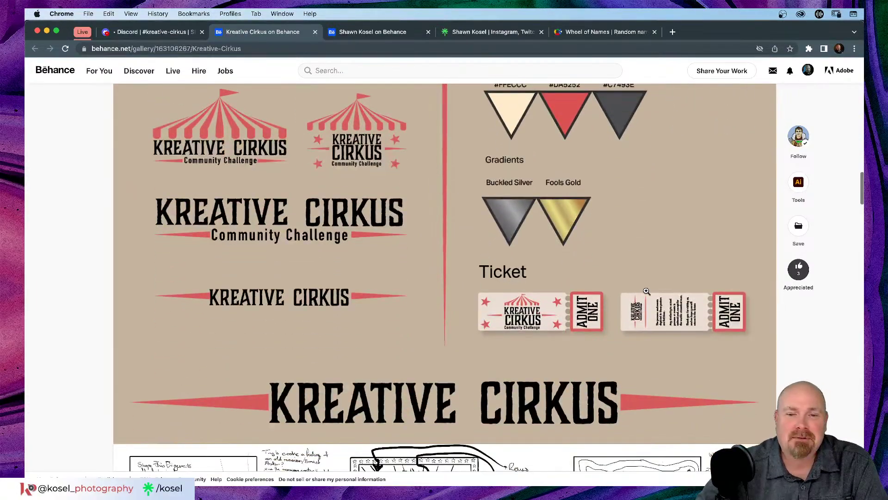
scroll(646, 291, down, 8)
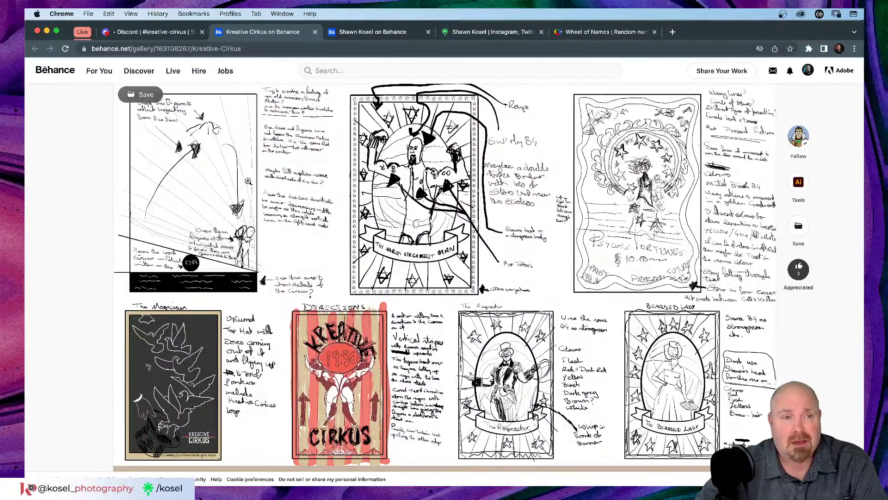
Open the seesaw poster sketch full screen and view each following sketch through to the Bearded Lady.
click(195, 184)
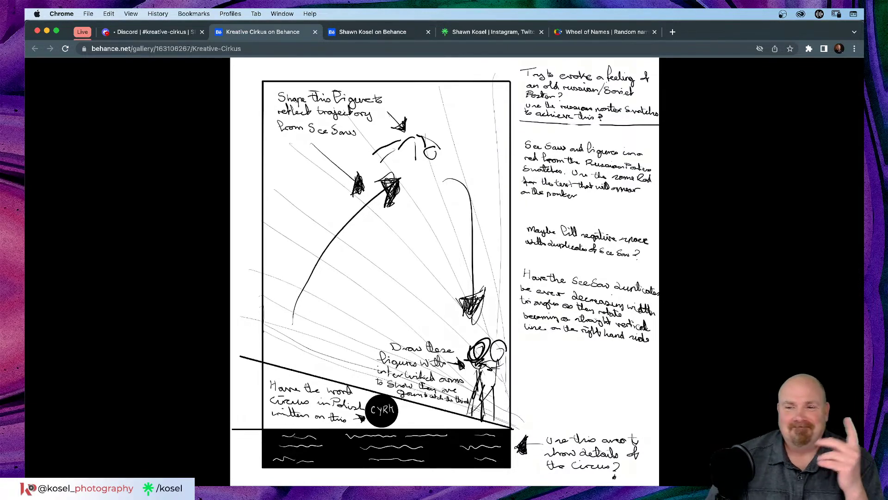
click(842, 271)
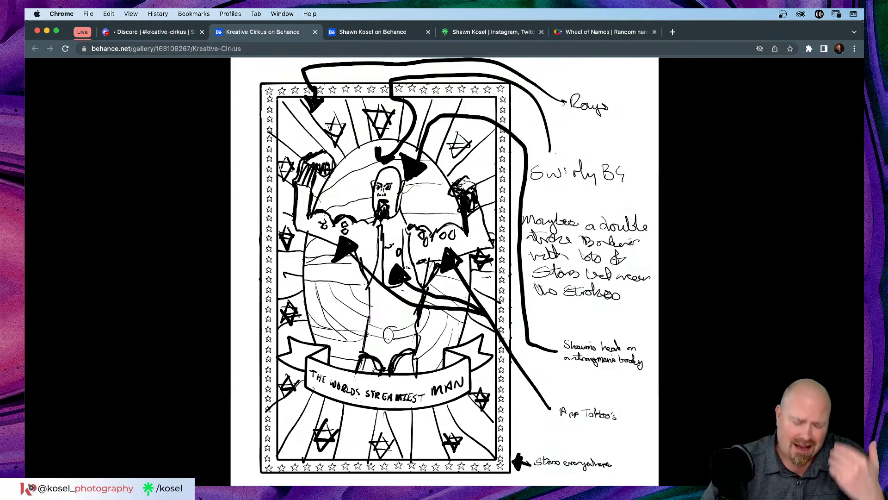
mouse_move(841, 272)
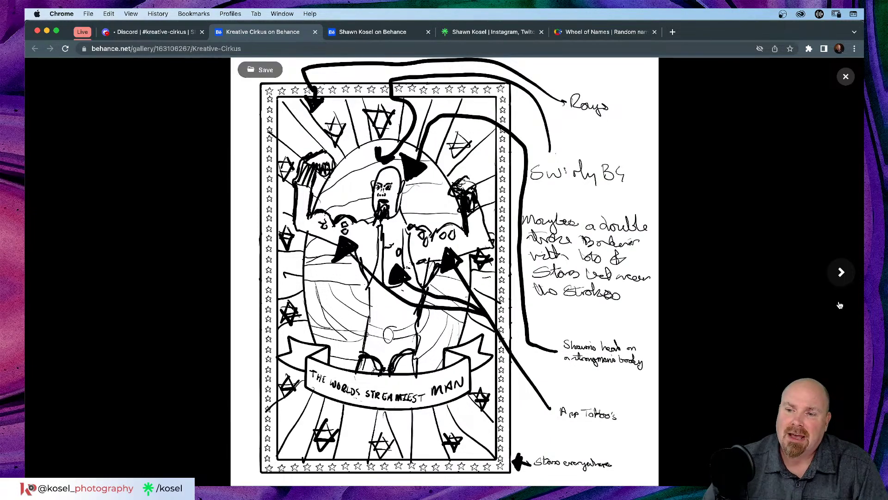
click(841, 272)
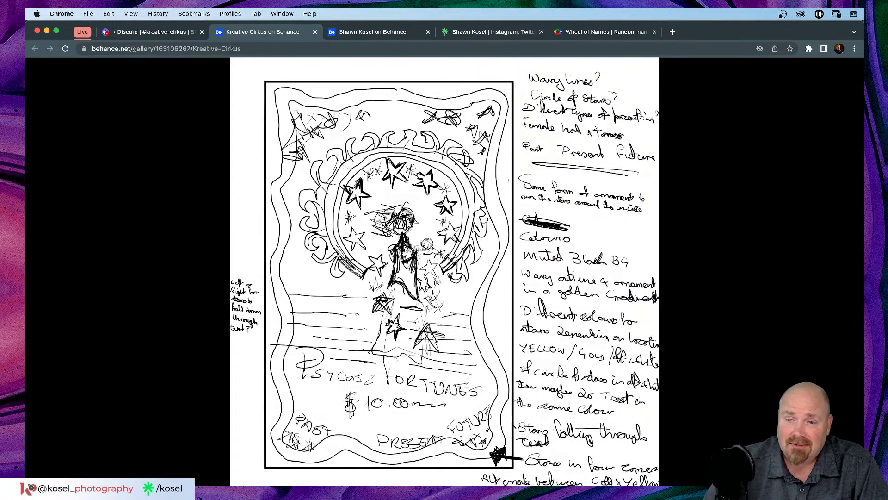
mouse_move(842, 274)
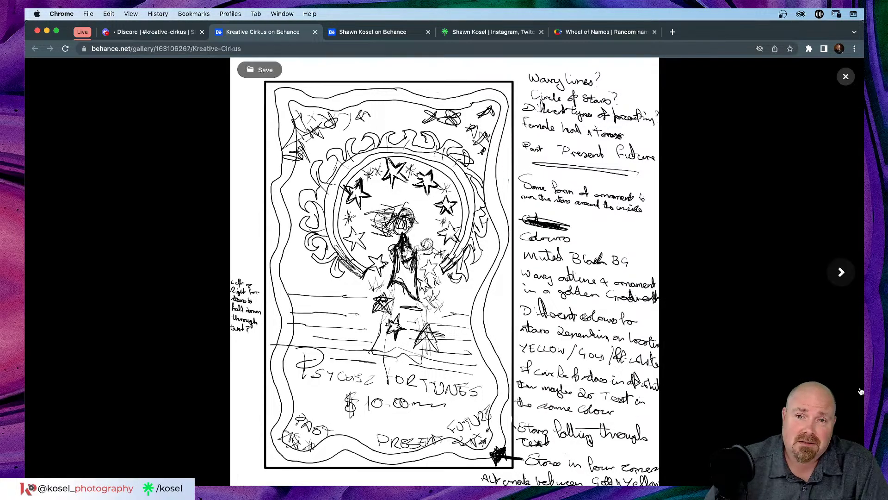
click(841, 273)
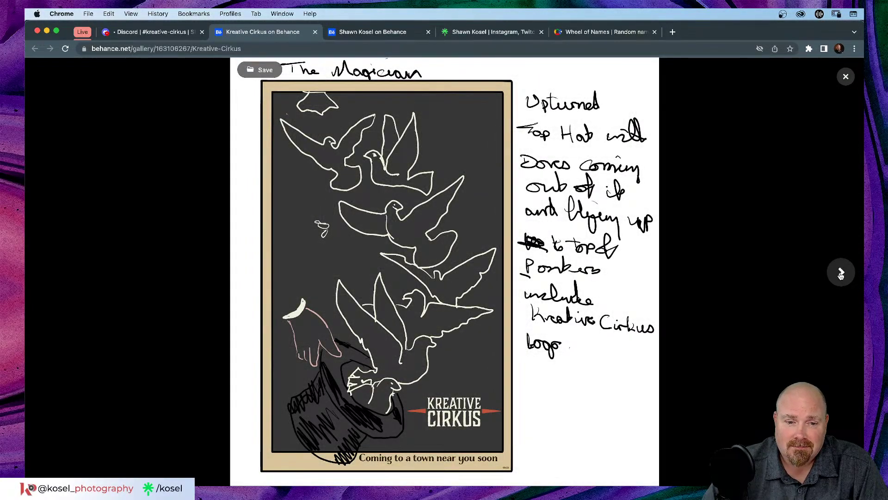
click(841, 273)
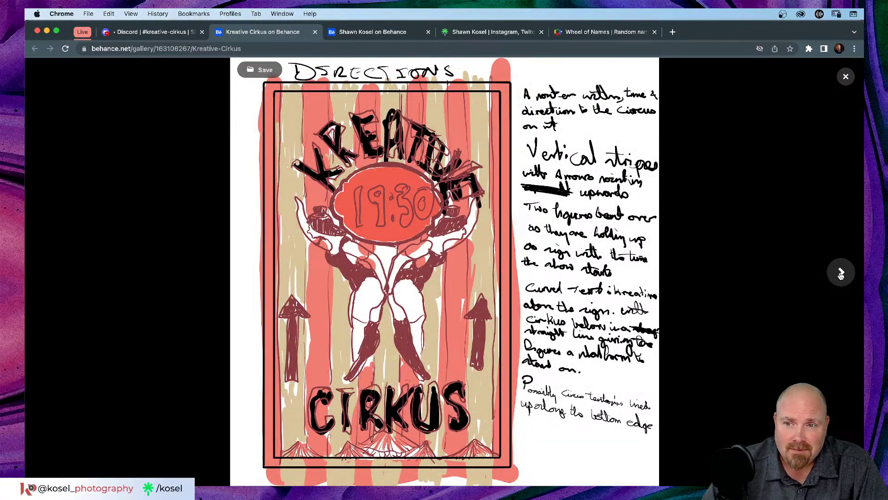
click(841, 276)
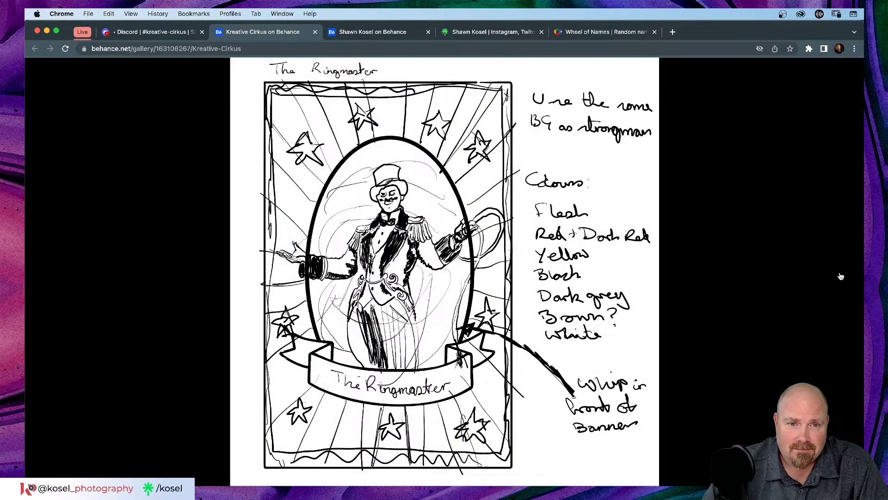
click(841, 276)
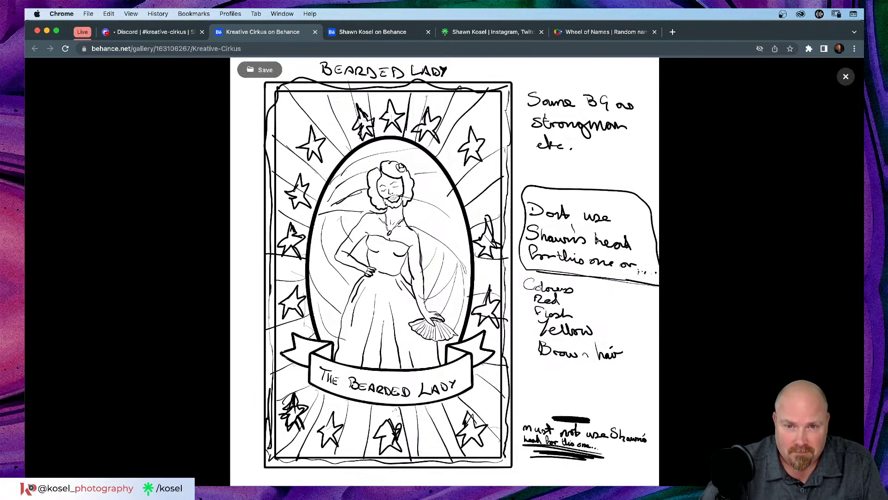
Magnify the handwritten notes beside the Bearded Lady sketch, and close the full-screen image viewer when done.
scroll(560, 211, up, 5)
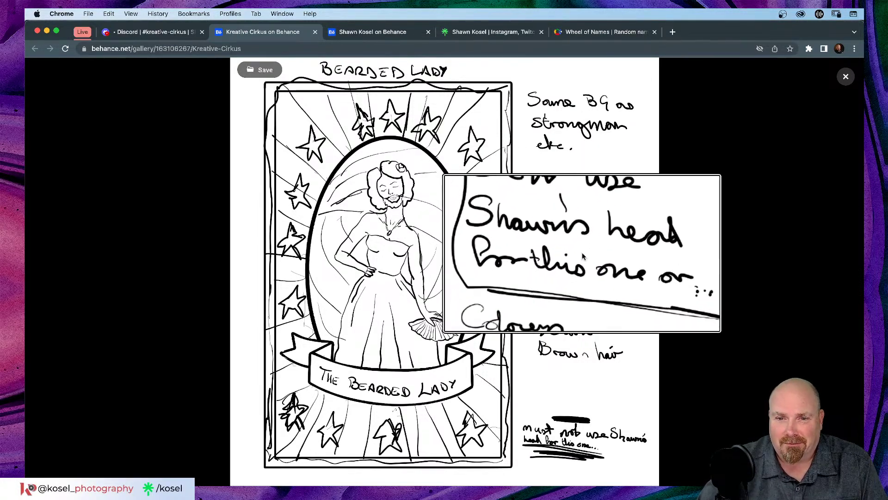
scroll(584, 245, down, 5)
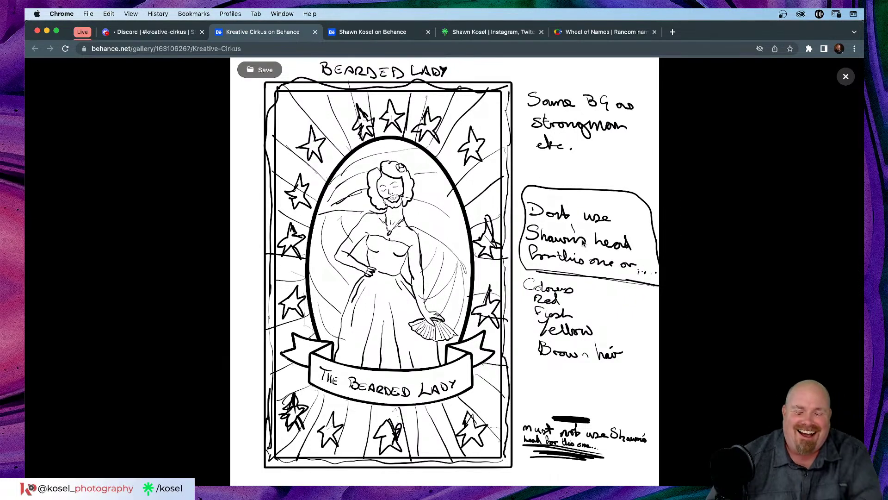
scroll(575, 448, up, 5)
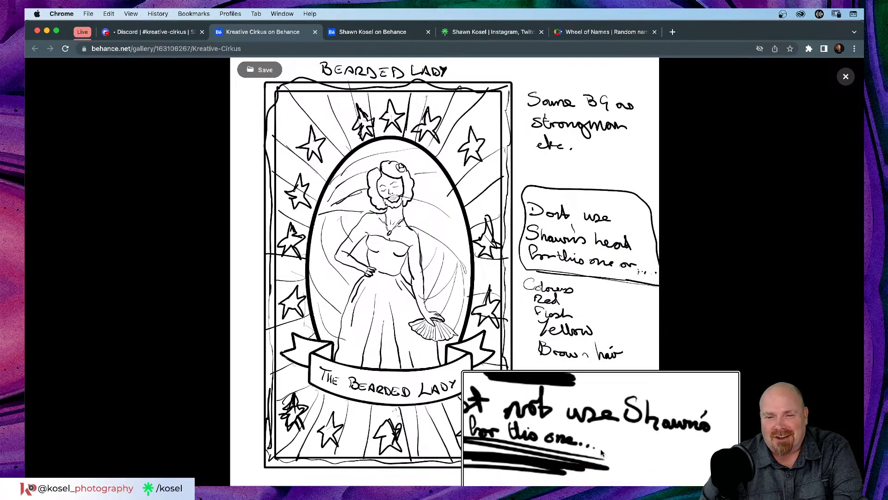
scroll(600, 452, down, 5)
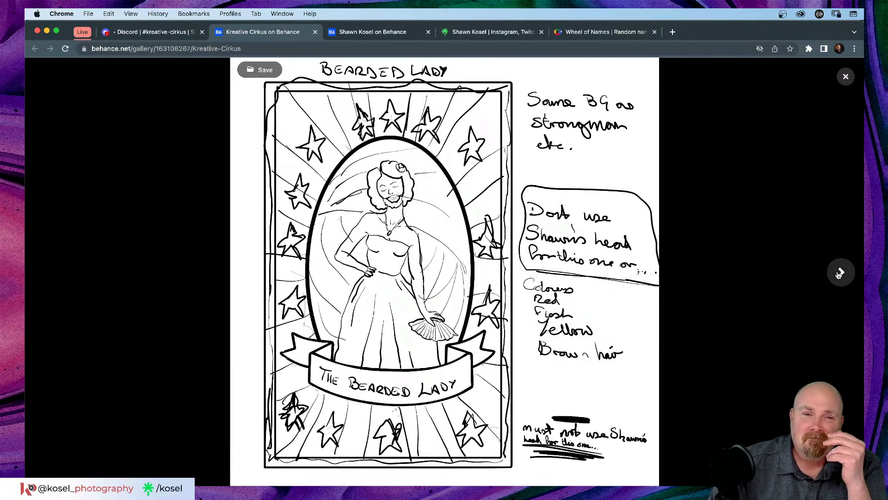
click(840, 273)
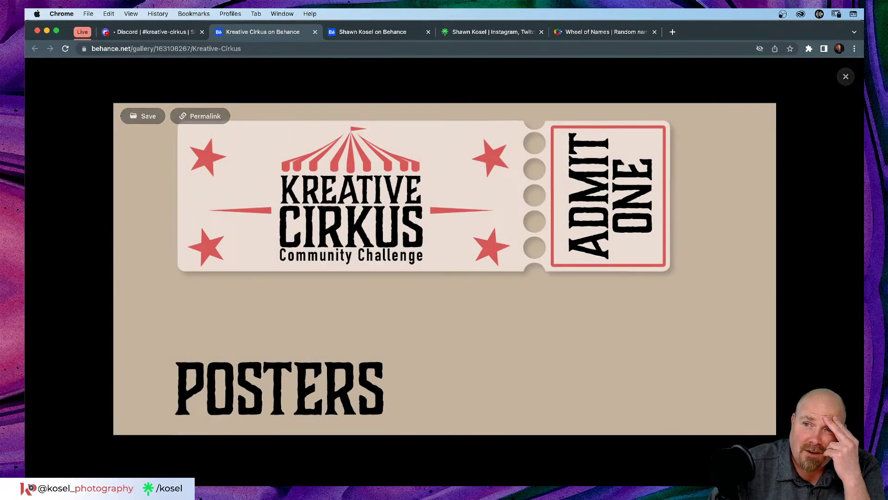
click(845, 76)
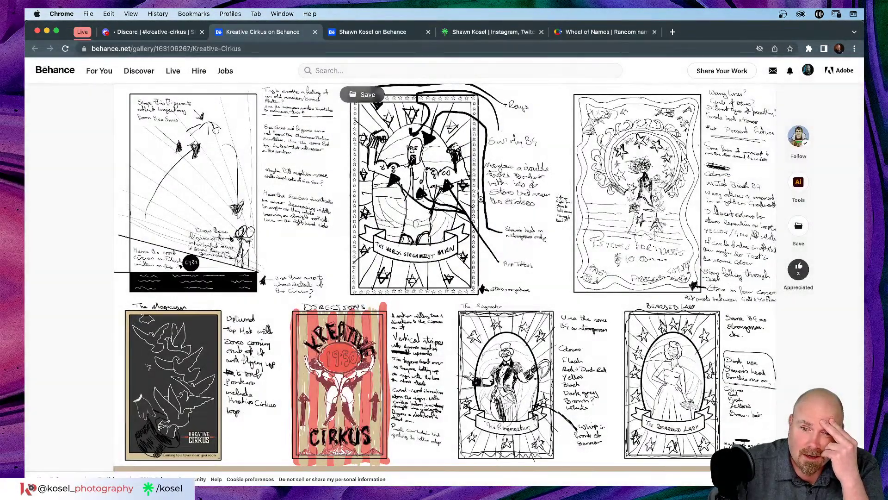
Open "The Worlds Streamiest Man" poster full screen from the project's Posters section.
scroll(483, 201, down, 6)
scroll(481, 202, down, 8)
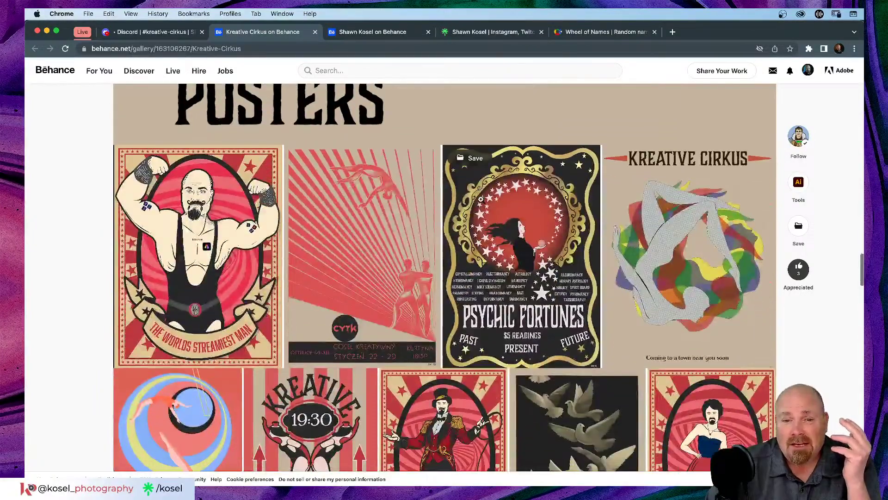
click(126, 229)
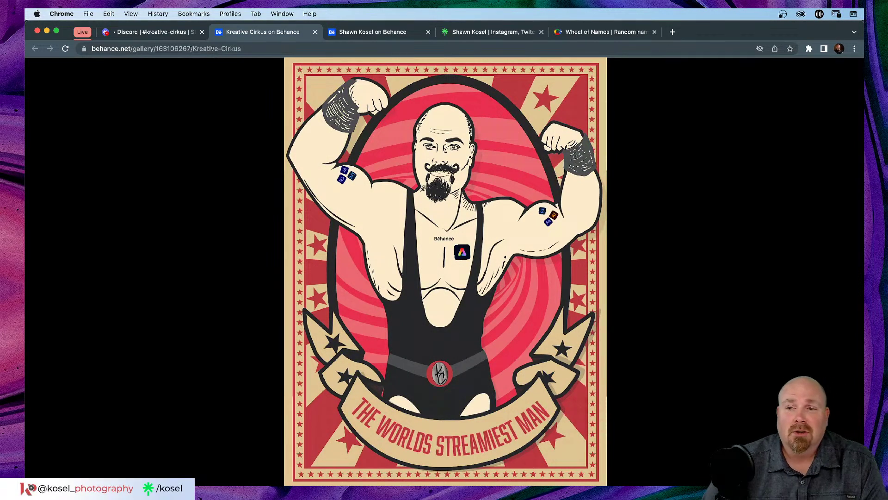
Compare the strongman poster with the red Cyrk acrobat poster by switching back and forth, finishing on the Cyrk poster.
click(842, 271)
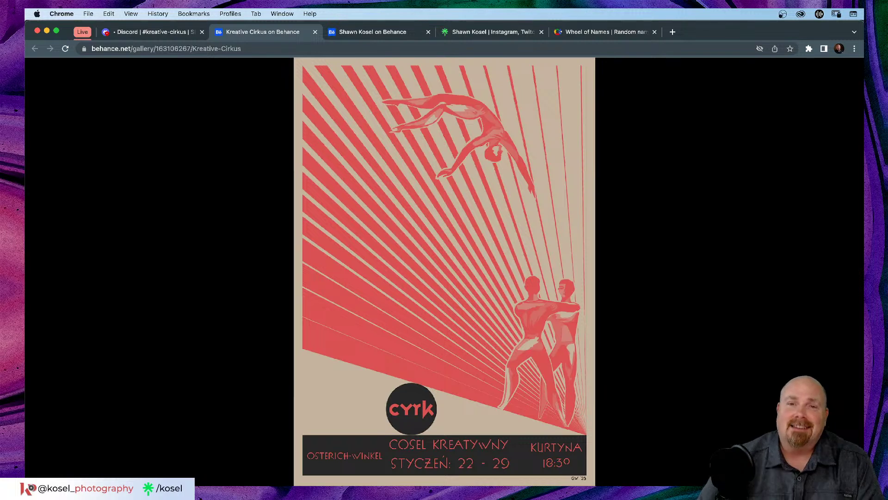
mouse_move(32, 200)
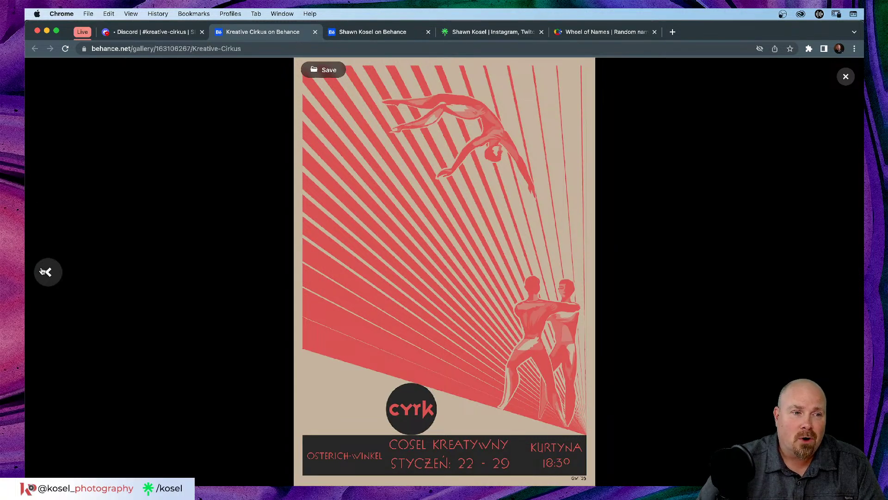
click(44, 271)
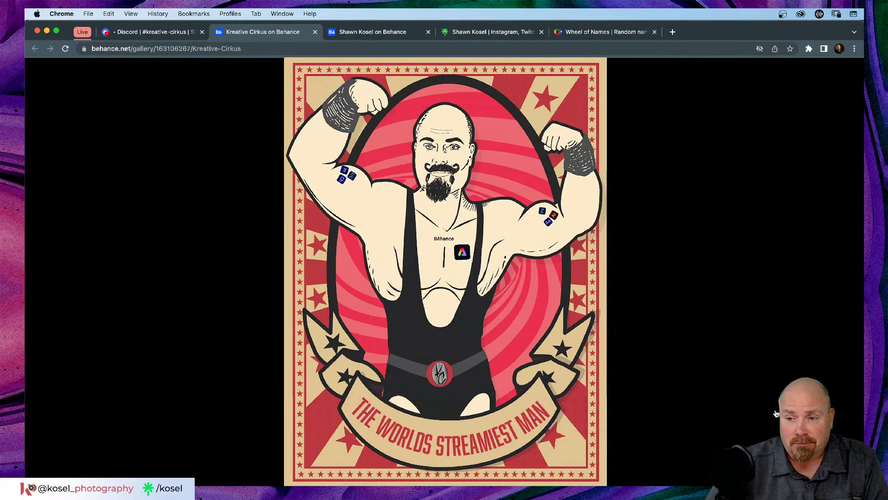
mouse_move(841, 270)
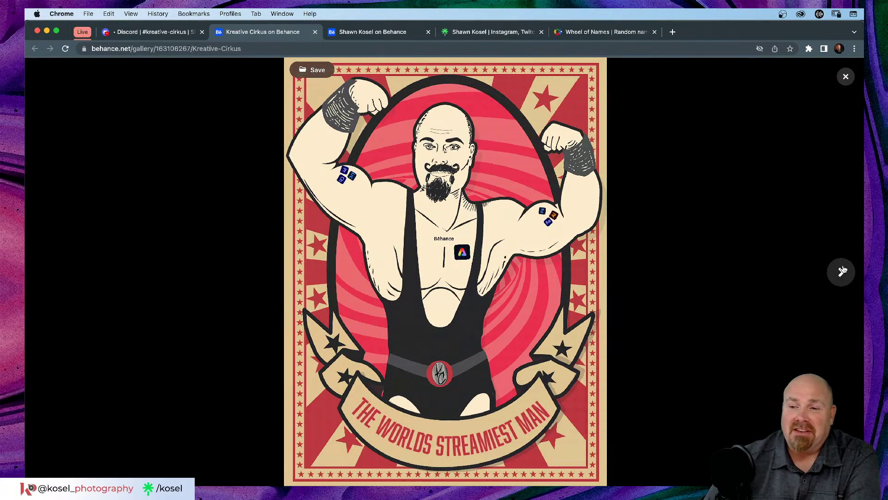
click(842, 272)
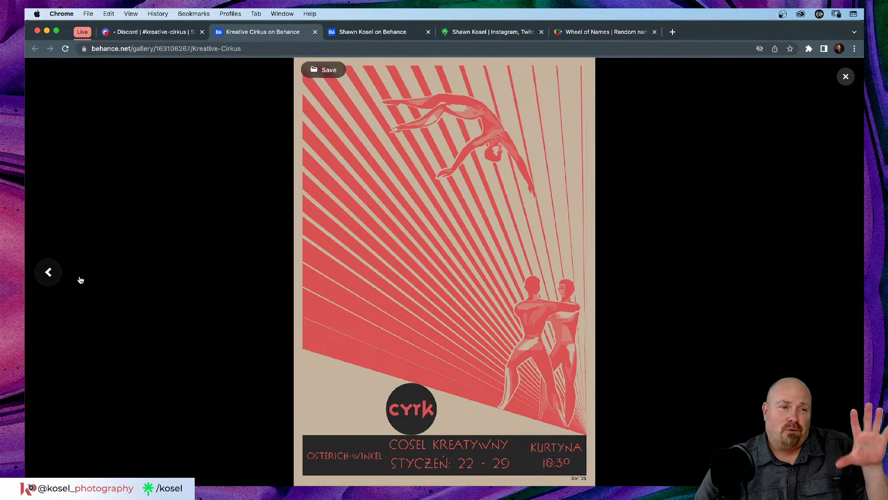
click(48, 271)
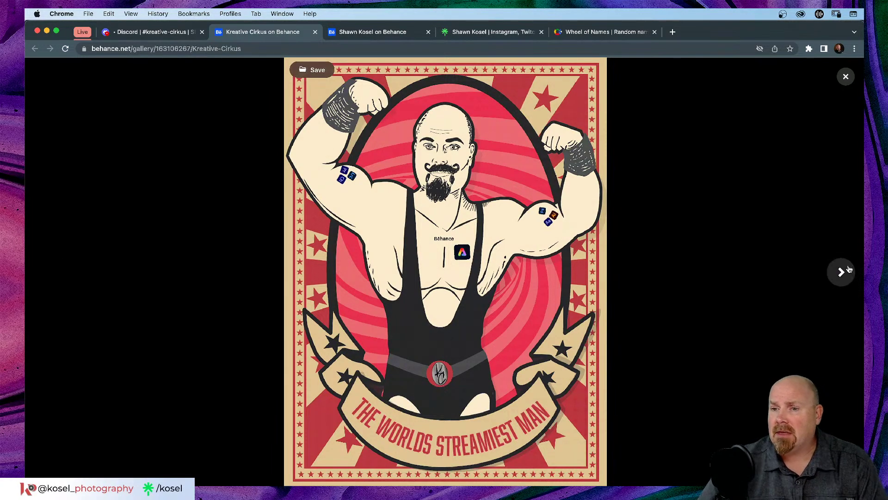
click(841, 272)
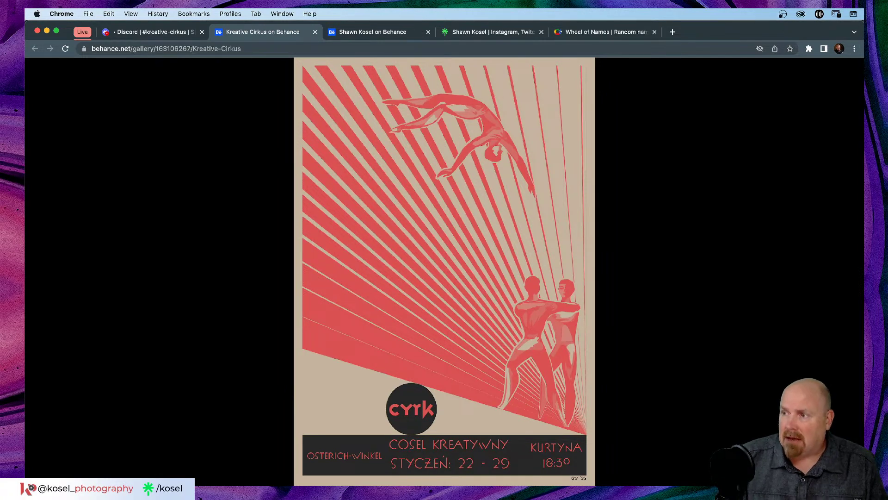
View the finished posters one by one from Psychic Fortunes through the contortionist, trapeze and 19:30 designs to The Ringmaster.
mouse_move(840, 271)
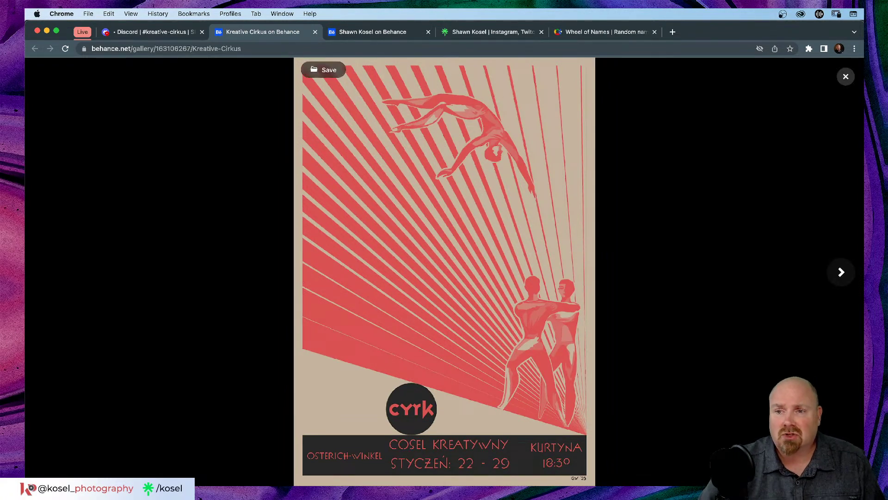
click(840, 272)
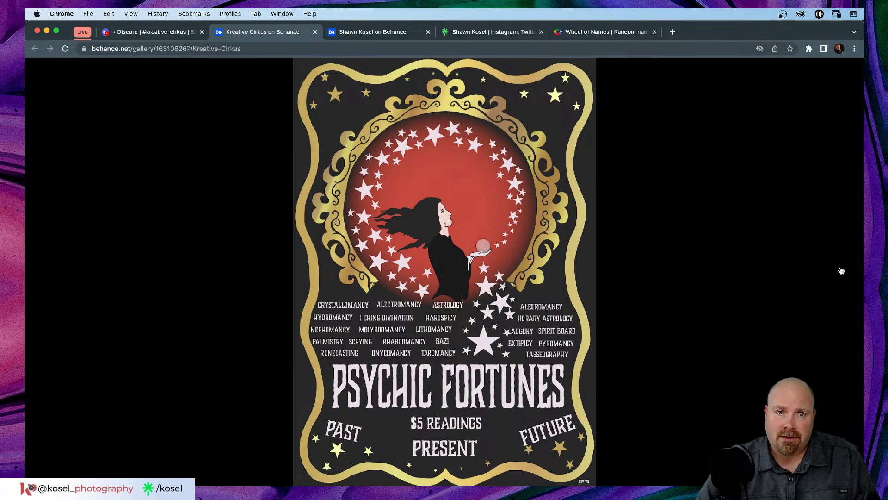
mouse_move(842, 272)
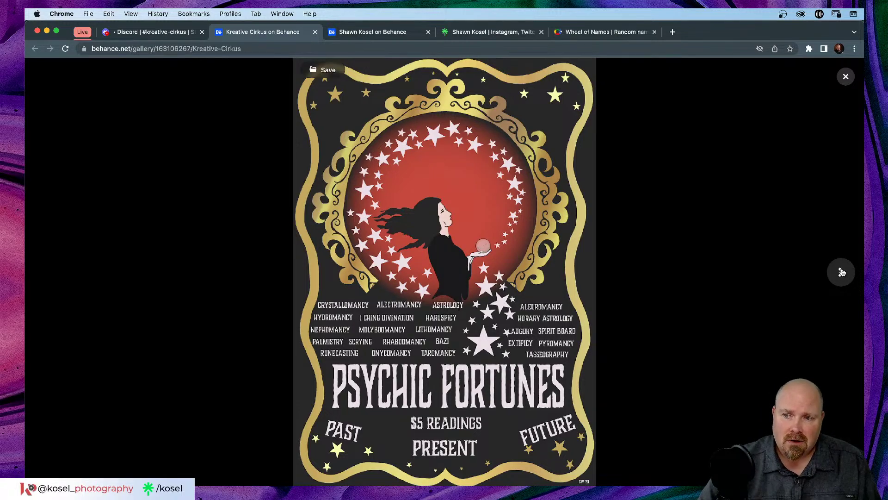
click(841, 272)
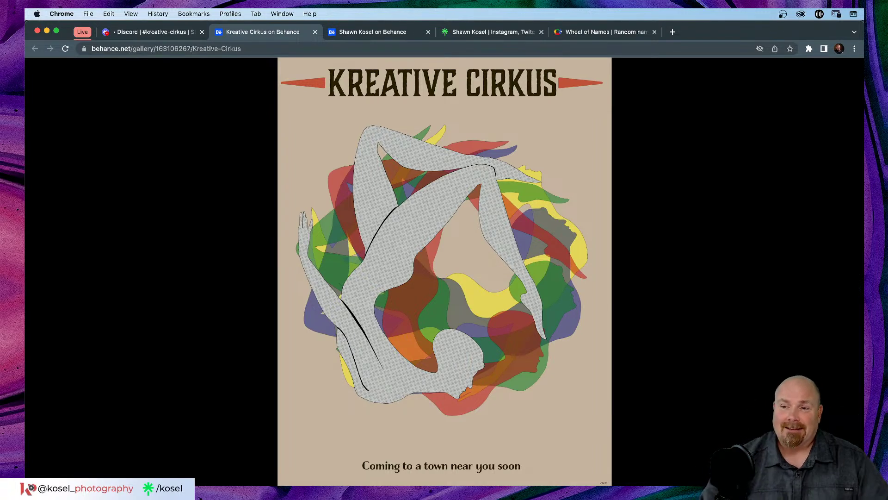
mouse_move(807, 301)
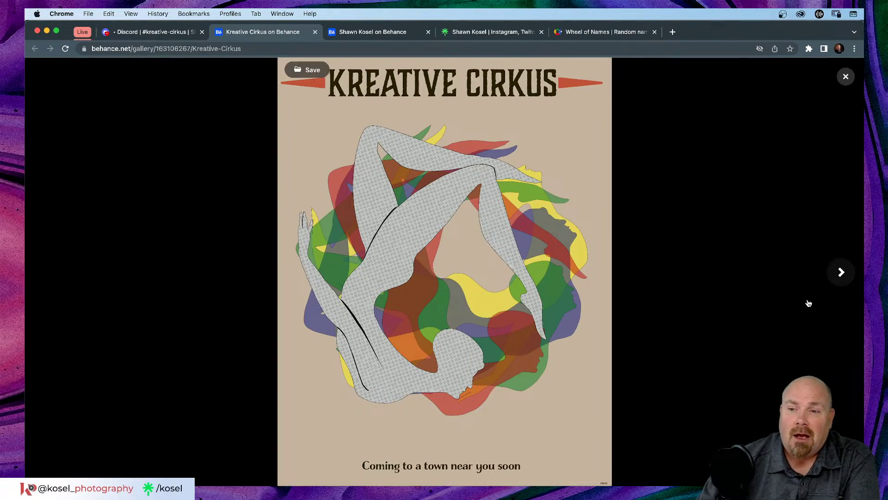
click(842, 274)
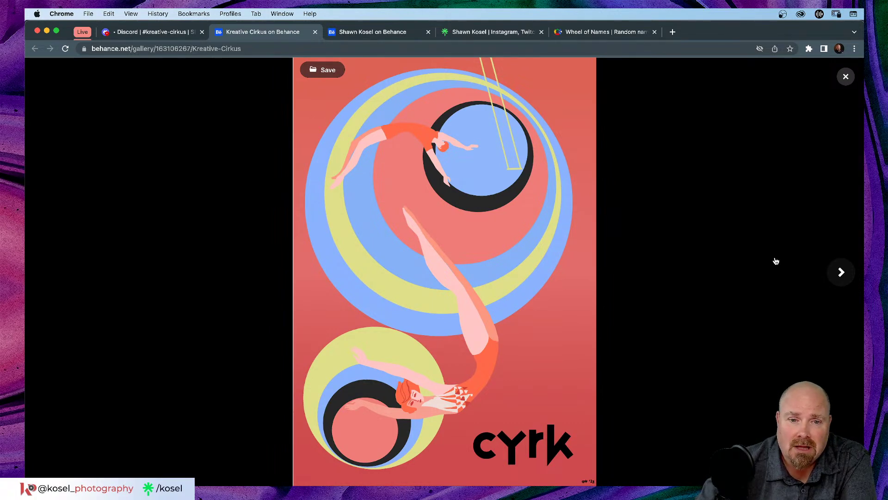
click(842, 272)
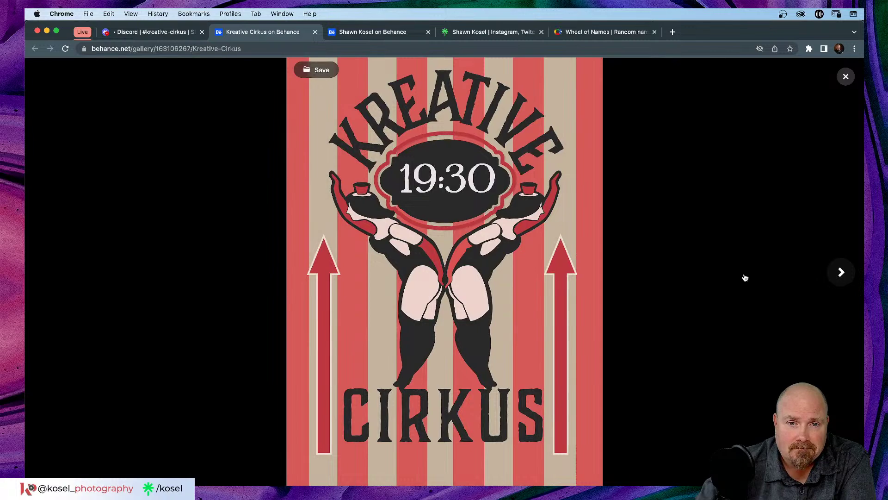
click(851, 276)
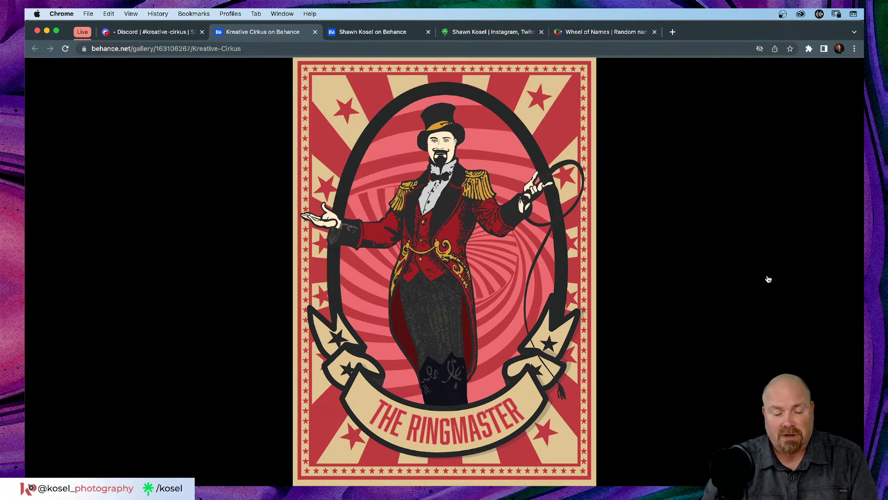
View the doves-and-top-hat poster and The Bearded Lady poster full screen, and close the image viewer.
mouse_move(769, 279)
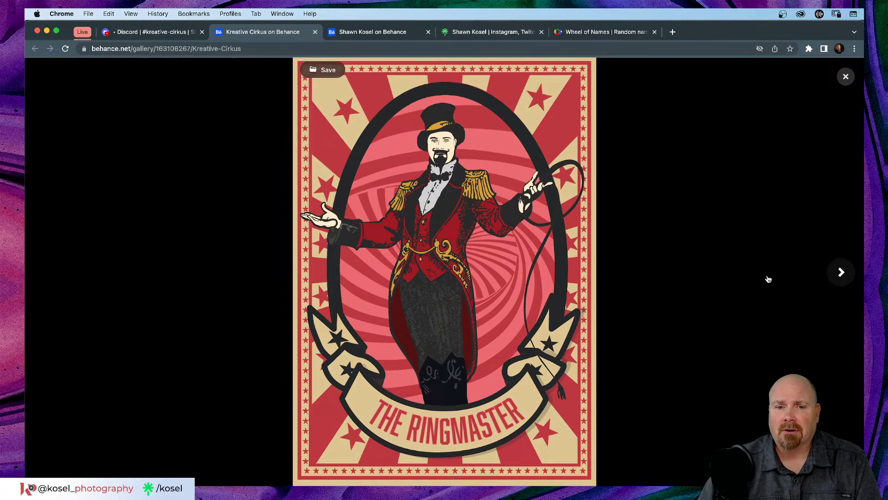
click(842, 272)
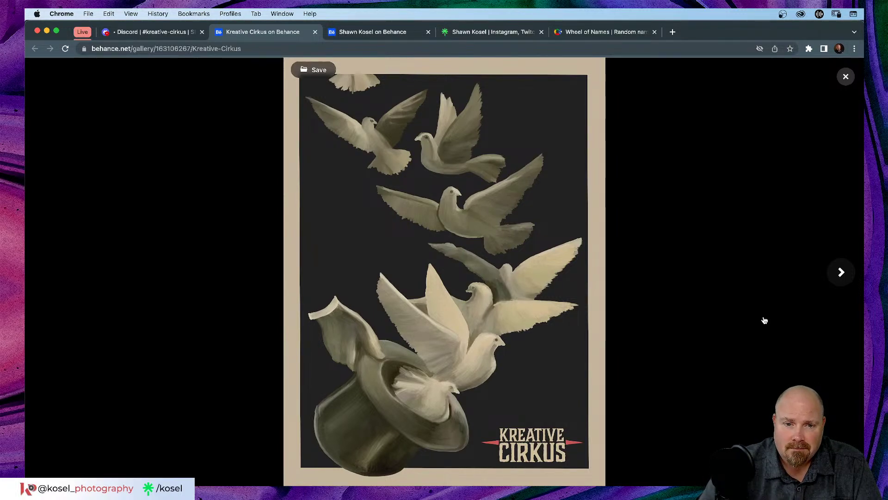
click(840, 269)
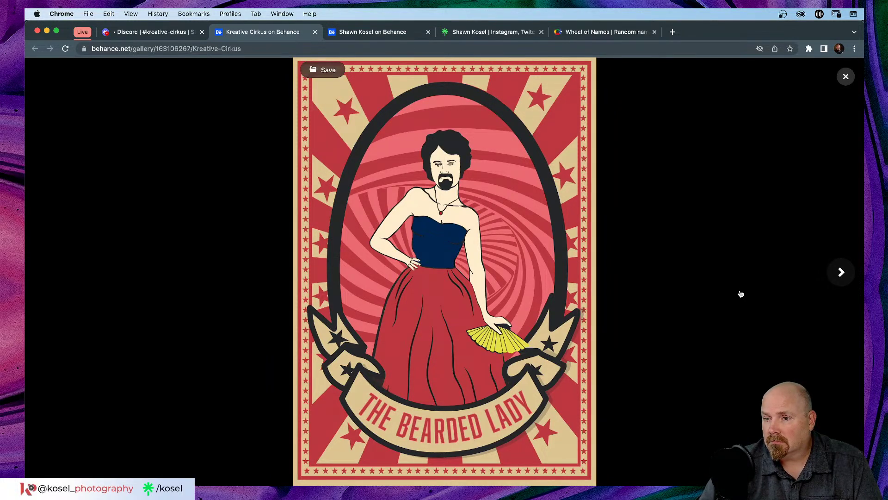
click(846, 77)
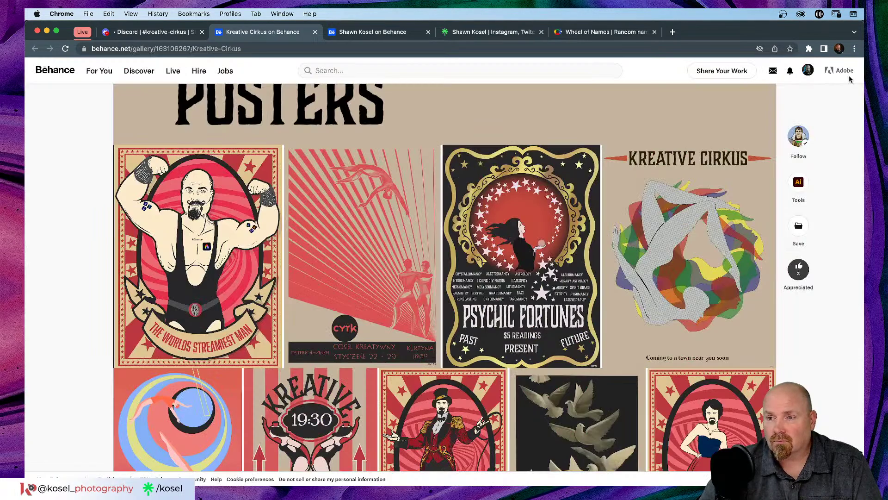
Open the Bearded Lady sketch full screen, magnify its boxed handwritten note about the head, and close the viewer.
scroll(374, 332, up, 10)
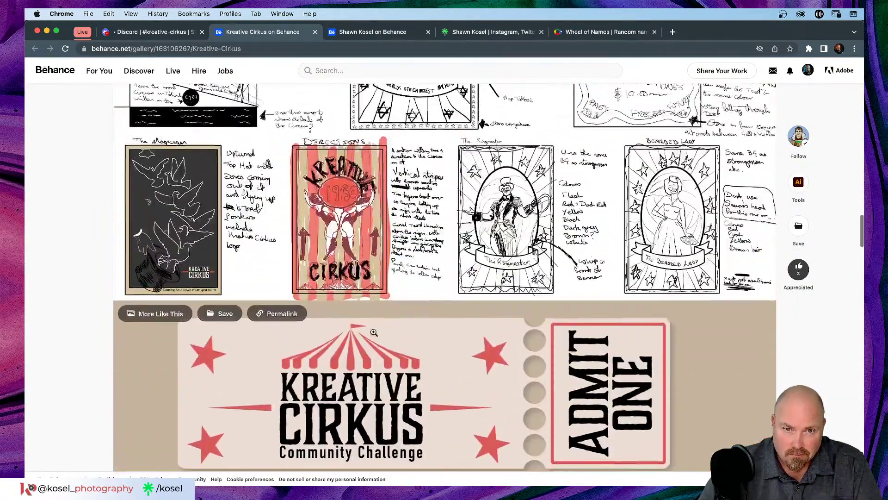
scroll(374, 333, up, 5)
click(683, 359)
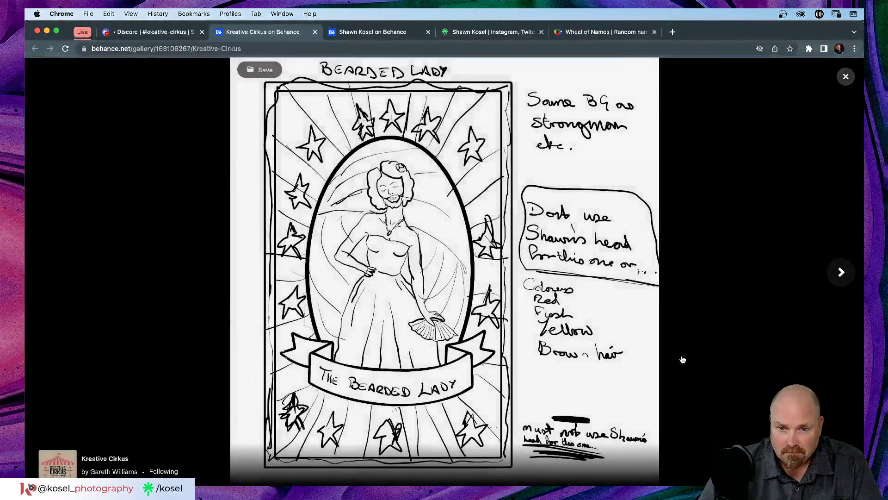
scroll(570, 260, up, 3)
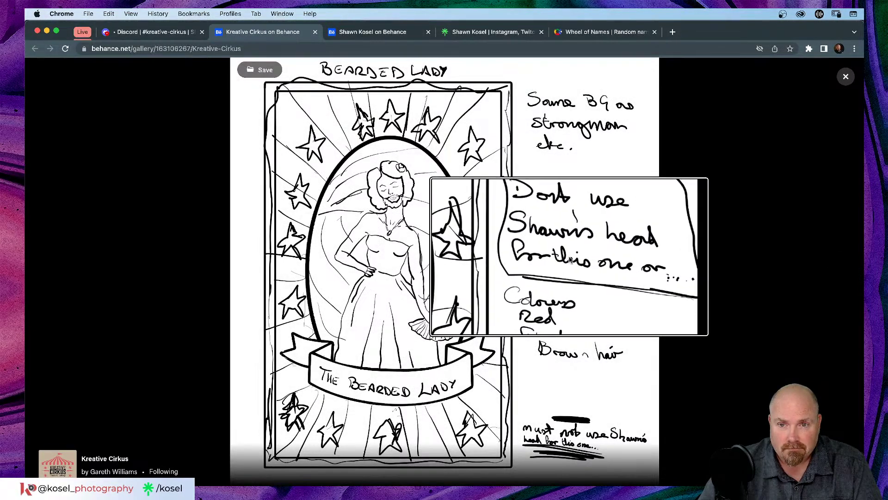
scroll(570, 260, up, 5)
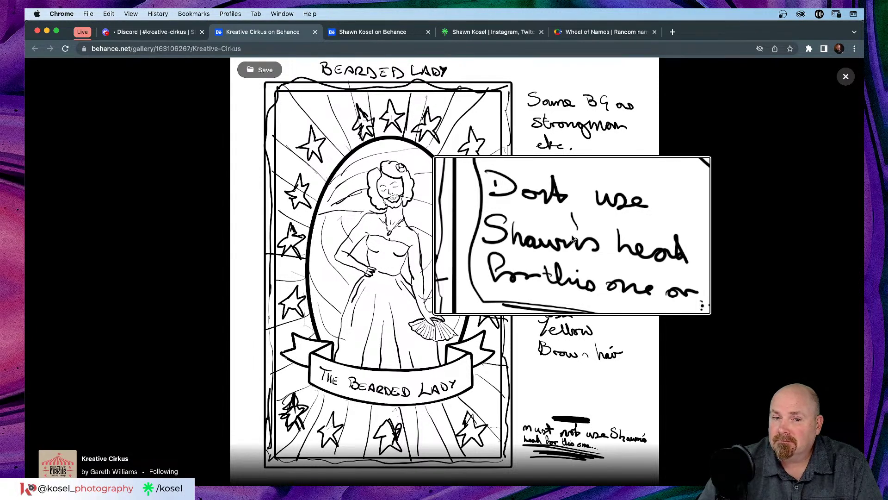
scroll(573, 238, down, 5)
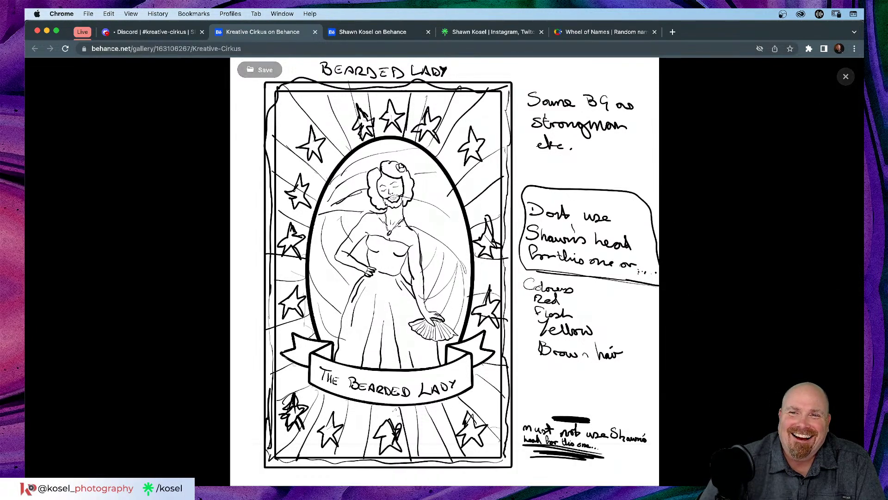
click(846, 77)
Reopen the finished Bearded Lady poster full screen, advance to the Mock-Ups title image, and close the viewer.
scroll(522, 218, down, 15)
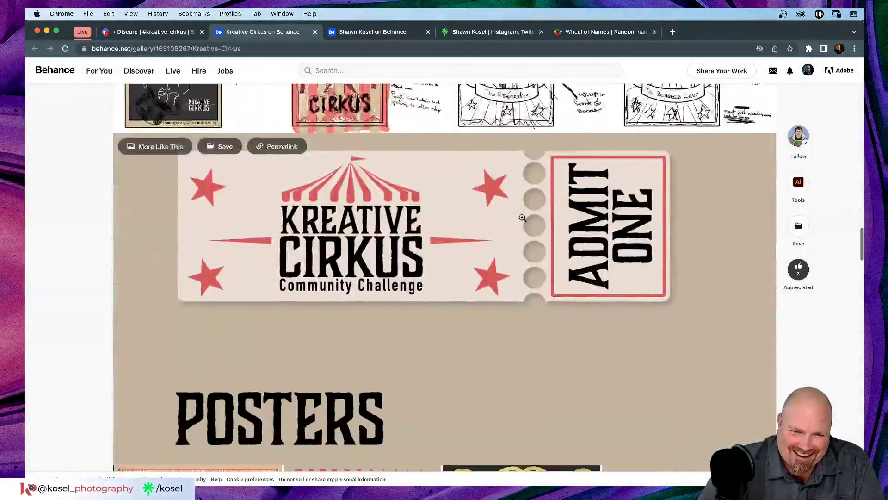
scroll(522, 218, down, 3)
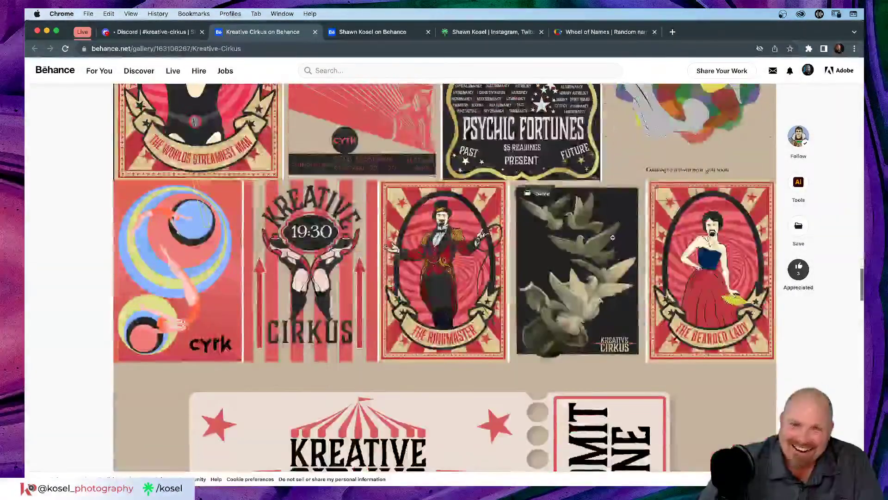
click(728, 242)
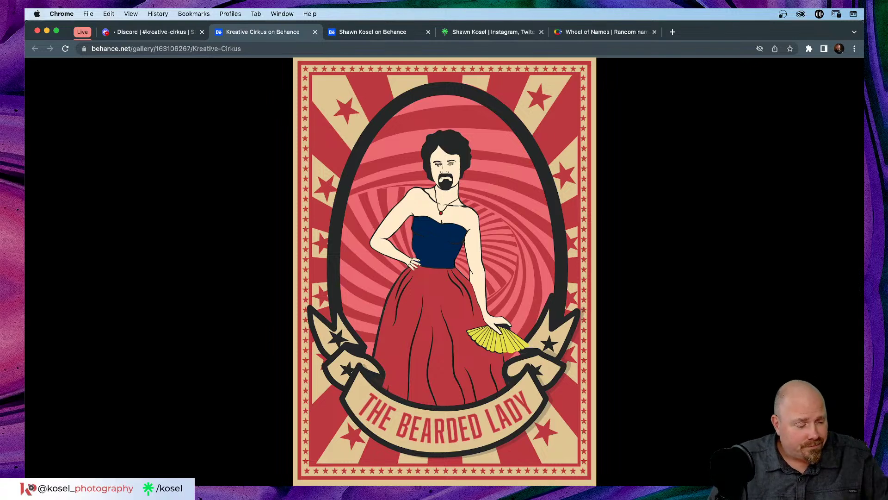
mouse_move(847, 363)
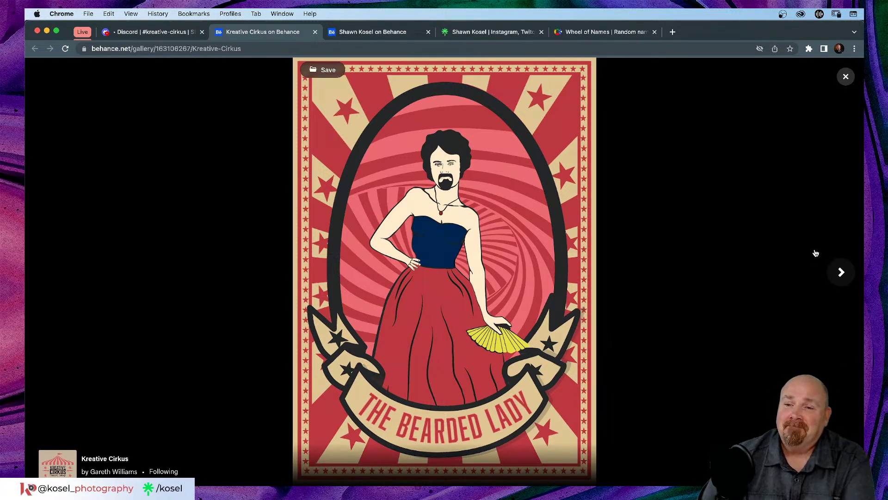
click(842, 272)
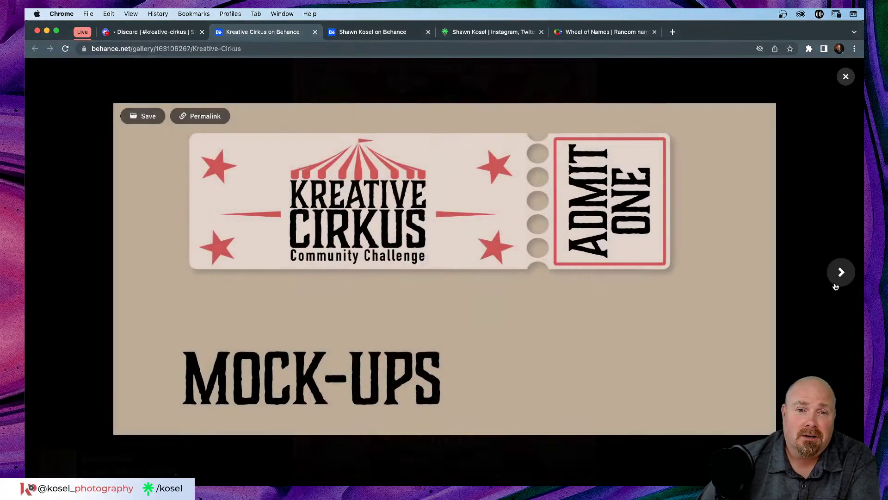
click(846, 77)
Find the project's Mock-Ups section and open the brick-wall mock-up with rows of posters full screen.
scroll(384, 252, down, 5)
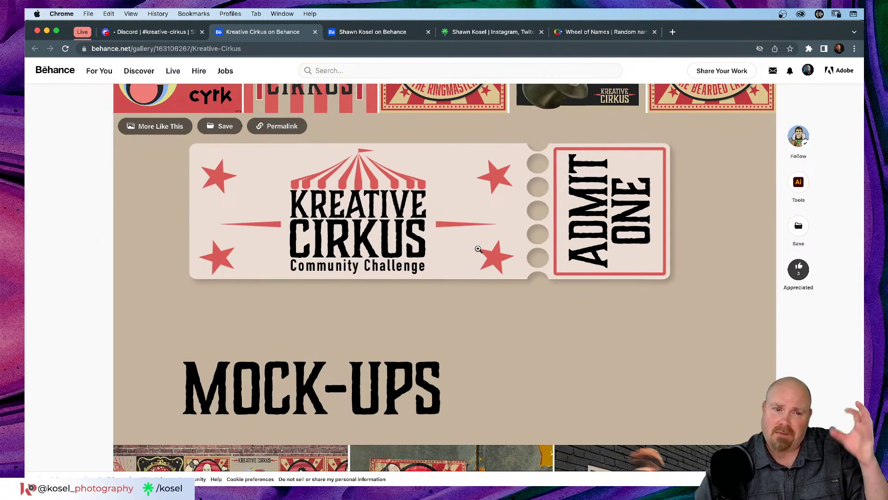
scroll(478, 249, up, 3)
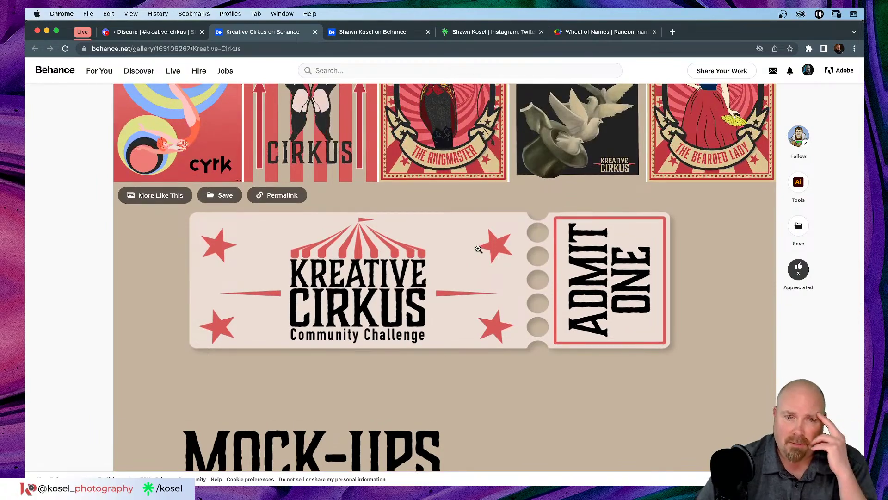
scroll(478, 249, down, 5)
scroll(478, 250, down, 2)
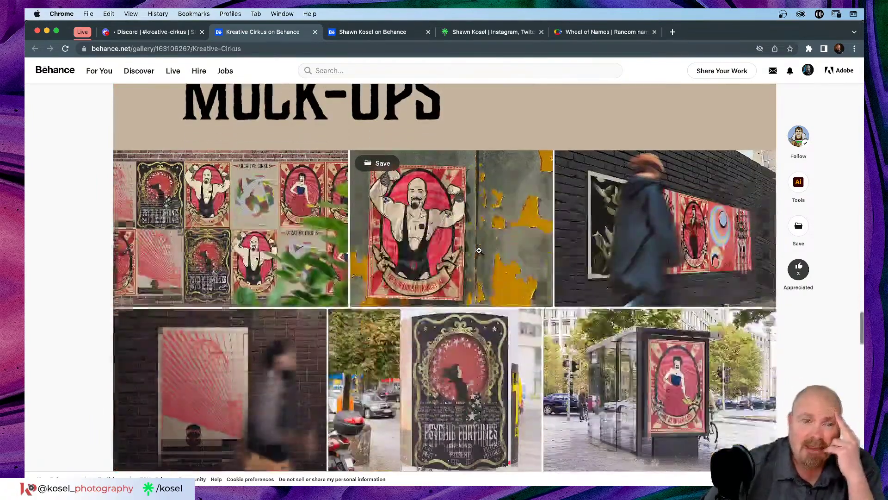
scroll(479, 250, down, 2)
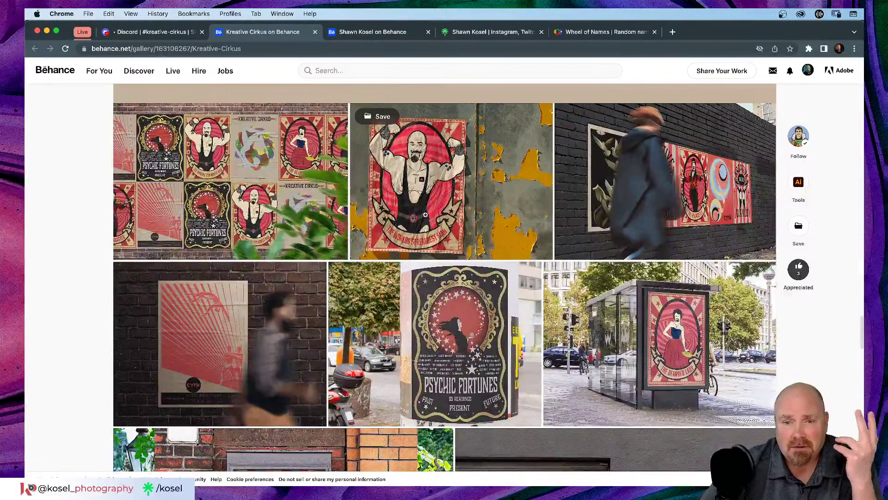
click(231, 185)
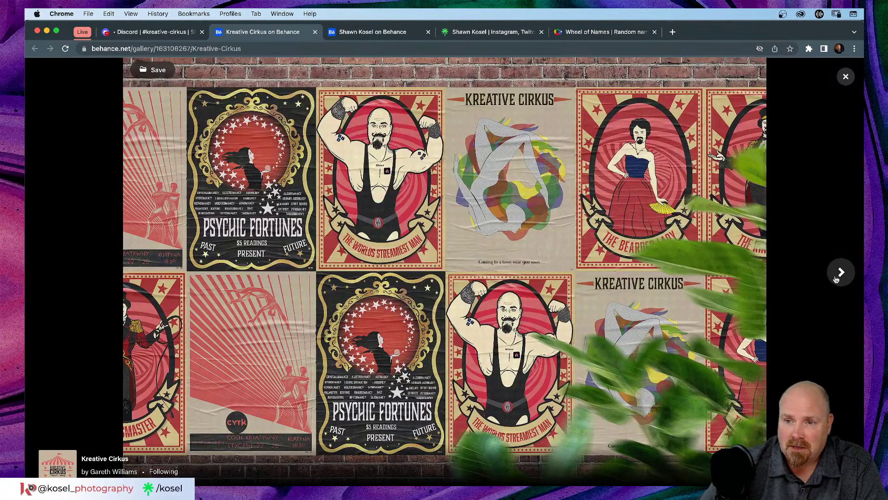
View the remaining mock-ups one by one, from the strongman on peeling paint to the doves between shutters, and close the viewer.
click(840, 275)
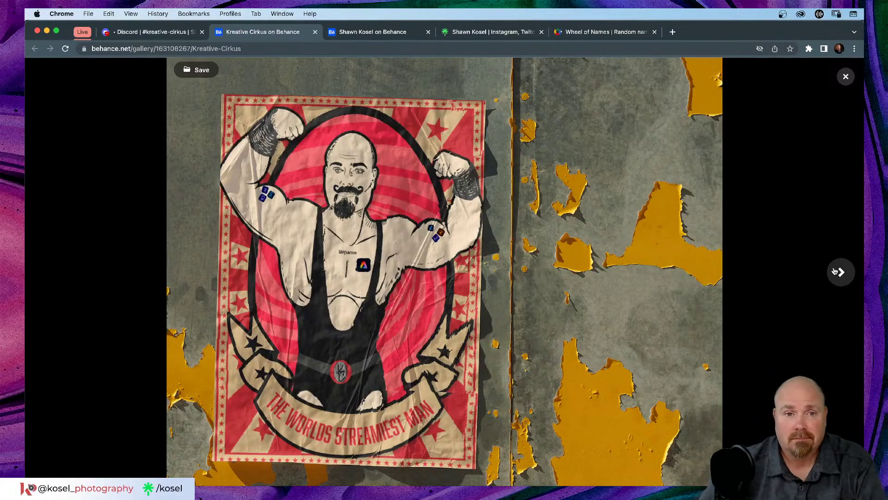
click(835, 272)
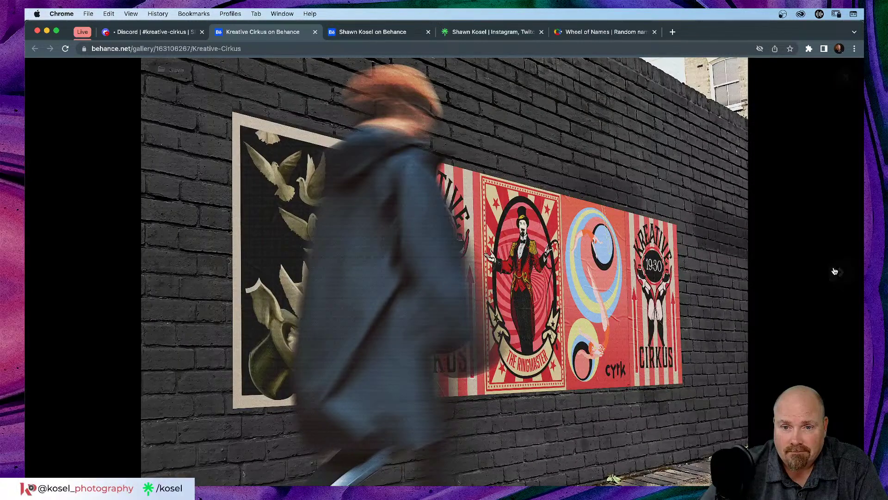
click(842, 272)
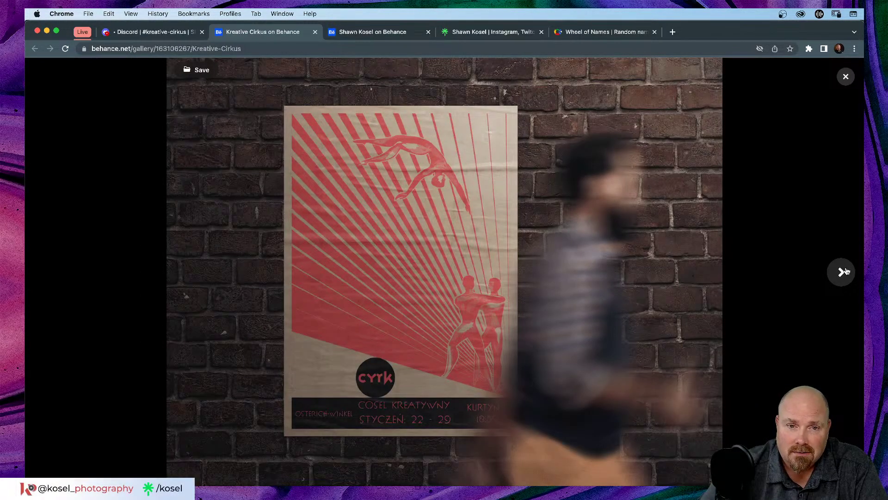
click(846, 271)
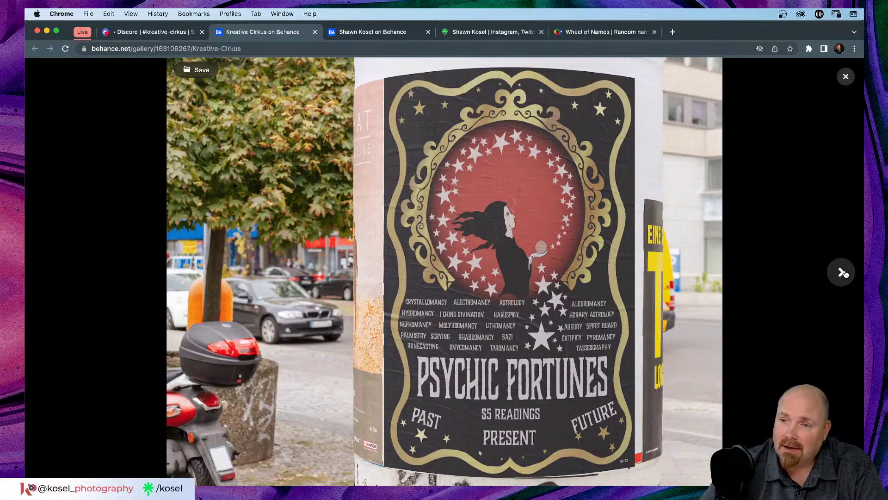
click(843, 272)
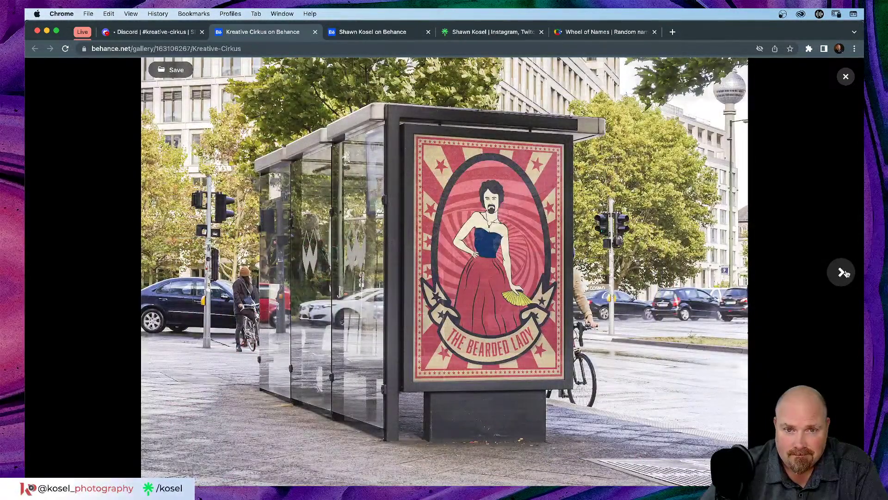
click(844, 273)
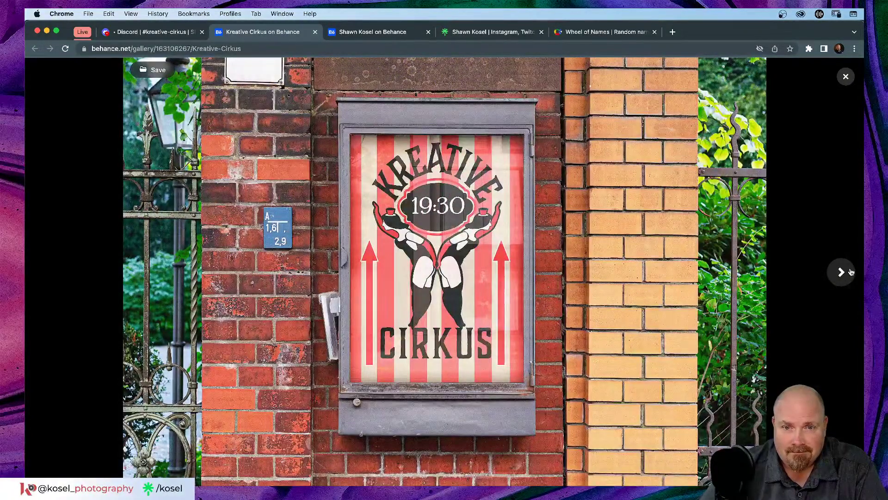
click(850, 272)
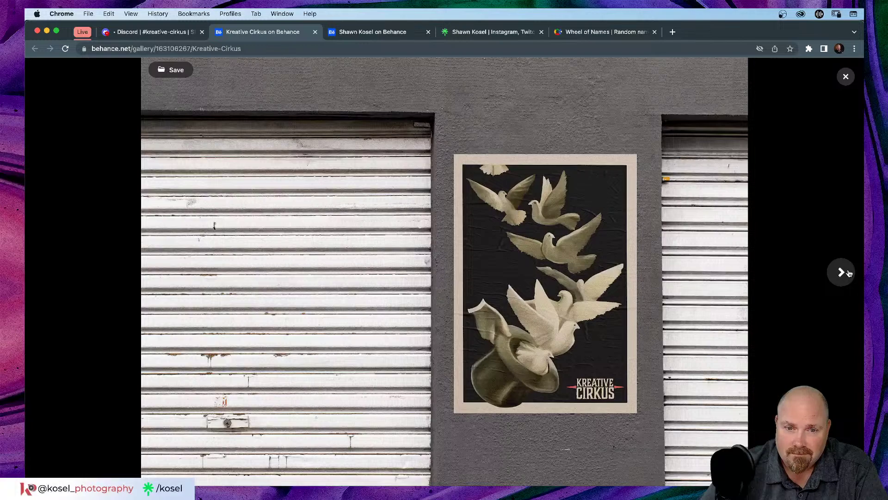
click(849, 273)
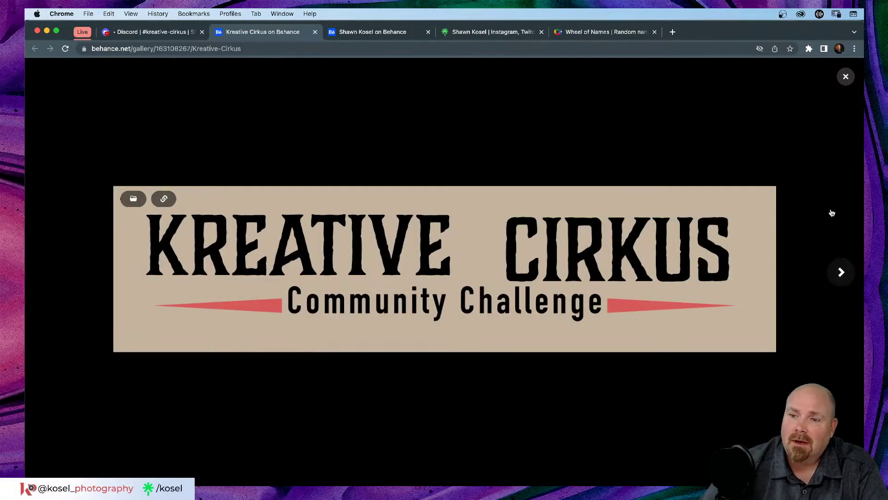
click(847, 77)
Read the closing "Thanks for looking" section with its social handles and the disclaimer on the Admit One ticket.
scroll(340, 192, down, 5)
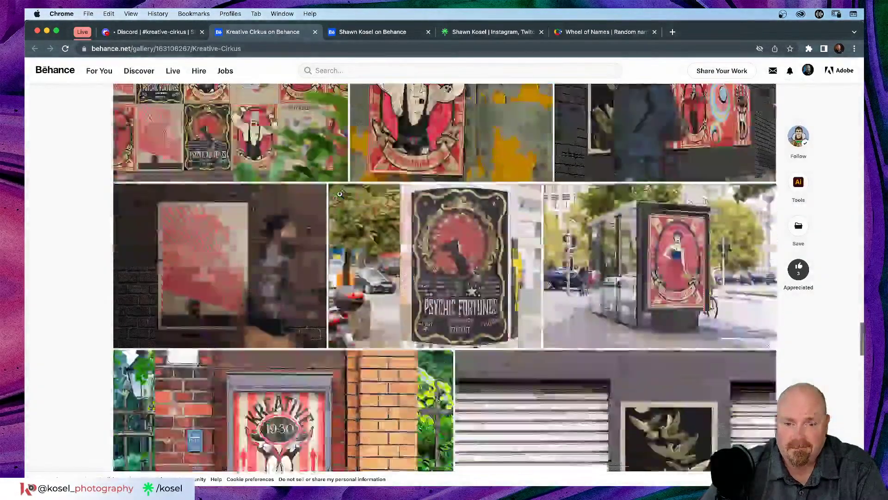
scroll(339, 193, down, 4)
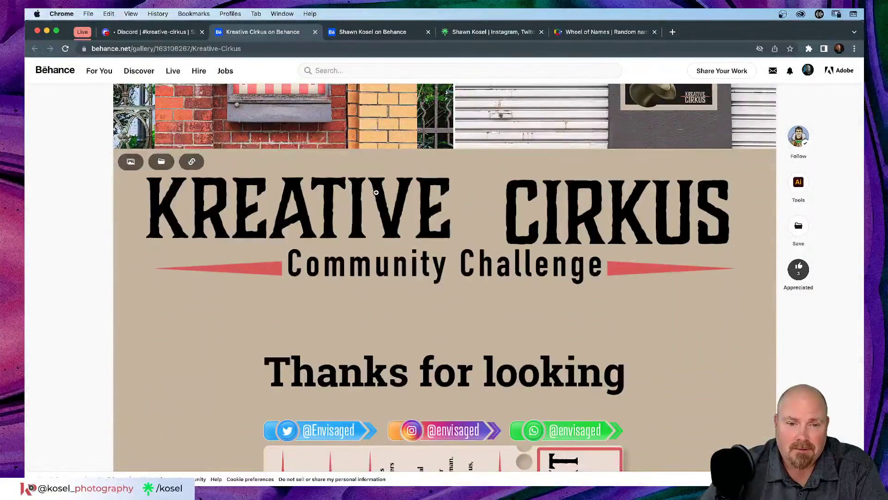
scroll(395, 188, down, 3)
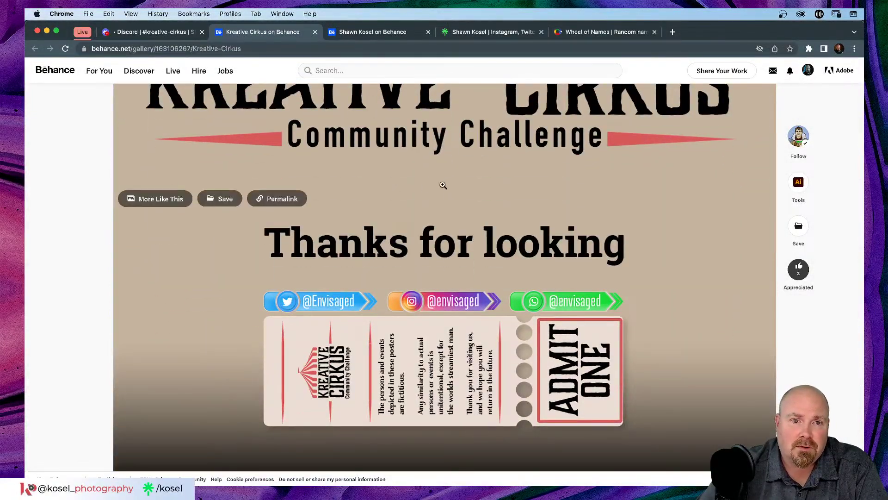
scroll(448, 184, down, 3)
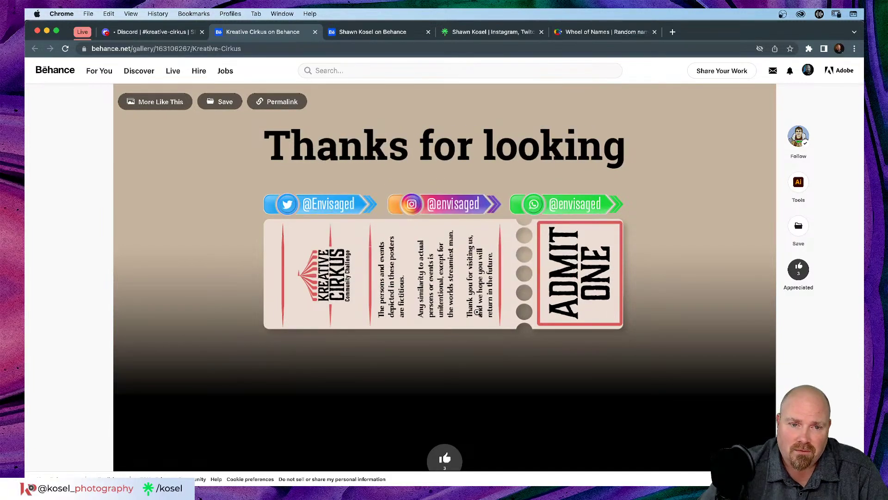
scroll(476, 308, down, 1)
scroll(476, 308, down, 1)
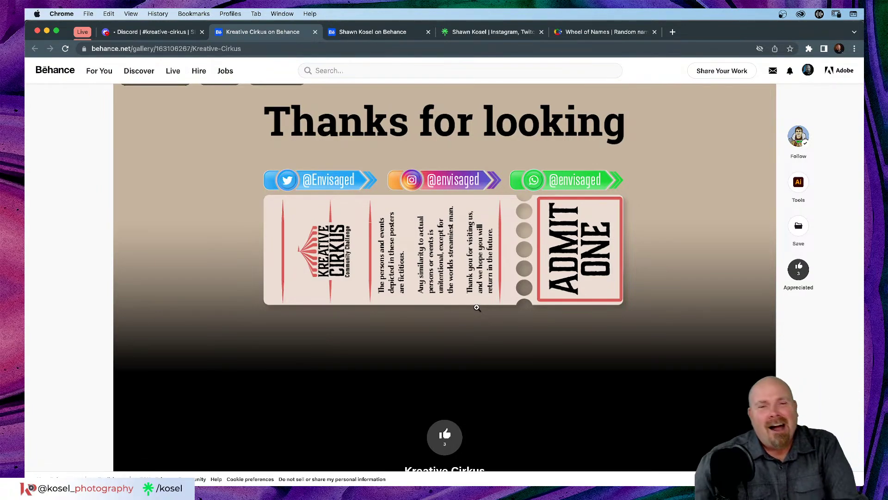
Post the comment "Om my god this is WONDERFUL!!! Thank you for being part of the community!" on the Kreative Cirkus project.
scroll(467, 272, down, 4)
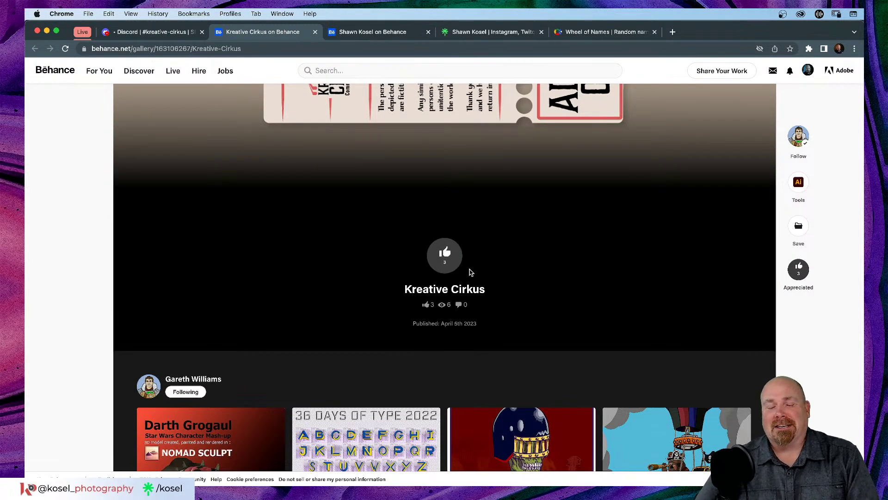
scroll(471, 272, down, 7)
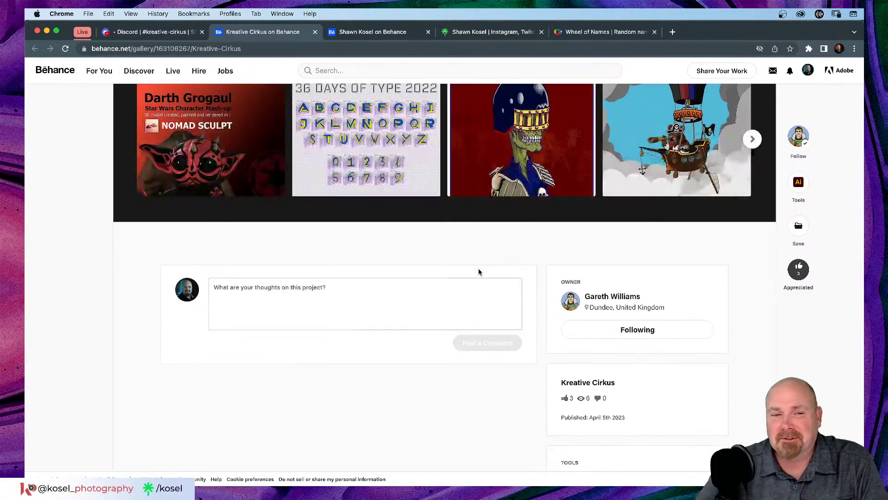
scroll(472, 271, down, 2)
click(266, 224)
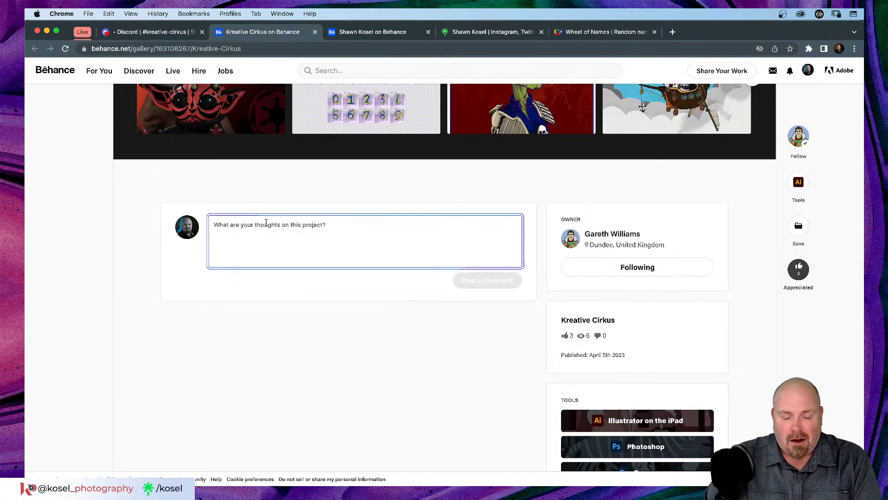
text(Om my)
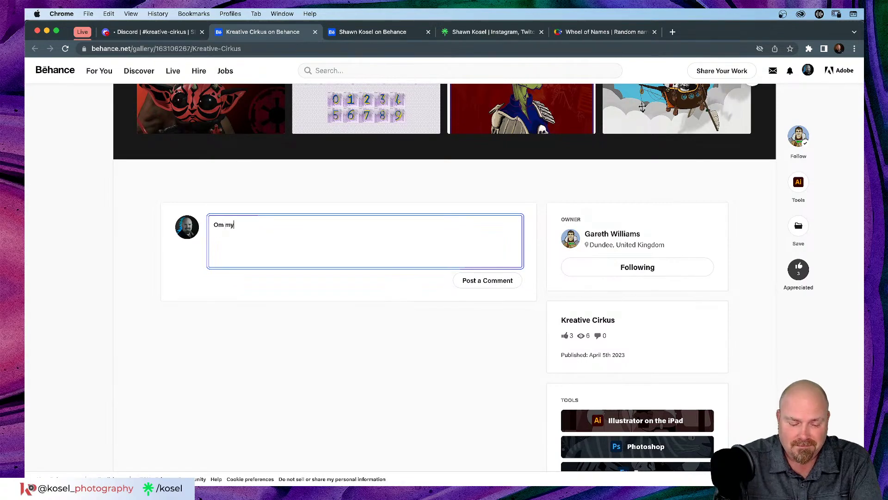
text( god th)
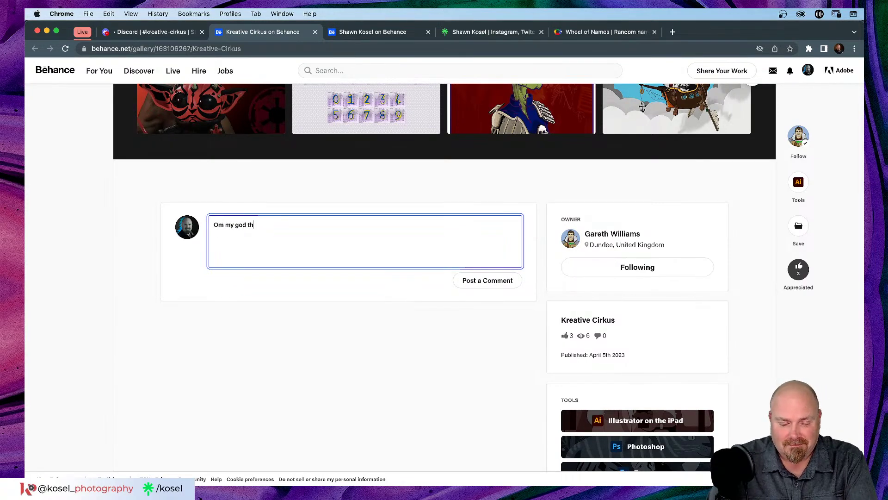
text(is is WO)
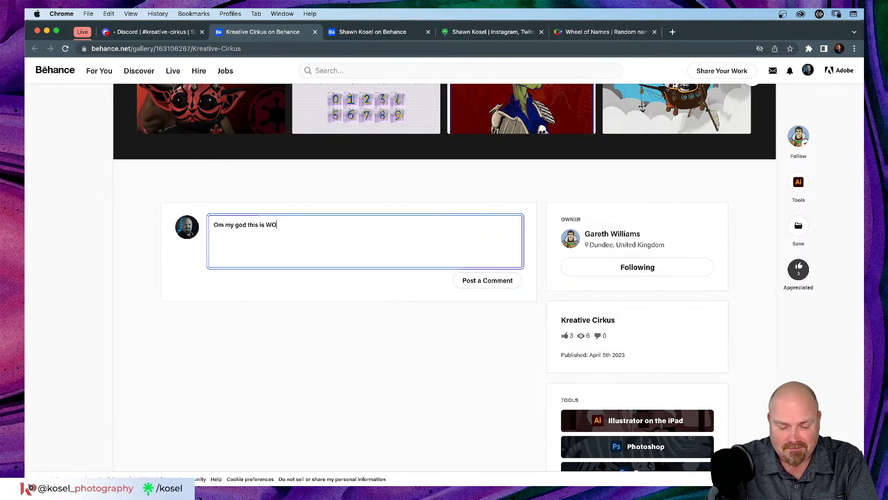
text(NDERFUL)
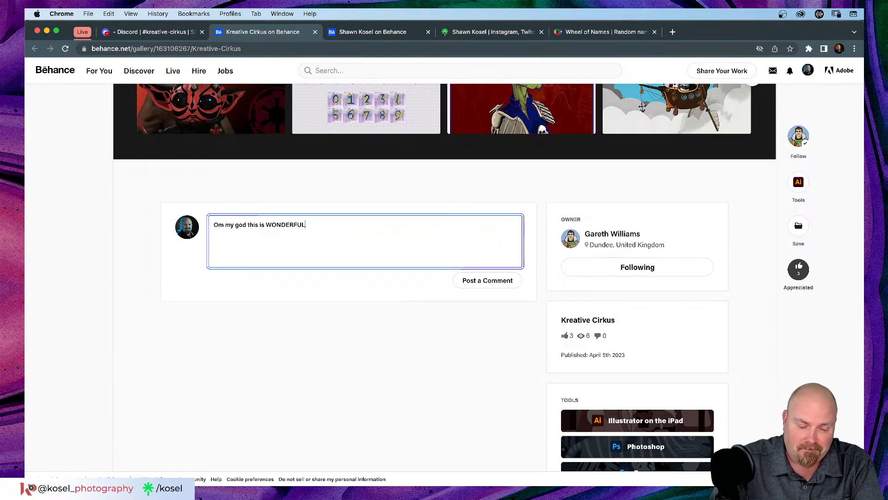
text(!!! T)
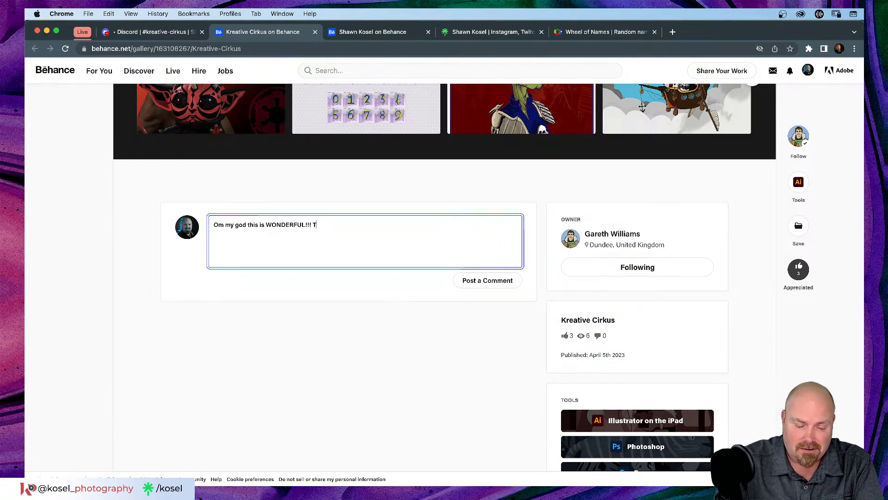
text(hank you for)
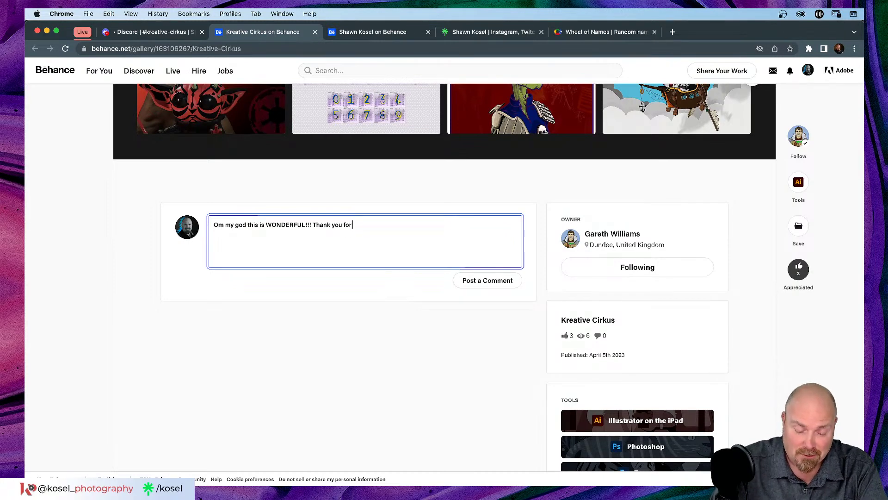
text(being pa)
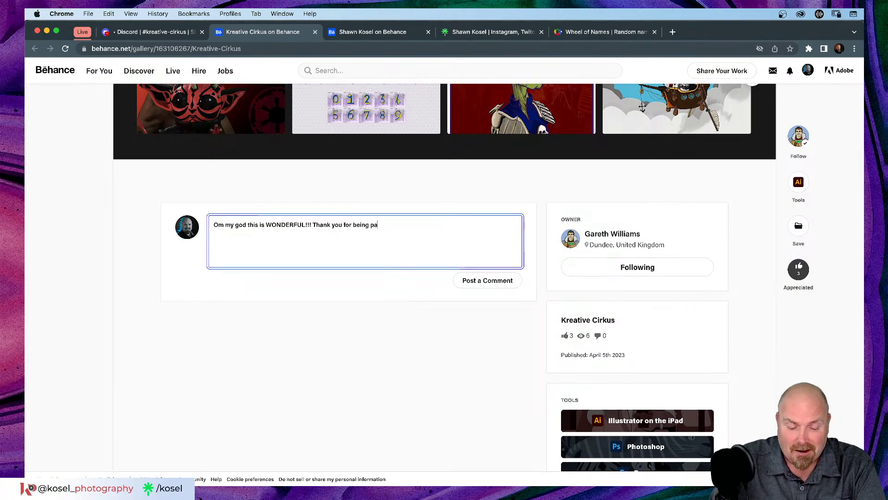
text(rt of the c)
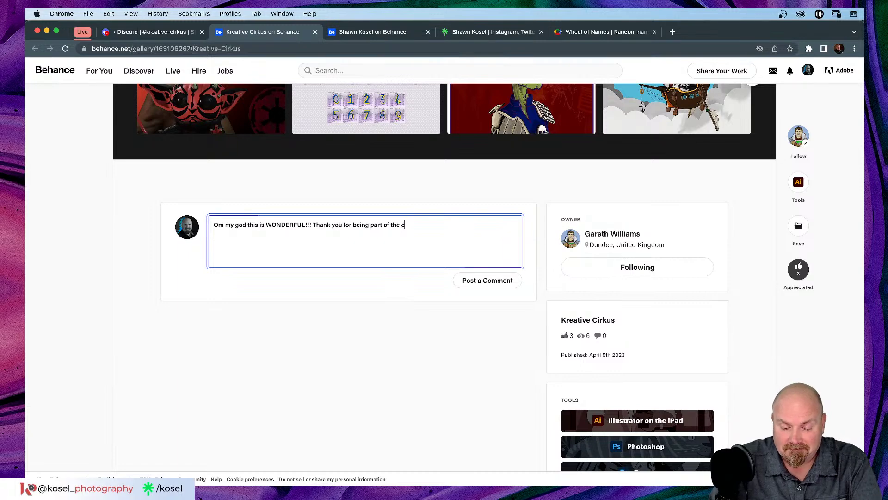
text(ommunity)
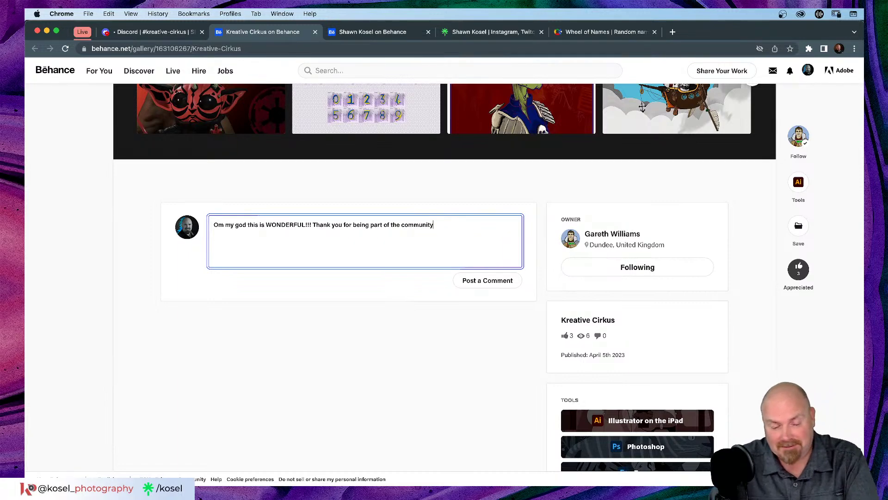
text(!)
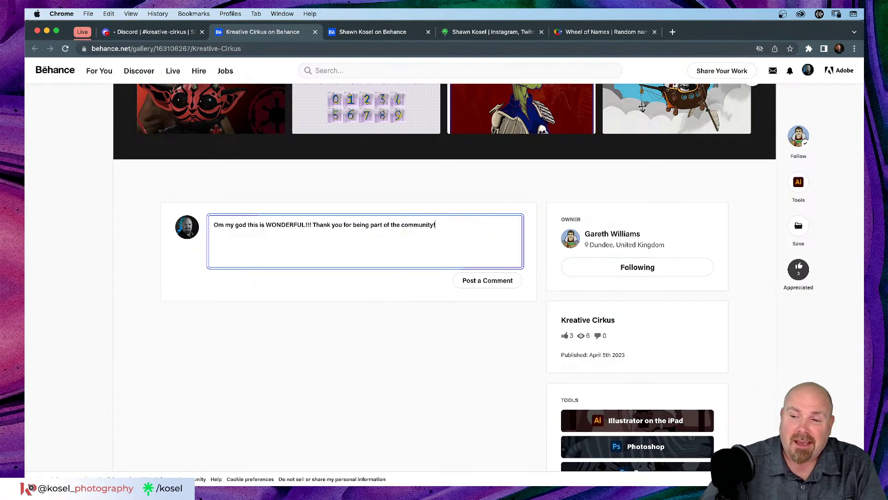
click(491, 281)
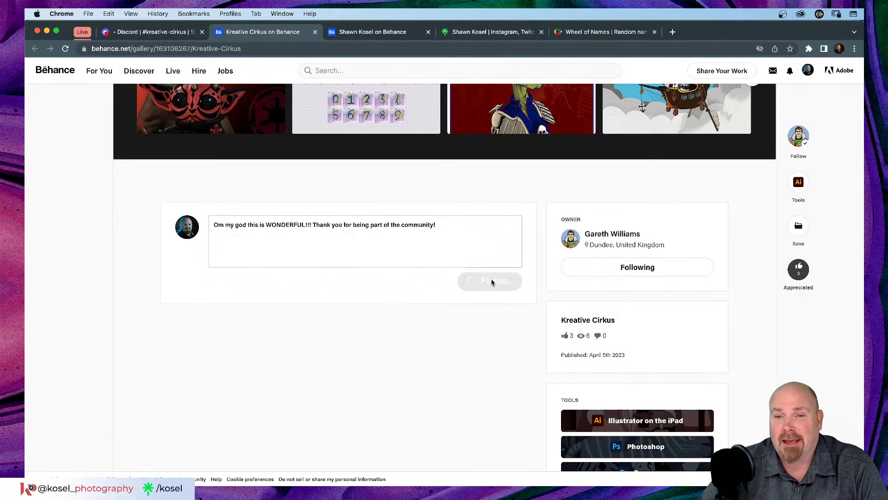
Look over the posted comment and the project's tools, creative fields and tags.
scroll(486, 323, down, 5)
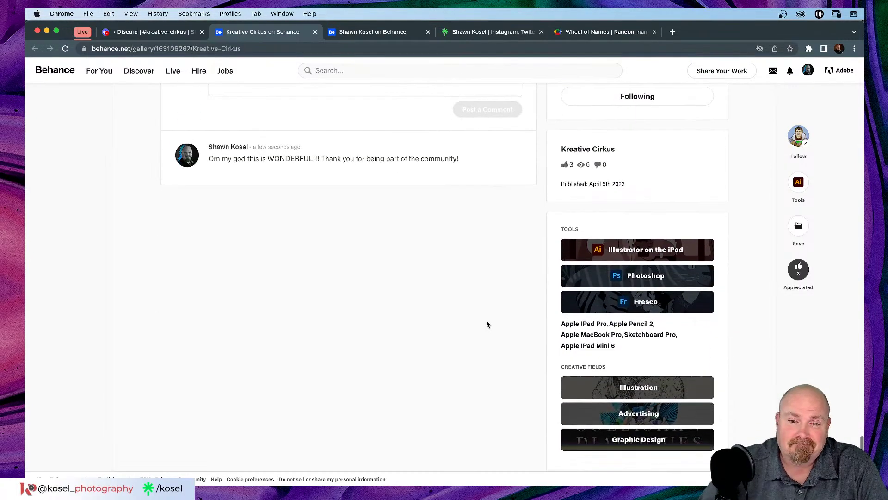
scroll(487, 324, down, 5)
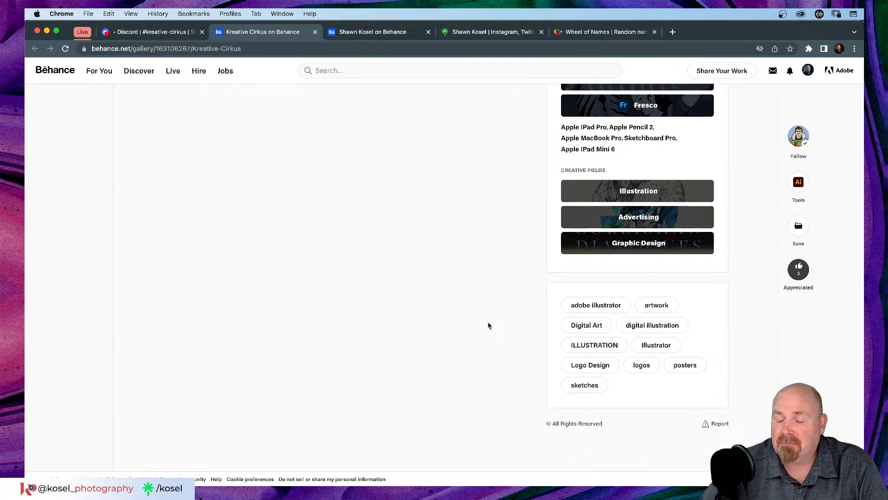
scroll(487, 324, up, 10)
scroll(488, 325, up, 1)
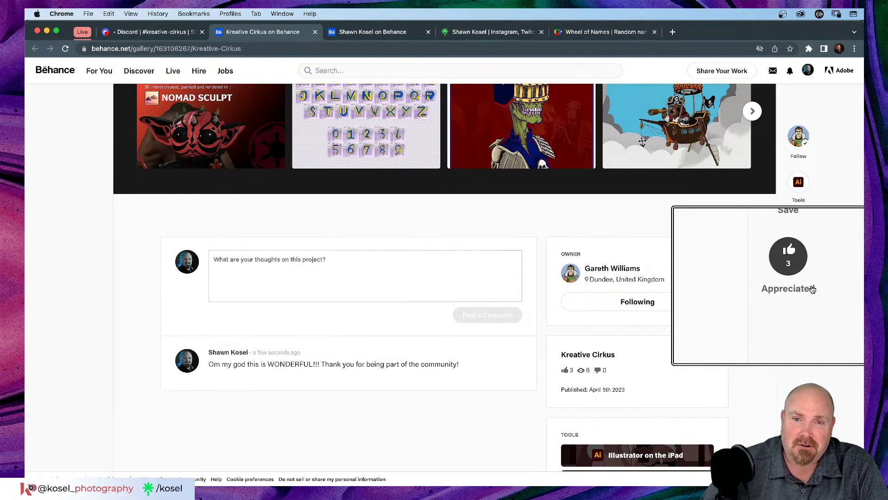
Look back through the project's mock-ups, finished posters and sketches, ending at the second row of the Posters section.
scroll(355, 285, up, 20)
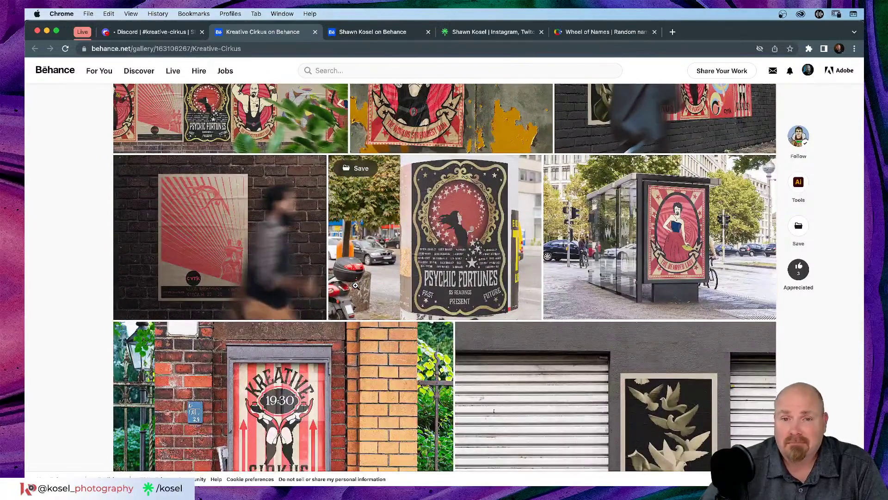
scroll(355, 286, up, 7)
scroll(356, 286, up, 10)
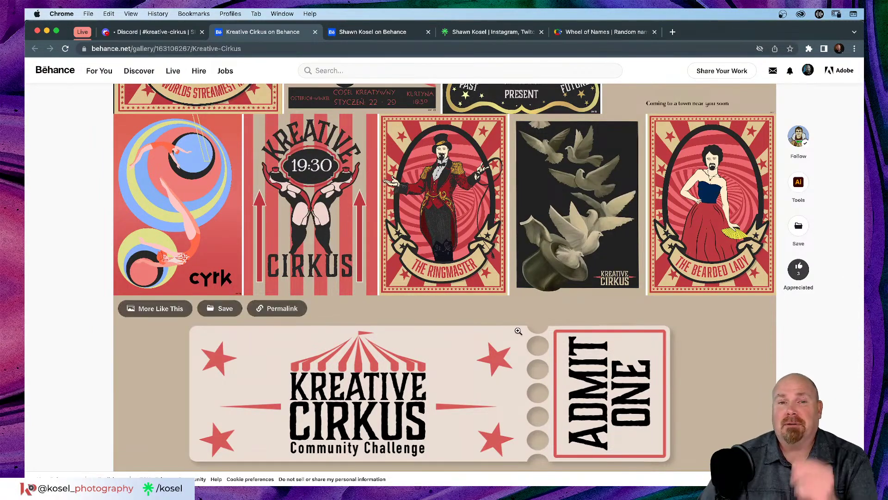
scroll(519, 331, up, 3)
scroll(519, 330, up, 2)
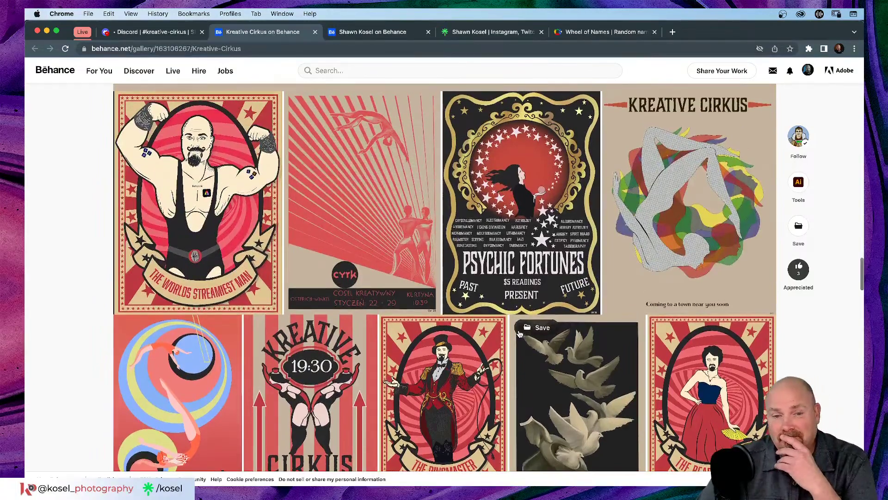
scroll(519, 331, up, 3)
scroll(518, 331, down, 8)
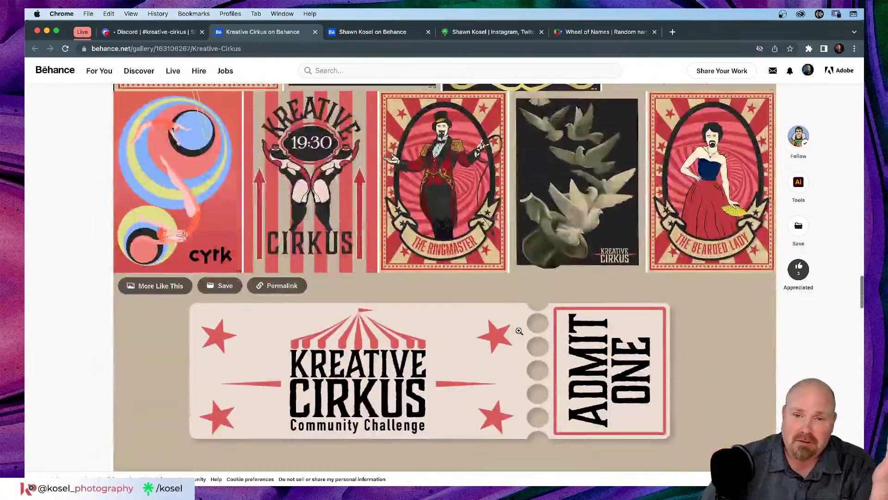
scroll(519, 330, up, 2)
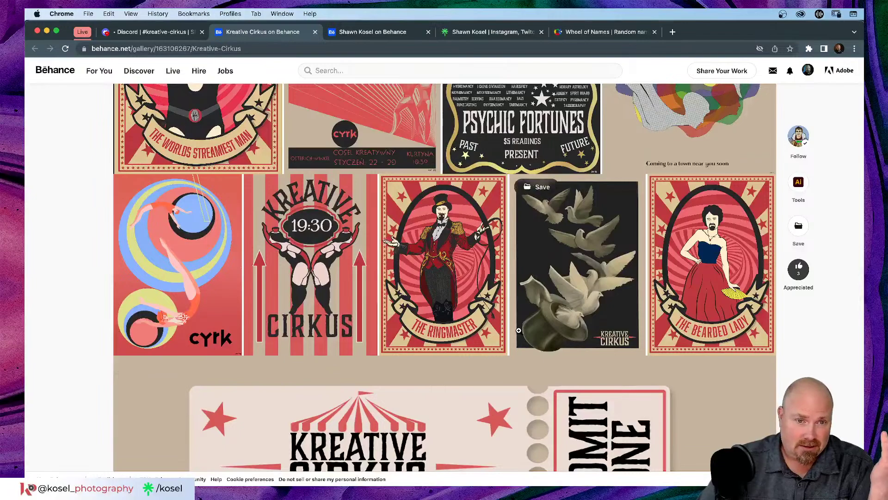
scroll(519, 331, up, 8)
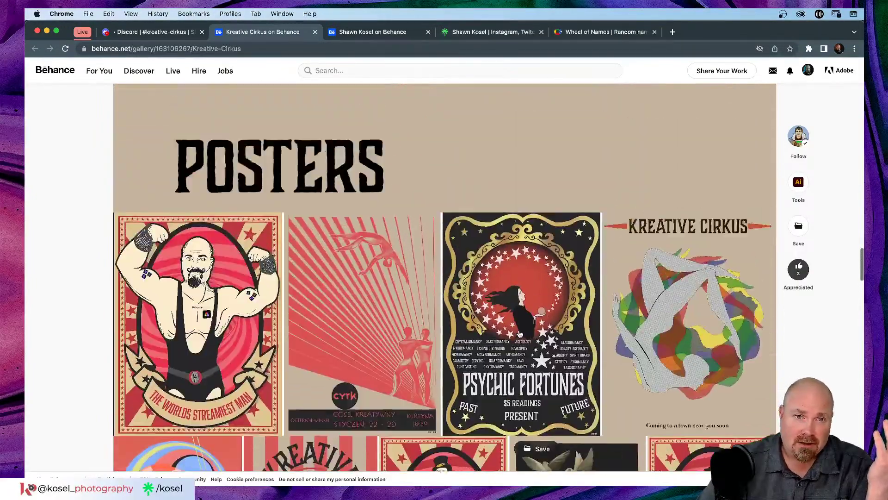
scroll(519, 331, up, 7)
scroll(519, 330, down, 6)
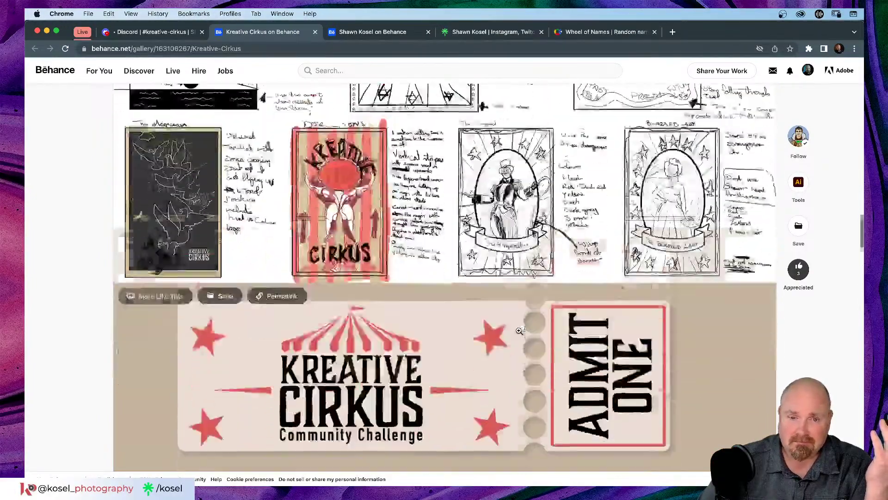
scroll(519, 330, down, 6)
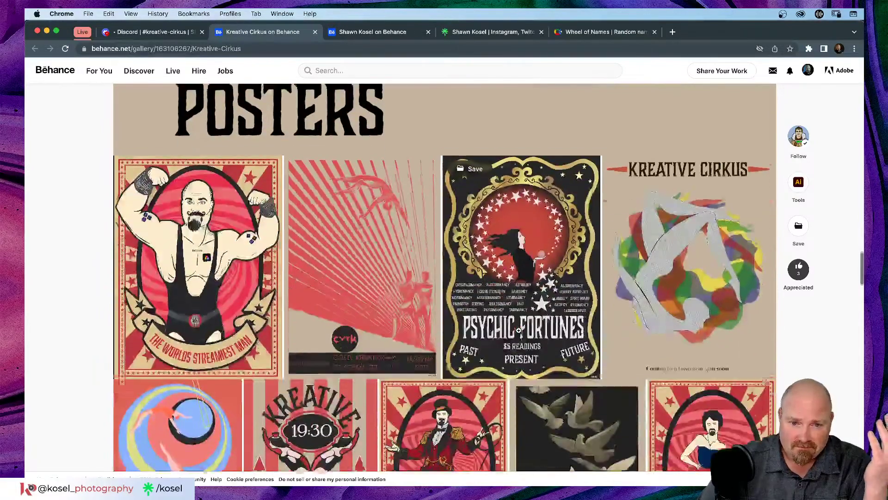
scroll(519, 330, down, 4)
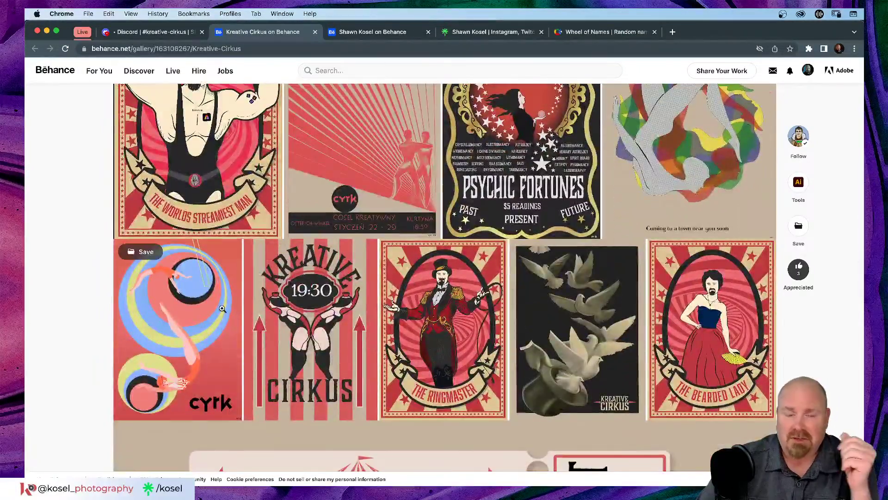
View the cyrk trapeze poster full screen, advance to the striped Kreative Cirkus 19:30 poster, and close the viewer.
click(222, 312)
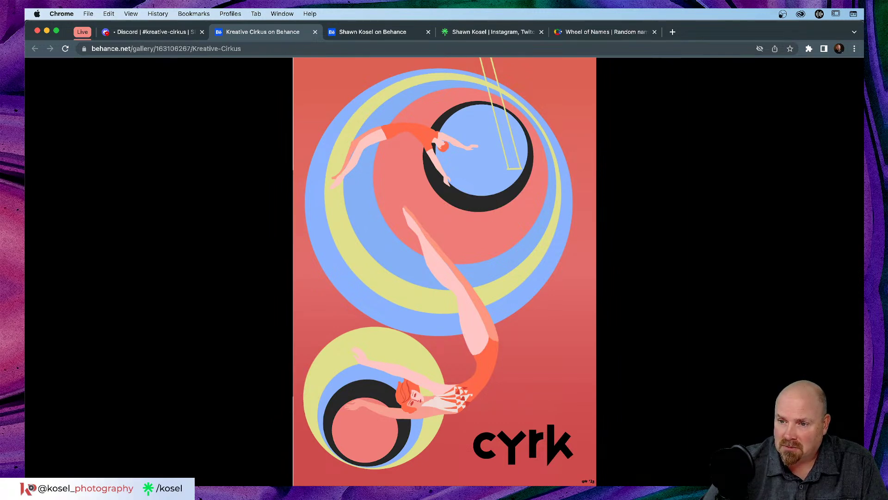
key(Right)
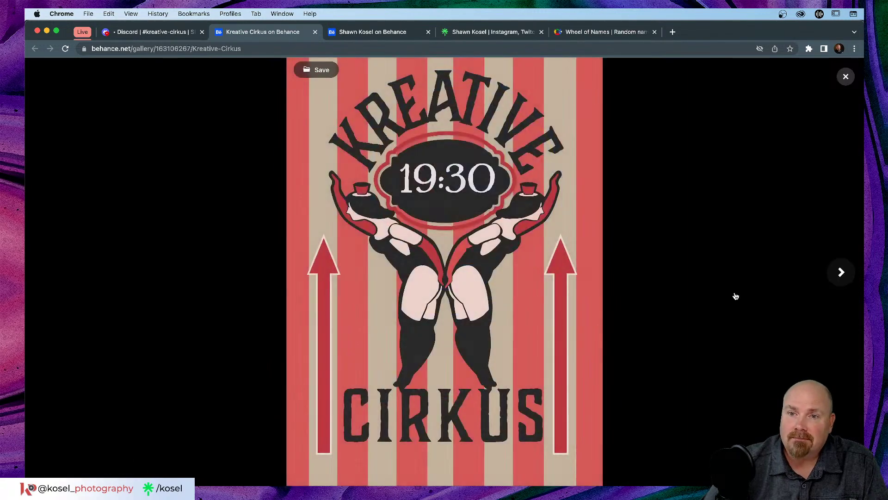
click(846, 76)
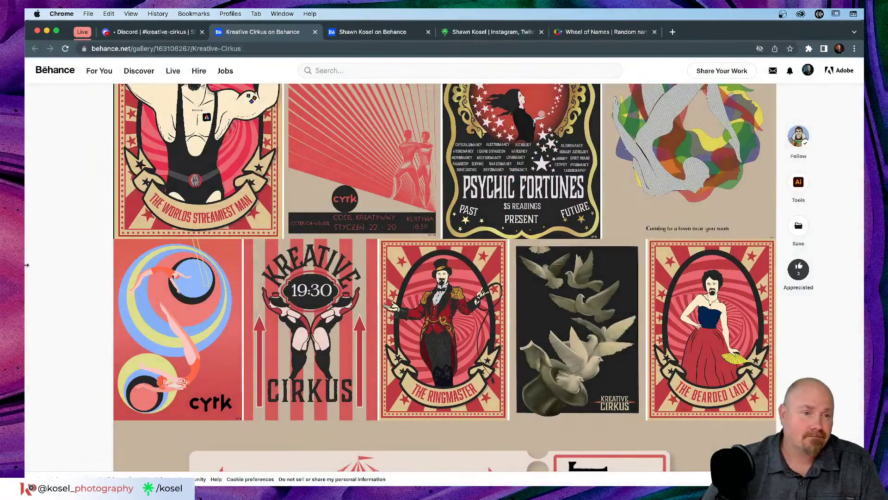
Close the Kreative Cirkus project page and return to its link post in Discord's kreative-cirkus channel.
scroll(397, 273, up, 15)
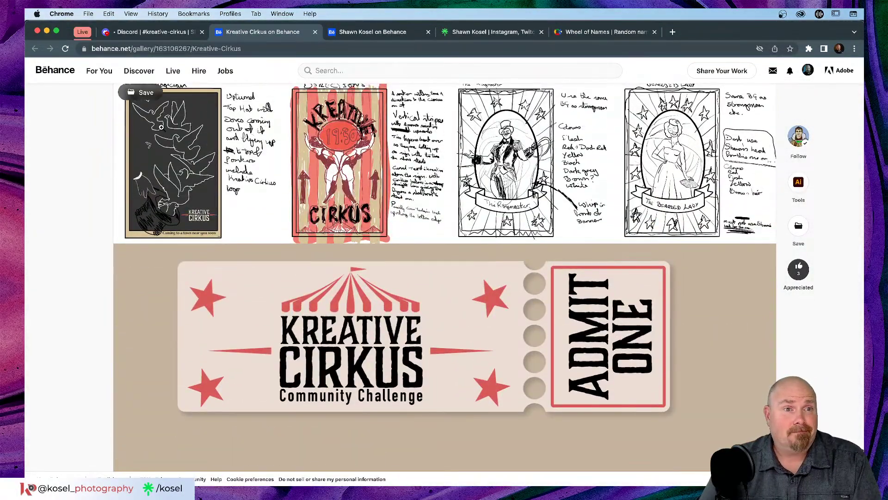
click(314, 32)
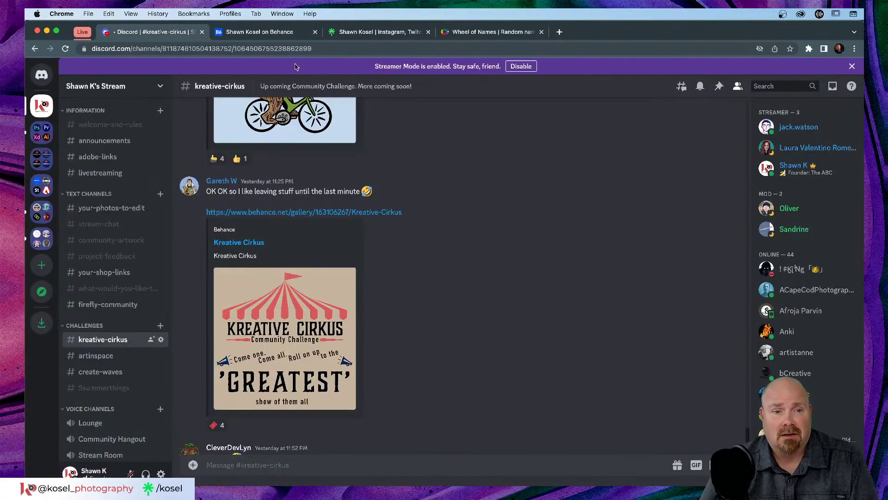
scroll(640, 221, up, 3)
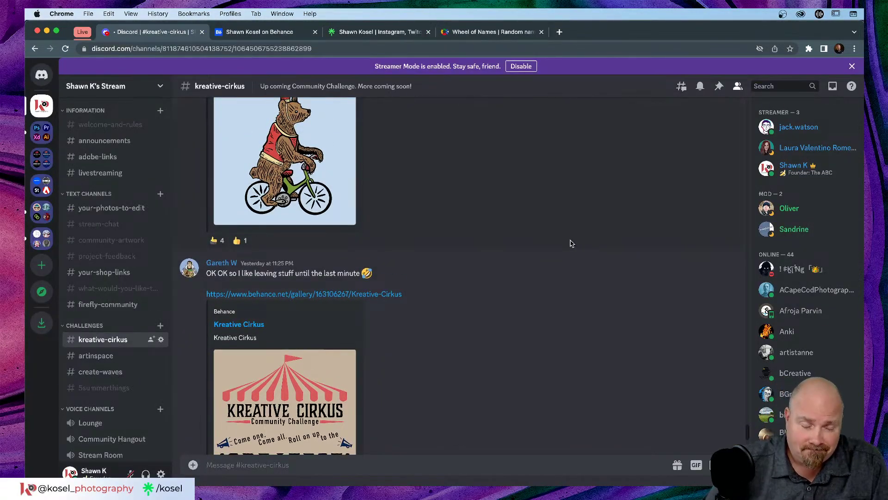
scroll(572, 241, down, 3)
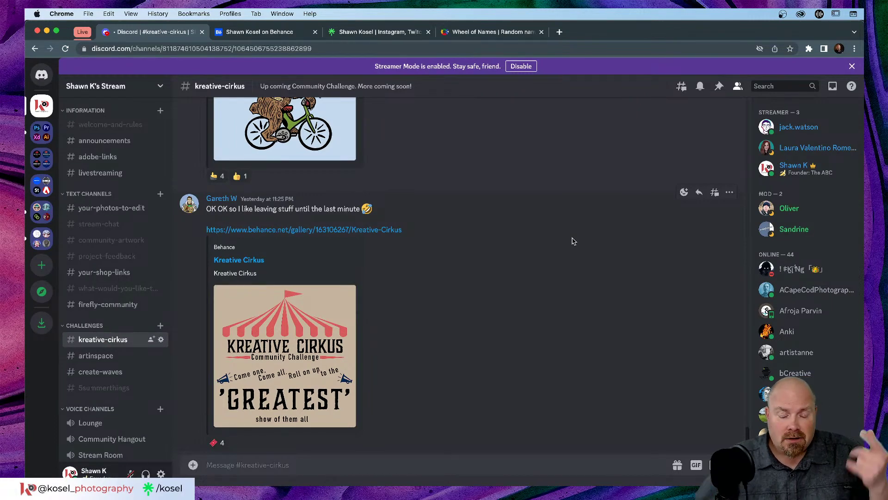
Switch from Discord to the open document in Photoshop.
key(super+Tab)
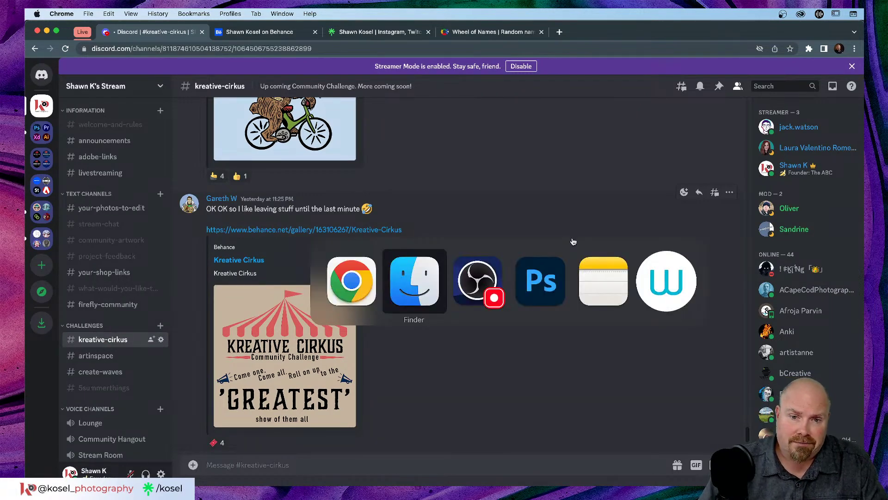
key(super+Tab)
key(super+Tab)
key(super+Tab)
key(super+Tab)
key(super+Tab)
key(super+Tab)
key(super+Tab)
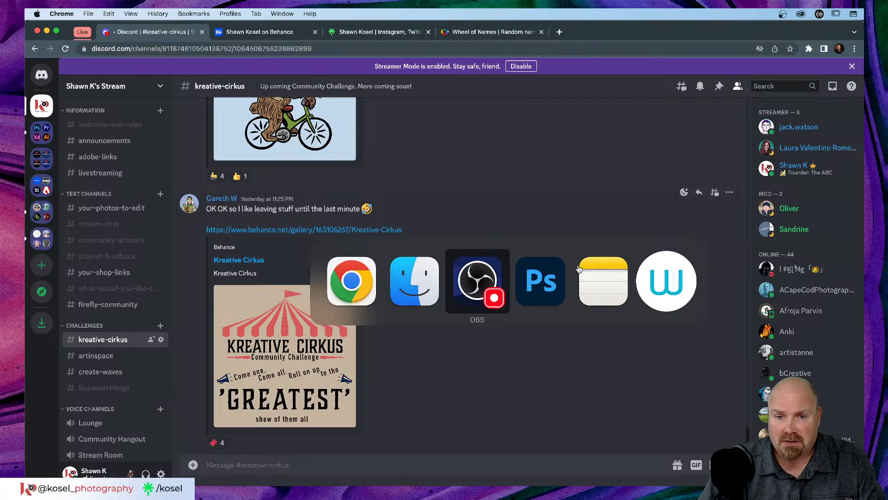
key(super+Tab)
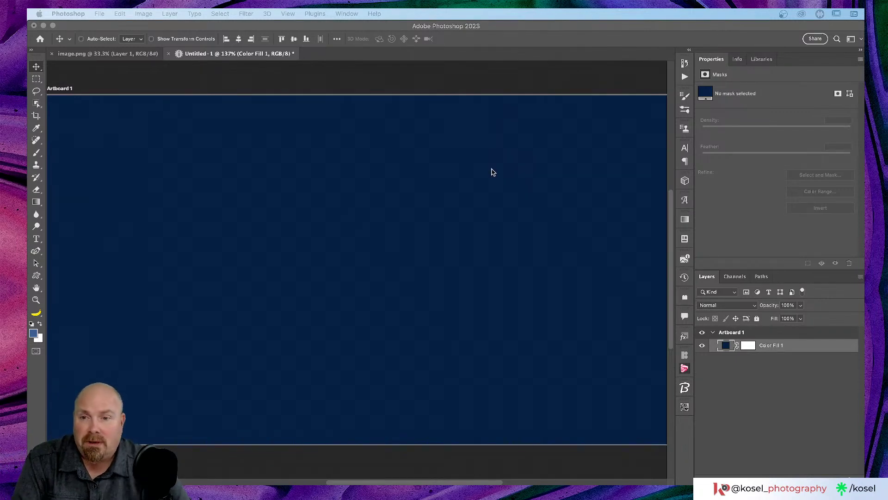
Return to Discord's kreative-cirkus channel in Chrome and copy the Behance link from the pencil and digital color doodles post.
key(super+Tab)
key(super+Tab)
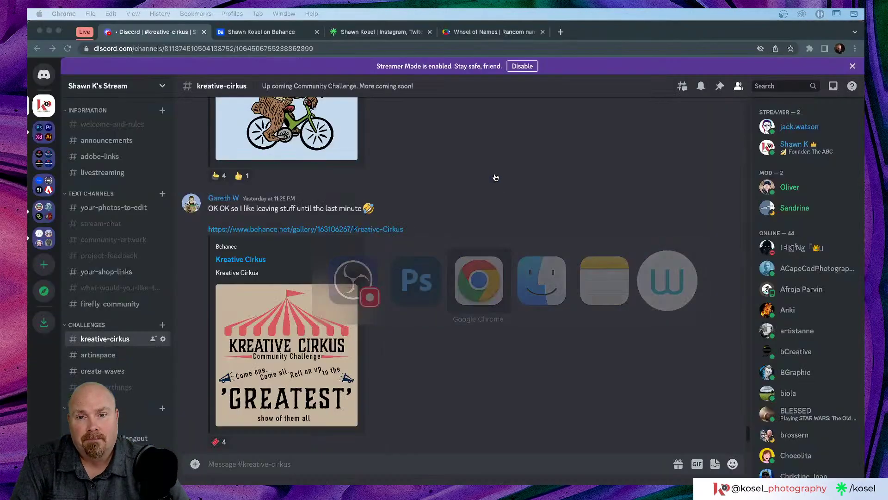
scroll(510, 175, up, 10)
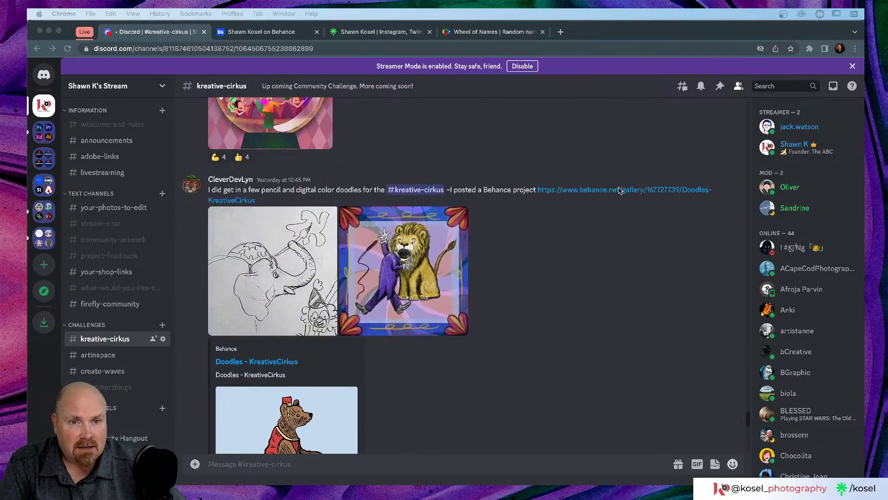
right_click(620, 190)
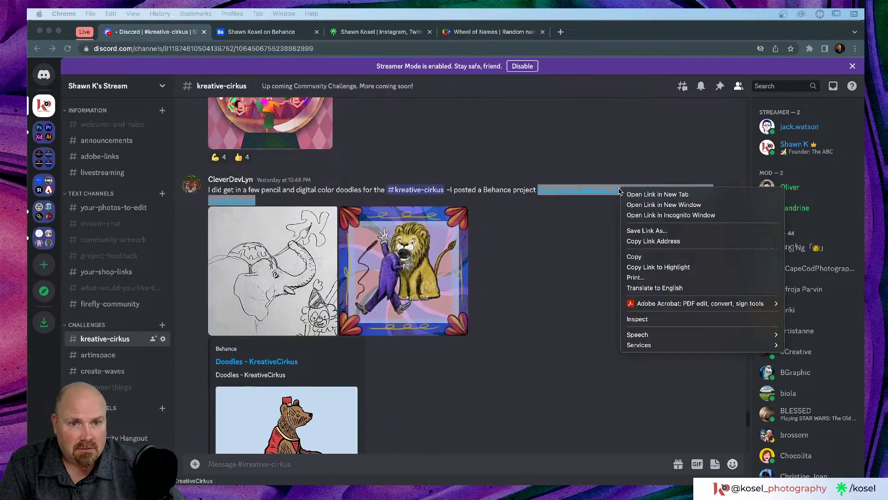
click(677, 258)
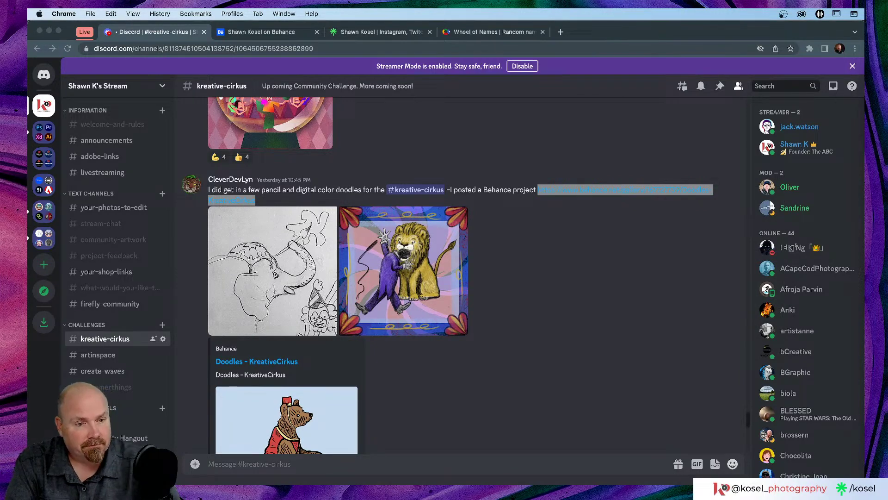
click(598, 261)
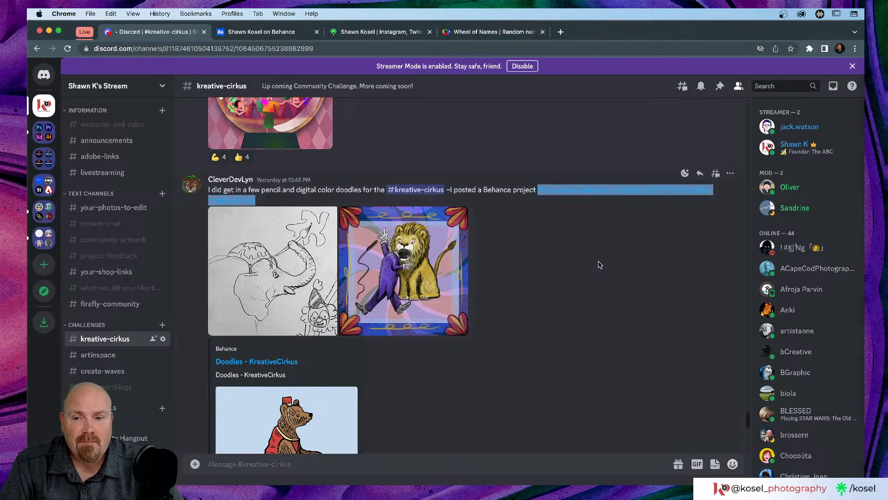
click(562, 262)
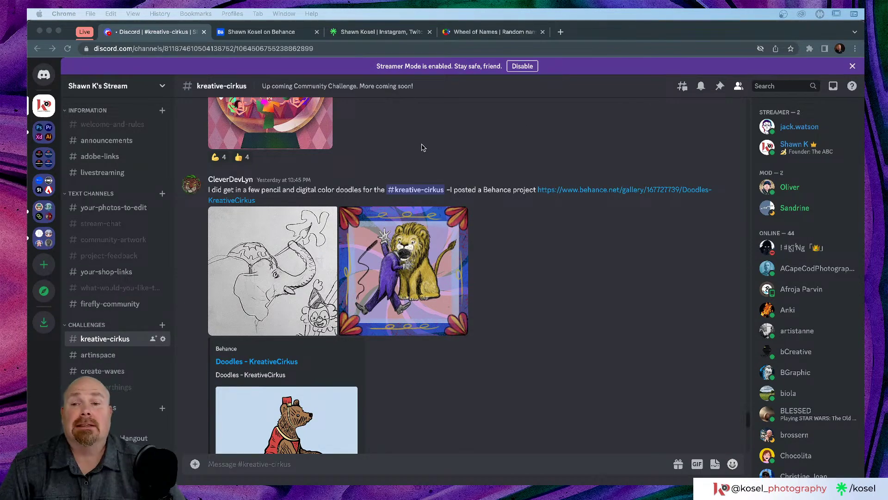
Check the posting times of the last kreative-cirkus entries, from the doodles post through Kreative Cirkus to Clown Pants Painting.
scroll(302, 186, up, 5)
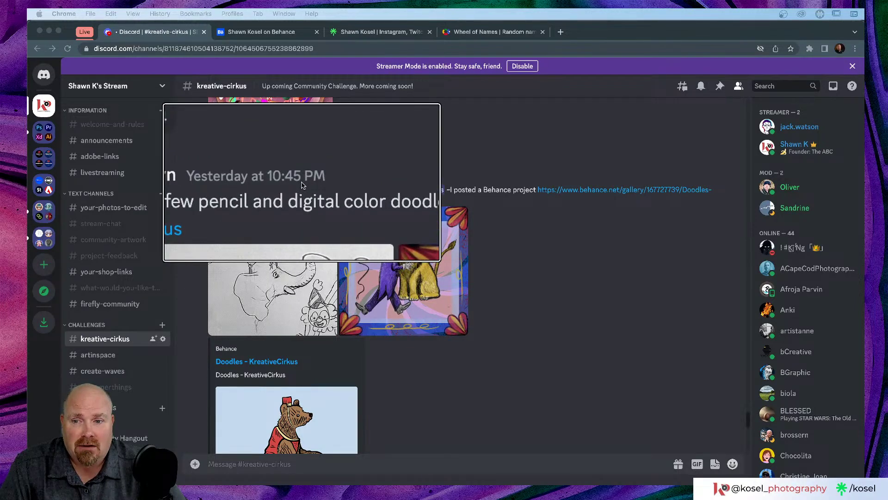
scroll(302, 185, down, 5)
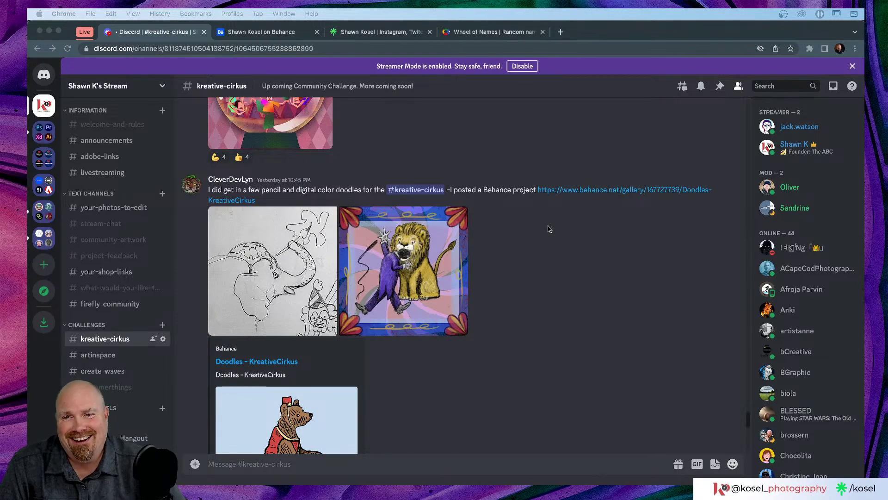
scroll(550, 228, down, 5)
scroll(549, 228, down, 5)
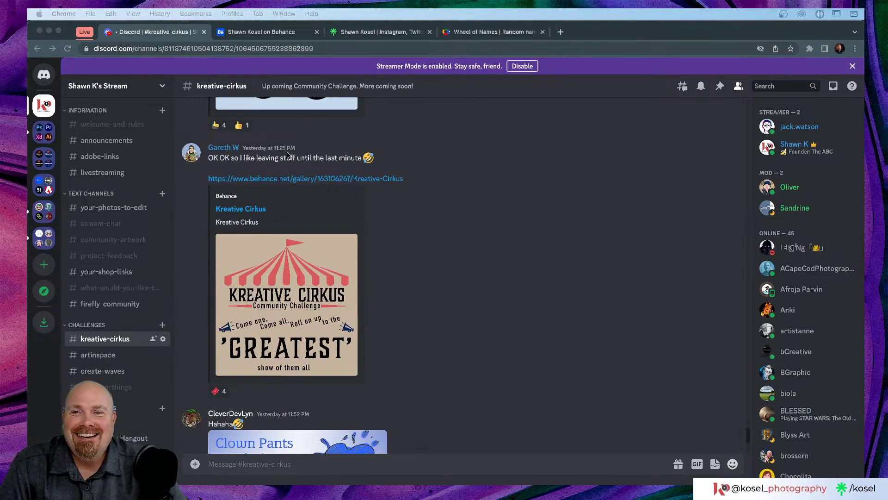
scroll(283, 156, up, 2)
scroll(283, 156, up, 4)
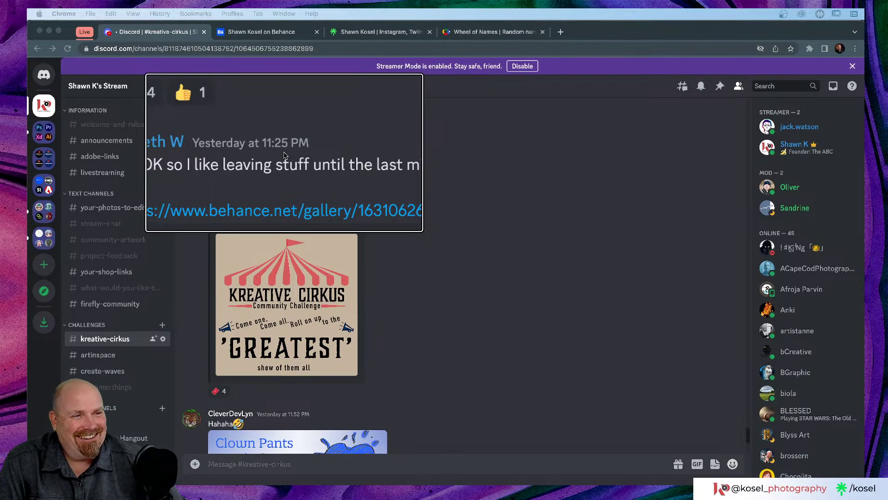
scroll(284, 155, down, 4)
scroll(568, 202, down, 5)
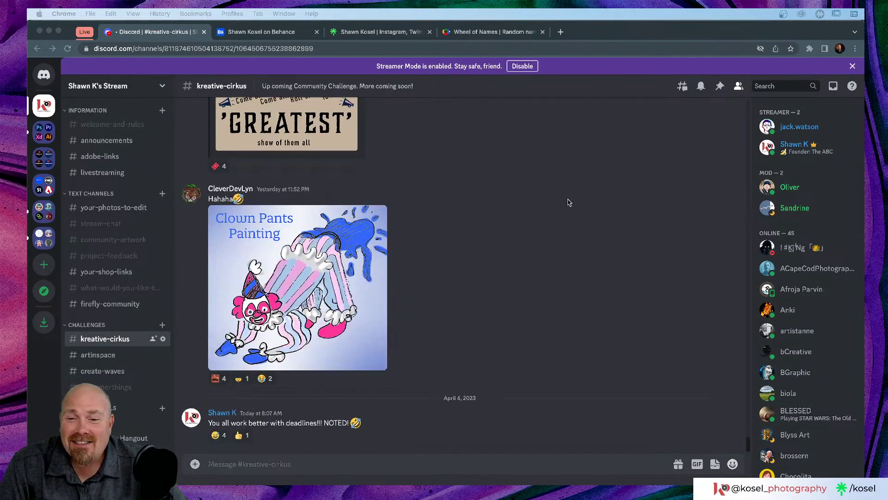
scroll(298, 196, up, 5)
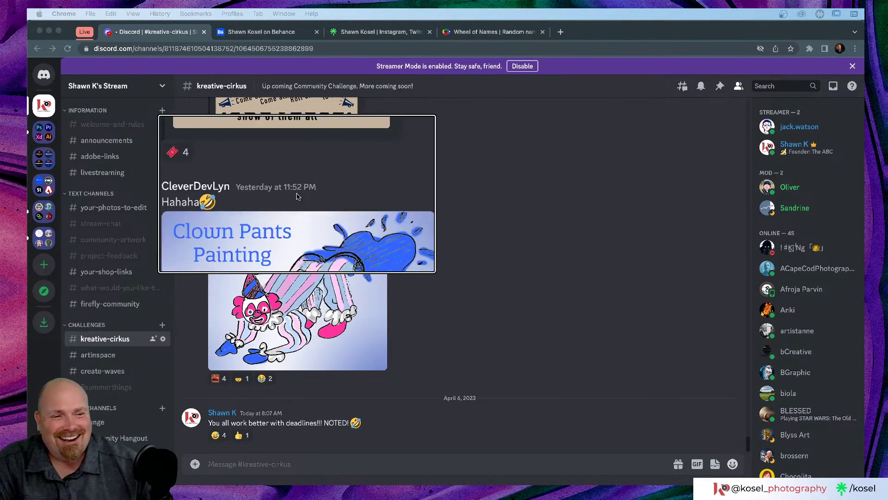
Open the Doodles - KreativeCirkus project on Behance from its Discord post and look over its introduction.
click(346, 262)
scroll(543, 180, up, 10)
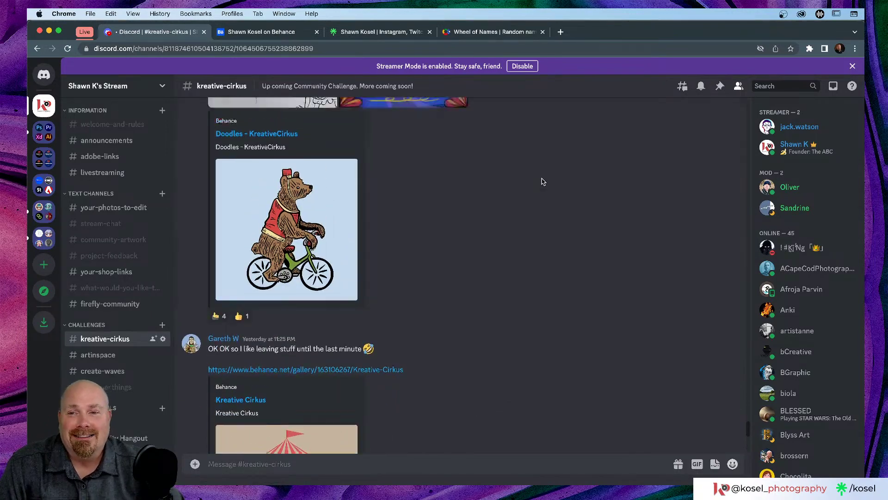
click(606, 143)
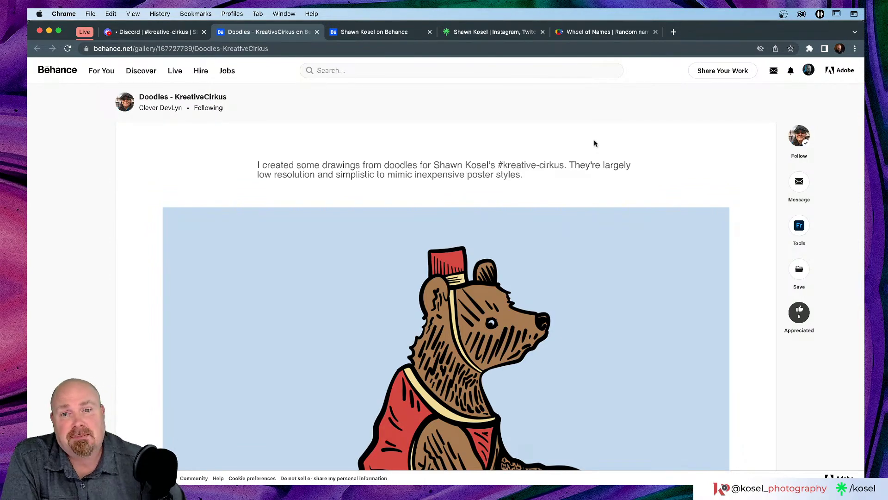
scroll(595, 141, down, 5)
scroll(595, 141, up, 4)
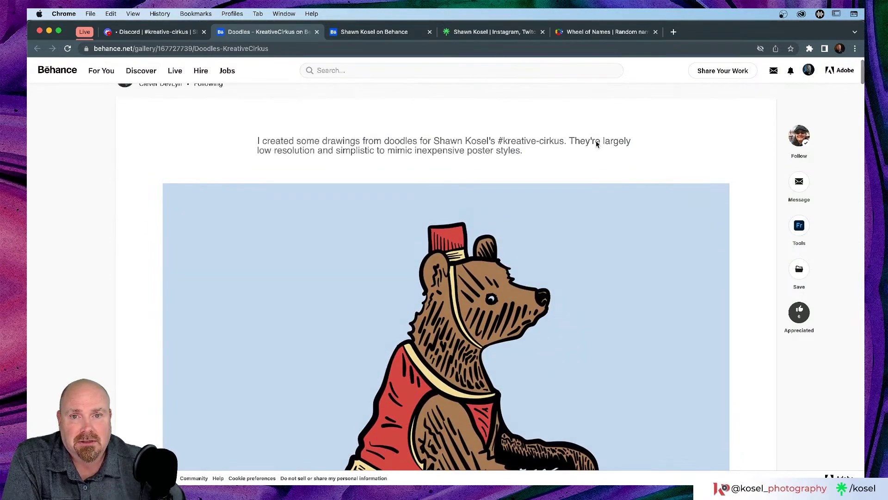
scroll(595, 144, down, 5)
View the bicycle bear full screen and advance through the Performing Bear, dog, seal and tiger drawings to the seated lion.
click(595, 141)
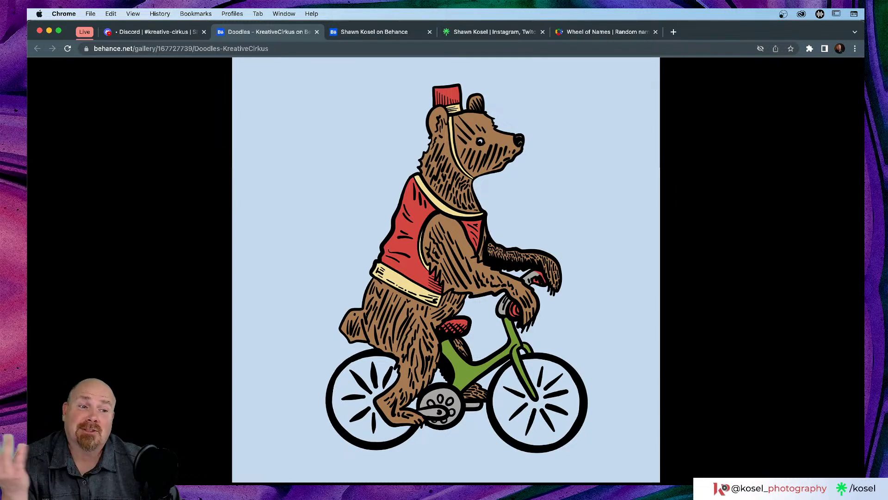
mouse_move(845, 277)
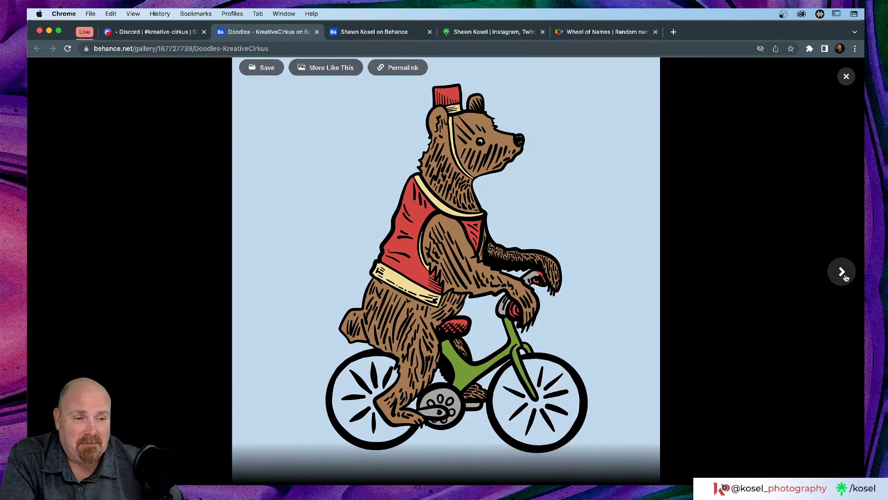
click(845, 277)
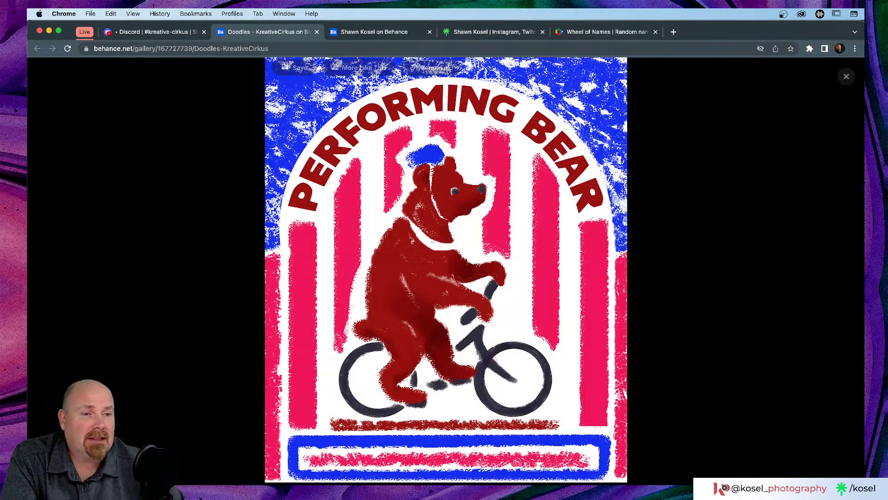
click(842, 274)
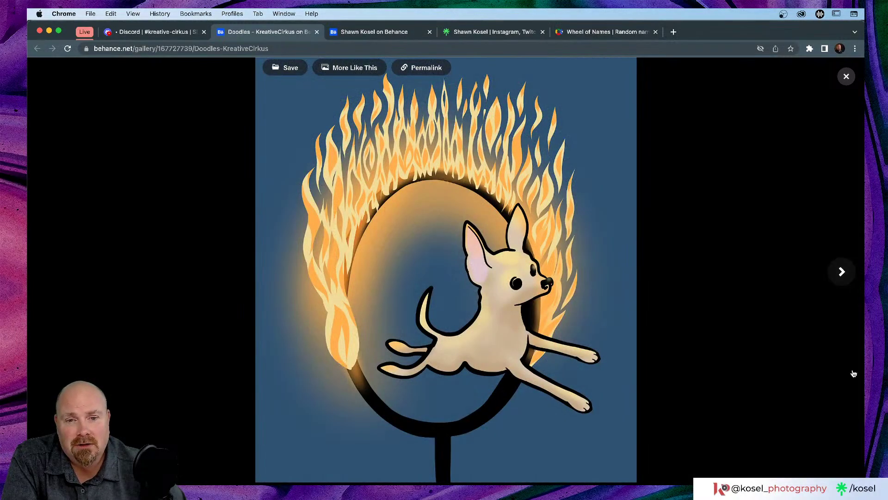
click(848, 275)
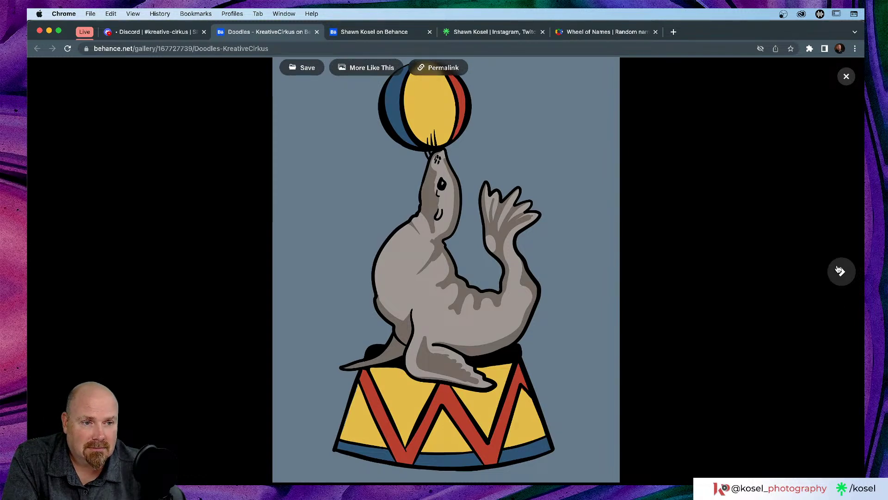
click(839, 270)
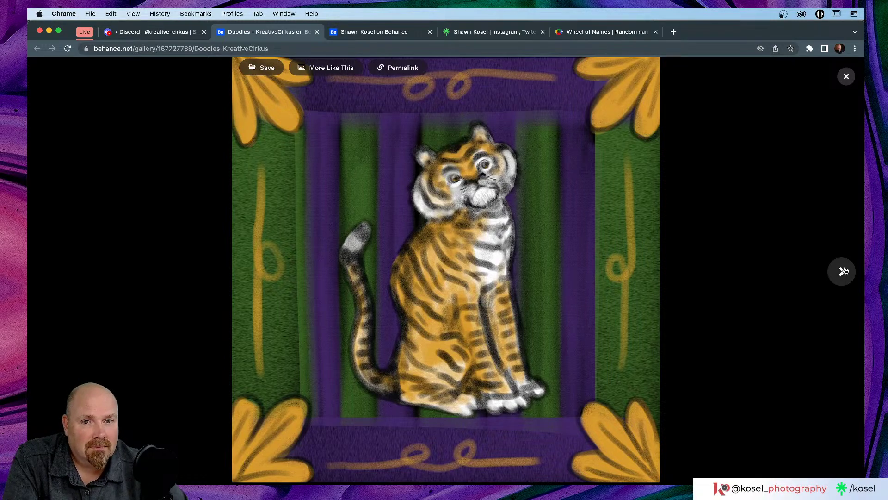
click(842, 271)
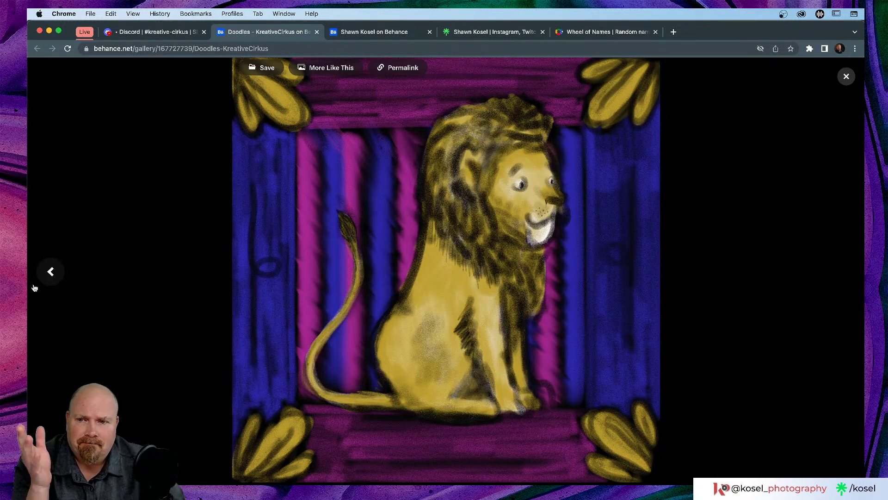
Go back to the tiger drawing, advance past both lion drawings to the camel sketch, and close the viewer.
click(54, 273)
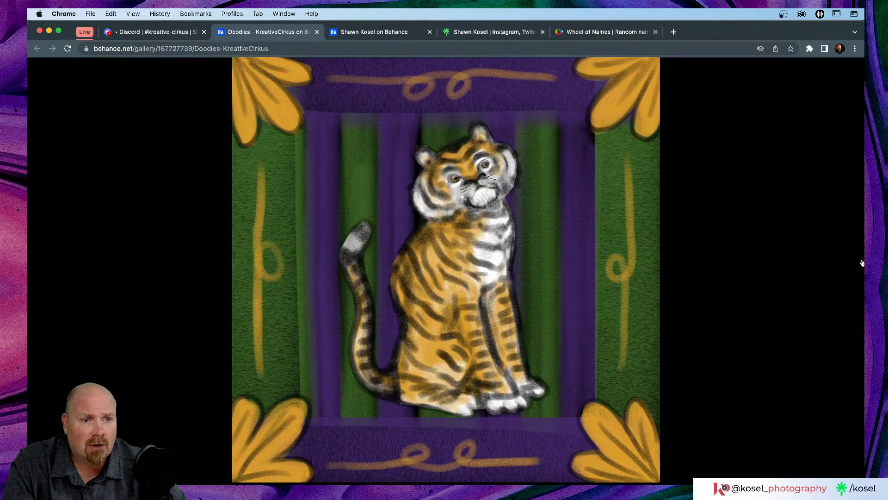
click(841, 271)
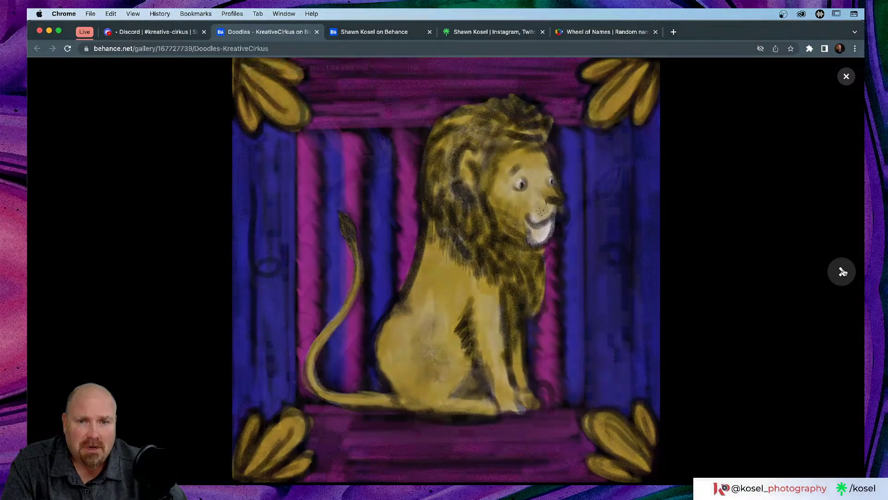
click(842, 271)
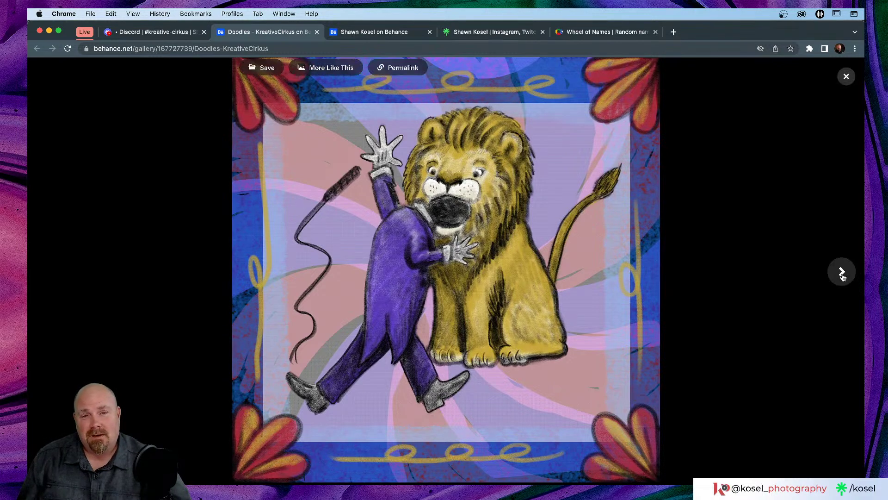
click(843, 273)
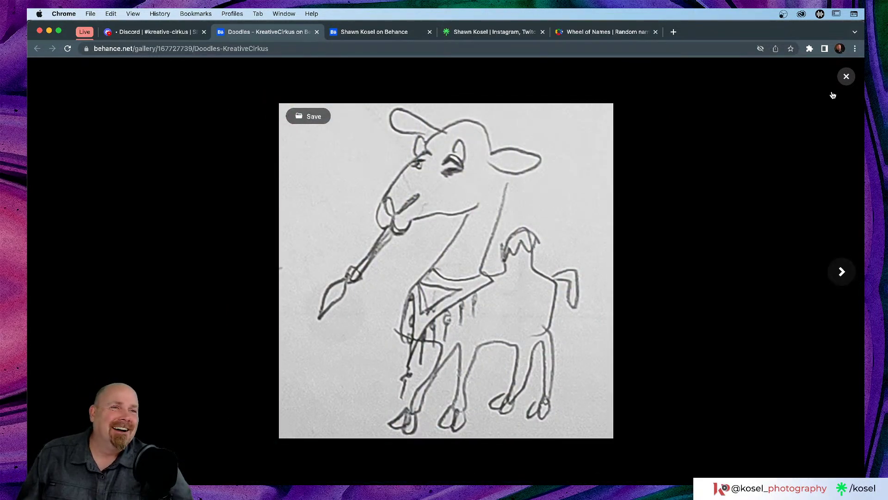
click(845, 76)
Look through the project's coloured drawings, from the bicycle bear through the dog, seal, tiger and seated lion to the lion tamer.
scroll(379, 245, down, 5)
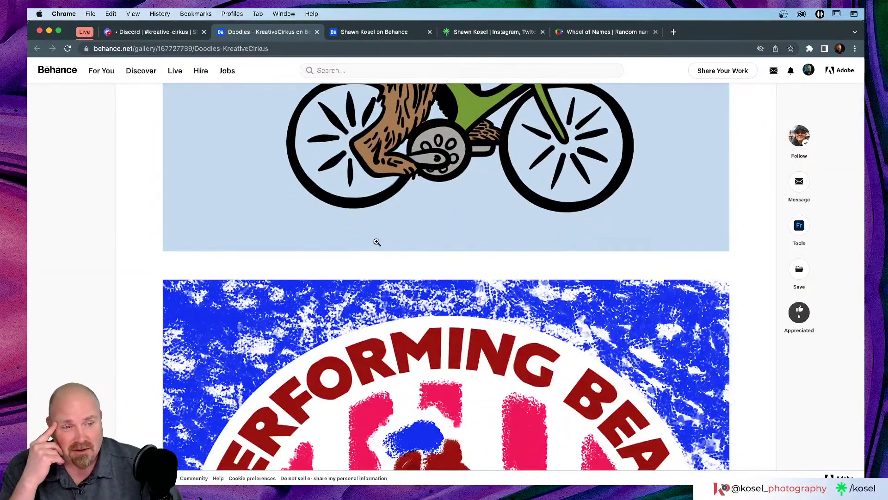
scroll(373, 243, down, 10)
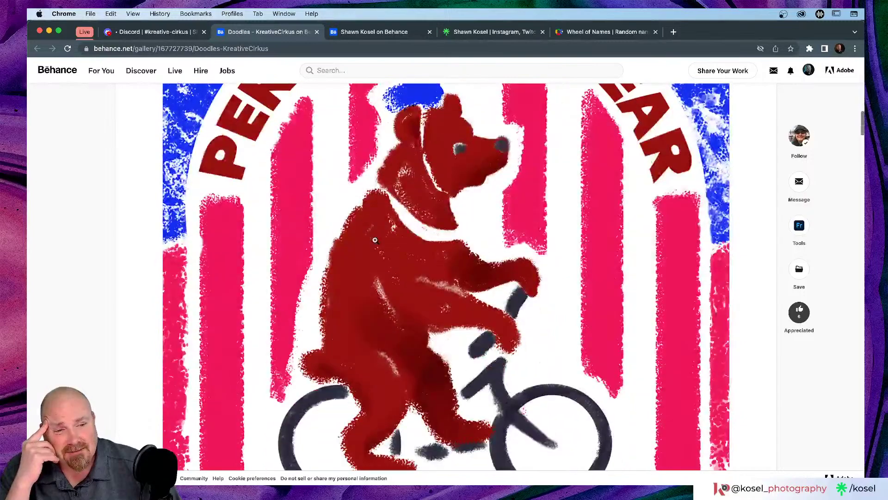
scroll(374, 240, down, 10)
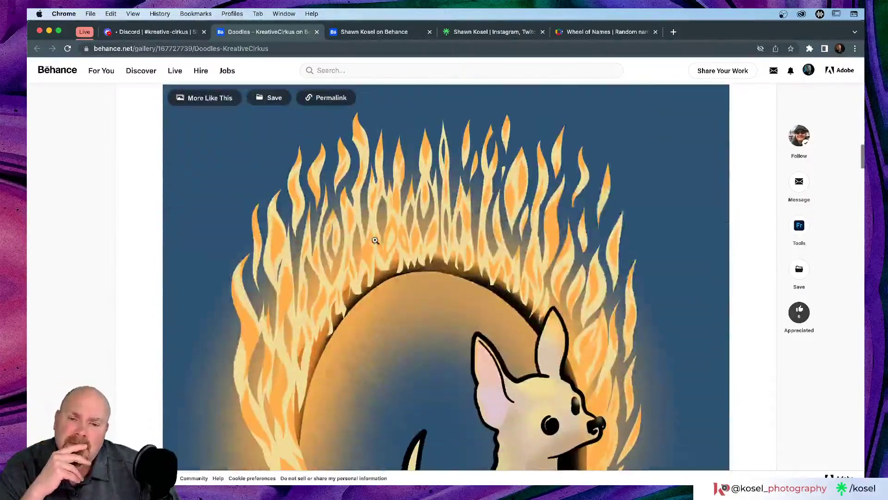
scroll(375, 240, down, 8)
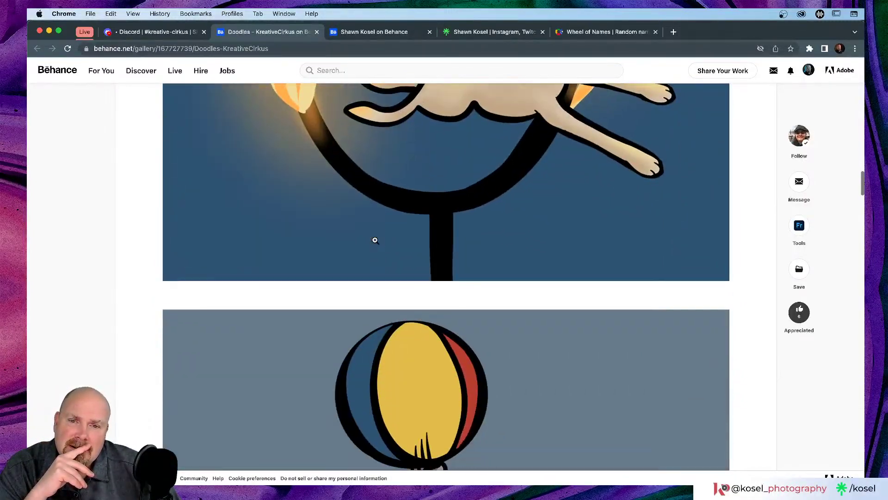
scroll(375, 240, down, 6)
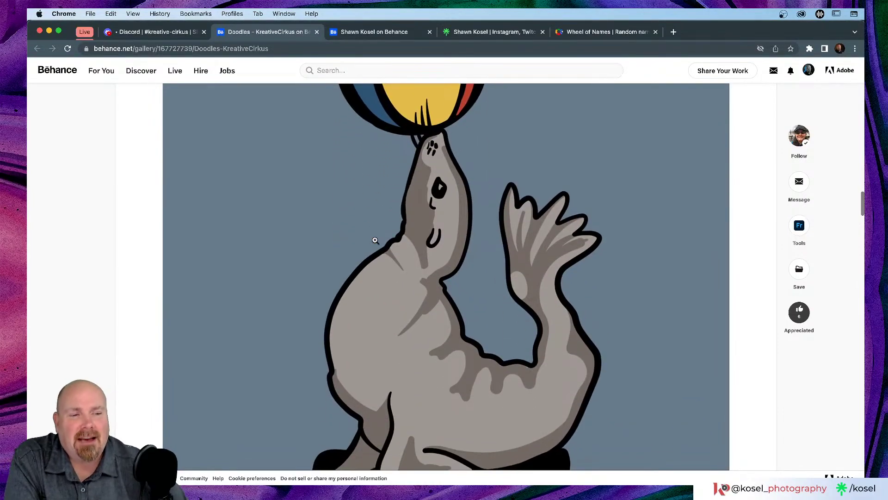
scroll(384, 242, down, 4)
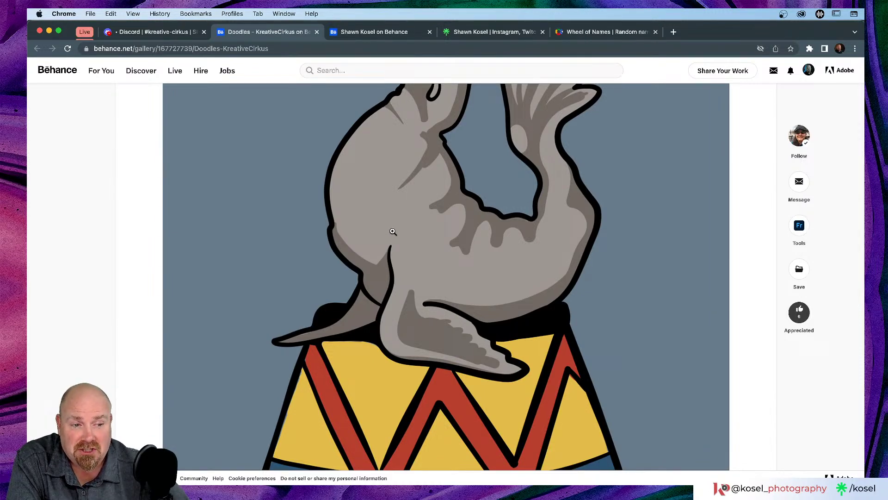
scroll(391, 232, down, 10)
scroll(399, 230, down, 10)
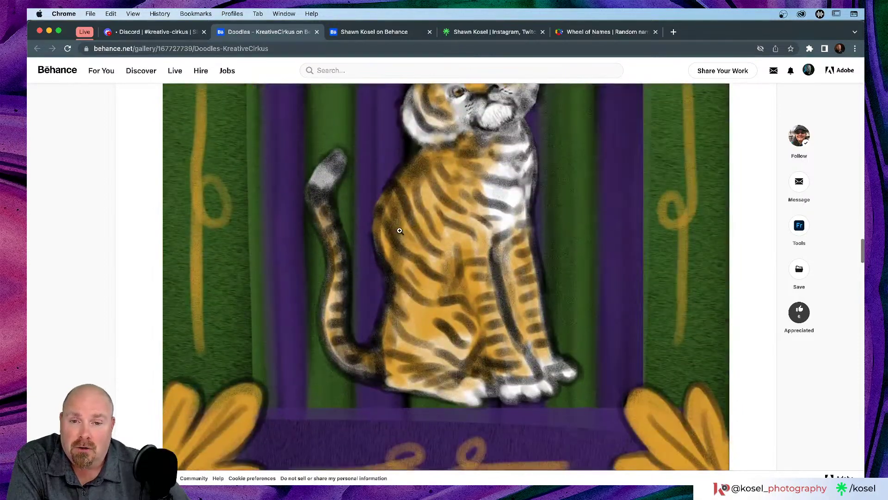
scroll(400, 232, down, 5)
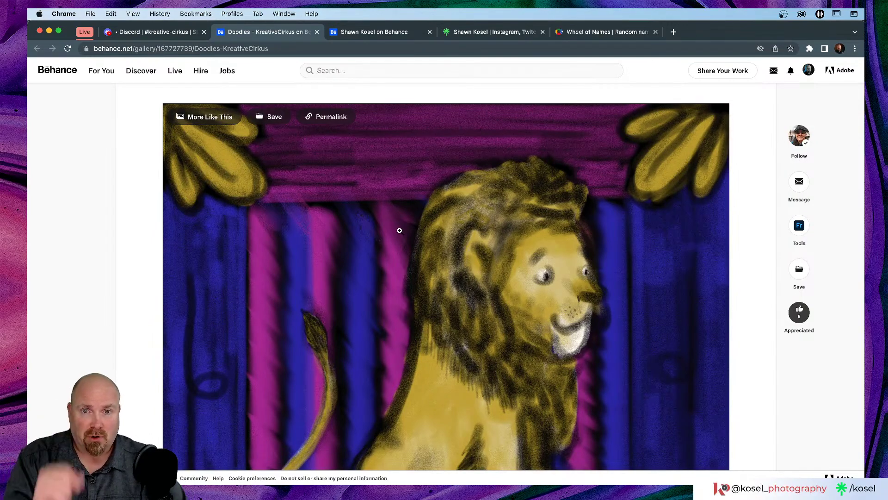
scroll(402, 229, down, 10)
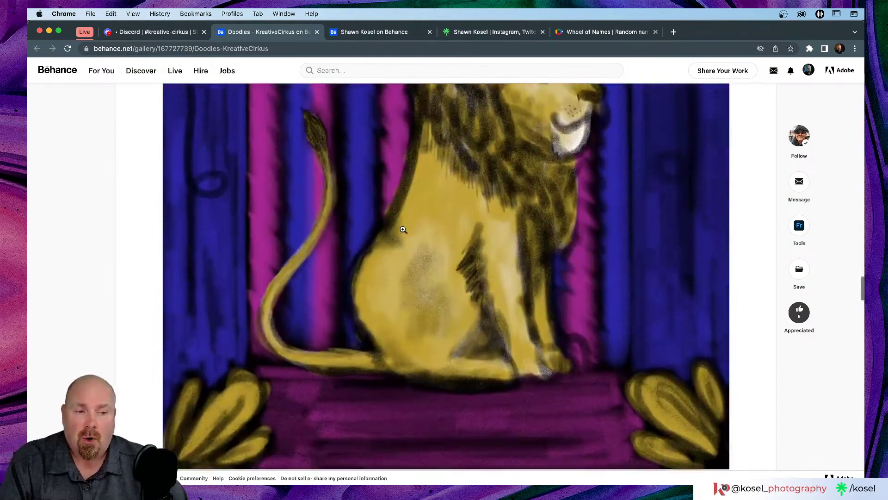
scroll(406, 231, down, 6)
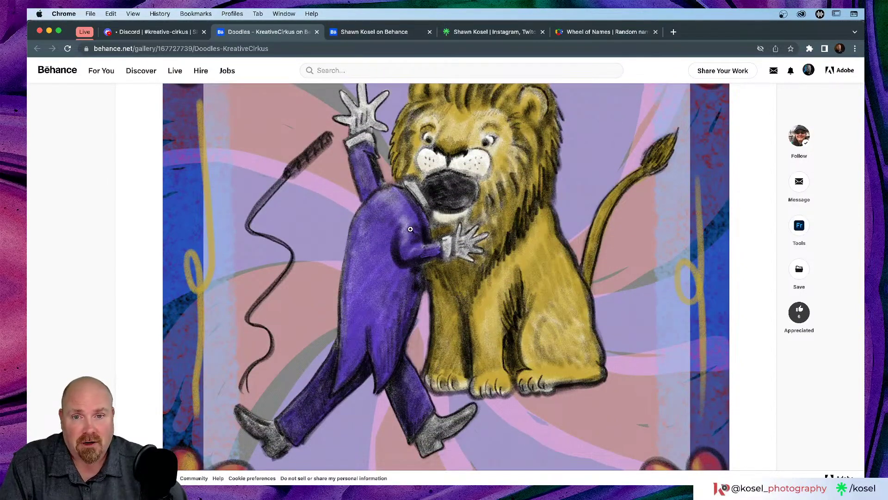
Look over the grid of tiny circus-arts sketches and the Day 1 doodle below it, and return to the grid.
scroll(410, 229, down, 8)
scroll(413, 229, down, 4)
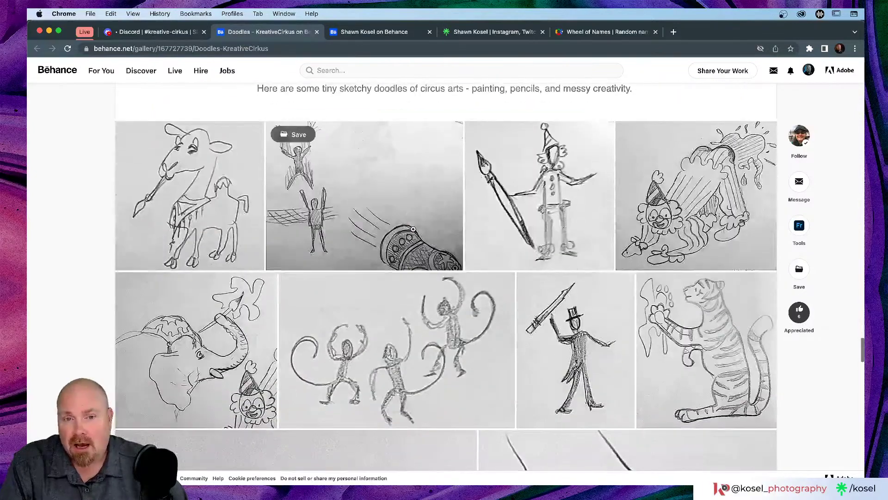
scroll(413, 230, up, 2)
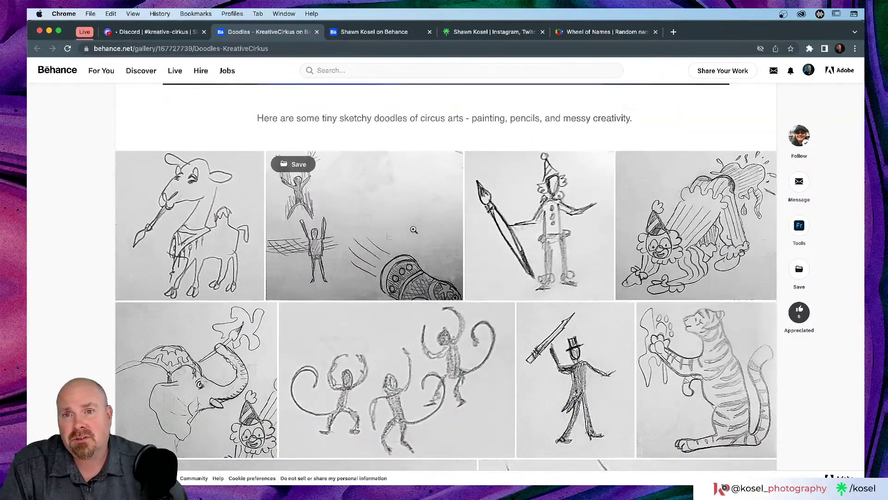
scroll(415, 230, down, 10)
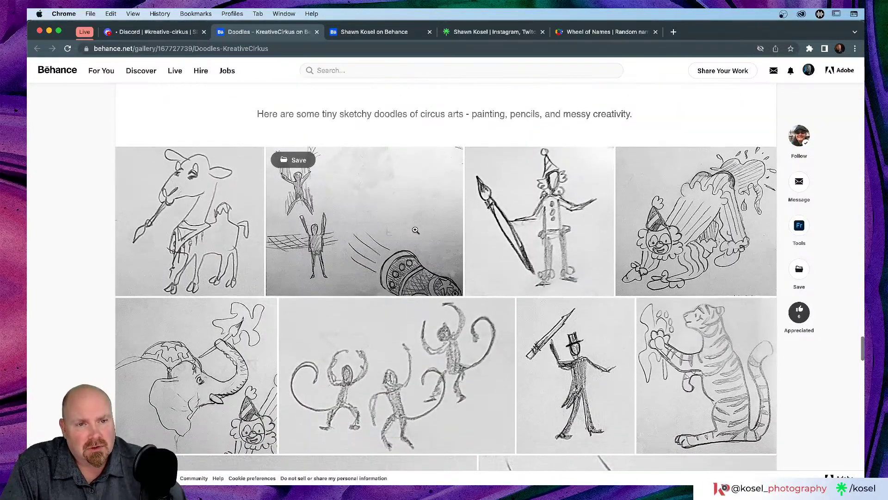
scroll(415, 230, down, 2)
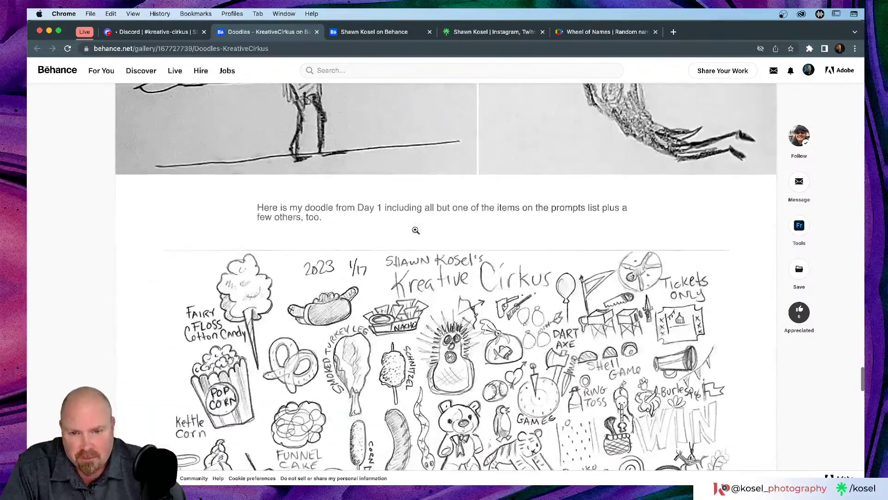
scroll(415, 230, up, 12)
scroll(416, 229, down, 2)
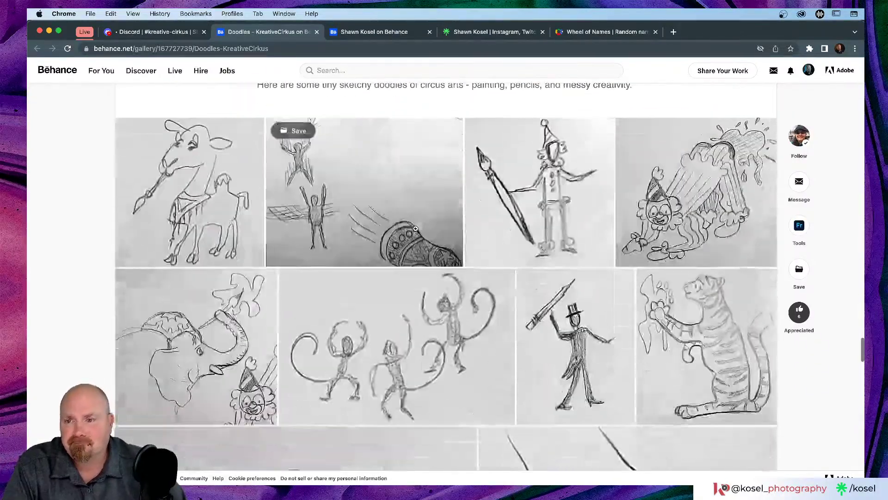
View the camel sketch full screen and advance through the cannon, paintbrush clown and crouching clown sketches to the elephant.
click(204, 214)
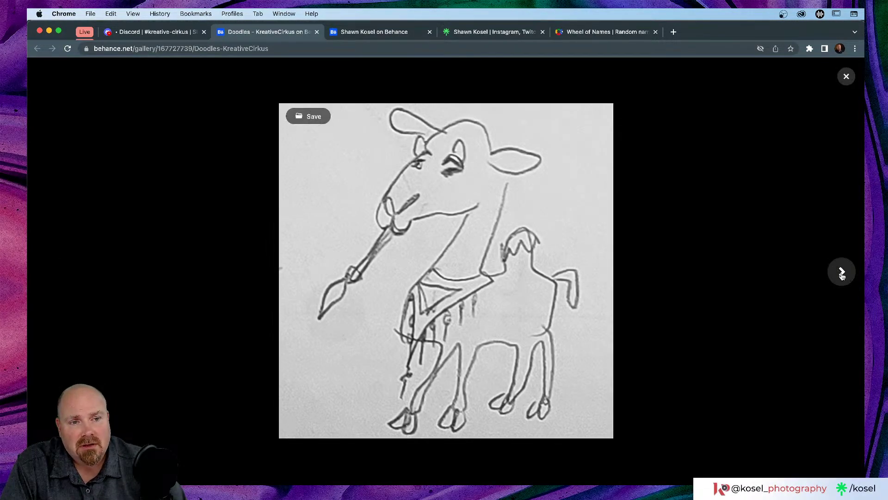
click(842, 273)
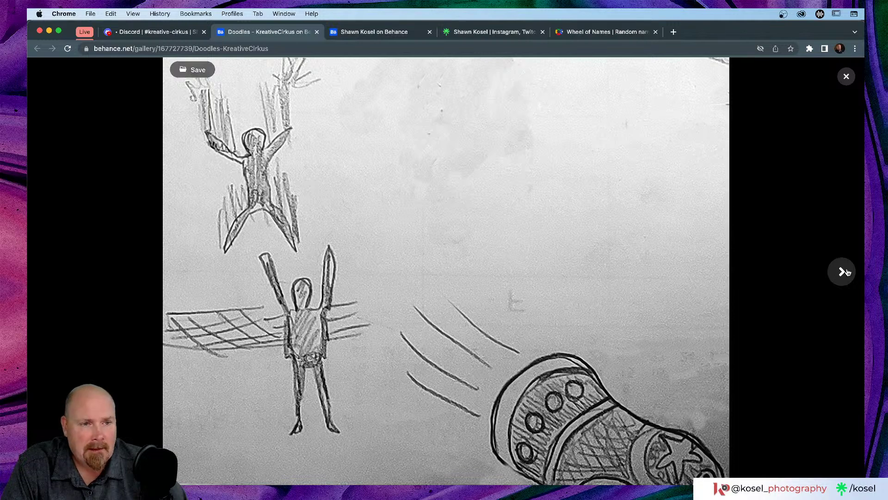
click(842, 272)
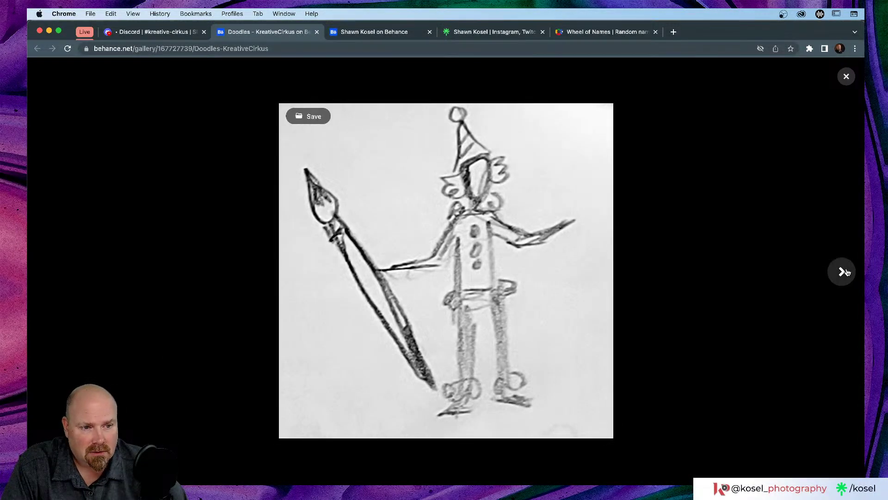
click(842, 272)
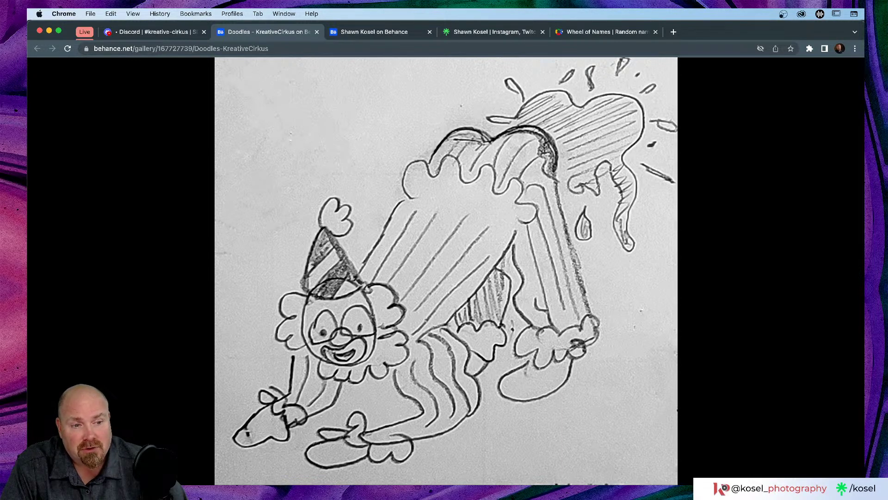
click(842, 271)
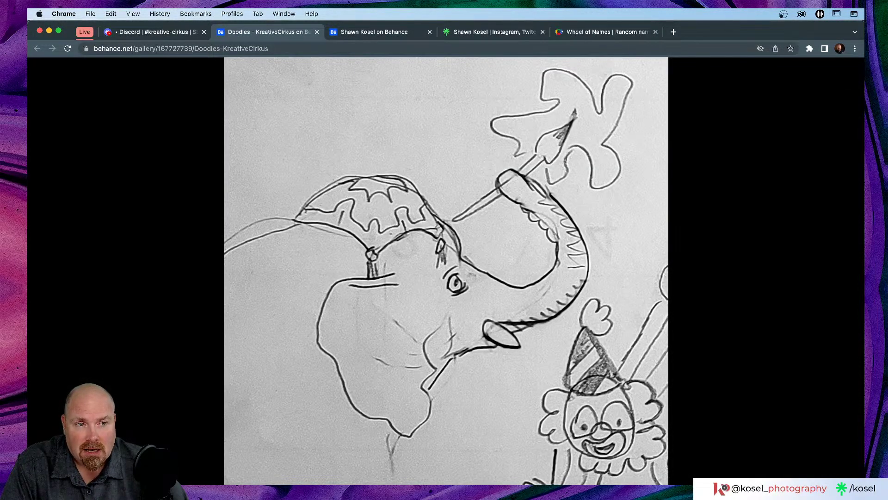
Advance from the elephant through the monkeys, the ringmaster with a pencil and the painting tiger to the tightrope walker.
mouse_move(843, 272)
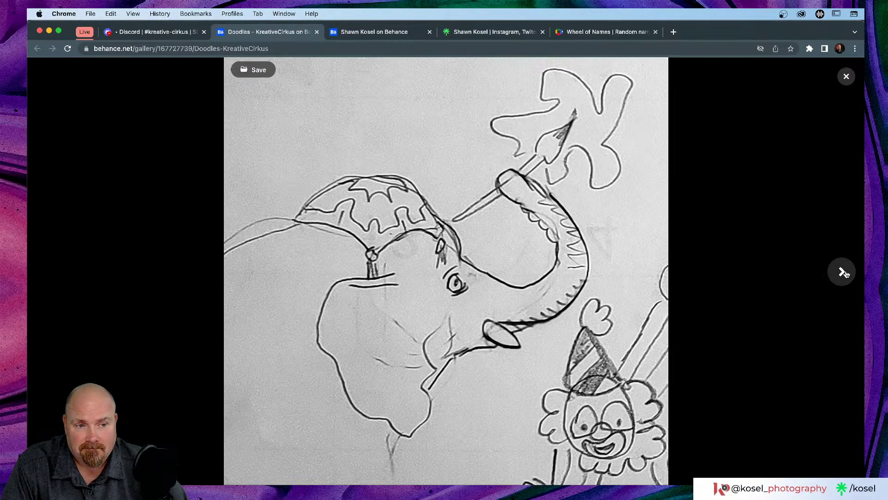
click(843, 272)
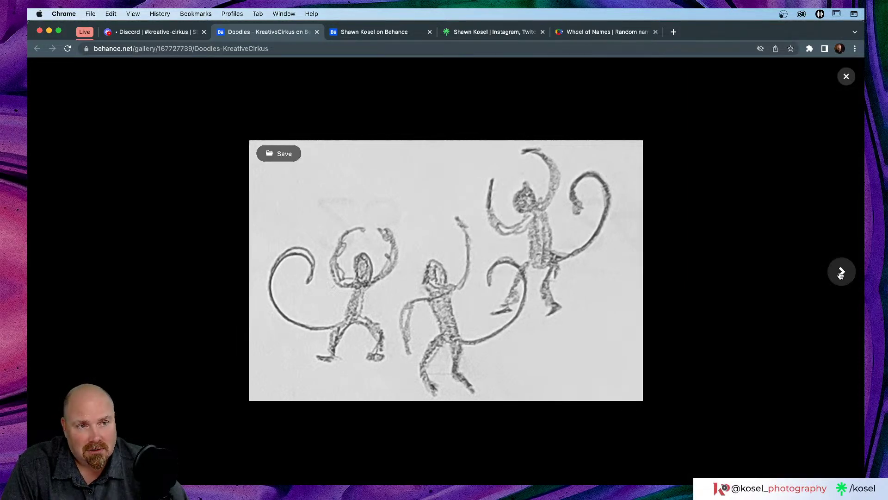
click(841, 273)
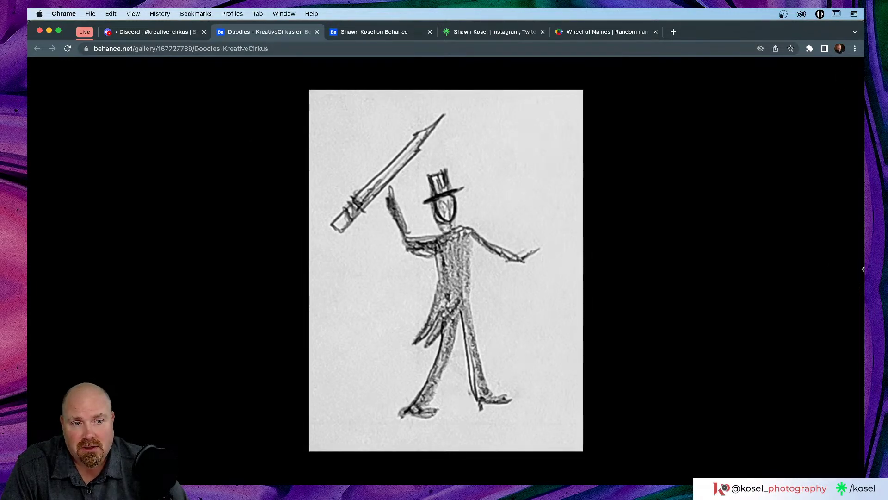
mouse_move(841, 272)
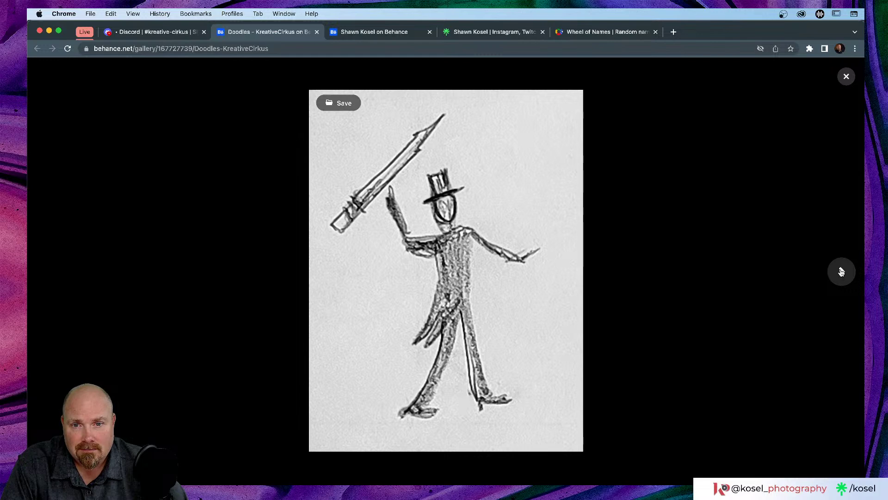
click(841, 272)
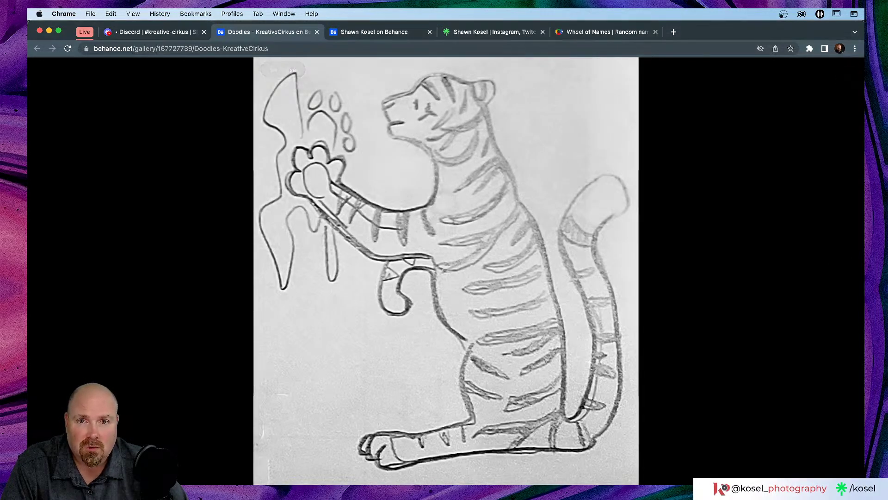
mouse_move(850, 273)
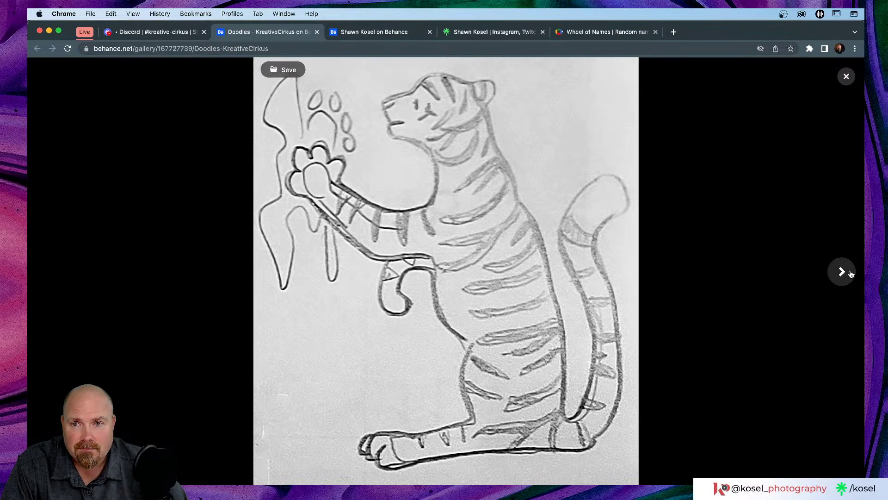
click(850, 273)
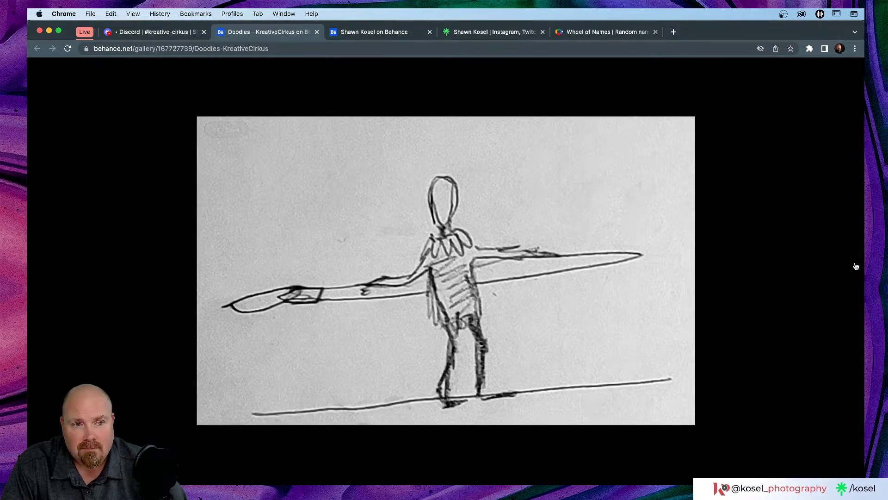
Go back to the painting tiger sketch, and advance past the tightrope walker to the trapeze artist.
click(50, 272)
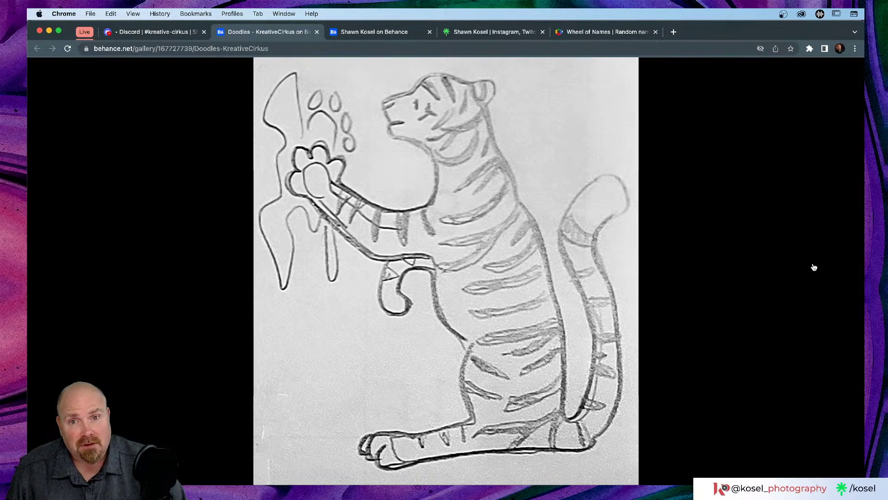
mouse_move(812, 269)
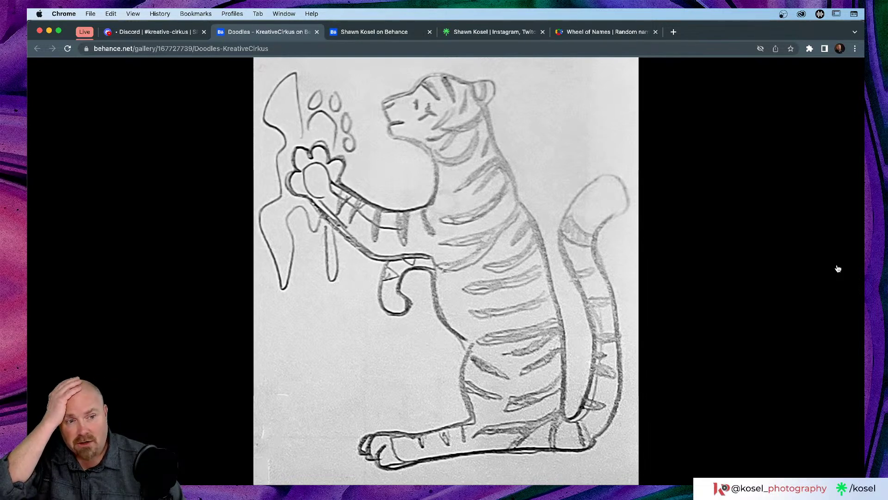
mouse_move(840, 272)
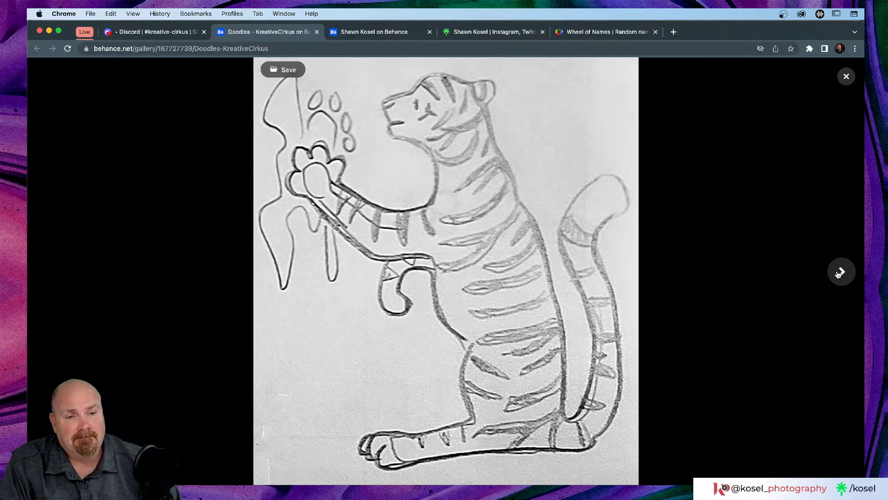
click(840, 273)
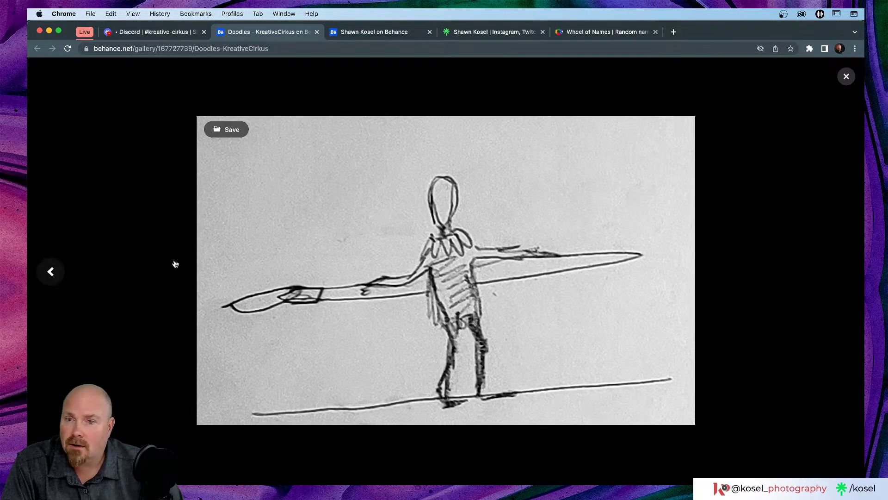
click(829, 269)
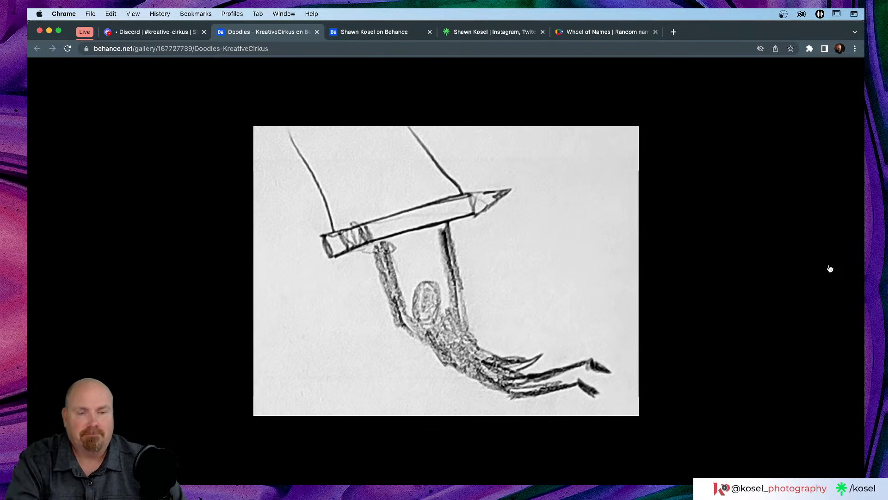
Magnify the pencil tip of the trapeze bar in the sketch and return to the normal view.
mouse_move(830, 270)
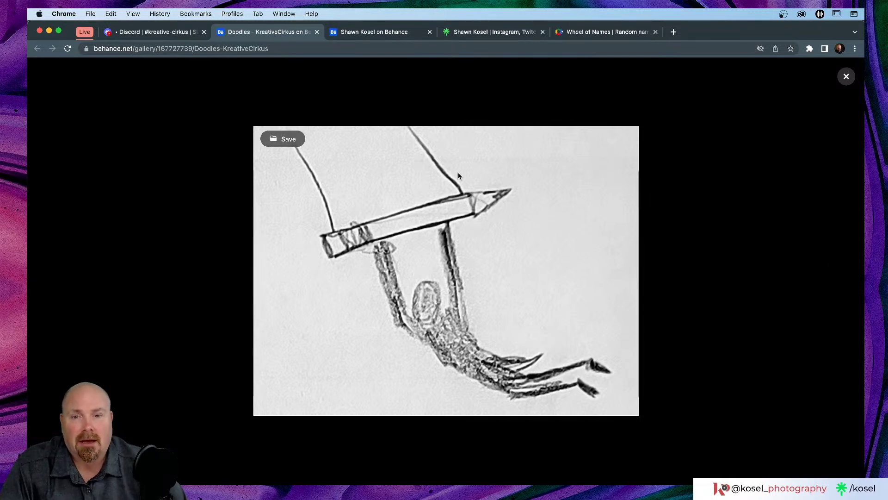
scroll(486, 208, up, 3)
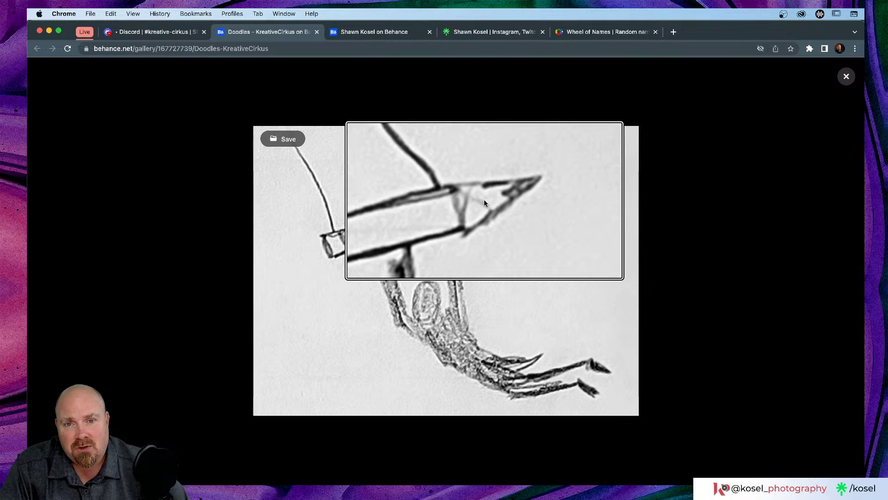
scroll(484, 202, down, 4)
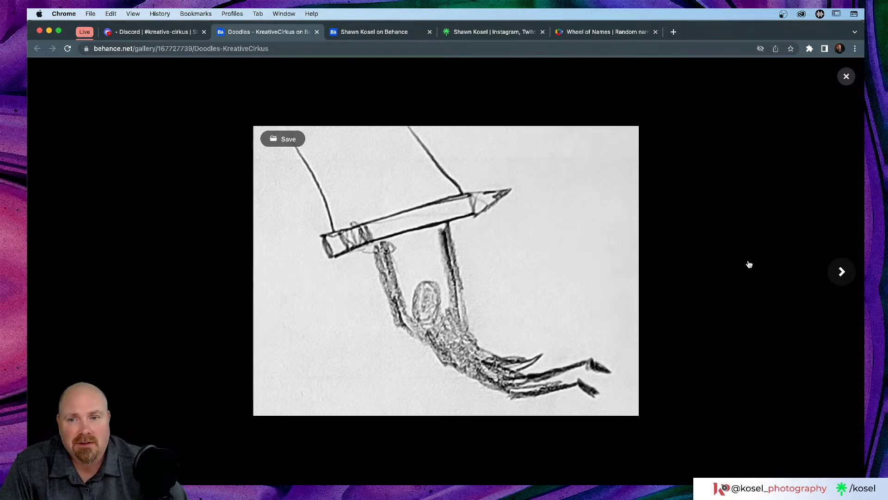
Advance from the trapeze artist to the full-page doodle sheet, and enlarge it to examine the food and games doodles in its upper half.
click(843, 271)
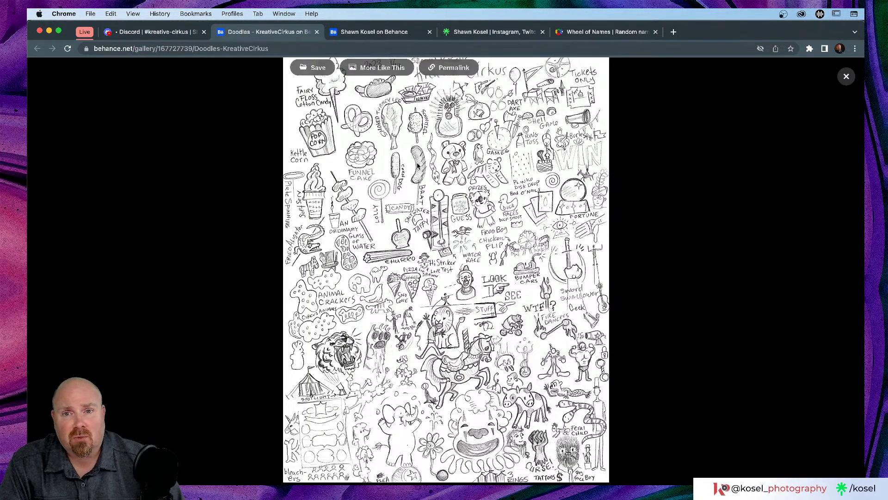
click(428, 214)
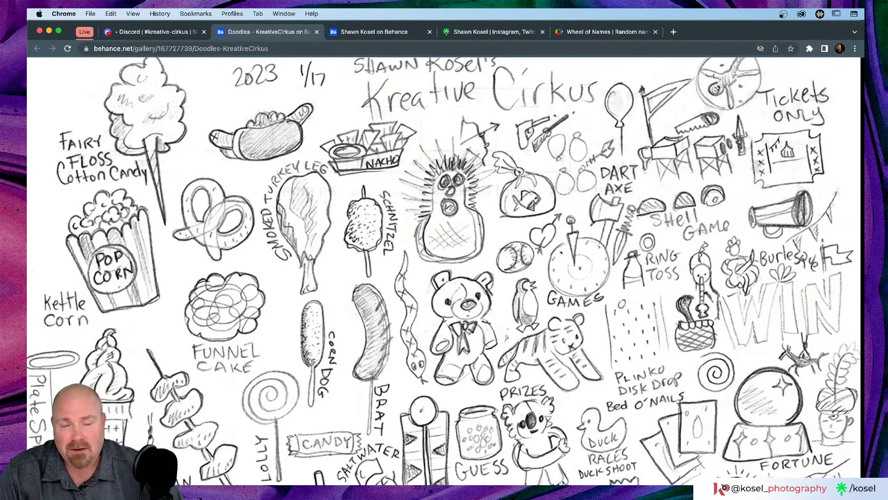
scroll(481, 277, down, 2)
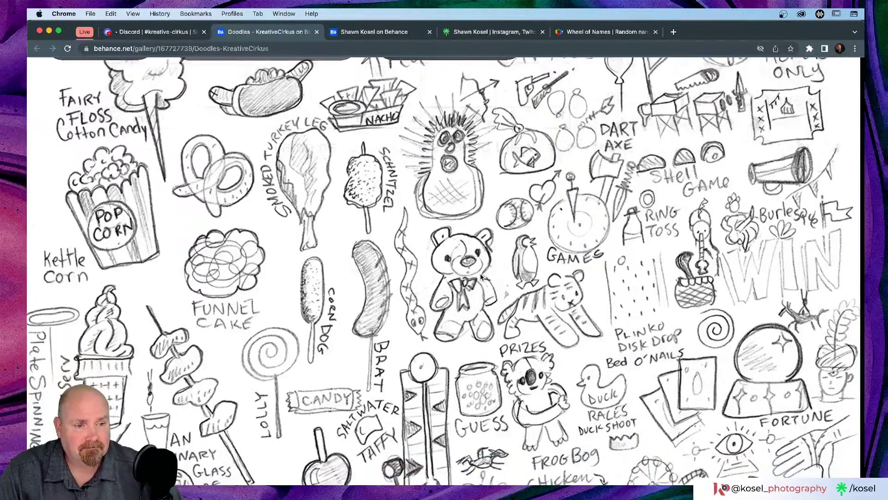
scroll(481, 277, down, 2)
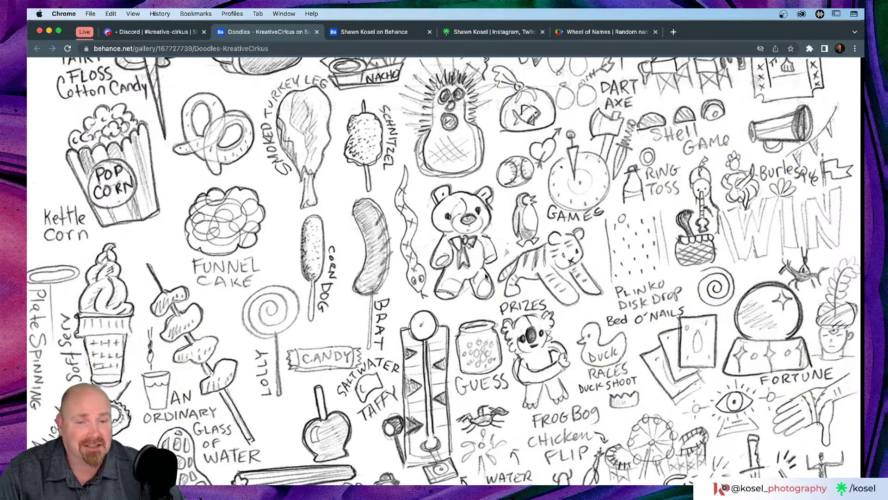
scroll(486, 276, down, 2)
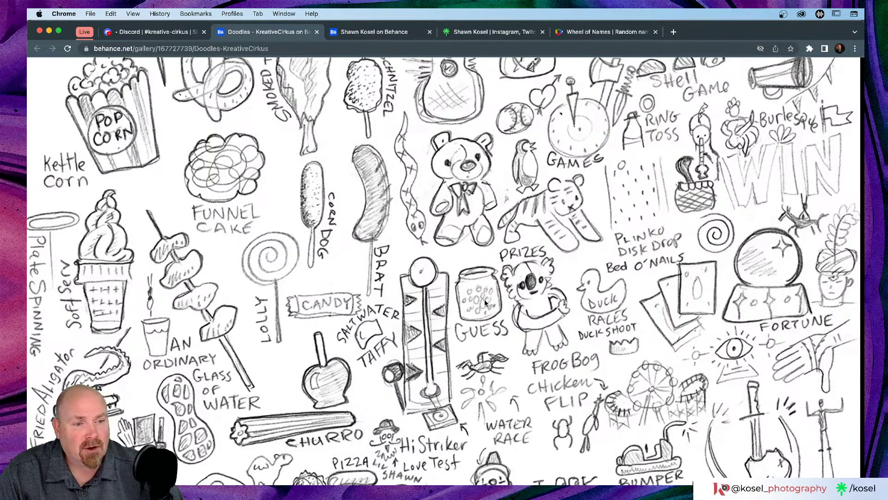
Return to the top of the enlarged doodle sheet, and magnify the Burlesque and snake charmer doodles.
scroll(382, 167, up, 3)
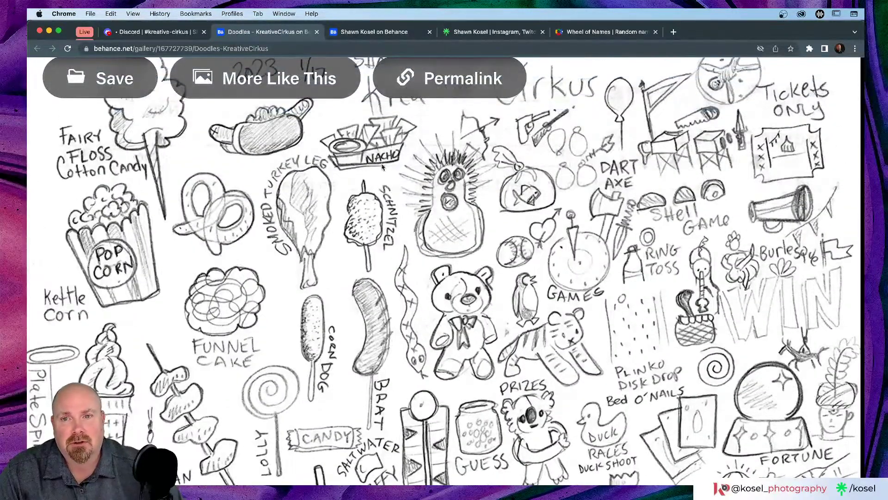
scroll(380, 145, up, 3)
scroll(380, 147, down, 4)
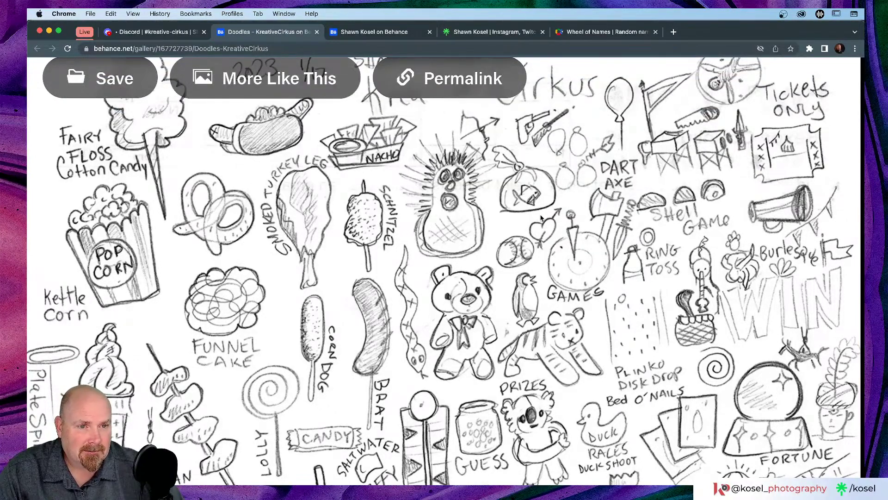
scroll(694, 213, down, 1)
scroll(788, 209, up, 3)
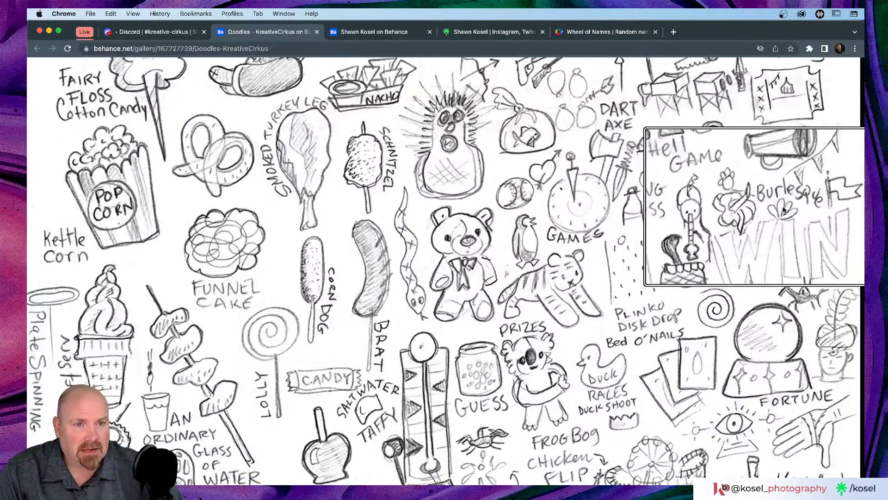
scroll(784, 210, down, 3)
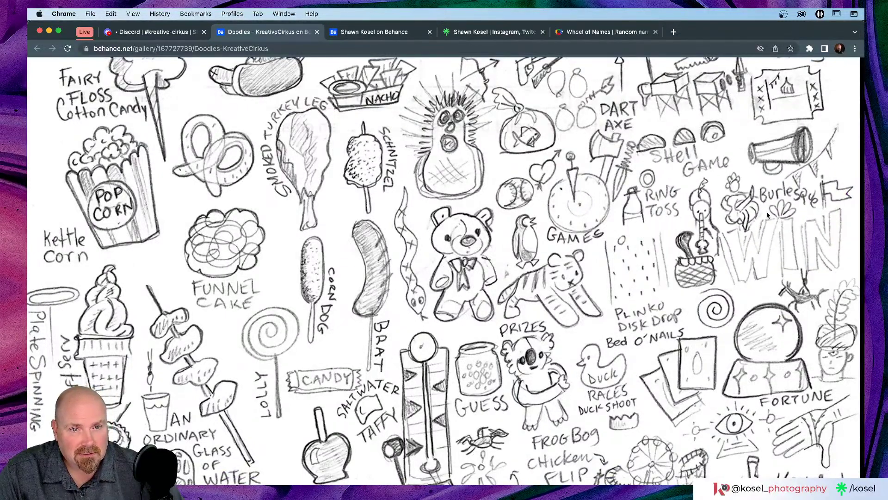
scroll(704, 239, up, 3)
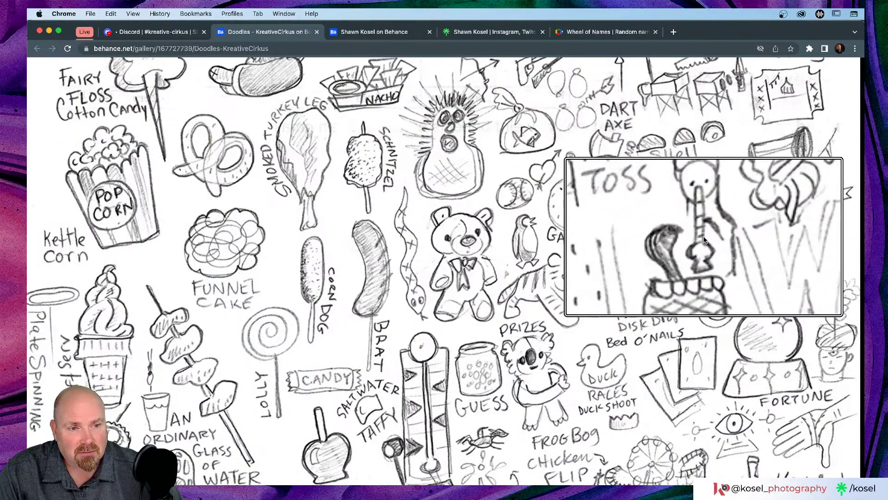
scroll(704, 239, down, 3)
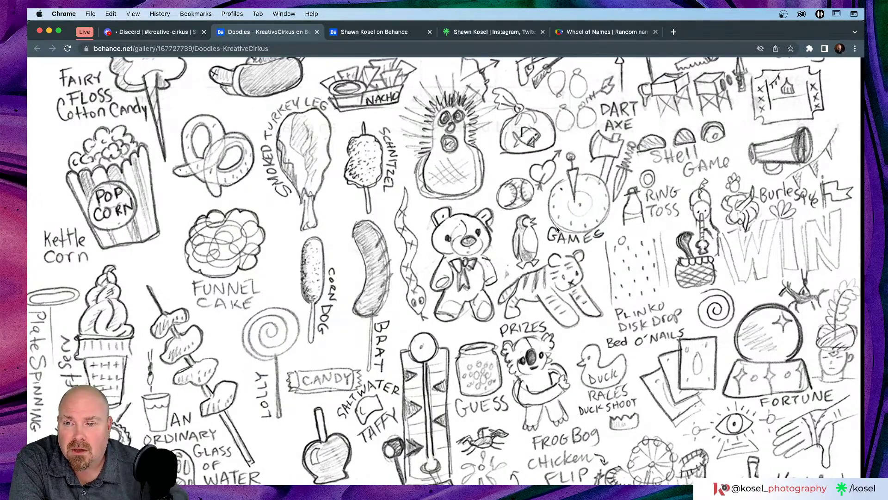
Examine the middle of the doodle sheet, and magnify the area around the churro, camel and pizza doodles.
scroll(556, 229, down, 2)
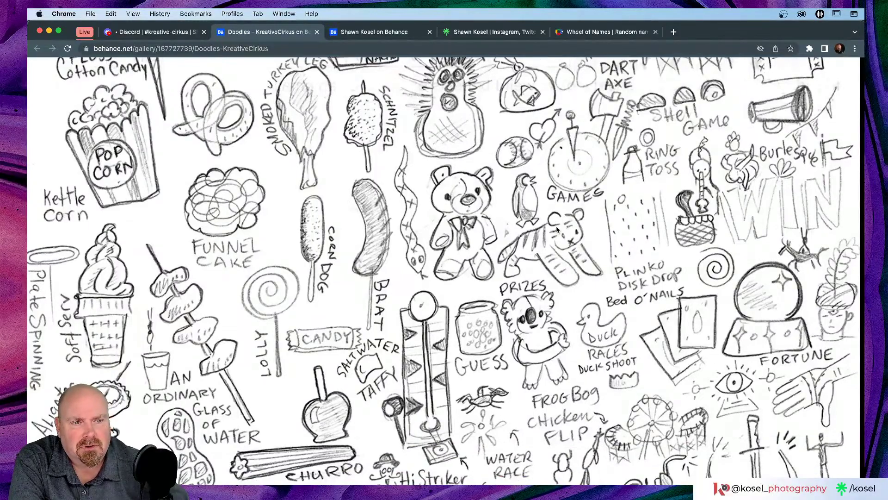
scroll(556, 226, down, 5)
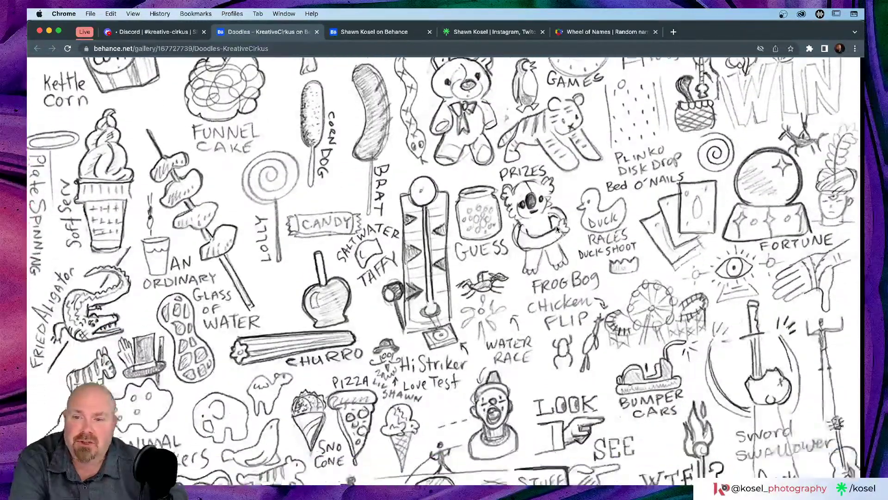
scroll(556, 226, down, 1)
scroll(307, 352, up, 3)
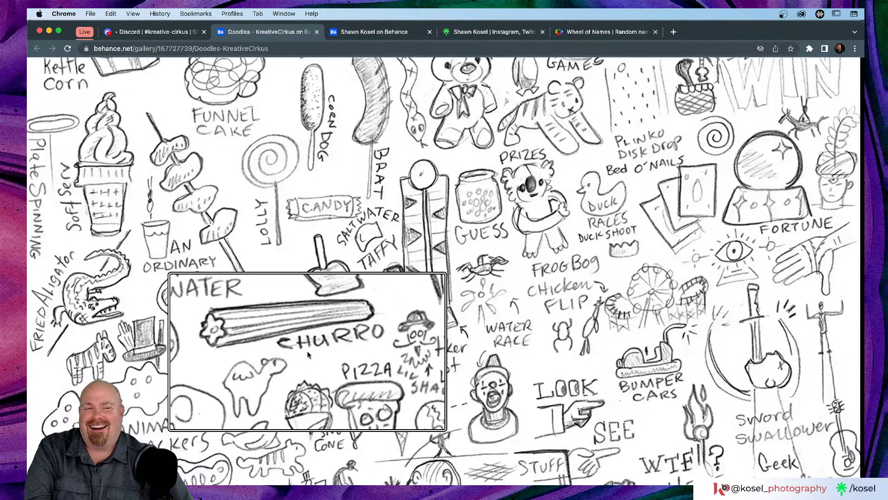
scroll(307, 351, down, 3)
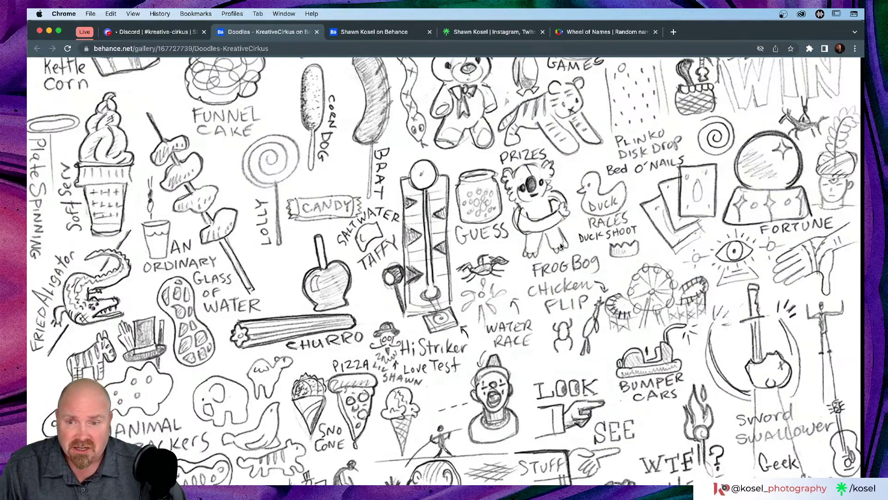
Examine the doodles below the churro, magnify the lion with the tamer's head in its mouth, and return to the normal view.
scroll(561, 245, down, 3)
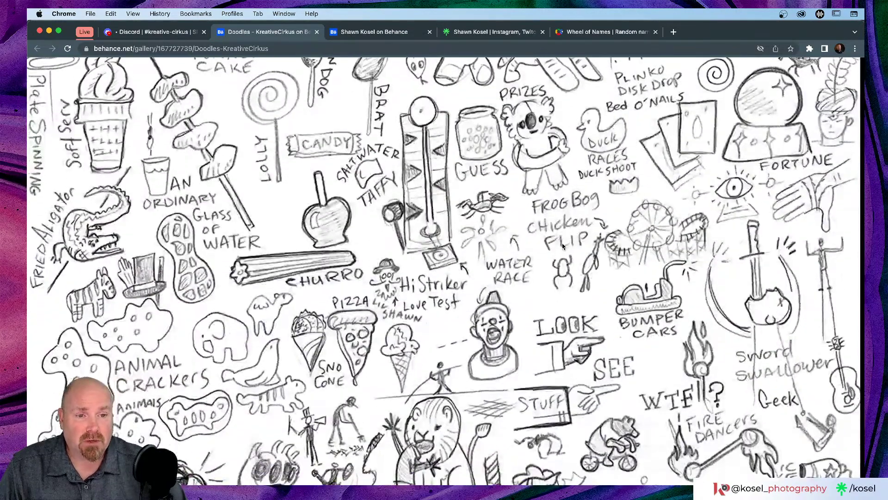
scroll(563, 247, down, 3)
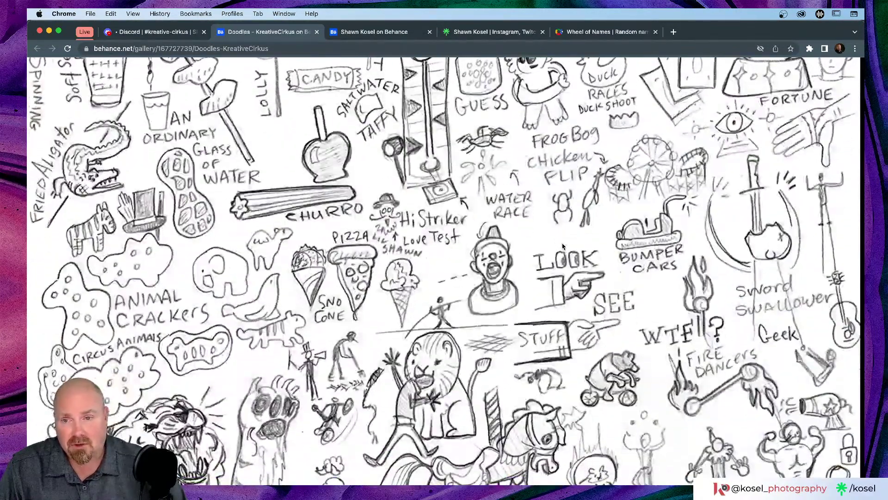
scroll(564, 247, down, 5)
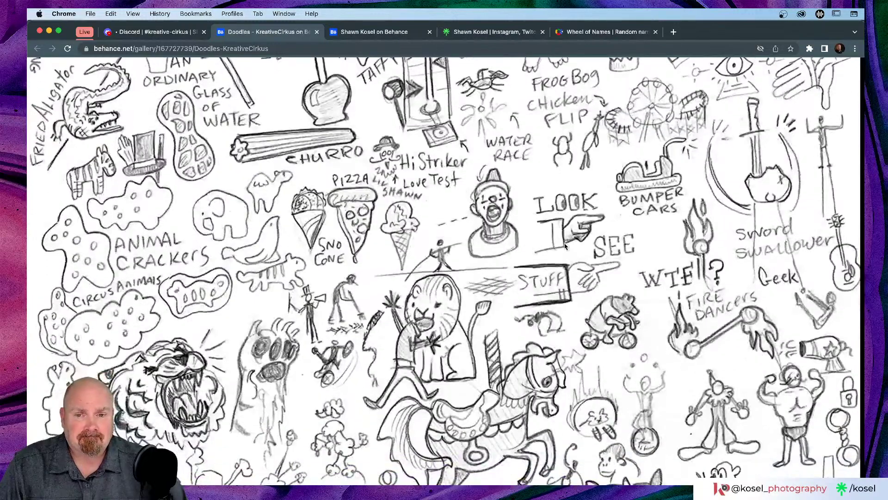
scroll(439, 275, up, 3)
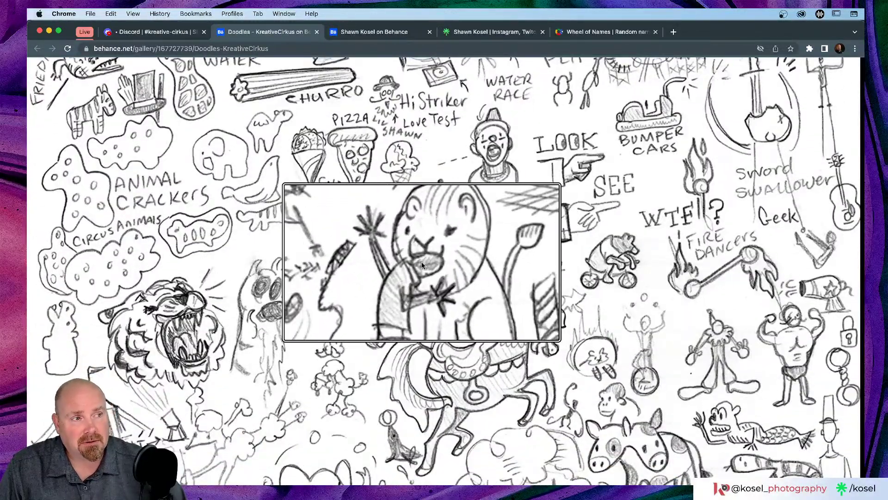
key(alt+super+8)
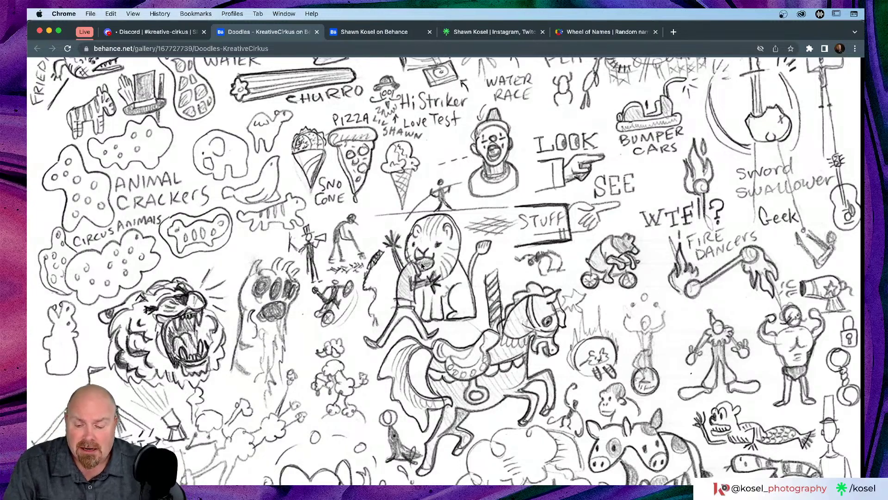
Examine the lower part of the doodle sheet down to its last rows, and magnify the poodle beside the spotlight.
scroll(461, 200, down, 3)
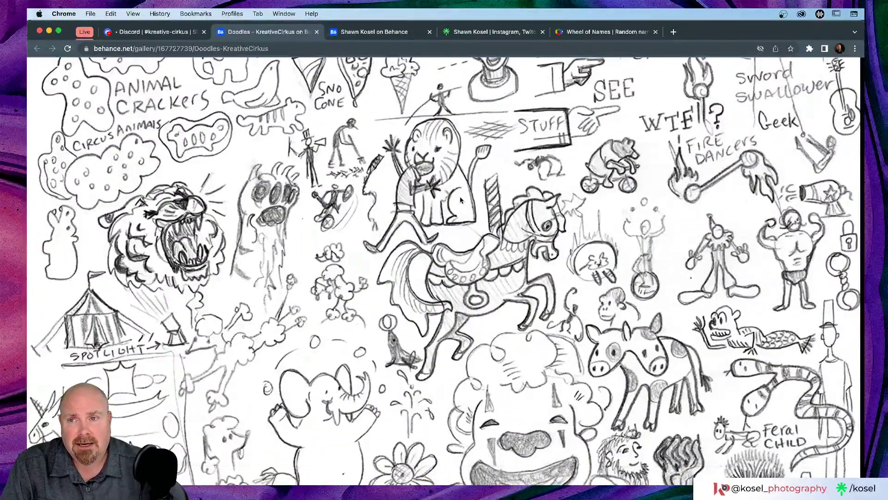
scroll(460, 200, down, 2)
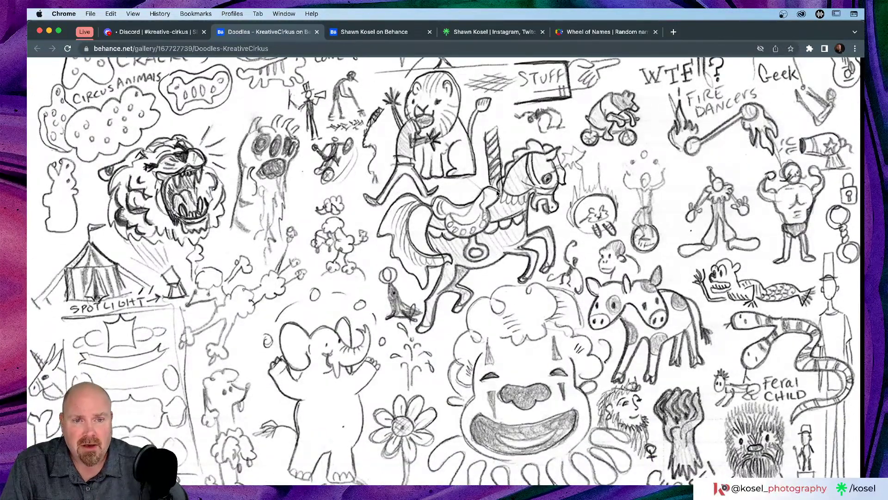
scroll(495, 194, down, 1)
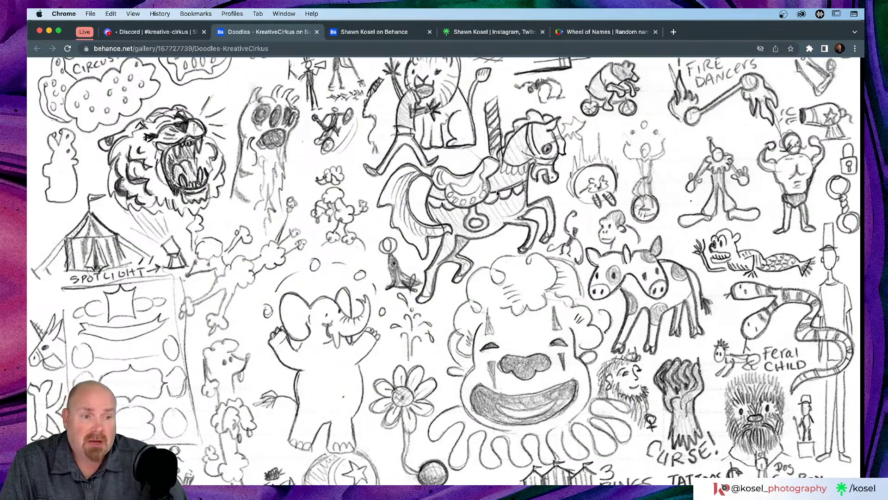
scroll(503, 191, down, 1)
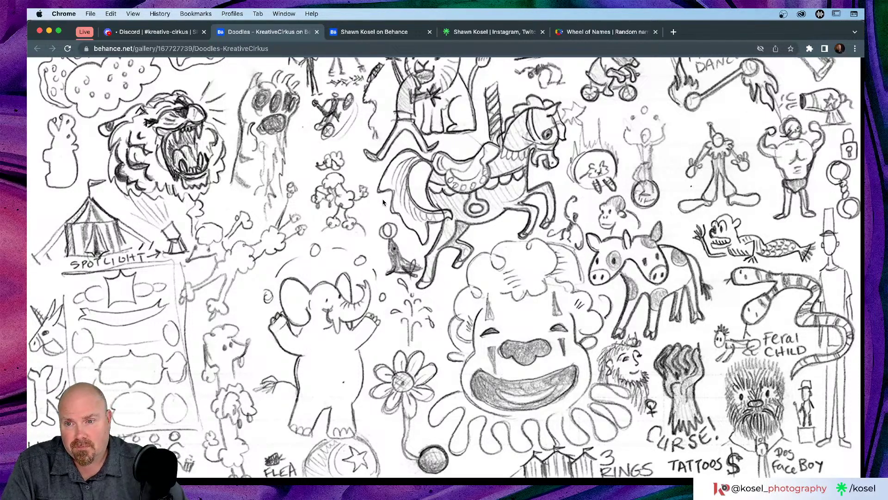
mouse_move(235, 274)
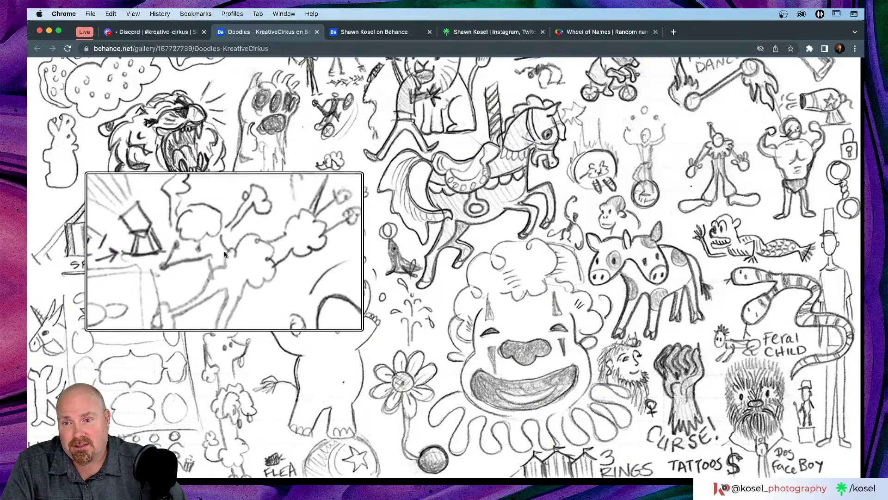
scroll(236, 253, down, 3)
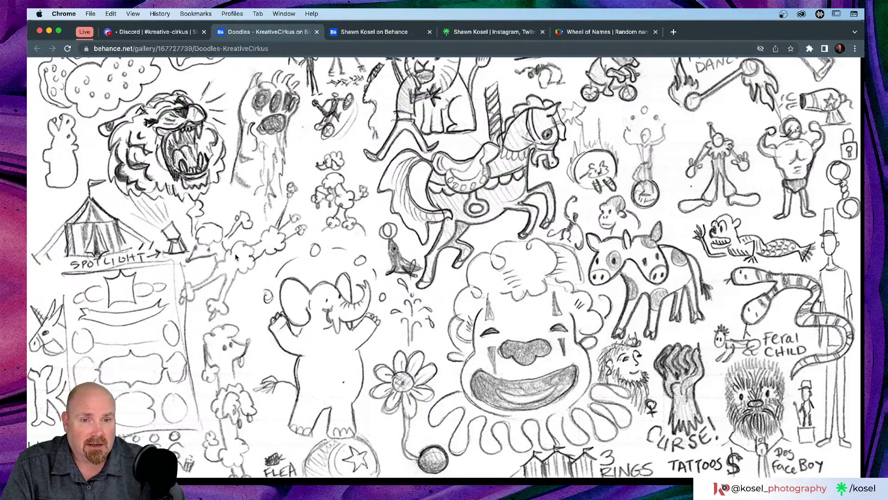
Magnify the roaring tiger head above the circus tent, and return the doodle sheet to its full-page view.
scroll(235, 256, up, 3)
mouse_move(175, 243)
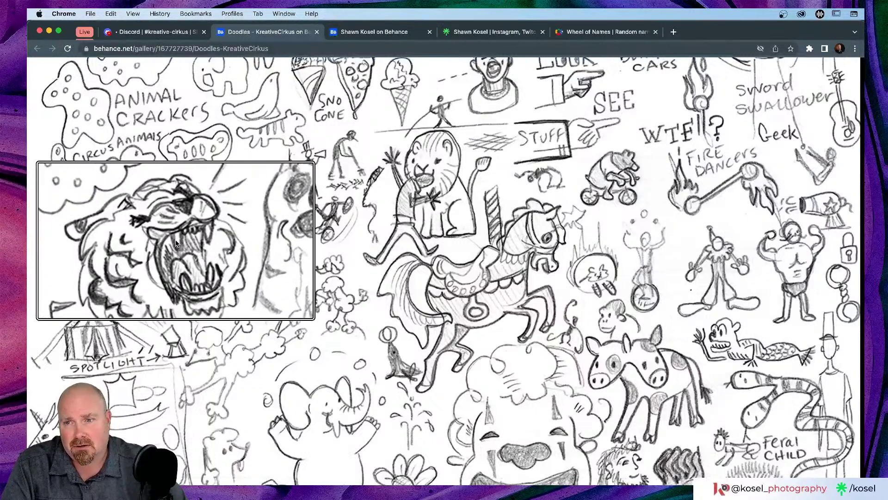
scroll(175, 242, up, 1)
scroll(176, 242, down, 3)
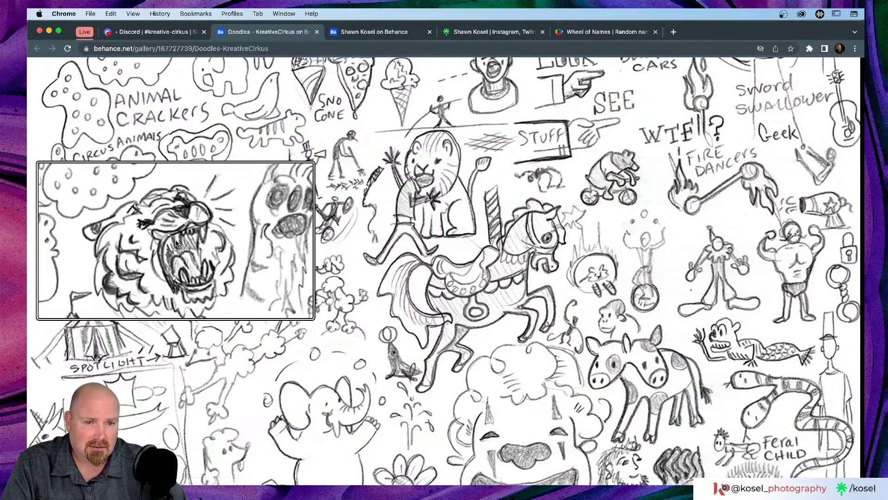
click(444, 267)
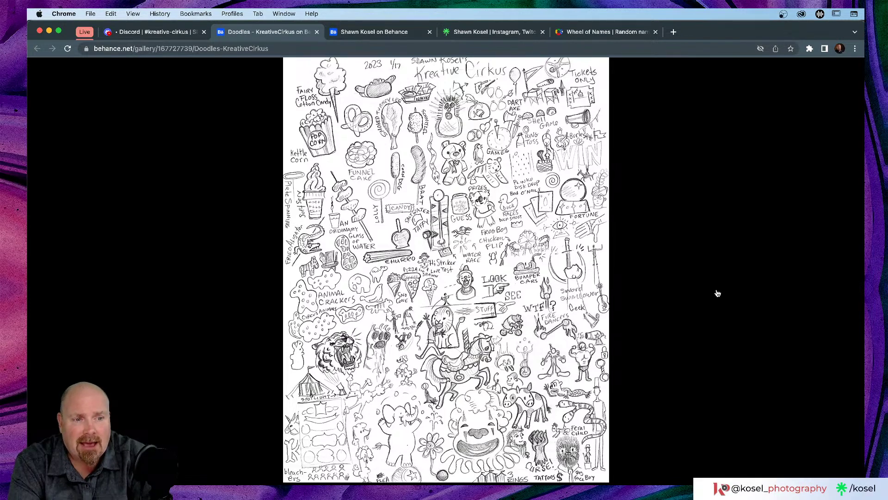
Enlarge the doodle sheet again to review its upper half, and close the full-screen view to return to the project's sketch grid.
mouse_move(718, 282)
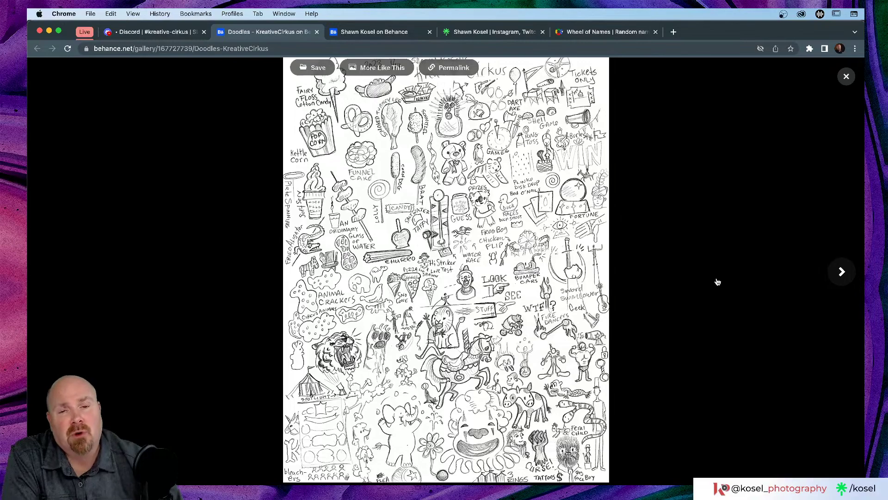
click(475, 282)
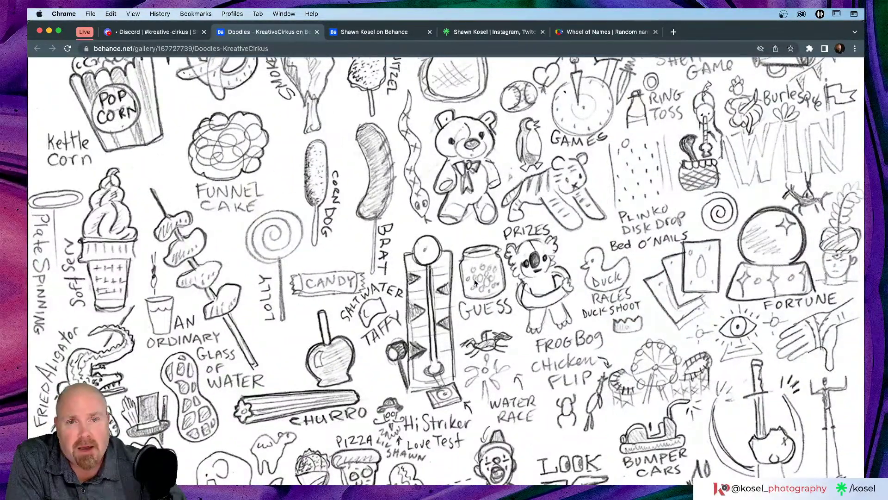
scroll(475, 283, up, 5)
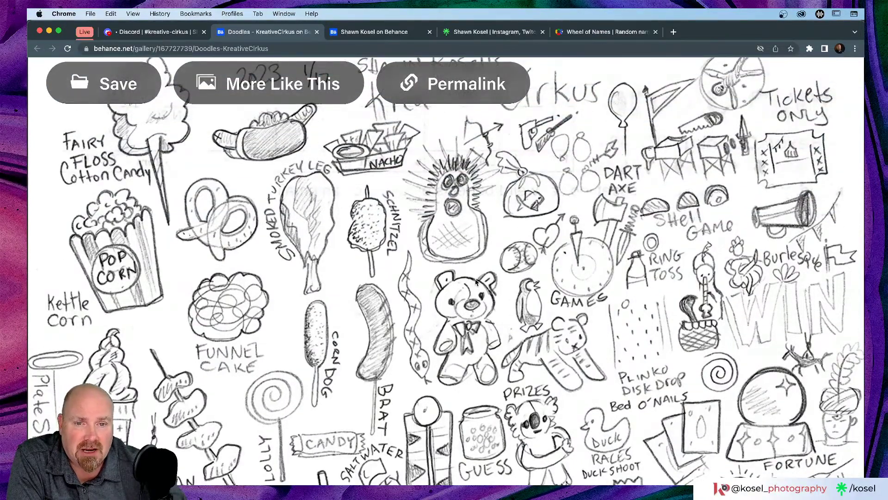
scroll(475, 282, down, 5)
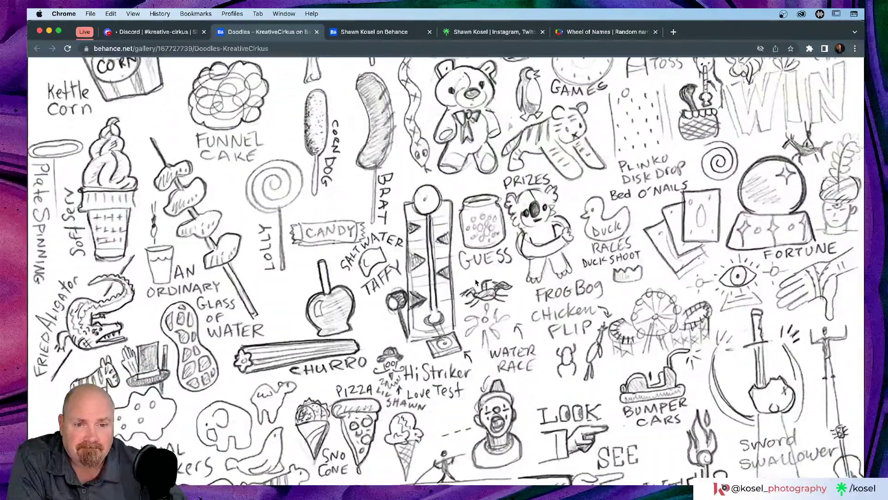
click(475, 282)
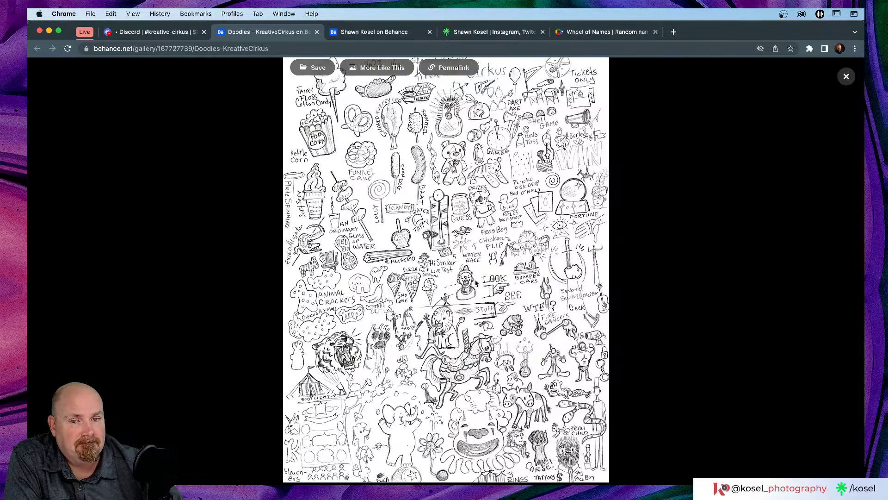
click(844, 77)
scroll(510, 261, down, 5)
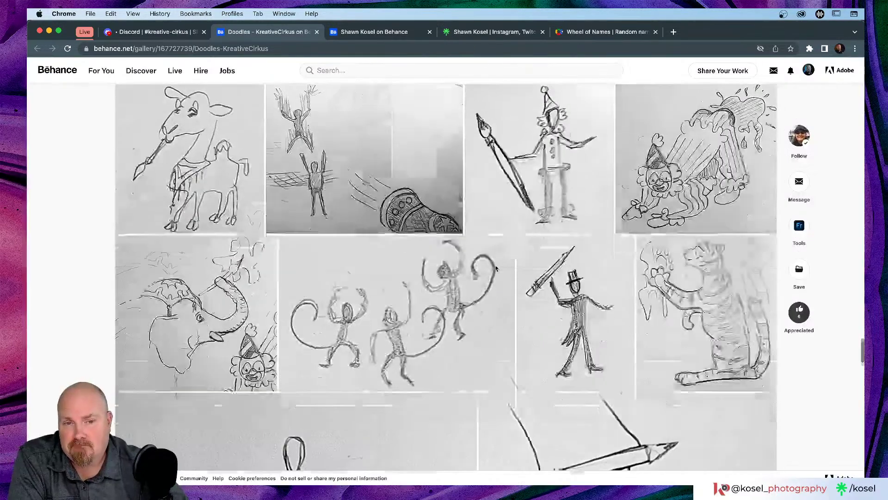
Post the comment "Great work! I can see the time and love put into this project!" on the Doodles - KreativeCirkus project.
scroll(470, 268, down, 5)
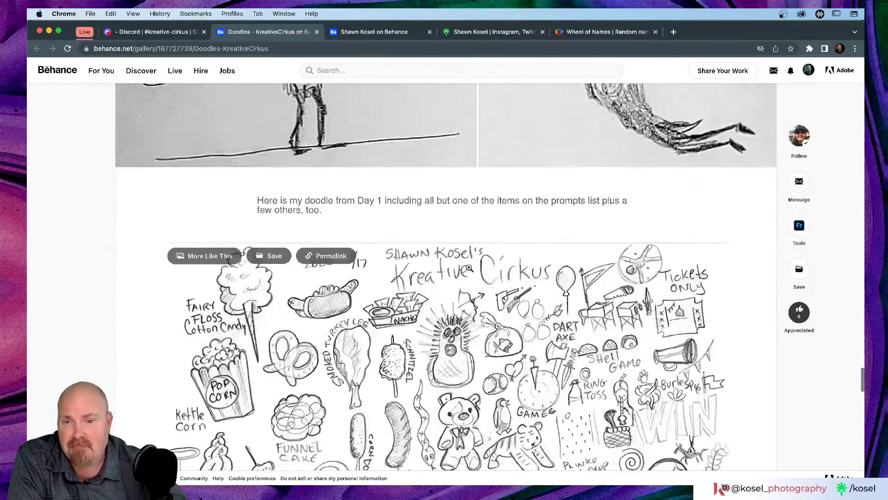
scroll(470, 268, down, 5)
scroll(469, 267, down, 15)
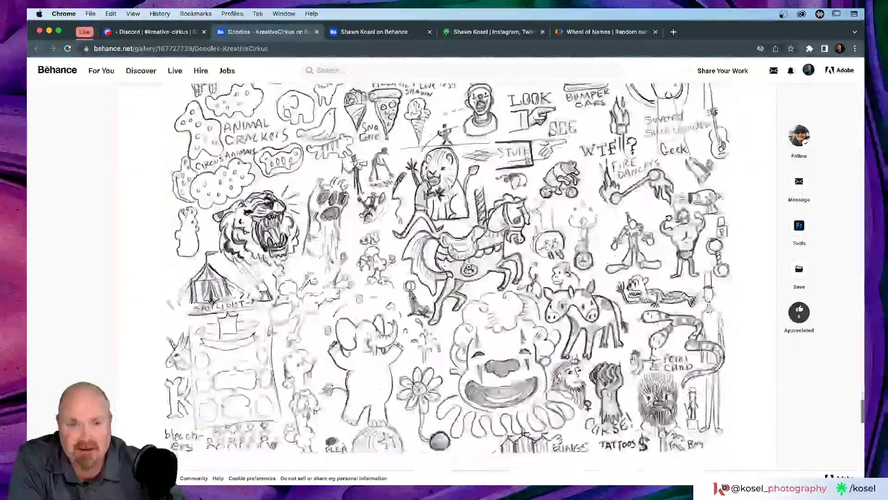
scroll(468, 269, down, 10)
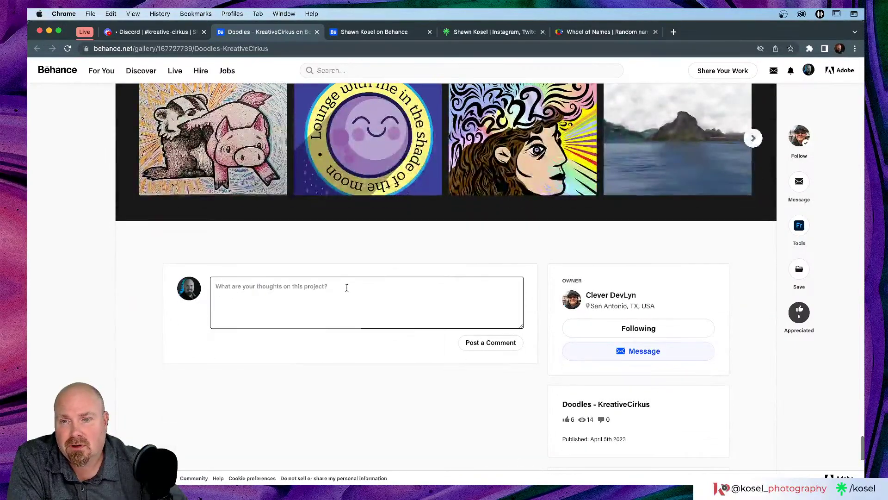
click(346, 287)
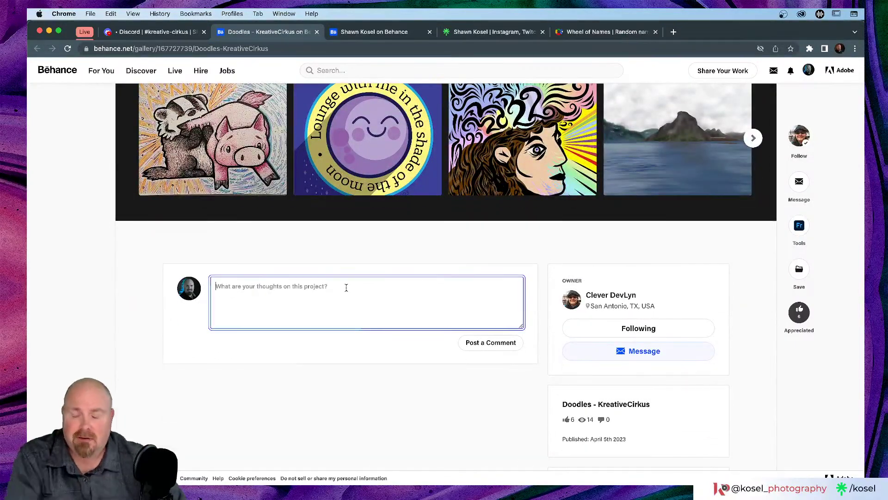
text(Great)
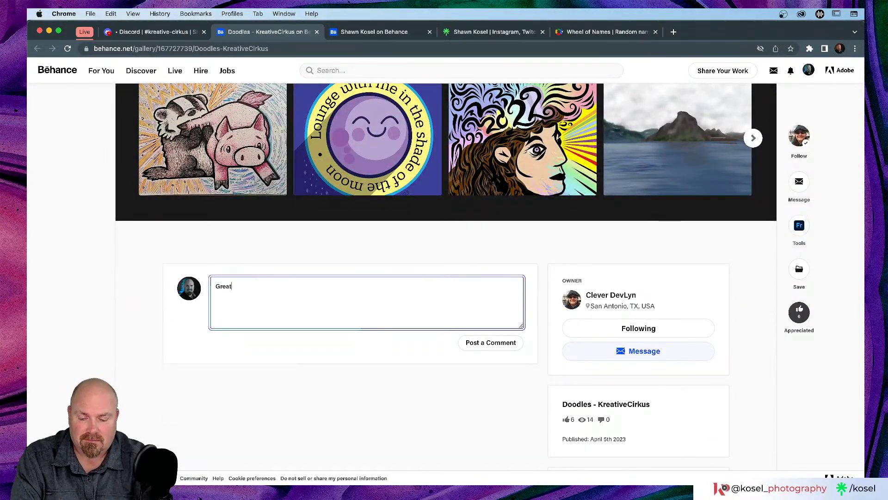
text( work!  )
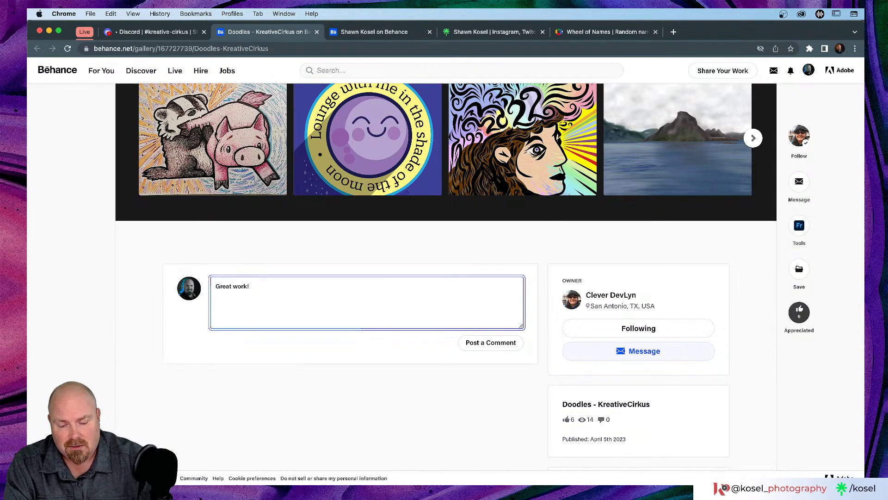
text(I can )
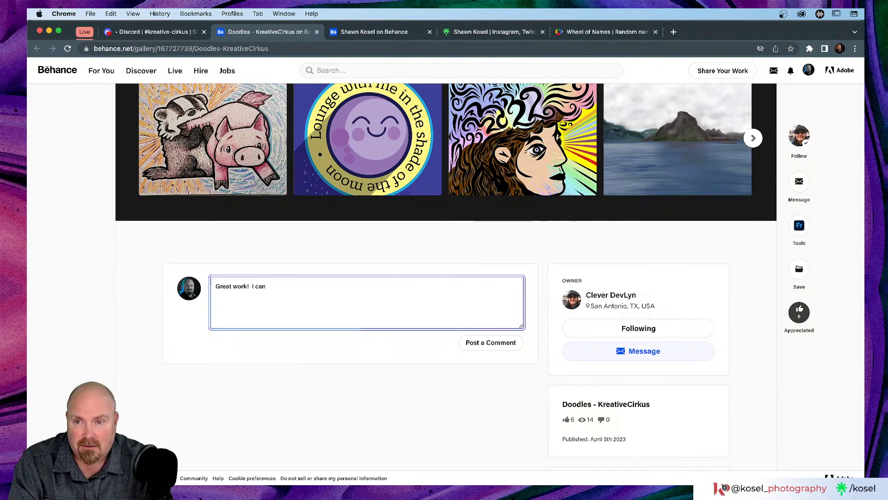
text(see)
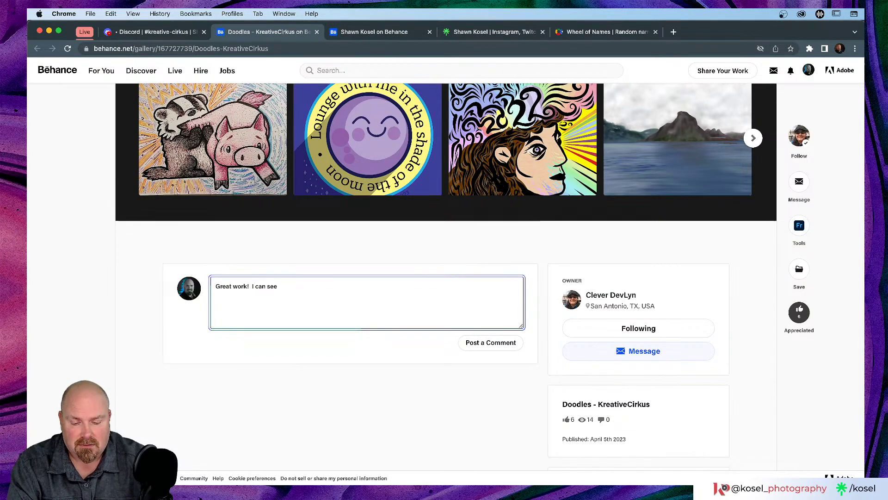
text( the time )
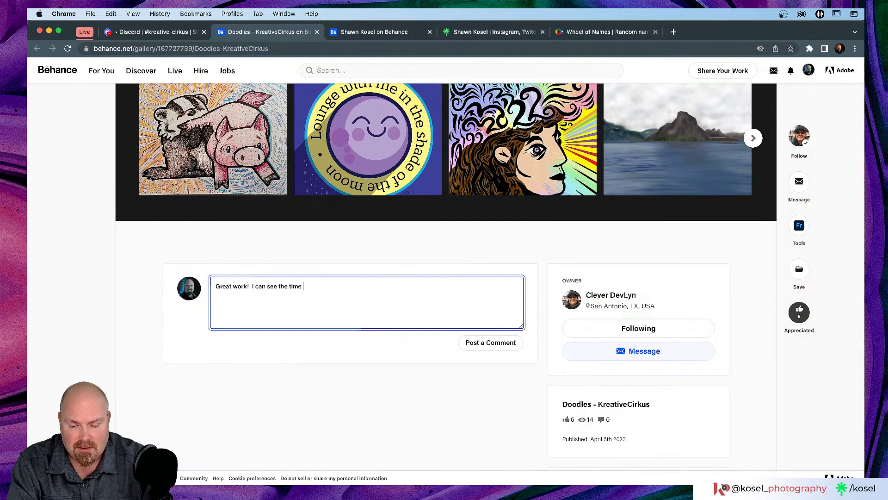
text(and love )
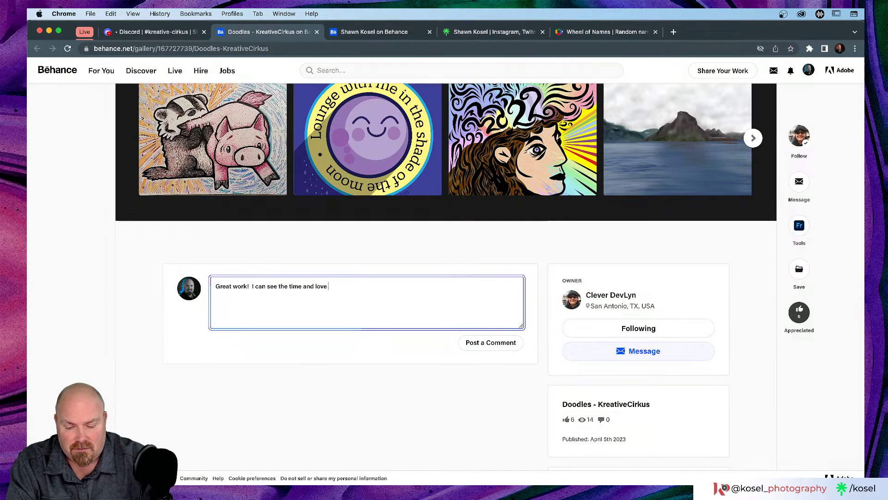
text(put in)
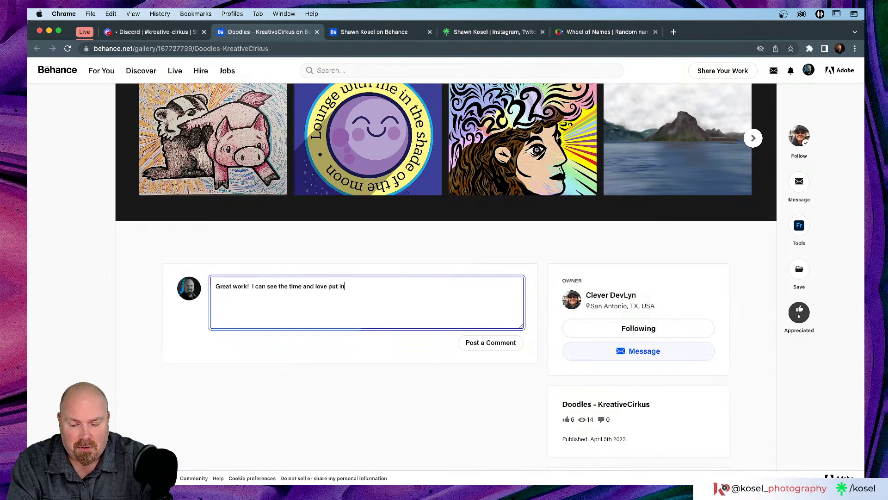
text(to this )
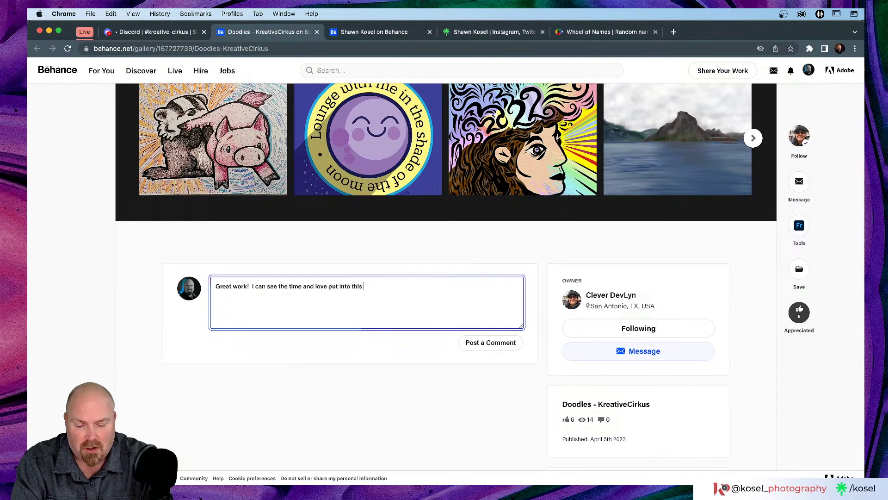
text(project!)
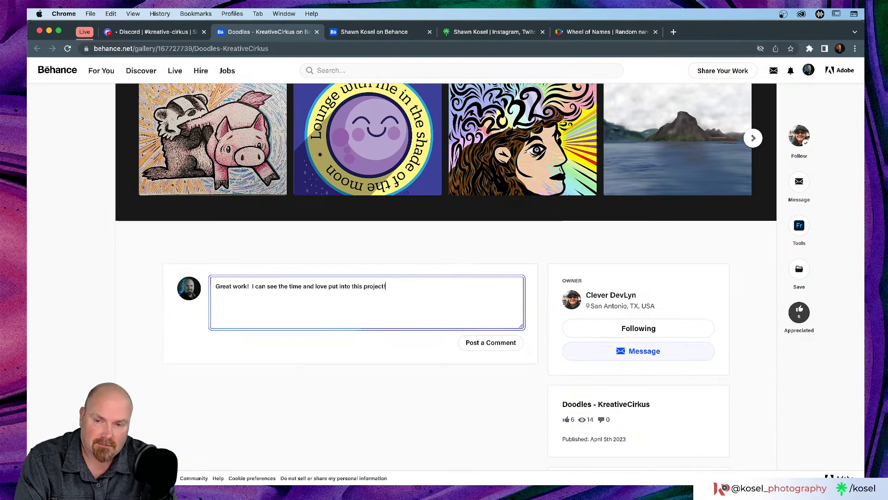
click(508, 347)
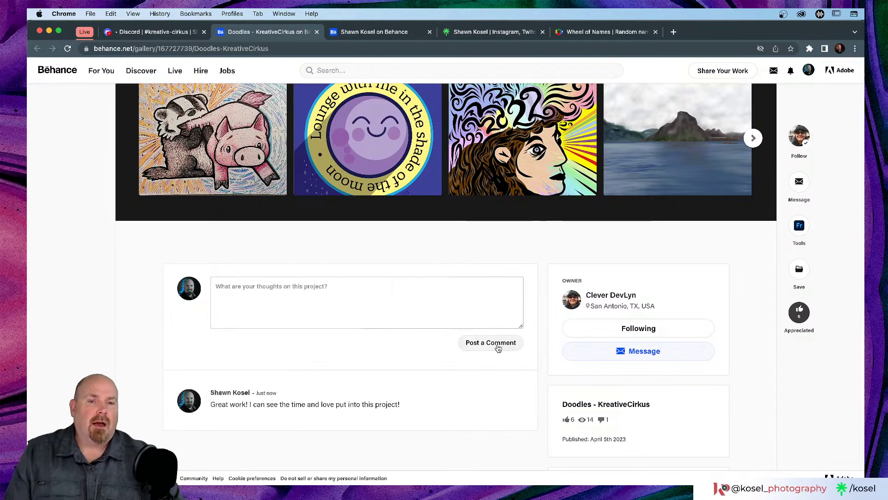
Close the Doodles - KreativeCirkus project page and return to its post in the kreative-cirkus channel on Discord.
scroll(472, 254, up, 15)
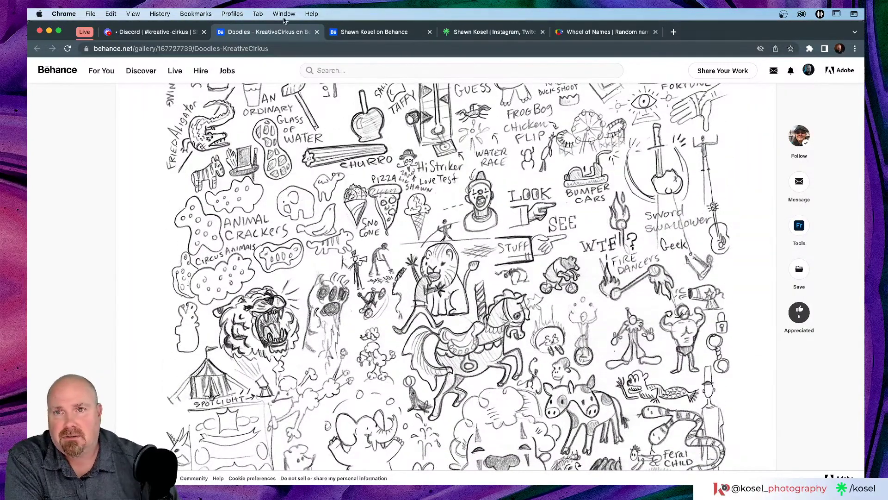
click(317, 32)
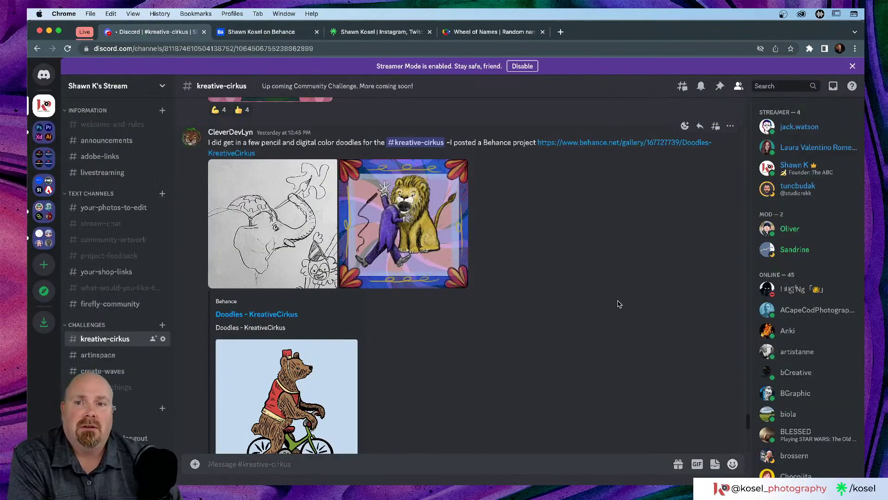
scroll(614, 298, up, 2)
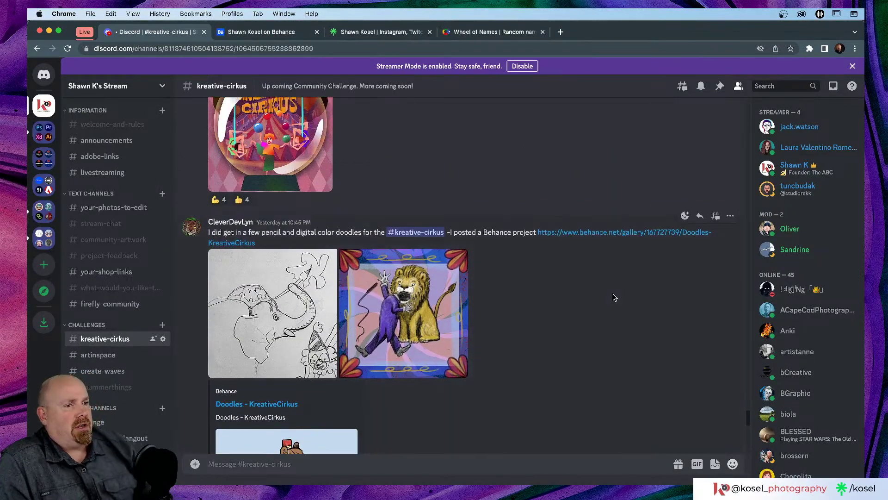
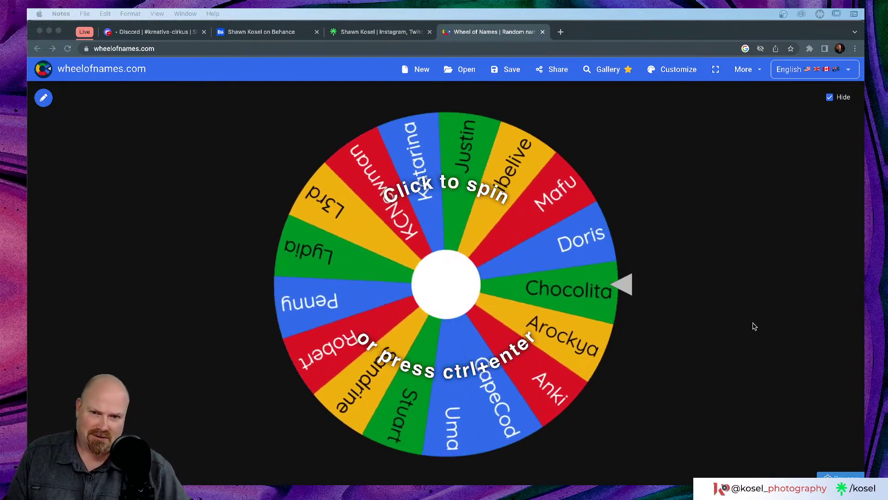
Spin the Wheel of Names to draw a winner, keeping the drawn name on it, and capture a screenshot of the wheel.
click(503, 285)
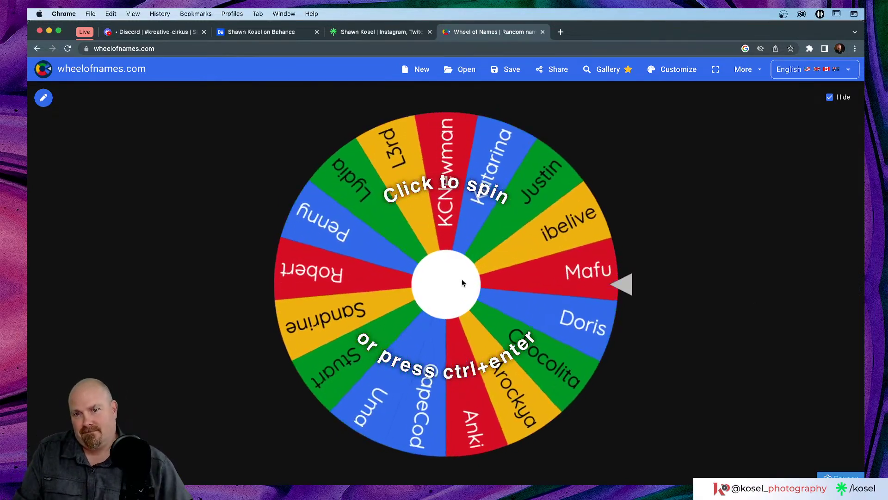
click(462, 283)
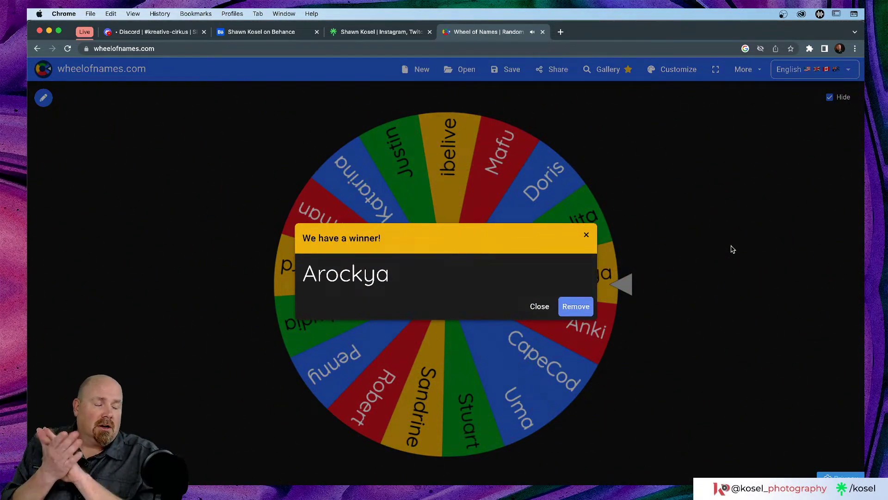
click(586, 236)
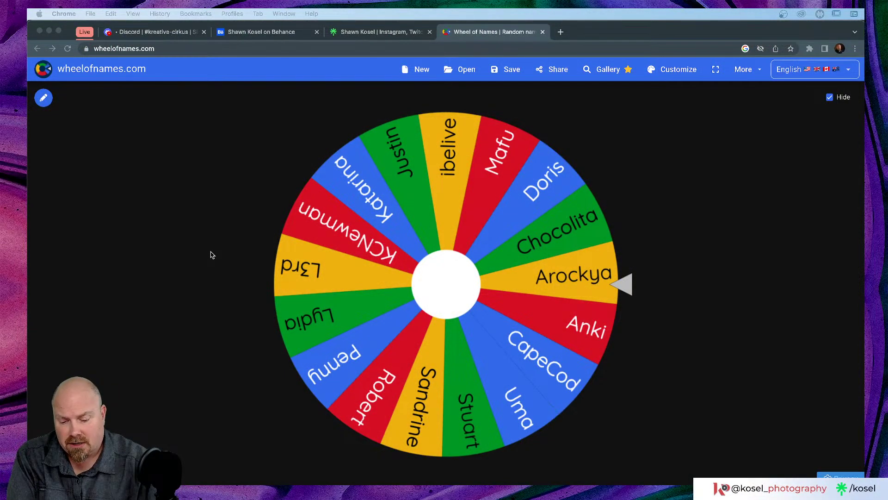
key(super+shift+4)
drag(208, 88, 739, 482)
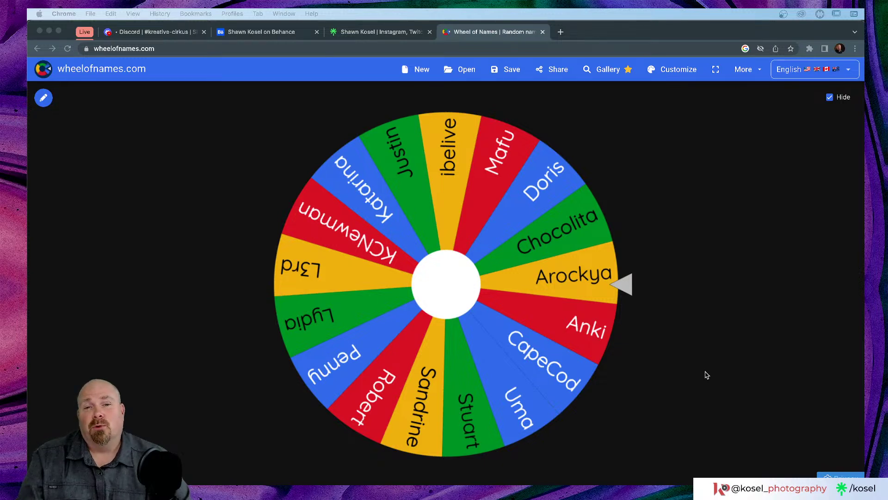
Spin the wheel again to draw a second winner, and dismiss the winner announcement without removing the name.
click(494, 286)
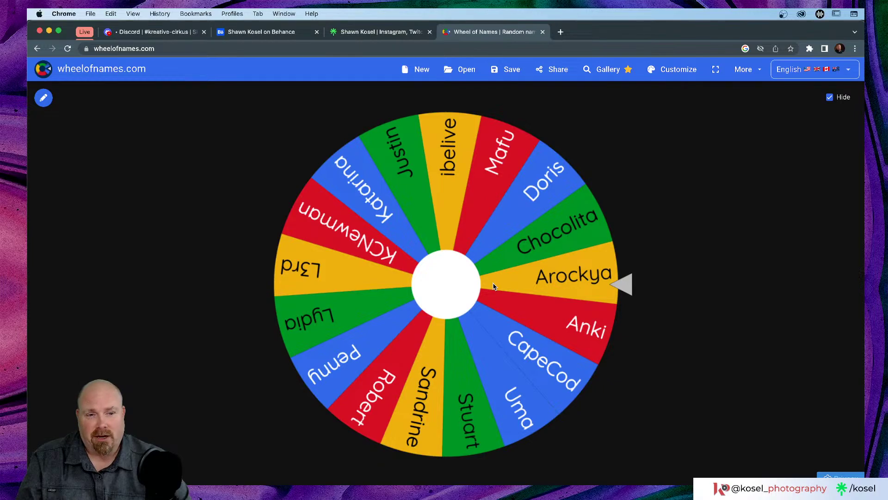
click(495, 282)
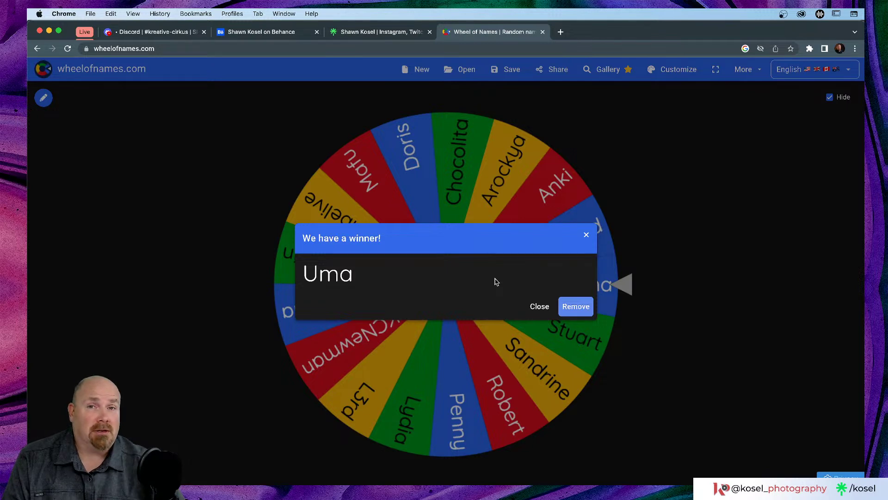
click(586, 235)
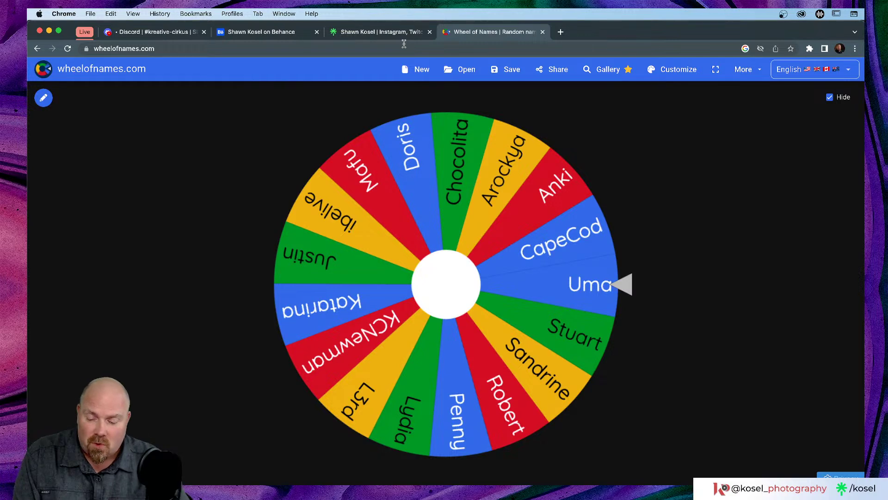
Switch to Photoshop and close the Untitled-1 document without saving, leaving image.png with the character sketches open.
key(super+Tab)
key(super+Tab)
key(super+Tab)
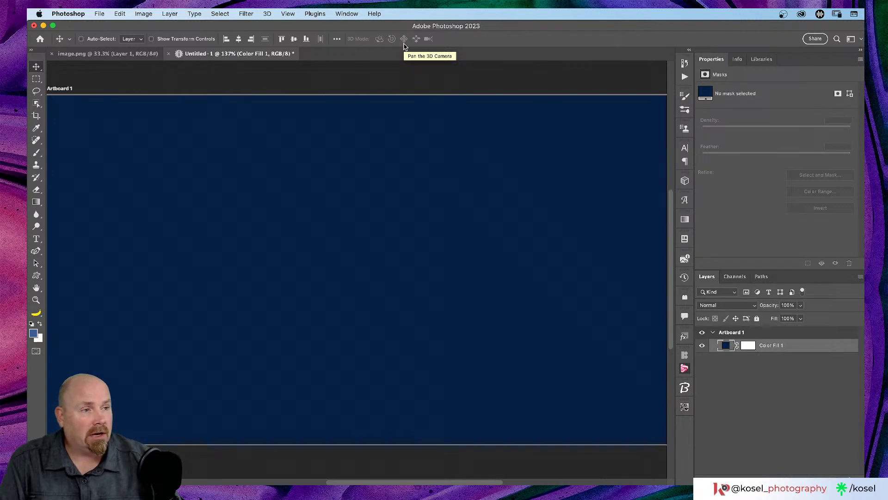
click(169, 54)
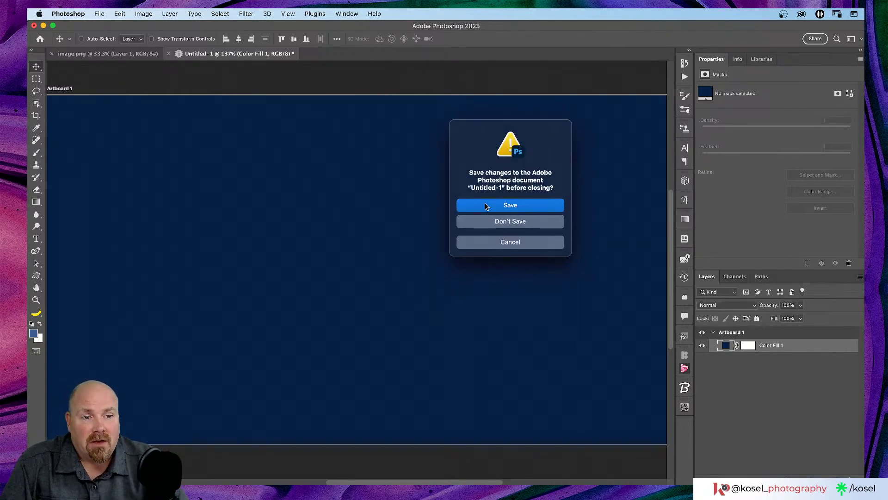
click(506, 222)
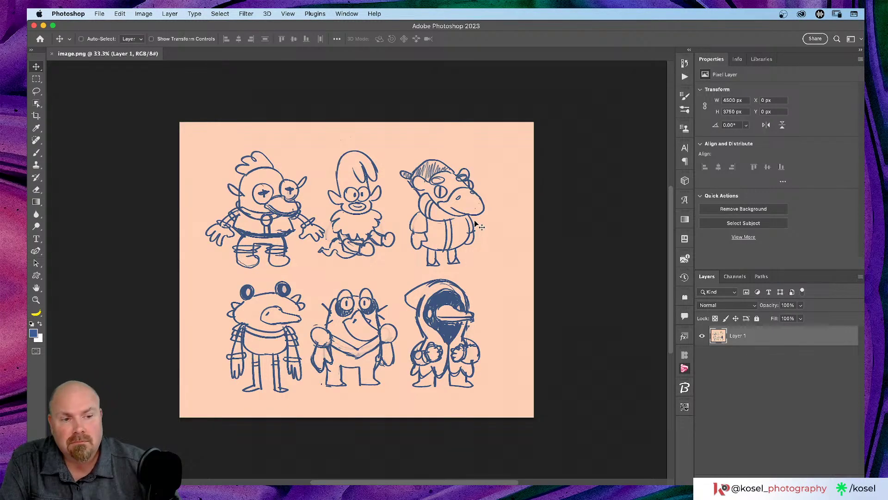
scroll(477, 224, down, 2)
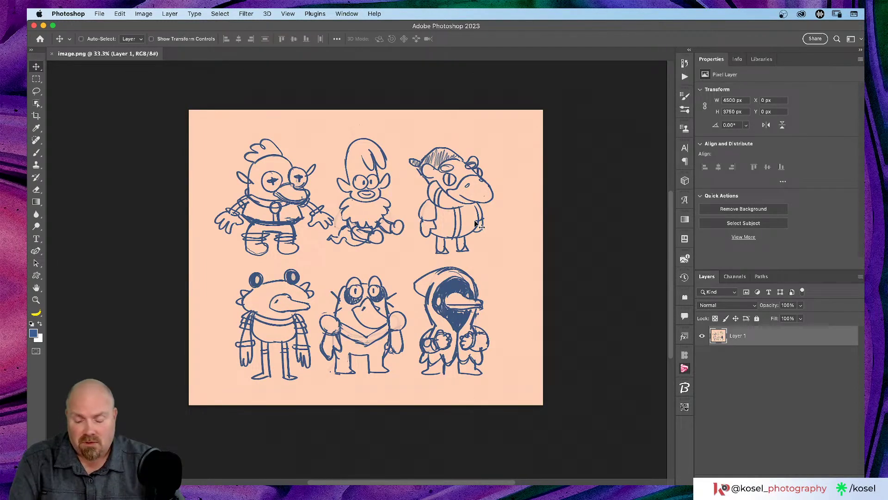
Switch back to Chrome, show the beginning of the streamer's Behance profile page, and magnify its Subscriber Area section name.
key(super+Tab)
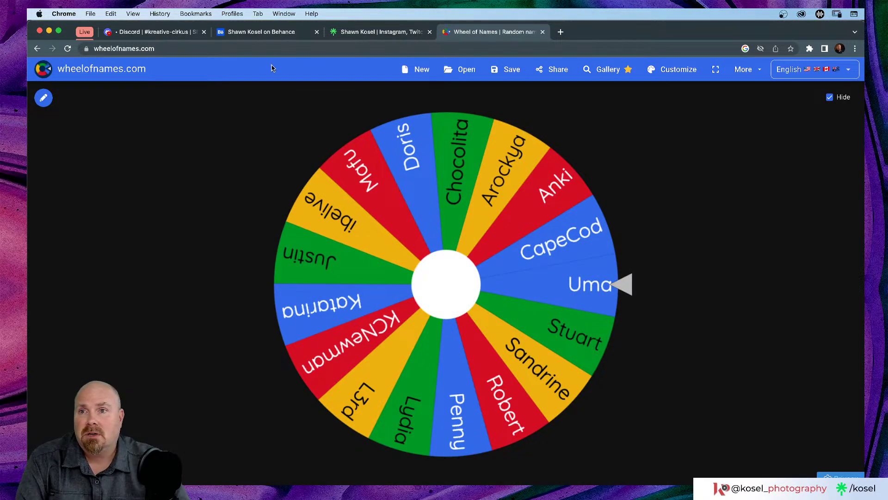
click(277, 36)
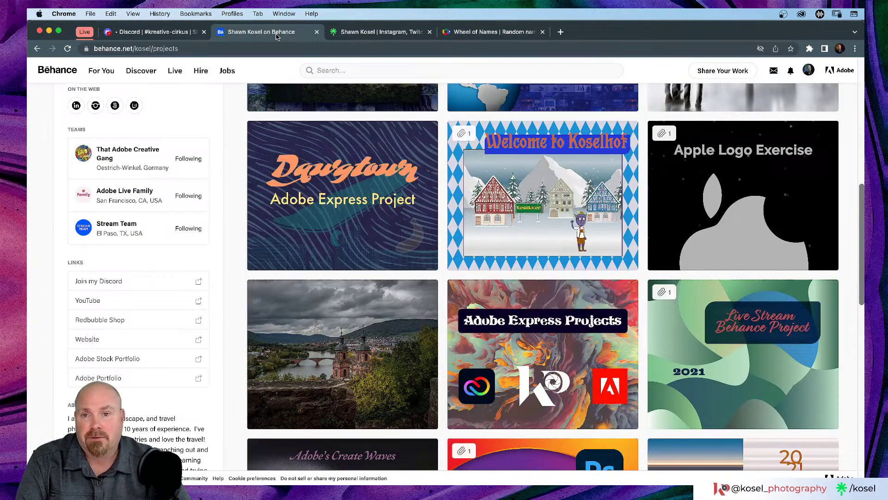
scroll(554, 215, up, 10)
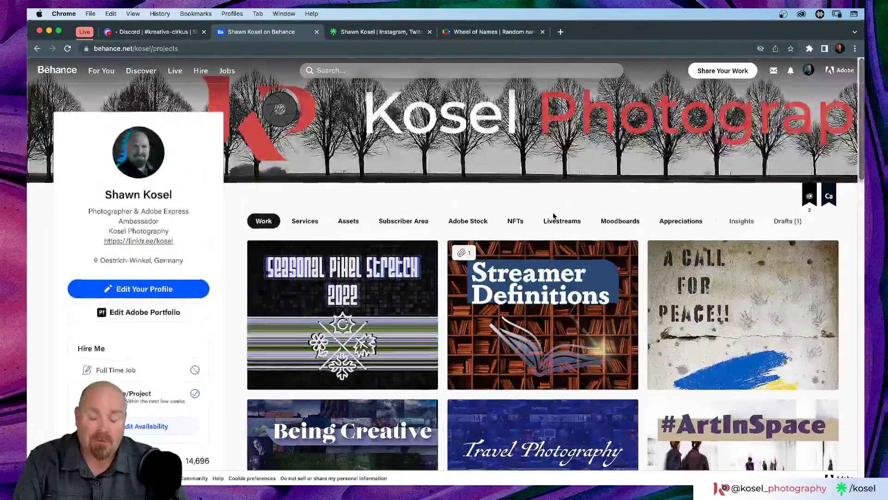
scroll(402, 228, up, 5)
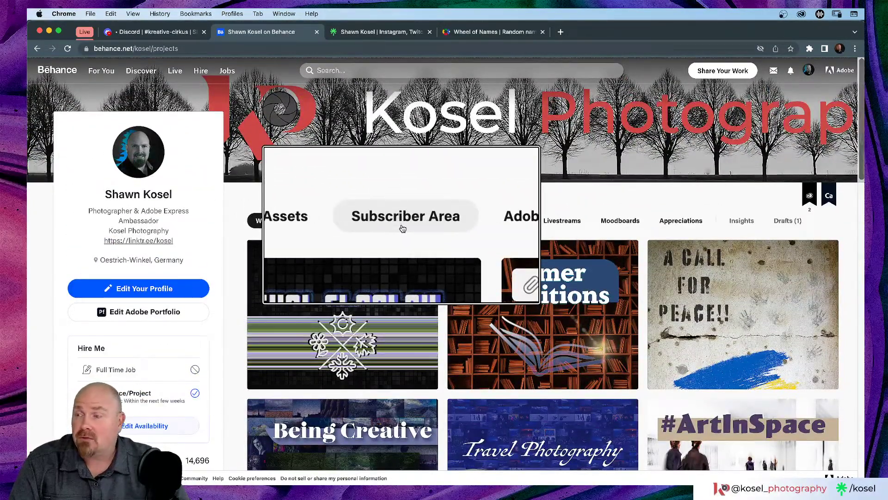
scroll(403, 228, down, 5)
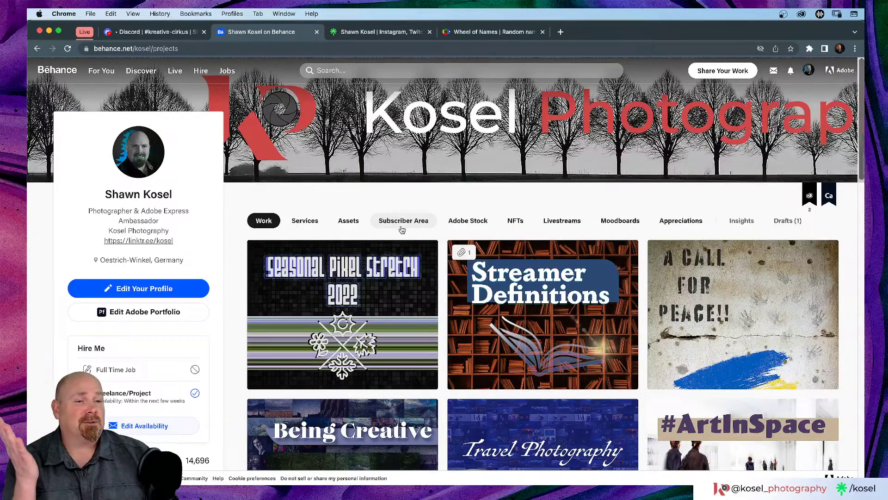
mouse_move(591, 145)
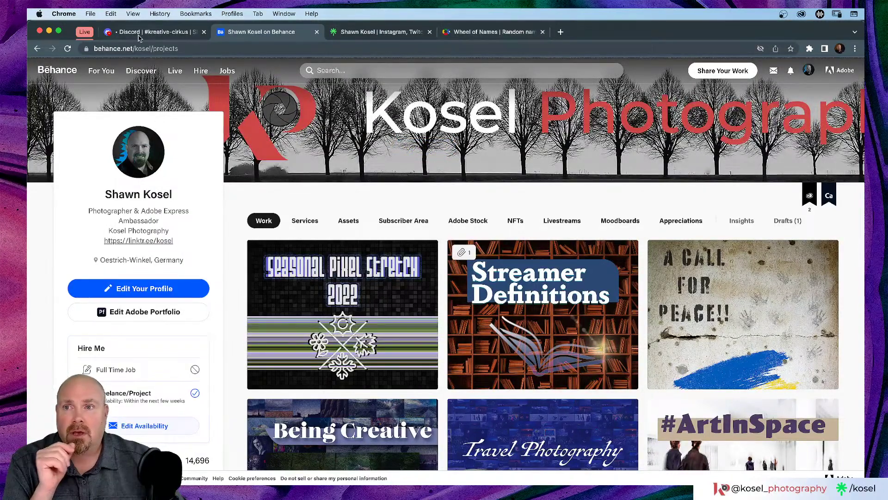
Switch to Photoshop and add a new empty layer above the character sketches in image.png.
click(139, 37)
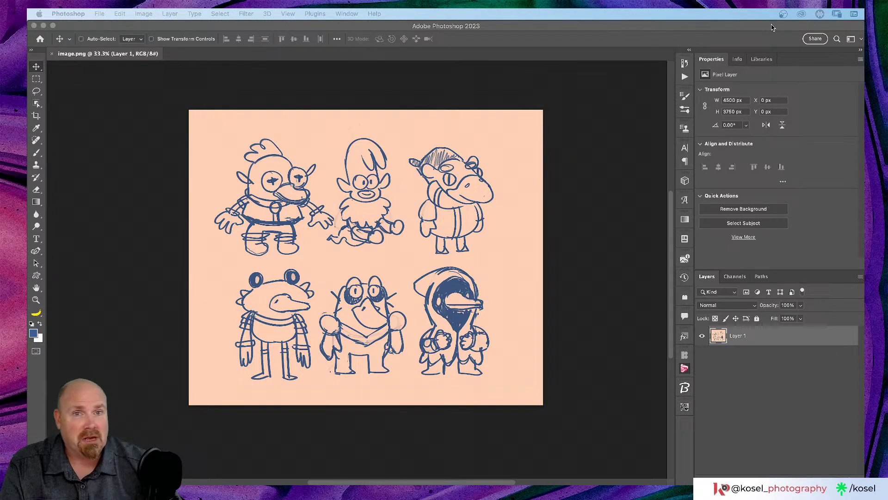
click(639, 27)
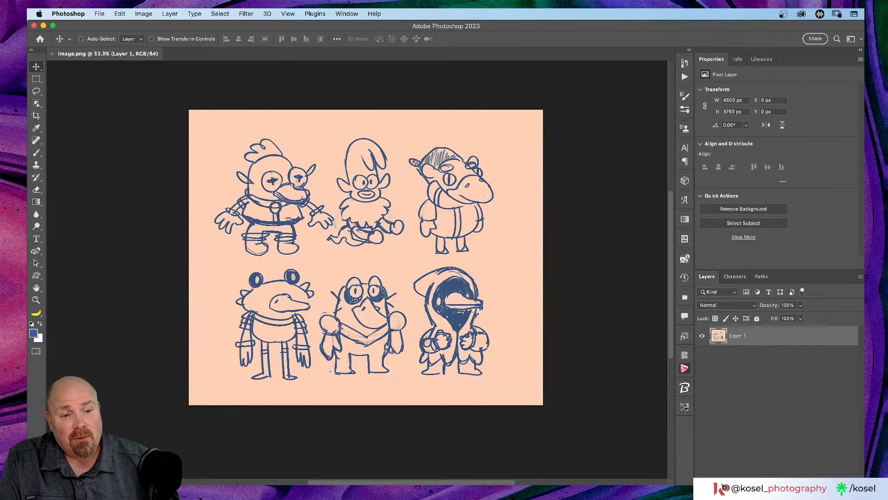
key(super+shift+alt+n)
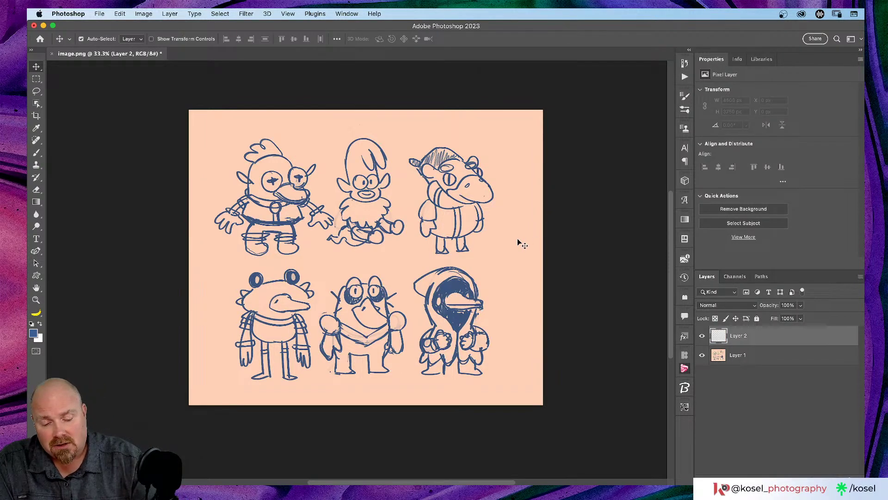
Activate the Brush tool and choose the Hard Round preset from the General Brushes.
key(super+plus)
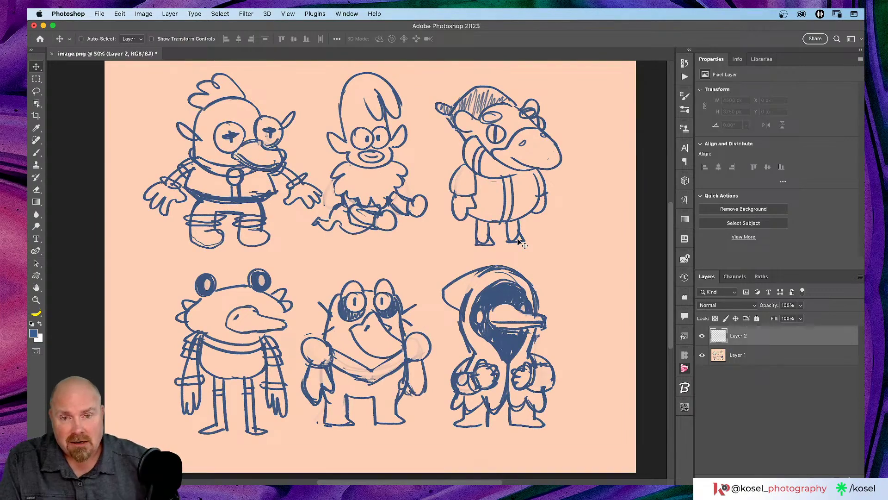
key(b)
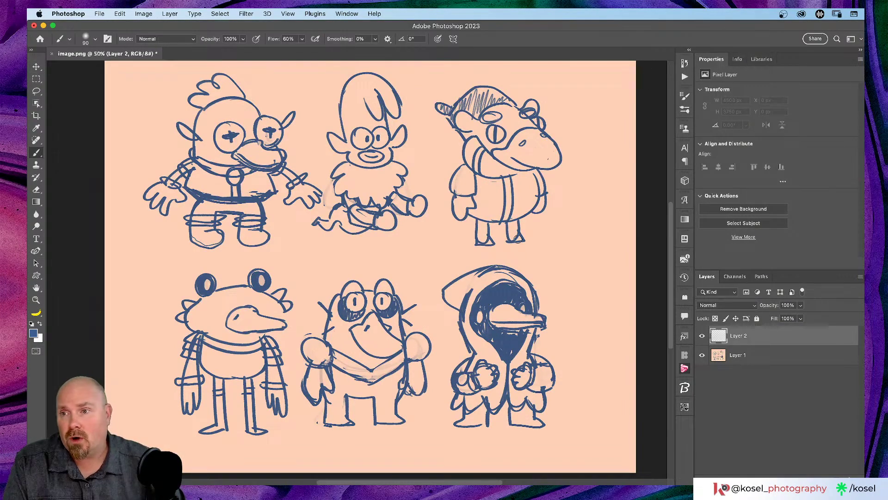
click(92, 41)
click(84, 269)
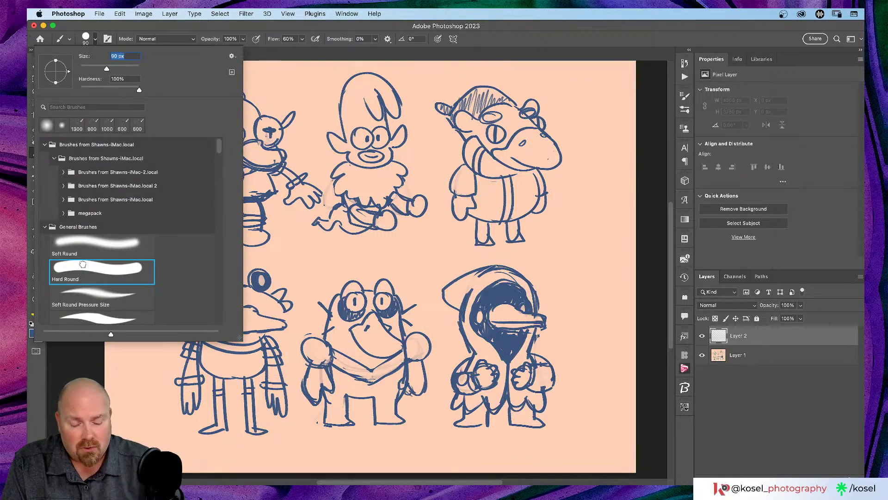
double_click(83, 264)
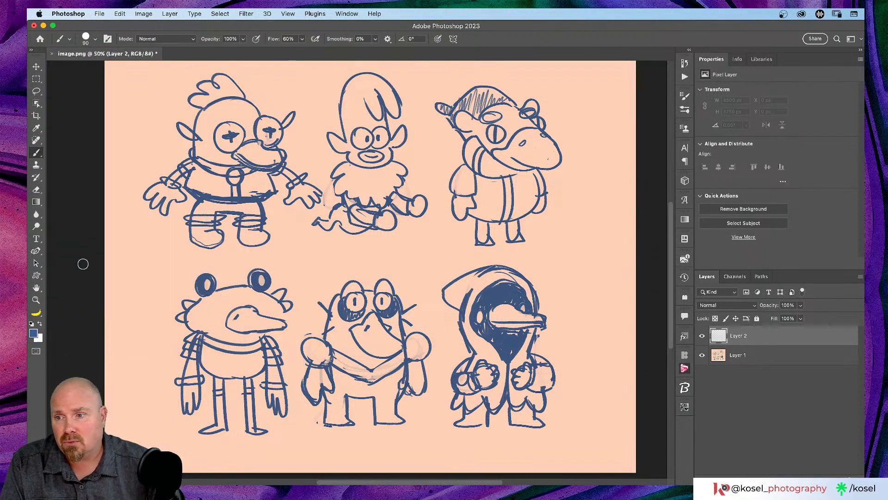
Set the foreground colour to bright red (#ff2727) and reduce the brush size to 40 px.
click(33, 333)
drag(464, 154, 466, 106)
drag(434, 131, 437, 106)
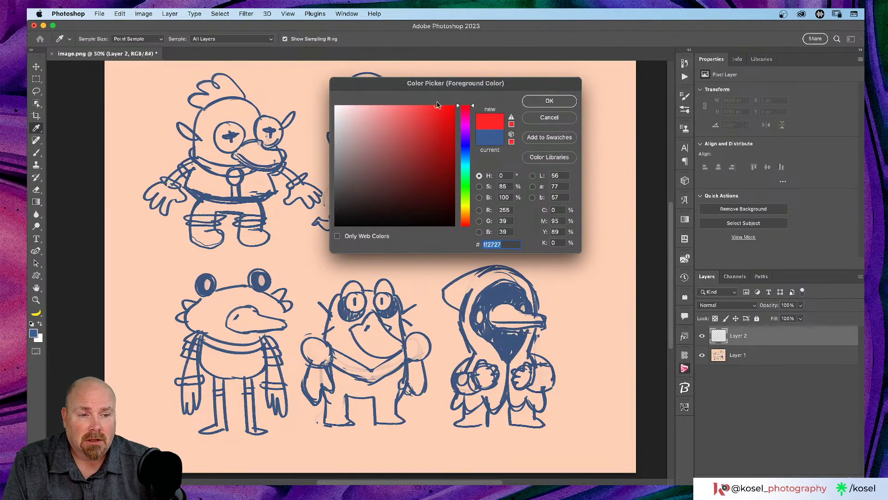
click(574, 100)
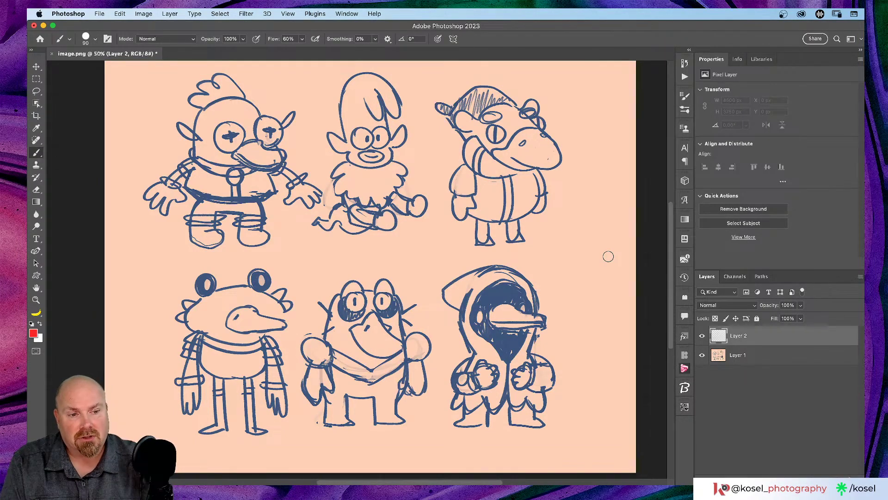
key(bracketleft)
key(bracketleft)
key(bracketleft)
key(bracketleft)
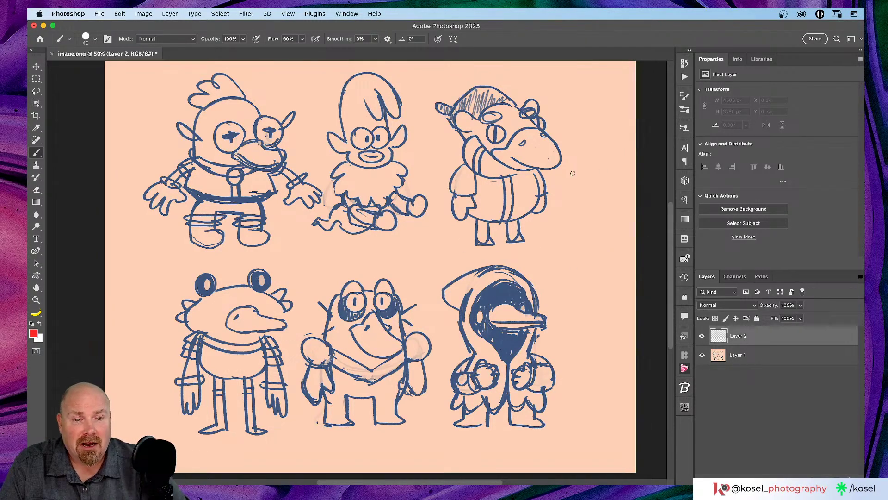
Test the brush with a red scribble below the upper-row duck-billed character with the cap, and undo it.
click(581, 225)
drag(581, 225, 557, 266)
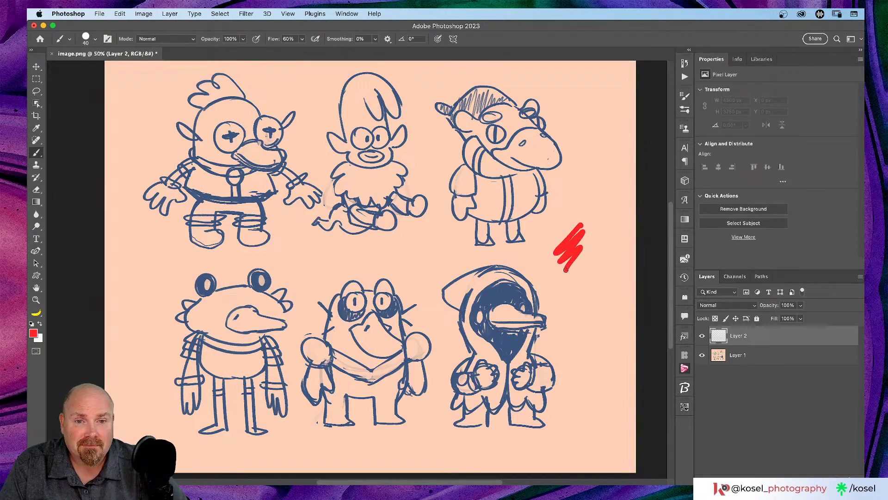
key(super+z)
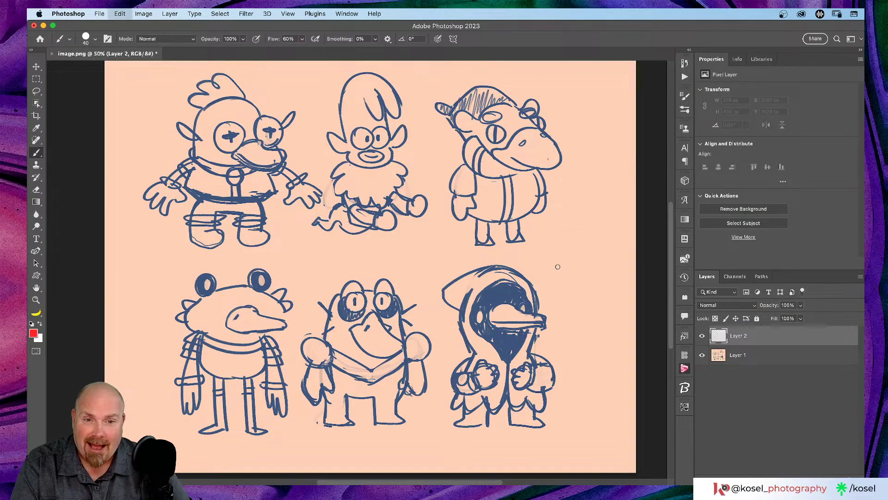
Reduce the brush size to 20 px and set the brush smoothing to 36%.
key(bracketleft)
key(bracketleft)
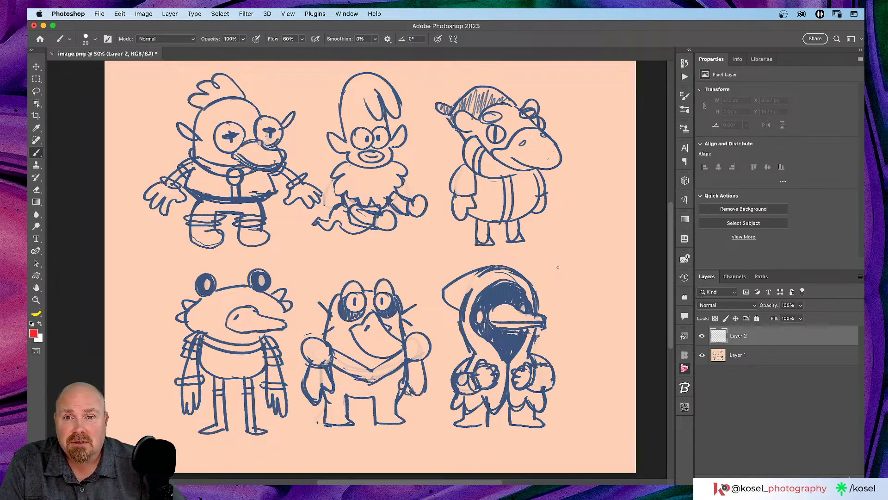
scroll(286, 287, up, 3)
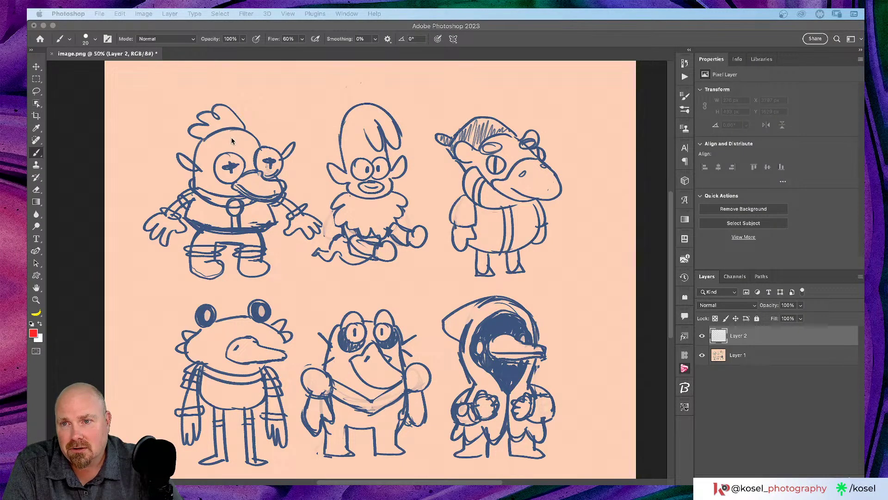
click(337, 41)
drag(337, 41, 346, 42)
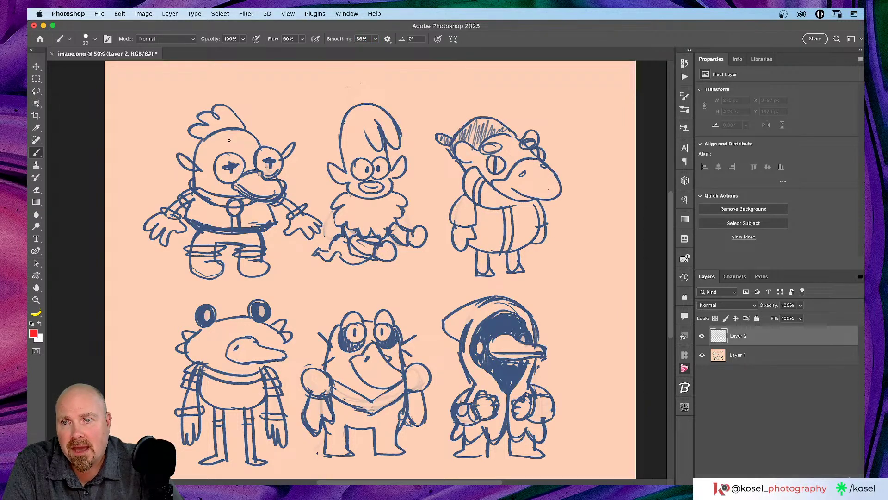
Try circling the first character's face in red and handwriting a label above it, and undo all these strokes.
mouse_move(226, 142)
mouse_down()
mouse_move(202, 157)
mouse_move(216, 185)
mouse_move(248, 204)
mouse_move(296, 196)
mouse_move(312, 181)
mouse_move(307, 143)
mouse_move(285, 131)
mouse_move(241, 135)
mouse_up()
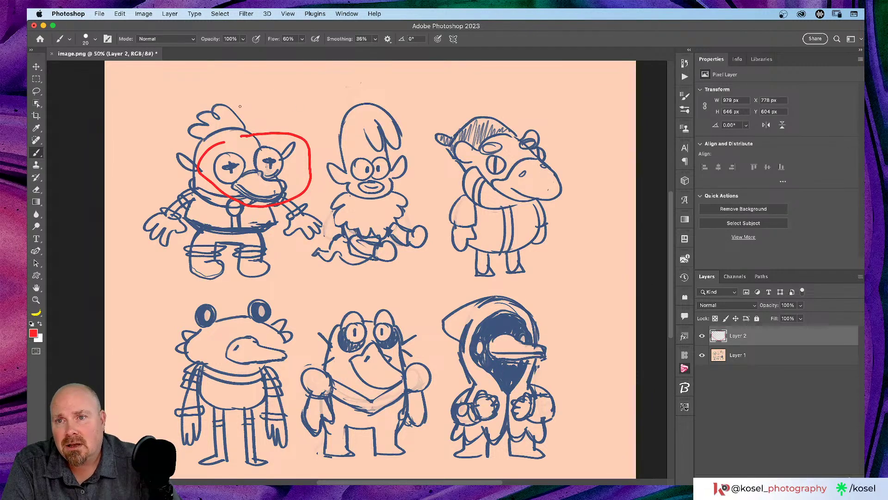
drag(260, 80, 258, 92)
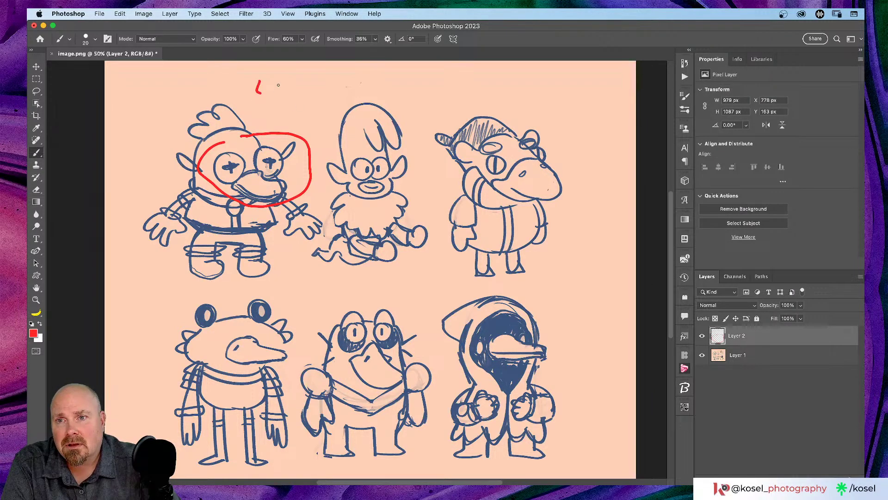
click(284, 74)
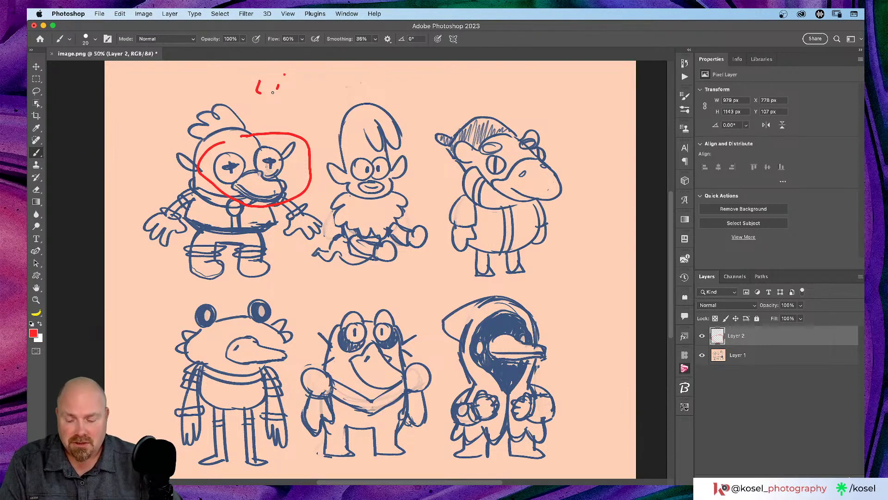
key(super+z)
key(super+z)
key(super+z)
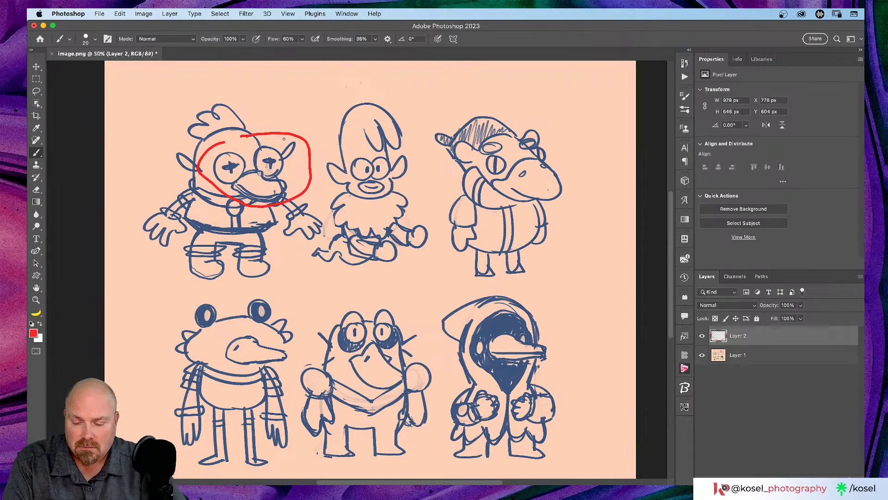
key(super+z)
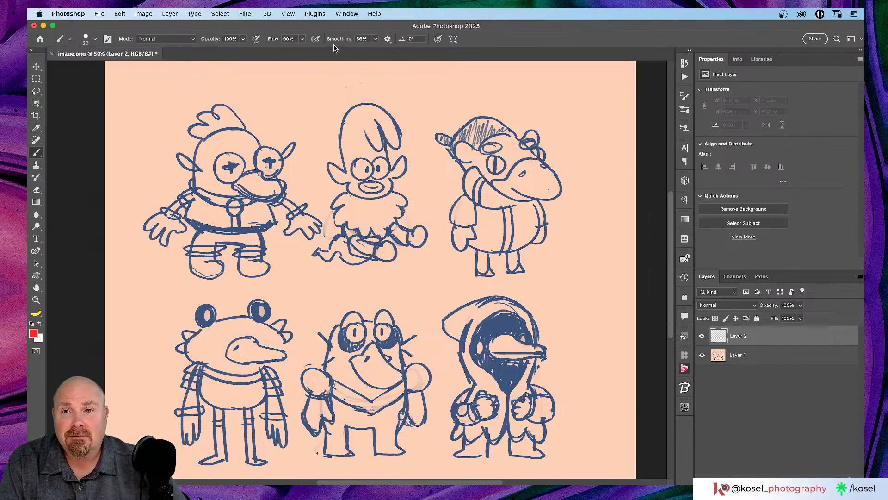
Set the brush smoothing to 14% and circle the eyes and beak of the first character in red.
drag(348, 42, 338, 42)
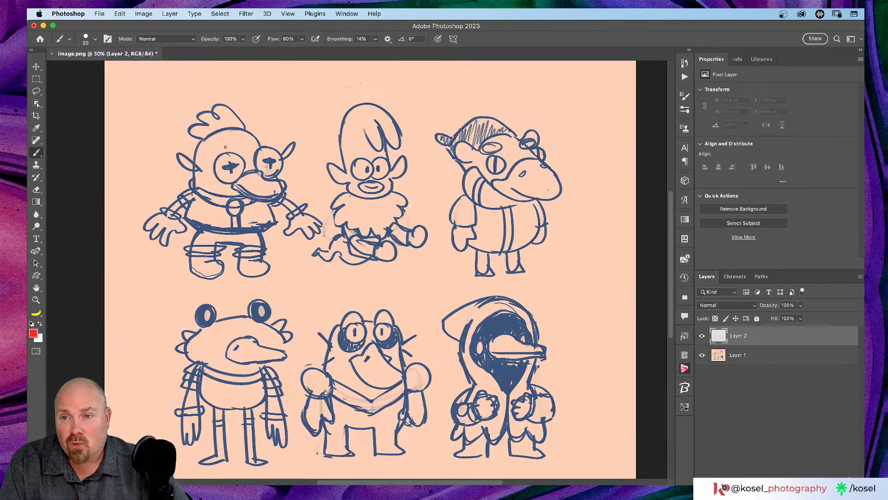
mouse_move(224, 147)
mouse_down()
mouse_move(206, 165)
mouse_move(212, 188)
mouse_move(288, 213)
mouse_move(302, 192)
mouse_move(305, 138)
mouse_move(287, 130)
mouse_move(227, 138)
mouse_move(211, 151)
mouse_up()
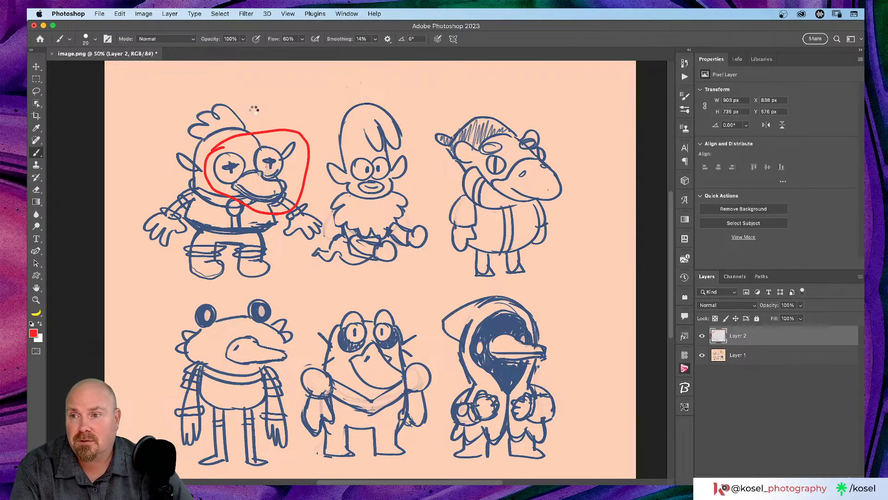
Add the text "Like" above the first character's head.
key(t)
click(256, 91)
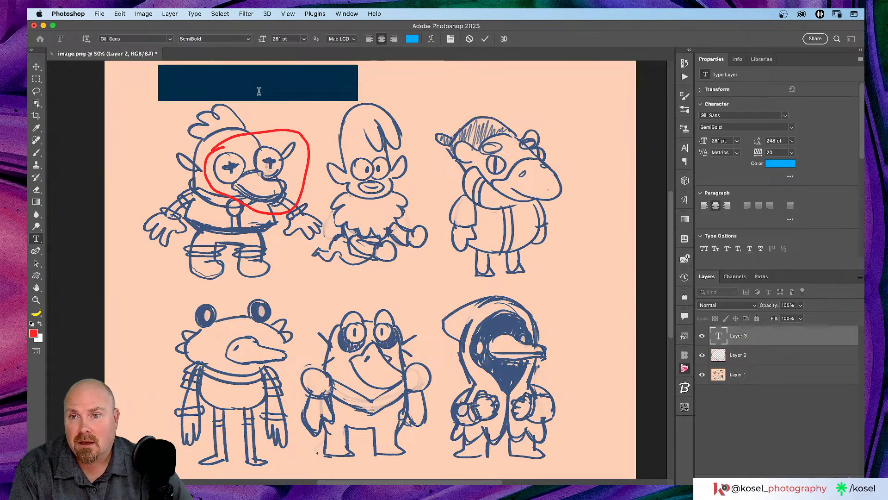
text(Like)
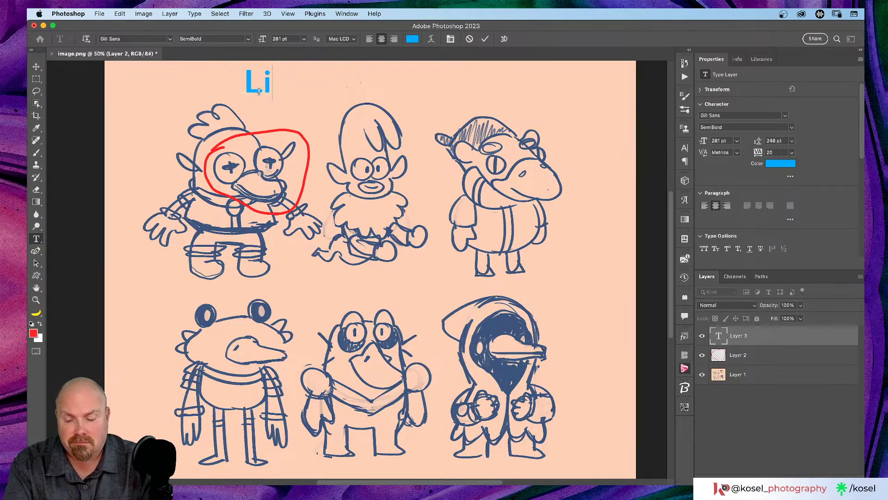
Change the font of the "Like" text to Comic Sans MS Regular and commit the text edit.
double_click(258, 91)
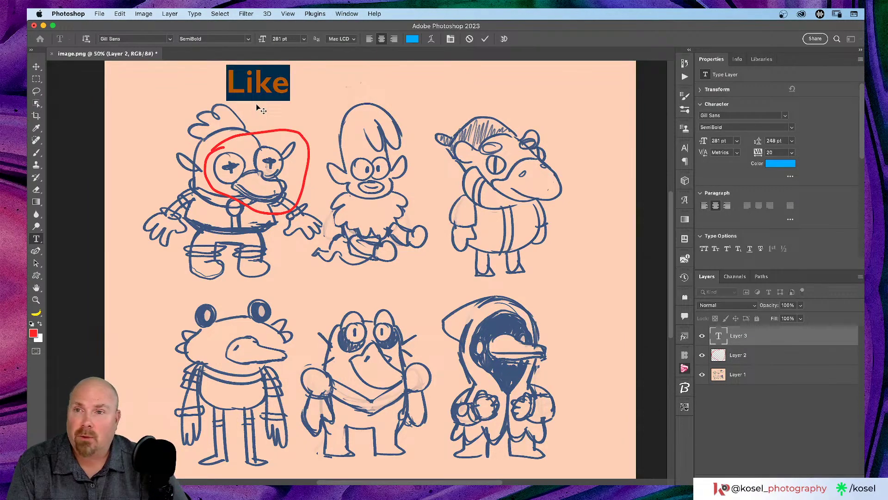
click(142, 40)
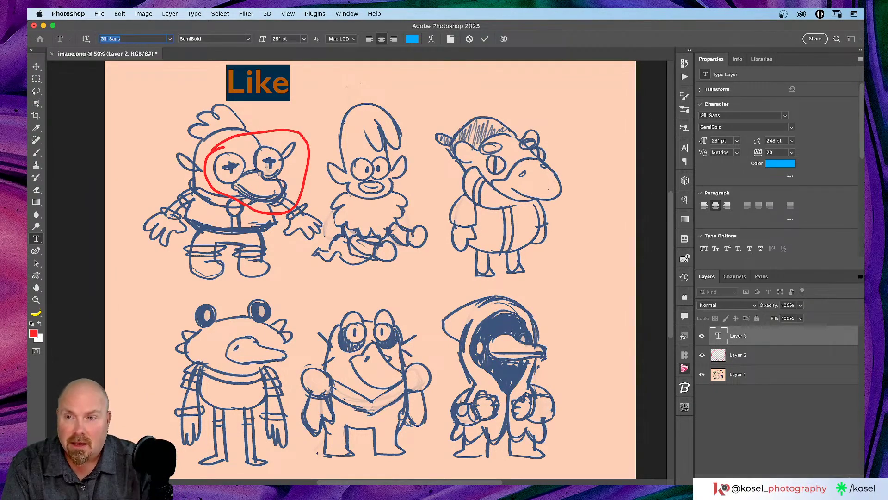
text(c)
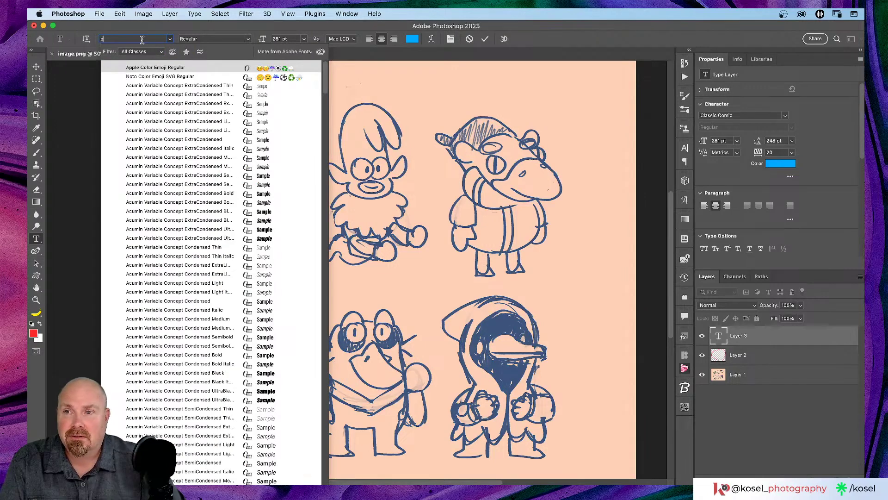
text(om)
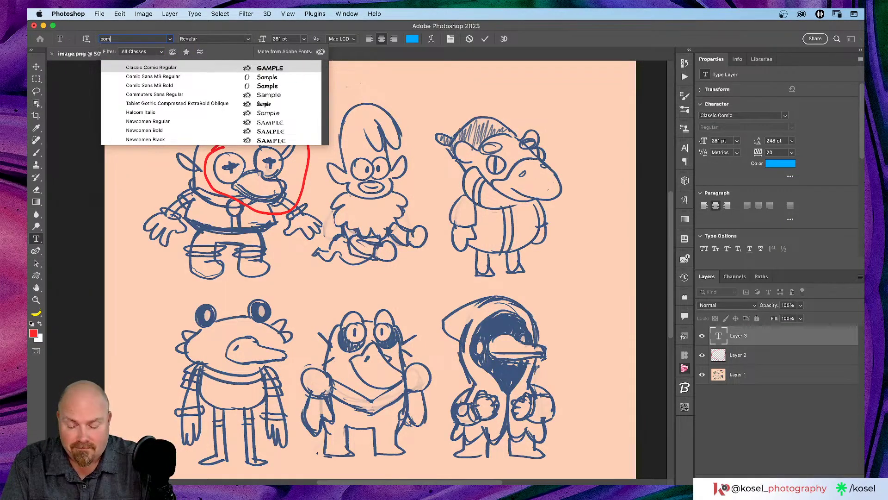
text(ic Sans MS)
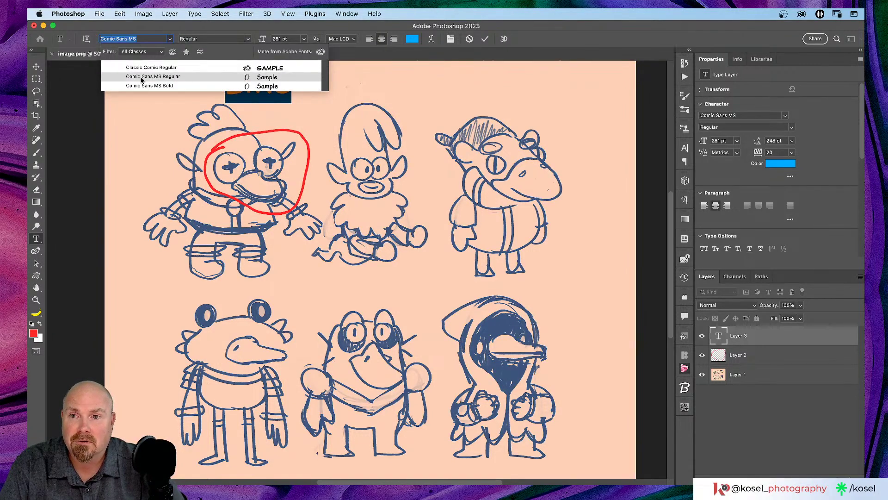
click(141, 79)
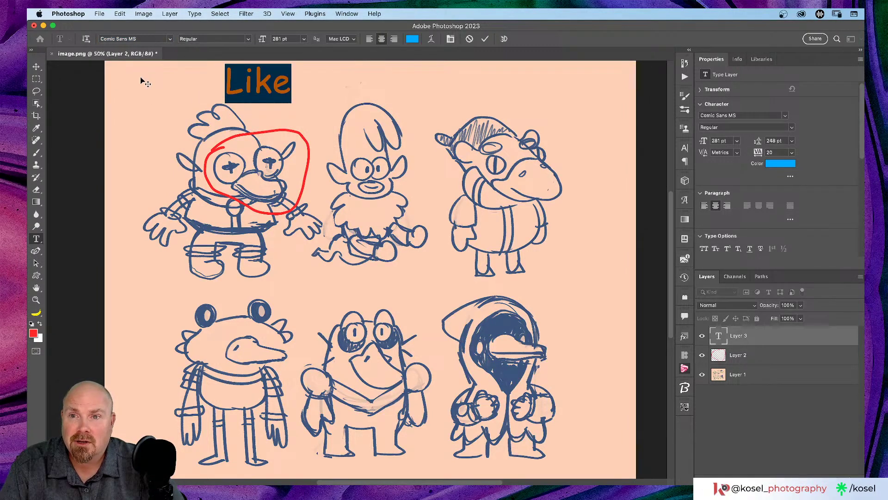
click(486, 40)
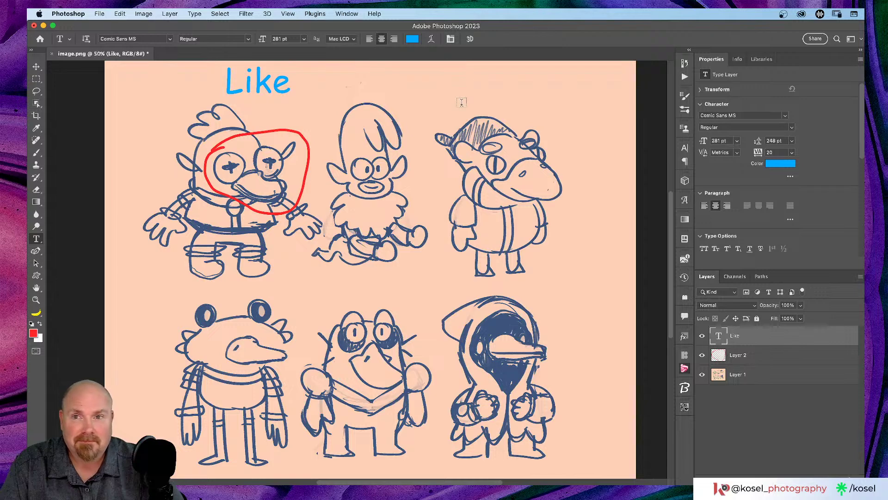
Recolour the "Like" text to pinkish red (#ff0054), commit it, and return to the Brush tool.
click(278, 83)
double_click(278, 88)
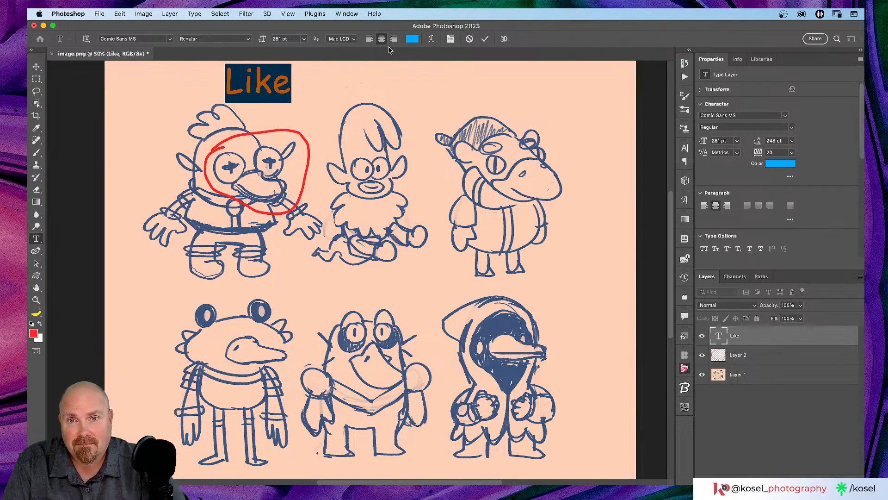
click(412, 39)
drag(461, 155, 461, 112)
click(549, 101)
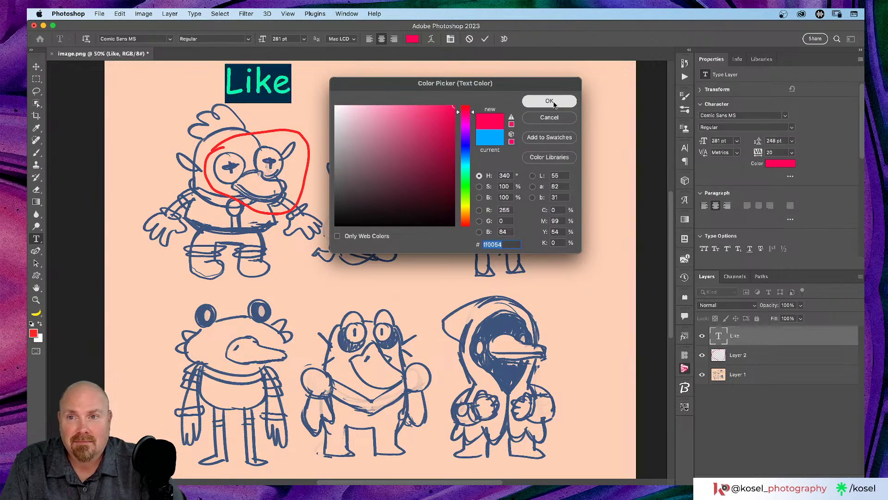
click(485, 39)
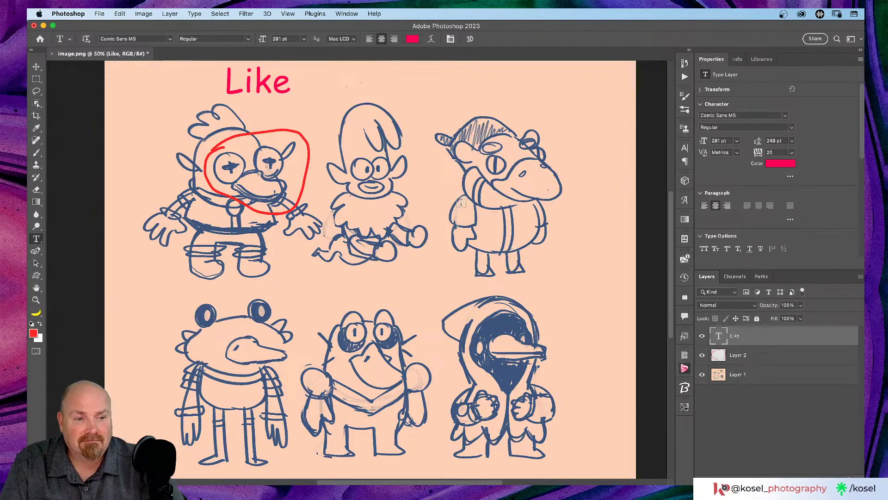
key(b)
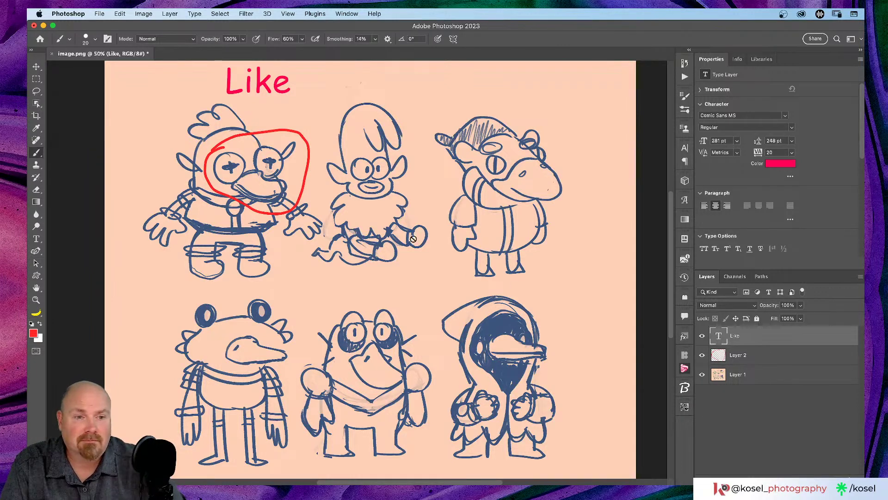
On Layer 2, draw a red arrow from "Like" to the first character's circled face and circle the third character's hatched hat.
click(795, 360)
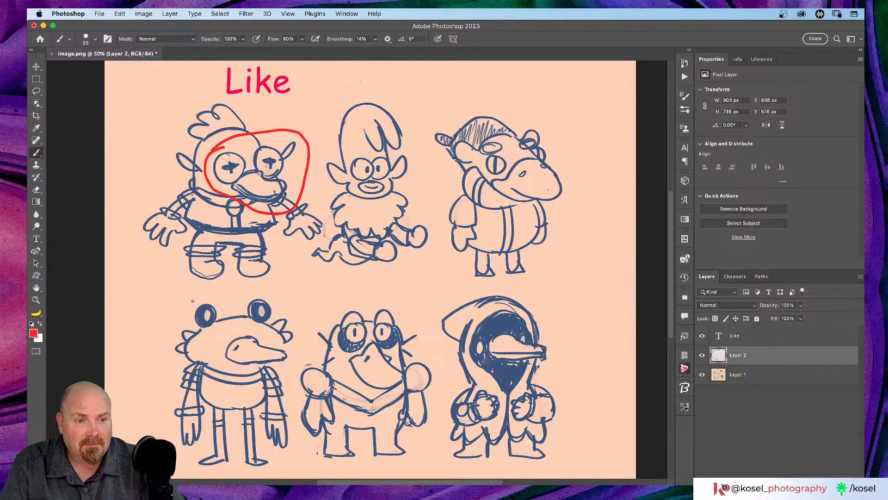
mouse_move(266, 97)
mouse_down()
mouse_move(268, 125)
mouse_move(265, 116)
mouse_move(280, 117)
mouse_up()
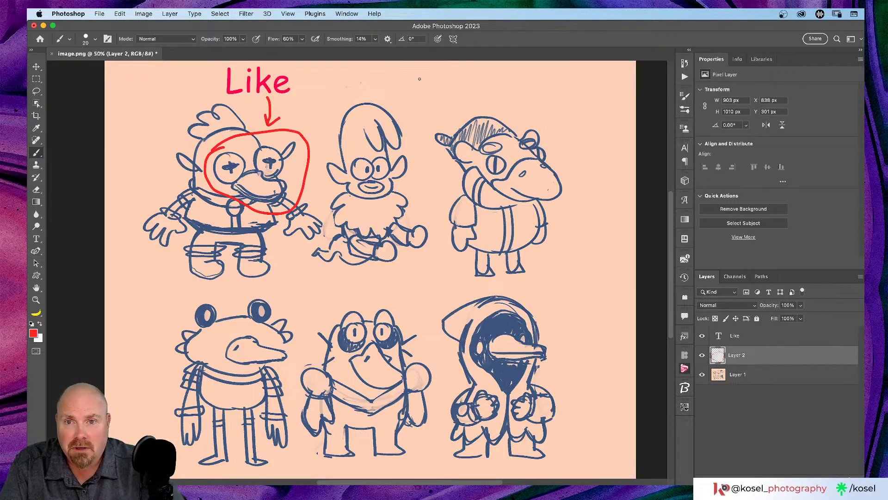
scroll(416, 84, down, 2)
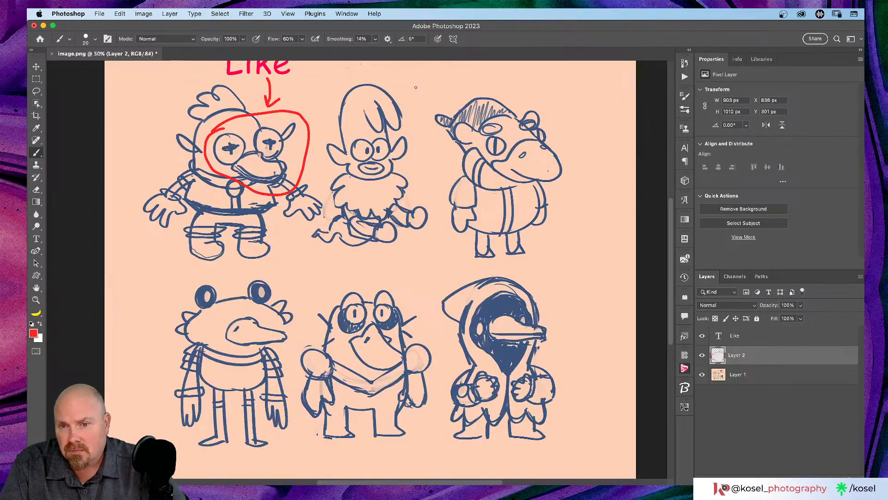
scroll(416, 88, up, 2)
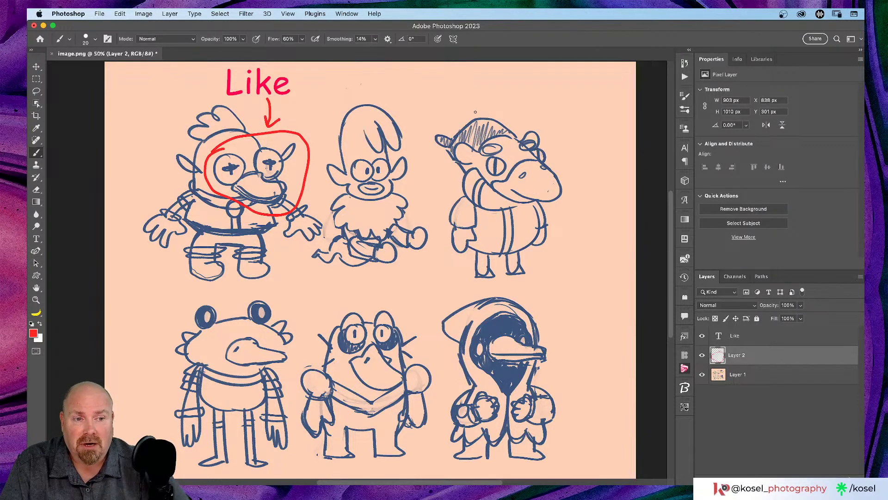
mouse_move(467, 113)
mouse_down()
mouse_move(429, 121)
mouse_move(426, 158)
mouse_move(453, 164)
mouse_move(522, 137)
mouse_move(515, 108)
mouse_move(461, 116)
mouse_up()
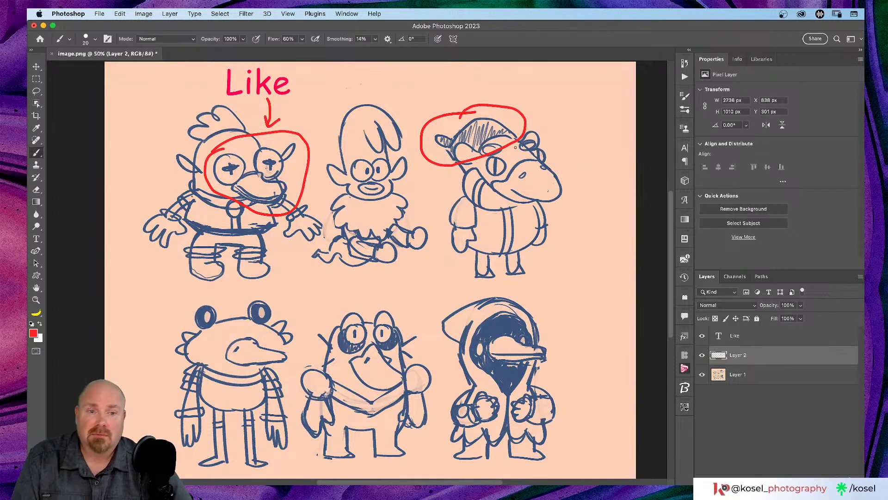
Place a copy of the "Like" text above the third character's circled hat.
key(v)
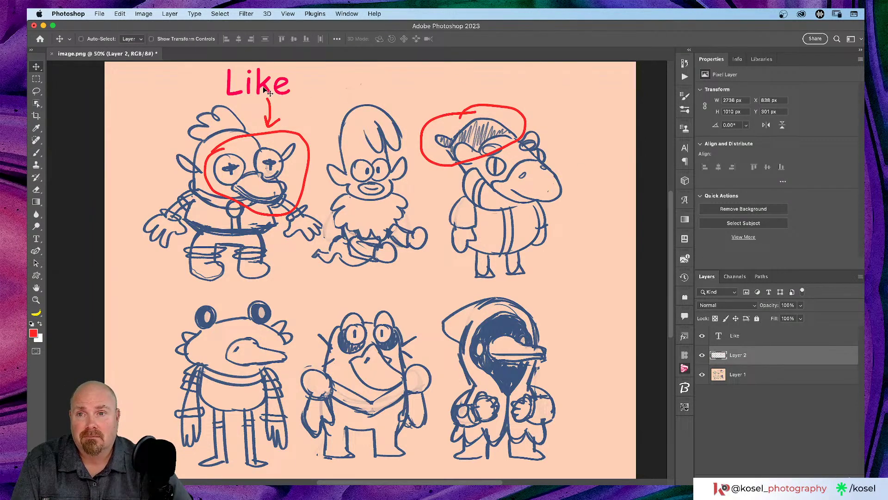
drag(264, 88, 449, 92)
key(super+z)
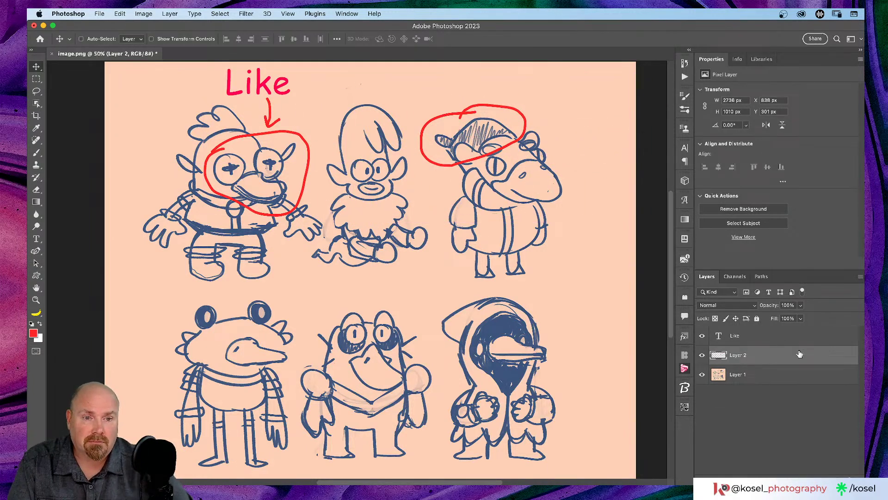
click(789, 338)
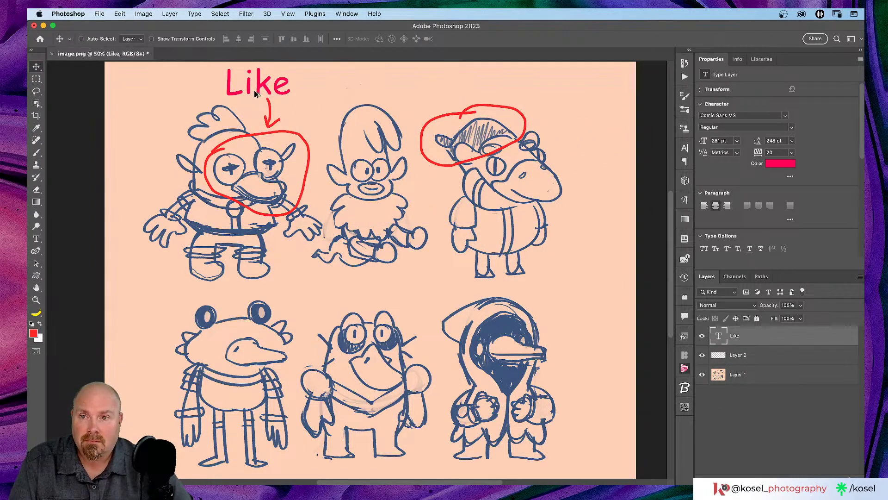
drag(277, 87, 498, 90)
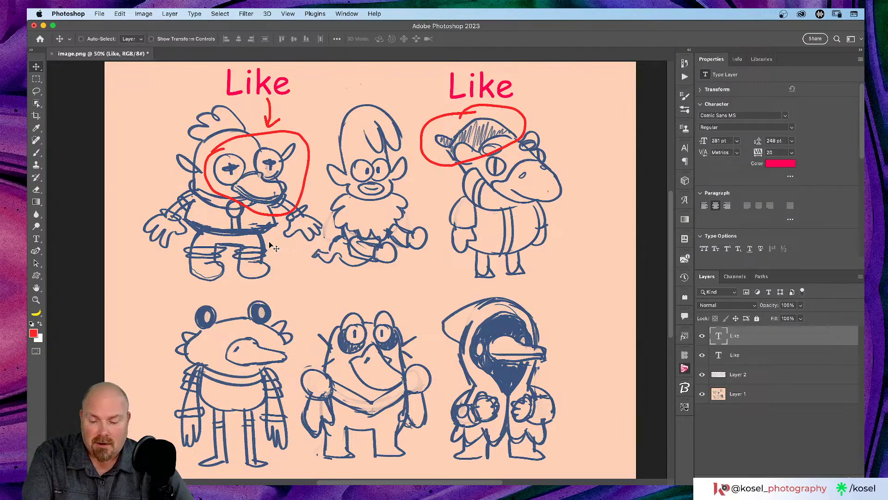
Rasterize the copied "Like" text layer and circle the second character's neck ruff in red on Layer 2.
key(b)
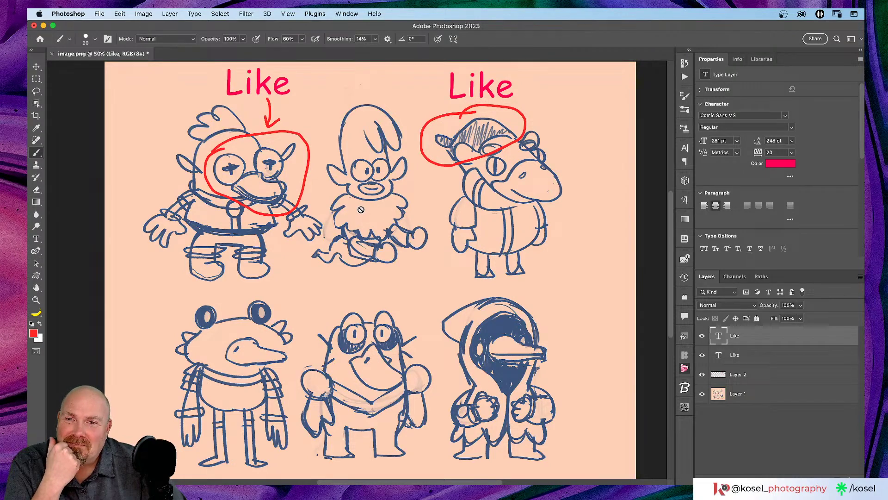
click(343, 192)
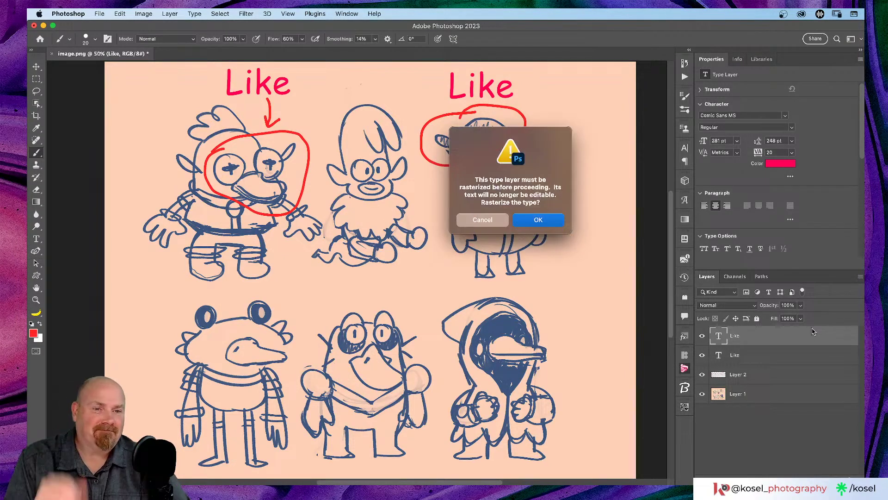
click(537, 220)
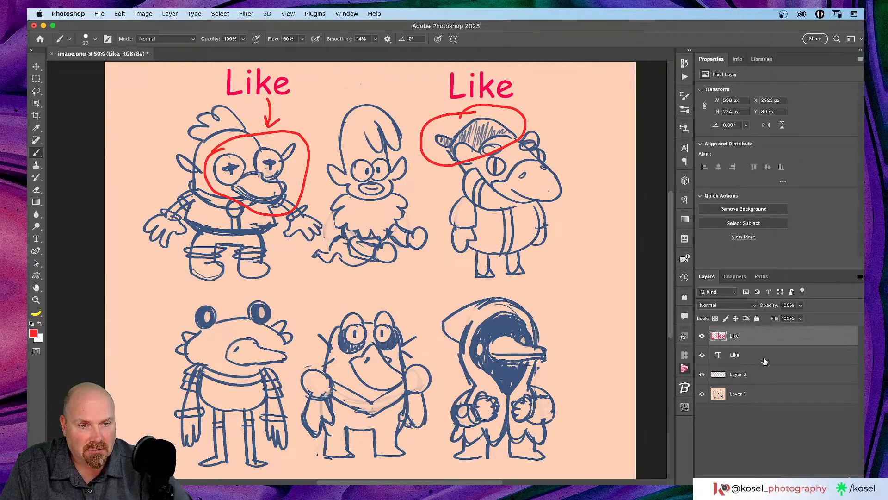
click(768, 384)
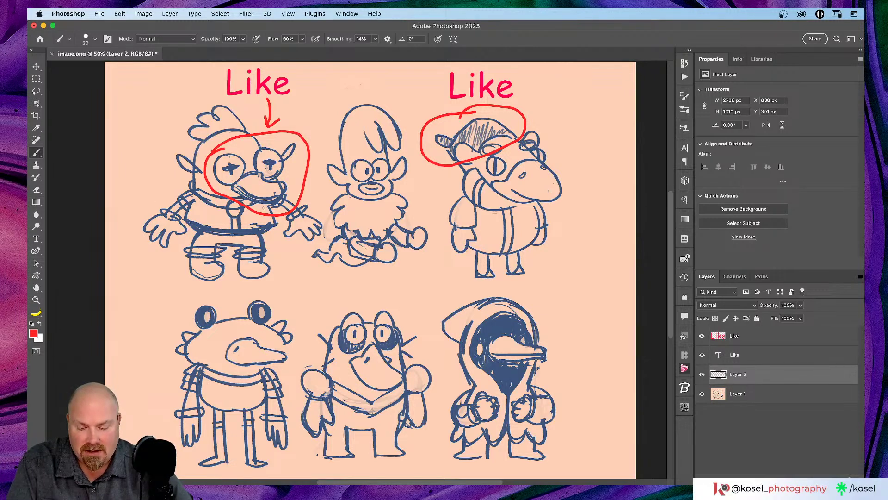
mouse_move(333, 191)
mouse_down()
mouse_move(324, 221)
mouse_move(343, 236)
mouse_move(406, 229)
mouse_move(419, 207)
mouse_move(411, 190)
mouse_move(344, 188)
mouse_up()
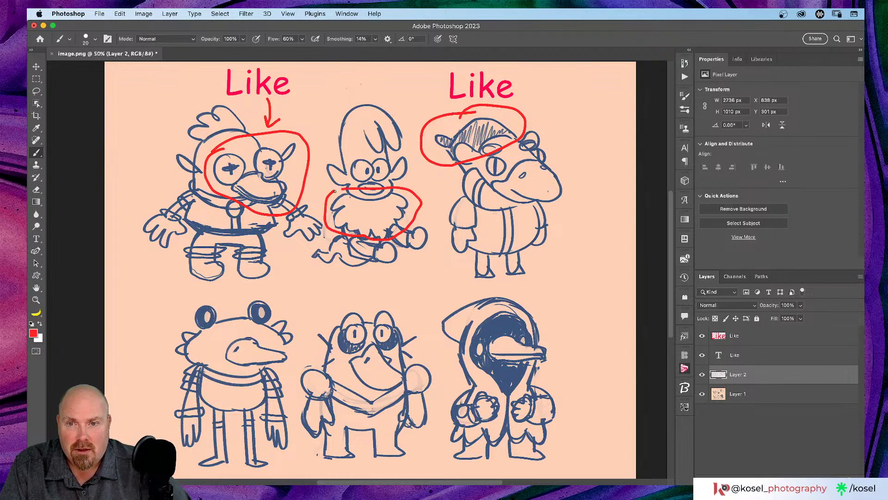
Duplicate the remaining editable "Like" text below the second character and change its wording to "Neck Ruff".
click(753, 357)
key(v)
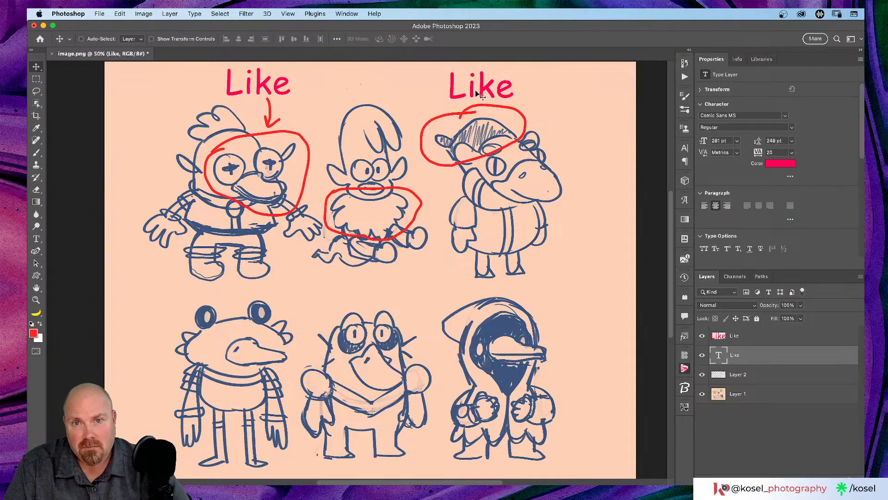
drag(478, 96, 630, 282)
key(t)
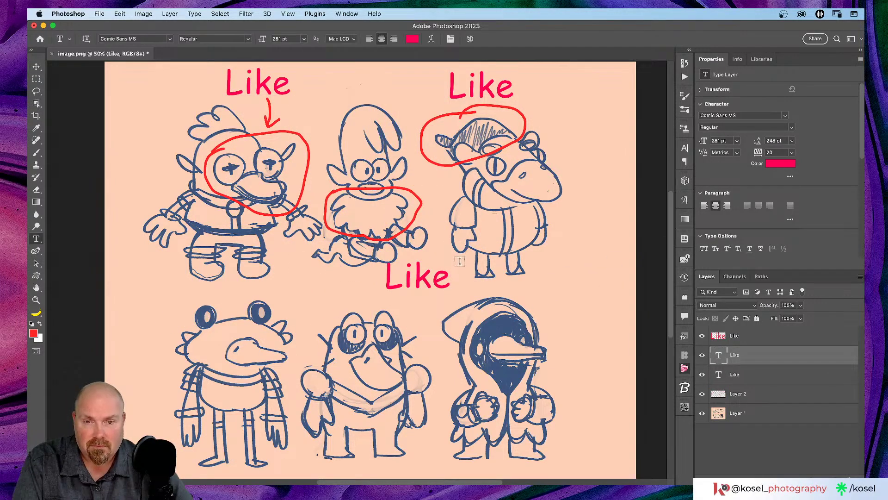
click(419, 279)
double_click(418, 280)
text(Nef)
key(BackSpace)
text(ck Ruff)
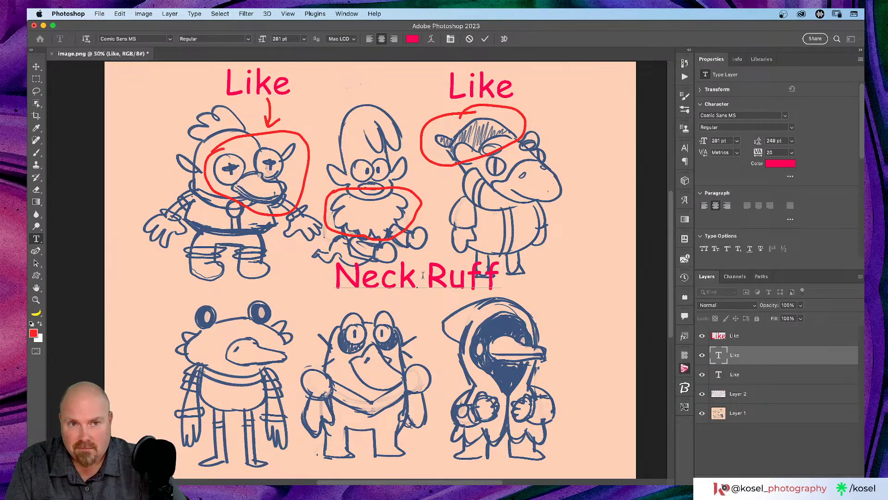
Set the "Neck Ruff" text size to 130 pt and move the text inside the second character's red circle.
key(super+a)
drag(703, 141, 632, 145)
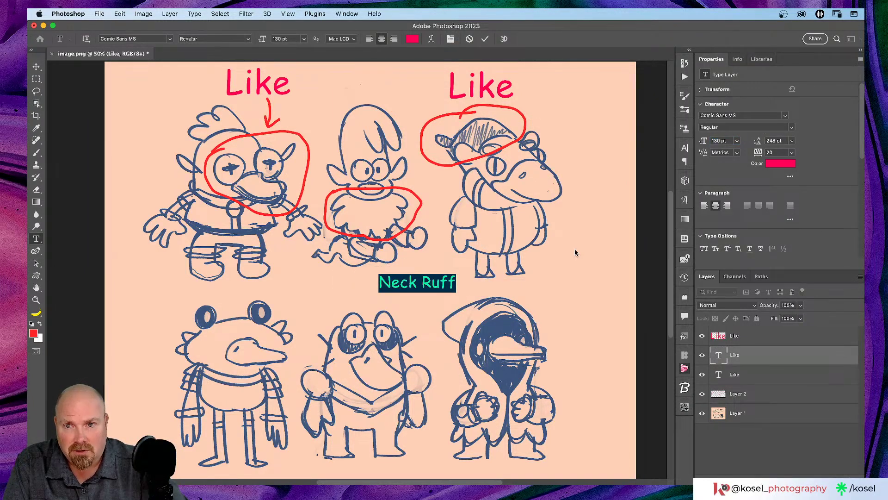
click(485, 38)
key(v)
drag(413, 284, 372, 215)
Reduce the "Neck Ruff" text to 78 pt so it fits inside the red circle, and commit the edit.
key(t)
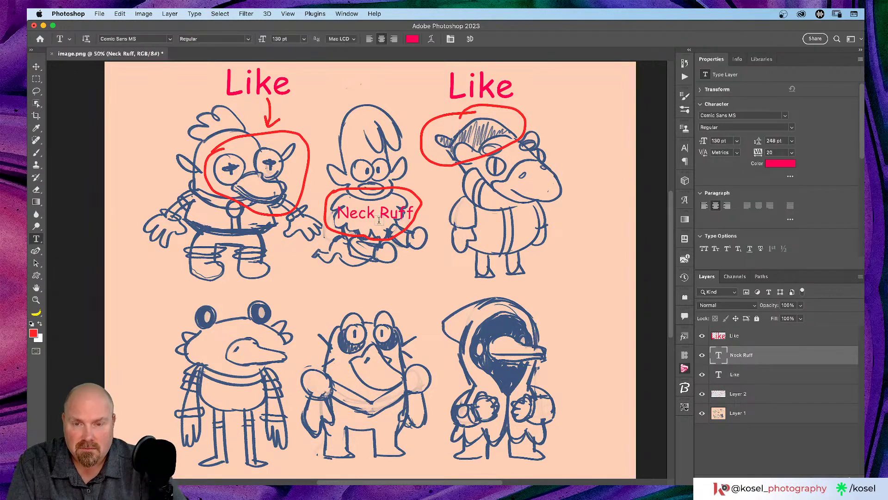
click(384, 214)
key(ctrl+a)
drag(701, 141, 678, 145)
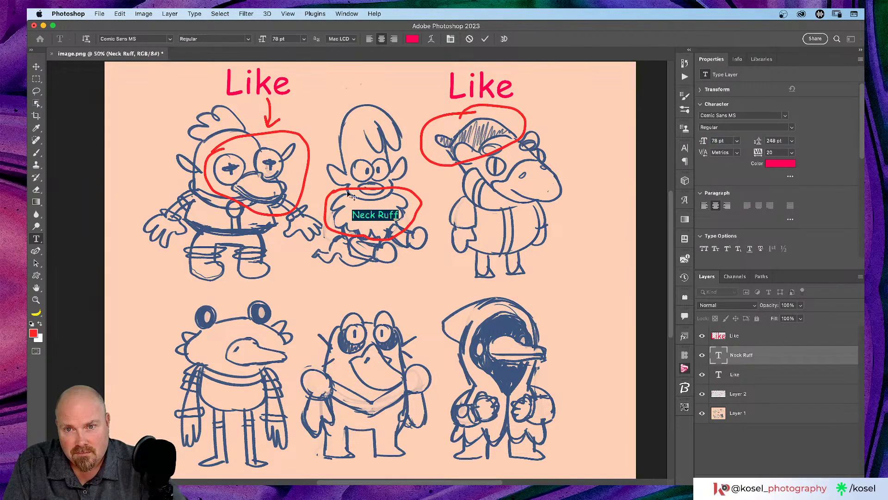
click(485, 39)
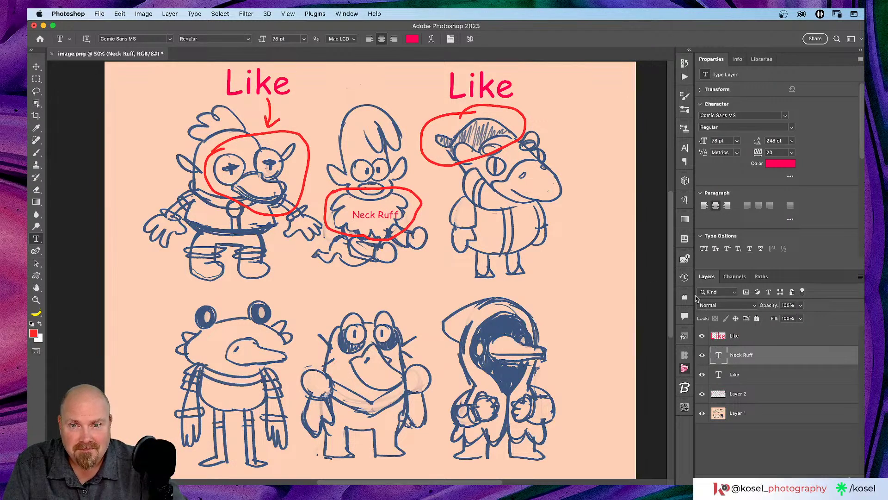
Examine the six character sketches in both rows for further design features to comment on.
scroll(522, 277, down, 3)
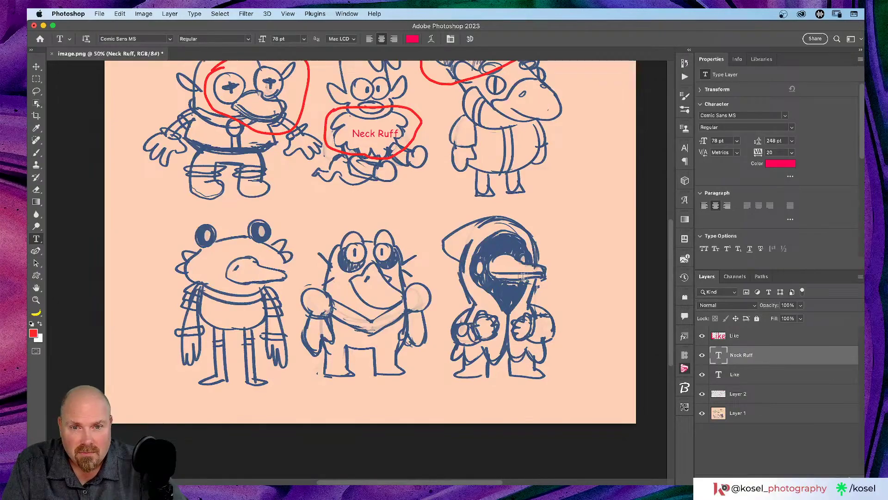
scroll(521, 276, up, 3)
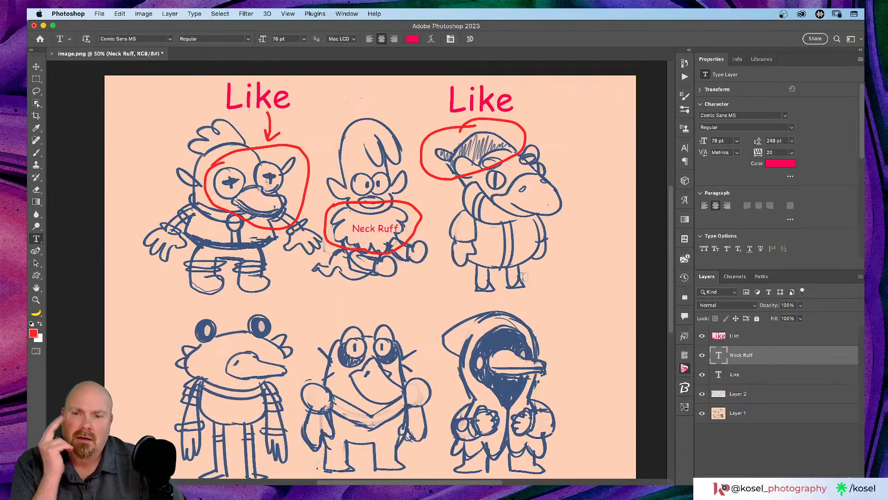
scroll(522, 277, down, 3)
scroll(522, 276, up, 3)
scroll(522, 277, down, 1)
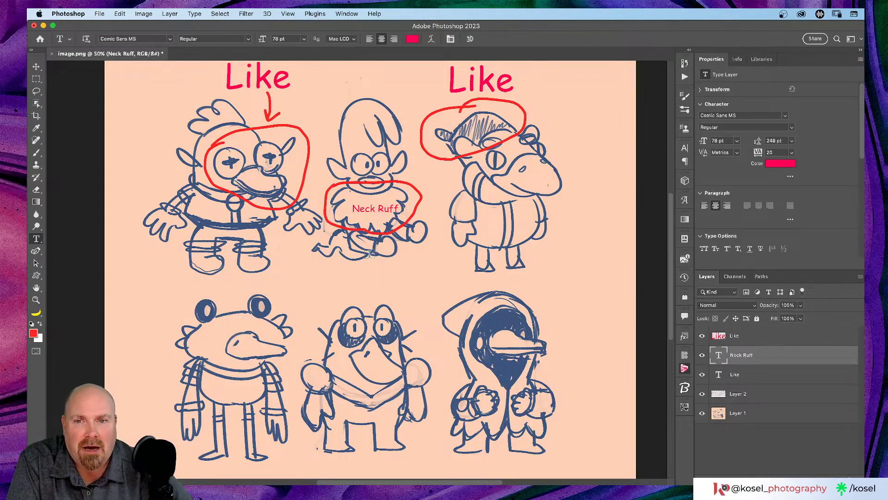
scroll(370, 253, up, 4)
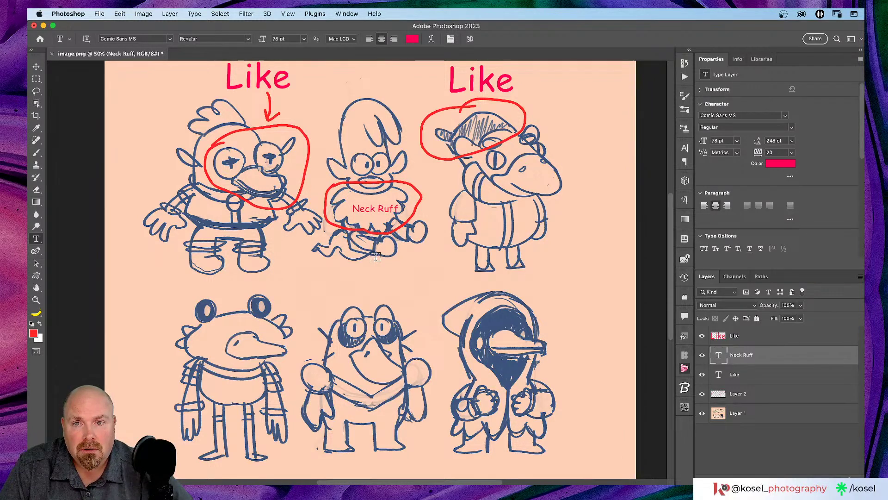
scroll(376, 257, down, 3)
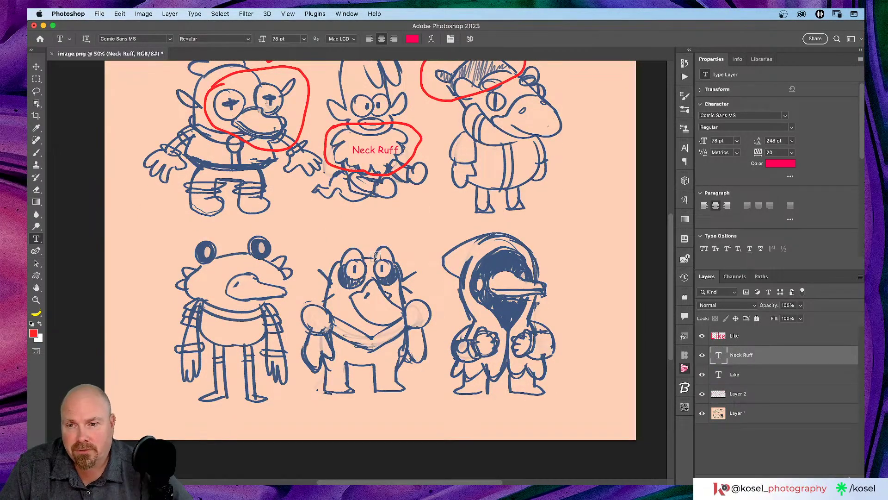
scroll(387, 244, up, 2)
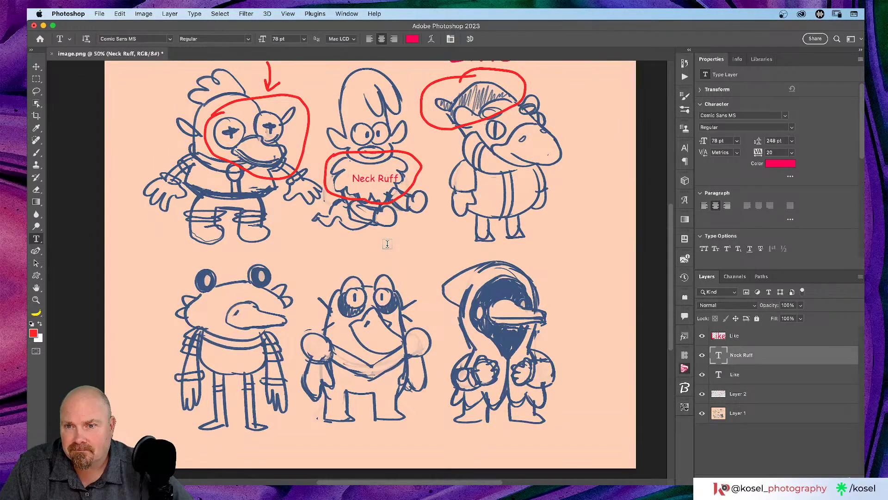
scroll(387, 244, left, 2)
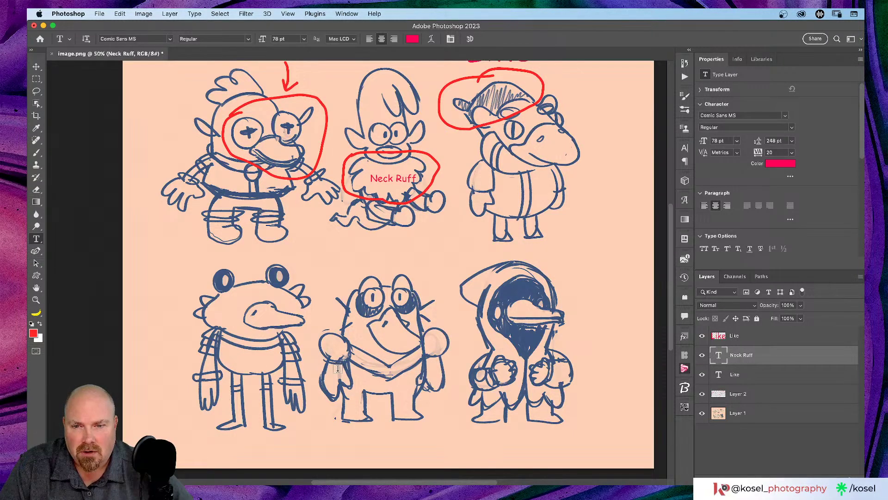
scroll(344, 373, right, 3)
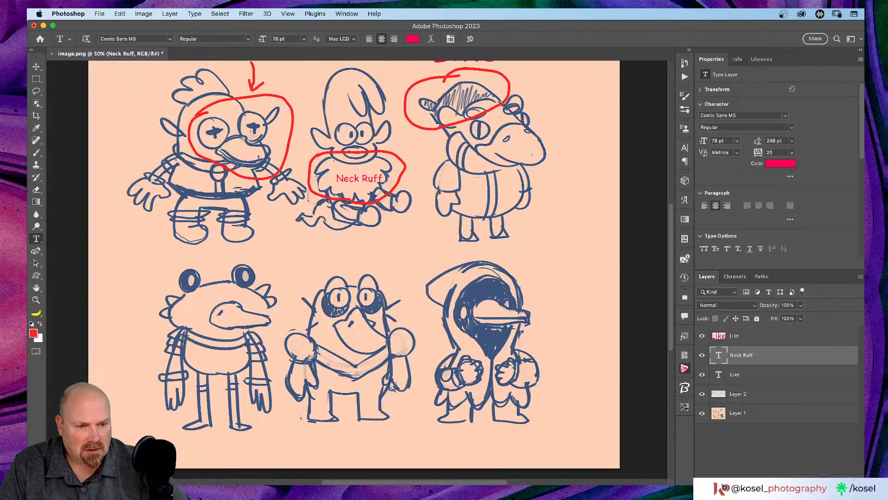
Add an empty layer above the "Neck Ruff" text and lasso the lower-row middle character's body below the beak.
click(836, 479)
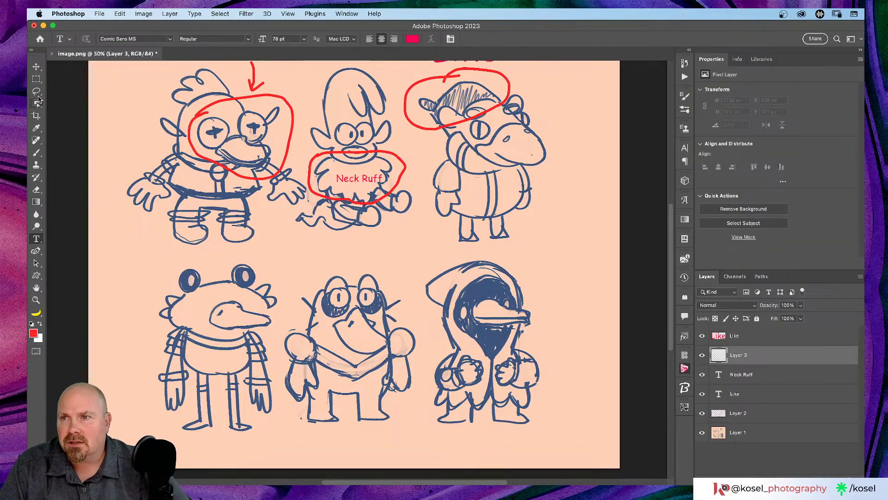
click(38, 92)
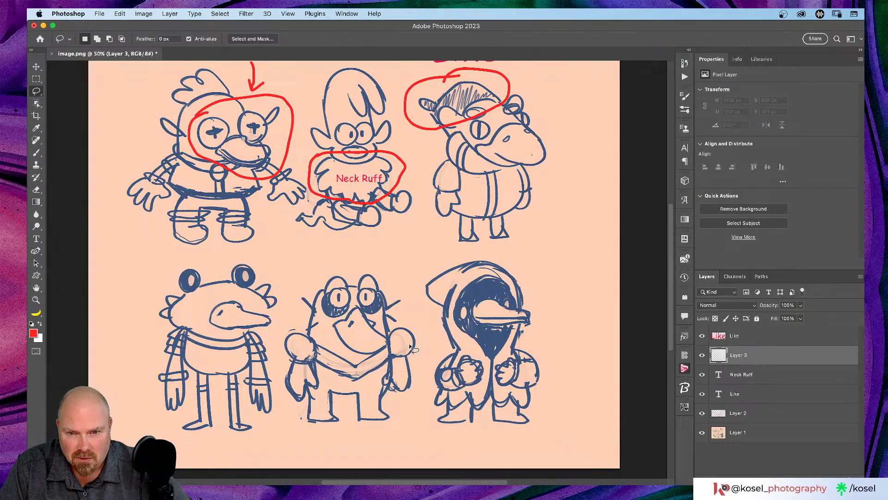
mouse_move(420, 337)
mouse_down()
mouse_move(394, 334)
mouse_move(389, 355)
mouse_move(358, 362)
mouse_move(293, 334)
mouse_move(282, 356)
mouse_move(277, 350)
mouse_move(283, 416)
mouse_move(345, 438)
mouse_move(386, 433)
mouse_move(416, 407)
mouse_move(419, 347)
mouse_up()
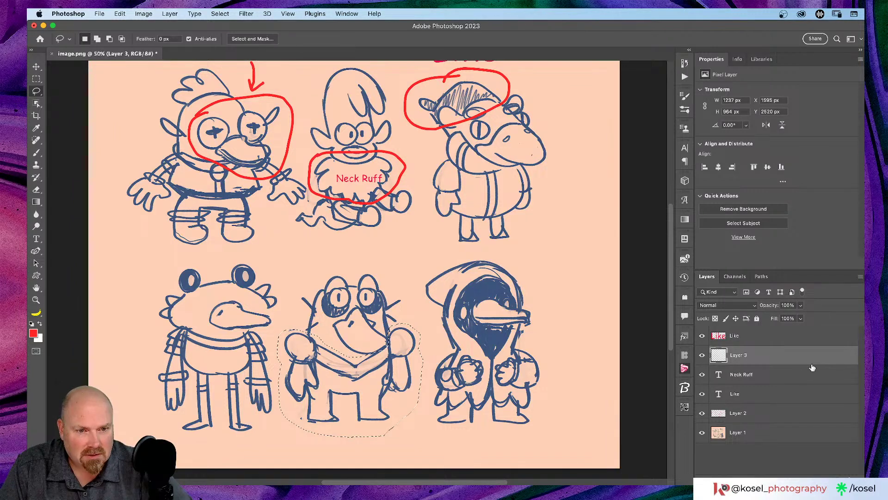
Copy the lassoed body from Layer 1 onto its own new layer.
click(791, 433)
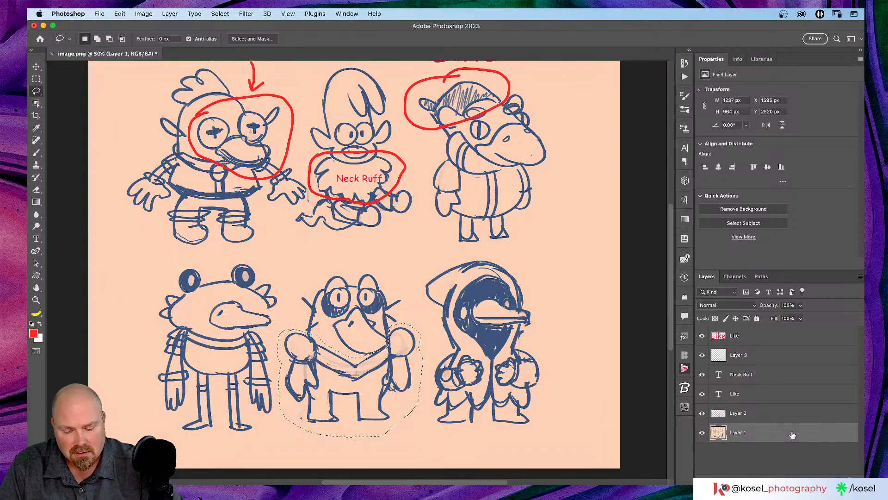
key(super+j)
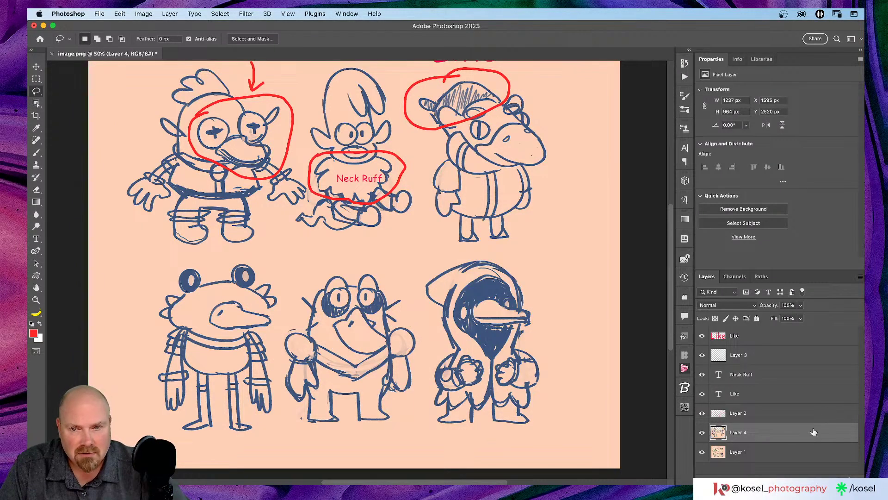
scroll(392, 269, up, 3)
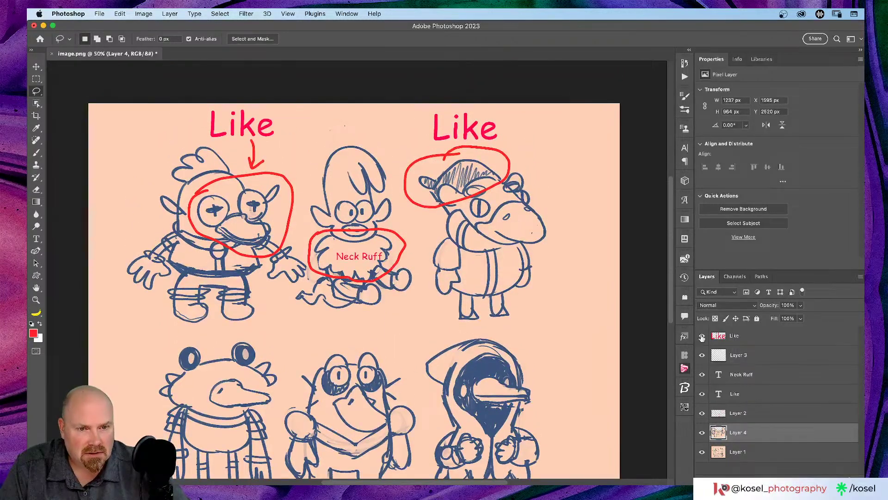
Hide both "Like" texts, the "Neck Ruff" text and the red markings on Layer 2.
click(702, 336)
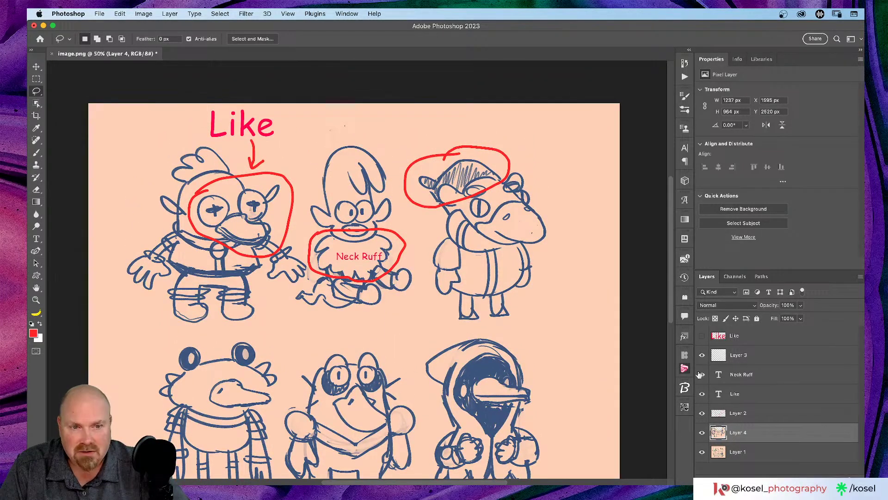
click(702, 374)
click(702, 394)
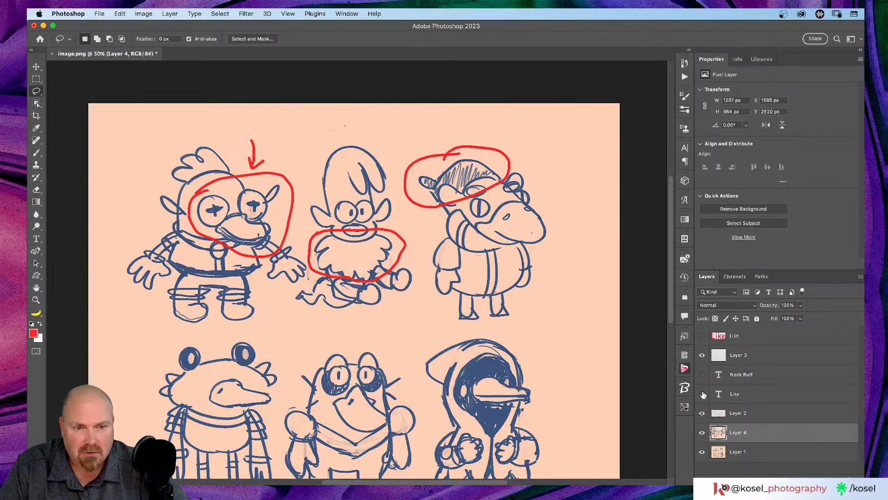
click(701, 413)
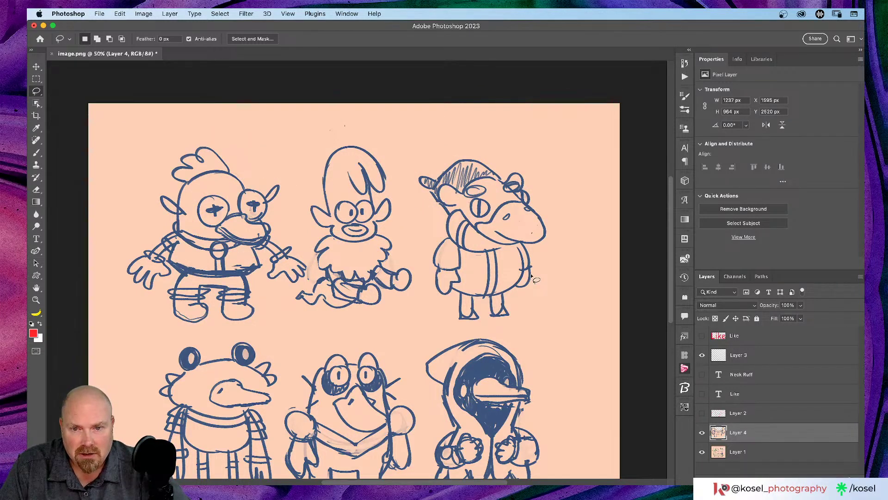
Extend the canvas on the right side only by 200 pixels, entering a width of 4500+200.
scroll(536, 280, down, 4)
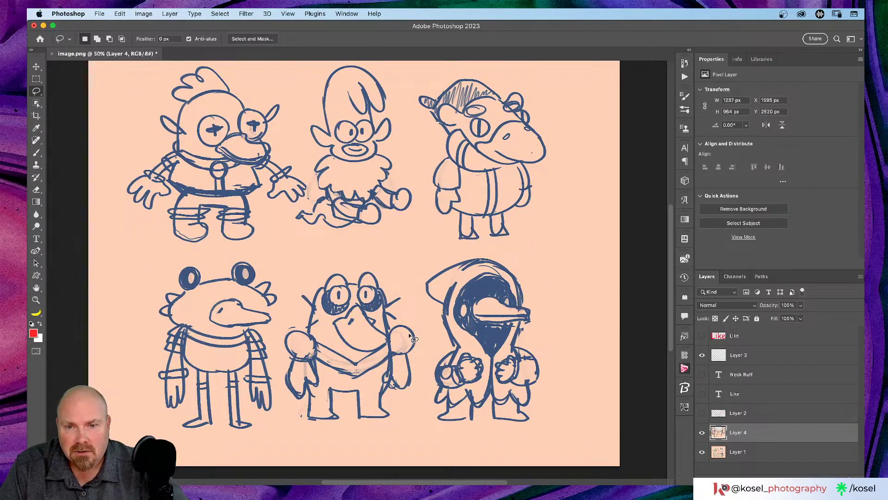
scroll(416, 331, right, 2)
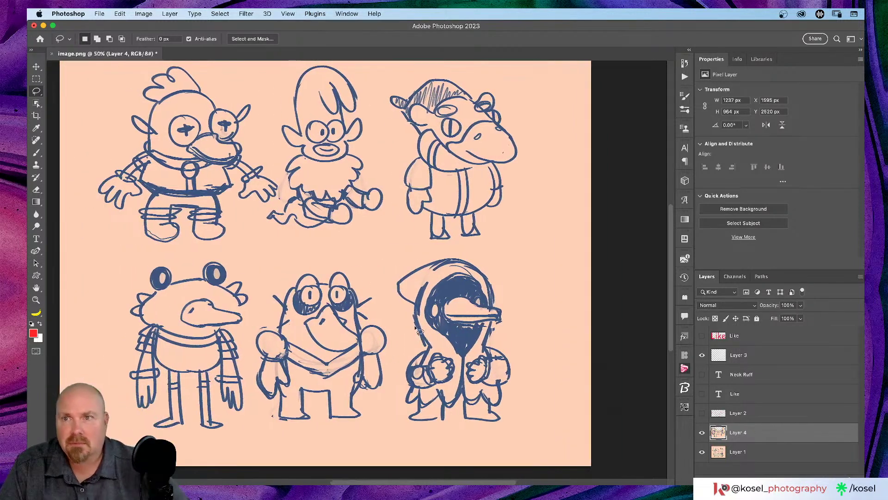
click(124, 14)
mouse_move(144, 15)
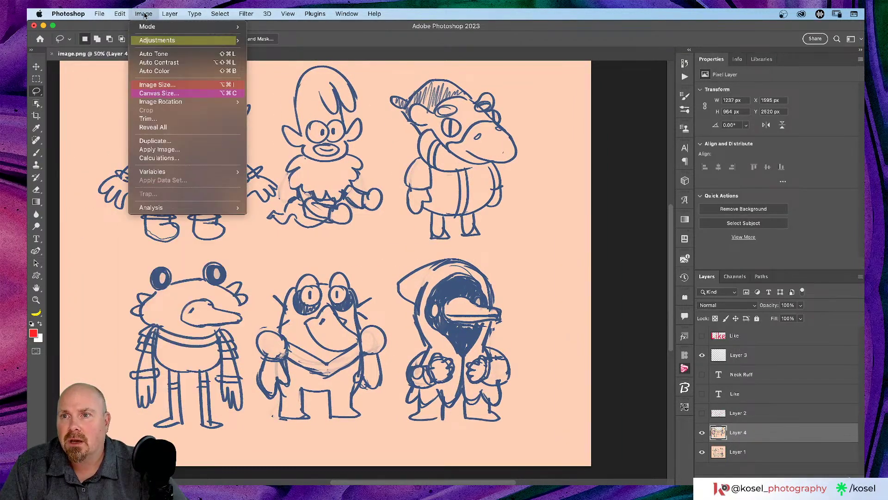
click(158, 93)
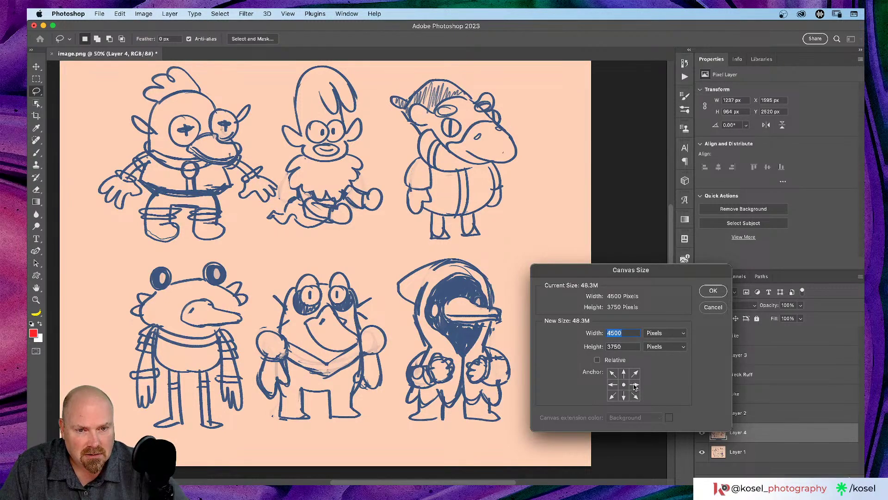
click(614, 384)
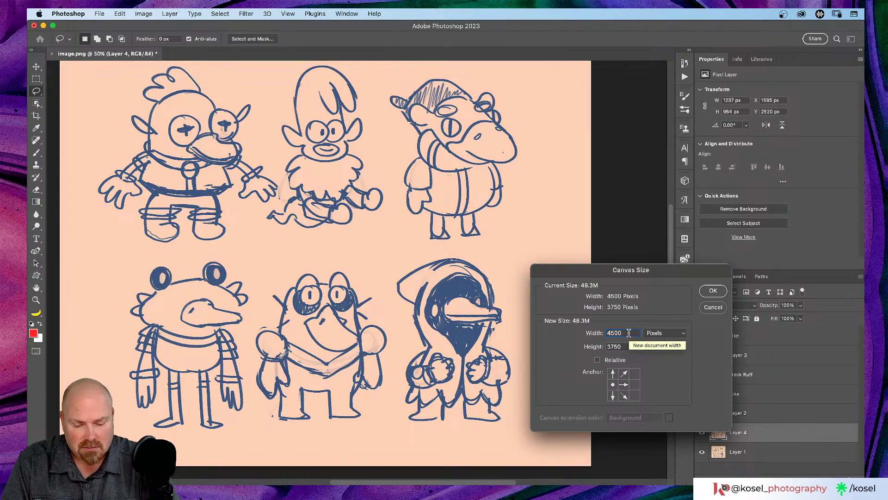
text(+)
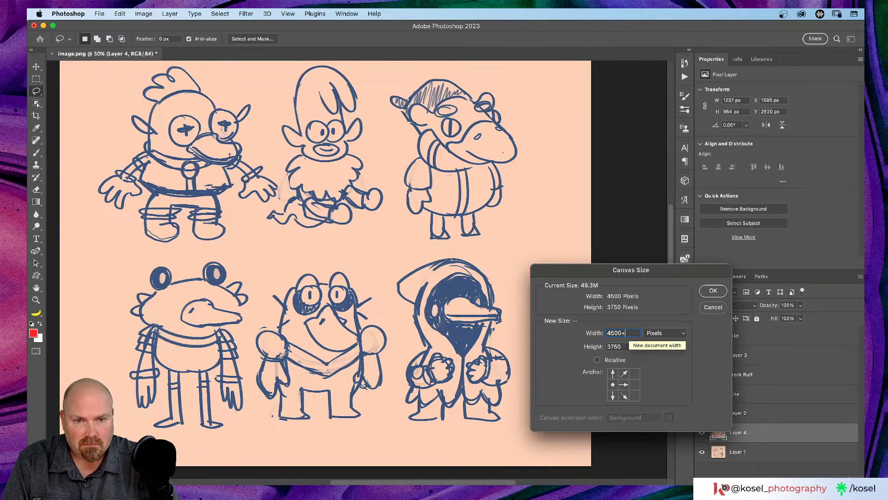
text(200)
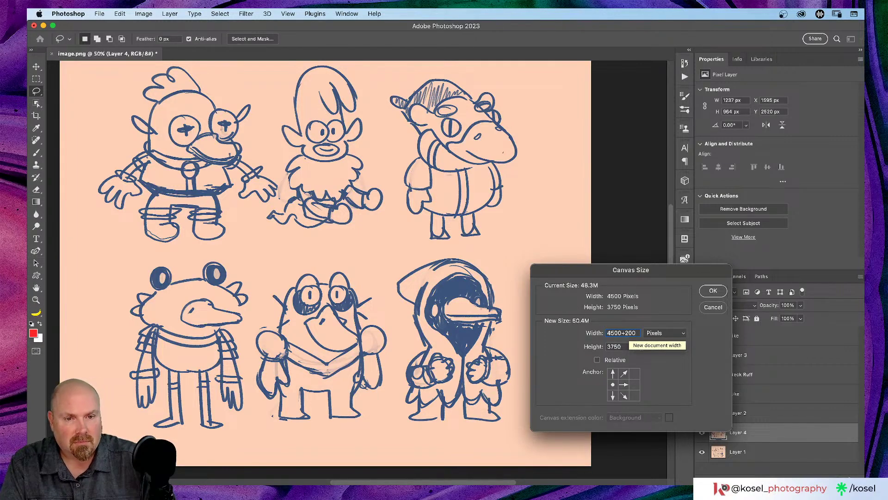
key(Return)
Widen the canvas by another 200 pixels, anchored at its left edge, entering a width of 4700+200.
scroll(370, 244, left, 6)
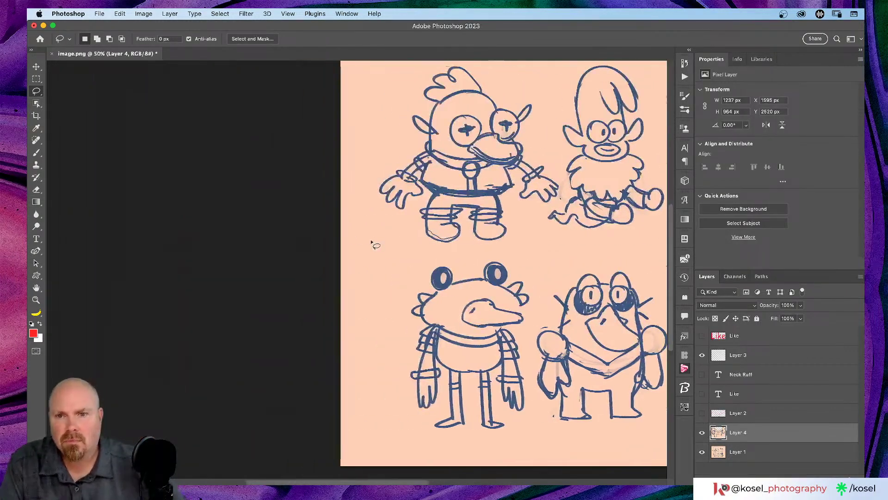
scroll(372, 241, right, 10)
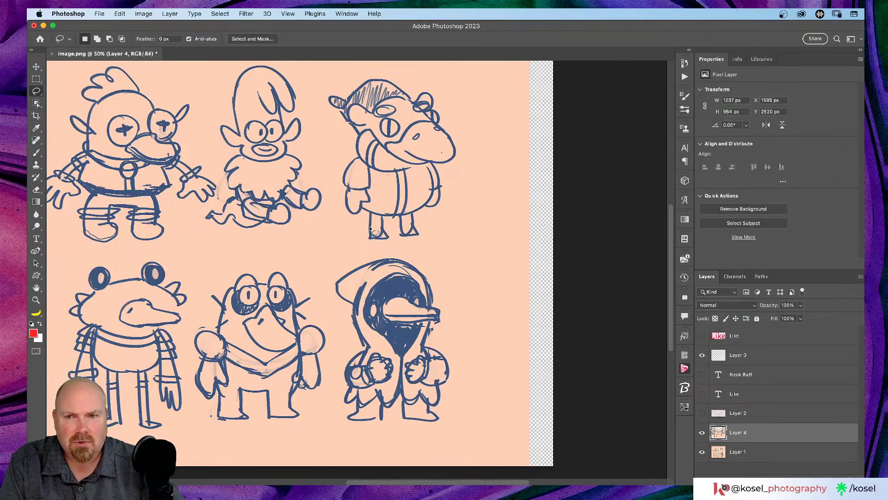
scroll(382, 243, left, 4)
scroll(382, 243, up, 3)
scroll(314, 180, down, 3)
scroll(314, 180, up, 3)
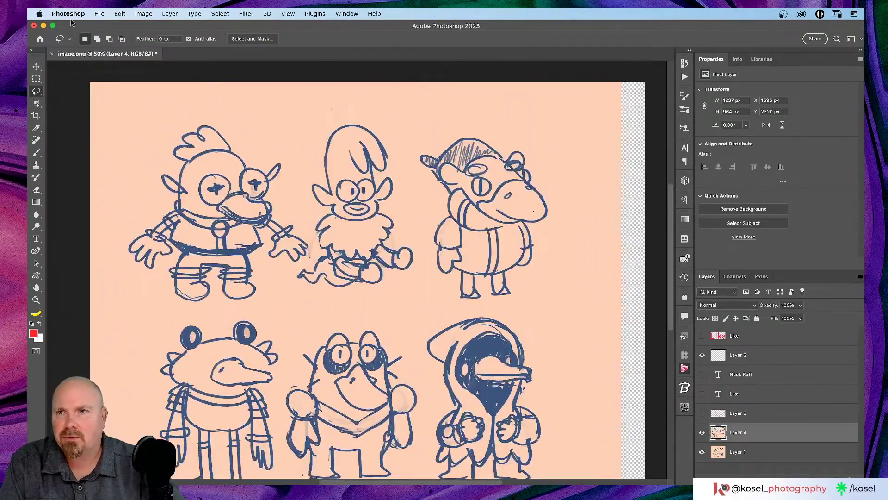
click(121, 14)
mouse_move(141, 11)
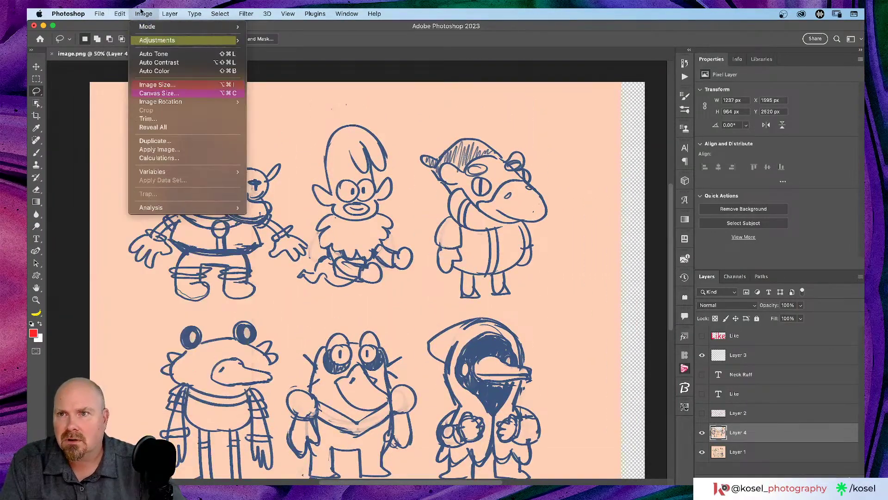
click(185, 94)
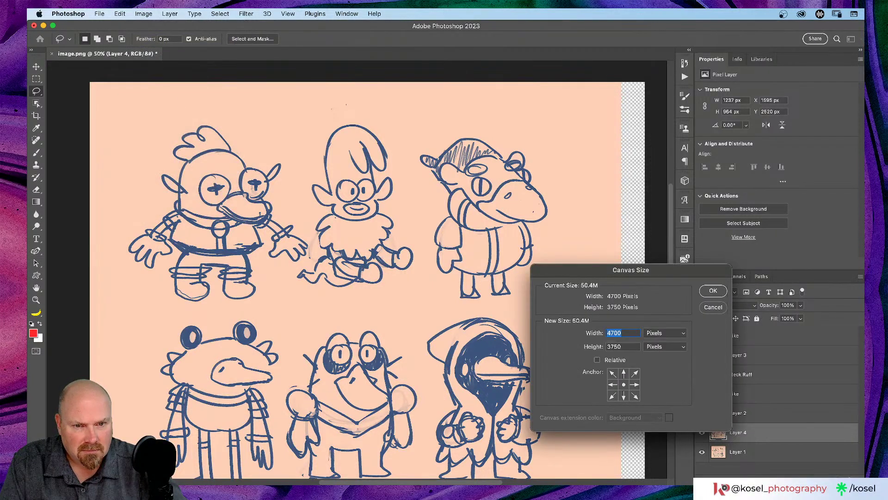
scroll(634, 338, right, 3)
click(632, 336)
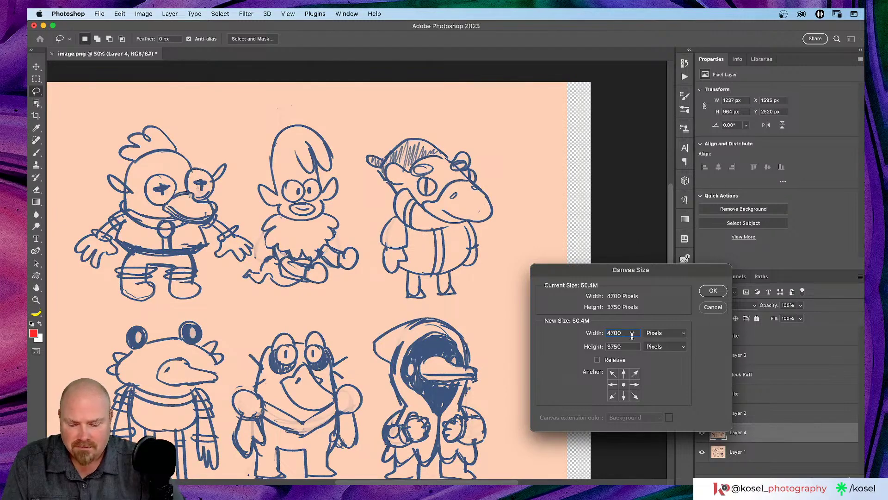
text(+)
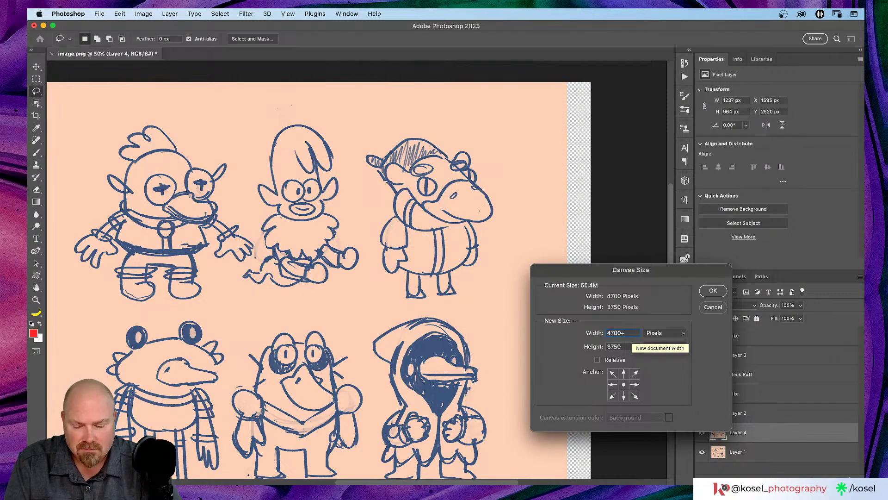
text(200)
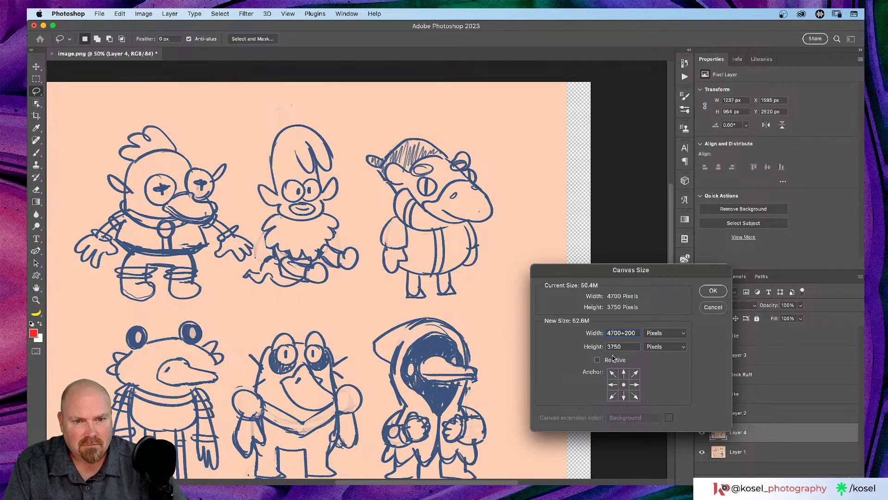
click(613, 385)
click(716, 292)
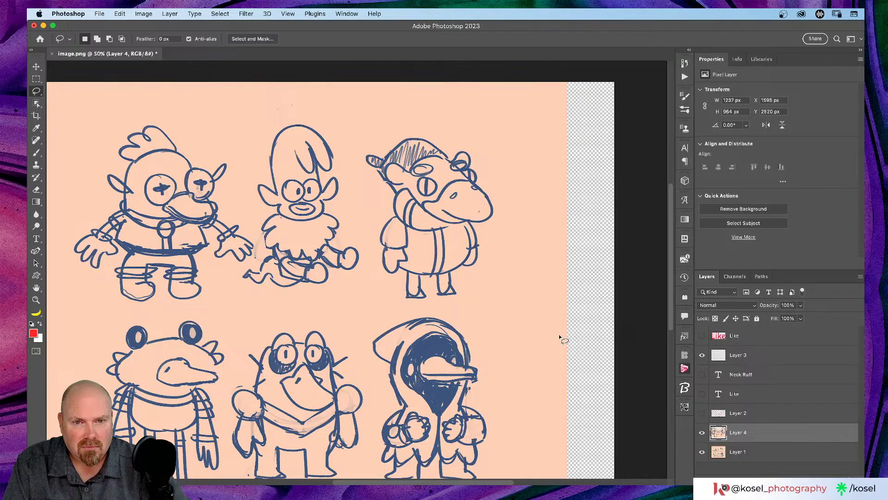
Add a solid colour fill layer in red ff2727 directly above Layer 1 and reduce its opacity to 2%.
scroll(559, 334, right, 3)
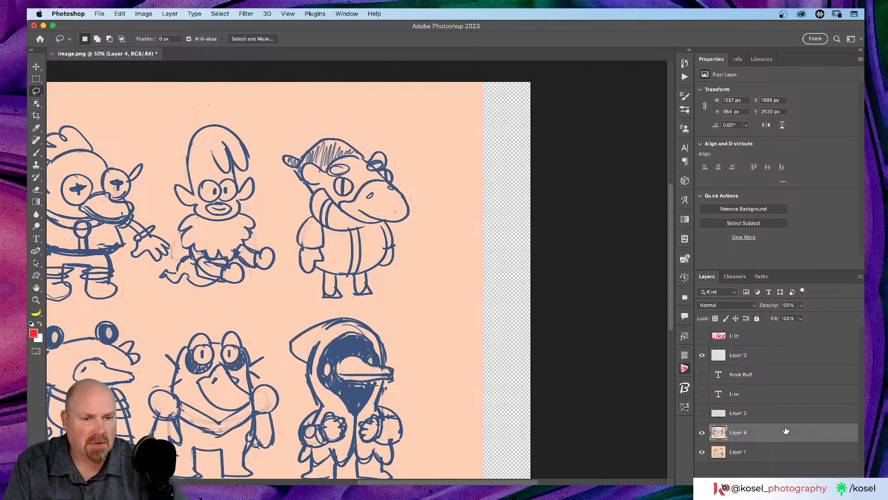
click(788, 451)
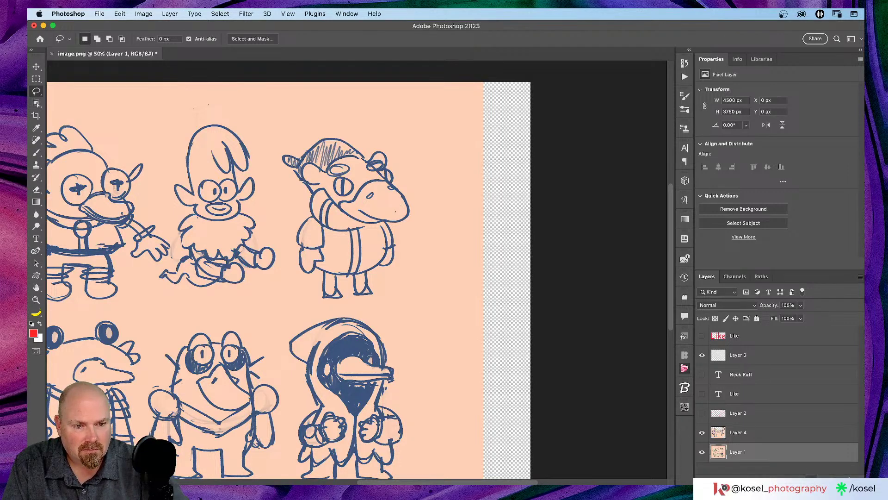
click(828, 273)
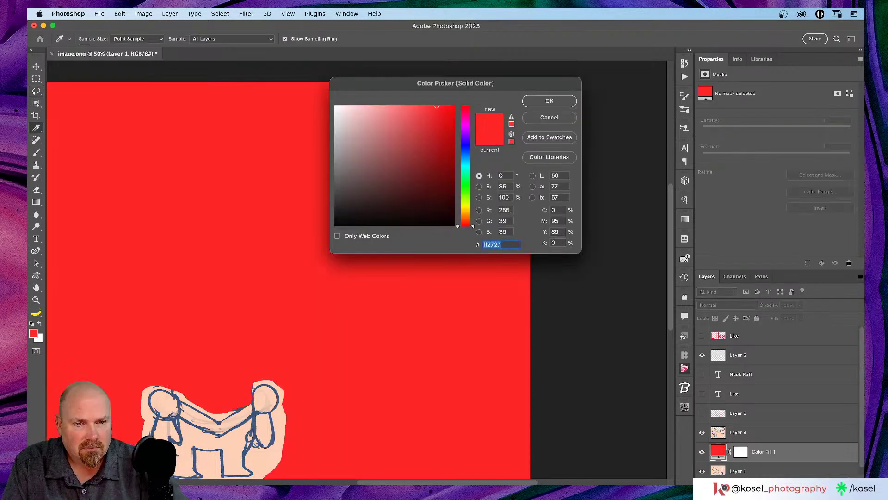
click(533, 105)
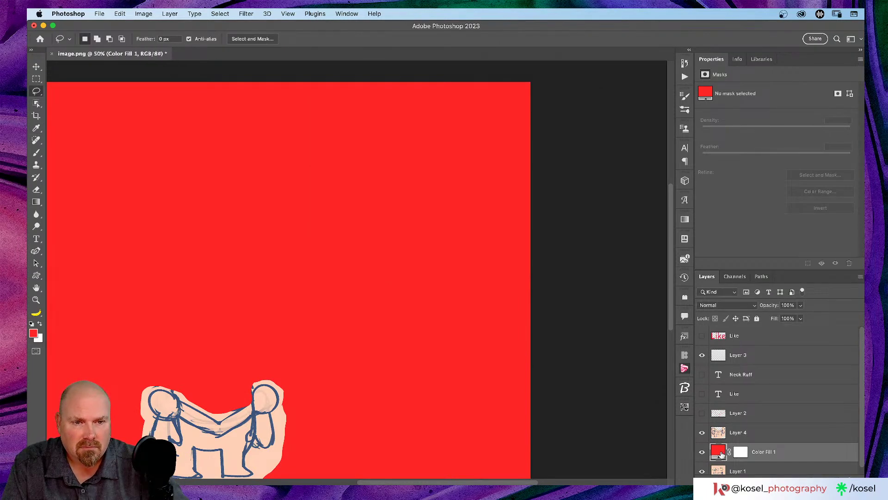
drag(771, 305, 710, 306)
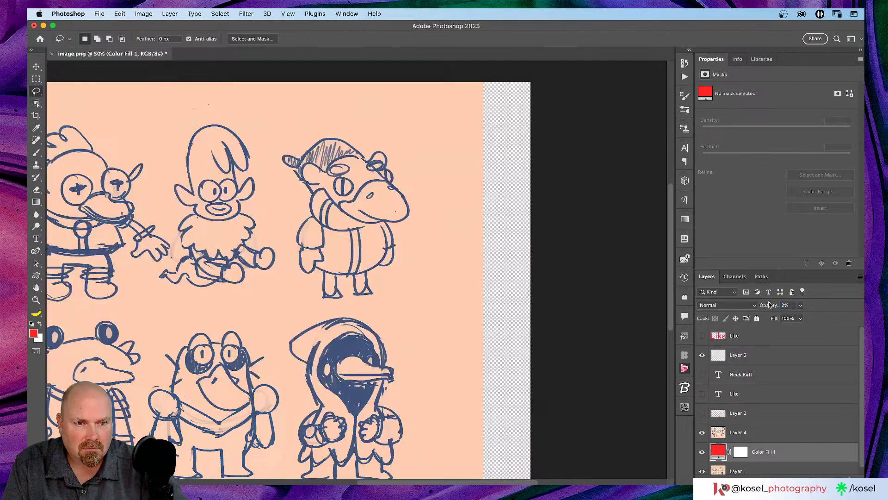
Recolour the fill layer with peach fed0b6 sampled from the sketch background and move it beneath Layer 1.
double_click(721, 452)
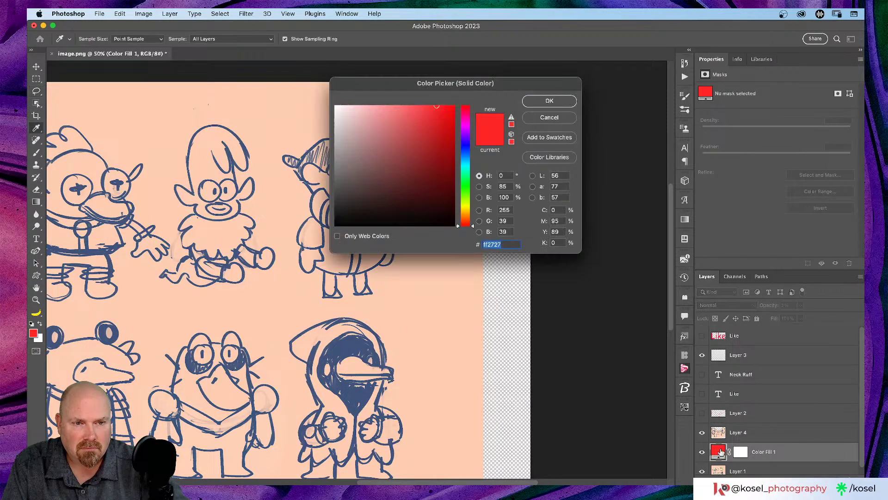
click(450, 295)
click(549, 101)
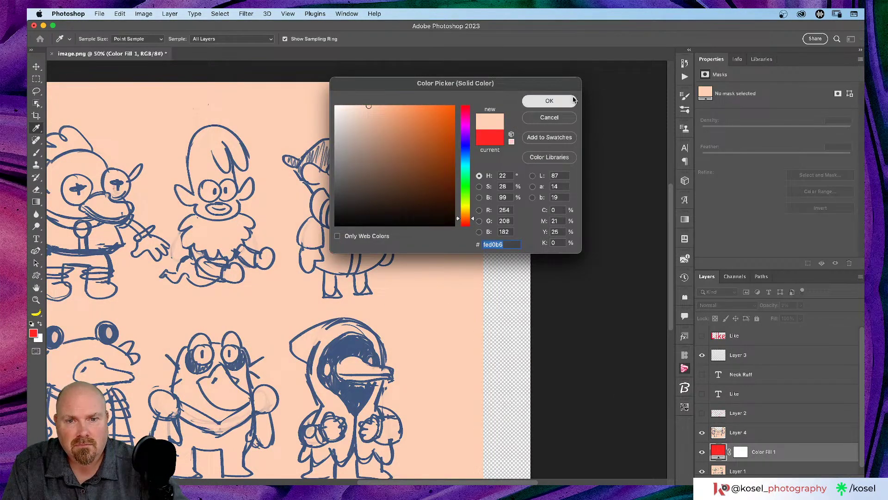
scroll(791, 418, down, 1)
drag(791, 446, 789, 469)
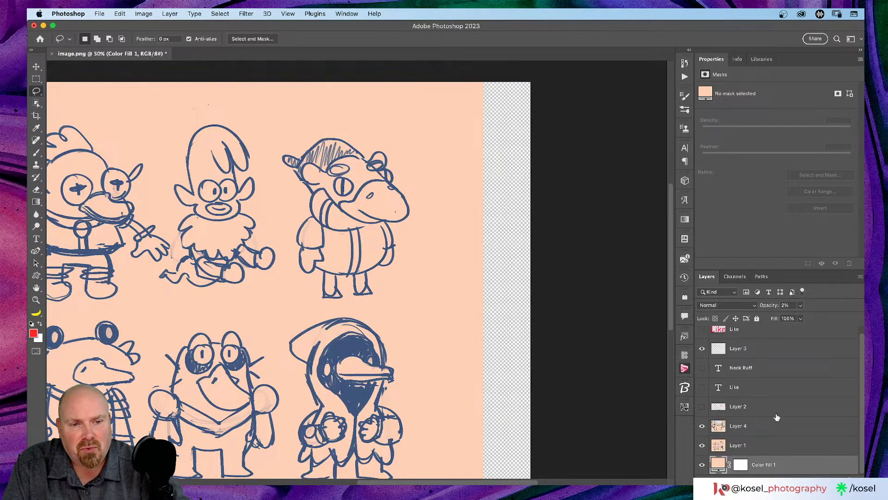
Convert the peach fill layer beneath Layer 1 to a Smart Object.
click(740, 464)
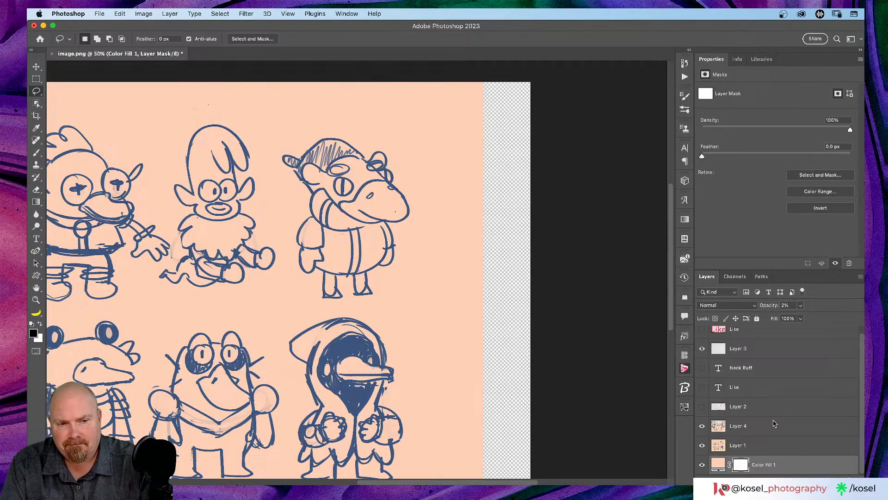
key(super+alt+s)
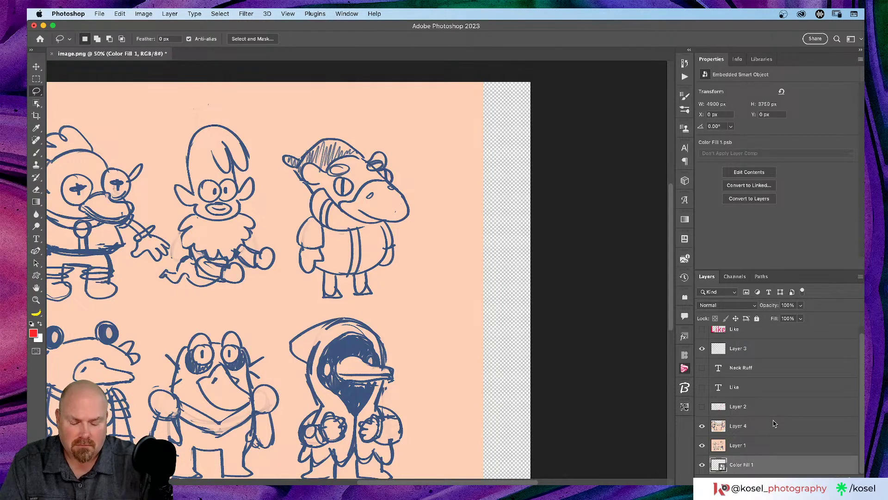
key(super+t)
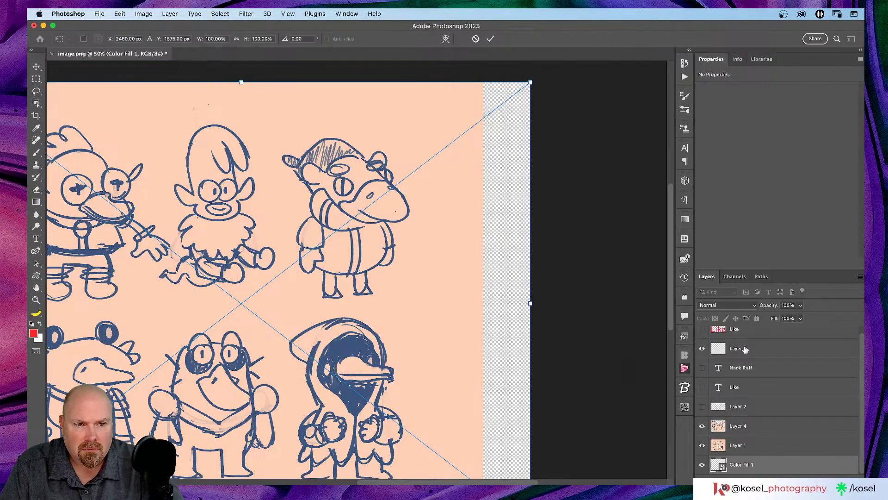
key(Return)
double_click(767, 468)
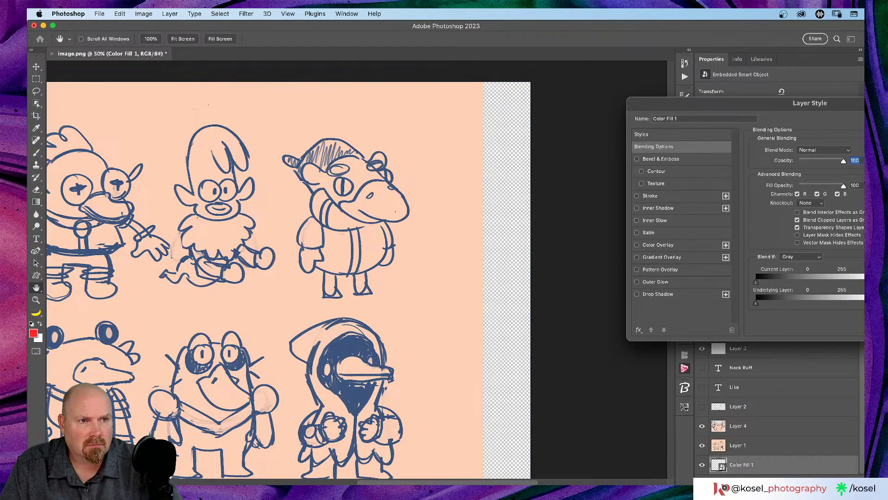
key(Escape)
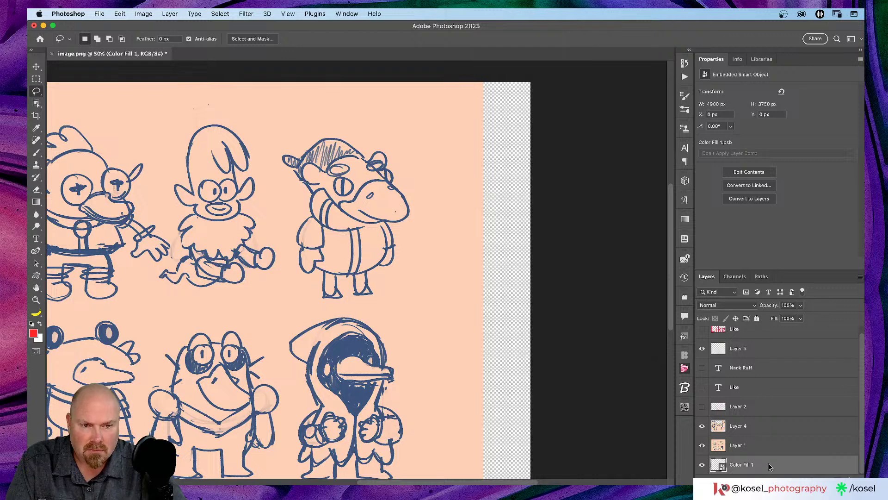
Undo the smart object conversion of the Color Fill 1 layer and set its opacity to 100%.
key(ctrl+z)
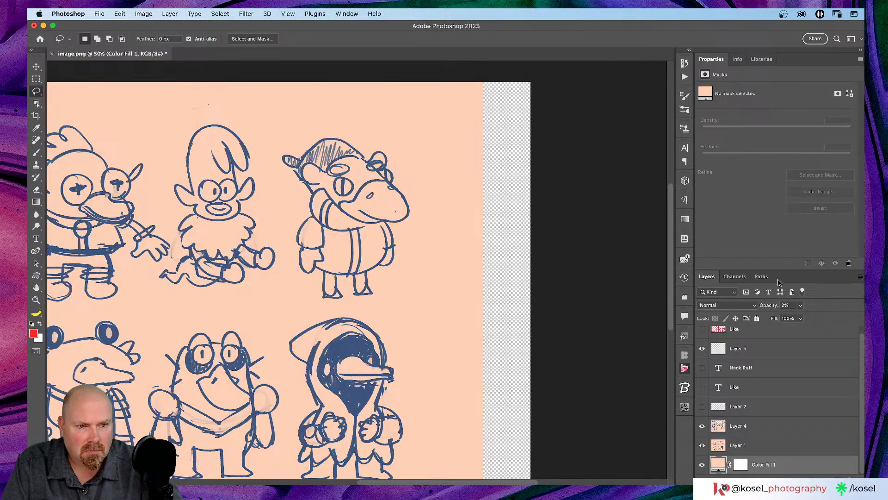
drag(768, 308, 862, 303)
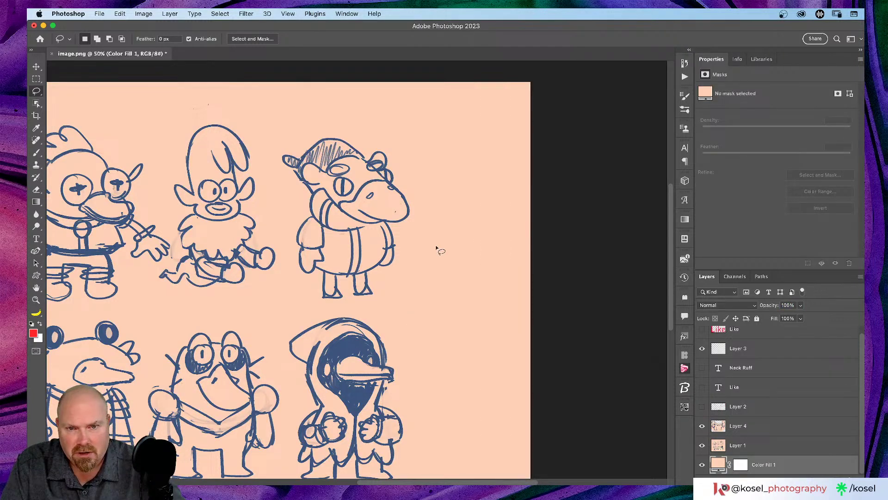
scroll(443, 246, down, 5)
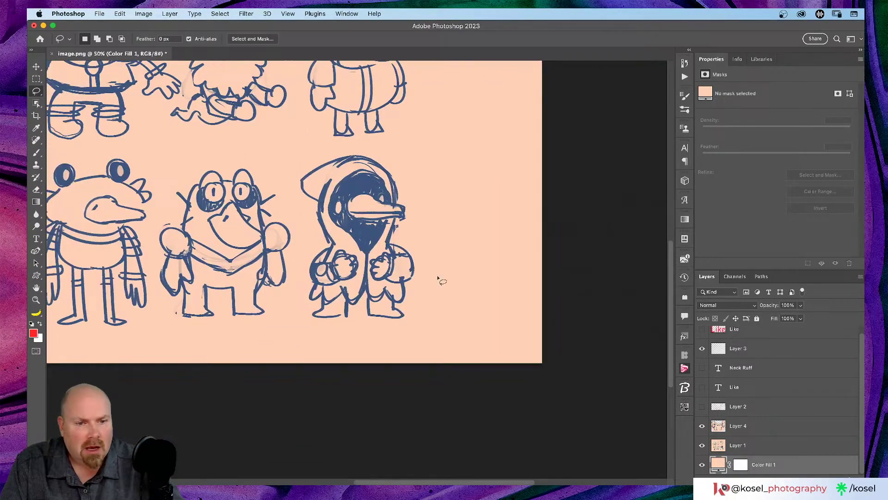
Move the copied body on Layer 4 to the empty area beside the hooded character and scale it to about 61%.
click(779, 430)
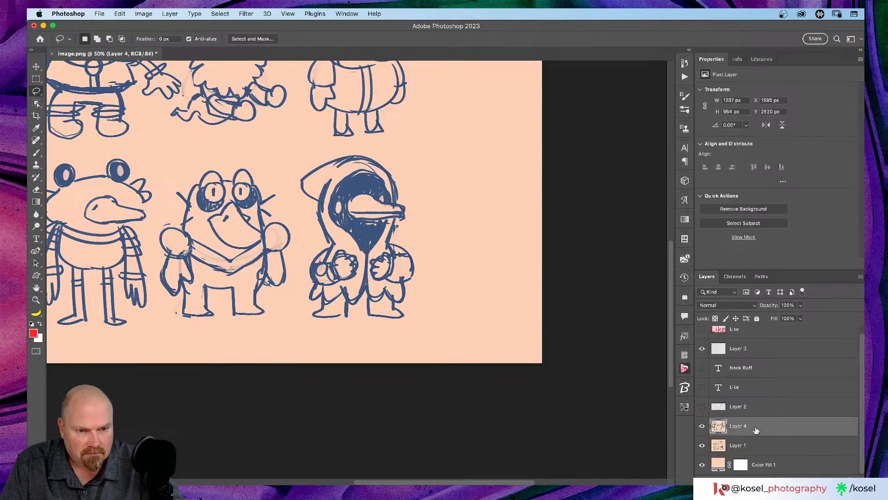
key(v)
mouse_move(238, 273)
mouse_down()
mouse_move(461, 213)
mouse_move(484, 229)
mouse_move(478, 171)
mouse_move(488, 191)
mouse_up()
key(super+t)
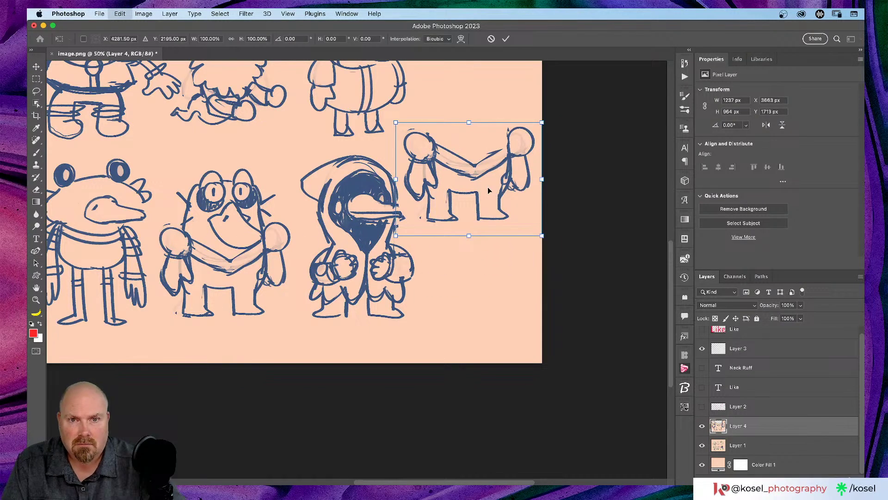
drag(541, 122, 488, 172)
drag(463, 210, 499, 213)
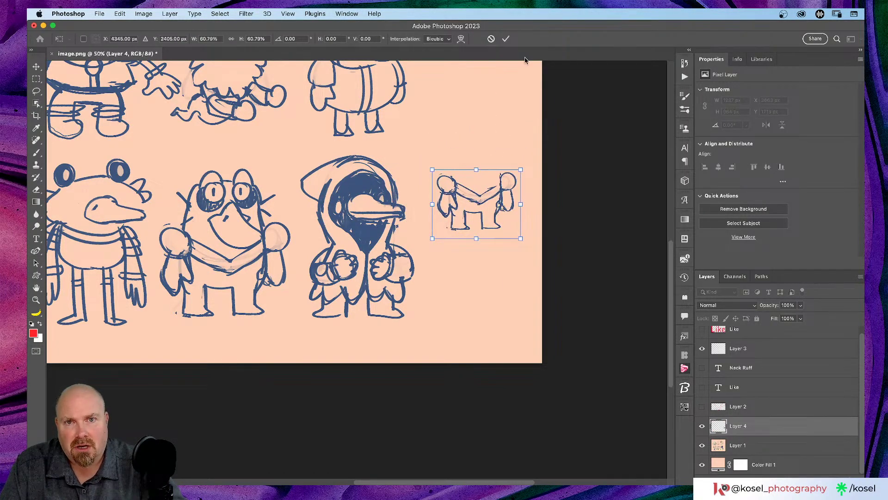
click(506, 39)
Lasso the head of the upper-left character on Layer 1 and copy the selection to a new layer.
scroll(545, 200, up, 5)
scroll(546, 201, right, 2)
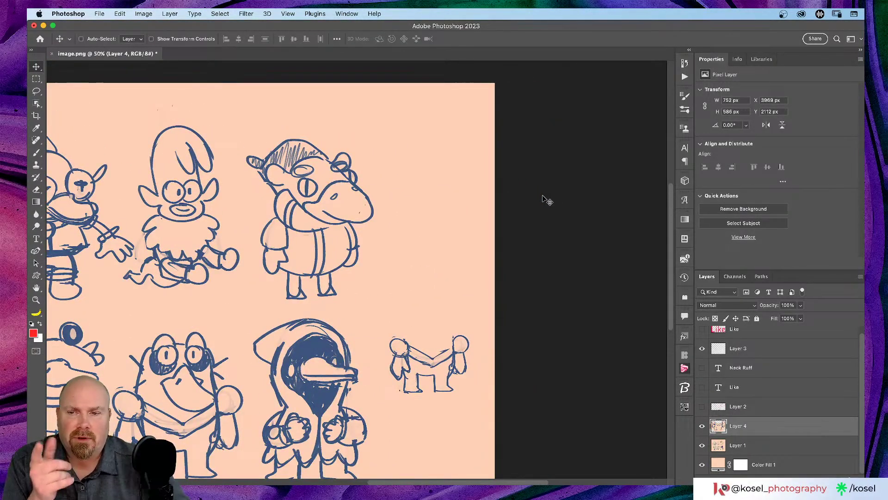
scroll(477, 180, left, 6)
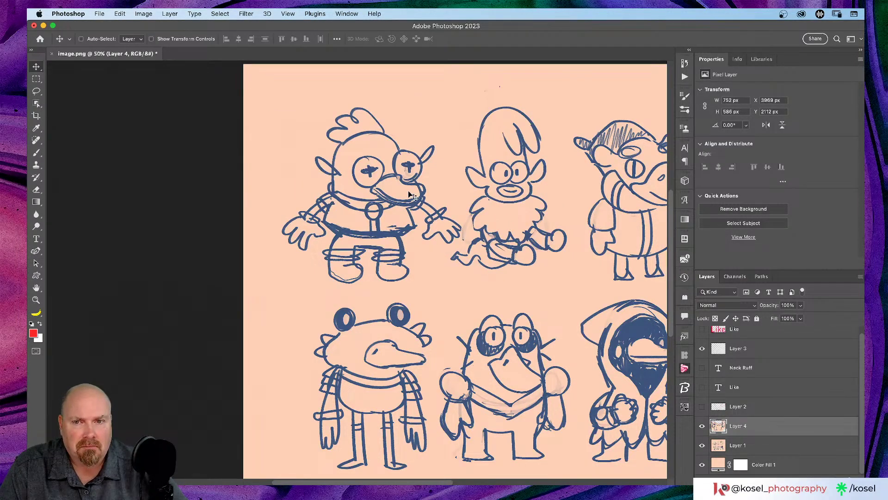
scroll(408, 191, right, 6)
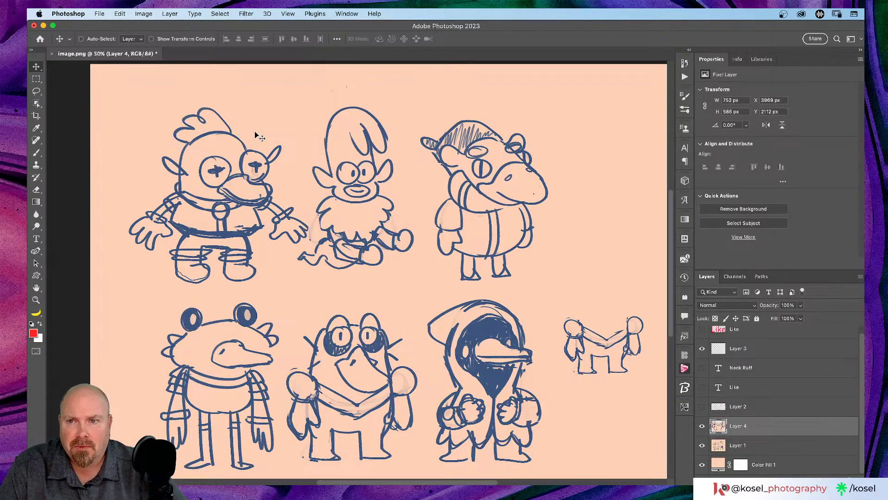
click(36, 91)
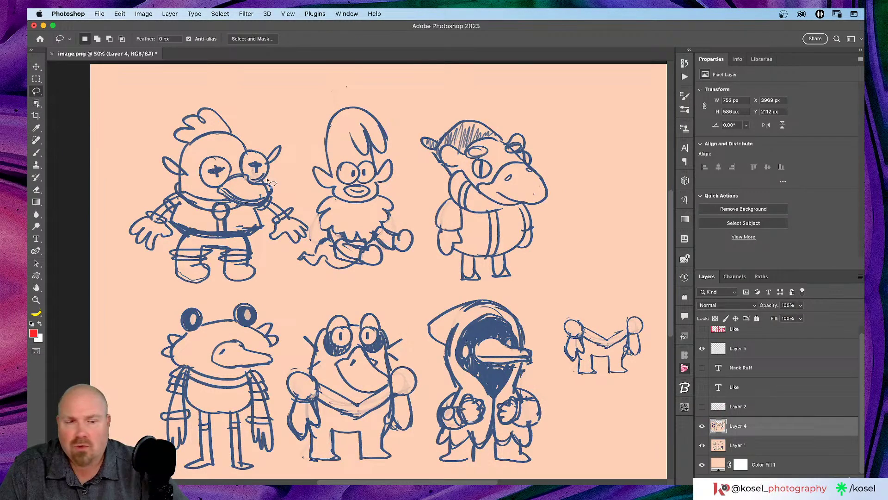
click(767, 449)
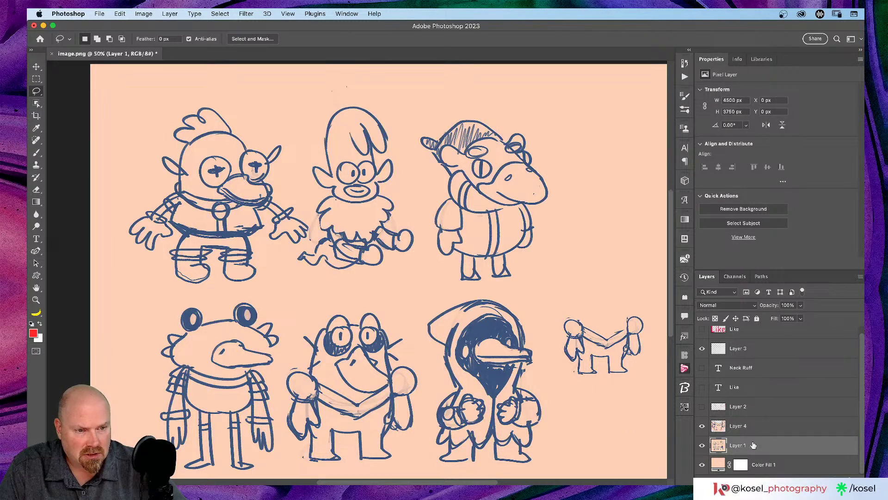
mouse_move(242, 135)
mouse_down()
mouse_move(198, 133)
mouse_move(175, 159)
mouse_move(158, 159)
mouse_move(181, 195)
mouse_move(218, 221)
mouse_move(275, 196)
mouse_move(274, 167)
mouse_move(293, 144)
mouse_move(284, 131)
mouse_move(257, 140)
mouse_move(226, 127)
mouse_up()
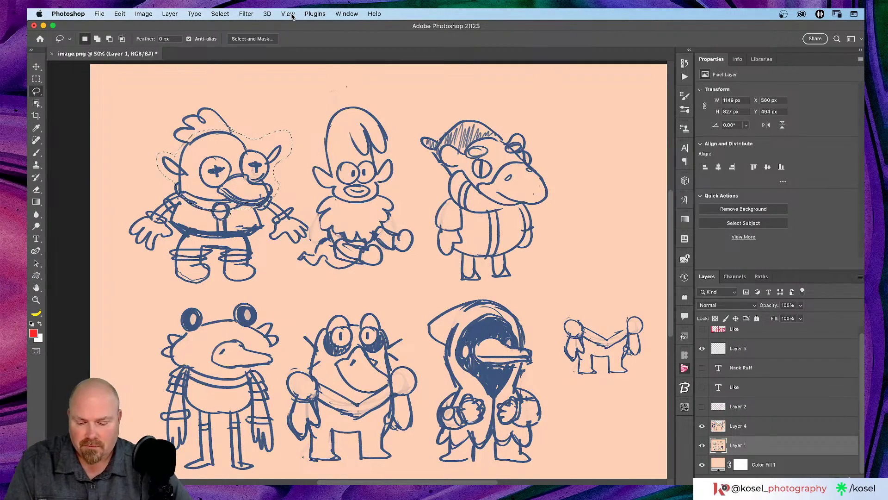
key(super+j)
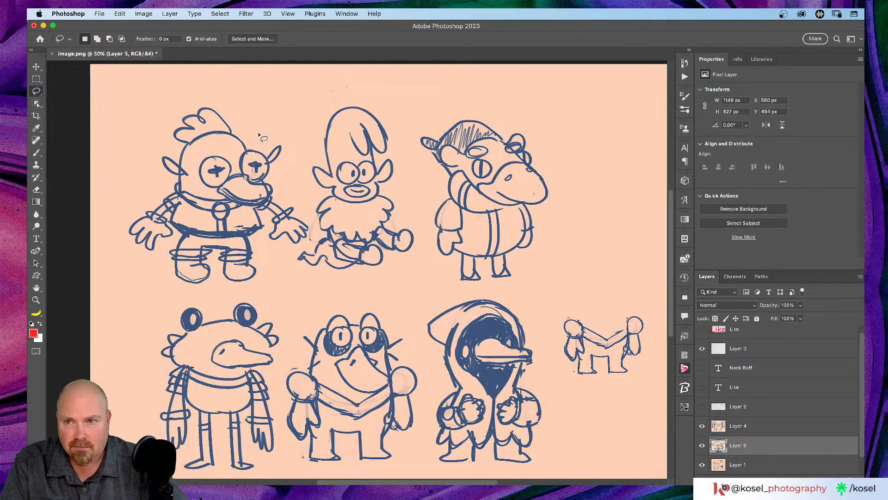
Place the copied head on top of the small body and scale it to about 77%.
key(v)
drag(230, 160, 611, 260)
key(super+t)
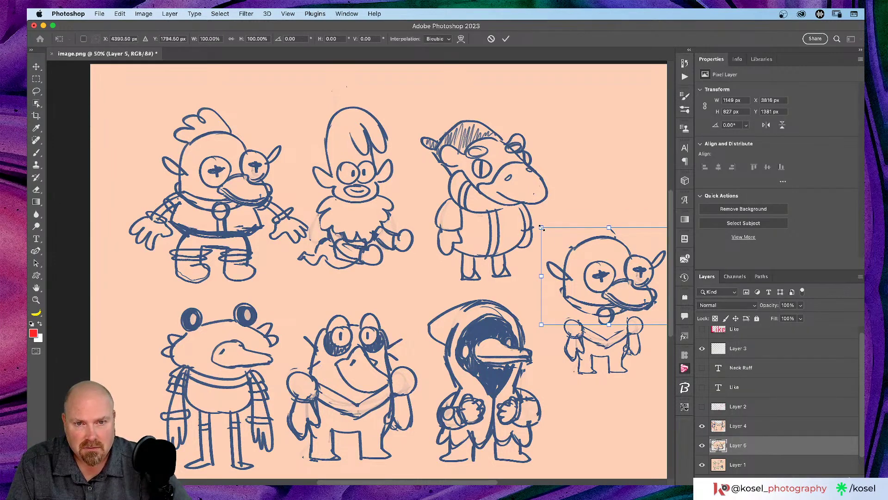
drag(541, 227, 572, 250)
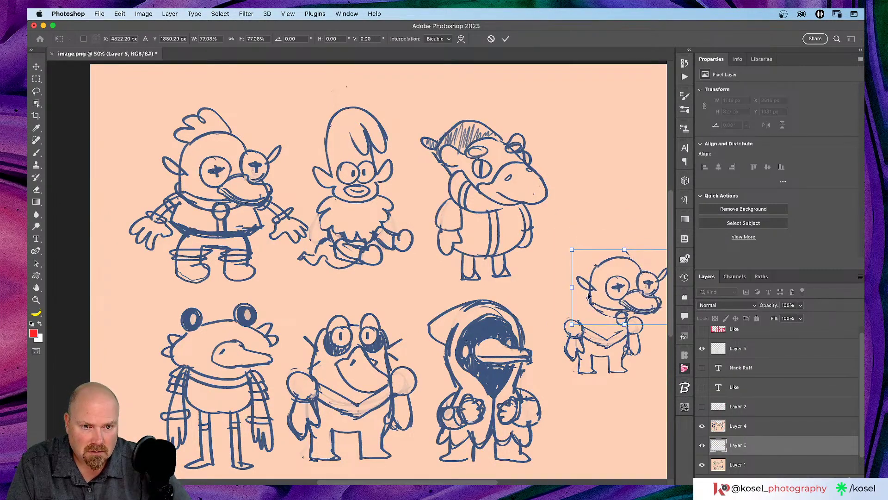
scroll(603, 290, right, 3)
drag(566, 296, 550, 309)
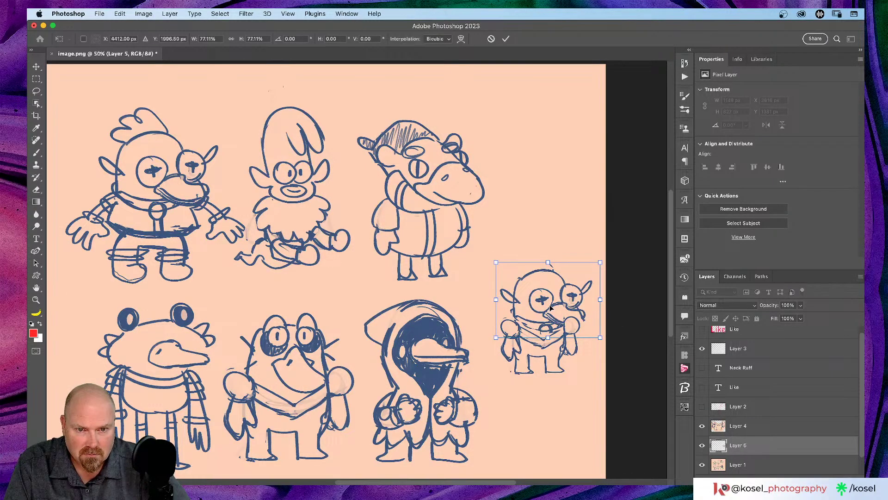
click(505, 39)
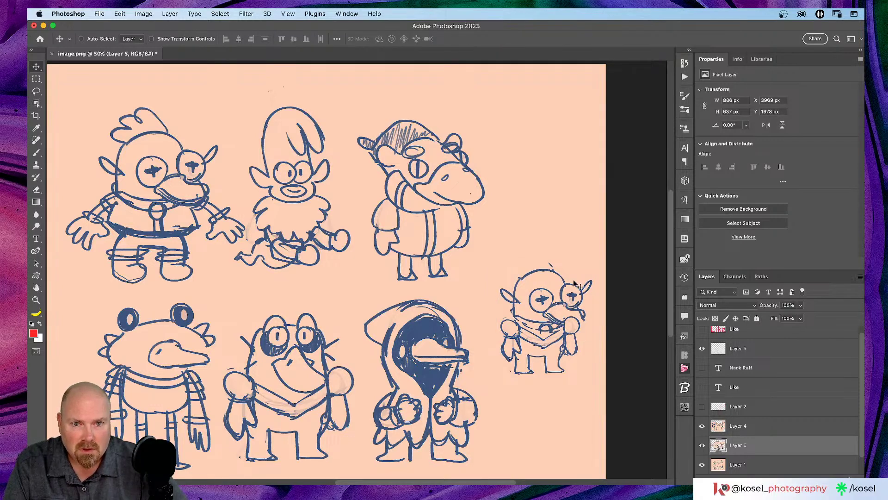
Add a new empty layer and place it directly above Layer 4.
scroll(572, 283, up, 3)
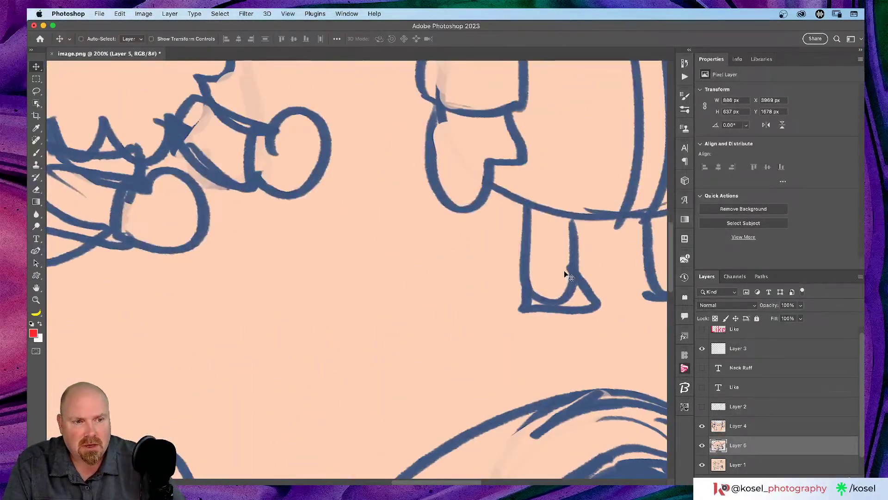
scroll(565, 270, right, 10)
scroll(565, 269, up, 8)
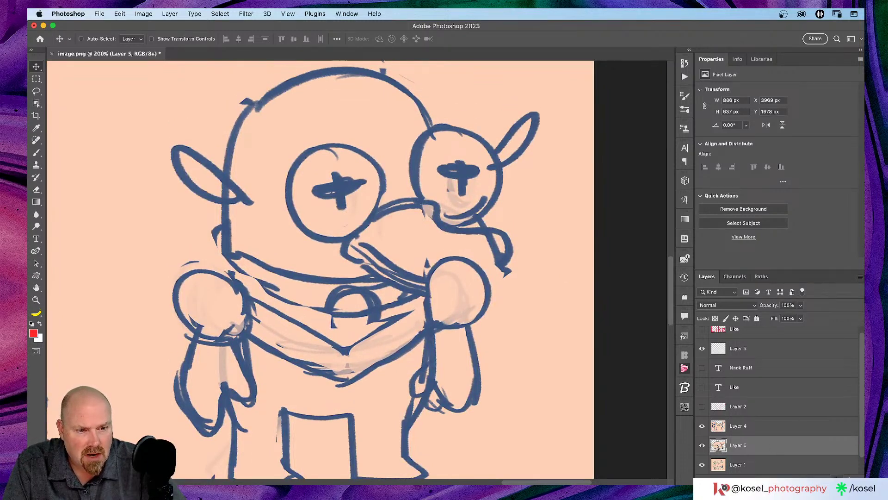
click(836, 479)
drag(754, 445, 752, 418)
Paint the missing lower outline of the beak and the shoulder edge beneath it in blue sampled from the sketch lines.
key(b)
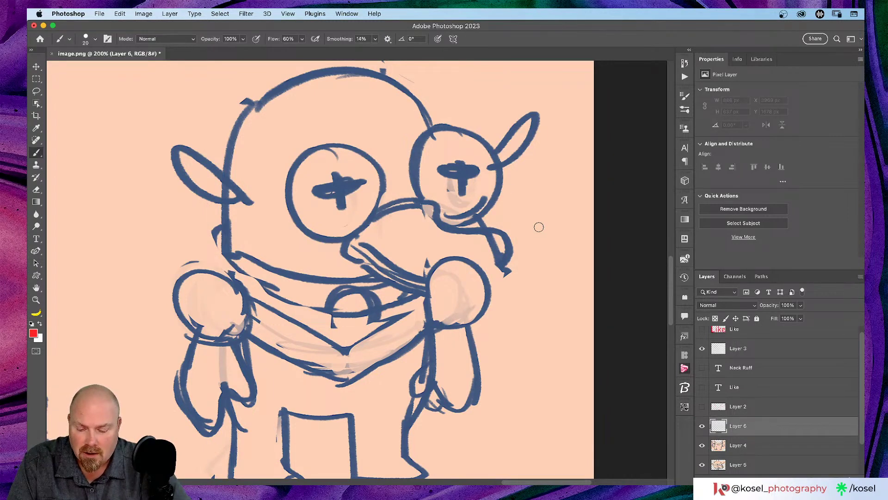
alt+click(505, 233)
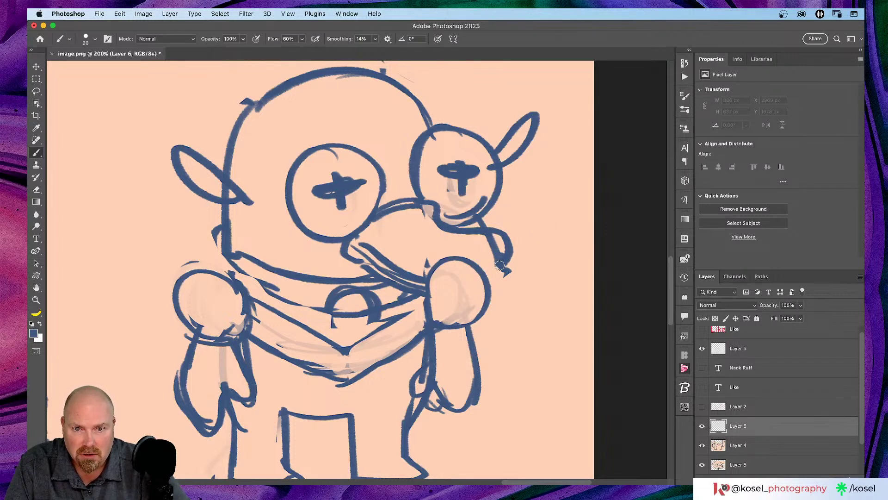
mouse_move(499, 263)
mouse_down()
mouse_move(506, 248)
mouse_move(509, 264)
mouse_move(491, 276)
mouse_move(421, 284)
mouse_up()
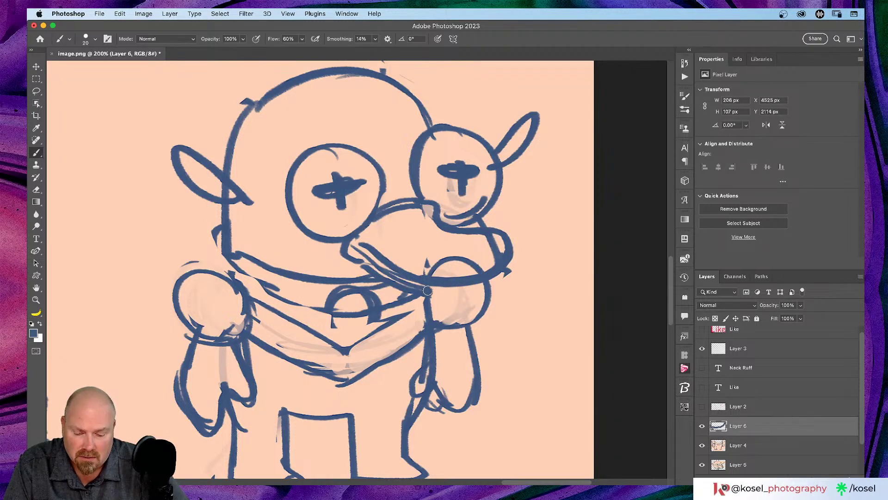
key(bracketleft)
key(bracketleft)
drag(436, 293, 479, 287)
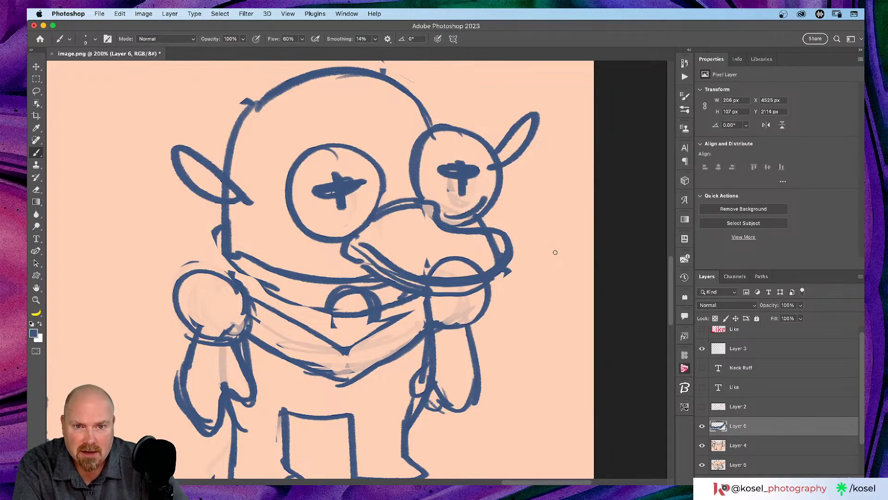
Paint over the shoulder lines inside the beak with the sampled peach background colour, using a 25 px brush.
alt+click(532, 347)
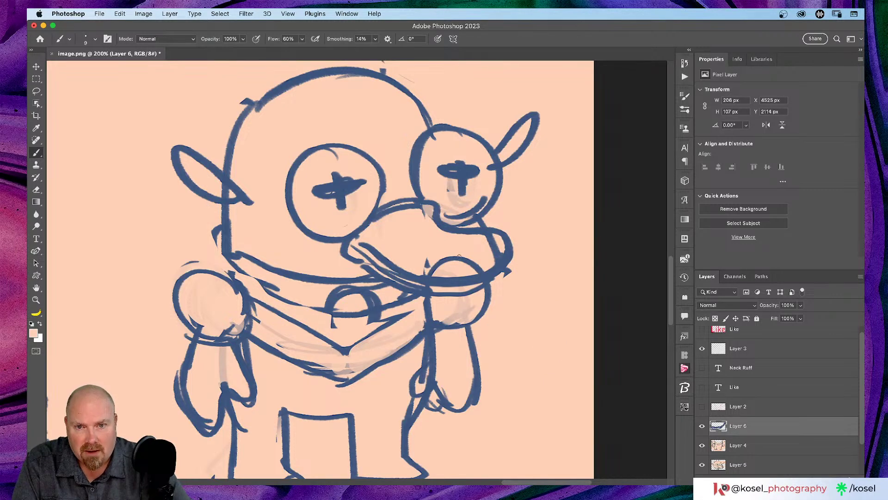
key(bracketright)
key(bracketright)
key(bracketright)
key(bracketright)
mouse_move(460, 255)
mouse_down()
mouse_move(426, 262)
mouse_move(440, 270)
mouse_move(486, 254)
mouse_move(459, 267)
mouse_move(462, 260)
mouse_move(483, 263)
mouse_move(475, 269)
mouse_move(487, 238)
mouse_move(498, 251)
mouse_move(492, 262)
mouse_up()
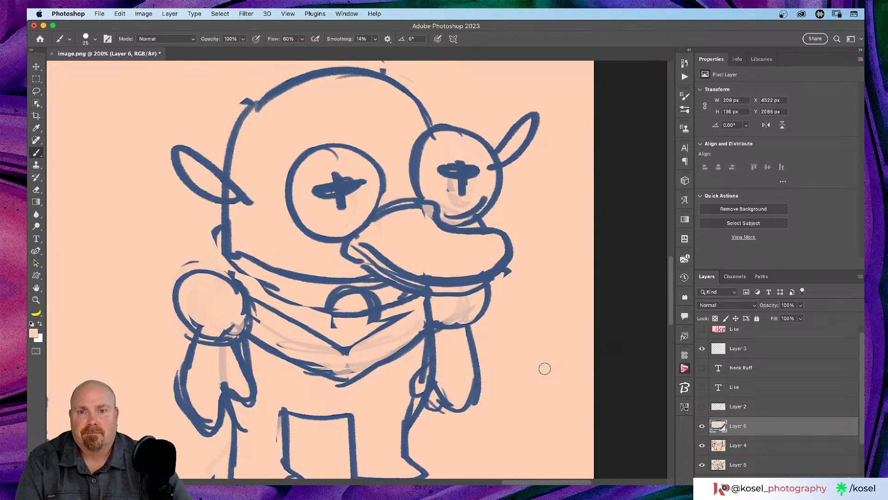
Reorder Layer 5 with the head above Layer 4, and toggle its visibility to check the overlap.
key(super+minus)
key(super+minus)
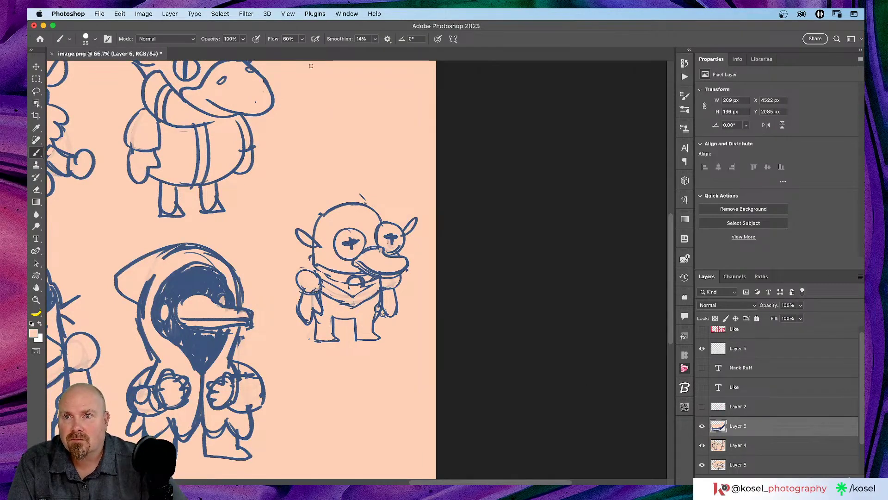
scroll(477, 177, left, 3)
scroll(477, 175, up, 3)
scroll(477, 176, left, 3)
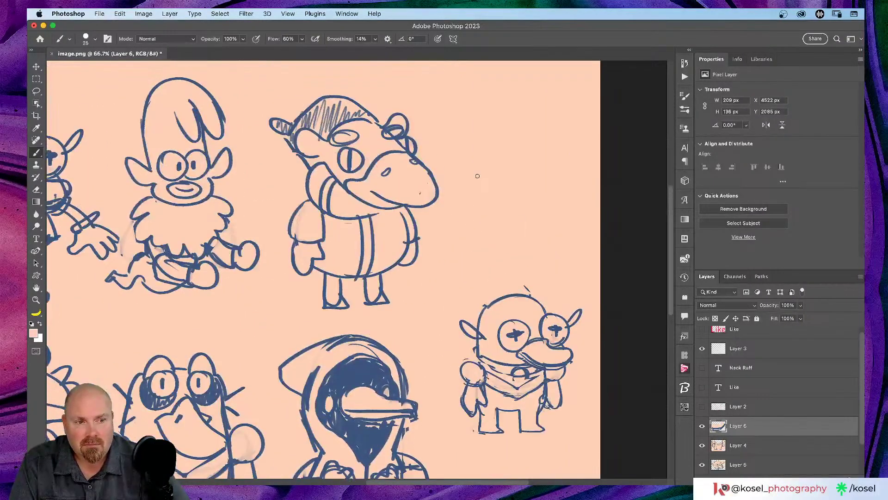
scroll(200, 176, left, 2)
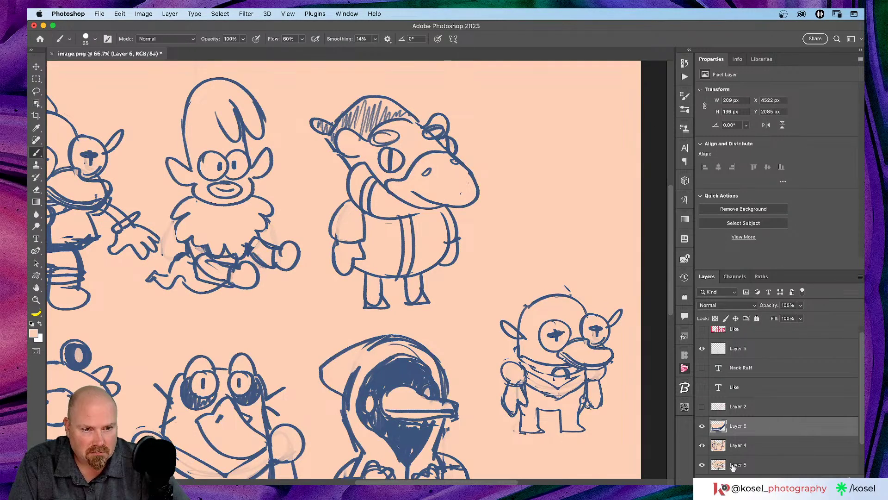
click(760, 465)
click(762, 429)
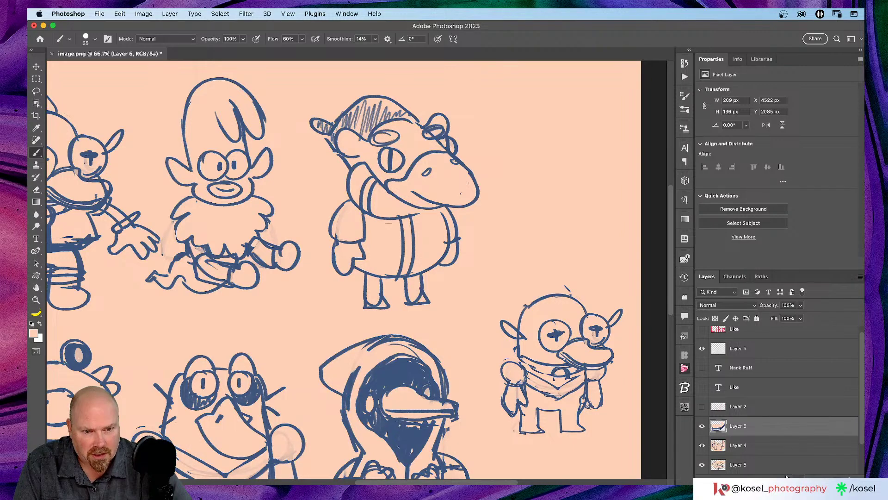
drag(775, 469, 764, 444)
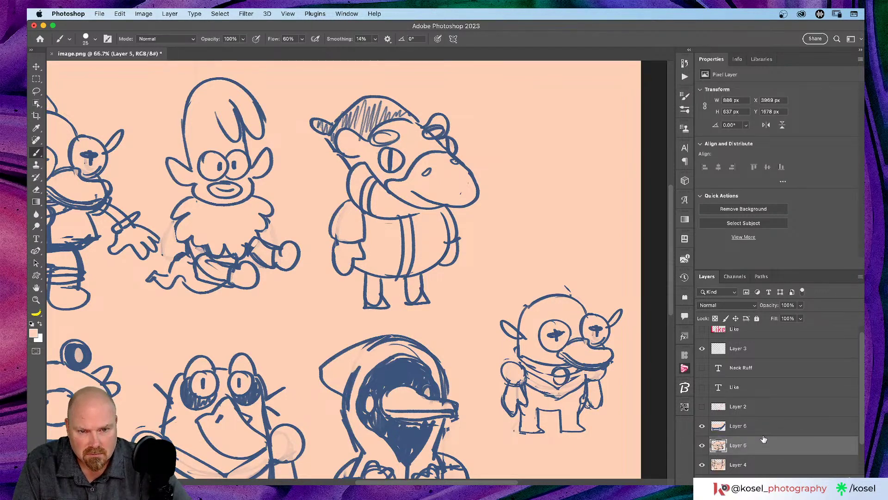
click(702, 445)
click(703, 444)
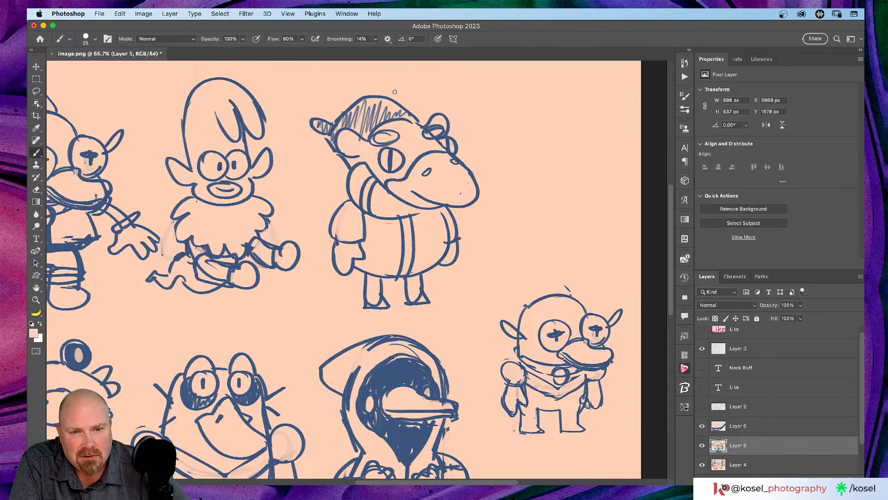
scroll(395, 92, down, 2)
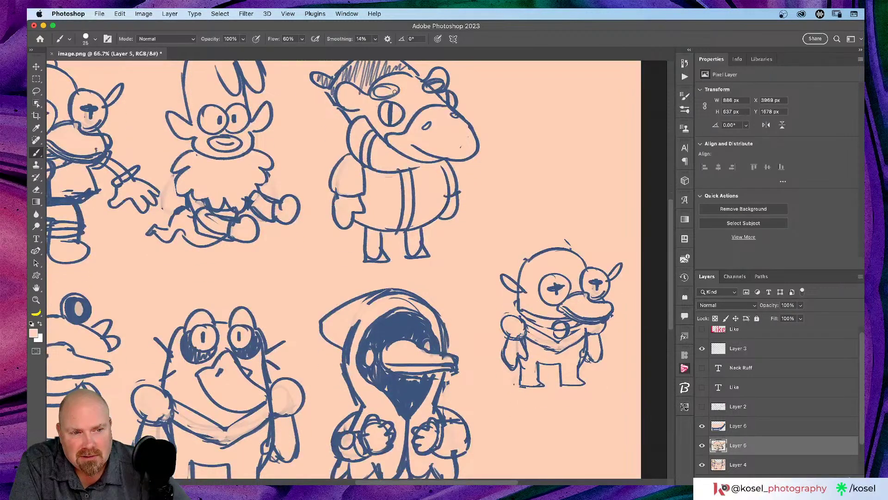
scroll(395, 91, right, 2)
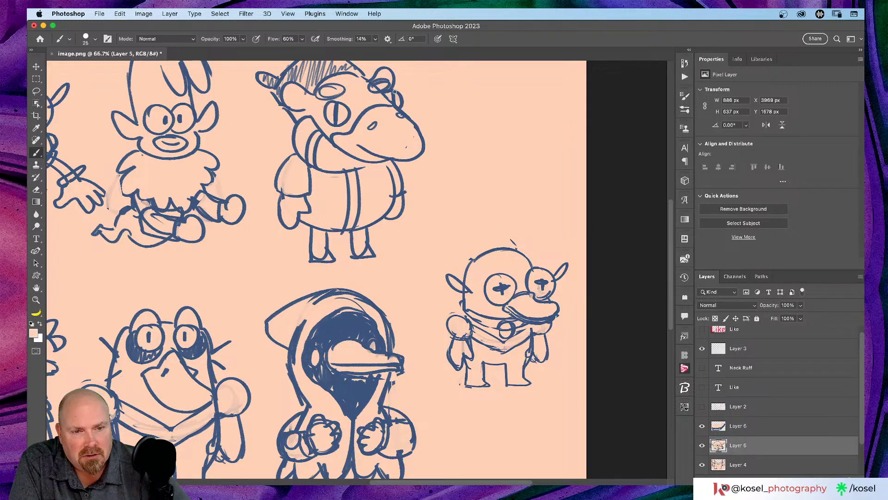
scroll(394, 91, left, 4)
scroll(395, 92, up, 2)
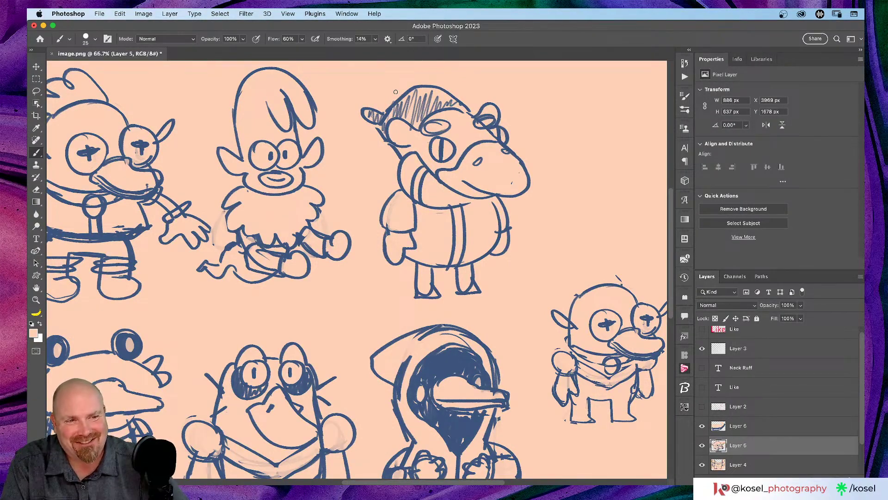
scroll(396, 91, right, 3)
scroll(395, 91, up, 2)
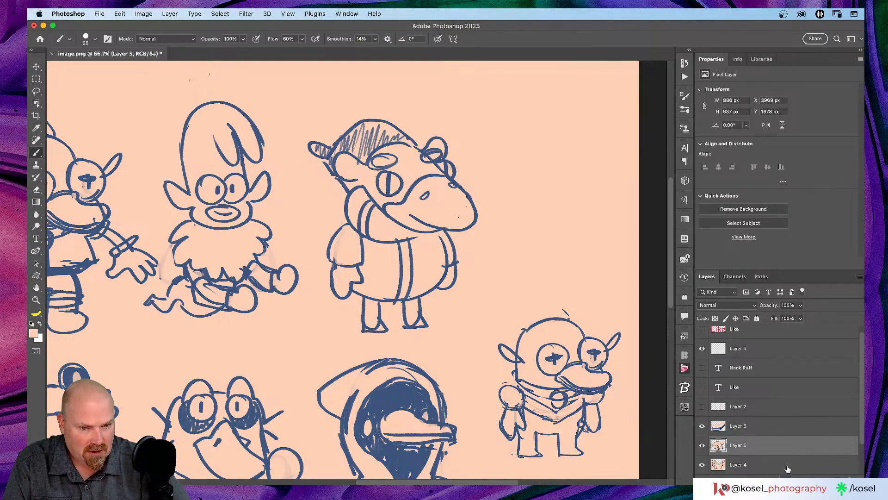
On Layer 1, lasso the hatched hair with its ponytail and ear on the upper-right character and copy it to a new layer.
scroll(781, 447, down, 2)
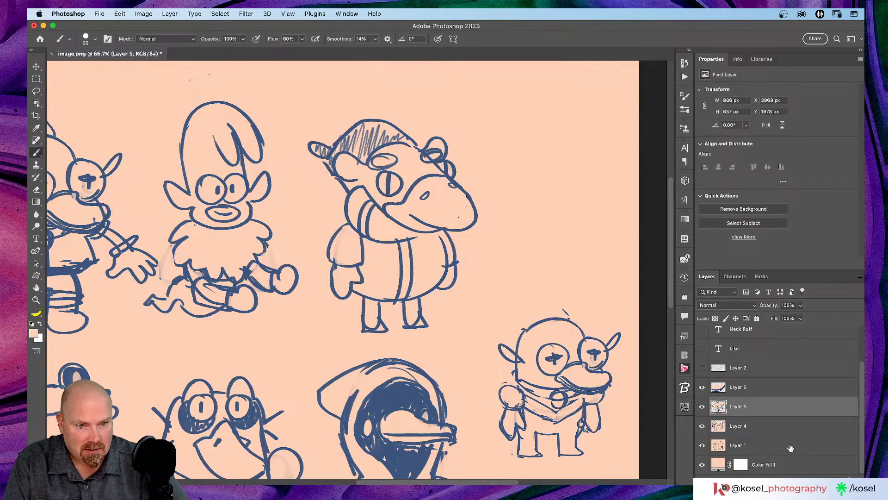
click(790, 447)
click(36, 91)
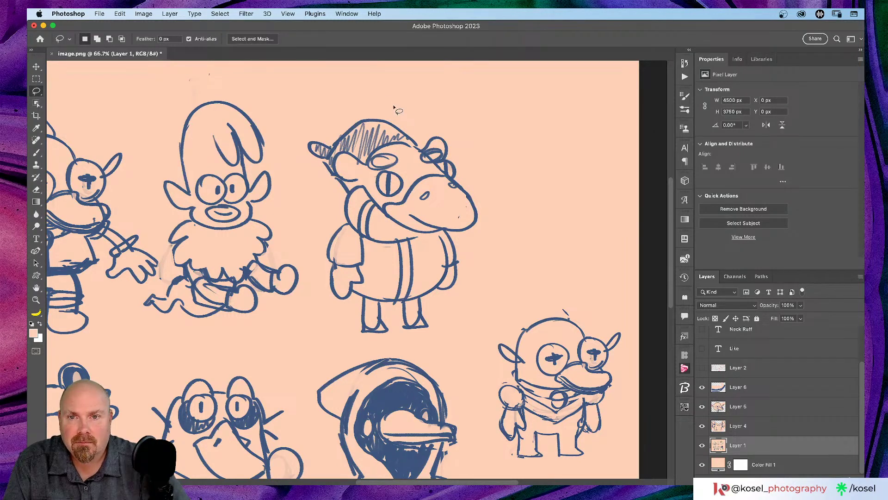
mouse_move(420, 146)
mouse_down()
mouse_move(414, 127)
mouse_move(374, 113)
mouse_move(341, 114)
mouse_move(303, 139)
mouse_move(302, 154)
mouse_move(335, 182)
mouse_move(379, 151)
mouse_move(419, 149)
mouse_up()
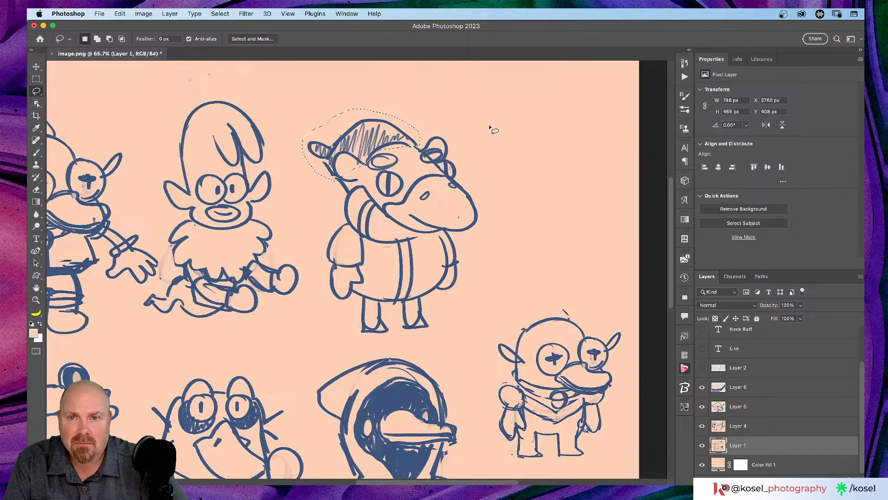
key(super+j)
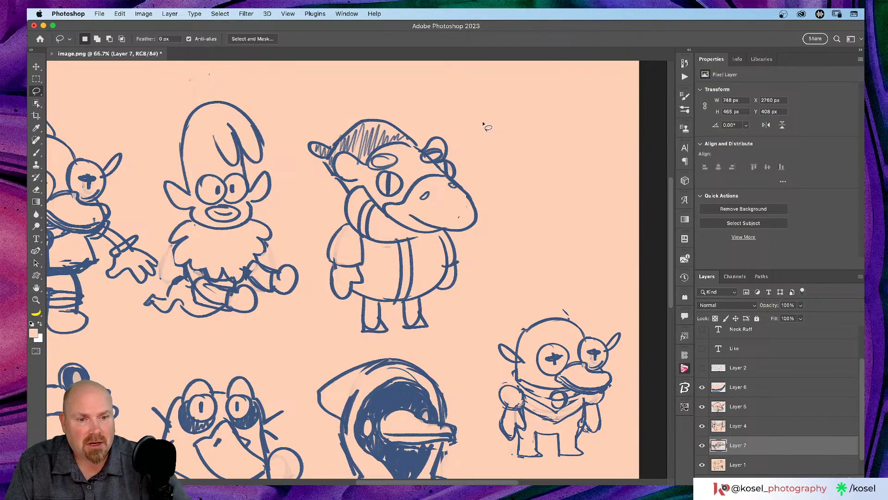
Move the copied hair above the new character's head and reorder Layer 7 directly above Layer 5.
key(v)
drag(373, 138, 525, 296)
drag(788, 447, 781, 401)
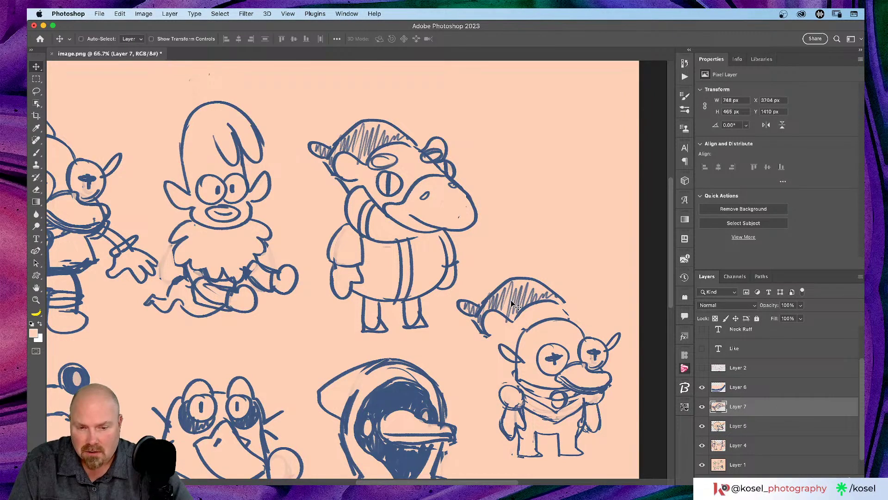
Add a new empty layer, place it directly above Layer 7 and clip it to Layer 7.
click(778, 370)
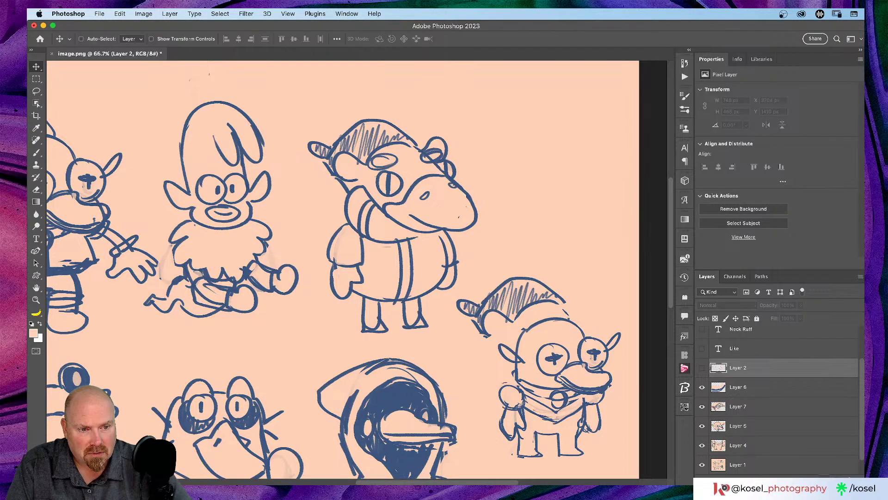
key(super+alt+shift+n)
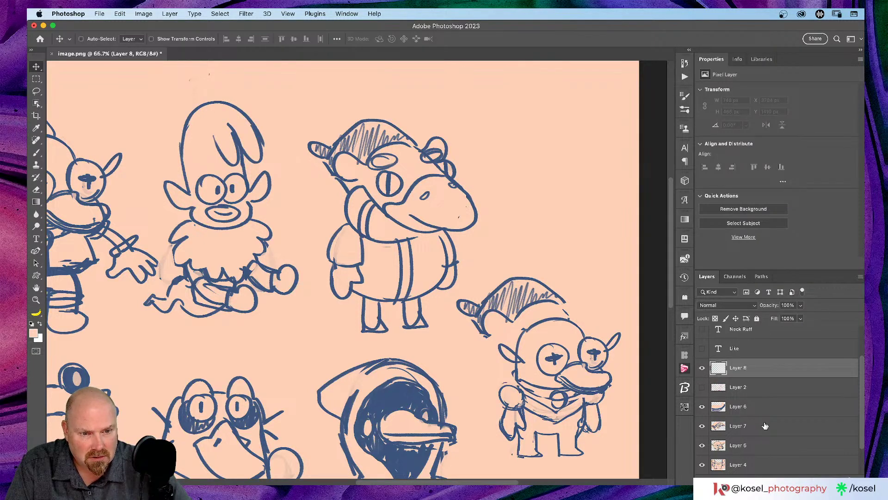
drag(772, 366, 767, 412)
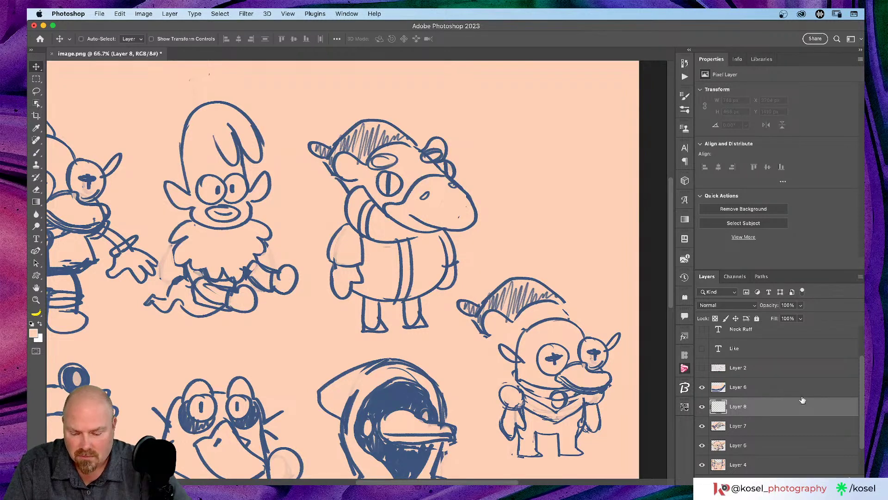
alt+click(766, 415)
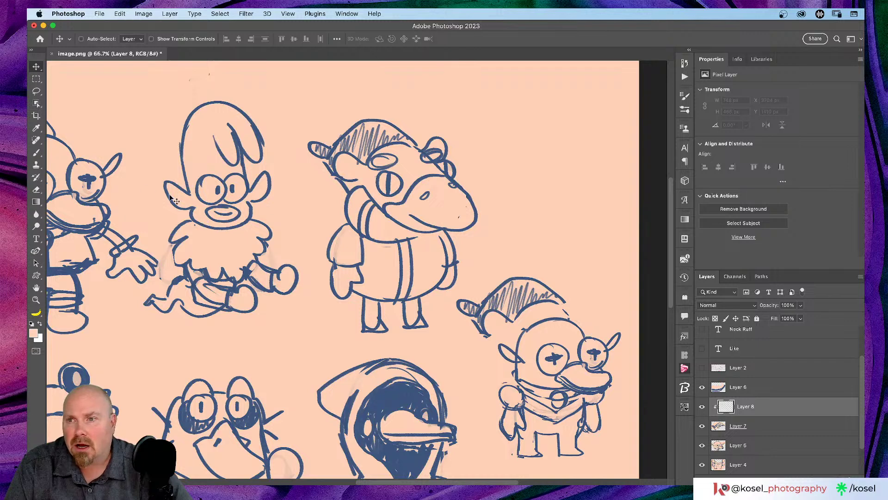
Paint over the copied ear lines below the hair in peach on the clipped layer, enlarging the brush to 40 px.
key(b)
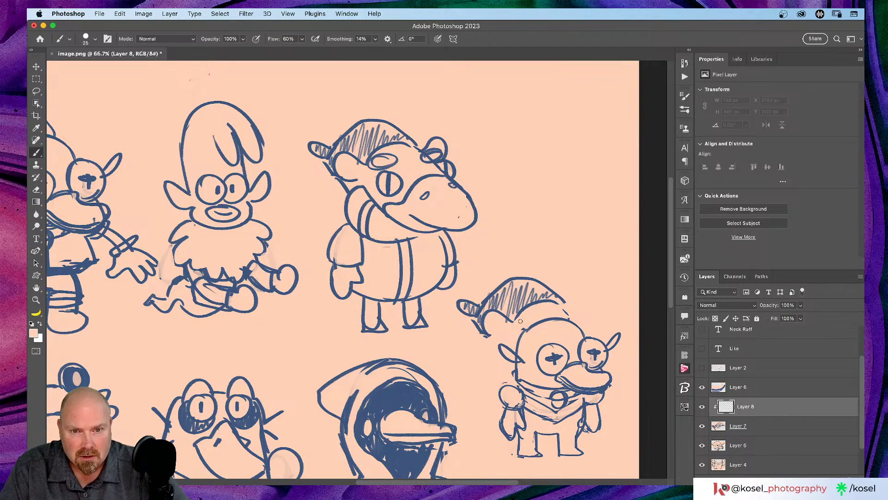
mouse_move(507, 319)
mouse_down()
mouse_move(486, 313)
mouse_move(486, 334)
mouse_up()
key(bracketright)
key(bracketright)
key(bracketright)
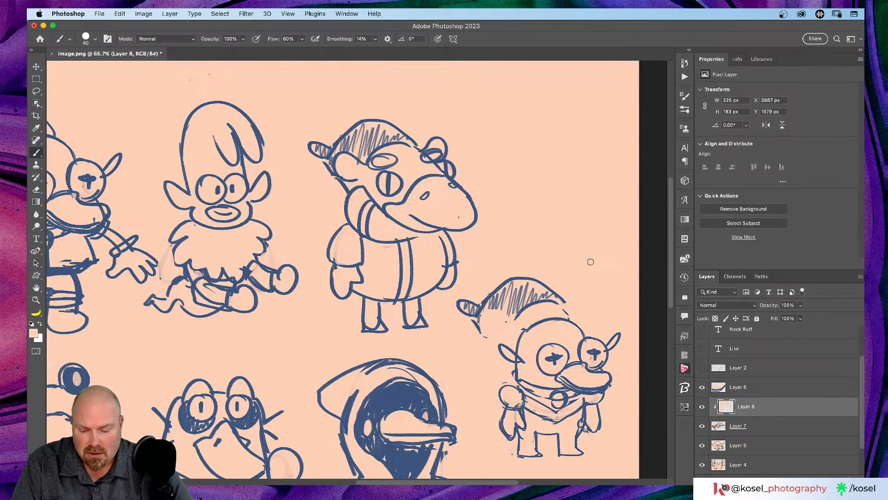
key(v)
drag(511, 293, 519, 315)
key(super+z)
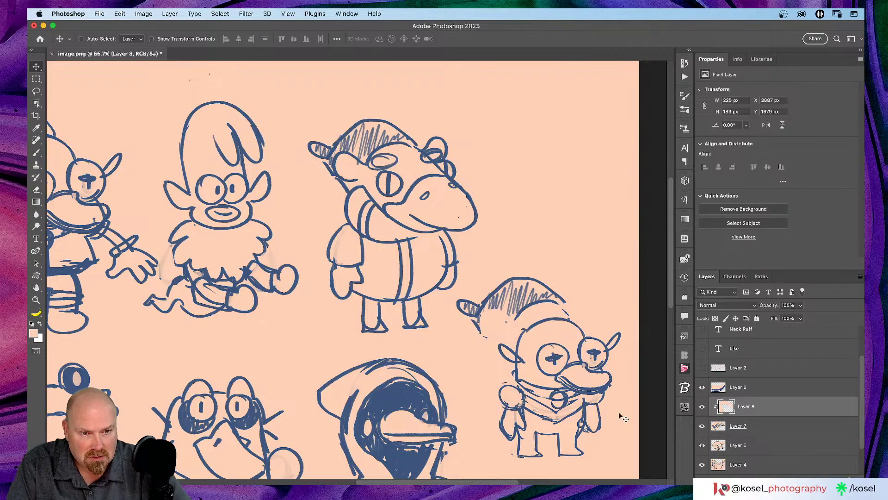
Move Layer 7's hair down onto the new character's head, and shift Layer 8's peach patch back over the leftover ear lines.
click(787, 431)
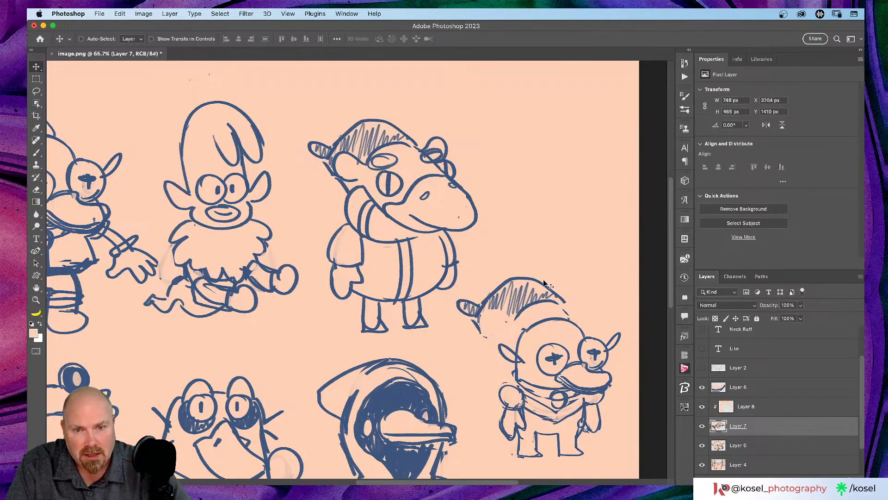
drag(527, 299, 541, 320)
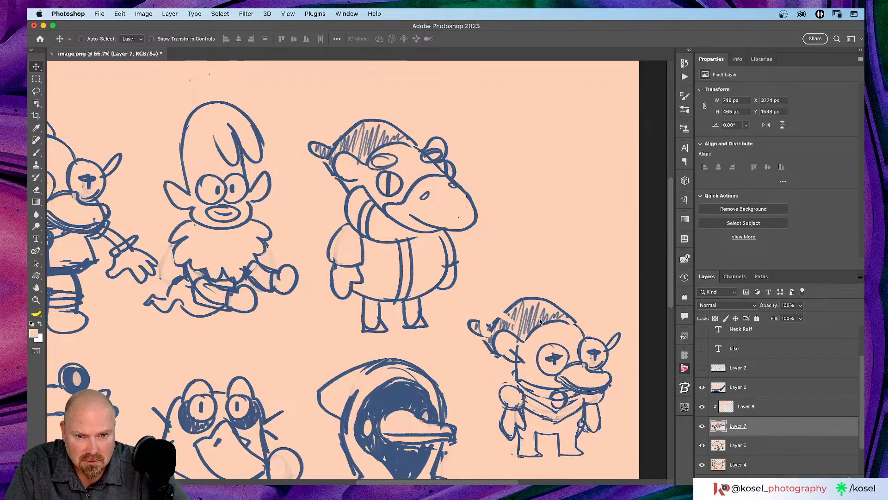
click(770, 410)
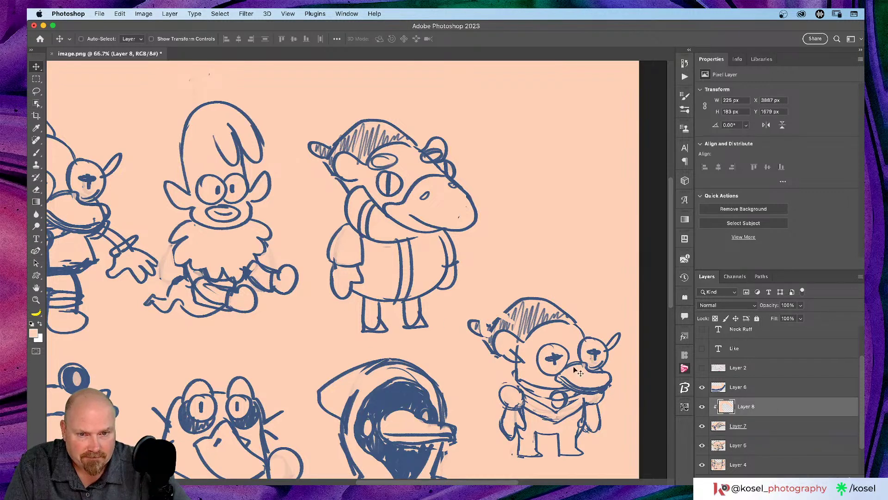
drag(492, 313, 506, 333)
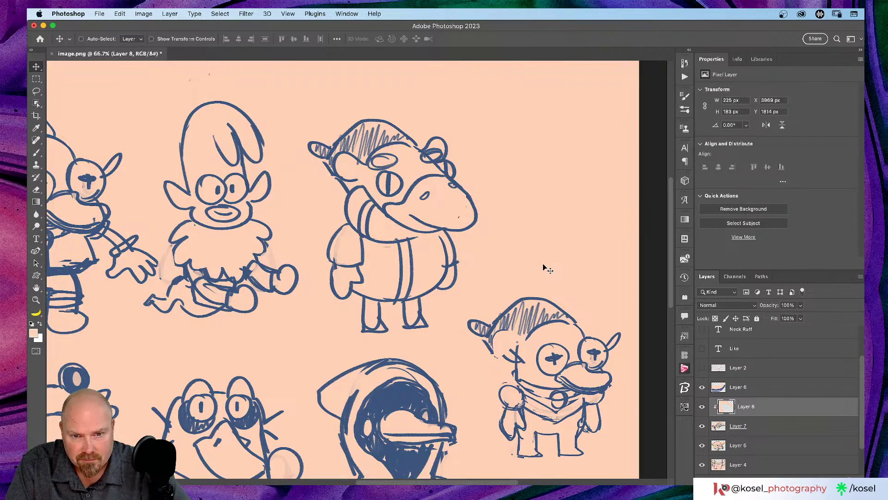
Nudge Layer 8's peach patch slightly up and to the left to fine-tune which copied lines it covers.
key(Up)
key(Up)
key(Up)
key(Up)
key(Up)
key(Up)
key(Left)
key(Left)
key(Left)
key(Left)
key(Left)
key(Left)
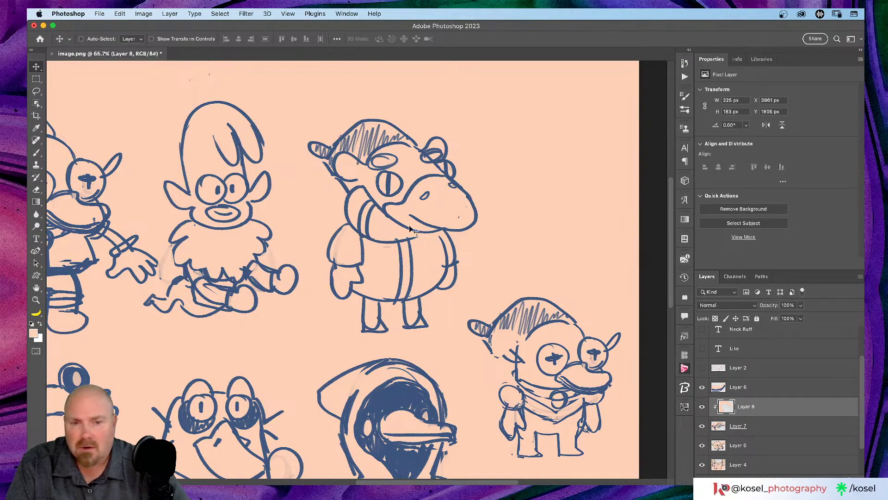
On Layer 6, paint the missing ear and back-of-head outlines in blue sampled from the sketch, using 25 px and 15 px brushes.
click(778, 387)
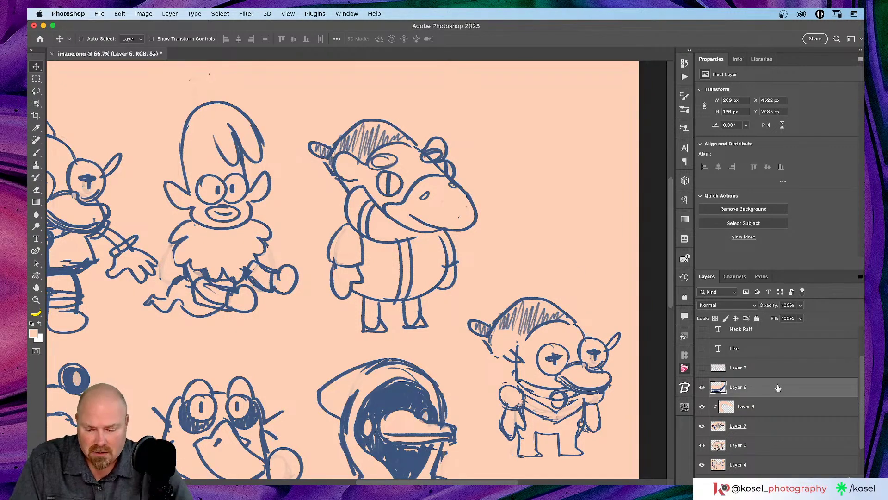
key(b)
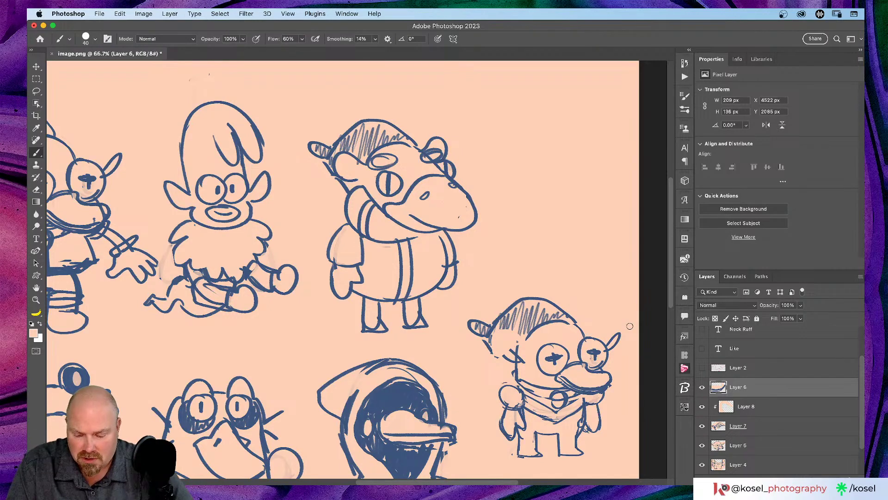
alt+click(544, 323)
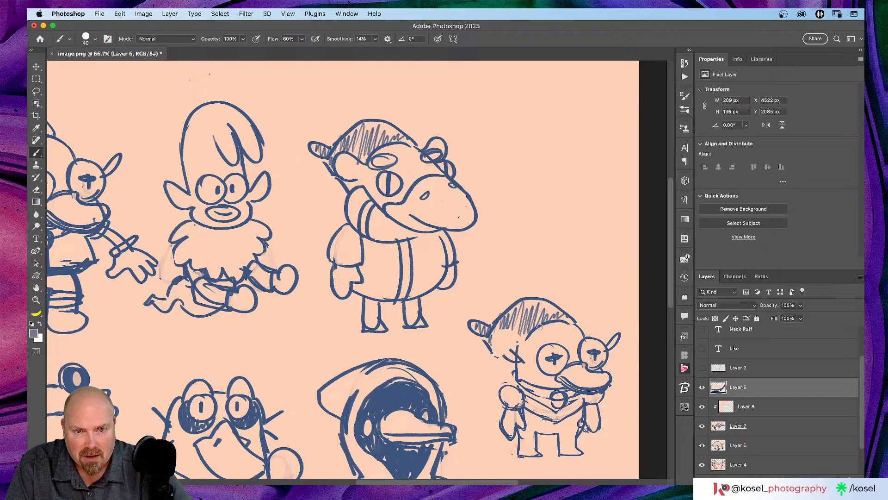
key(bracketleft)
key(bracketleft)
key(bracketleft)
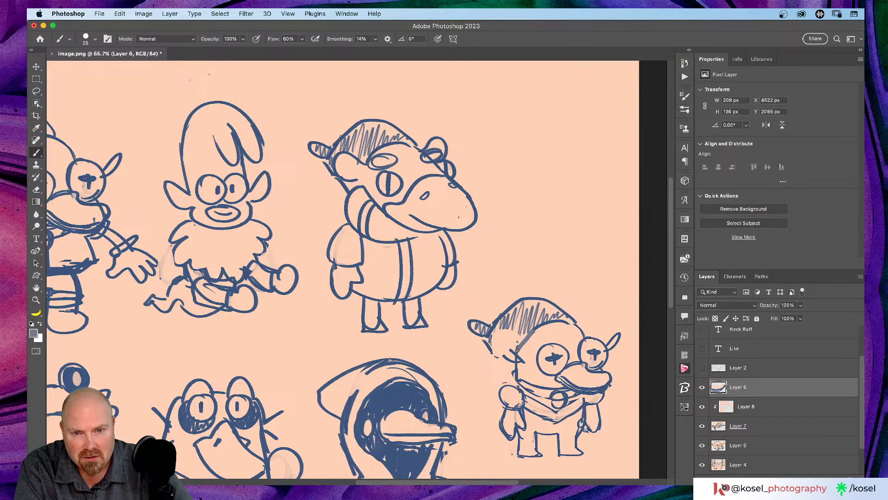
key(super+z)
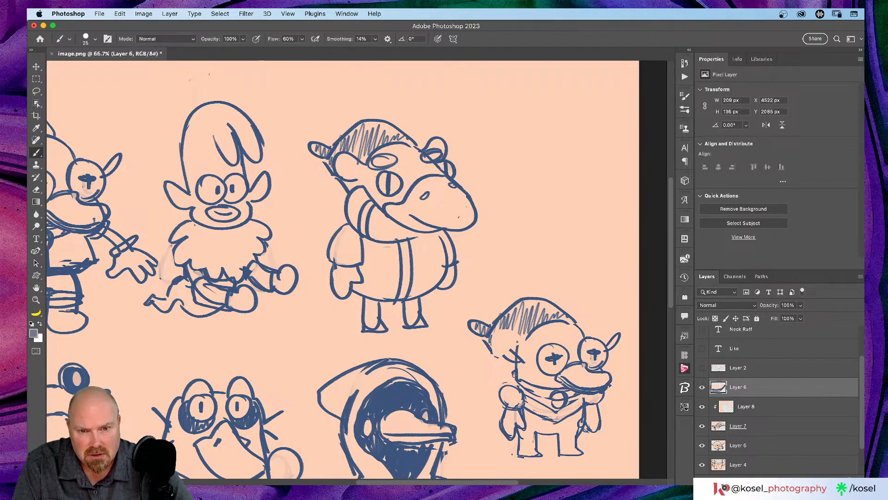
alt+click(517, 363)
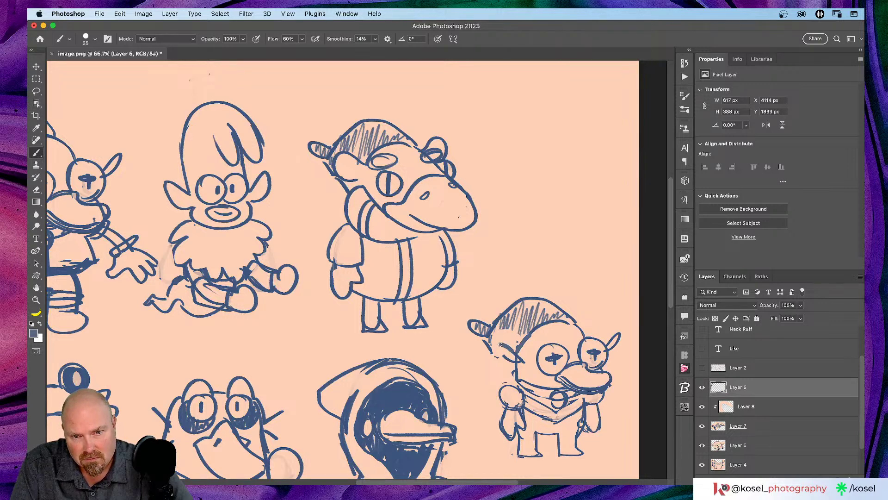
key(bracketleft)
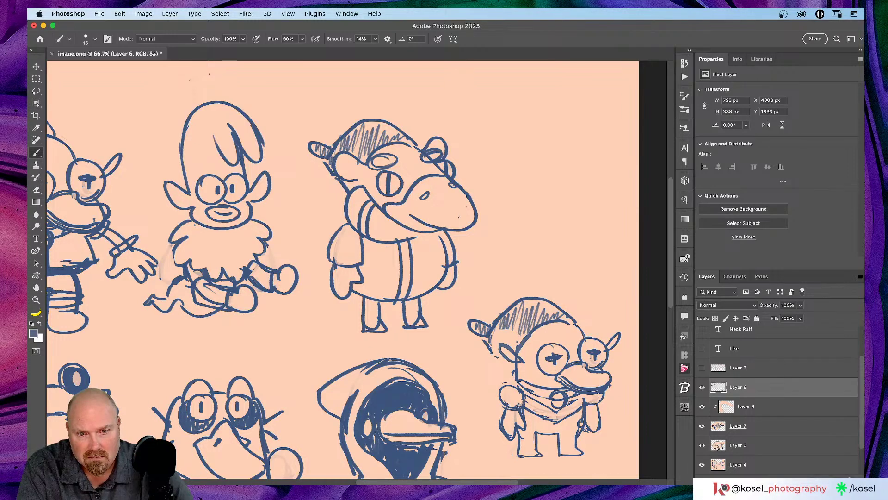
drag(483, 353, 501, 368)
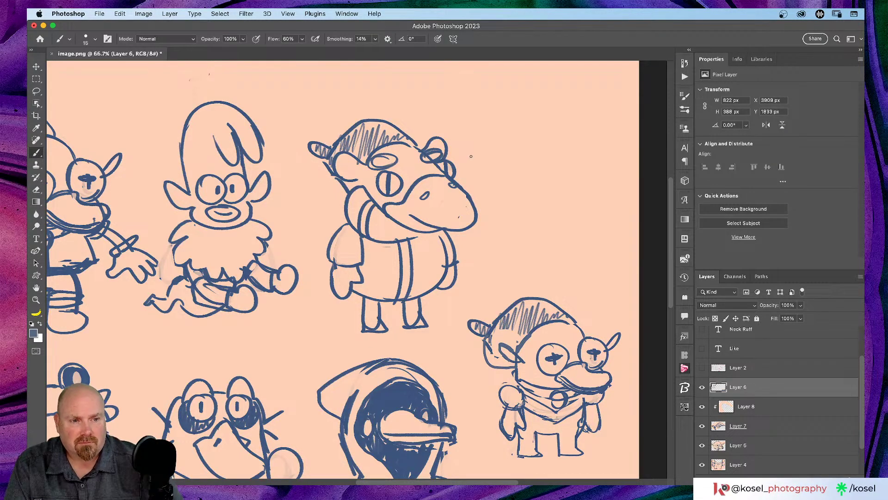
Hatch the hair down the back of the head with a 7 px blue brush at 40% and 70% opacity.
key(bracketleft)
key(bracketleft)
key(bracketleft)
key(bracketleft)
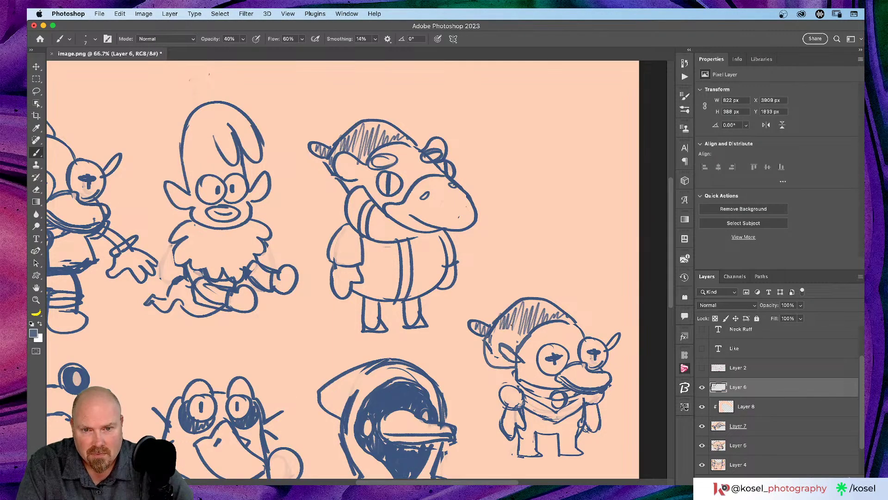
drag(512, 347, 522, 329)
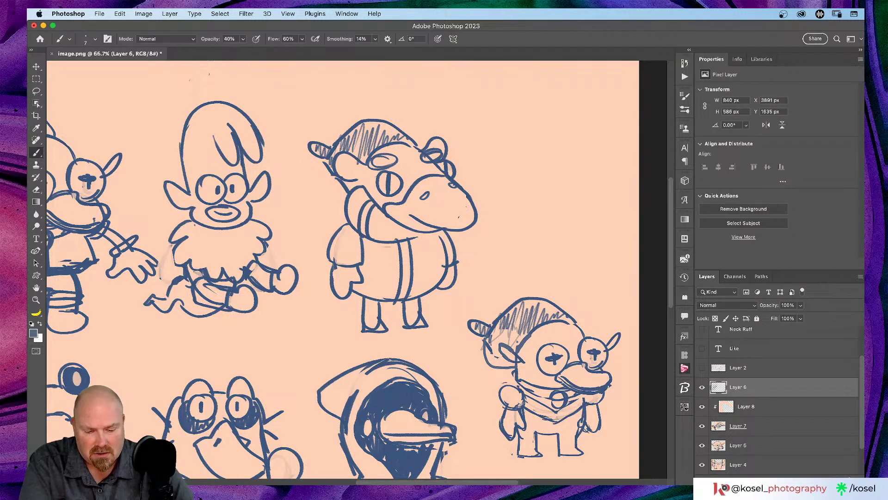
key(7)
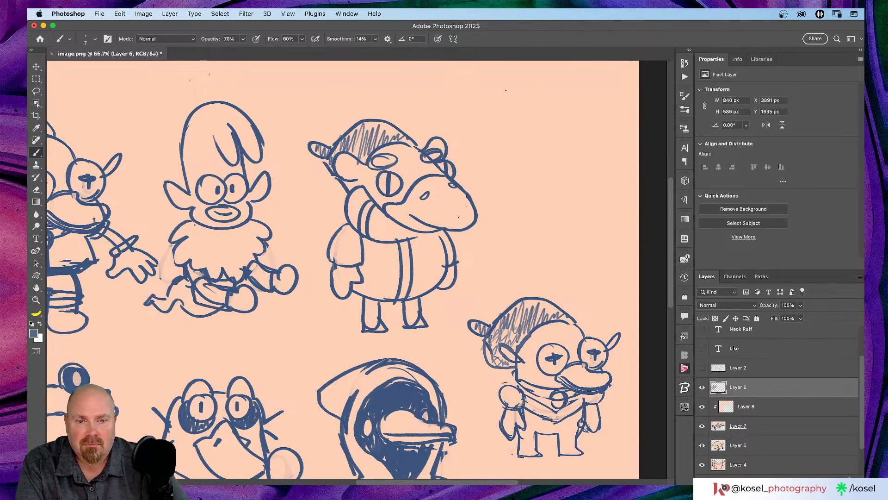
Save the artwork in Photoshop format as image.psd on the Desktop.
key(super+minus)
key(super+minus)
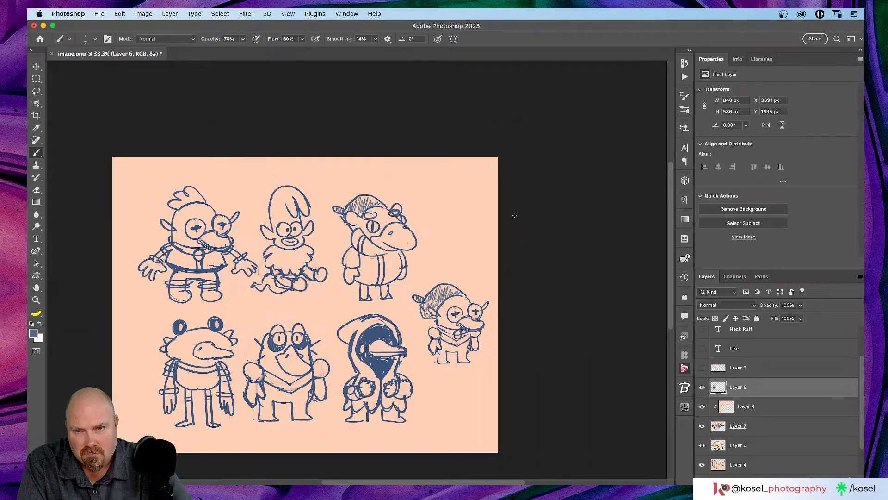
scroll(515, 215, down, 3)
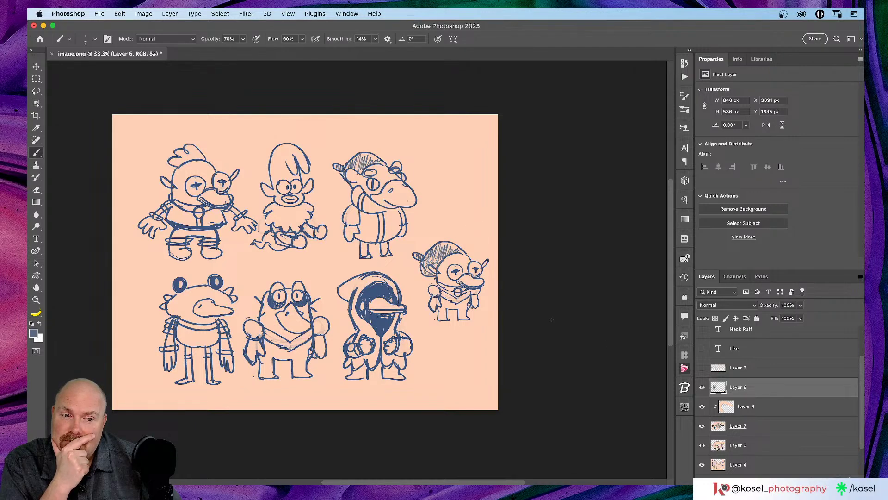
click(812, 353)
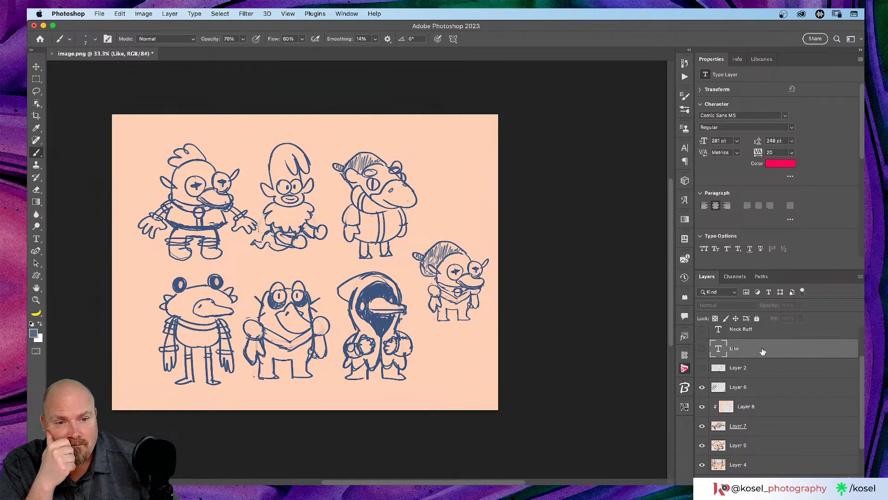
scroll(706, 352, up, 2)
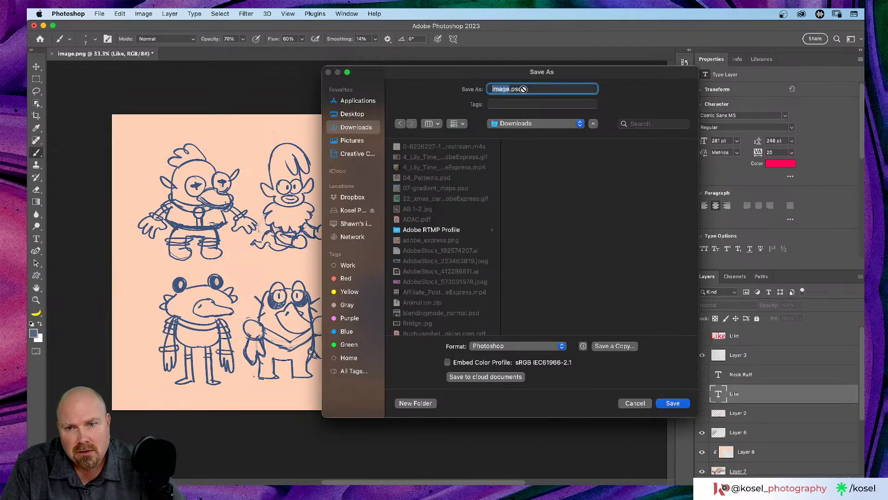
click(347, 118)
click(673, 403)
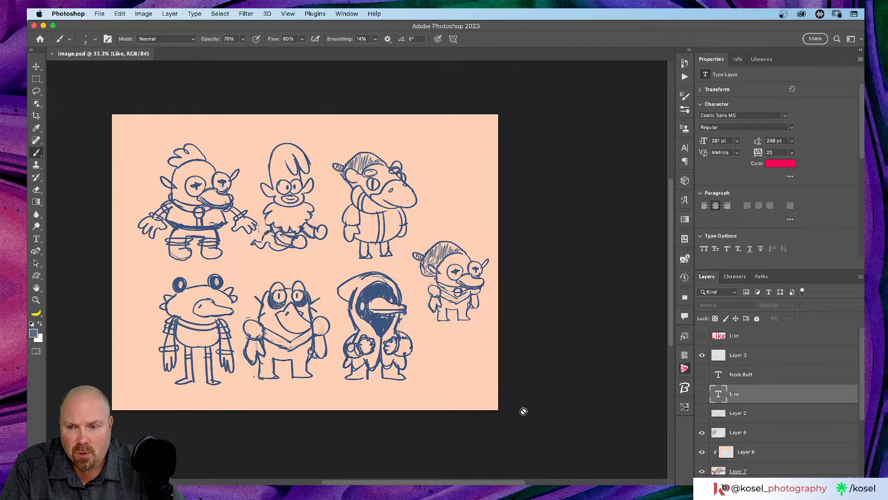
On Layer 3, circle the new combined character in pinkish red with a 20 px brush at 100% opacity.
scroll(525, 412, up, 2)
scroll(523, 409, up, 2)
scroll(524, 409, left, 2)
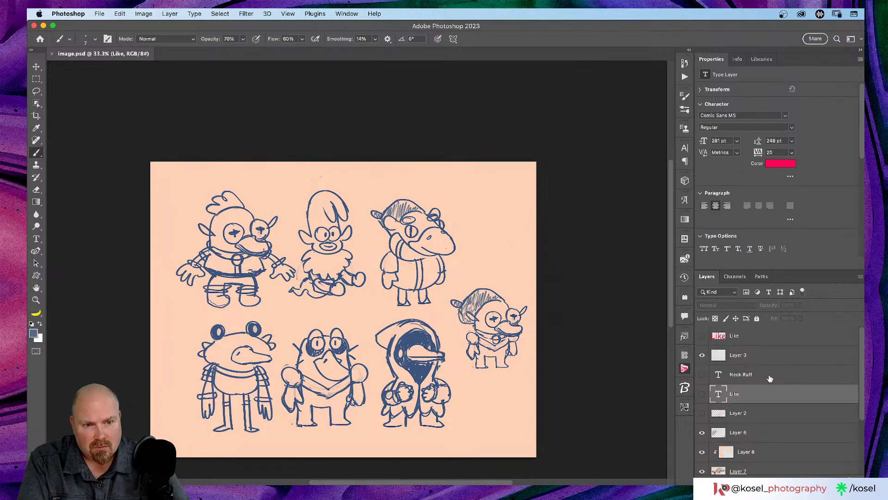
click(779, 359)
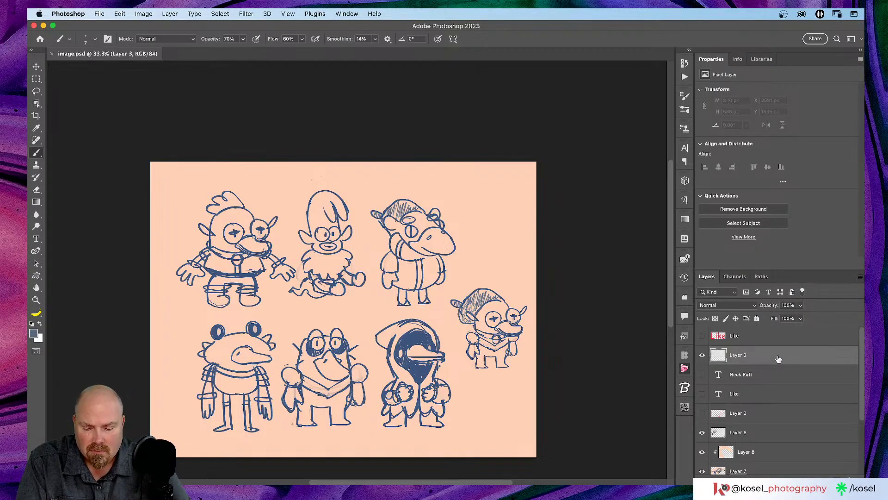
click(33, 333)
click(422, 121)
click(549, 101)
key(b)
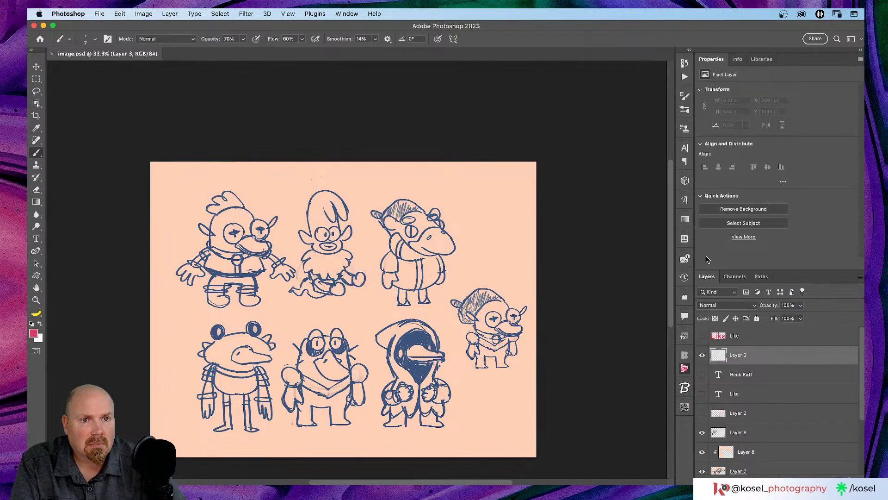
key(0)
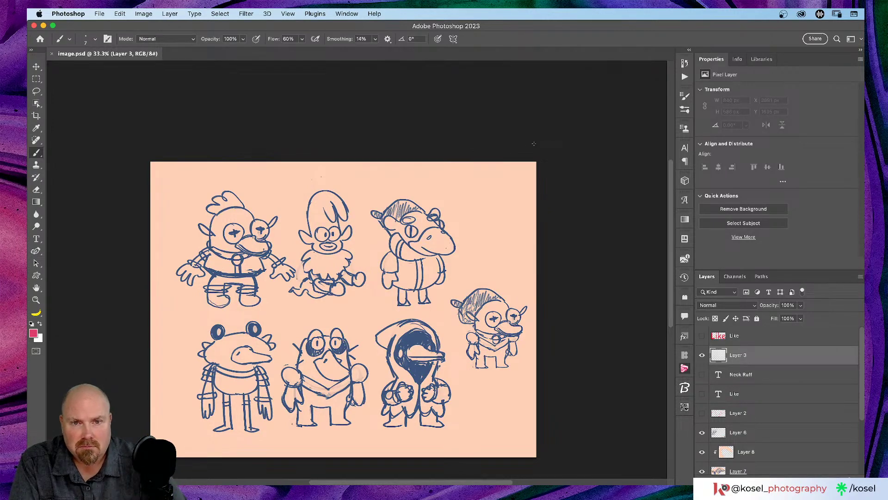
drag(472, 276, 442, 297)
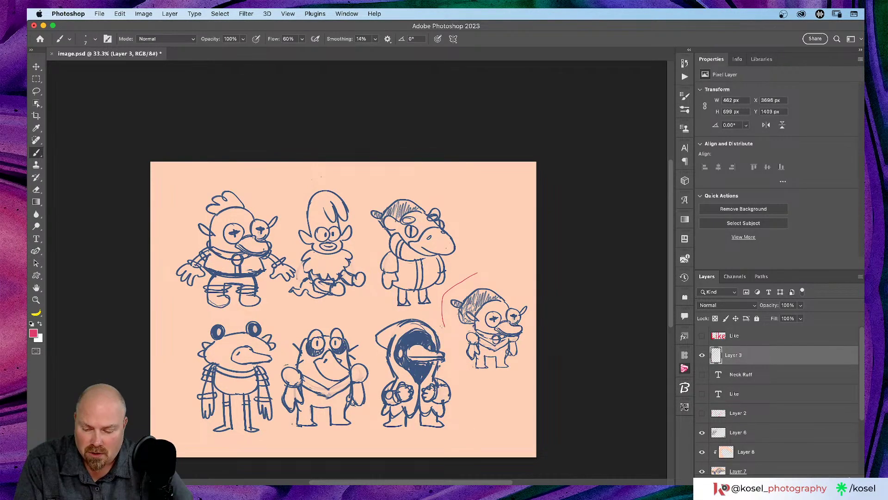
key(super+z)
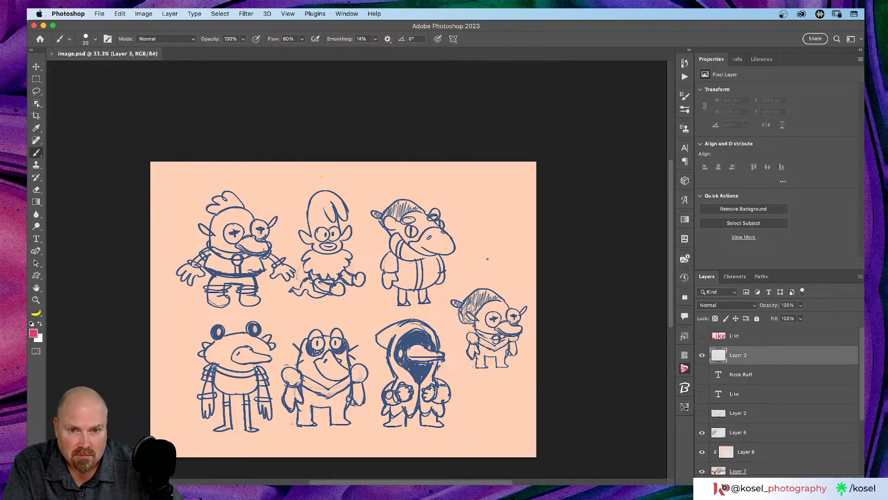
mouse_move(506, 280)
mouse_down()
mouse_move(445, 288)
mouse_move(443, 326)
mouse_move(464, 368)
mouse_move(516, 385)
mouse_move(534, 358)
mouse_move(534, 309)
mouse_move(517, 281)
mouse_move(495, 280)
mouse_up()
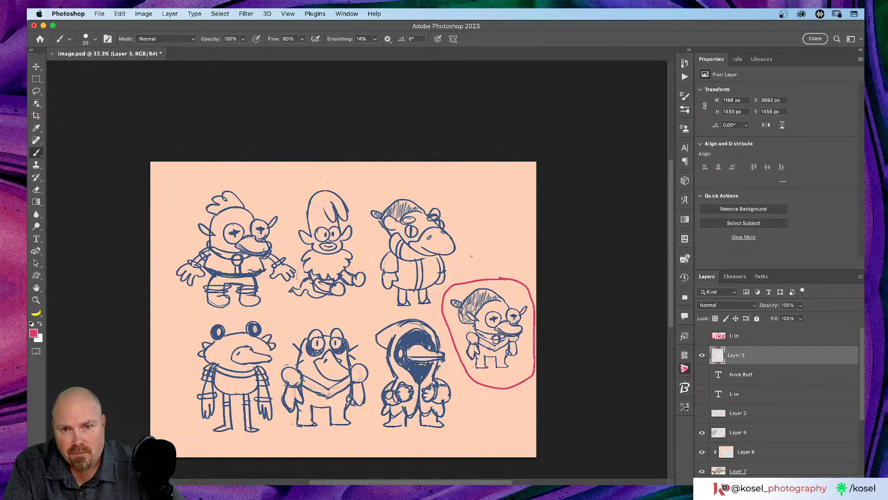
Show the rasterized Like layer and move its lettering above the circled character.
key(t)
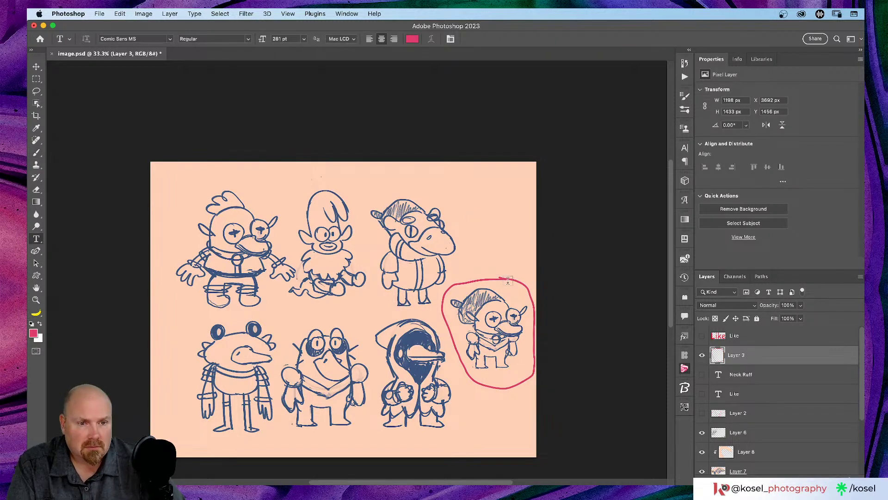
click(702, 335)
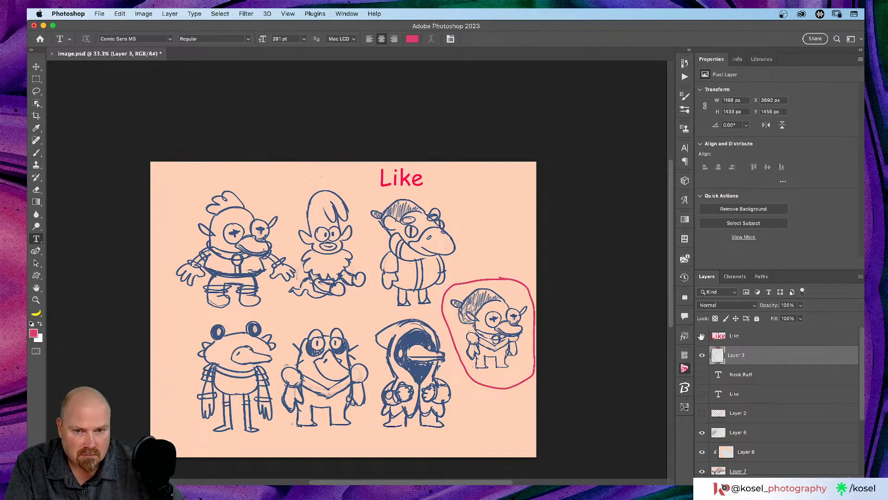
key(v)
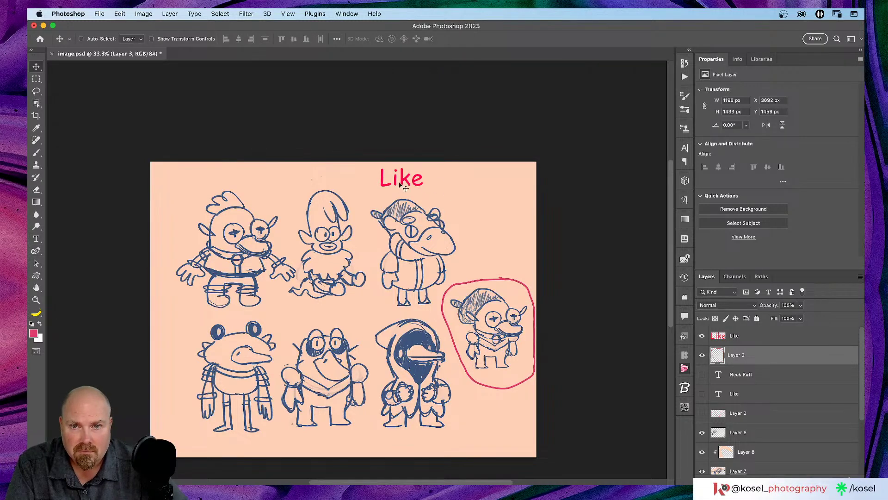
mouse_move(415, 185)
mouse_down()
mouse_move(437, 200)
mouse_move(414, 188)
mouse_up()
key(super+z)
click(775, 337)
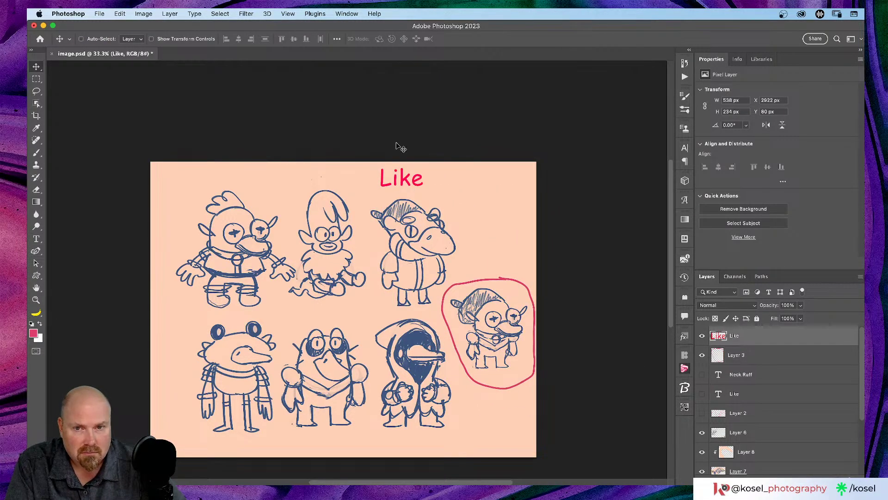
drag(404, 180, 486, 248)
key(t)
click(483, 250)
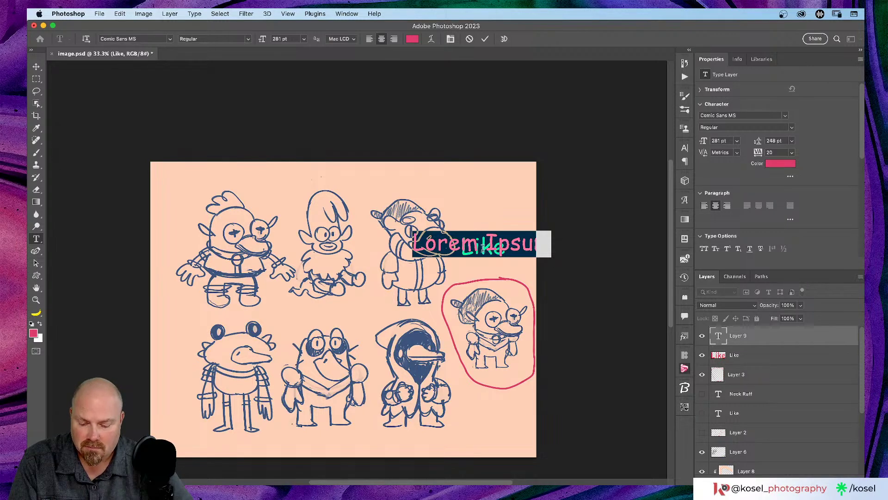
click(770, 355)
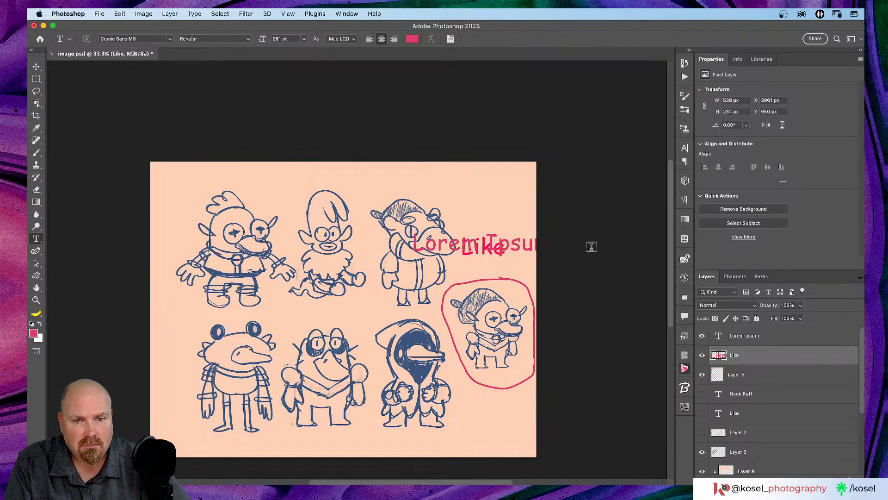
key(super+z)
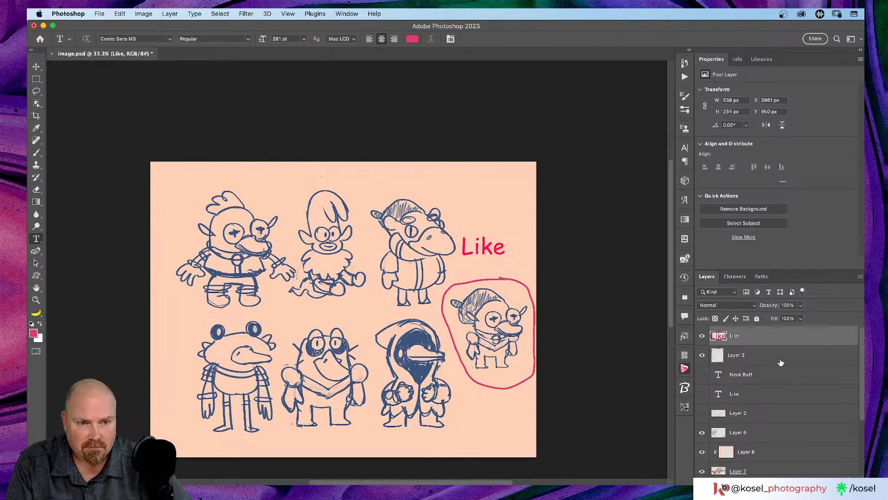
Show the editable Like text layer and delete the rasterized Like layer.
scroll(771, 339, down, 3)
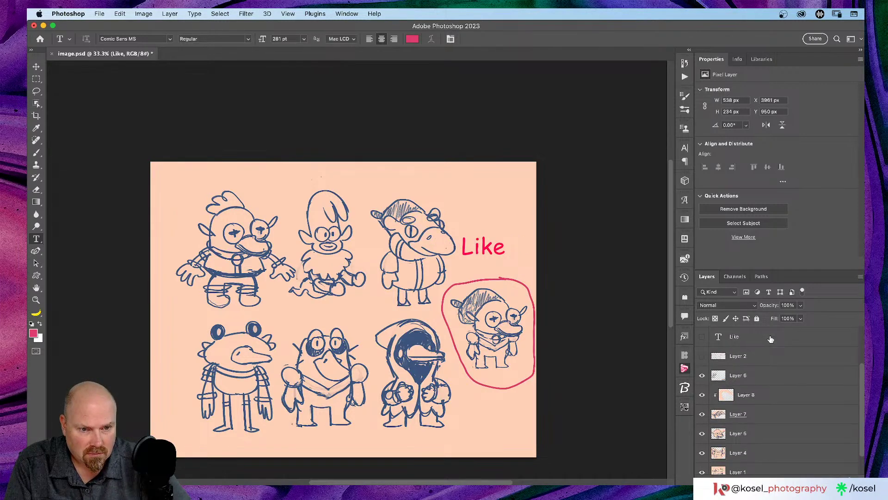
scroll(771, 339, up, 3)
click(740, 394)
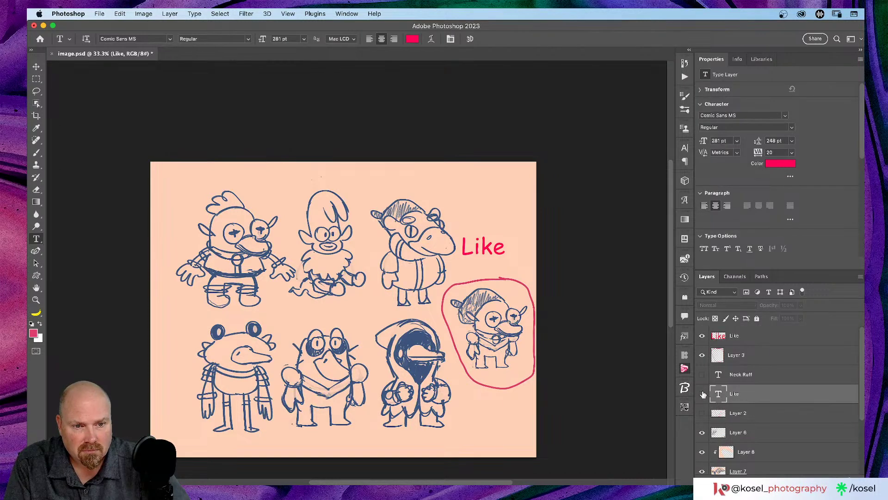
click(702, 394)
click(703, 336)
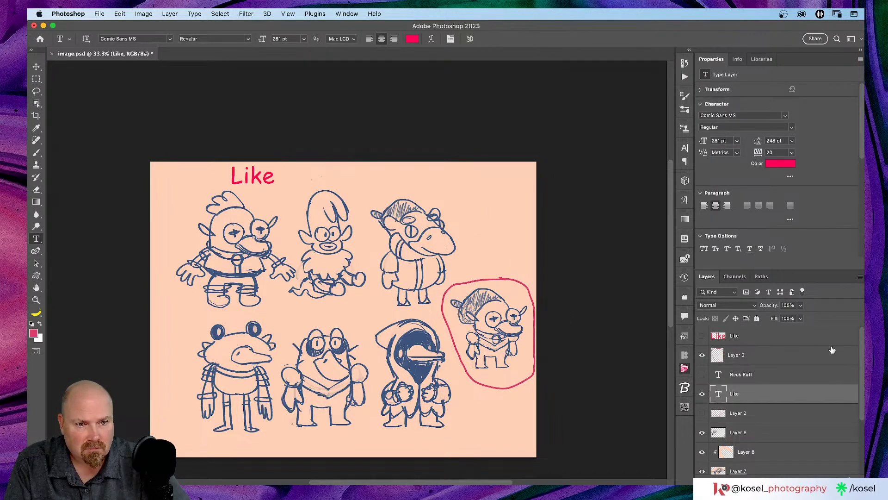
click(806, 336)
key(BackSpace)
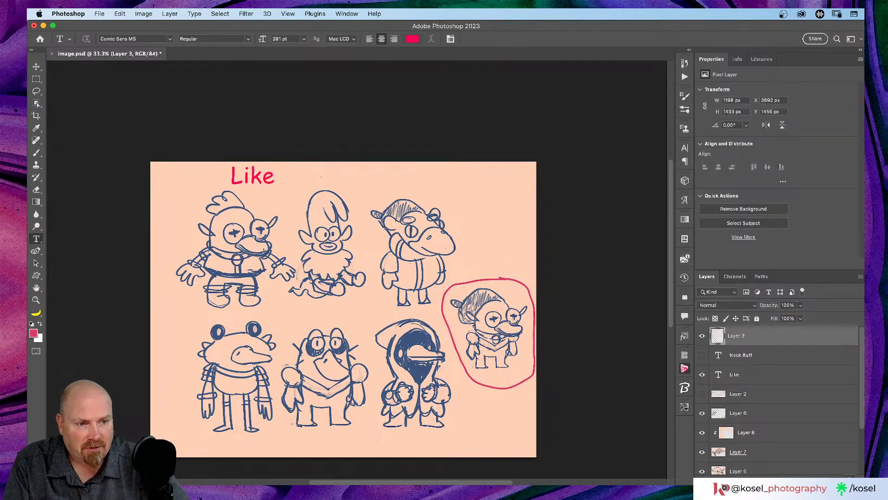
Move the editable Like text to the canvas's upper-right area and set its font size to 161 pt.
click(761, 376)
key(v)
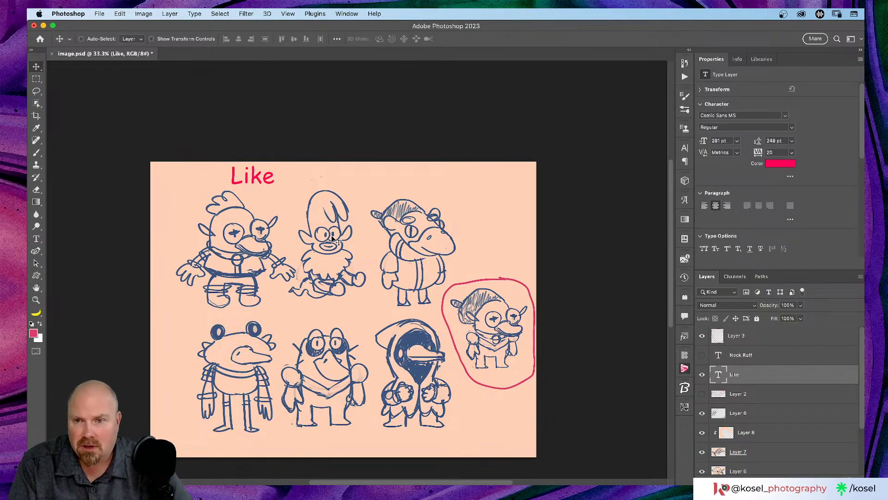
drag(260, 182, 472, 199)
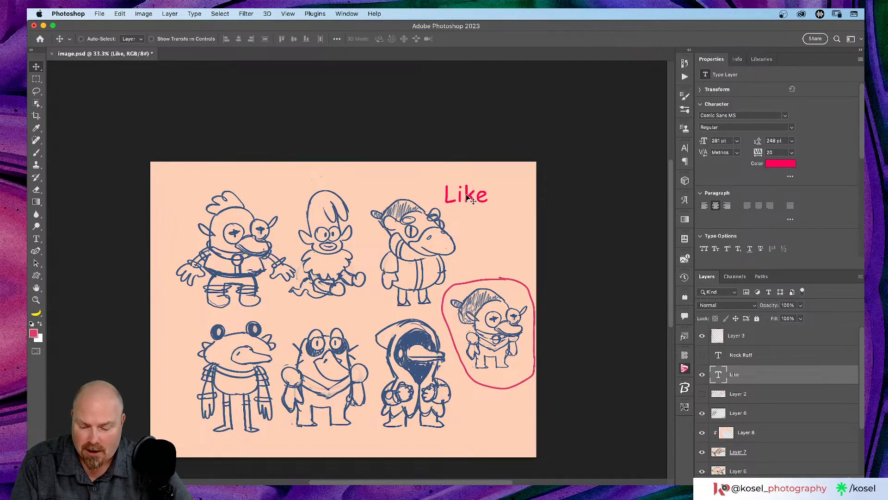
double_click(465, 193)
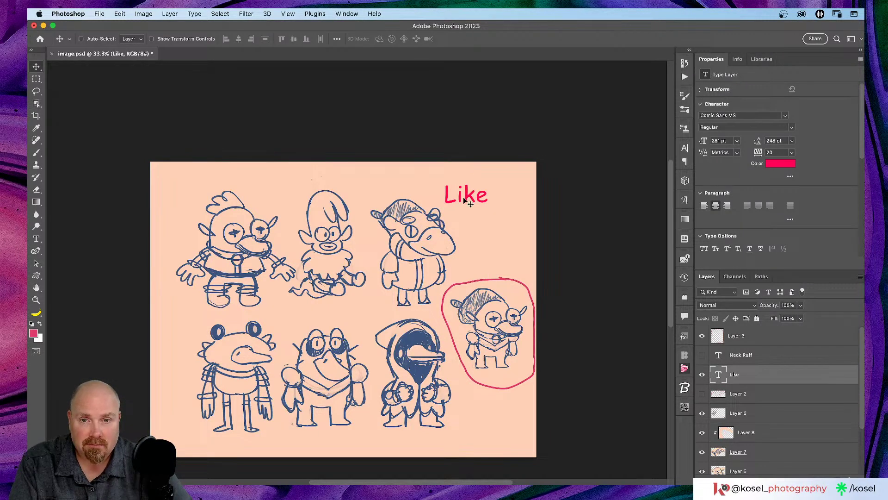
key(super)
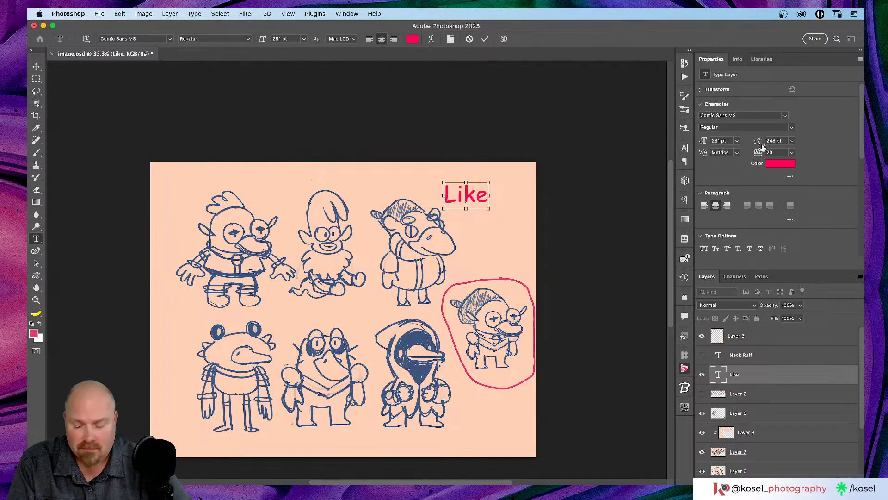
key(super+a)
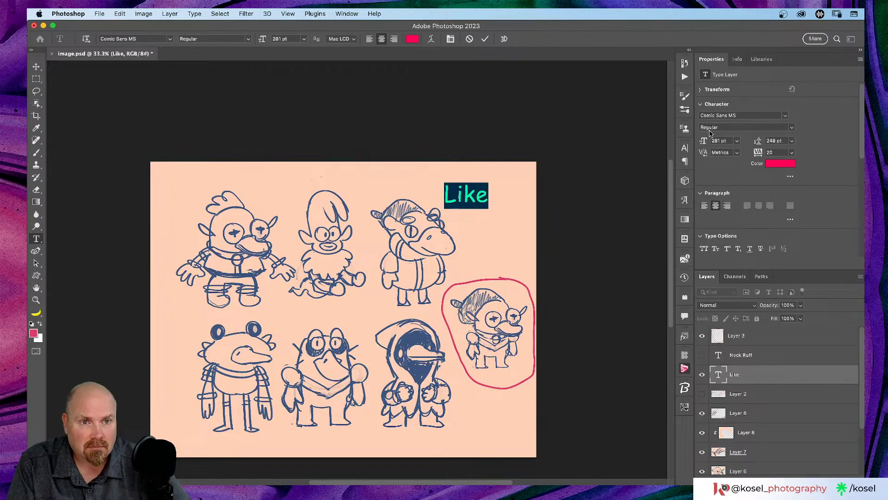
mouse_move(703, 141)
mouse_down()
mouse_move(677, 145)
mouse_move(692, 146)
mouse_up()
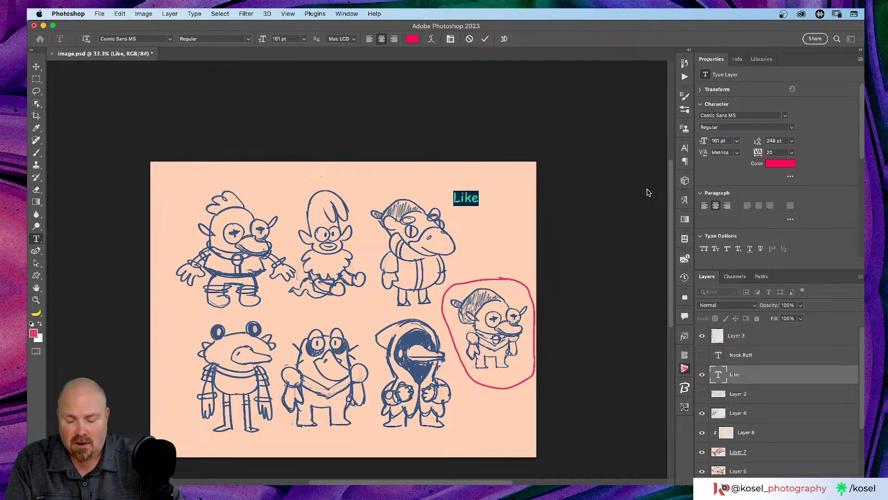
Replace the Like wording with two lines reading "A combo of your" and "shetches, maybe".
text(A comp)
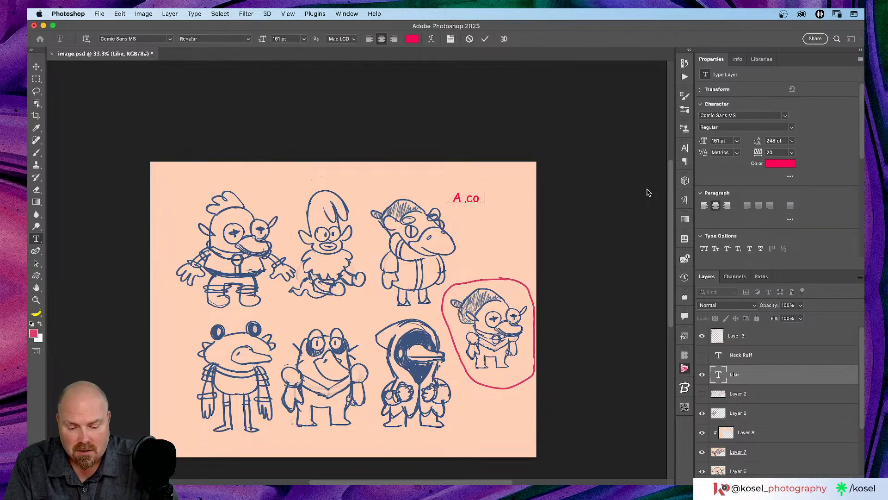
key(BackSpace)
key(BackSpace)
text(mbo of your )
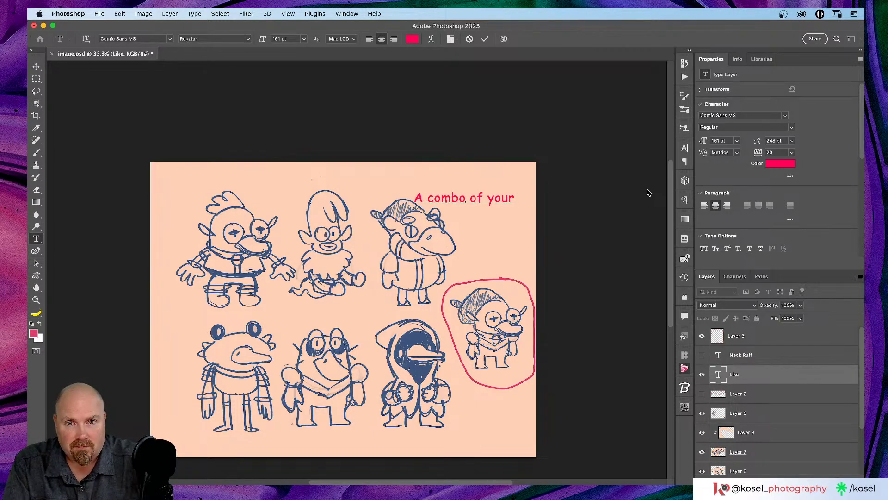
text(s)
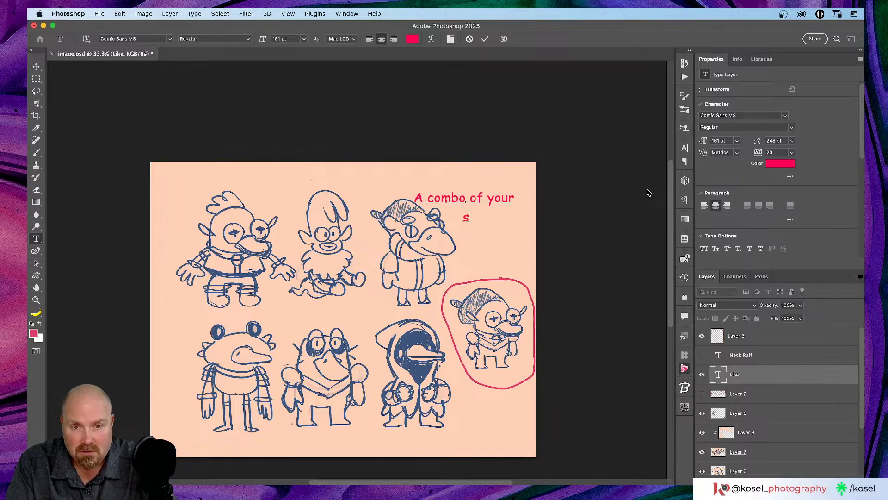
text(hetx)
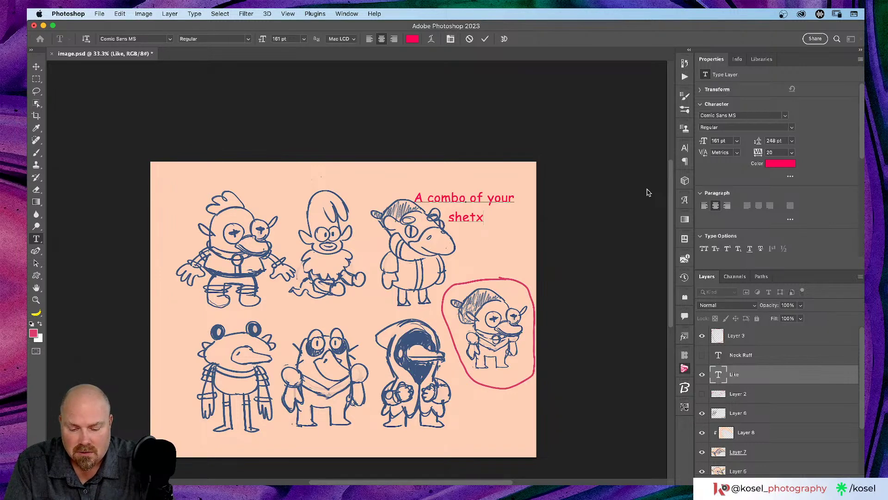
key(BackSpace)
text(ches)
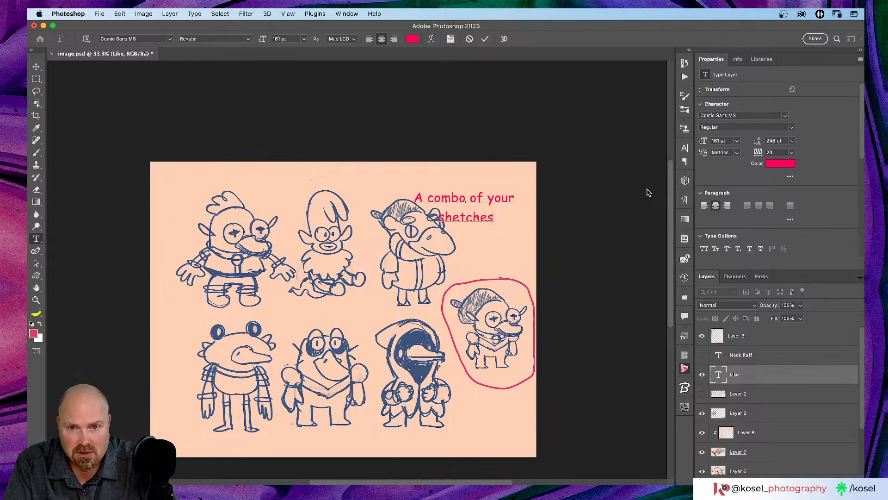
text(, maybe )
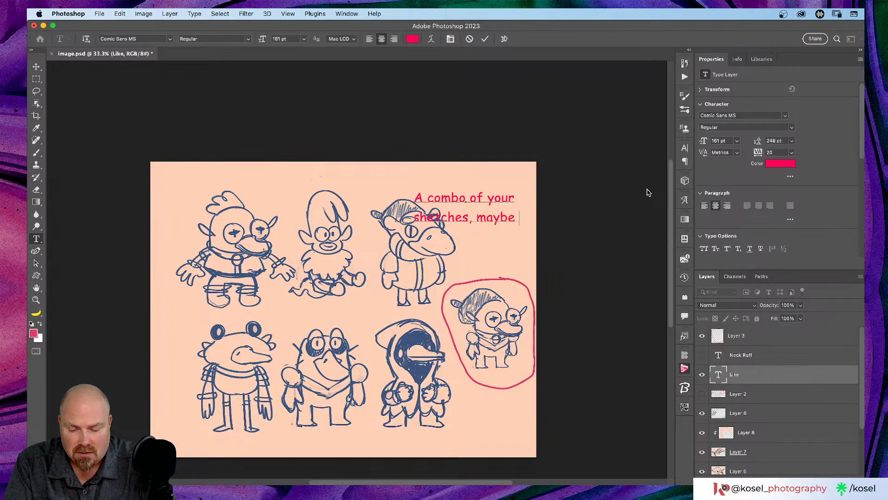
text(with a)
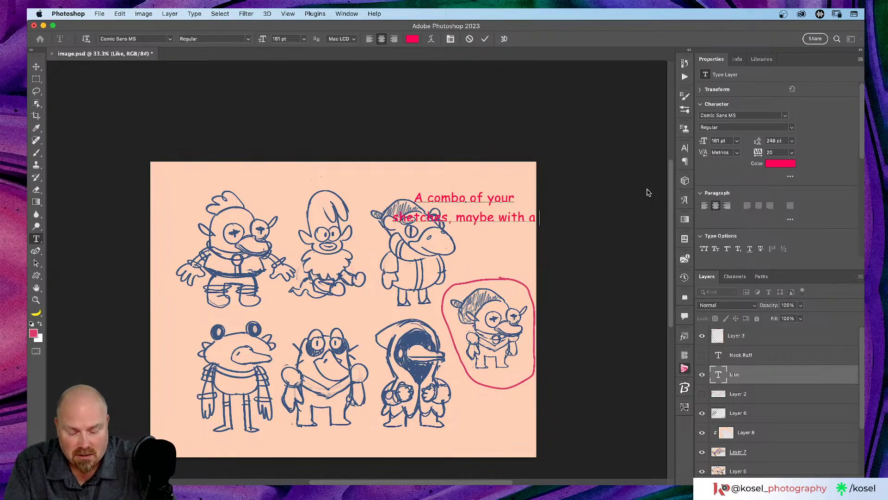
key(BackSpace)
key(BackSpace)
key(BackSpace)
key(BackSpace)
key(BackSpace)
key(BackSpace)
key(BackSpace)
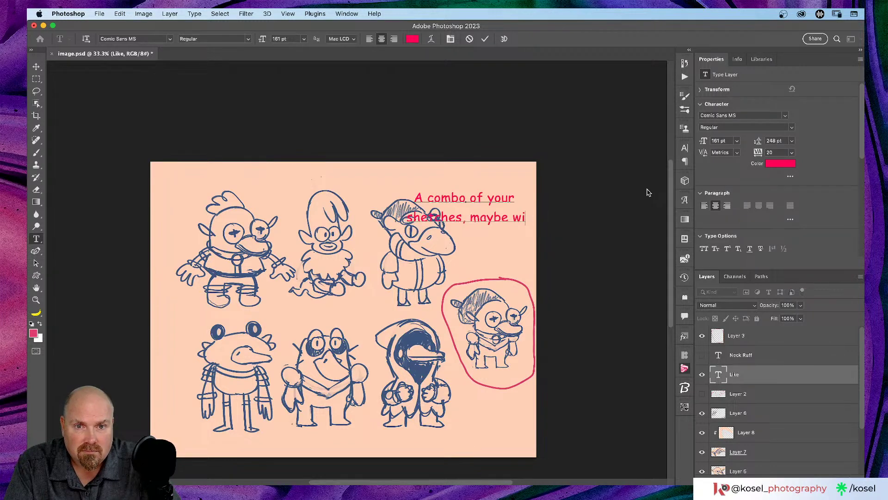
key(BackSpace)
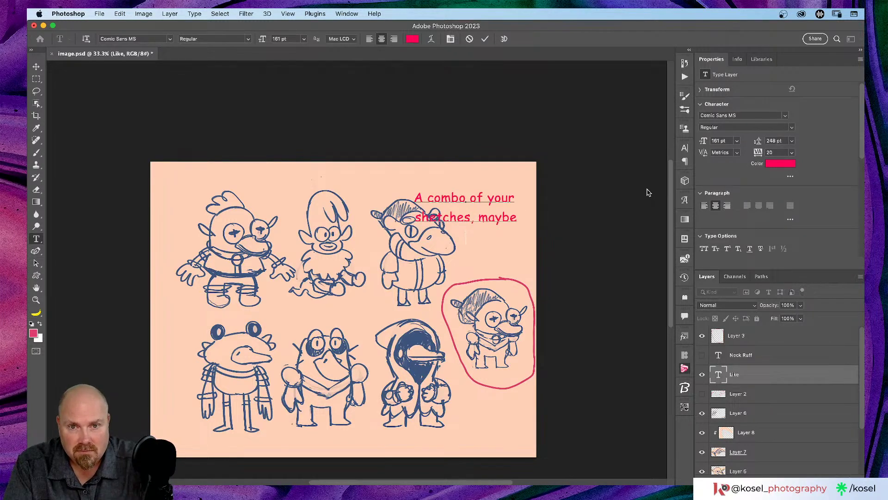
Add a third line reading "with a goatee." to the pinkish-red feedback text.
key(Return)
text(with a )
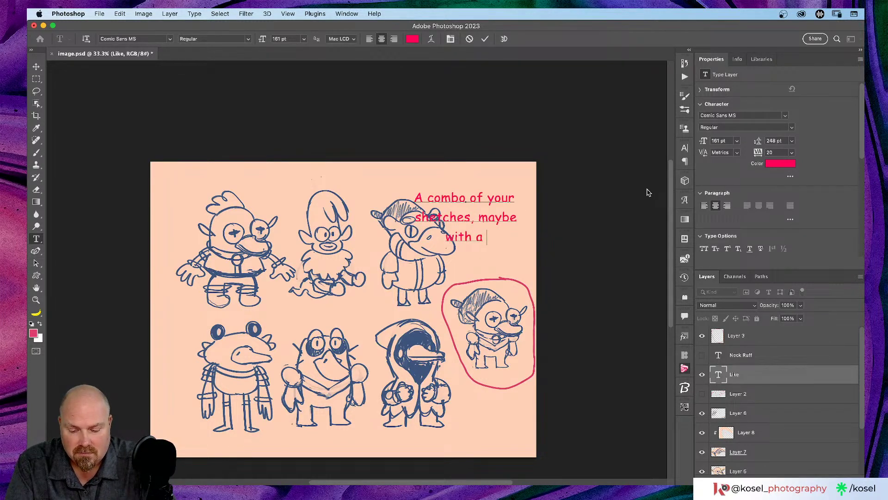
text(goat)
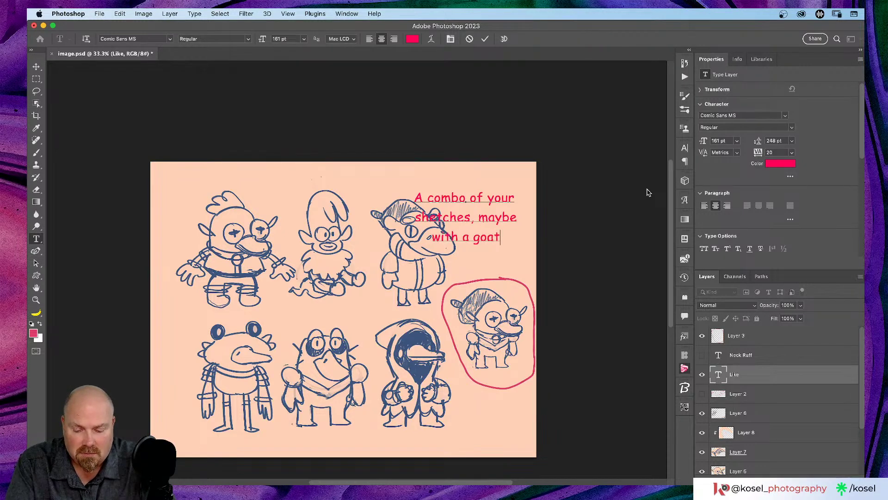
text(ee.)
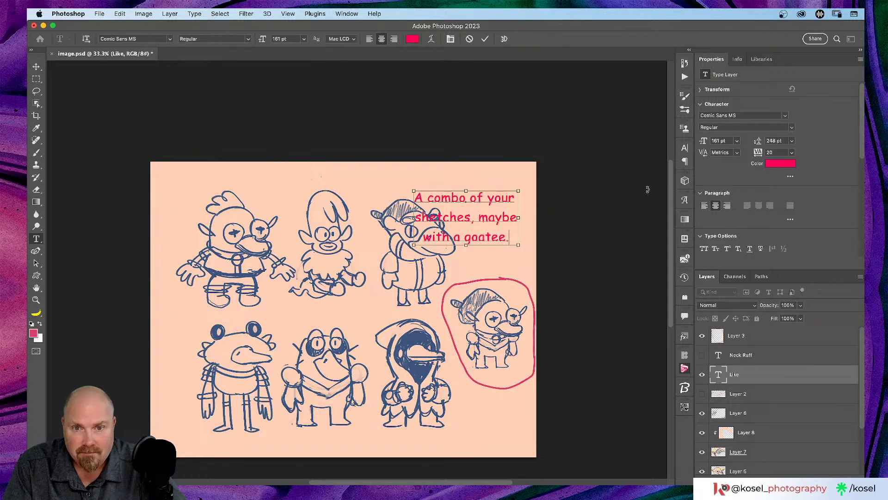
Reduce the feedback text to 107 pt with 179 pt leading and move it above the circled character.
key(super+a)
drag(757, 142, 678, 141)
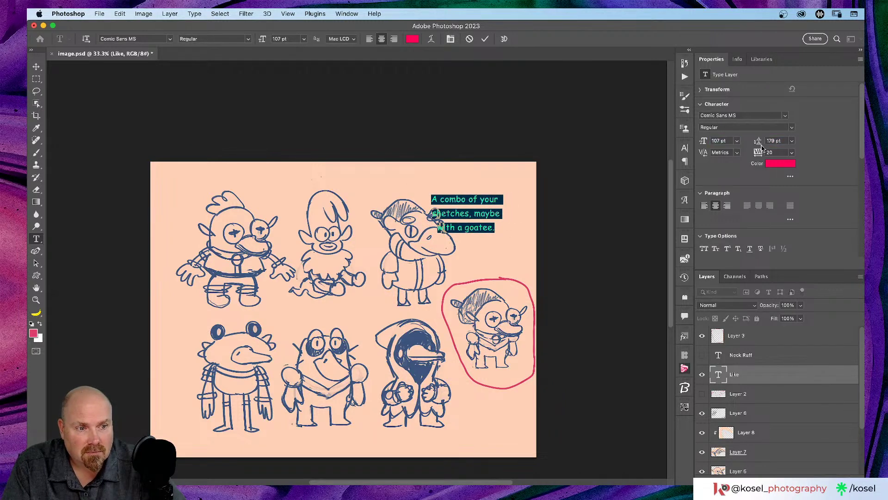
click(36, 67)
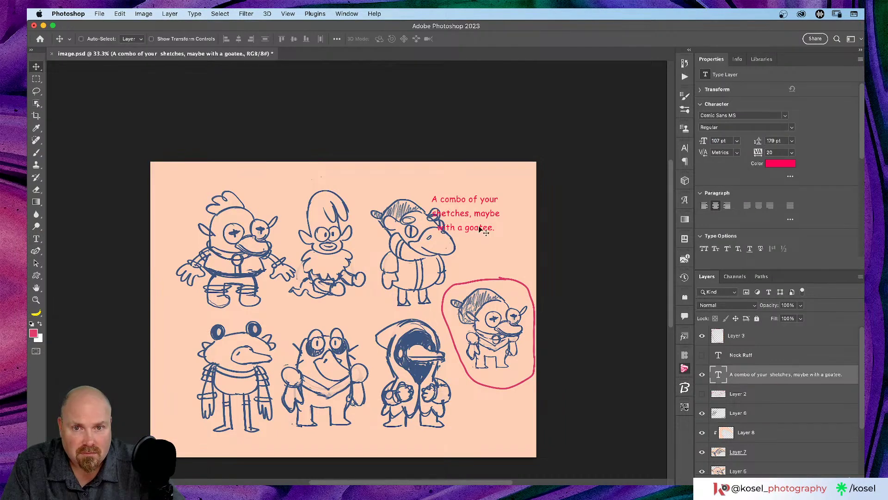
drag(479, 215, 502, 255)
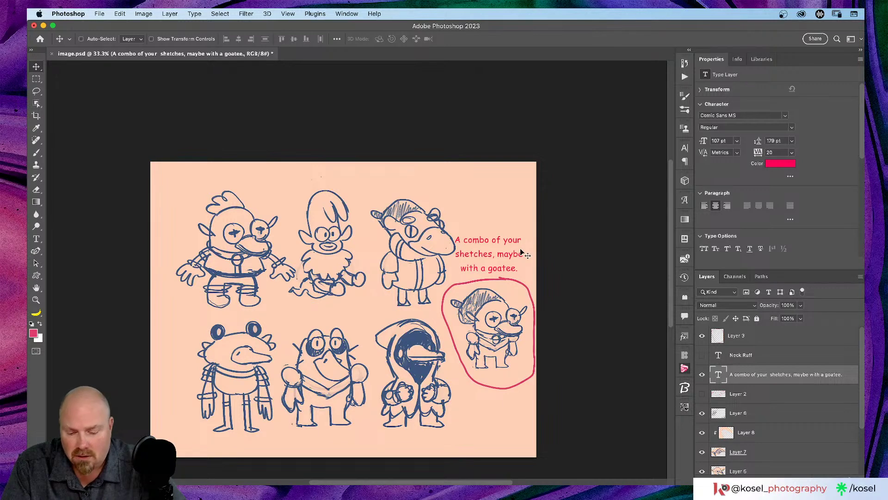
Tighten the leading of all the feedback text to 139 pt.
key(t)
click(506, 253)
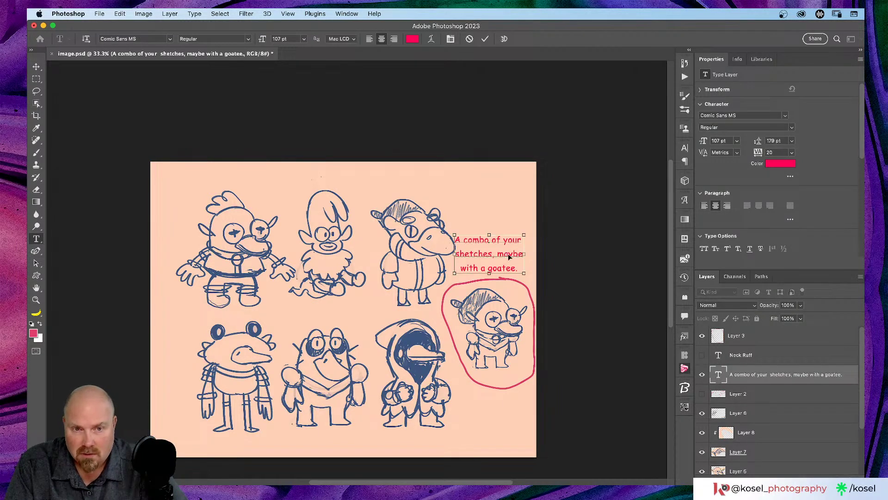
key(super+a)
drag(758, 140, 740, 141)
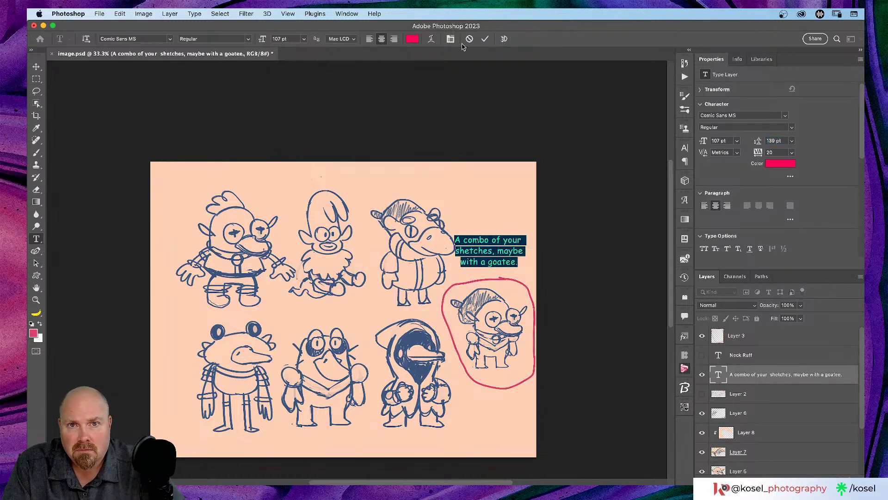
click(485, 38)
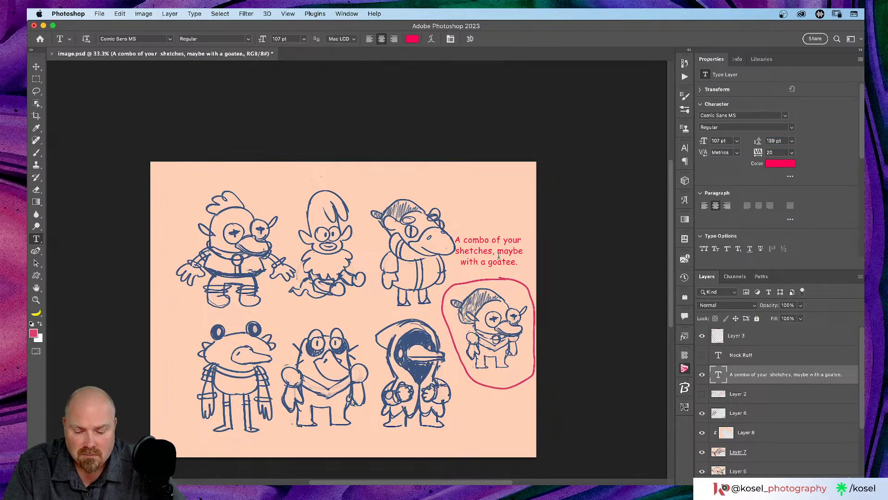
Move the feedback text down close to the circle, nudge it slightly right, and save the document.
key(v)
drag(505, 254, 500, 261)
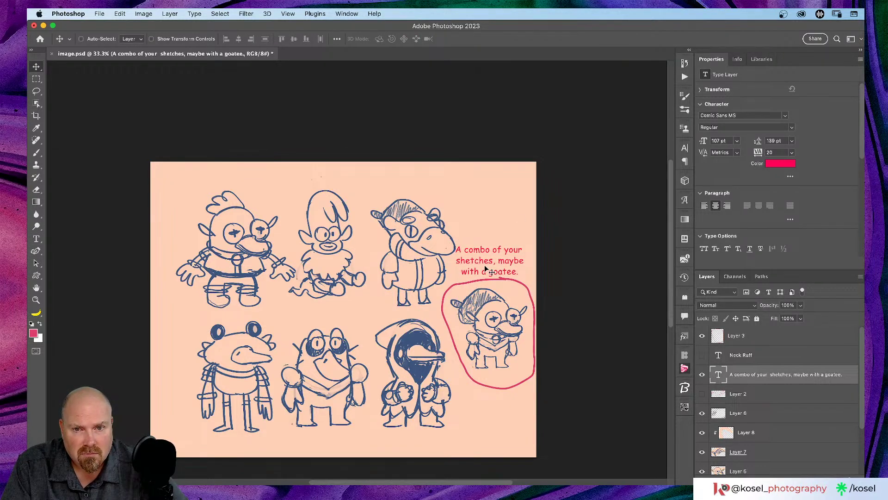
key(shift+Right)
key(shift+Right)
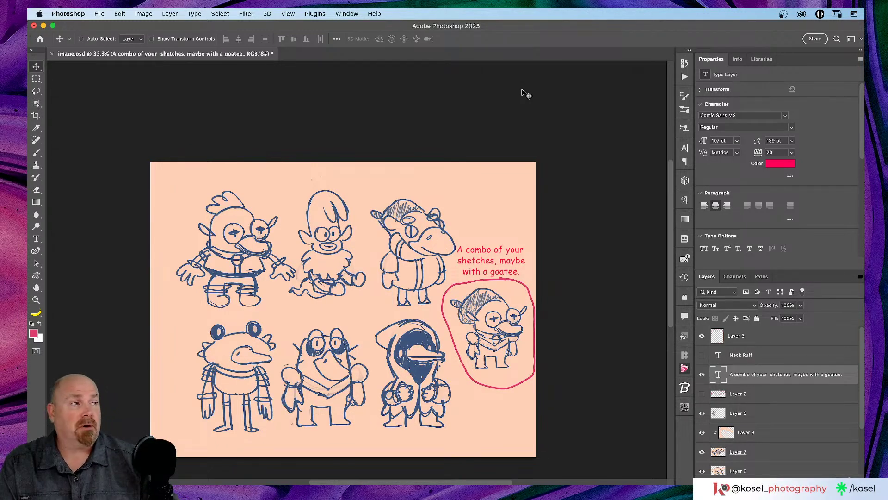
key(super+s)
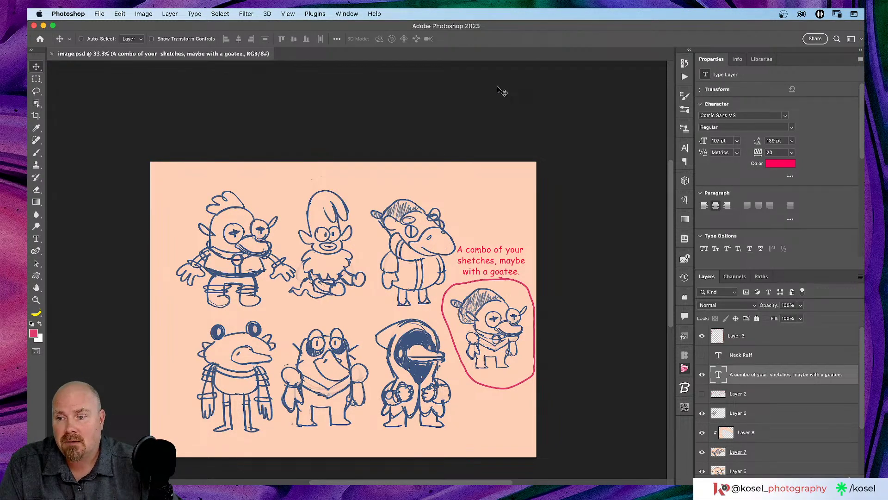
Export the artwork to the Desktop as a quality 7 JPG named "image" and close image.psd without saving changes.
key(super+Tab)
key(super+Tab)
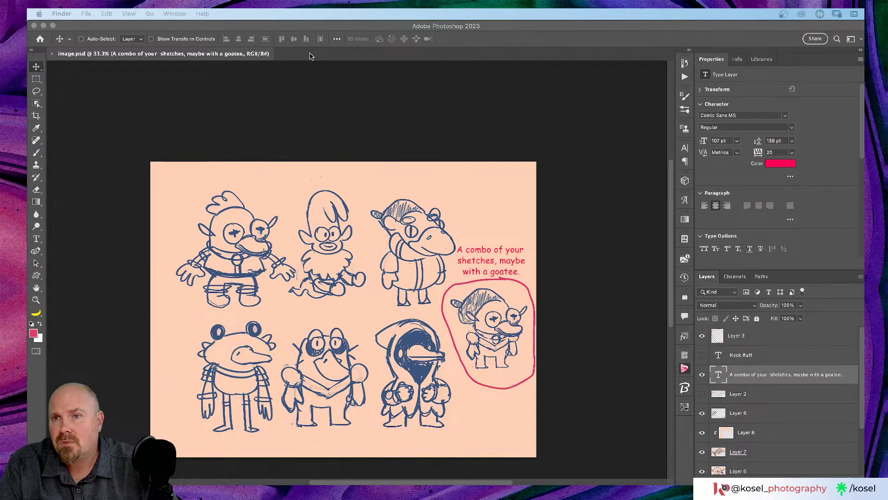
click(89, 23)
click(102, 14)
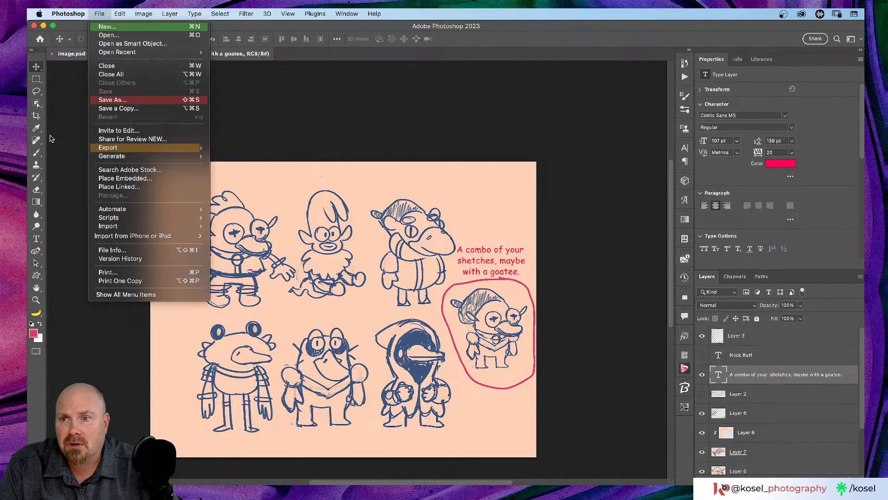
mouse_move(121, 148)
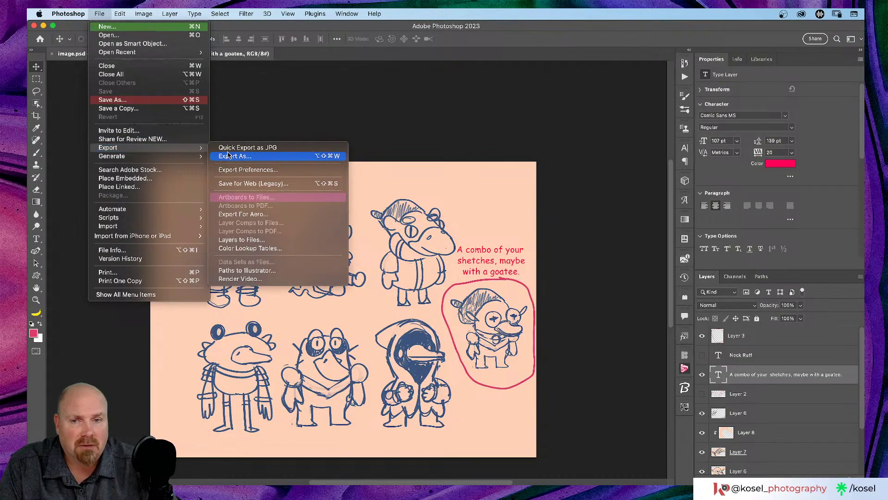
click(260, 156)
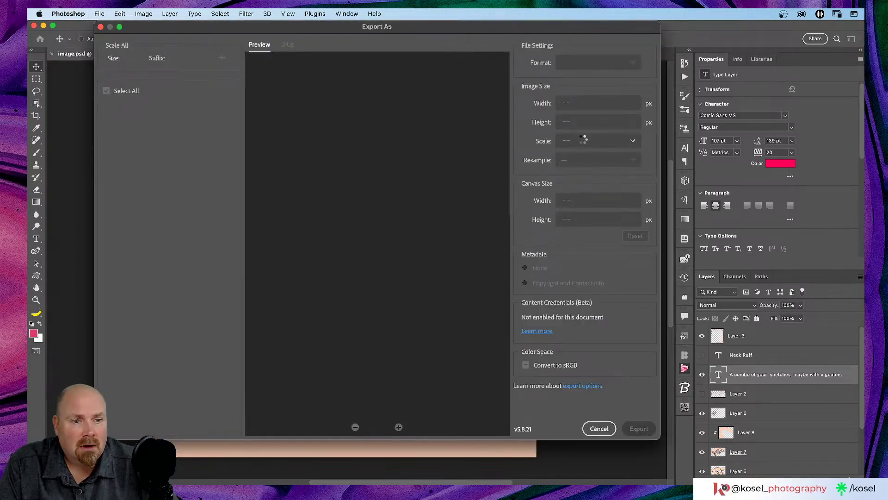
drag(618, 81, 630, 81)
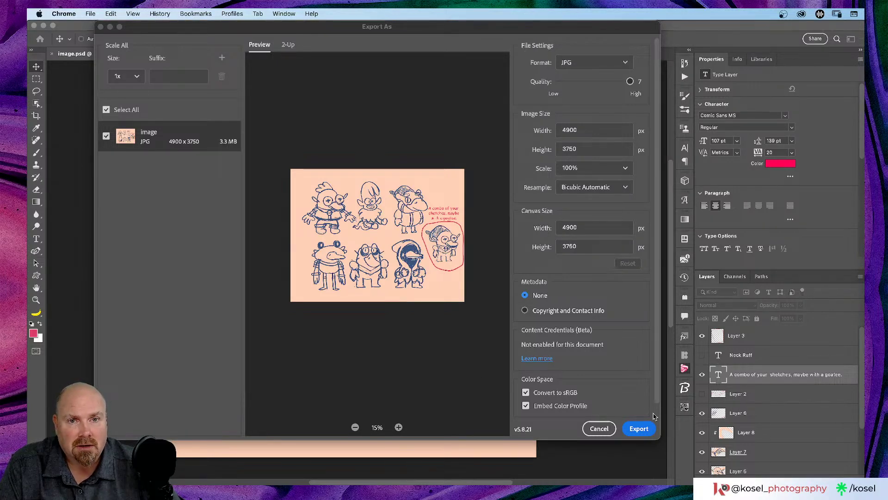
click(638, 435)
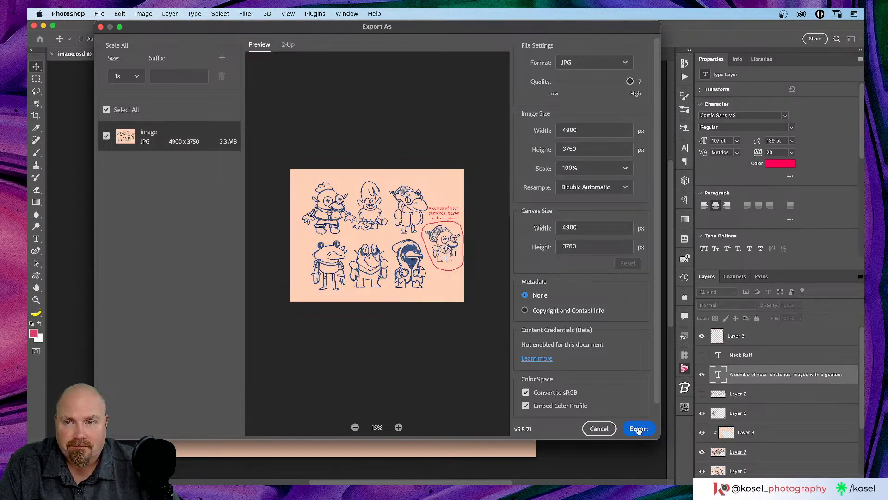
click(639, 429)
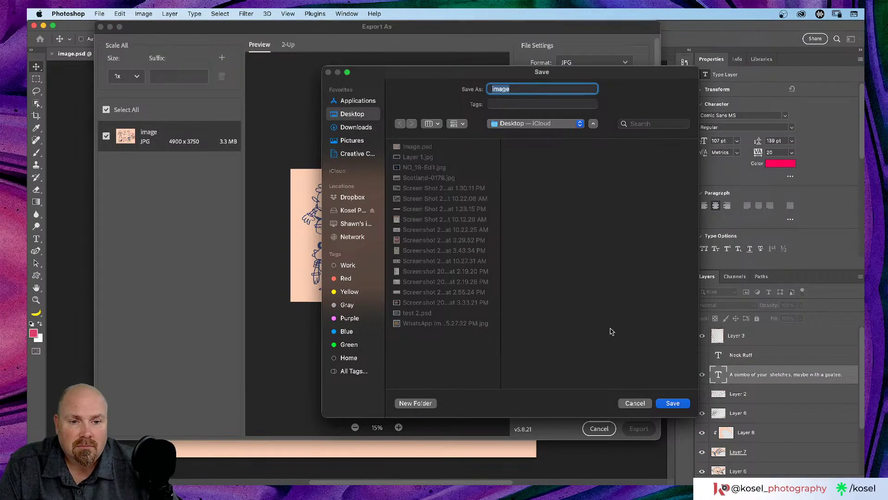
click(674, 404)
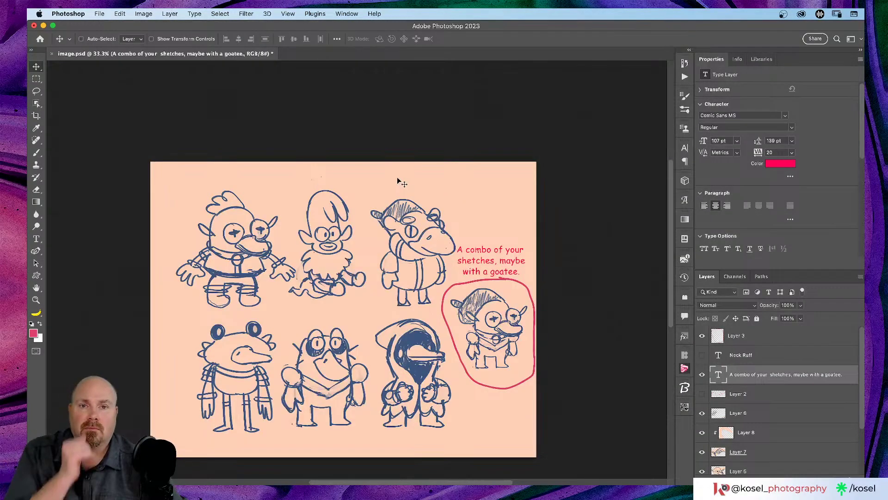
click(52, 54)
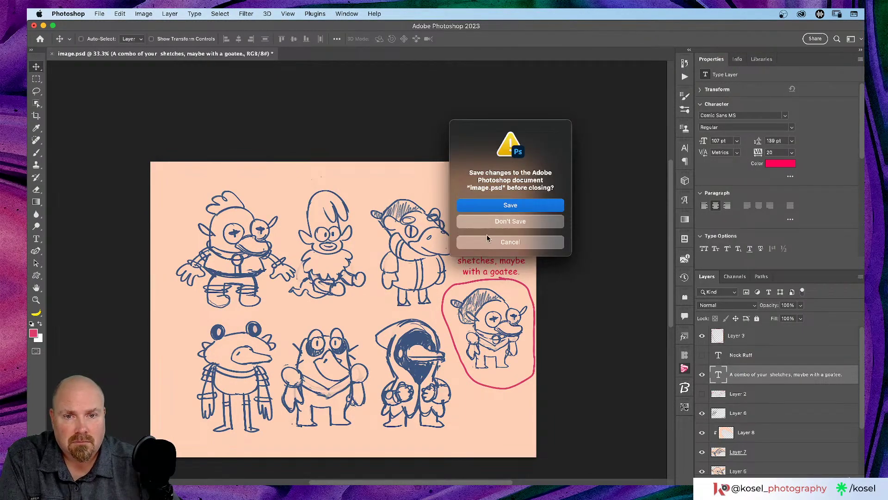
click(494, 223)
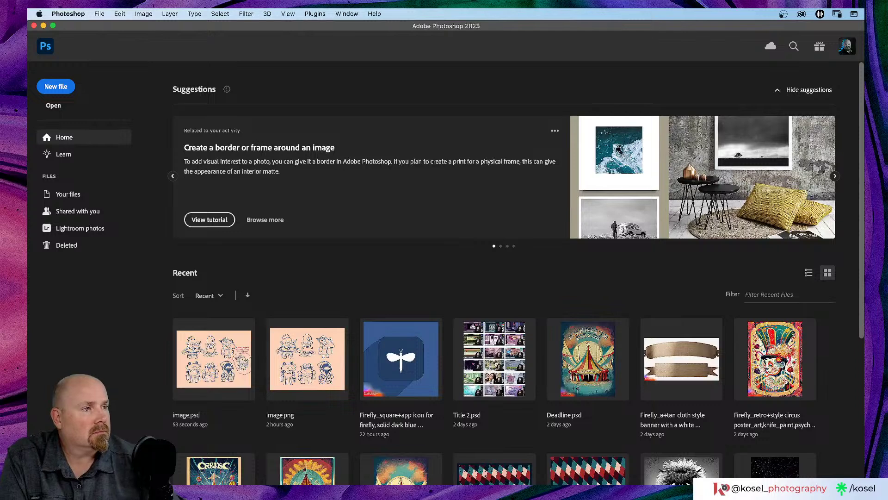
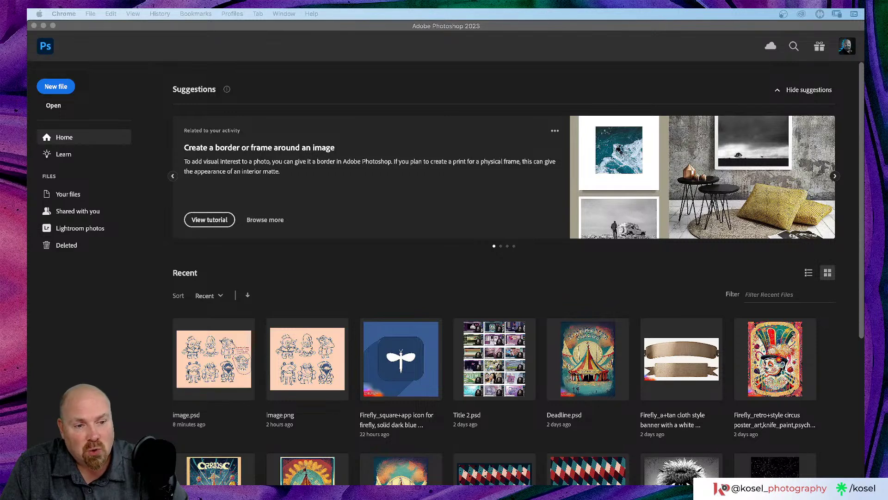
Create a new 1920 x 1080 px RGB document with an artboard, 150 pixels/inch resolution and white background.
click(238, 27)
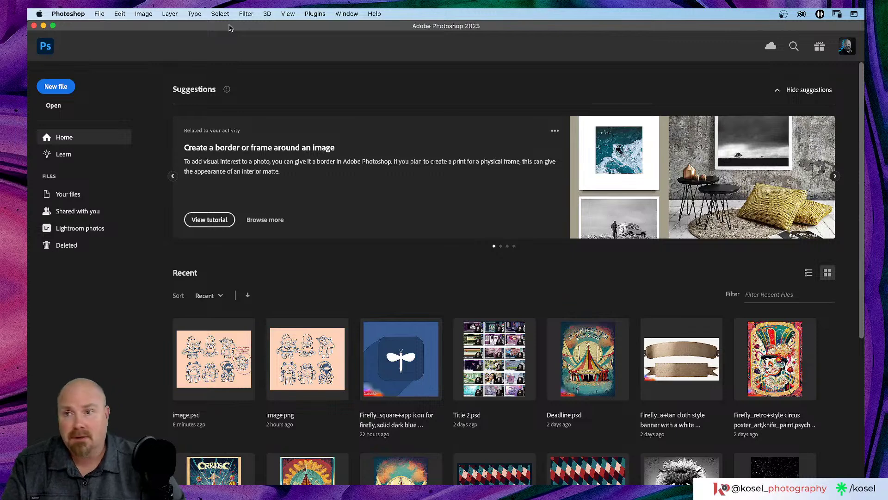
click(98, 14)
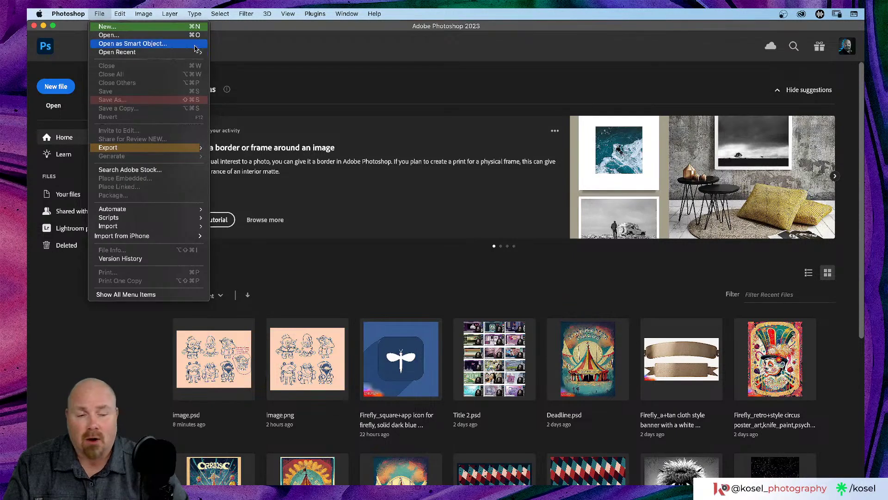
click(135, 30)
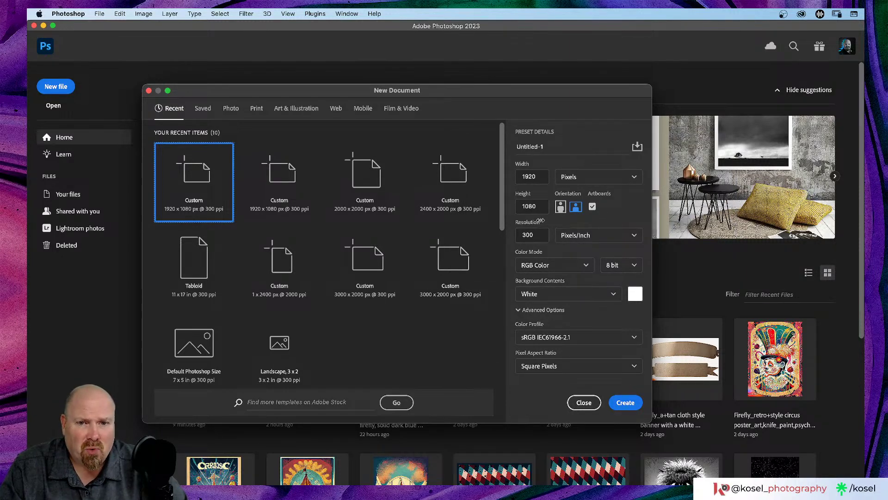
double_click(534, 234)
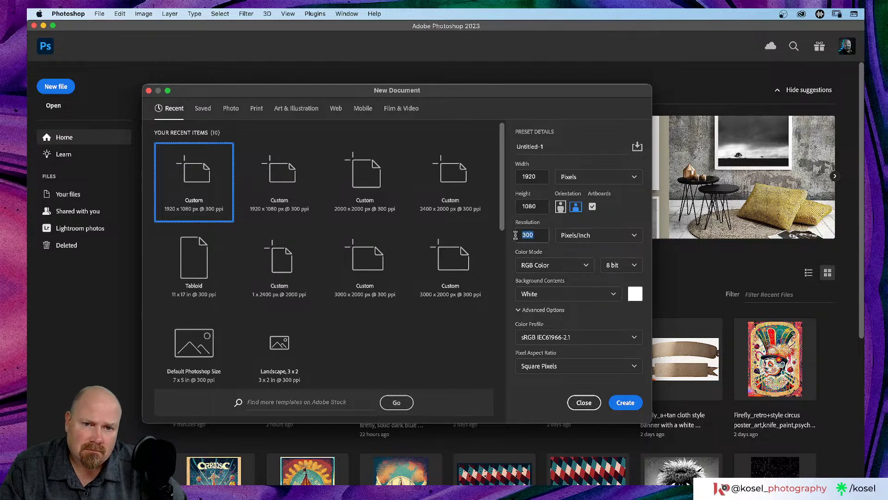
text(1)
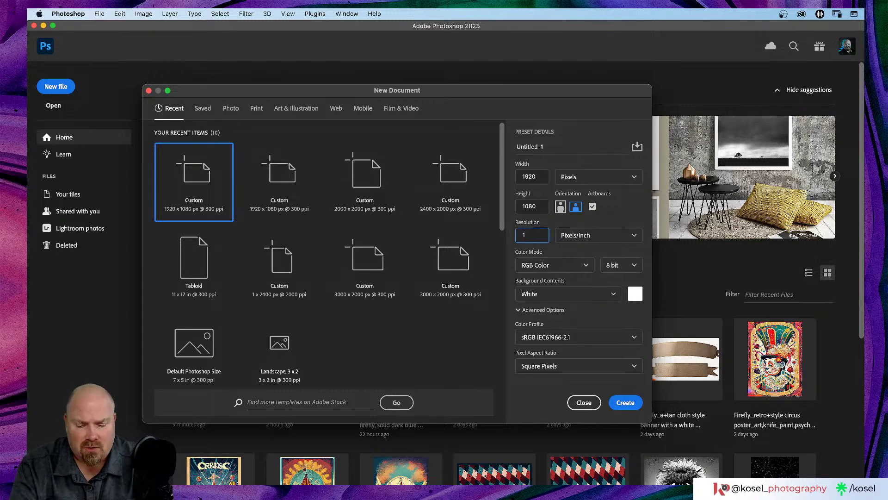
text(50)
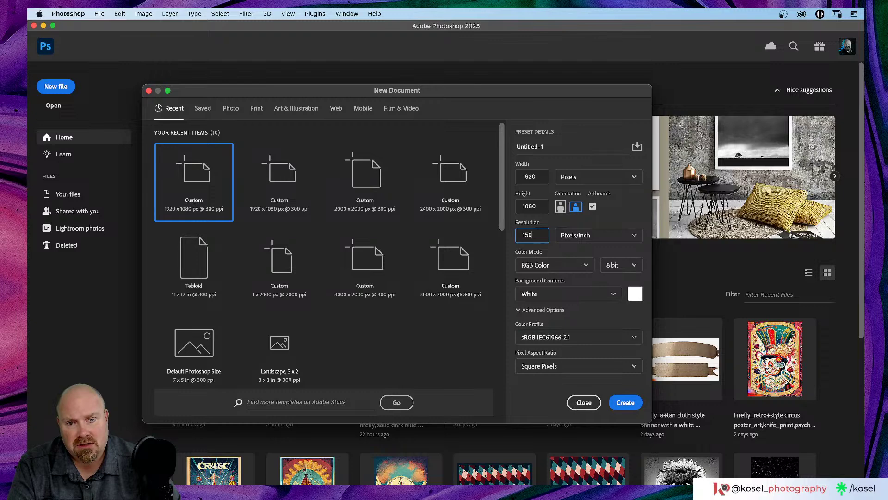
click(531, 392)
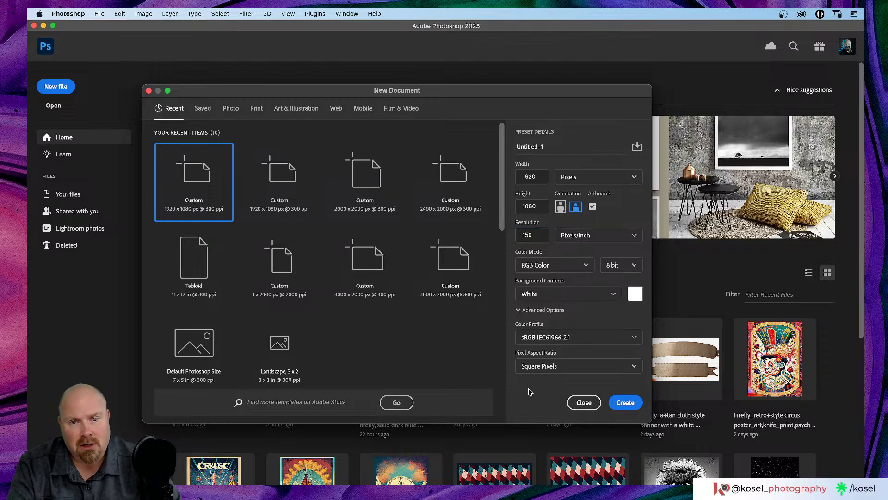
click(618, 402)
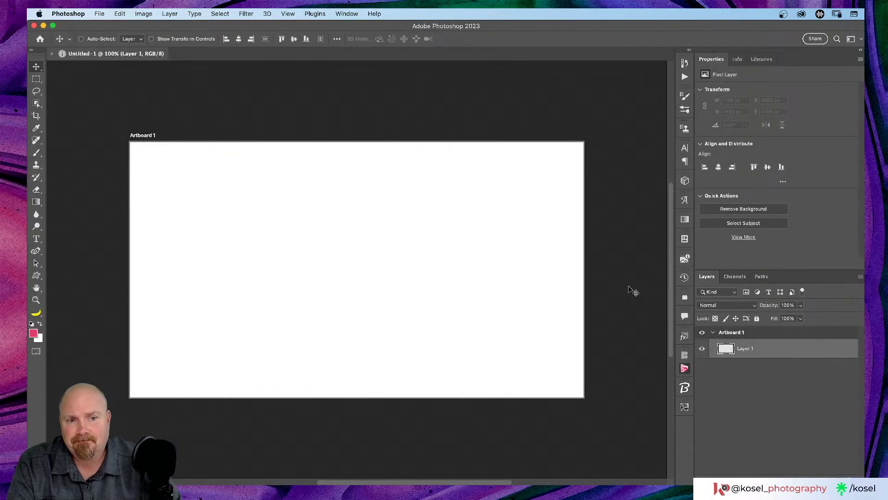
scroll(624, 285, down, 3)
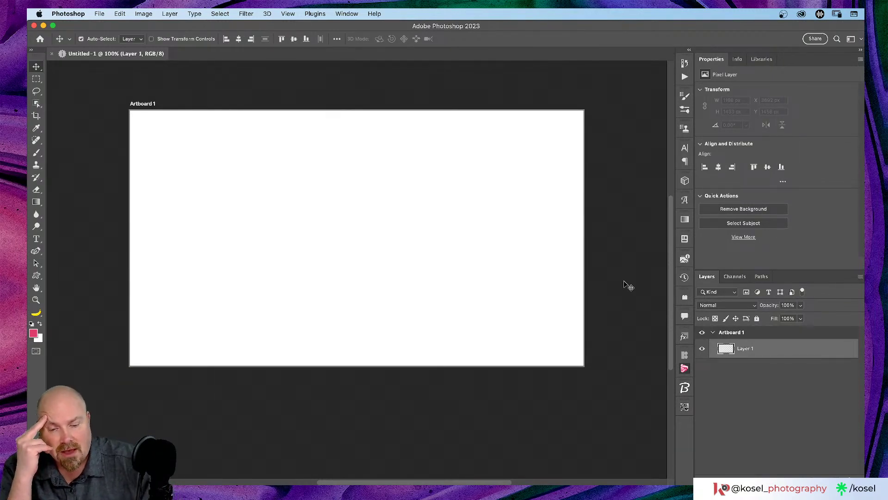
Select Artboard 1 on the canvas by its name label.
key(super+minus)
key(super+minus)
key(super+minus)
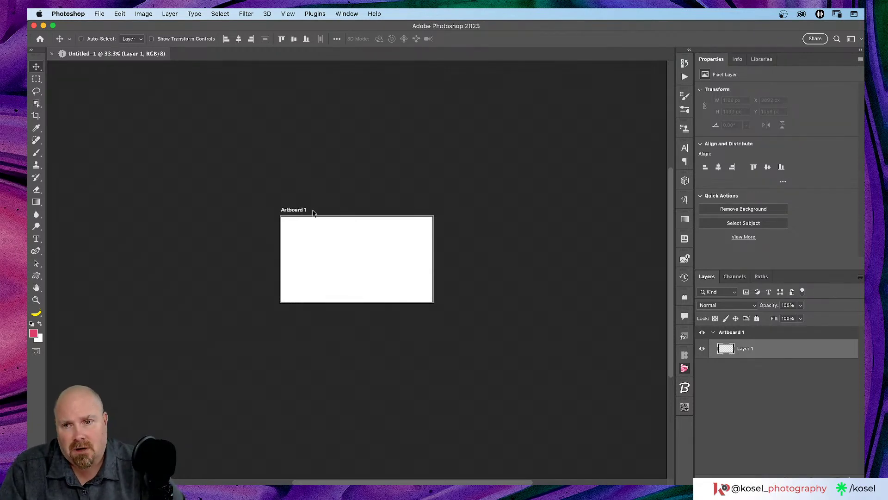
click(296, 211)
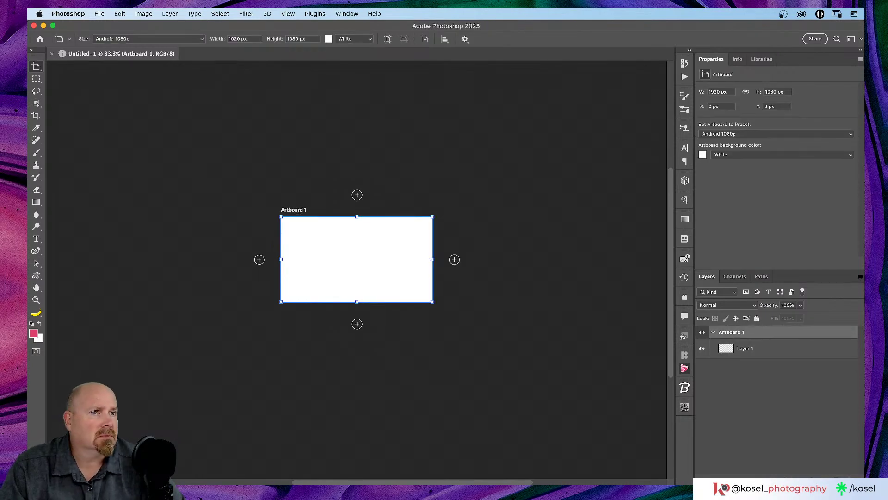
Switch to Finder and open the Artists folder inside Live Stream work > Kreative Cirkus.
key(super+Tab)
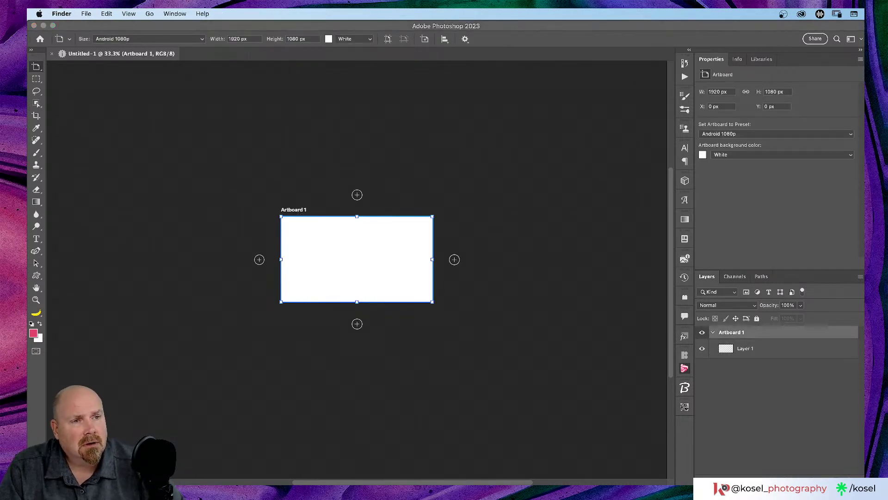
double_click(442, 85)
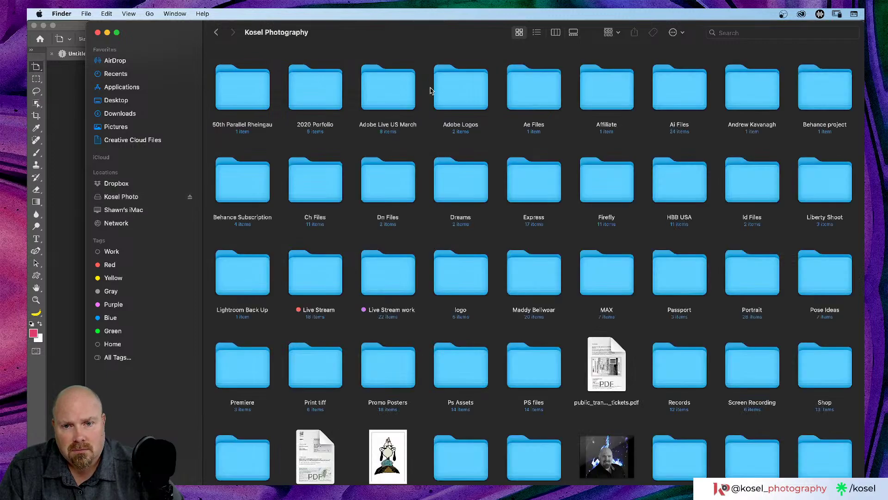
double_click(385, 294)
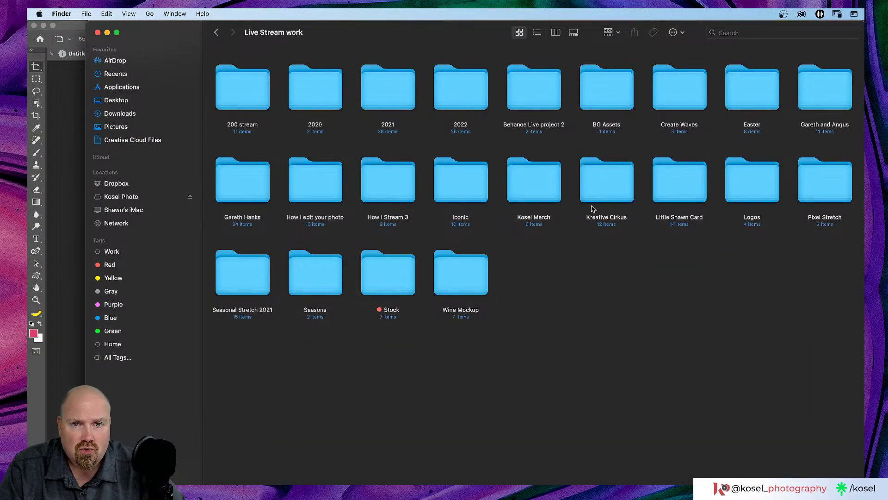
double_click(603, 194)
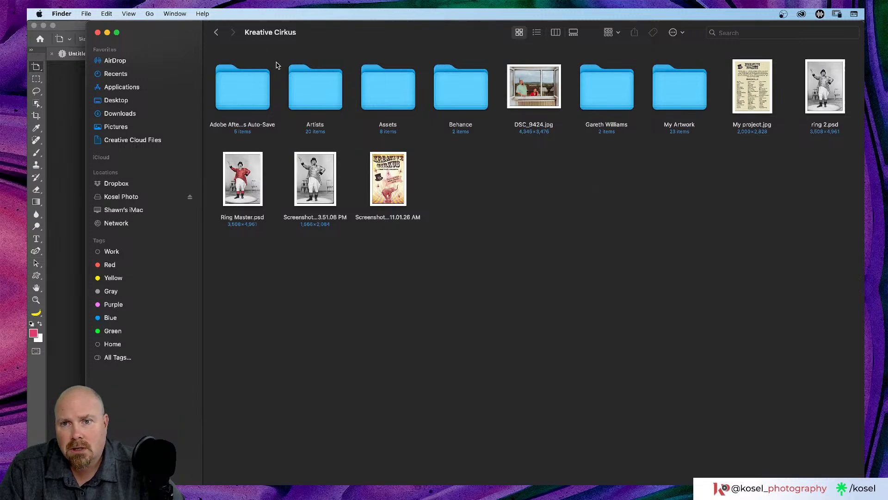
double_click(311, 84)
drag(416, 32, 377, 28)
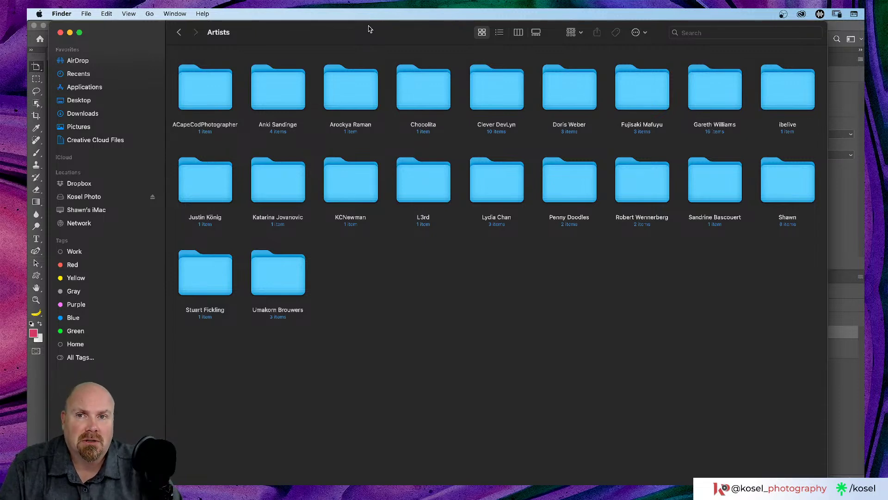
drag(370, 29, 364, 29)
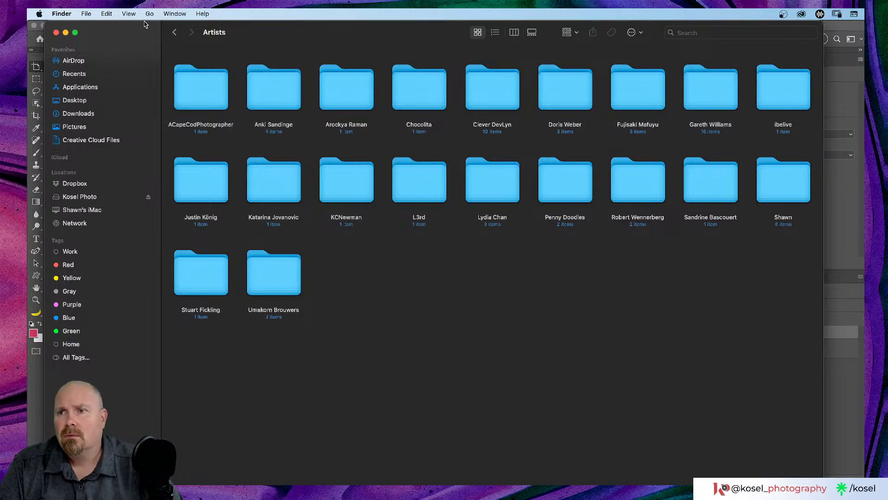
Switch to Chrome and find and open the 5 Summer Things Challenge project in the Behance portfolio.
key(super+Tab)
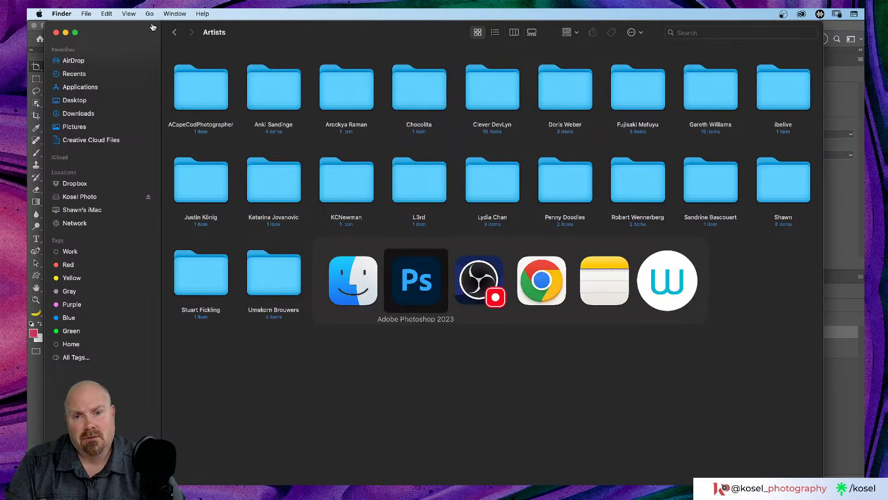
key(super+Tab)
key(super+Tab)
scroll(443, 217, down, 5)
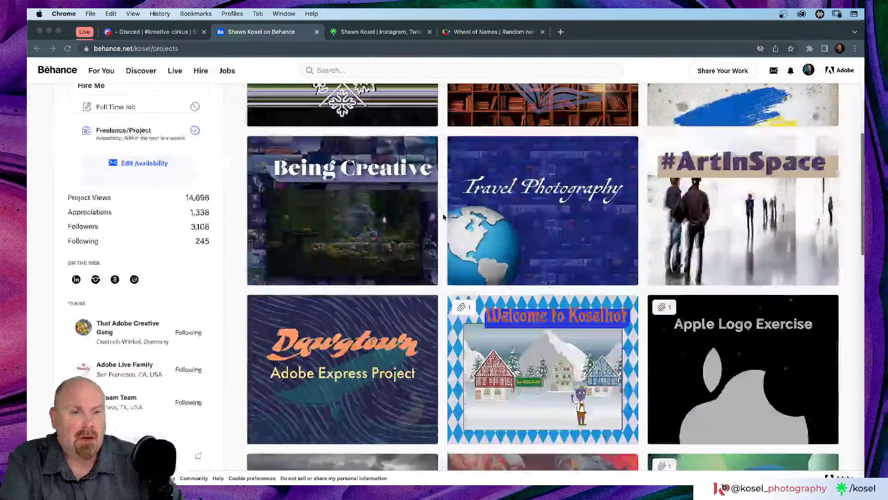
scroll(444, 217, down, 10)
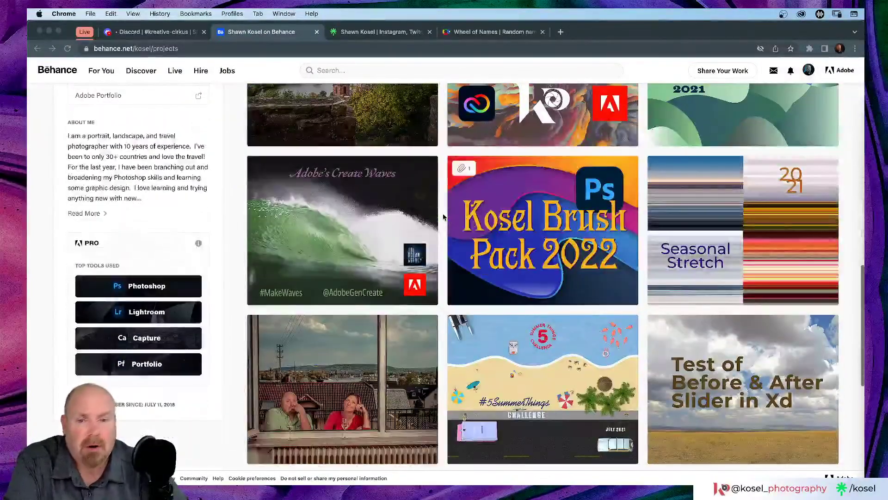
scroll(443, 216, down, 5)
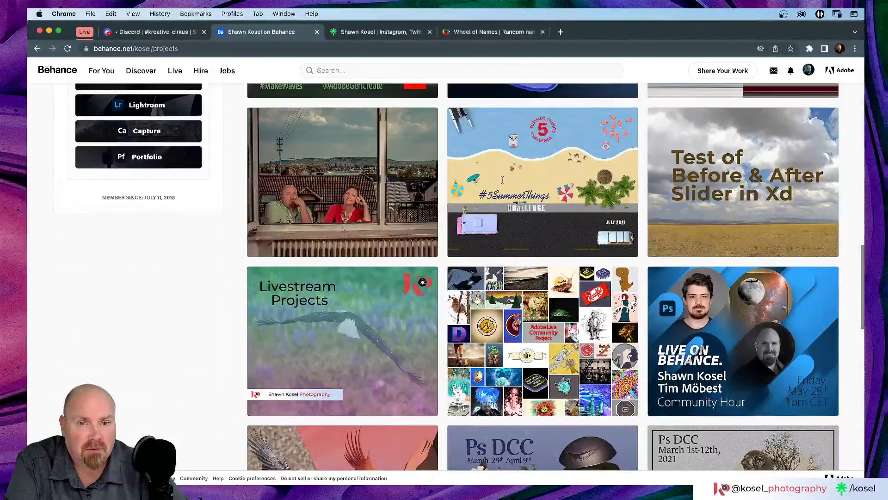
click(522, 177)
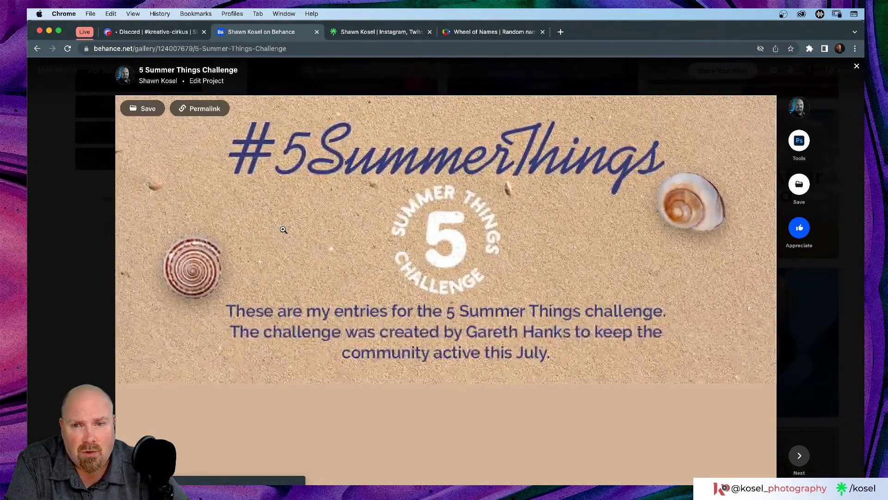
View the challenge project down to its animated title section, and close the project.
scroll(110, 266, down, 4)
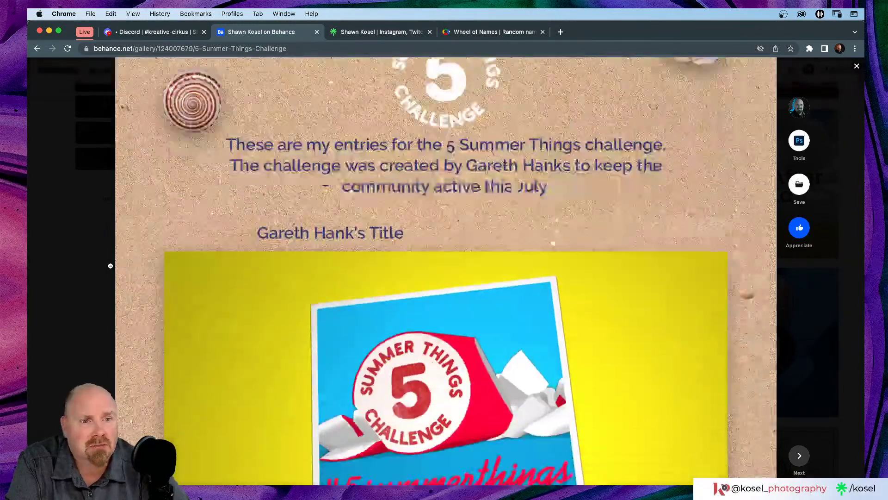
scroll(110, 266, down, 3)
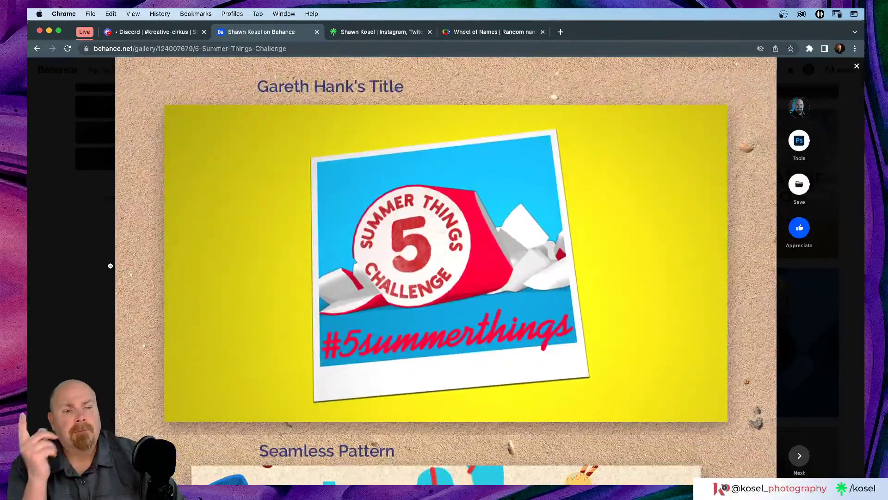
click(90, 268)
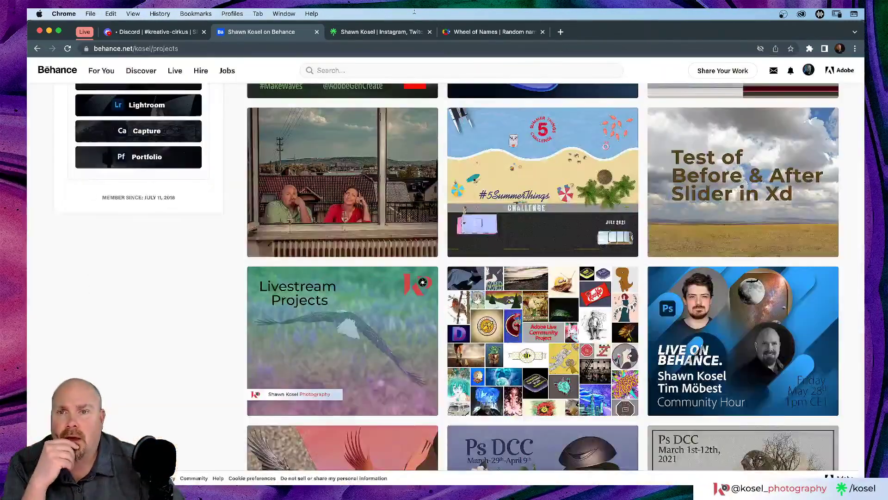
Open the 5summerthings channel in Discord and look back through its earlier Behance project posts.
click(162, 32)
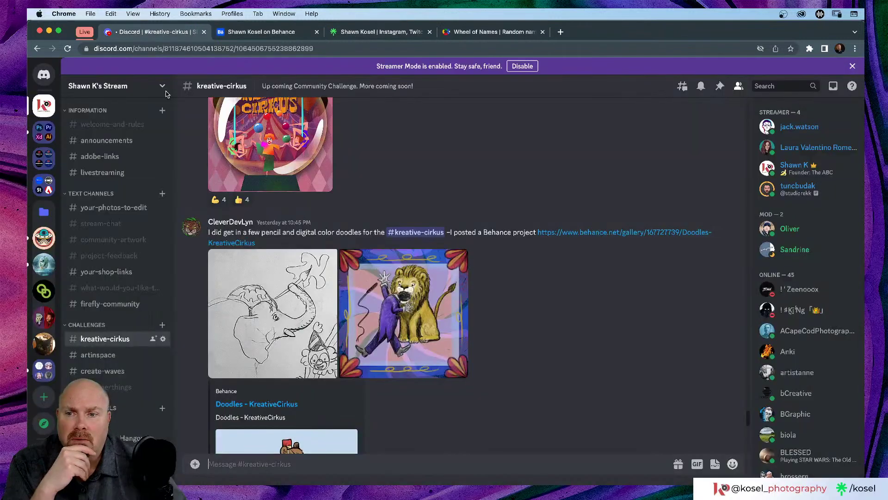
scroll(99, 301, down, 1)
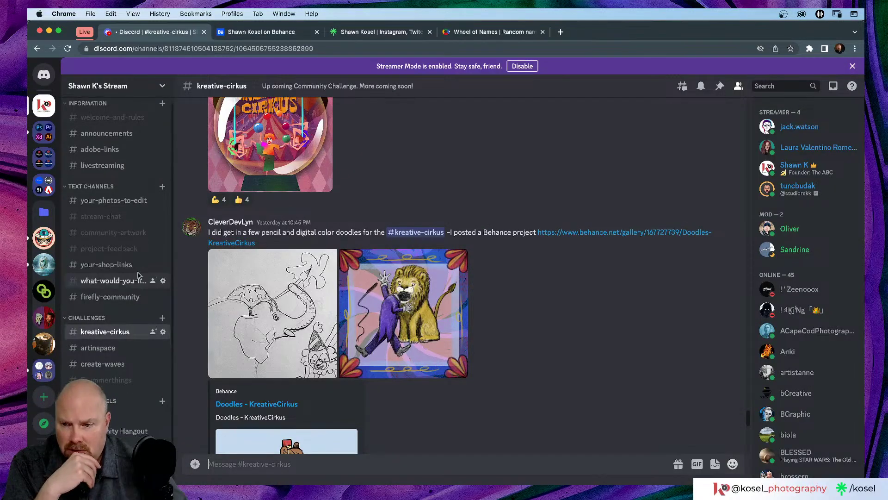
click(103, 364)
click(105, 381)
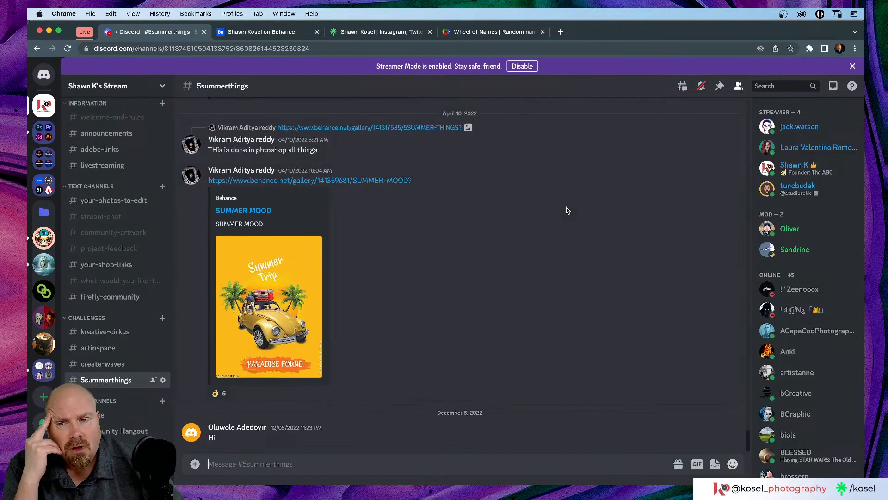
scroll(569, 210, up, 4)
scroll(568, 211, up, 7)
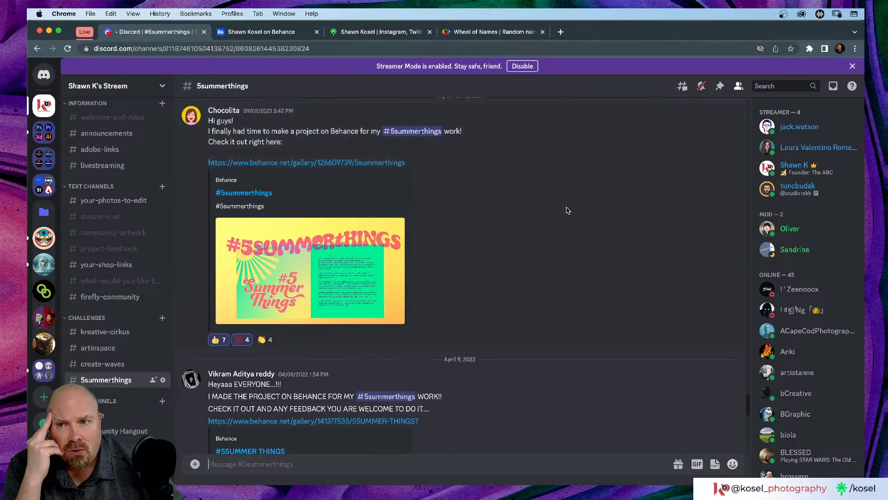
scroll(568, 210, up, 2)
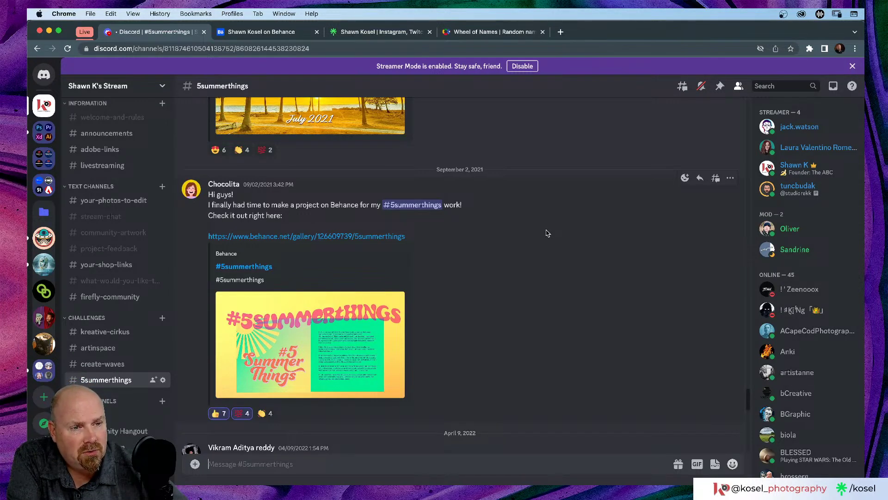
click(208, 463)
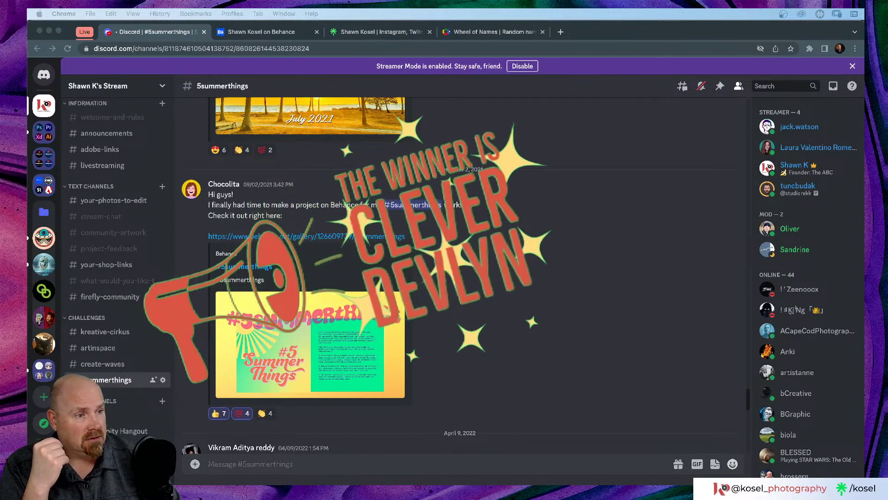
Examine the entries on the Wheel of Names with screen magnification, and return to the 5summerthings channel in Discord.
click(505, 32)
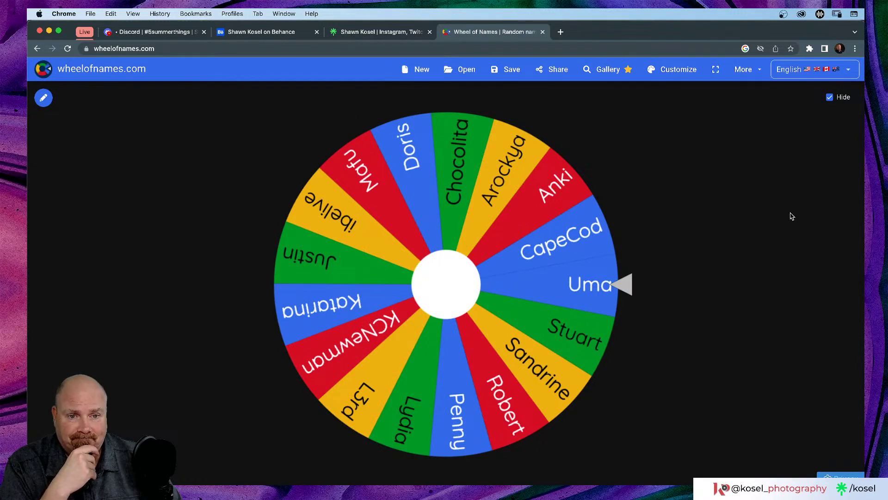
key(alt+super+8)
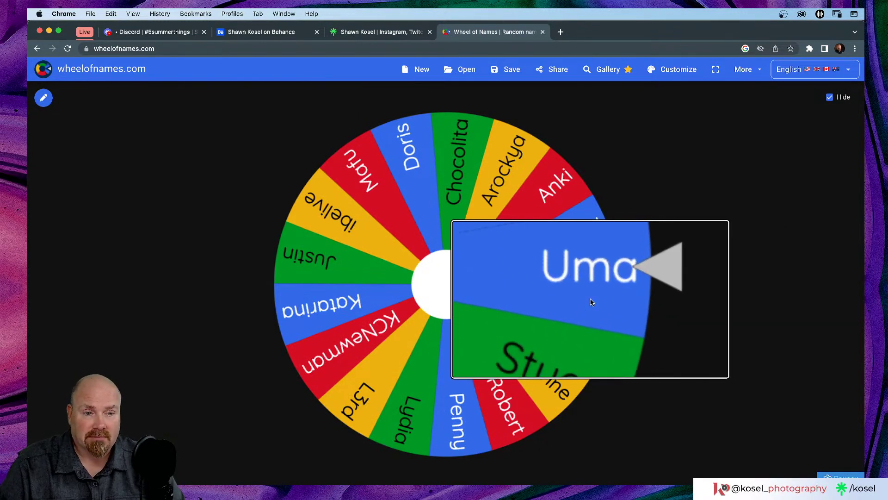
key(alt+super+8)
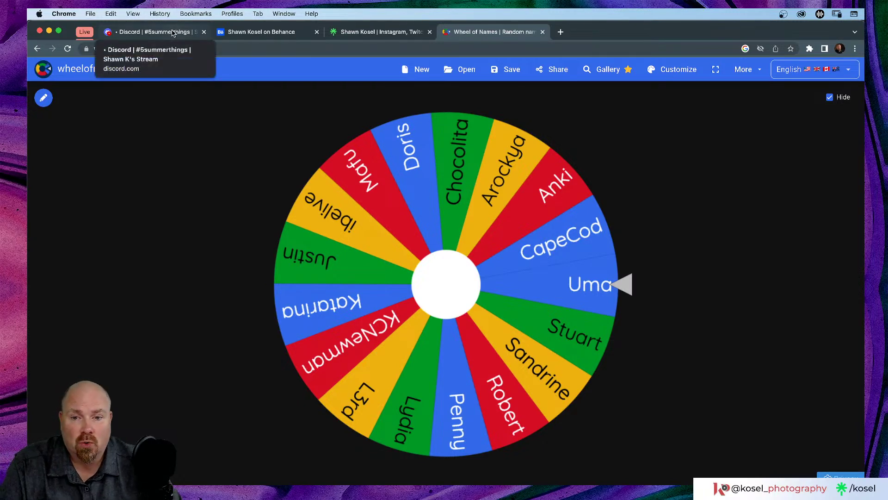
key(alt+super+8)
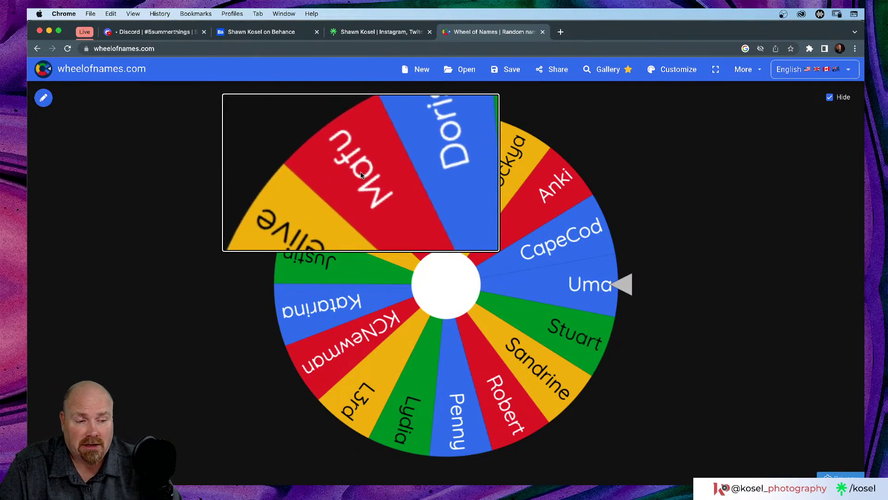
key(alt+super+8)
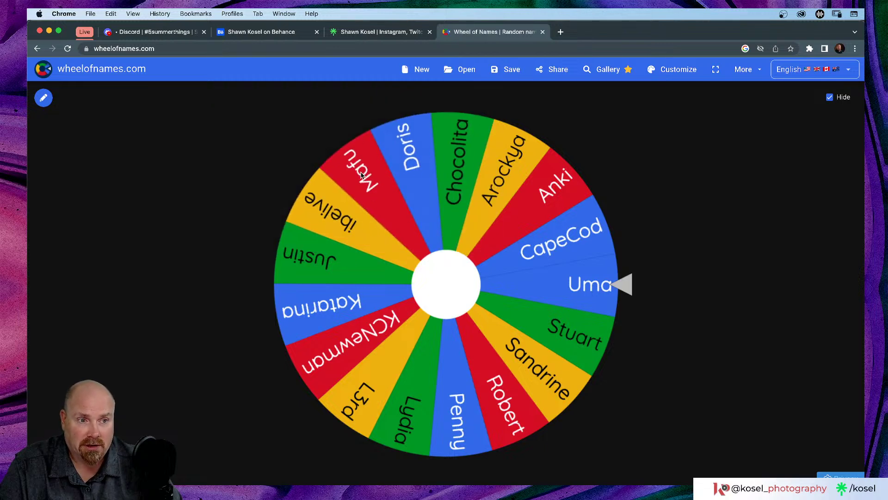
click(164, 32)
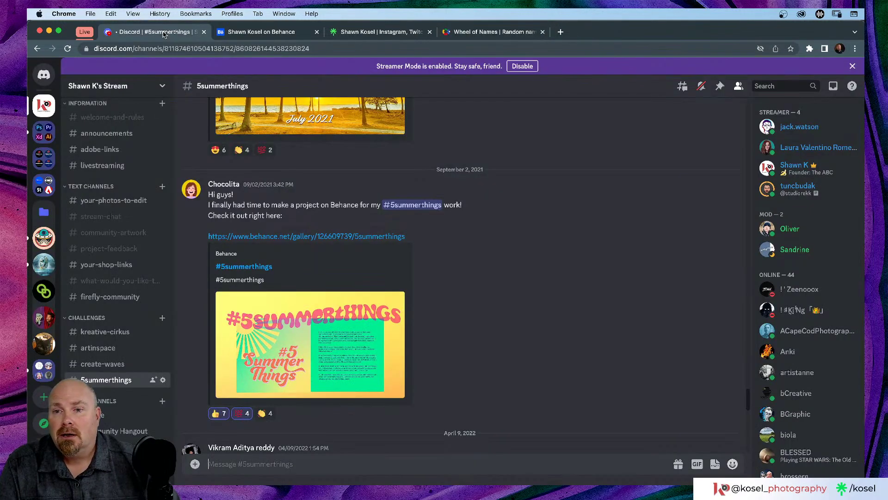
scroll(485, 228, up, 2)
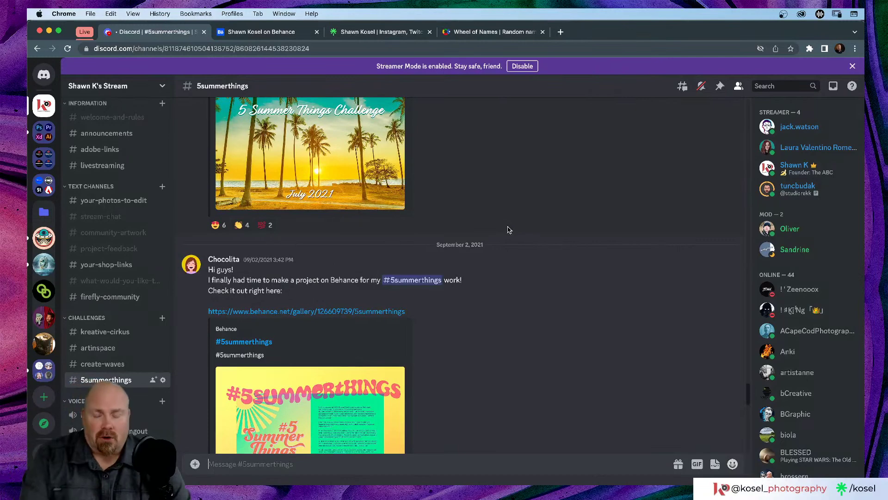
Switch to Photoshop and add four more 1920 x 1080 px artboards in a column below Artboard 1.
key(super+Tab)
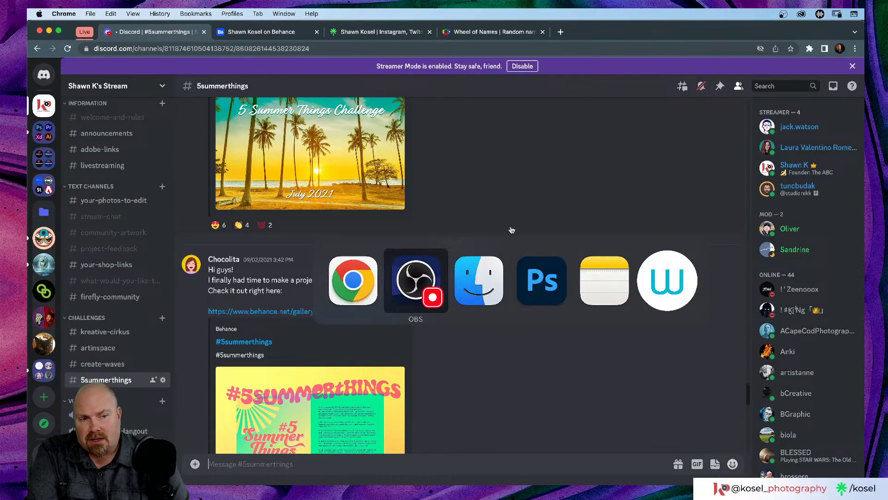
key(super+Tab)
key(super+Tab)
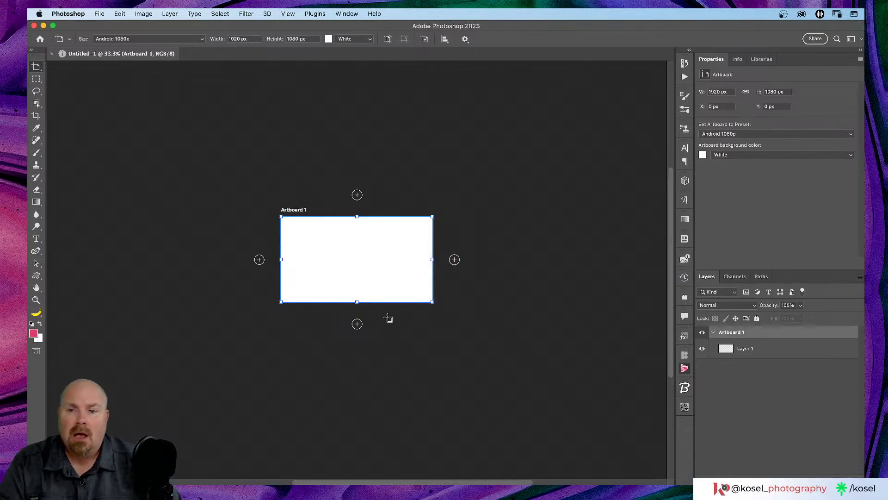
scroll(346, 308, down, 2)
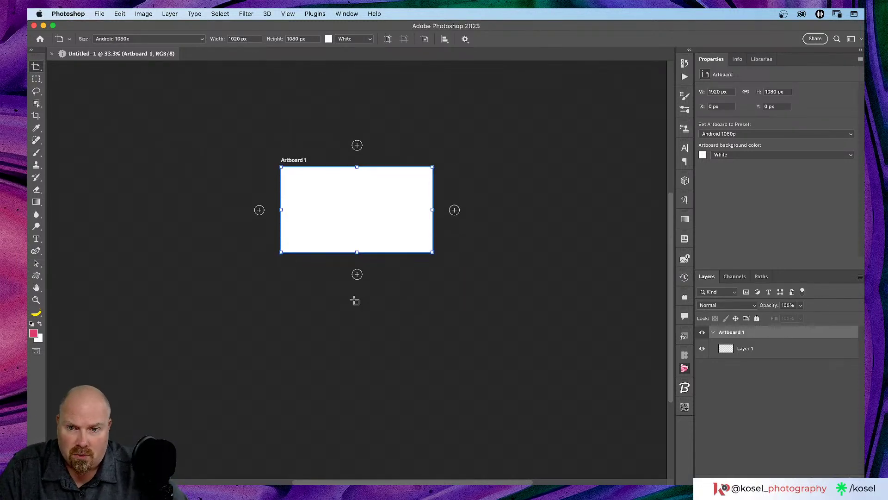
click(360, 275)
scroll(361, 276, down, 4)
click(358, 275)
scroll(357, 274, down, 4)
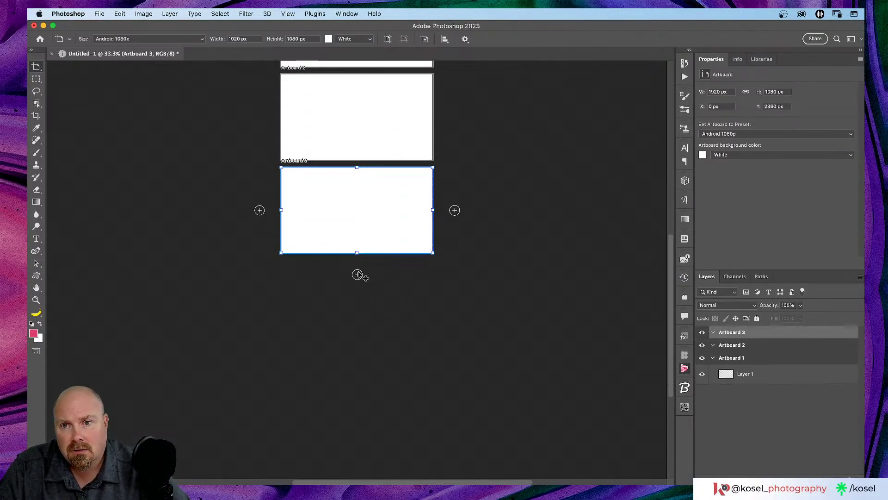
click(358, 275)
scroll(359, 275, down, 4)
click(358, 275)
scroll(357, 277, down, 4)
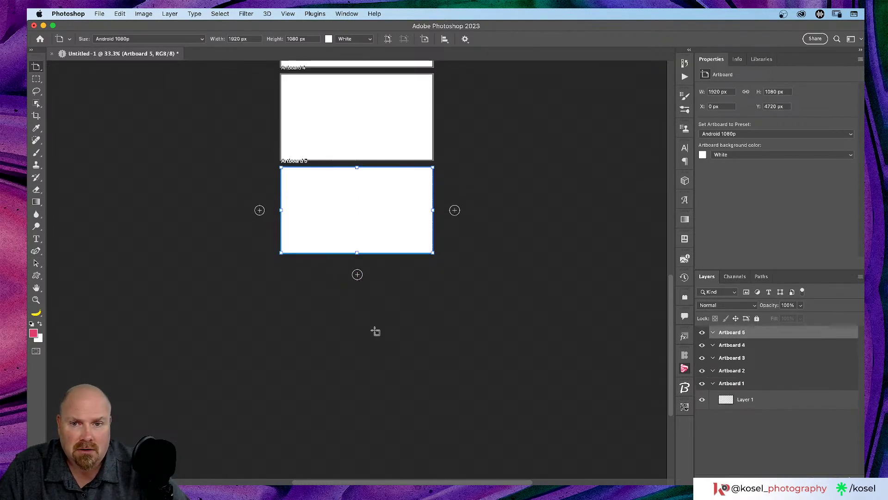
scroll(375, 331, up, 10)
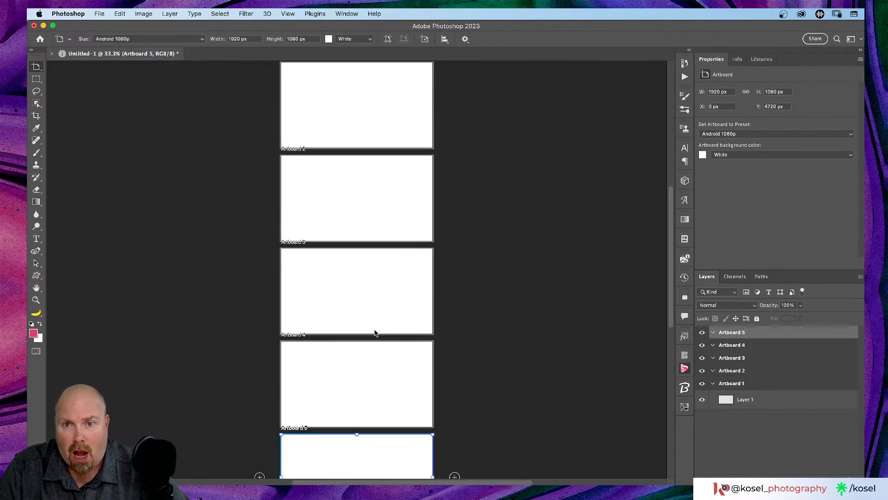
scroll(375, 332, left, 3)
scroll(375, 332, up, 1)
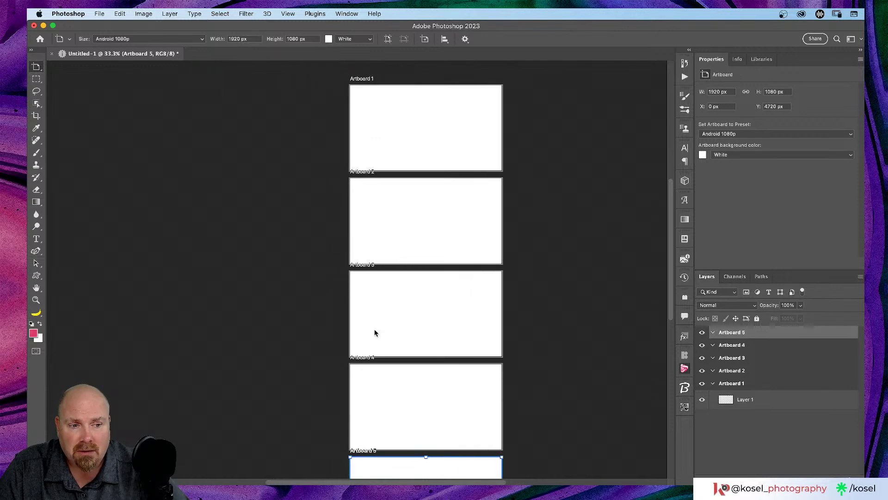
scroll(370, 332, right, 2)
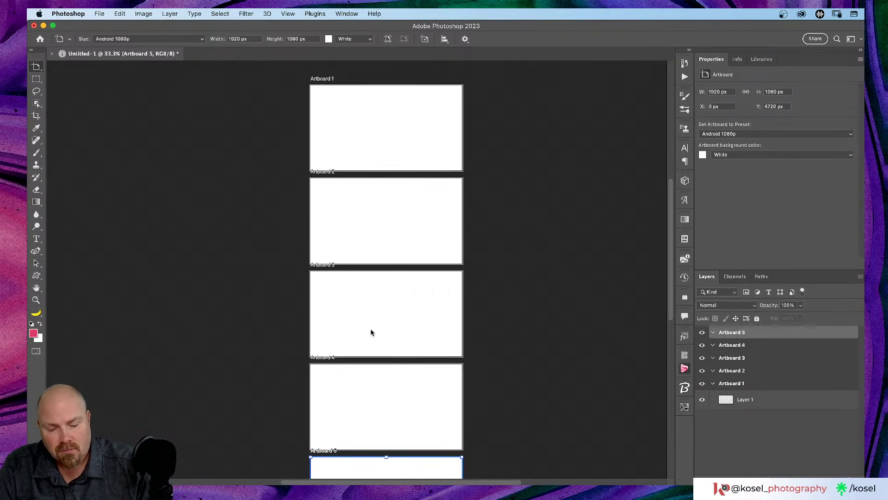
key(super+equal)
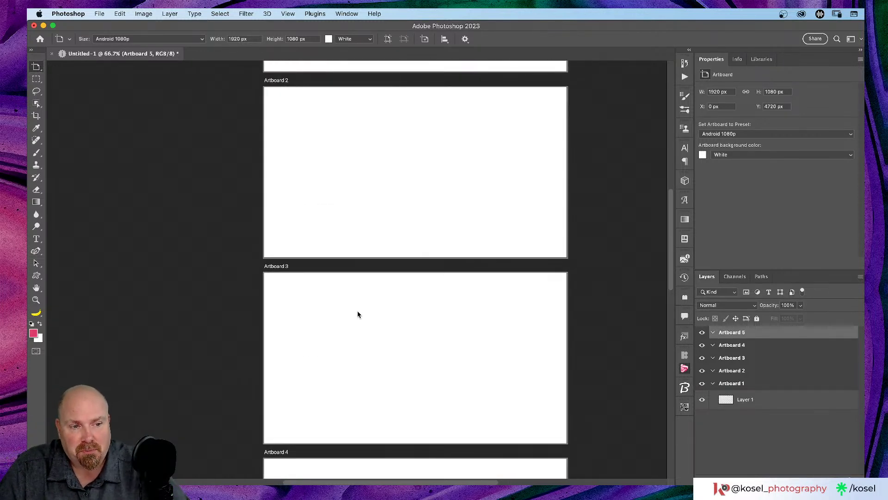
scroll(357, 314, right, 2)
scroll(357, 315, up, 5)
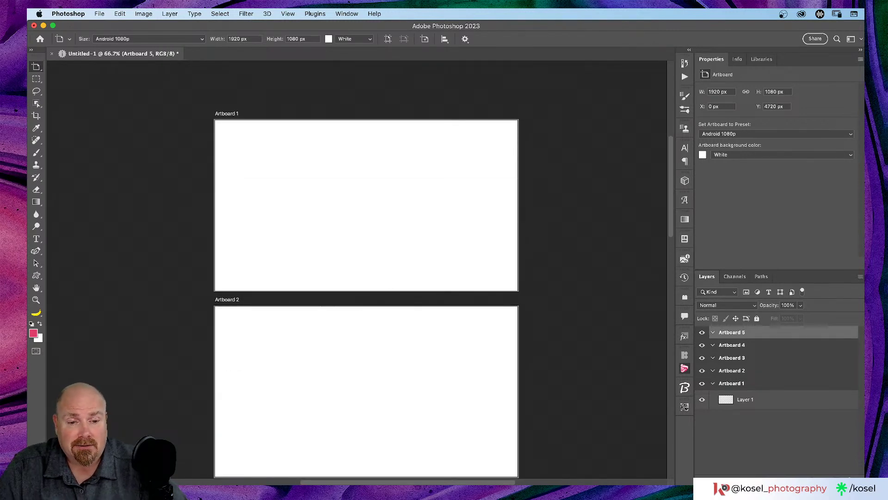
Switch to Finder and close its open Artists folder window.
key(super+Tab)
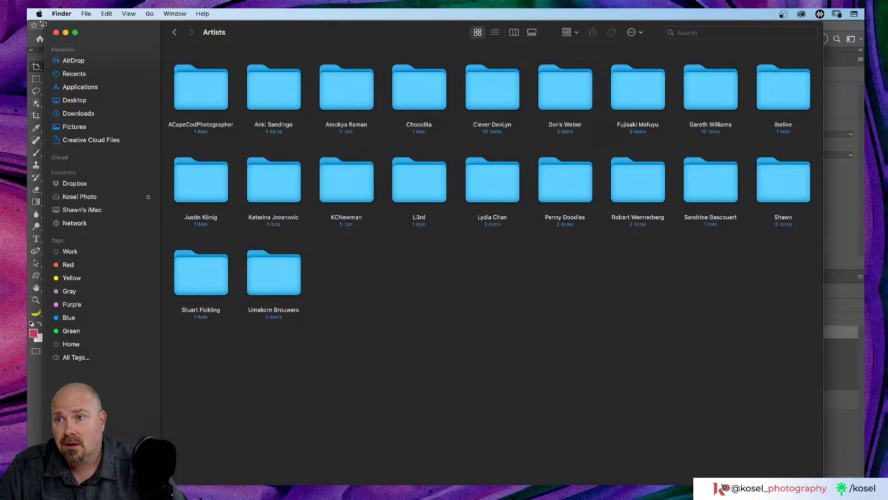
drag(43, 22, 245, 194)
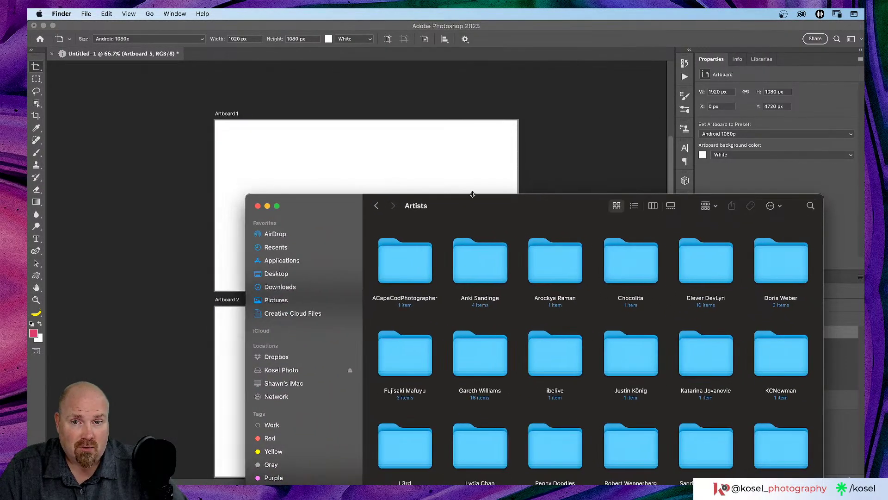
click(258, 206)
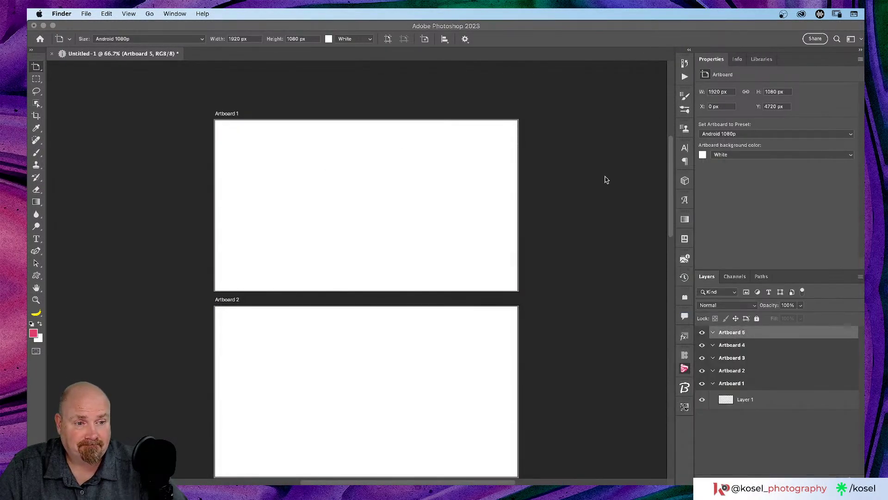
Return to Photoshop and move Artboard 2 up against the bottom edge of Artboard 1, at Y 1080 px.
scroll(520, 182, down, 3)
scroll(520, 182, up, 5)
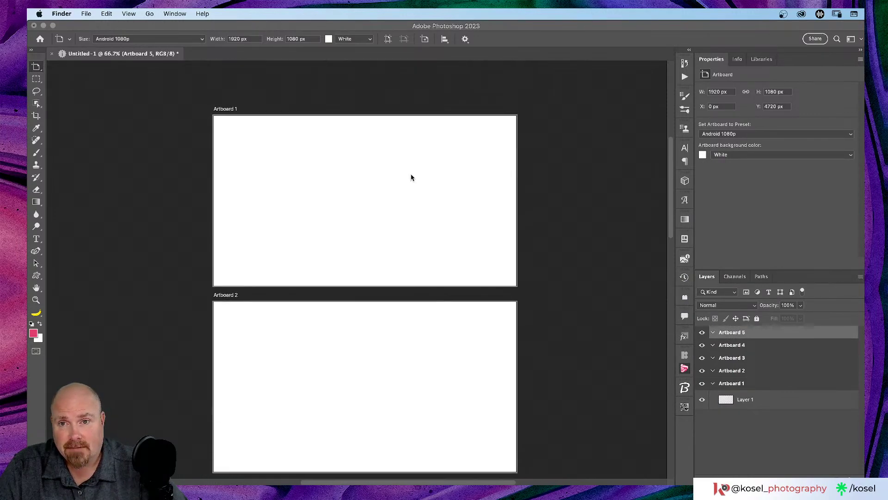
click(229, 110)
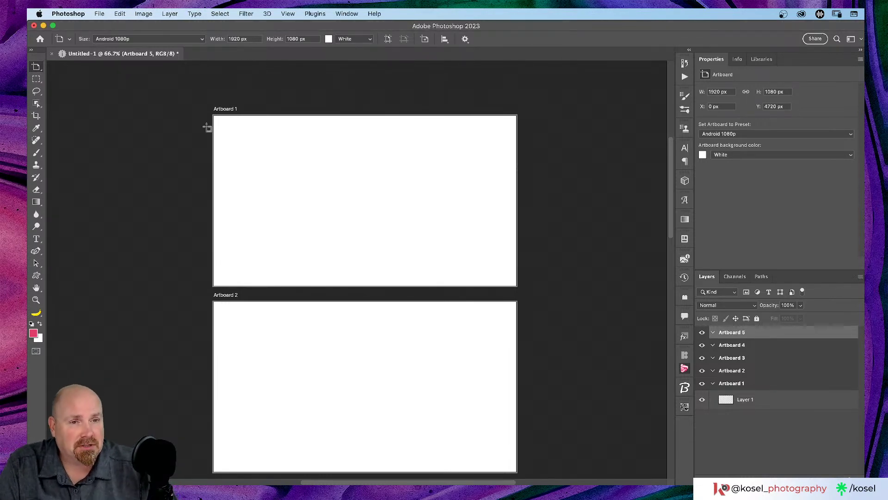
scroll(511, 187, down, 1)
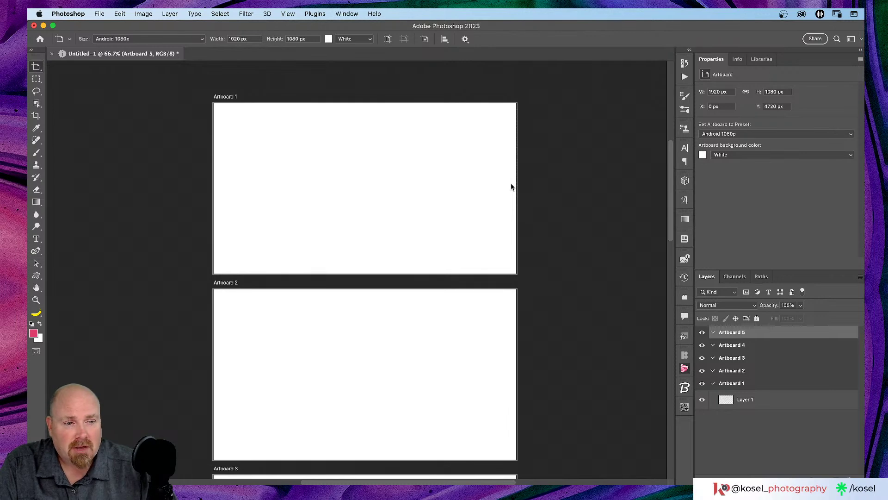
scroll(526, 192, down, 5)
scroll(541, 234, up, 4)
scroll(541, 234, right, 2)
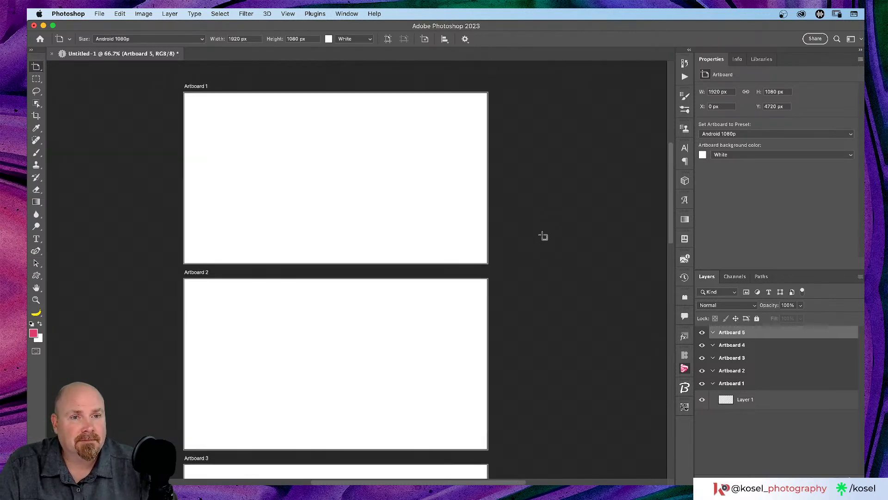
click(196, 273)
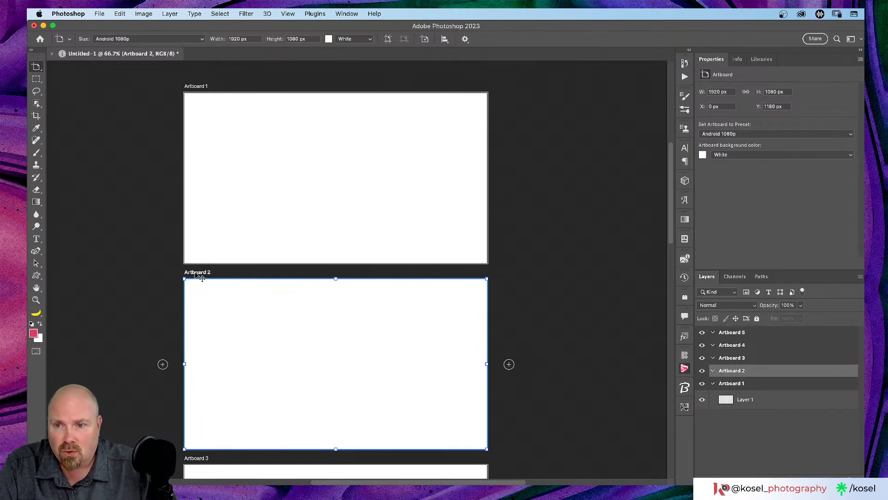
drag(195, 273, 197, 261)
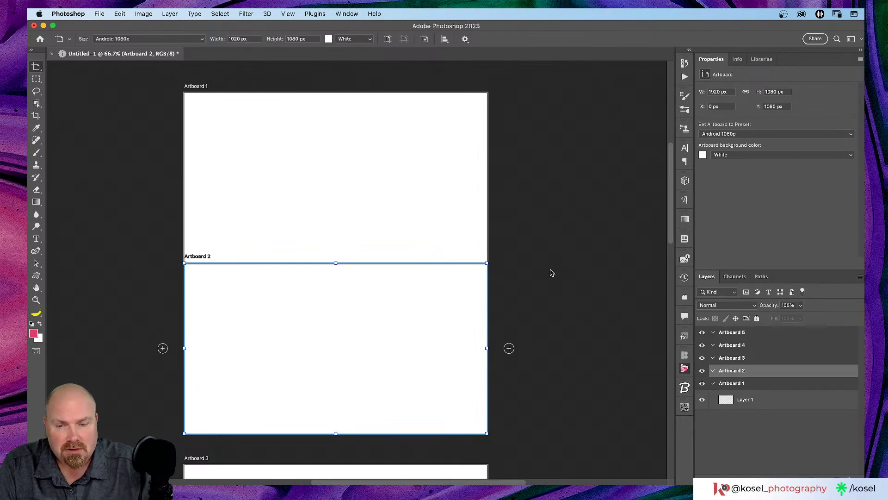
Try to fine-tune Artboard 2's position at the seam with Artboard 1, and restore it to X 0, Y 1080 px.
key(super+equal)
key(super+equal)
scroll(501, 291, left, 10)
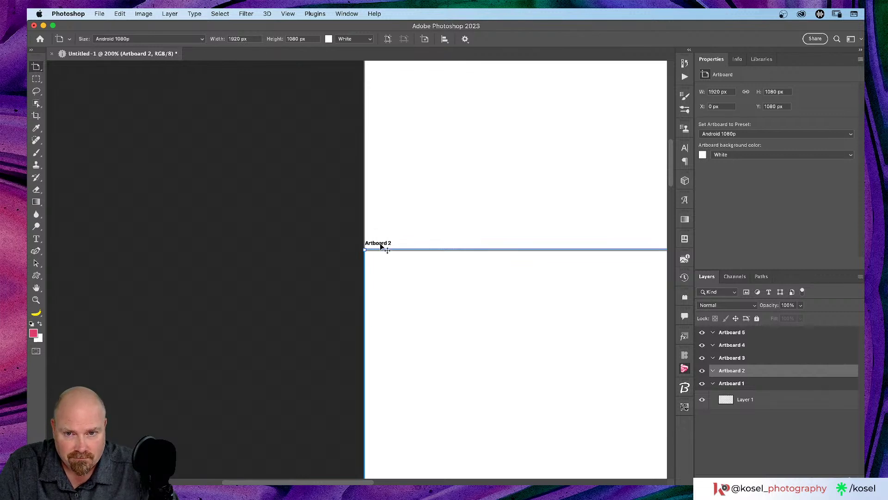
drag(380, 247, 381, 250)
click(338, 254)
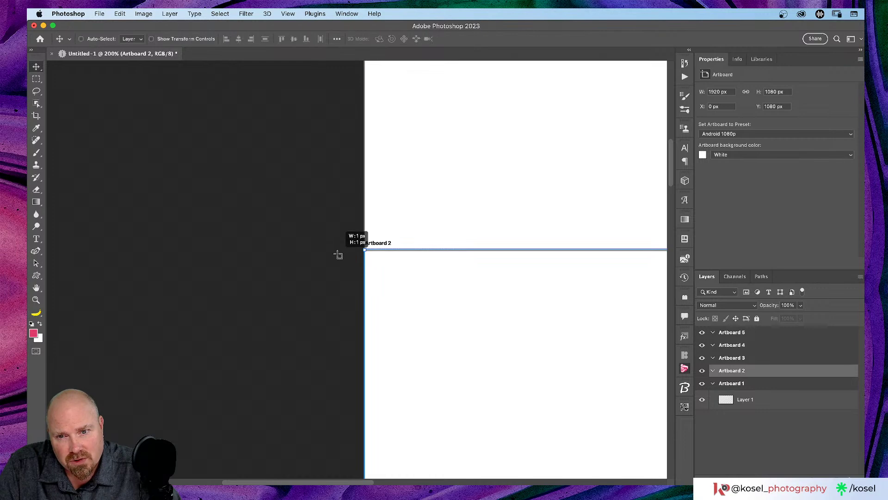
key(super+z)
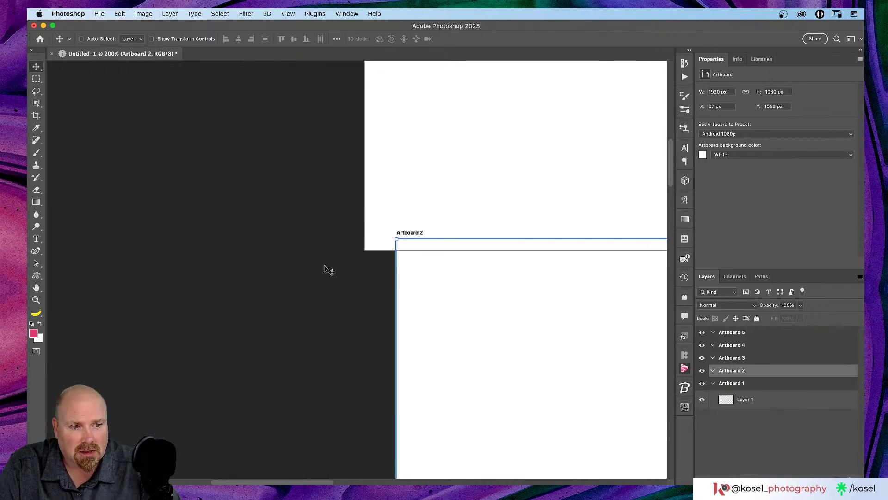
key(super+shift+z)
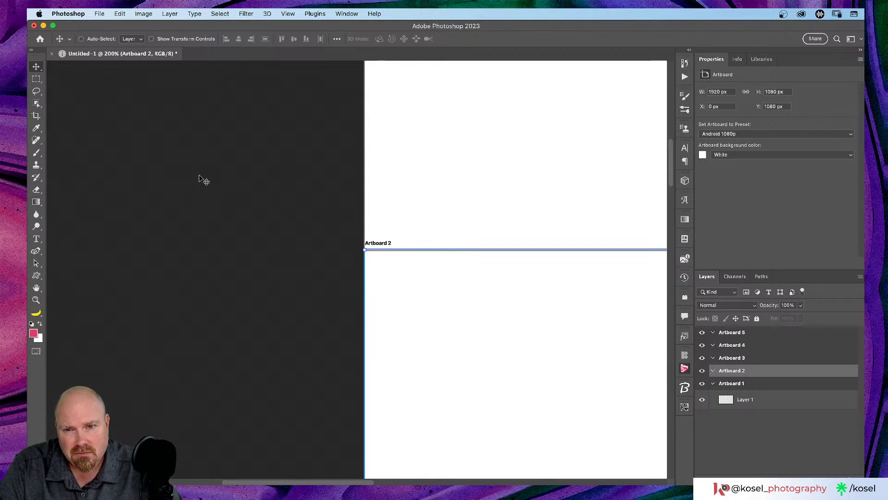
Nudge Artboard 2 up to about Y 1070 px, overlapping the bottom edge of Artboard 1.
scroll(199, 178, right, 1)
key(Down)
key(Down)
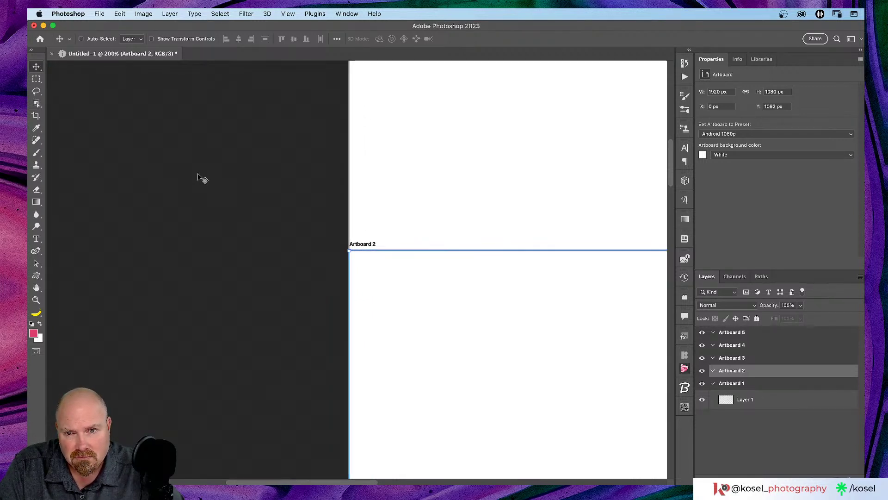
key(Up)
key(Up)
key(Up)
key(Up)
key(Up)
key(Up)
key(Up)
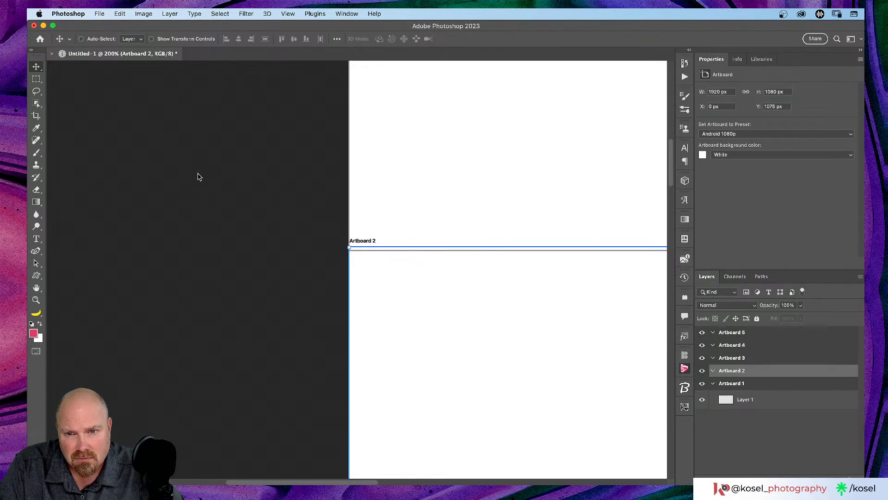
key(Up)
key(Up)
key(Up)
key(Up)
key(Up)
key(Up)
key(Up)
key(Down)
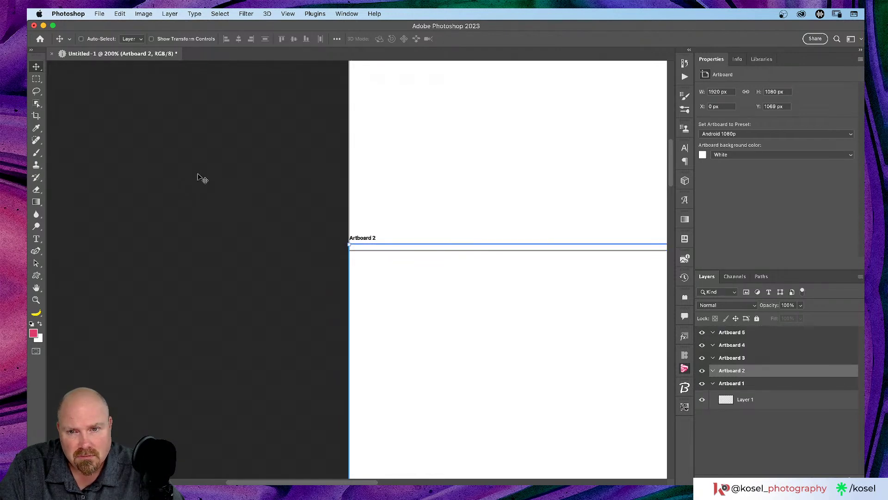
Select Artboard 2 and nudge it to Y 1082 px so it sits flush under Artboard 1.
click(724, 385)
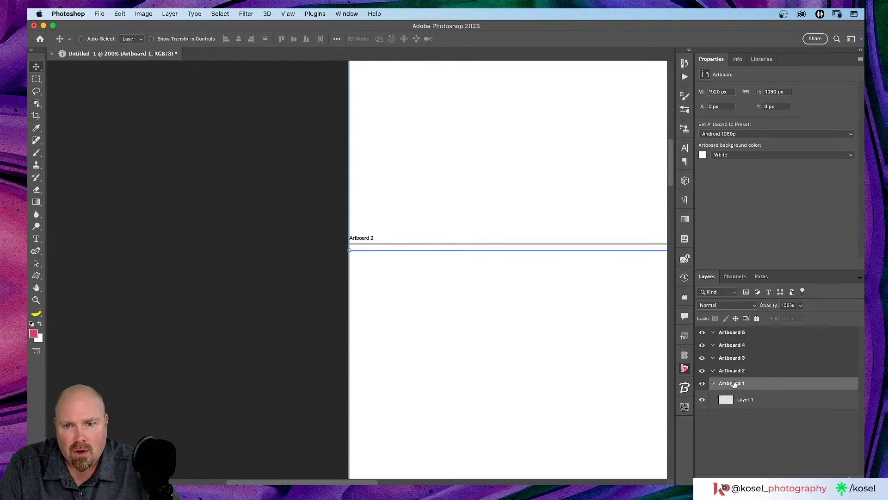
click(735, 344)
scroll(378, 334, right, 3)
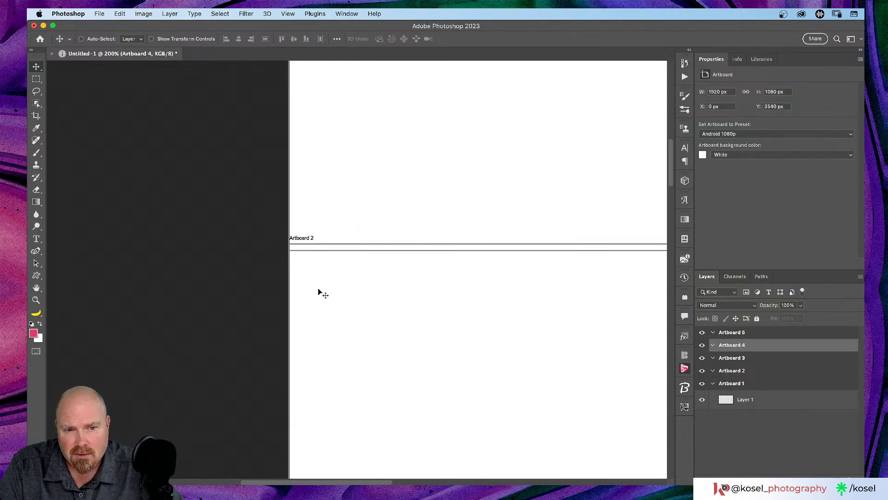
click(724, 372)
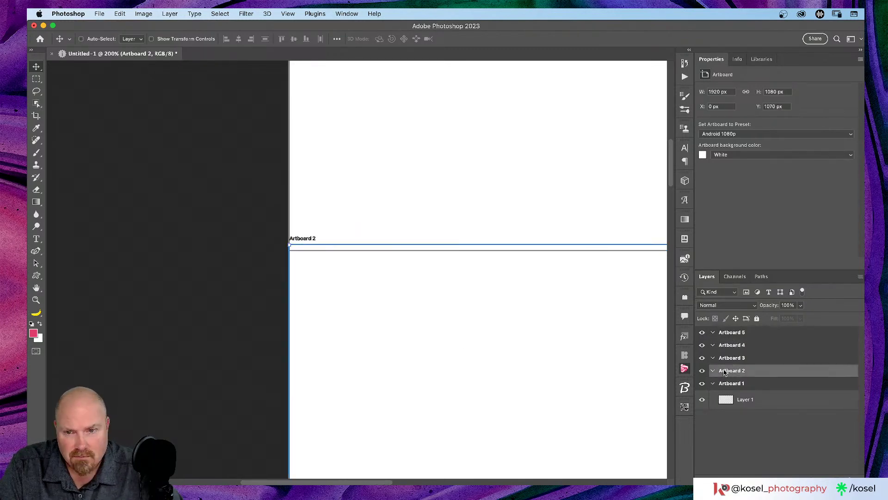
key(Down)
key(Down)
key(Down)
key(Down)
key(Down)
key(Down)
key(Down)
key(Down)
key(Down)
key(Down)
key(Down)
key(Down)
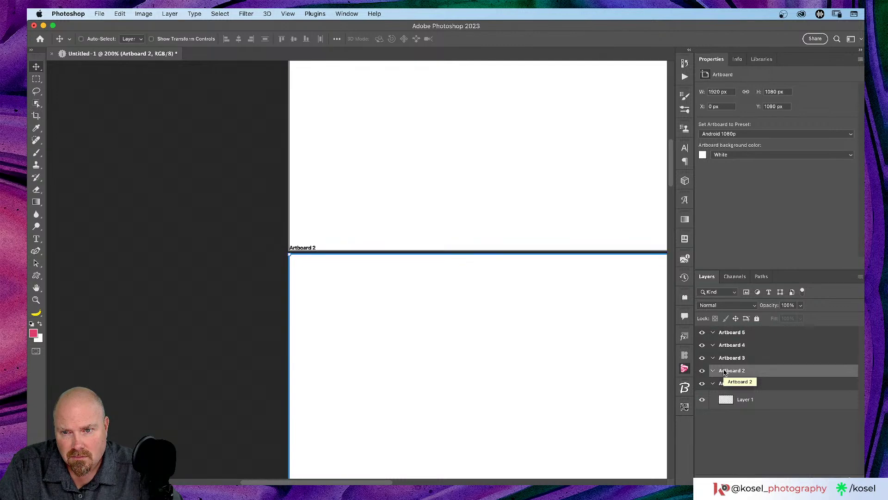
key(Up)
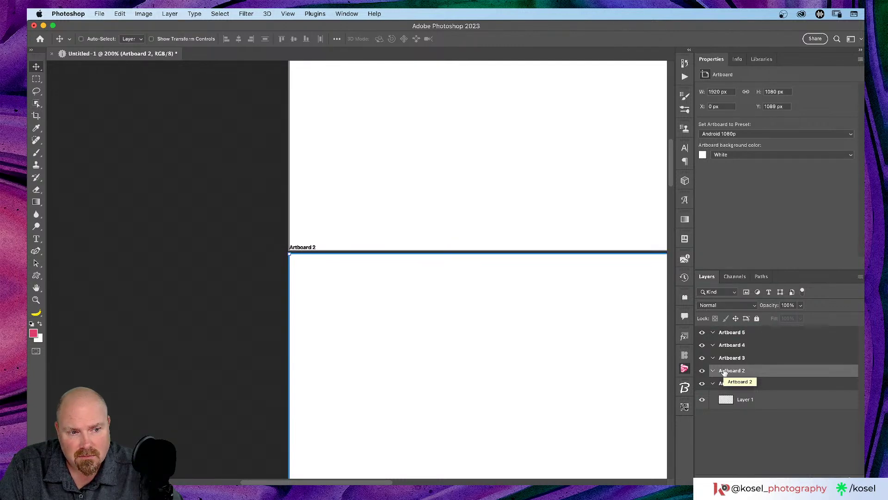
key(Up)
key(Up)
key(Up)
key(Up)
key(Up)
key(Up)
key(Up)
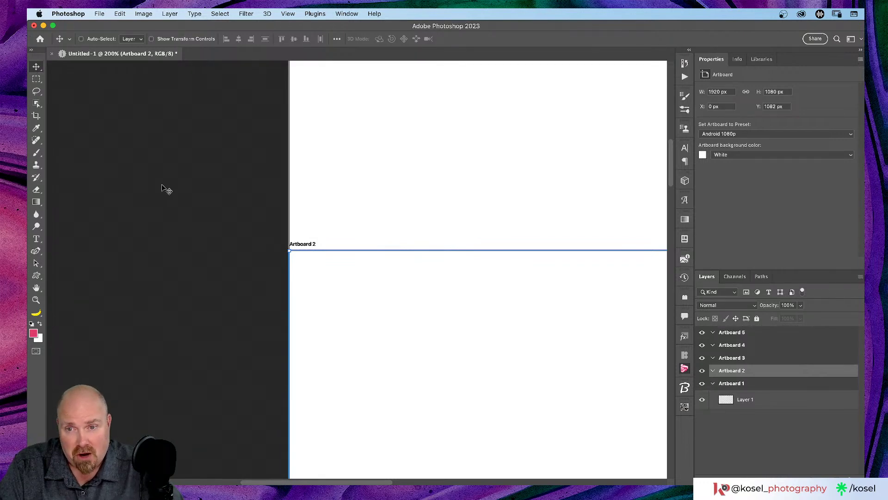
Select Artboard 3 and move it up to about Y 2192 px, close beneath Artboard 2.
scroll(162, 186, down, 5)
scroll(165, 187, down, 5)
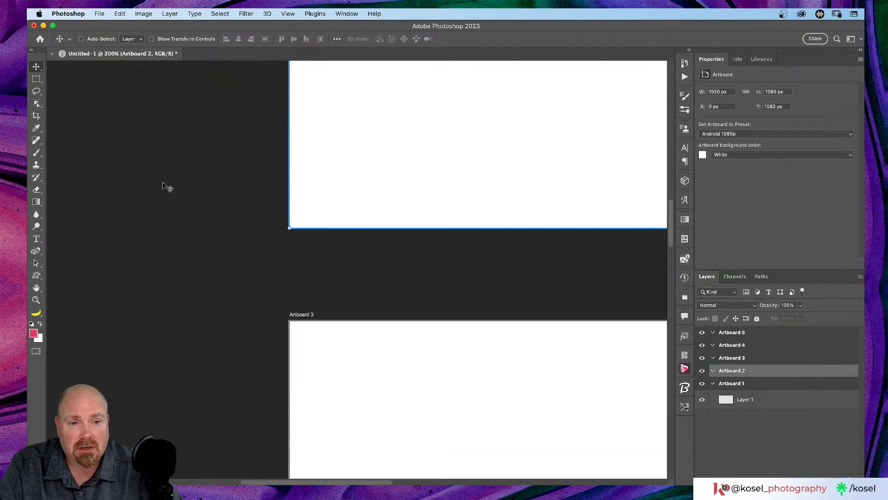
click(740, 358)
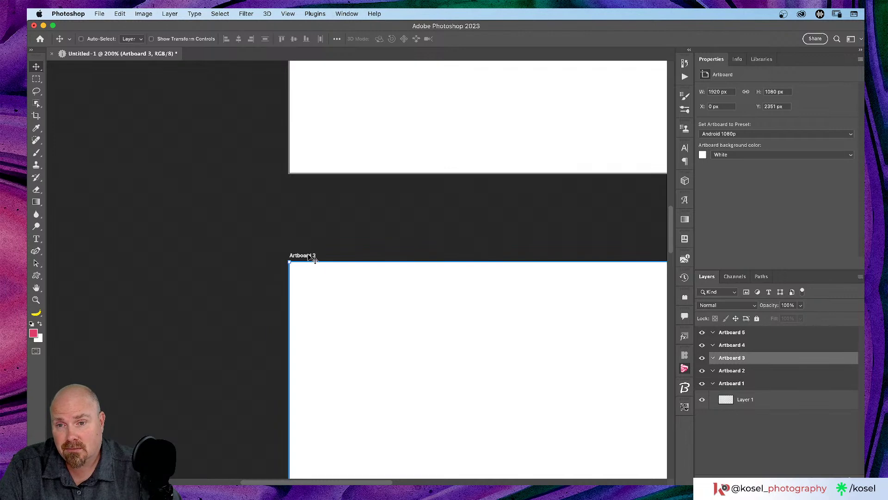
drag(312, 256, 310, 180)
key(z)
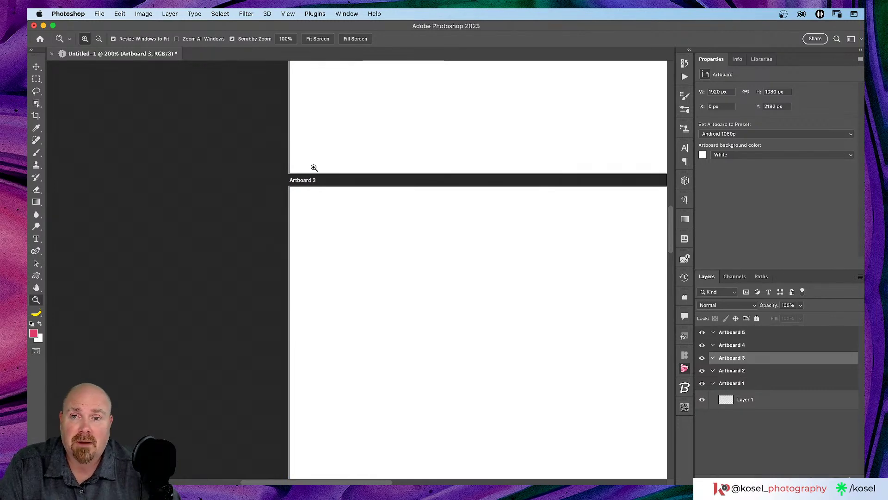
Nudge Artboard 3 up with the Move tool to Y 2167 px, nearly touching the bottom edge of Artboard 2.
click(36, 67)
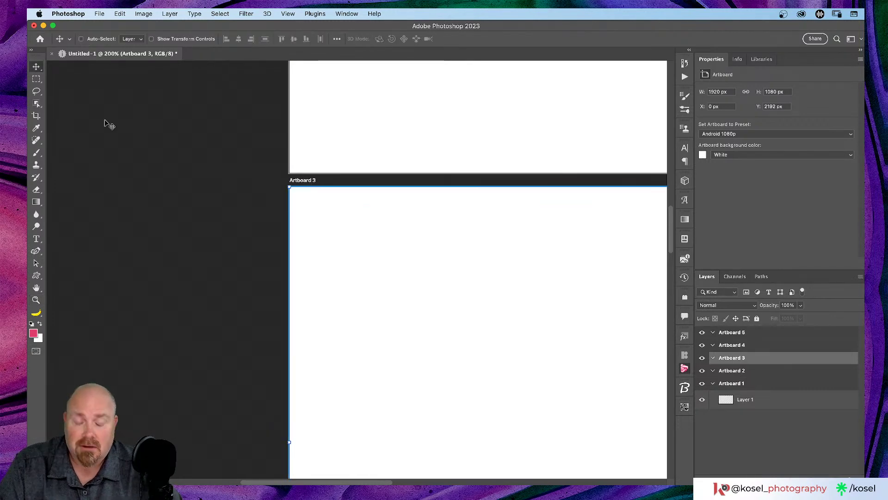
key(Up)
key(Up)
key(Up)
key(Up)
key(Up)
key(Up)
key(Up)
key(Up)
key(Up)
key(Up)
key(Up)
key(Up)
key(Up)
key(Up)
key(Up)
key(Up)
key(Up)
key(Up)
key(Up)
key(Up)
key(Up)
key(Up)
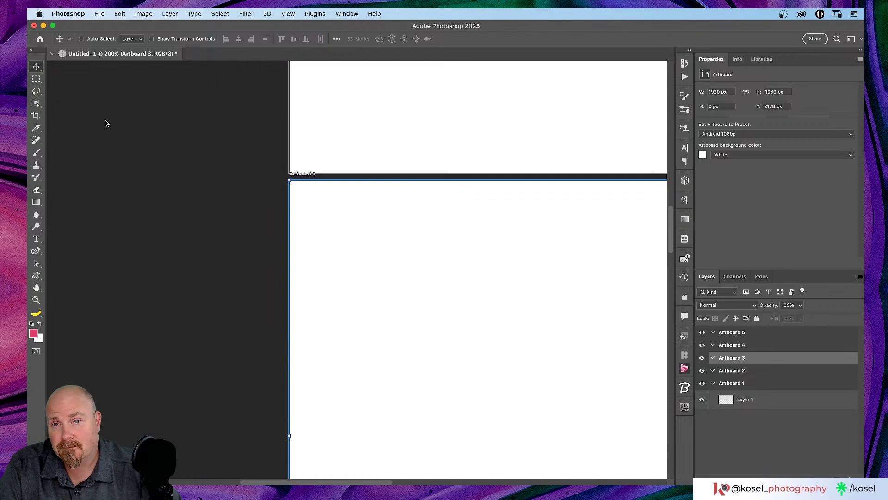
key(Up)
key(Up)
key(Up)
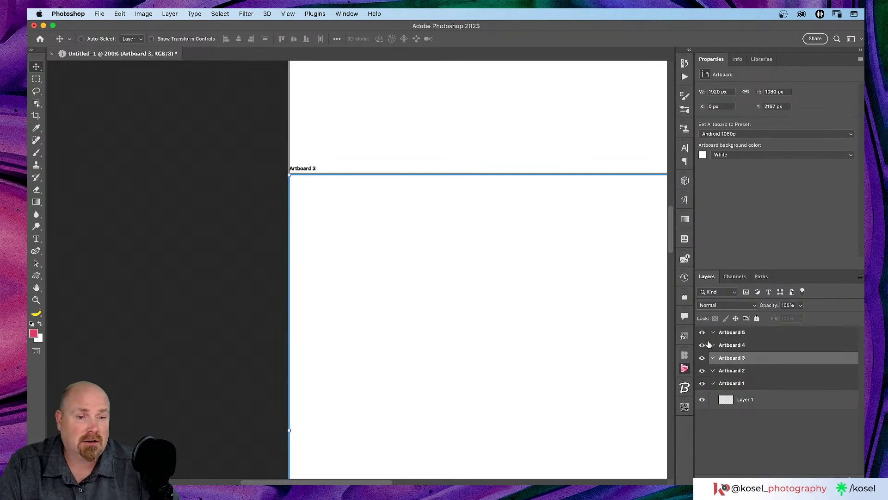
Select Artboard 4 and move it up to about Y 3276 px, close beneath Artboard 3.
scroll(585, 317, down, 5)
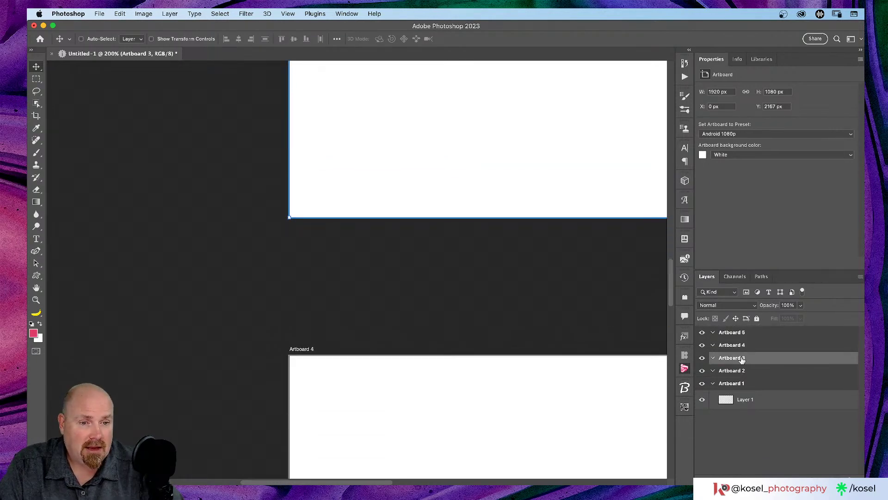
click(736, 347)
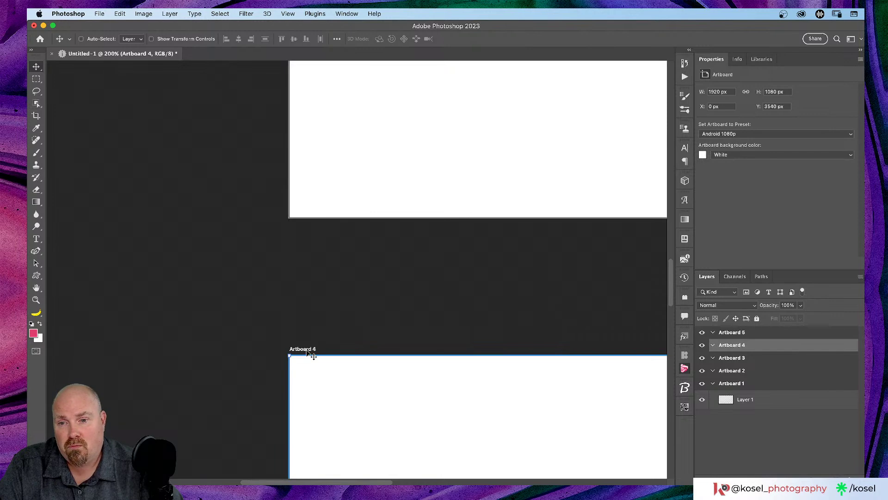
drag(308, 351, 305, 225)
key(z)
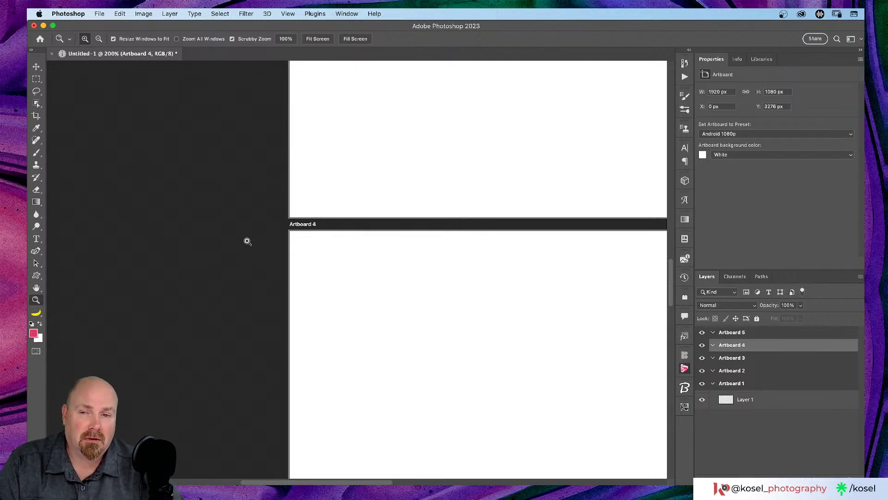
Nudge Artboard 4 up with the Move tool to Y 3249 px so it meets the bottom edge of Artboard 3.
click(295, 225)
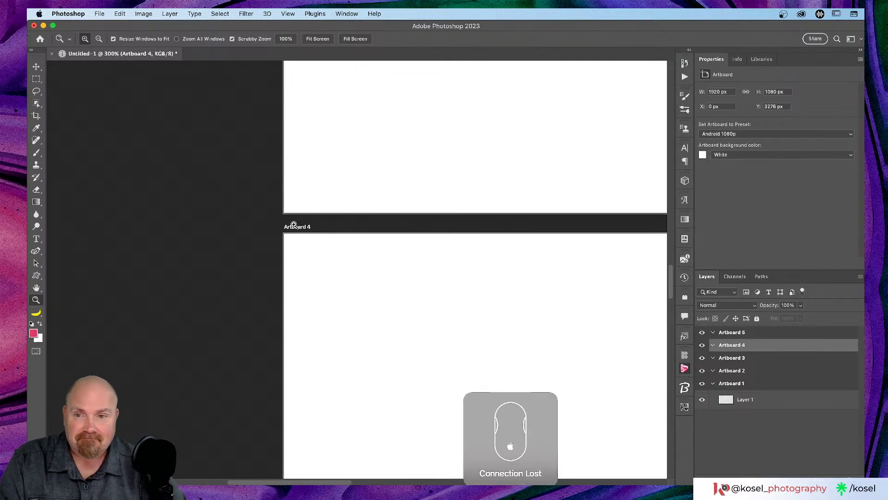
key(v)
key(Up)
key(Up)
key(Up)
key(Up)
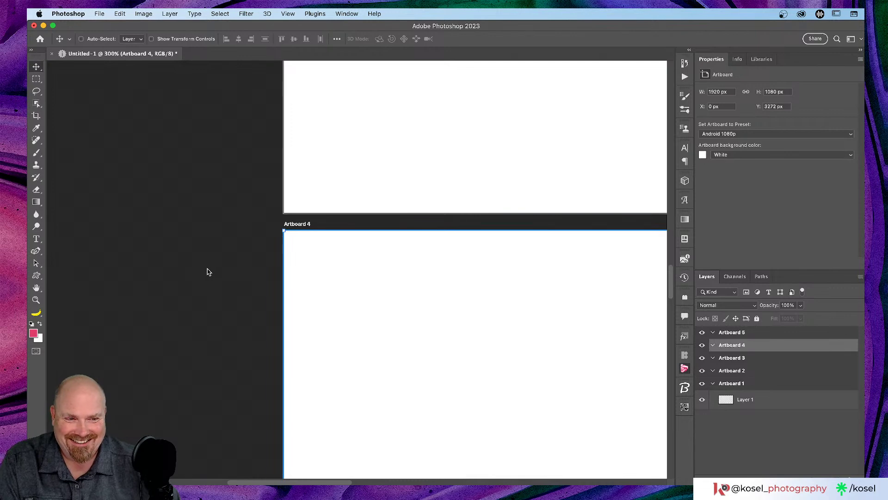
key(Up)
key(Up)
key(Up)
key(Up)
key(Up)
key(Up)
key(Up)
key(Up)
key(Up)
key(Up)
key(Up)
key(Up)
key(Up)
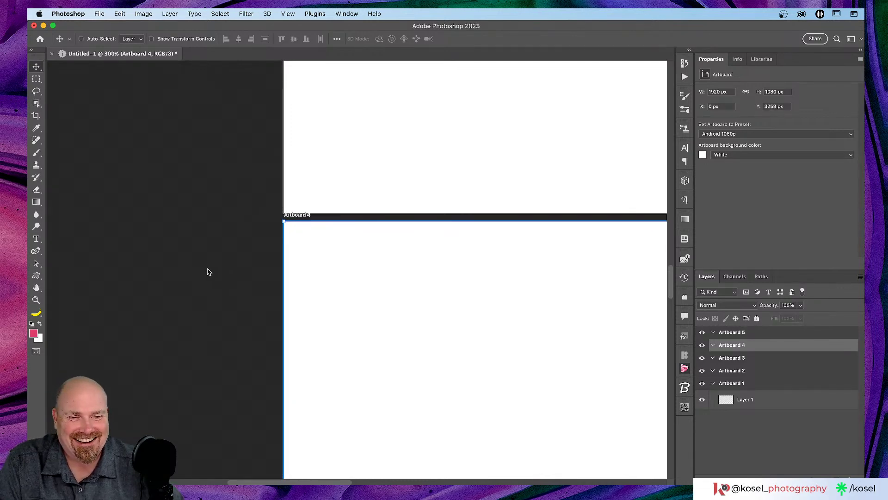
key(Up)
key(Up)
key(Up)
key(Up)
key(Up)
key(Up)
key(Up)
key(Up)
key(Up)
key(Up)
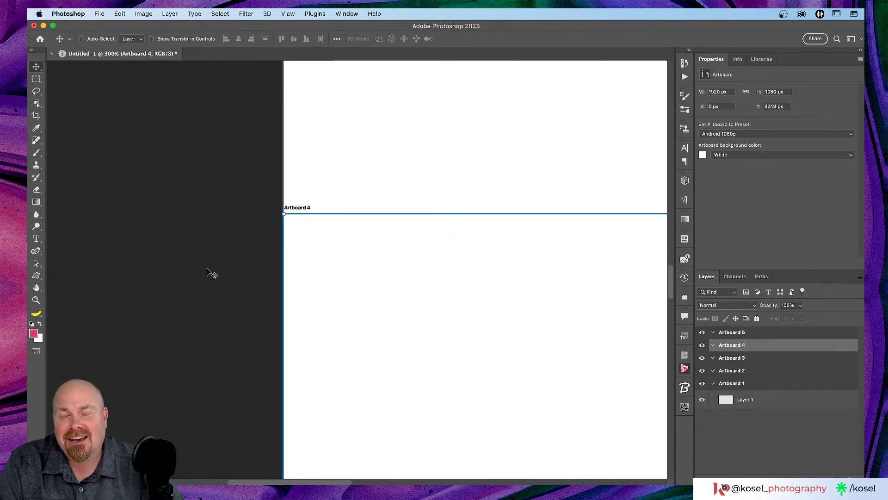
Select Artboard 5 and move it up to about Y 4342 px, close beneath Artboard 4.
scroll(262, 271, down, 5)
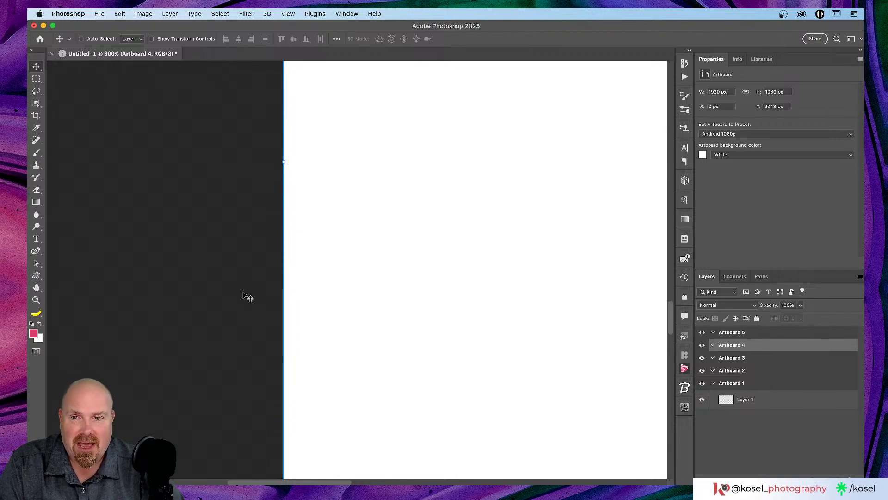
scroll(245, 296, down, 5)
scroll(243, 293, down, 1)
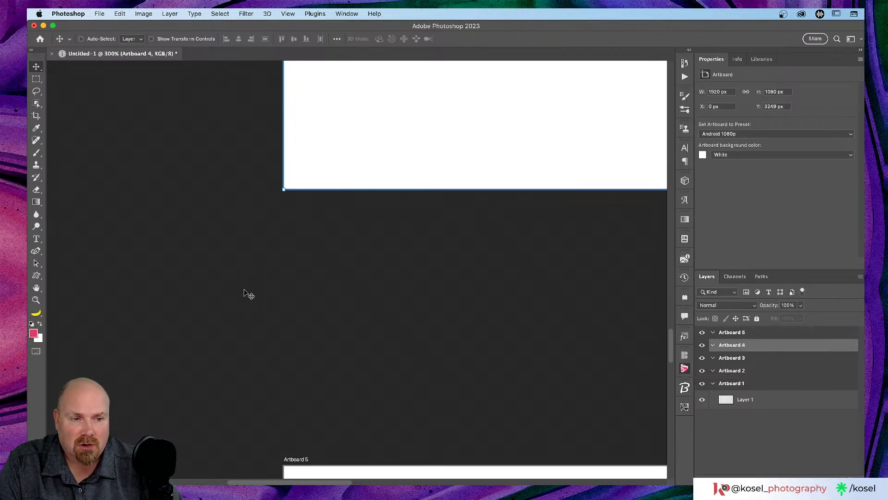
click(298, 461)
drag(299, 462, 296, 193)
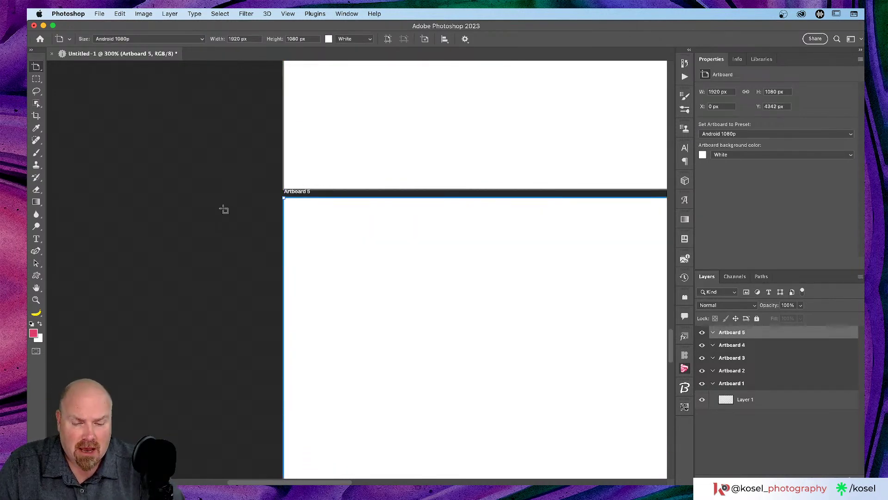
Nudge Artboard 5 up to Y 4331 px so it meets the bottom edge of Artboard 4.
key(Up)
key(Up)
key(Up)
key(Up)
key(Up)
key(Up)
key(Up)
key(Up)
key(Up)
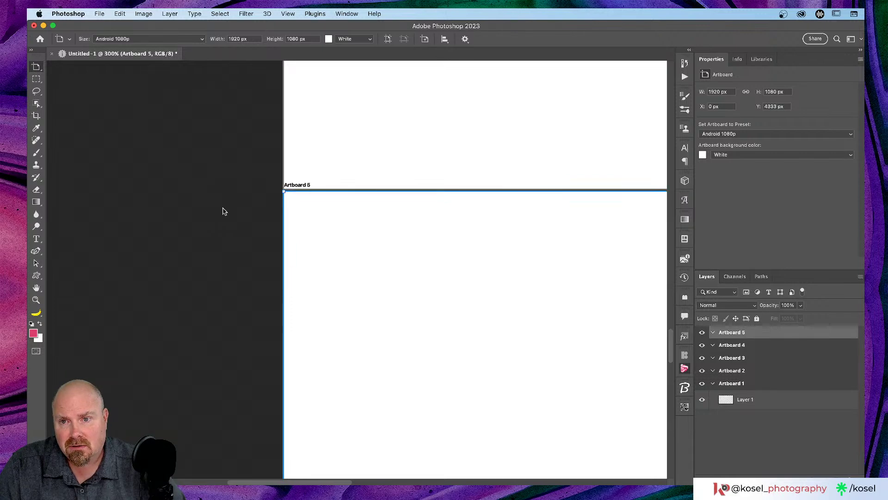
key(Up)
key(Up)
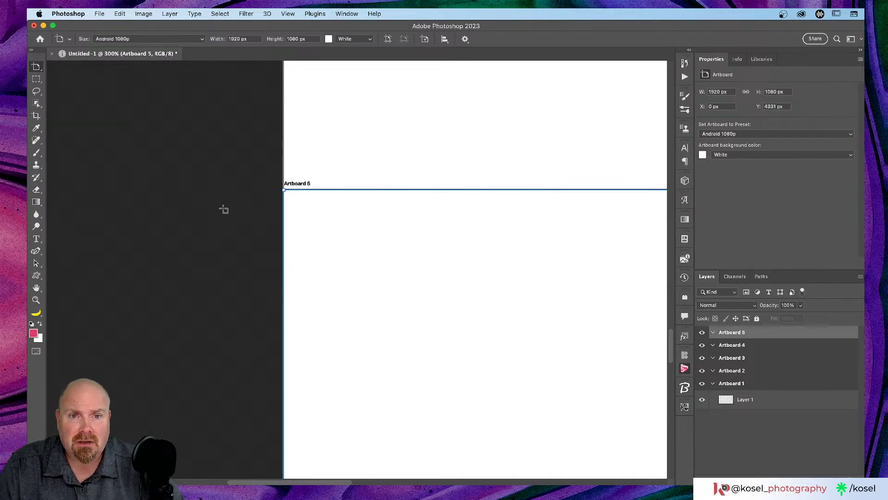
key(v)
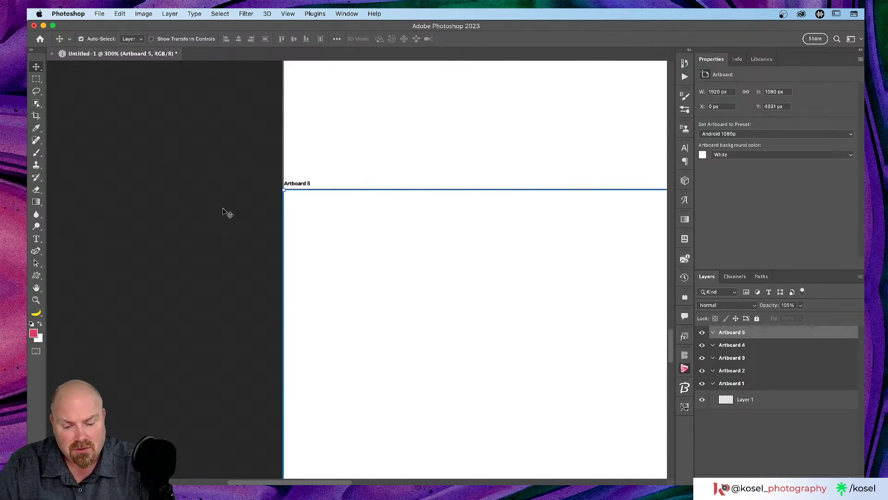
Reorder the artboards in the layer stack so they run from Artboard 1 on top down to Artboard 5, and collapse Artboard 1.
key(super+0)
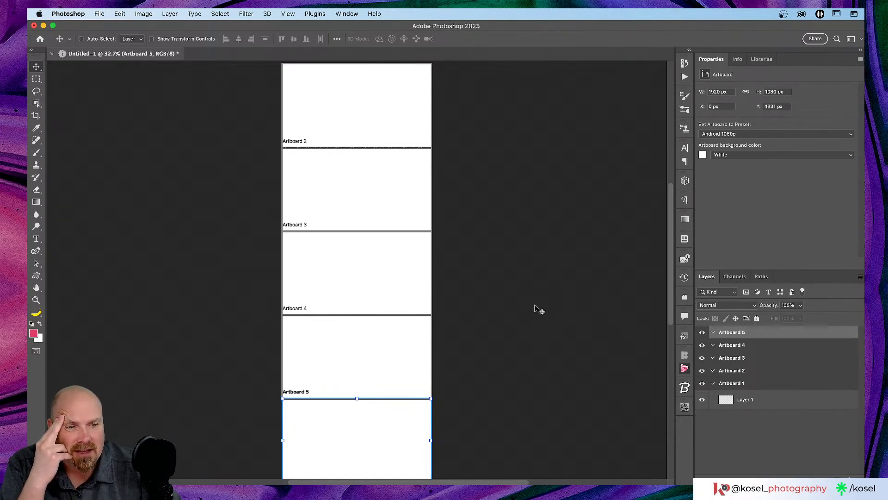
key(super+minus)
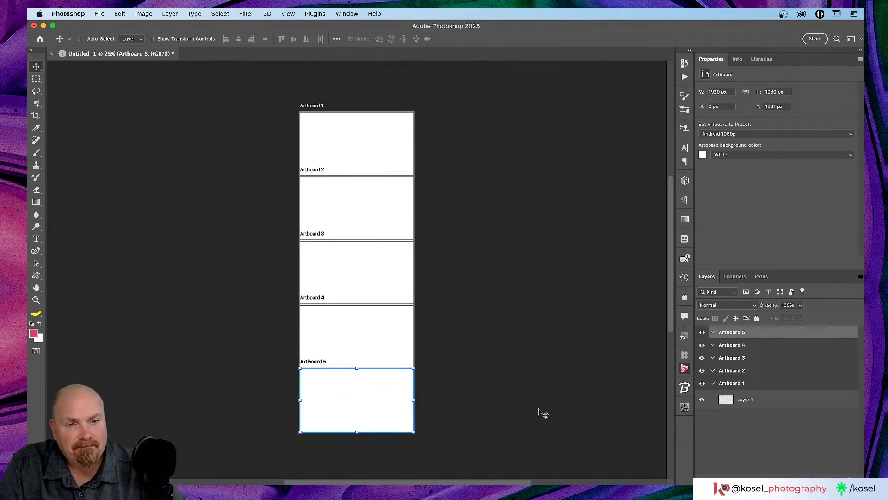
drag(792, 390, 763, 329)
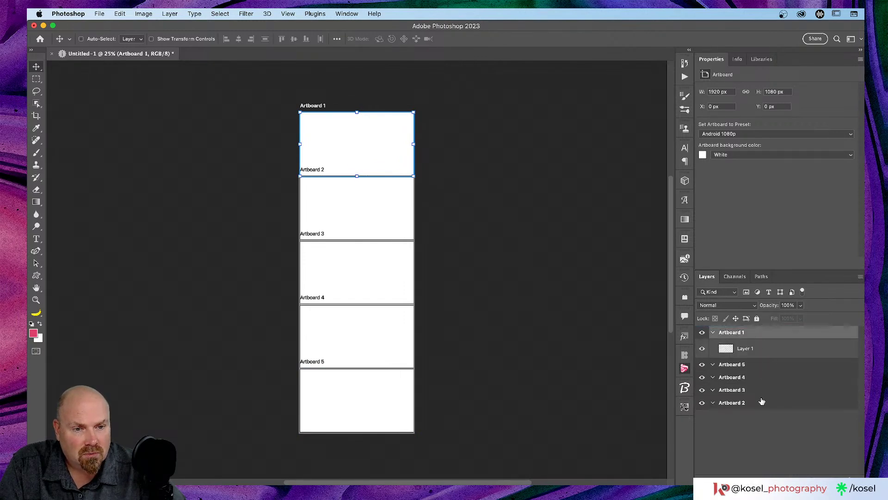
drag(763, 402, 757, 359)
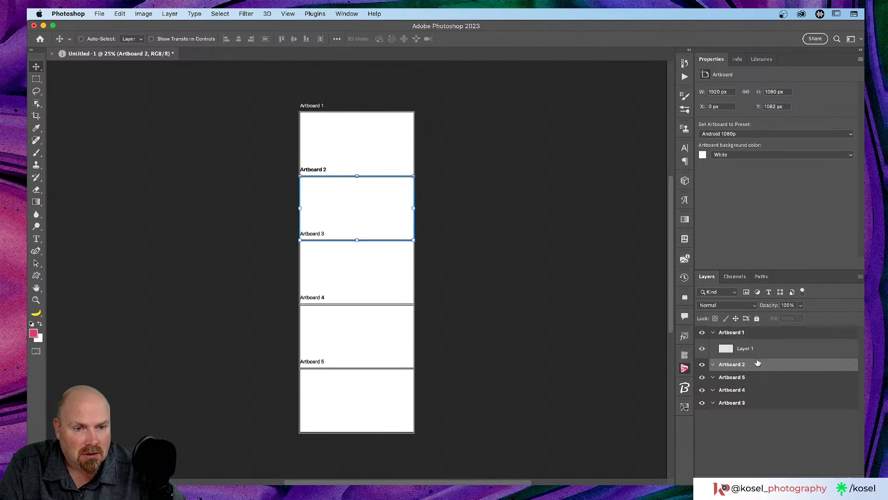
drag(757, 404, 758, 377)
click(763, 405)
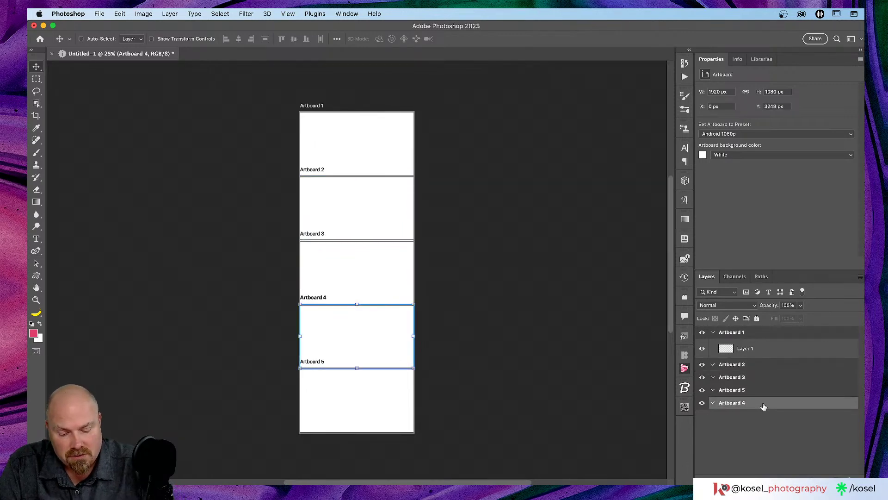
key(super+bracketright)
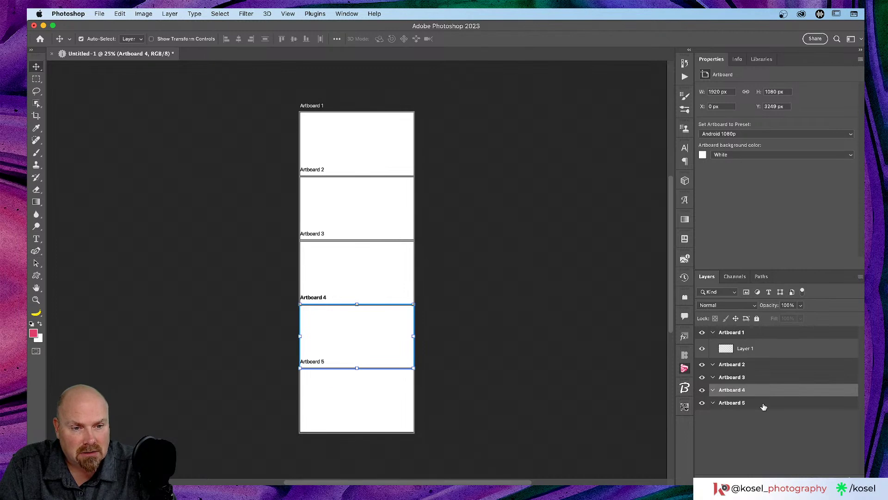
key(super+bracketright)
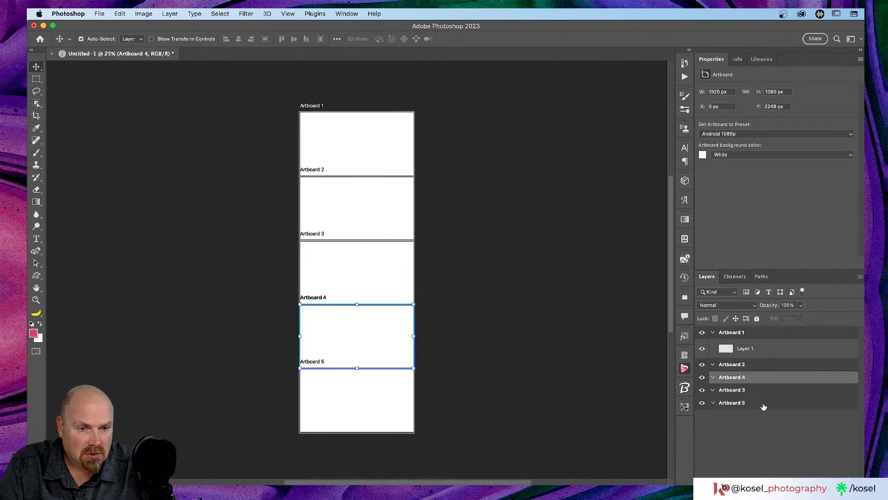
key(super+bracketleft)
click(780, 439)
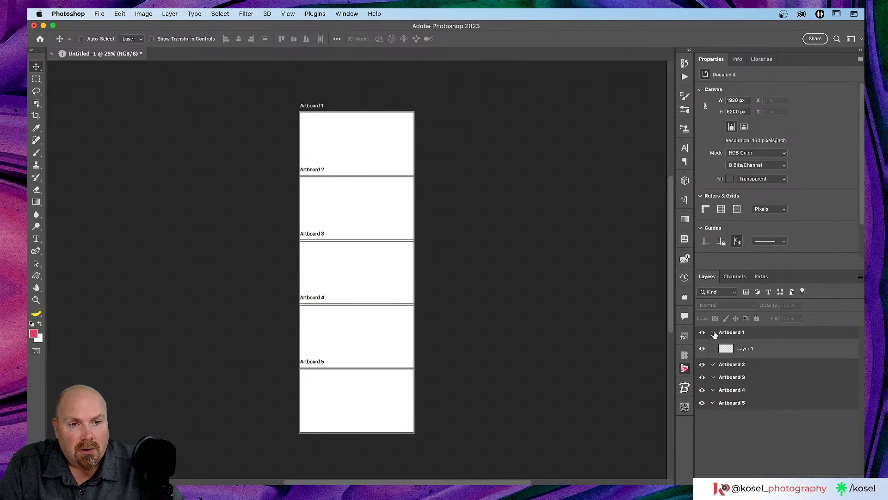
click(712, 332)
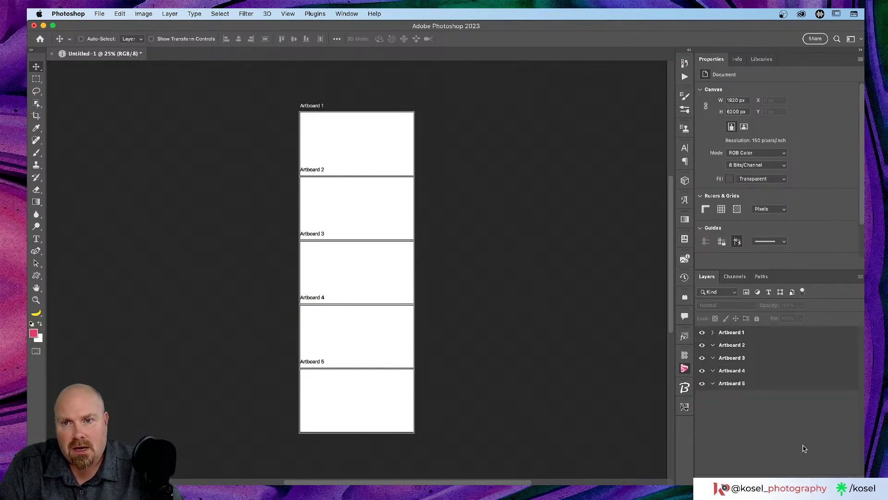
Rename Artboard 1 as "Into".
double_click(731, 333)
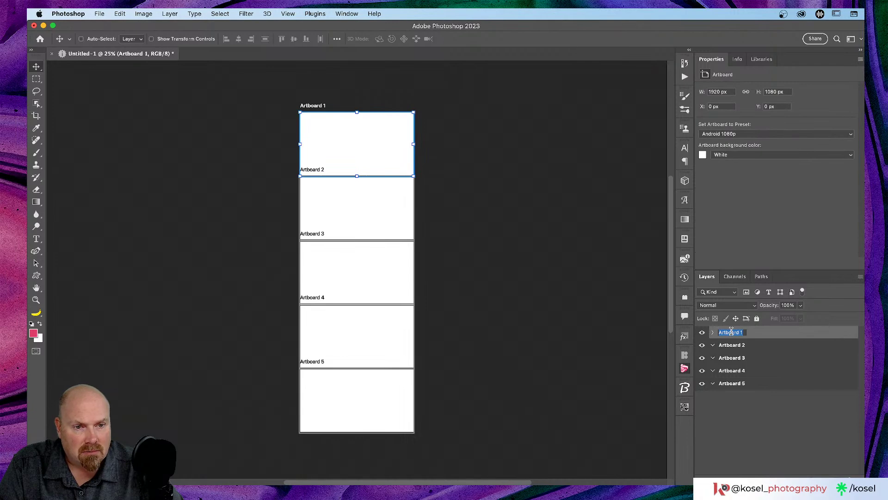
text(In)
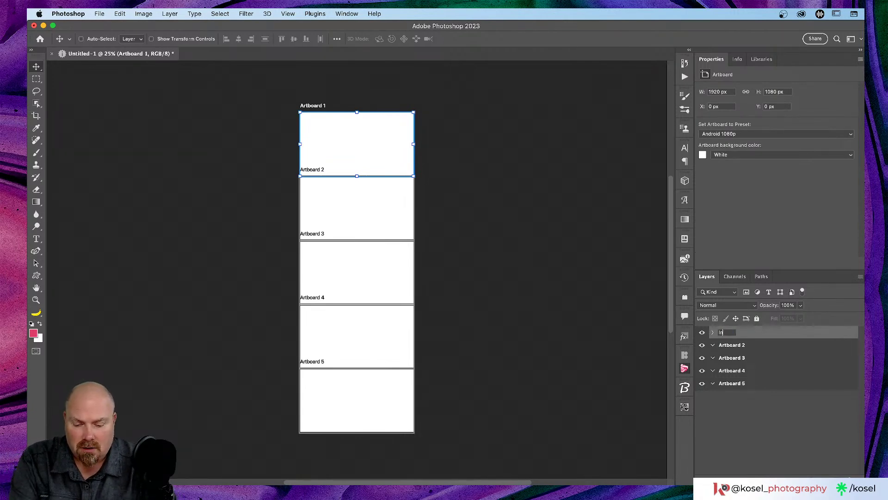
text(to)
key(Return)
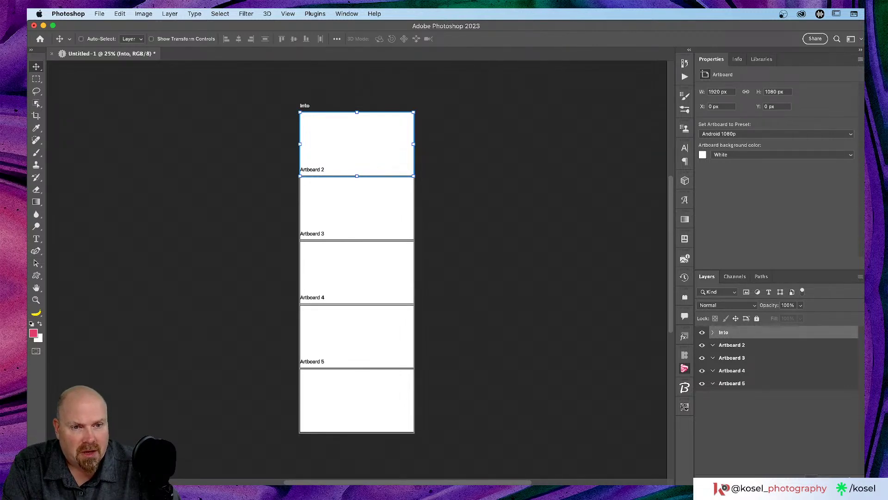
click(697, 178)
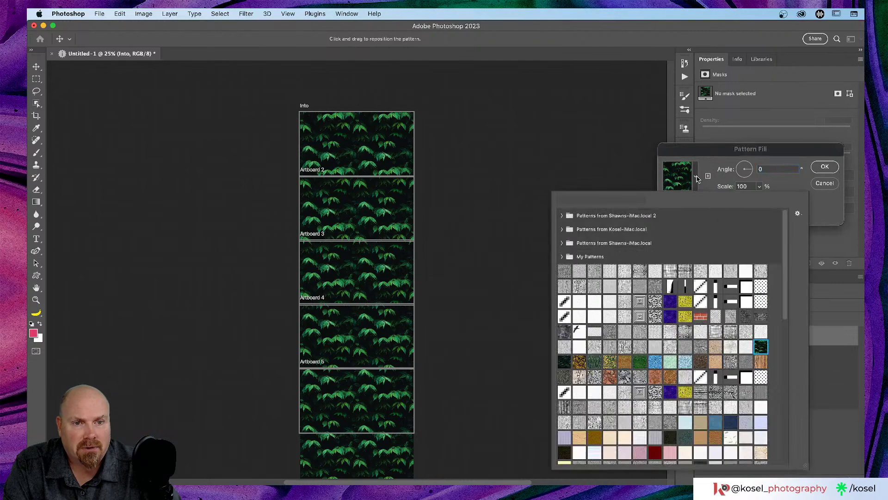
scroll(680, 365, down, 15)
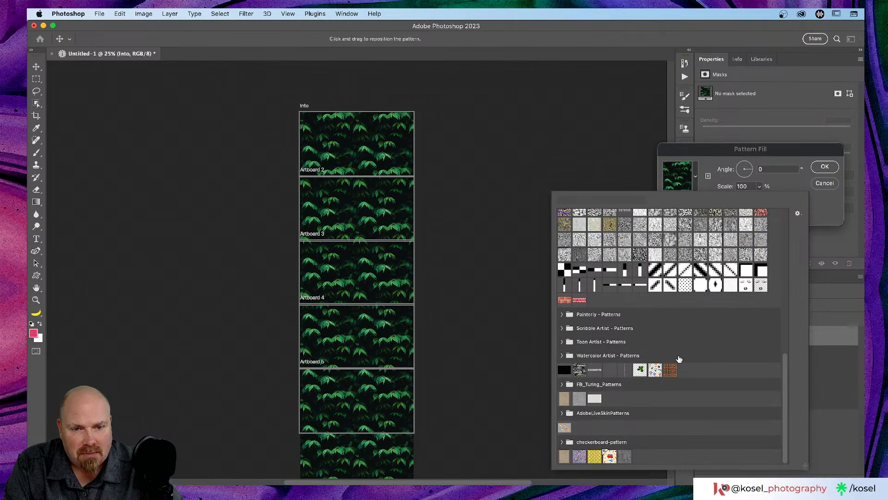
scroll(678, 359, up, 5)
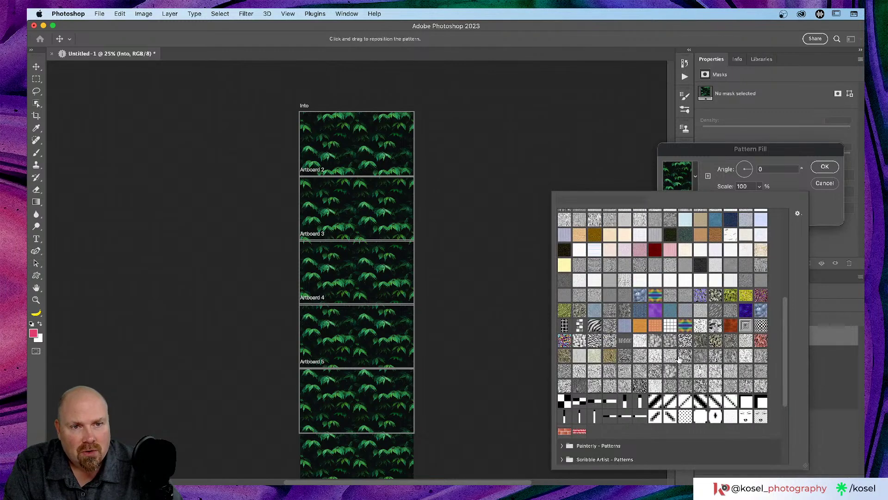
click(822, 186)
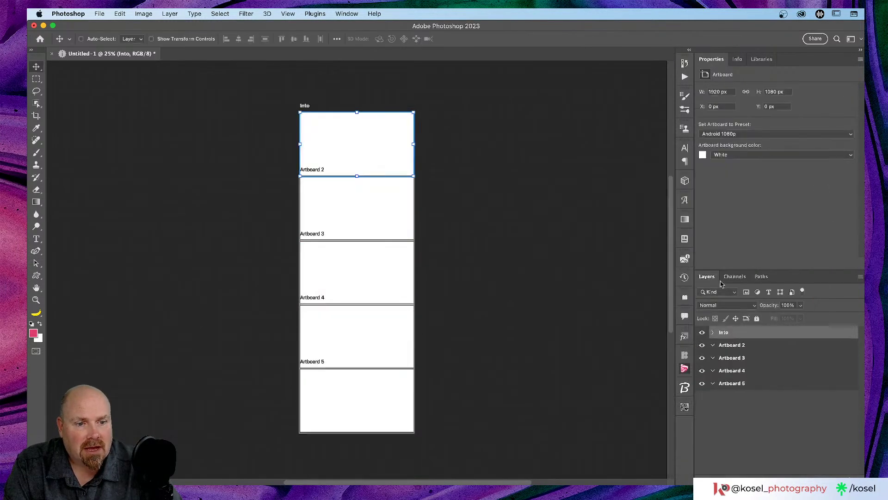
Add a pattern fill layer across the artboards using the orange-and-teal Capture Pattern from the Kreative Cirkus library, at 25% scale and 0° angle.
click(761, 60)
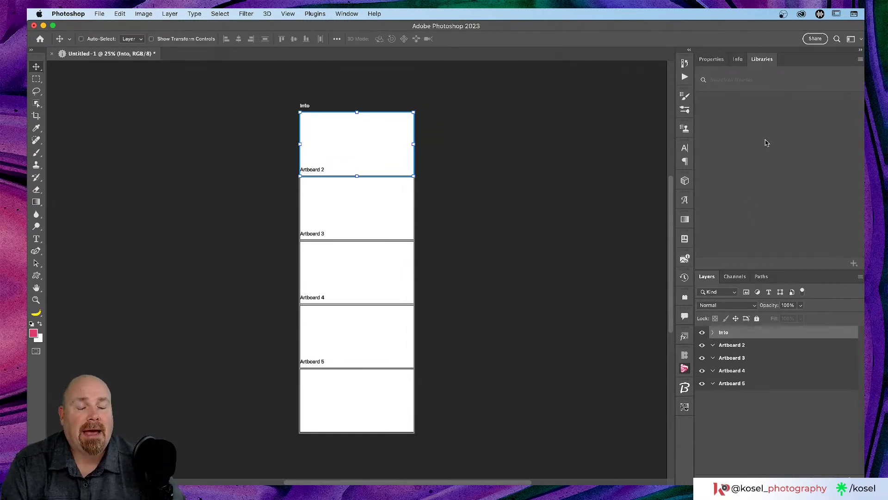
scroll(768, 194, down, 3)
scroll(768, 194, up, 3)
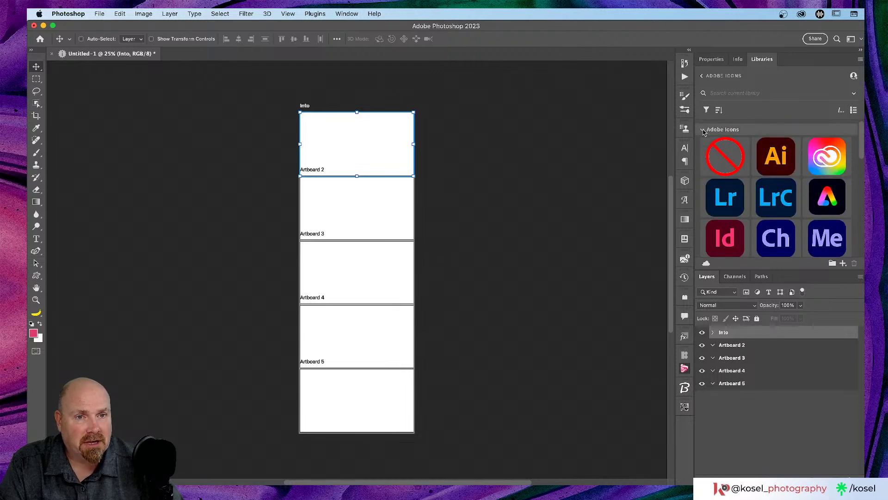
click(719, 76)
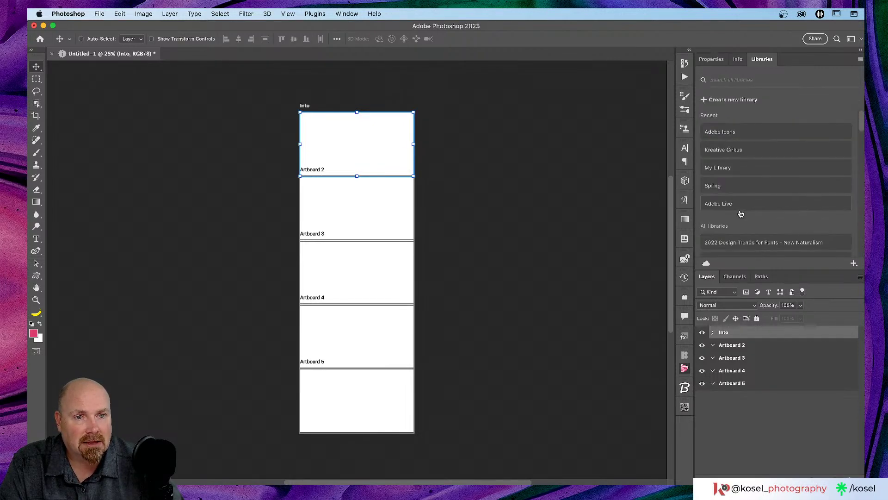
click(713, 151)
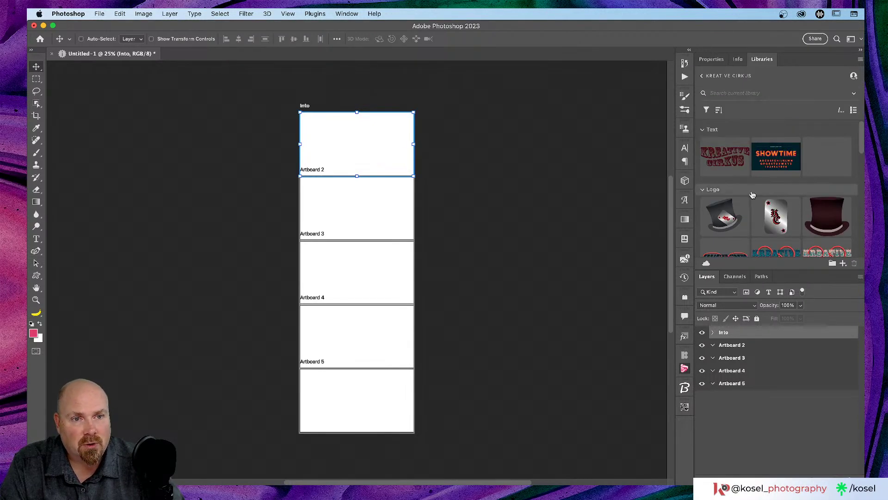
scroll(752, 195, down, 10)
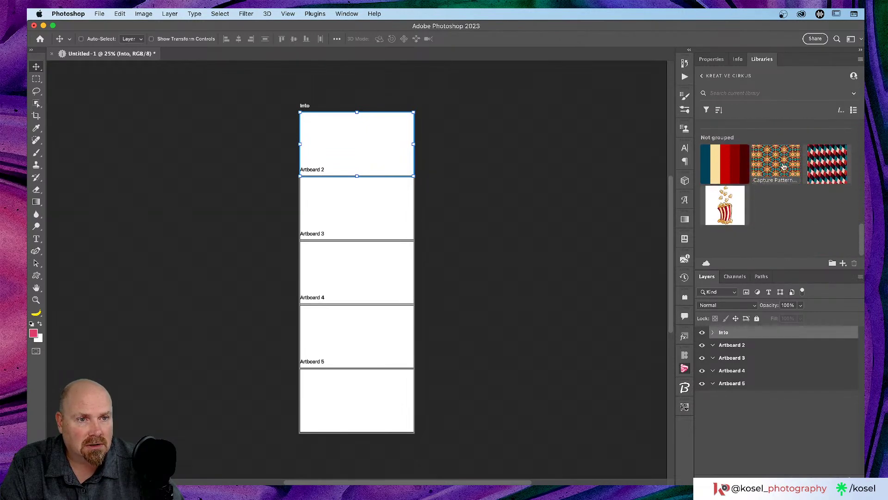
click(783, 166)
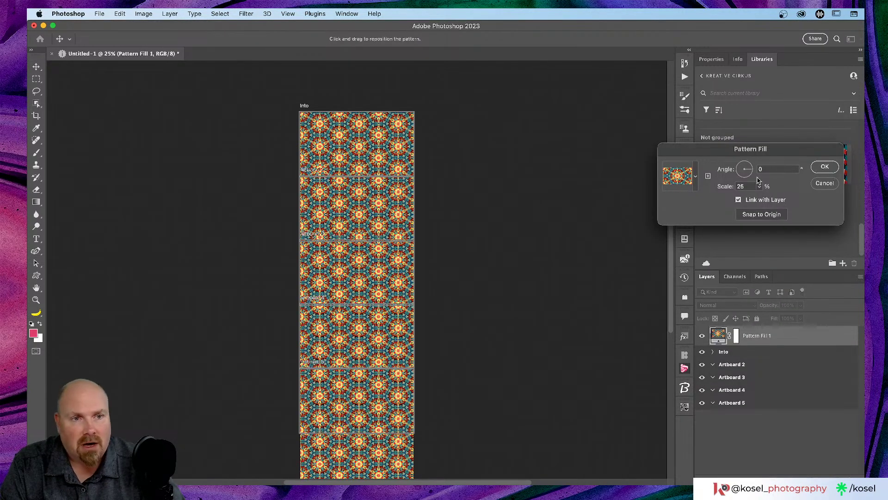
click(825, 167)
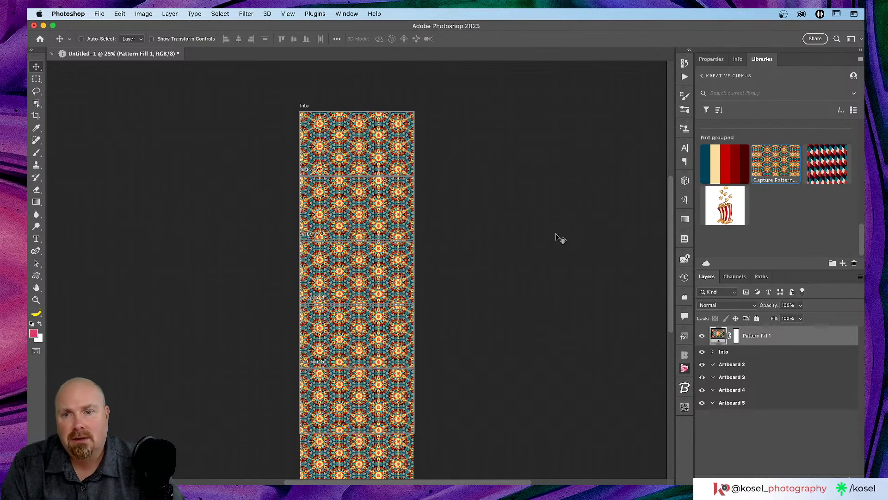
scroll(557, 236, left, 3)
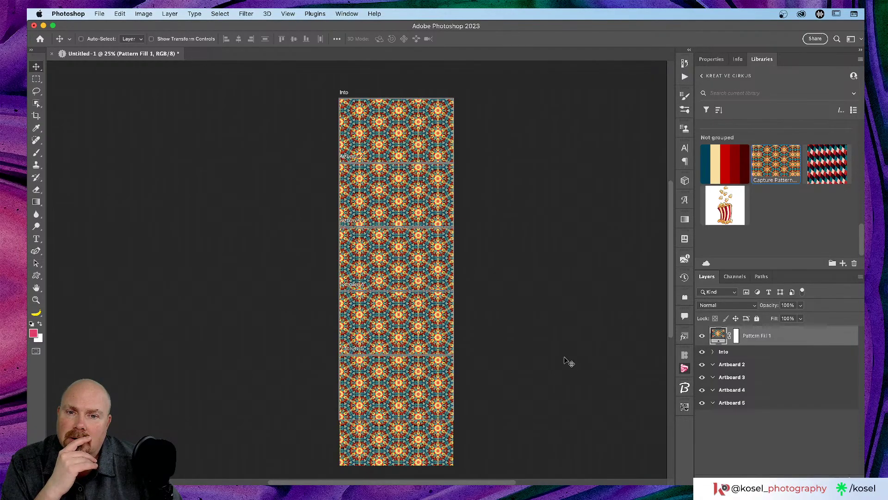
key(super+equal)
key(super+equal)
key(super+equal)
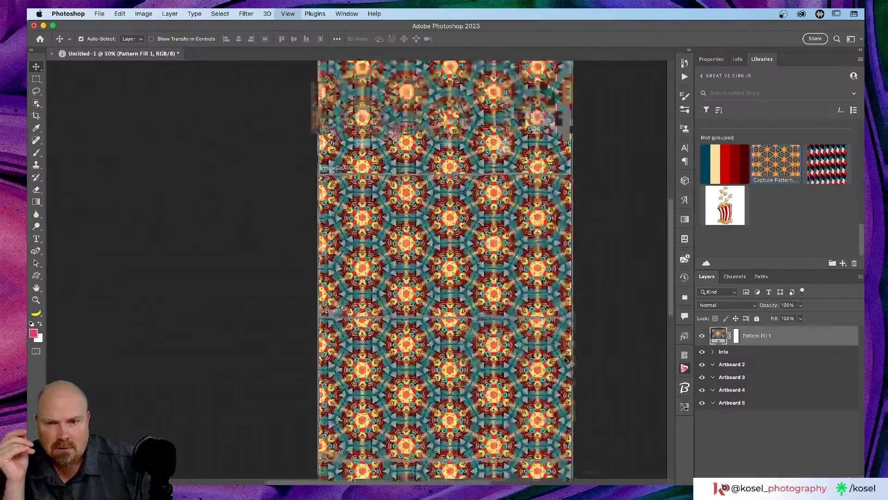
Examine the pattern fill up close where the artboards meet, and then across the whole stack.
key(super+equal)
key(super+equal)
key(super+equal)
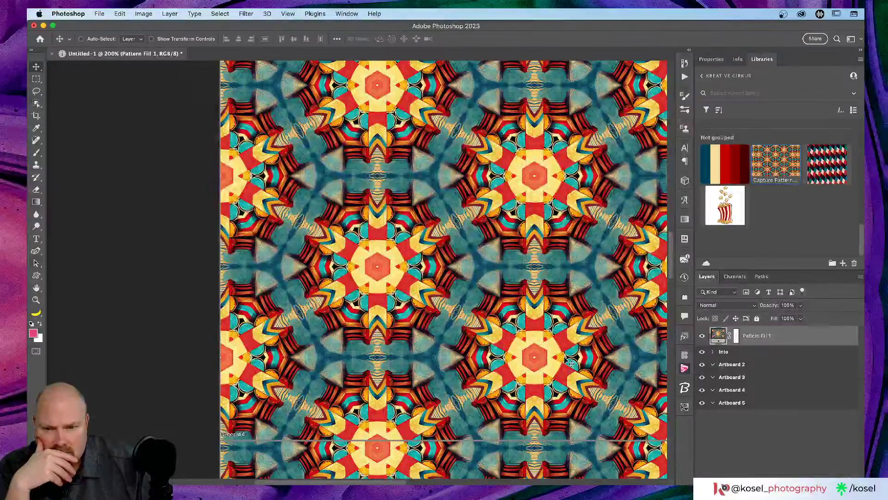
scroll(527, 365, up, 5)
scroll(528, 365, up, 5)
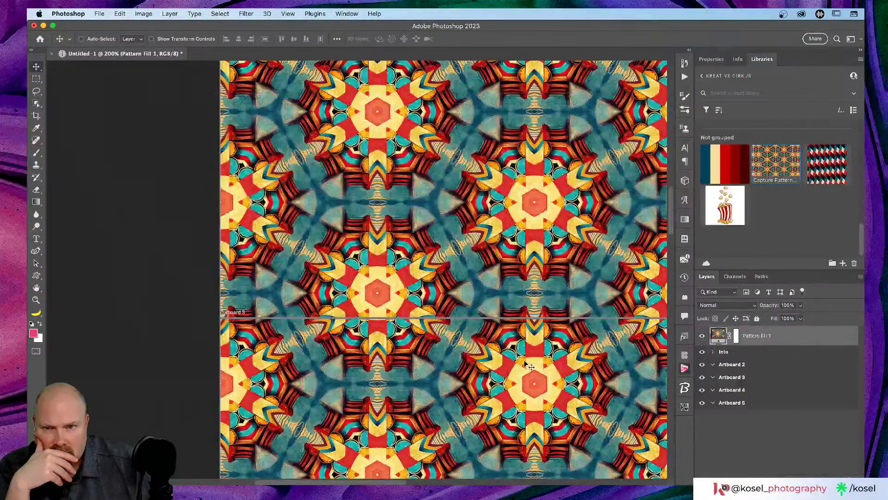
key(super+0)
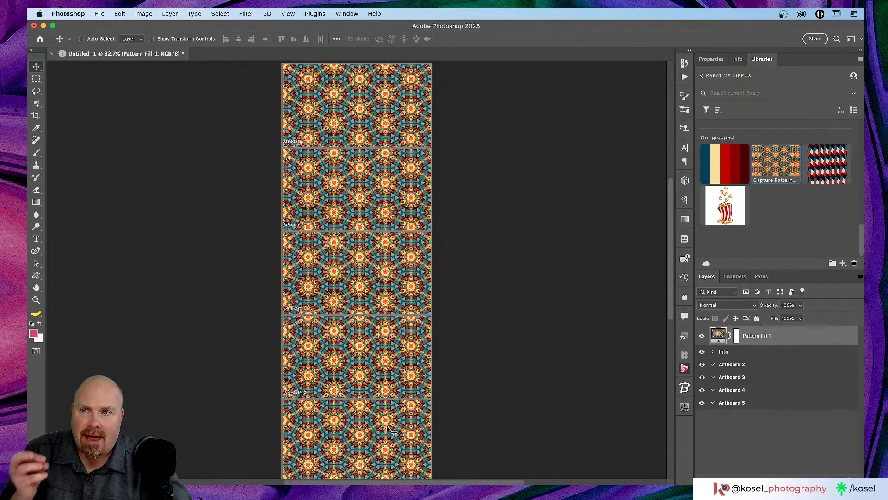
click(100, 13)
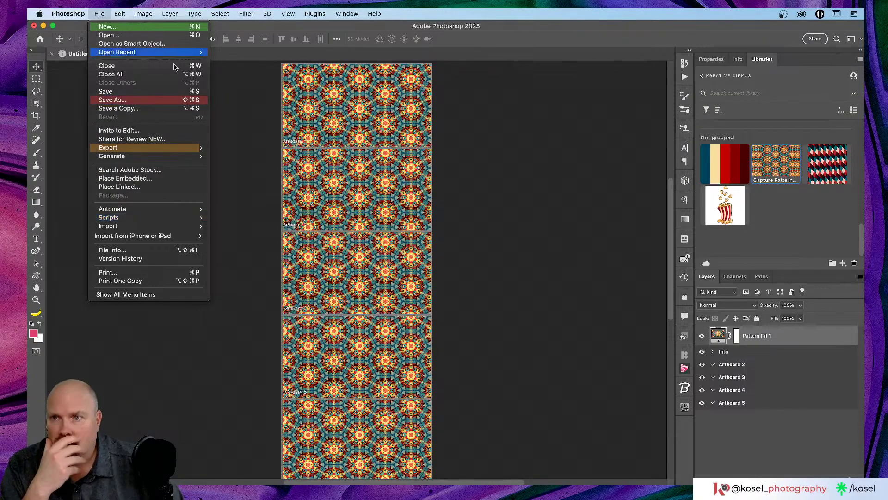
click(249, 110)
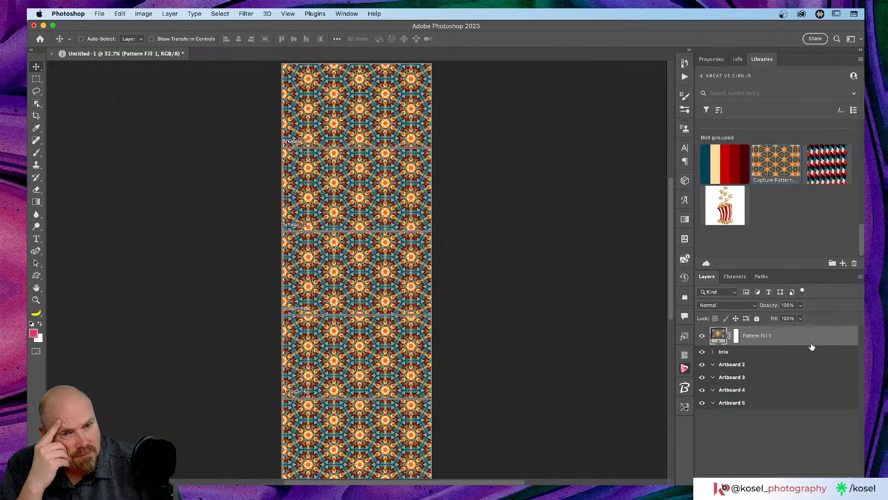
Move the pattern fill layer into the Into artboard and expand that artboard's contents.
drag(809, 341, 777, 331)
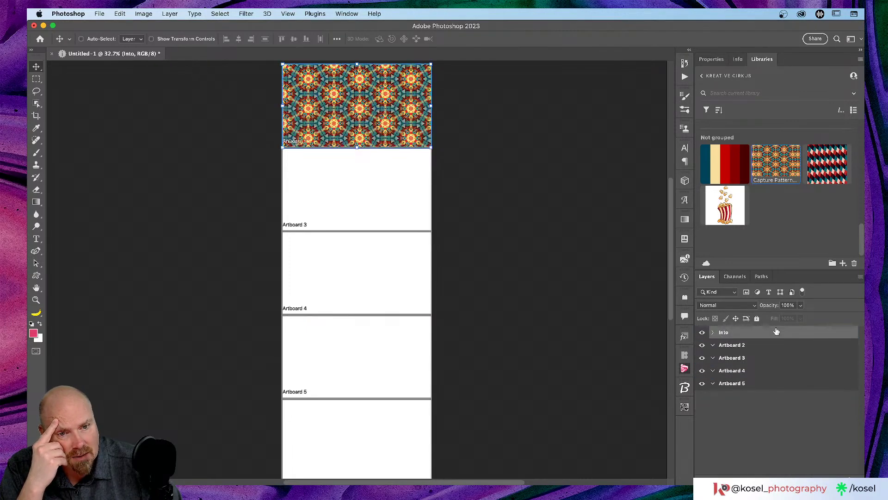
click(713, 332)
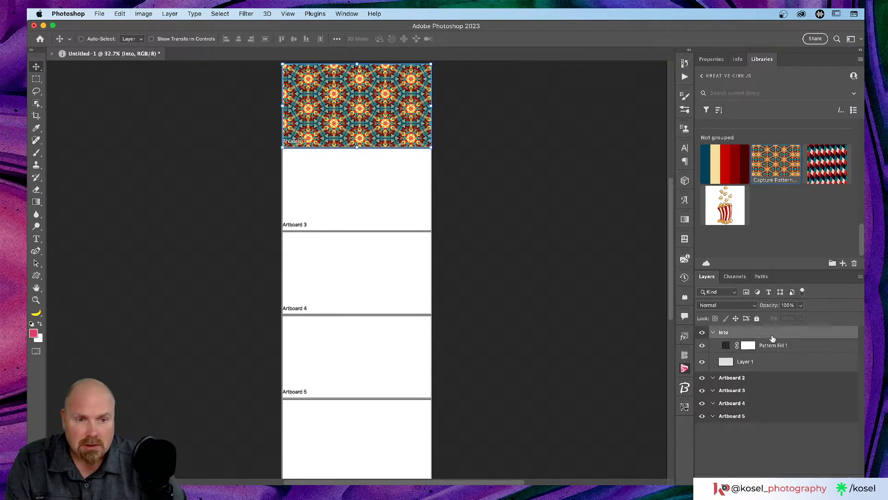
Copy the pattern fill layer from Into to Artboards 2, 3, 4 and 5, collapse Into, and select Artboard 5's copy.
click(798, 347)
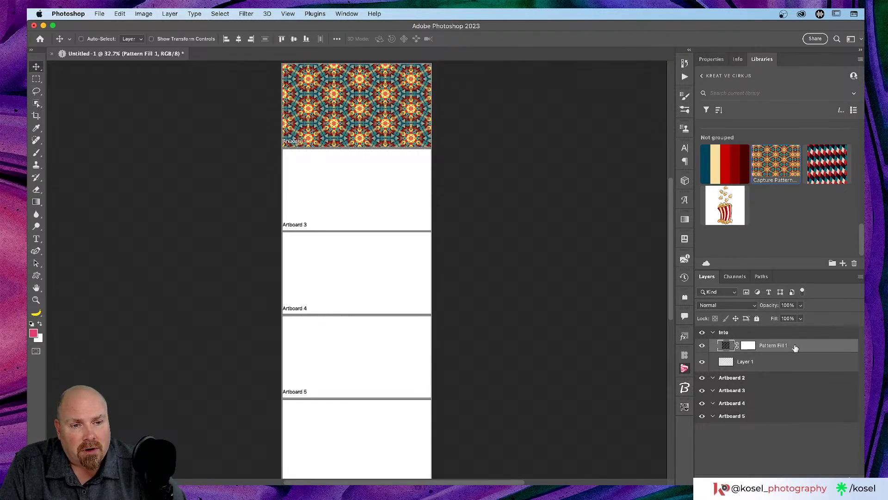
drag(795, 348, 791, 463)
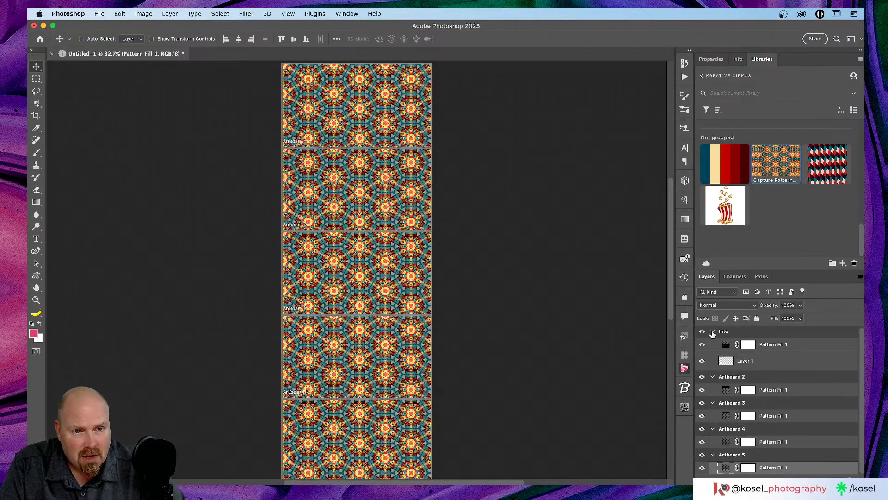
click(713, 332)
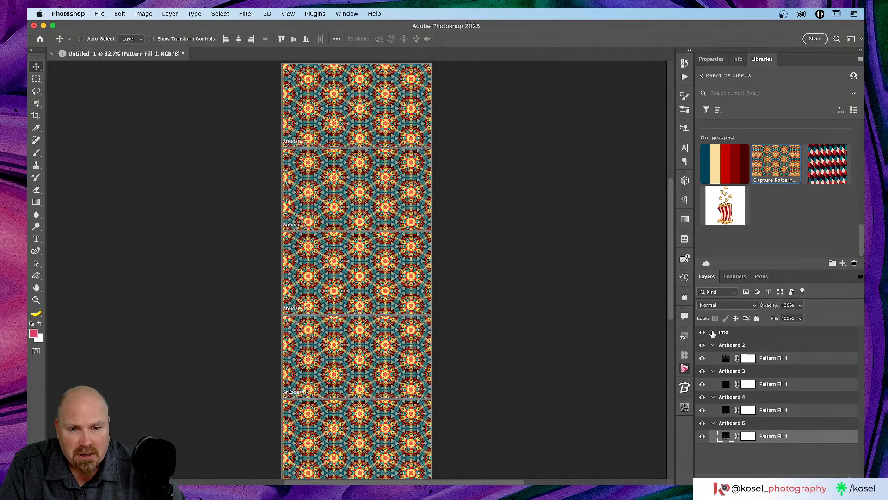
click(720, 424)
click(777, 438)
Examine how the pattern lines up along the seam between Artboard 4 and Artboard 5.
scroll(608, 400, down, 5)
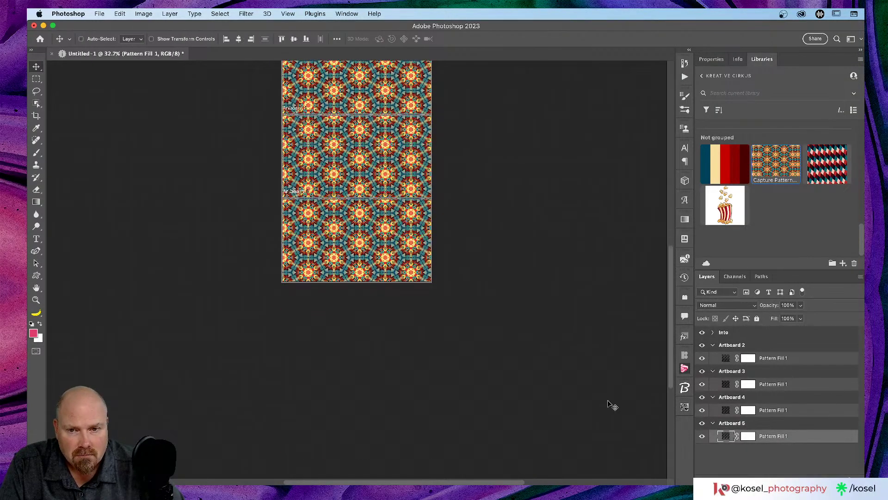
key(super+1)
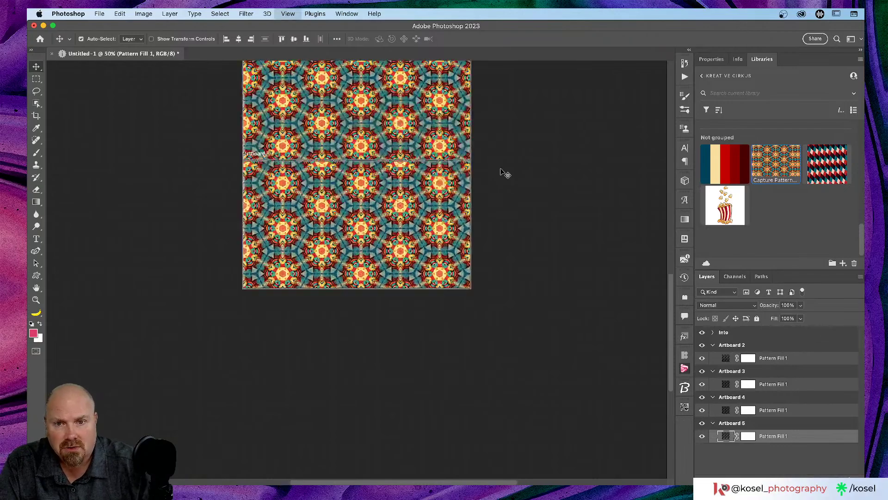
scroll(501, 184, up, 3)
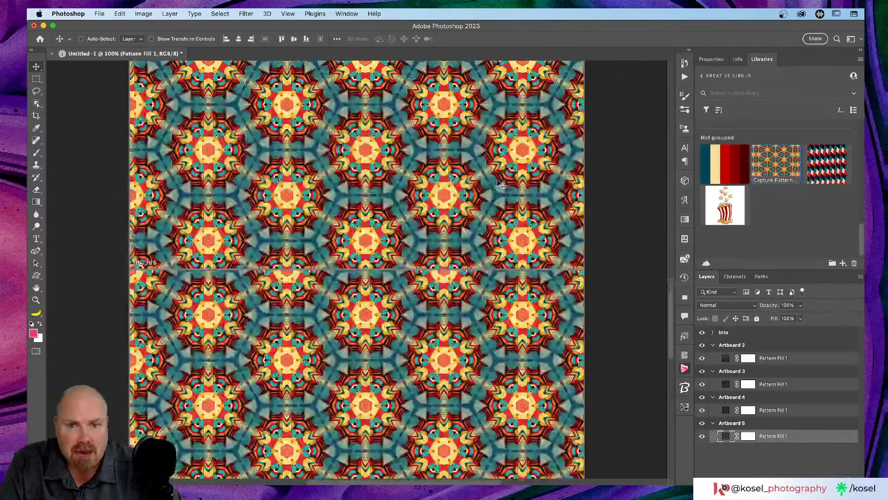
key(super+equal)
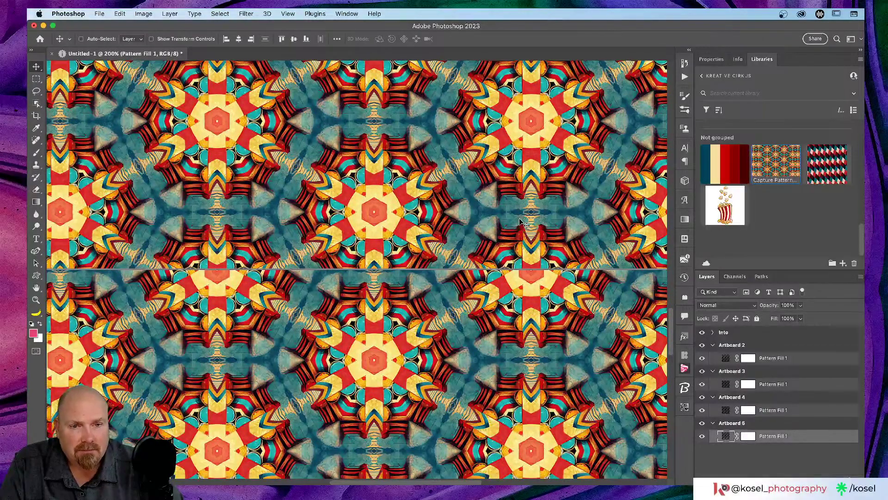
key(super+minus)
key(super+minus)
key(super+minus)
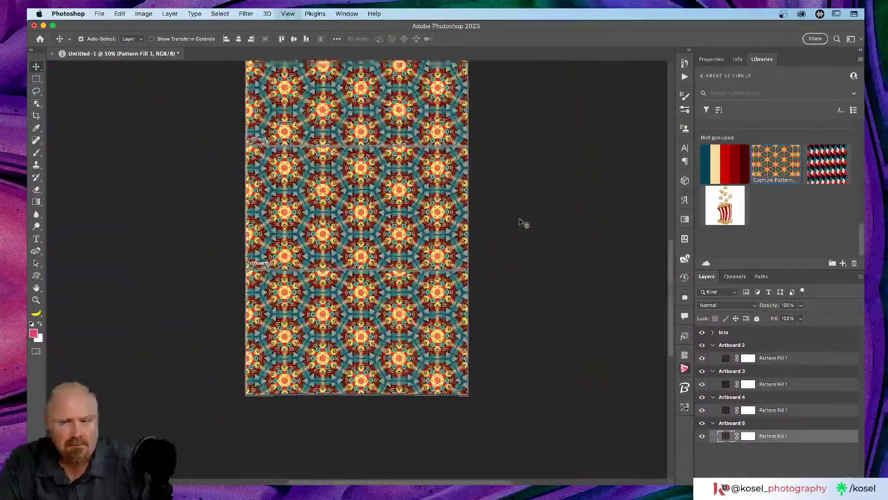
key(super+minus)
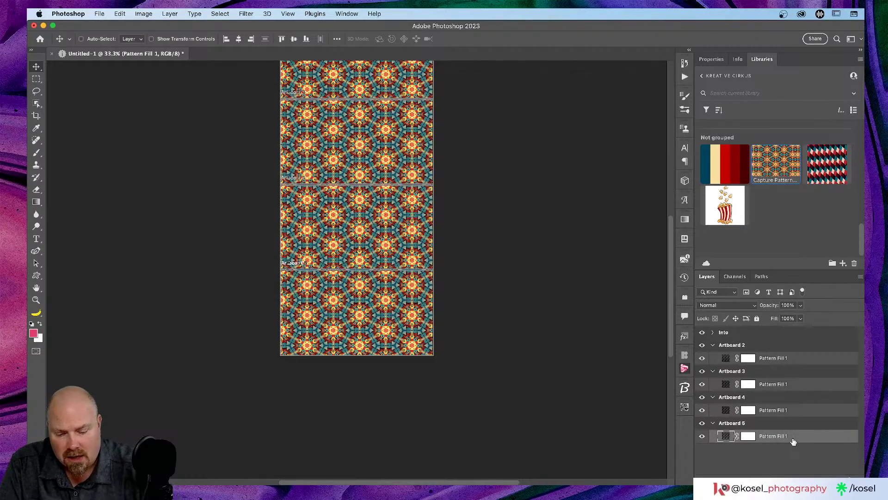
Try to free-transform Artboard 5's pattern fill, and convert that layer to a smart object.
key(super+t)
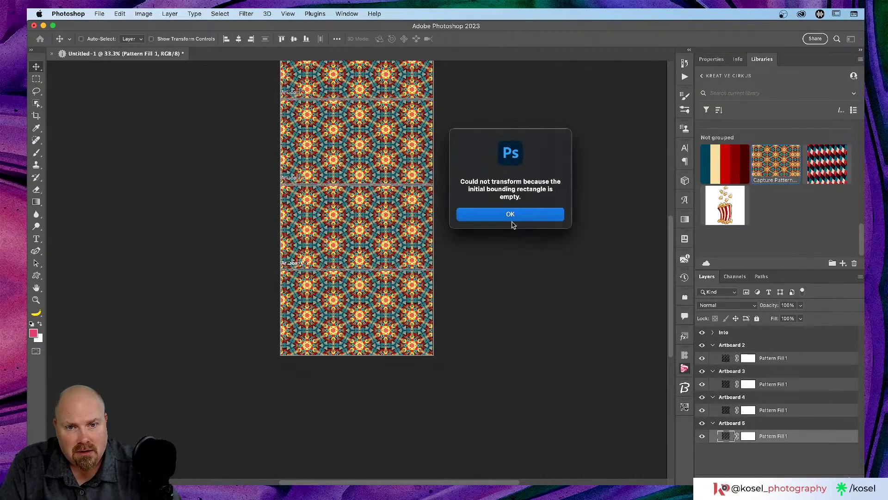
click(508, 216)
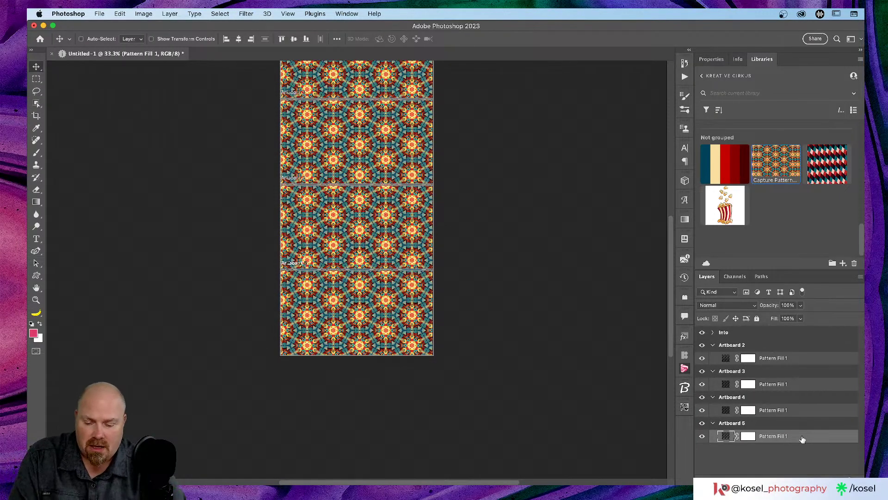
key(super)
key(super+shift+o)
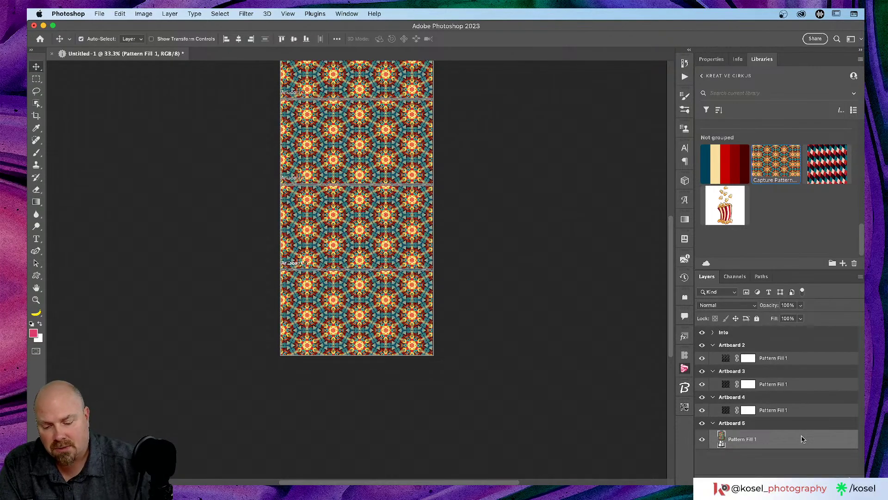
Move Artboard 5's pattern smart object up to Y -2109.50 px so its bottom edge meets the artboard's bottom edge.
key(super+t)
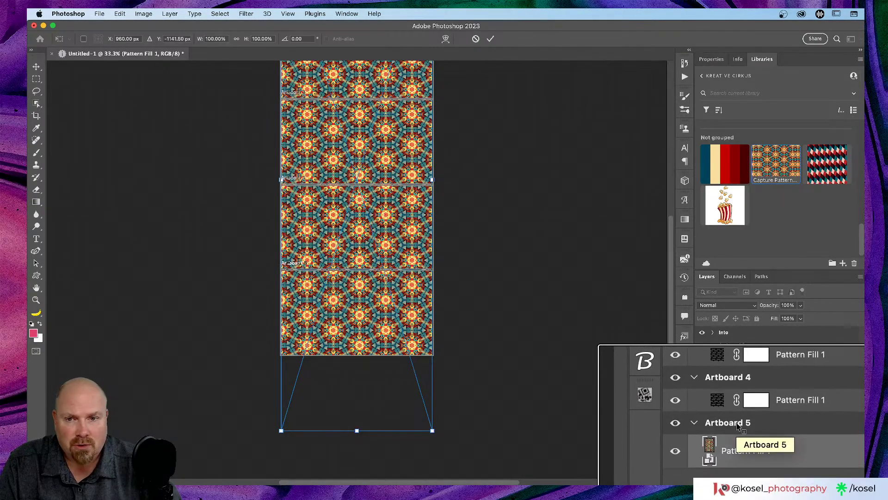
scroll(506, 226, up, 5)
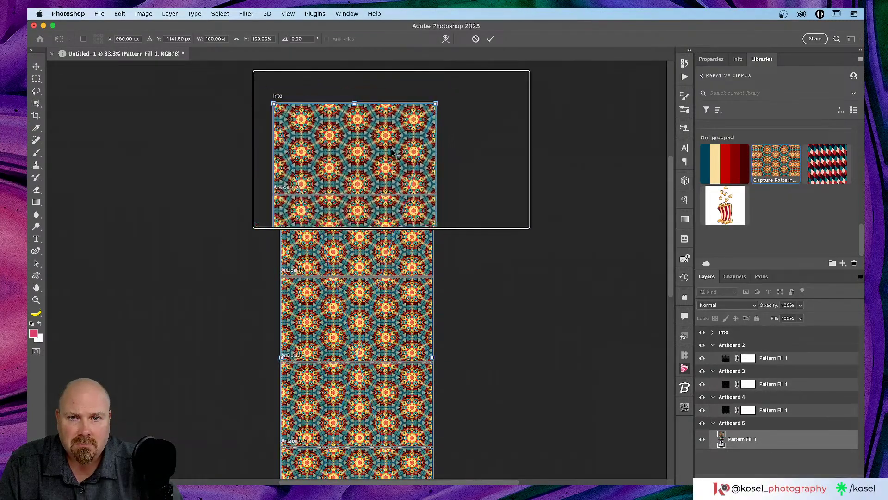
scroll(518, 211, down, 5)
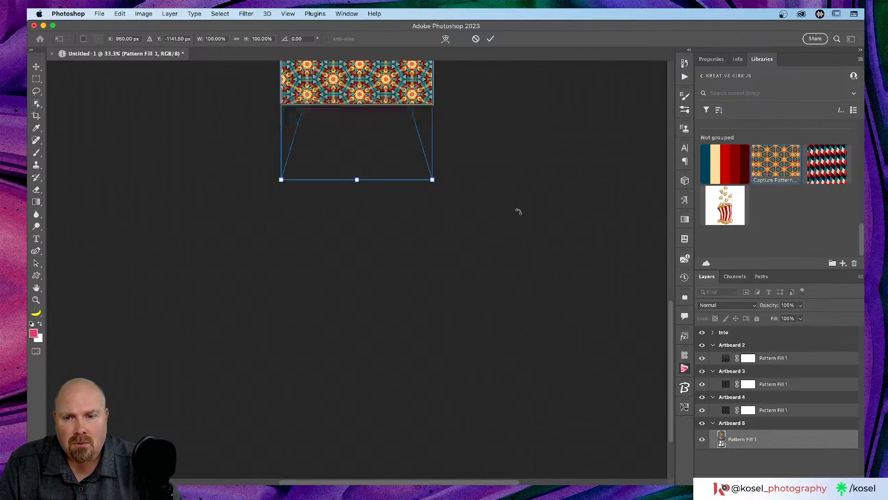
scroll(518, 212, up, 1)
drag(356, 308, 356, 232)
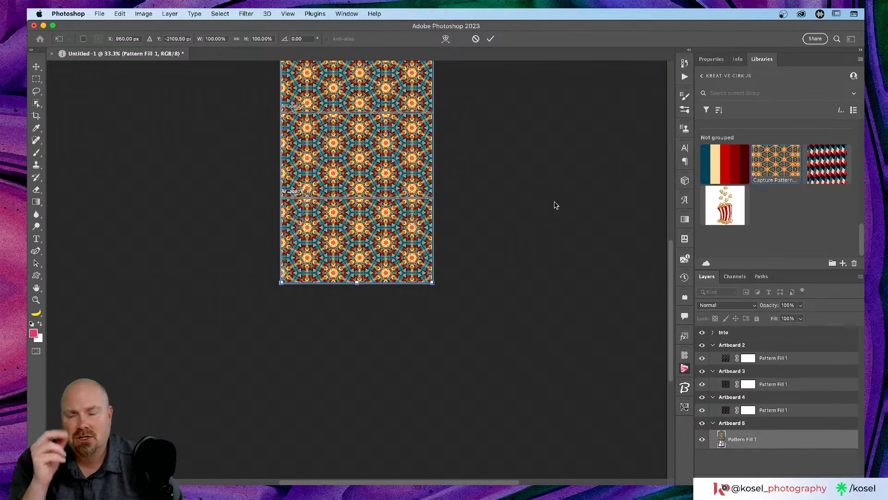
key(Return)
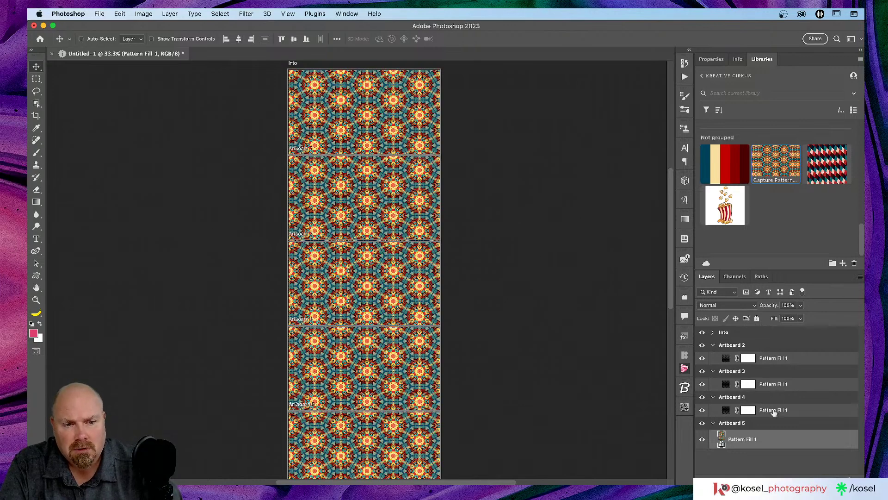
Shift Artboard 2's pattern fill down about 135 px to line its motifs up with the pattern on Into.
click(806, 360)
scroll(488, 266, up, 4)
scroll(488, 266, left, 2)
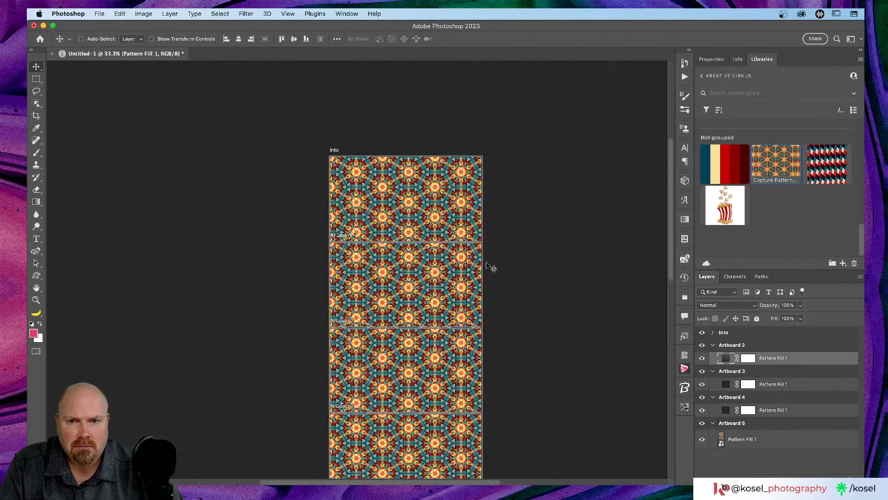
key(super+plus)
key(super+plus)
key(super+plus)
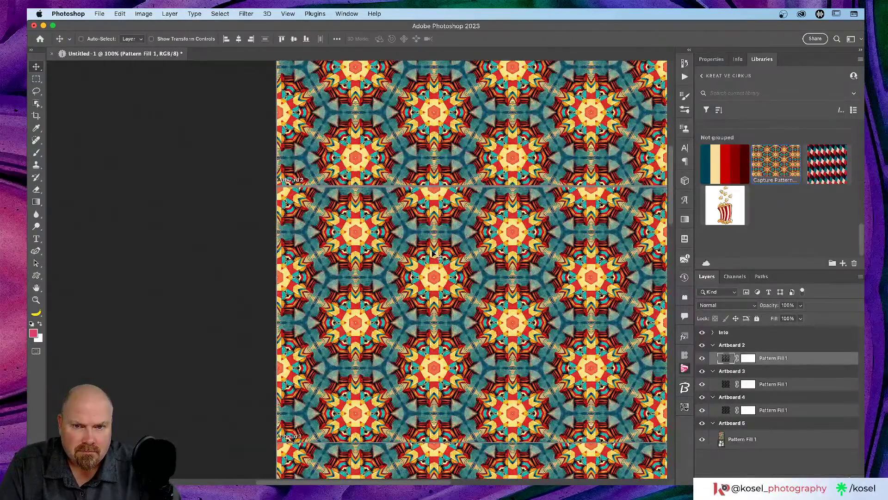
drag(433, 251, 434, 283)
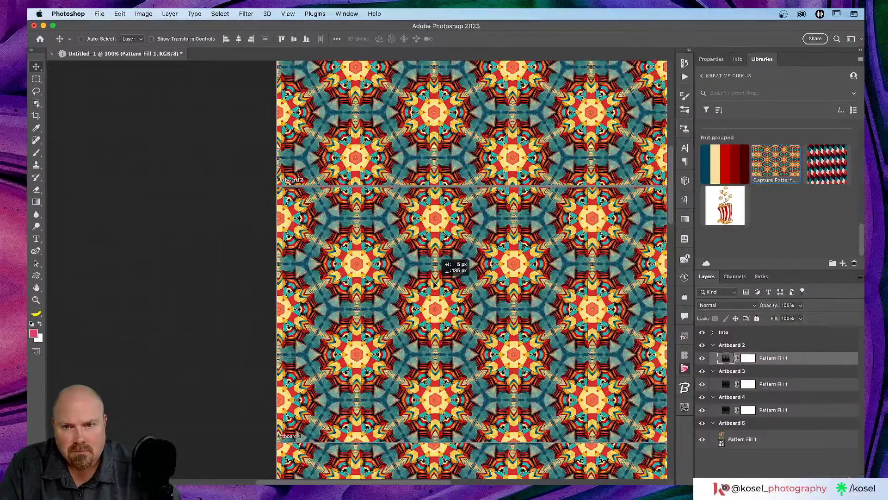
drag(434, 284, 434, 286)
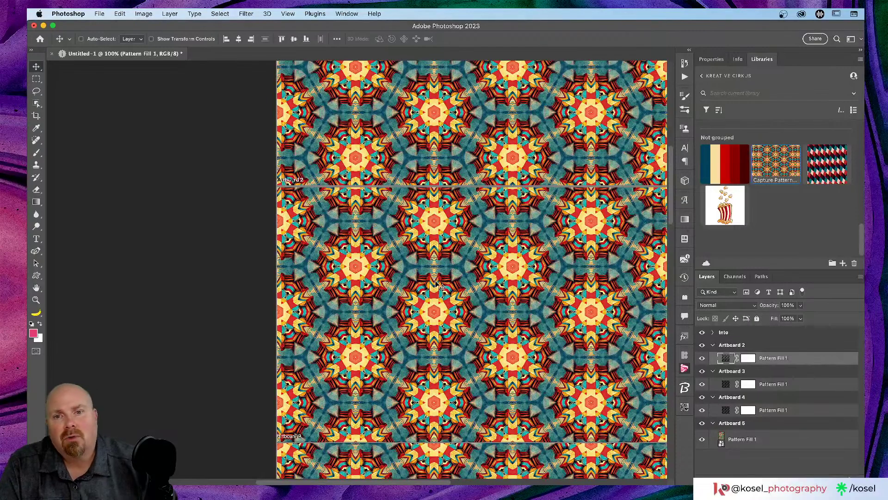
Delete the pattern layers from Artboards 5, 4, 3 and 2, keeping only the one on Into.
scroll(452, 271, down, 5)
scroll(453, 272, right, 4)
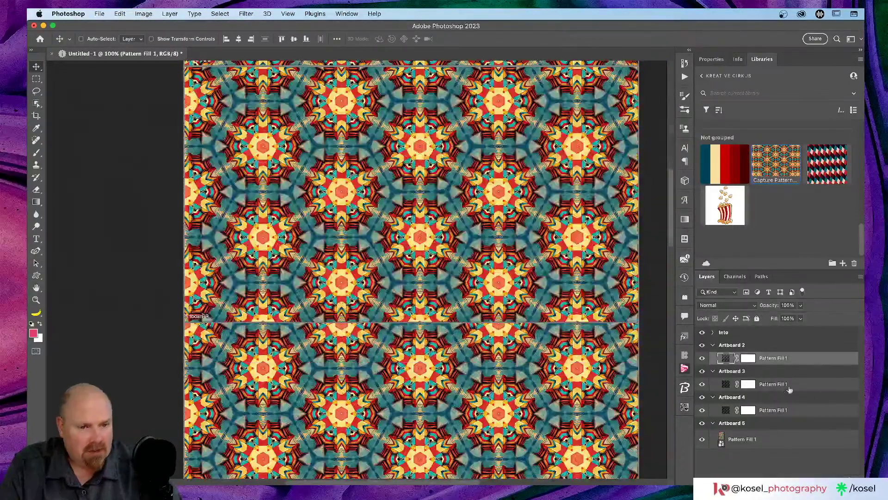
click(789, 447)
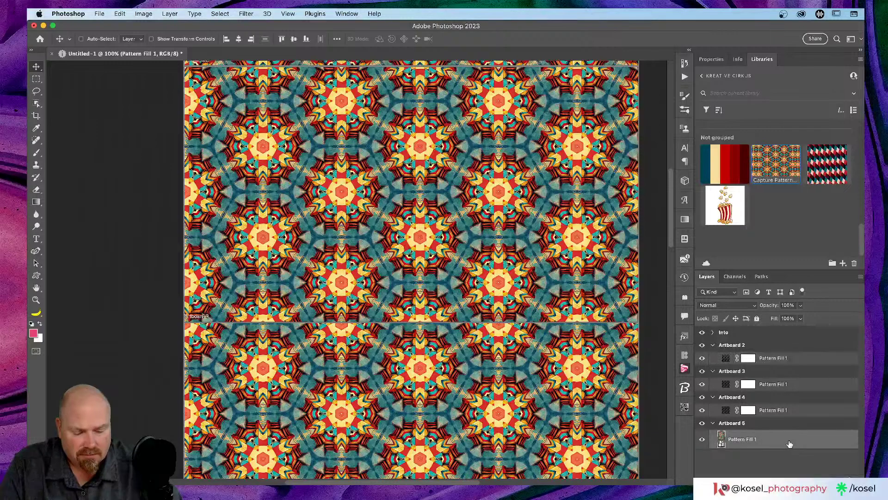
key(Delete)
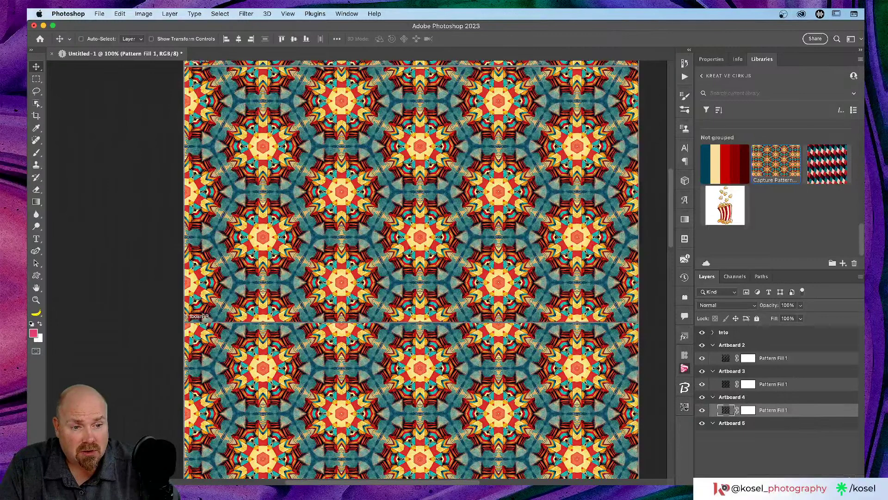
key(Delete)
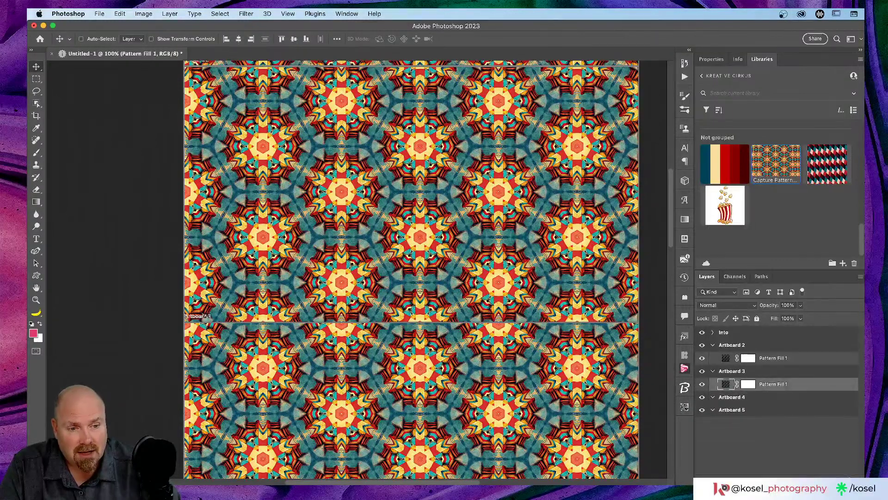
key(Delete)
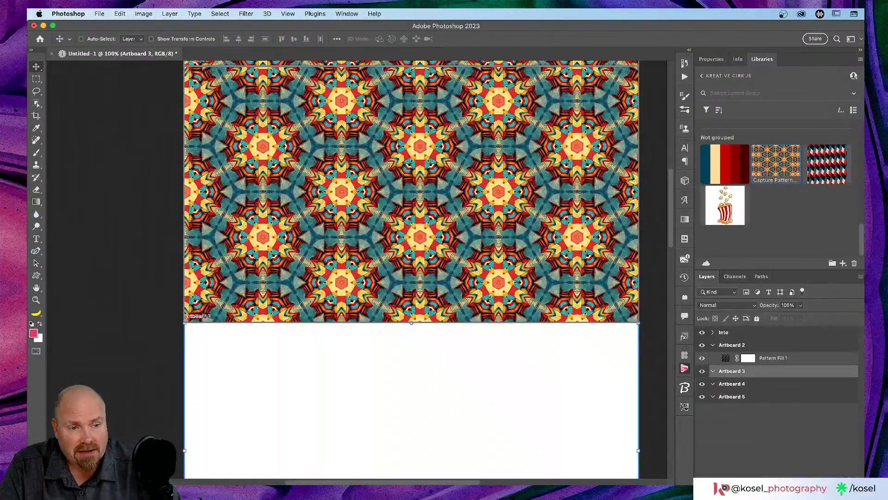
click(802, 358)
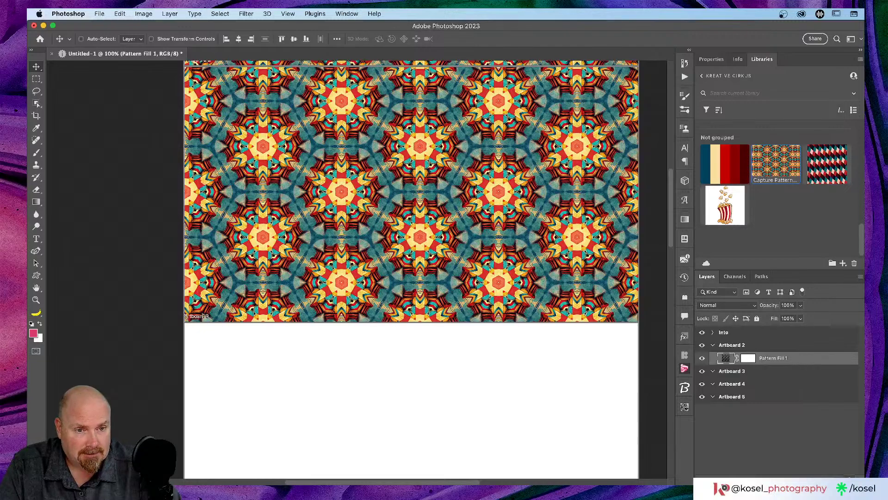
key(Delete)
scroll(339, 333, up, 5)
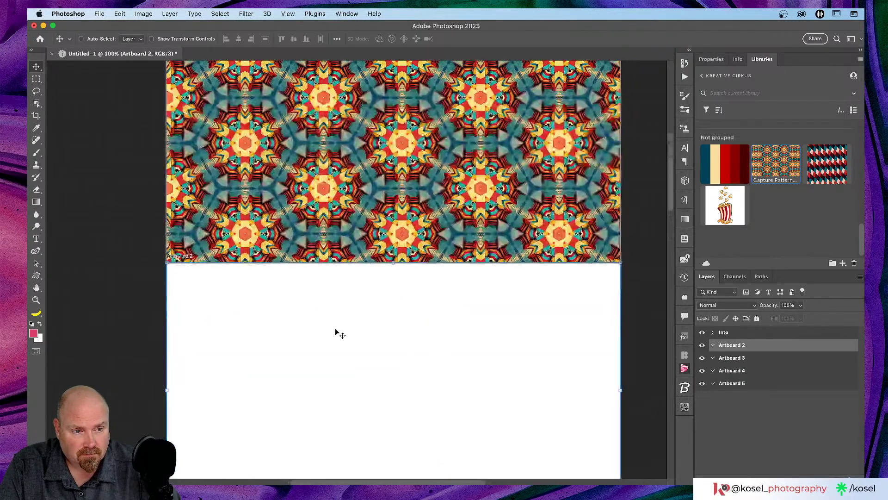
Draw a pink square about 295 x 293 px on Artboard 2 and place four copies of it across the artboard.
scroll(340, 334, up, 5)
scroll(341, 335, left, 3)
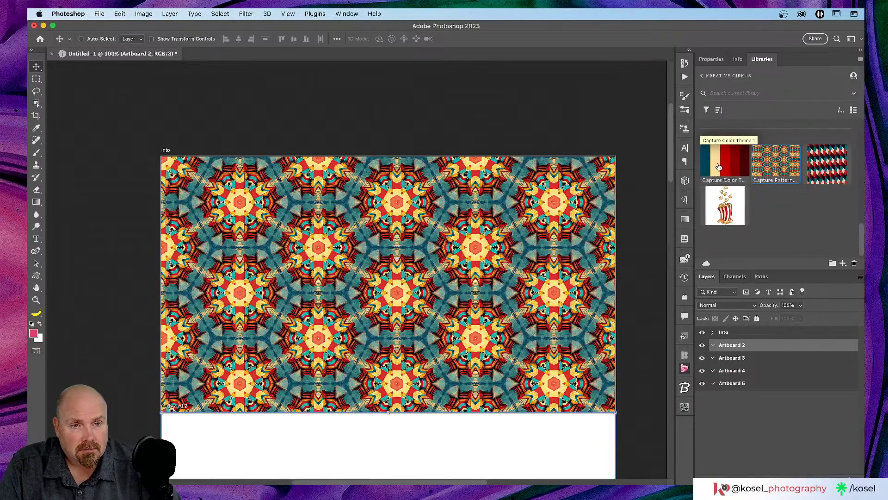
scroll(443, 181, down, 3)
scroll(444, 182, right, 2)
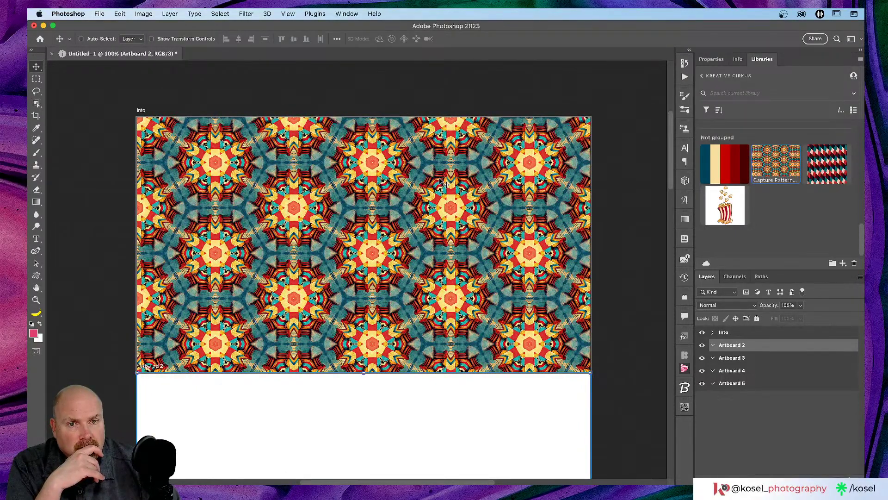
scroll(447, 182, down, 5)
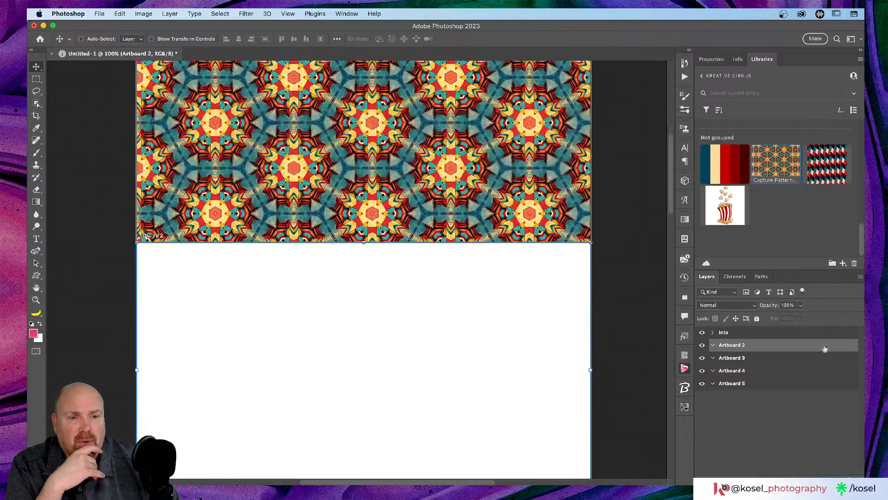
scroll(336, 302, down, 3)
scroll(335, 302, down, 2)
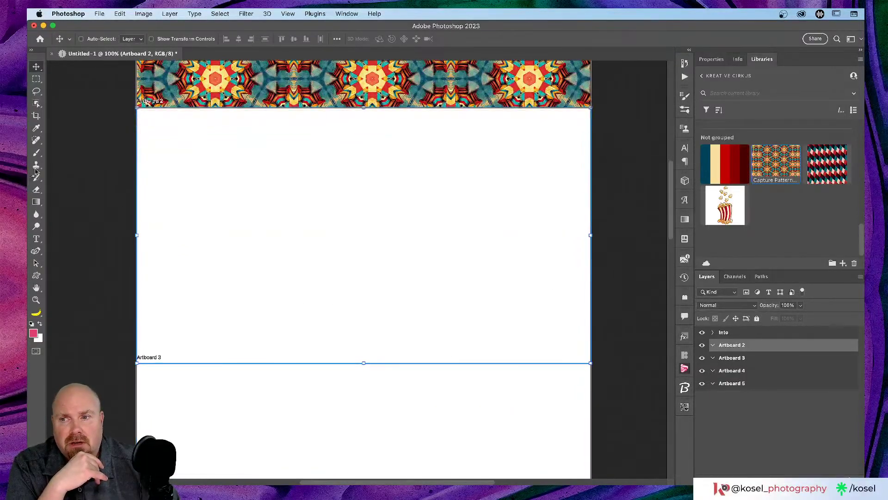
click(36, 275)
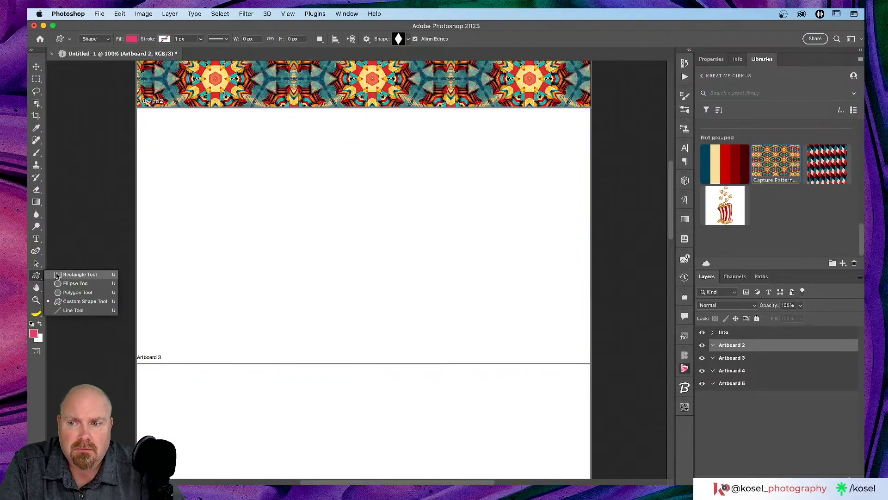
click(69, 274)
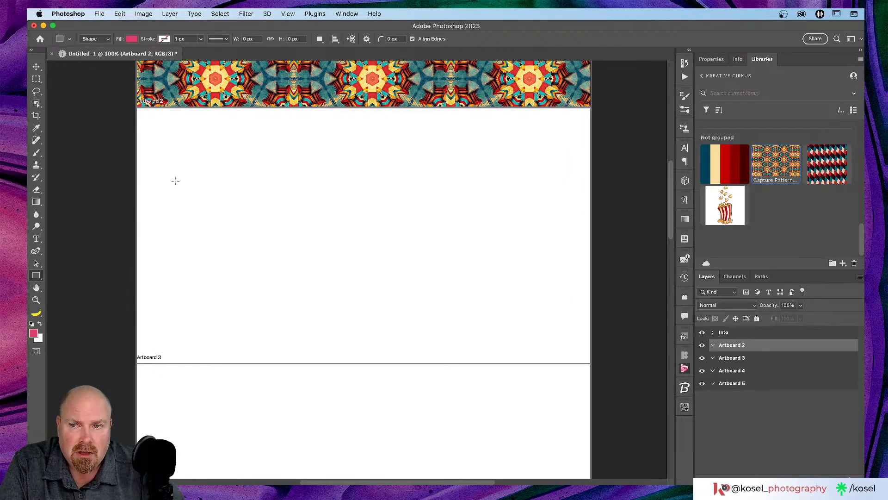
drag(176, 181, 245, 249)
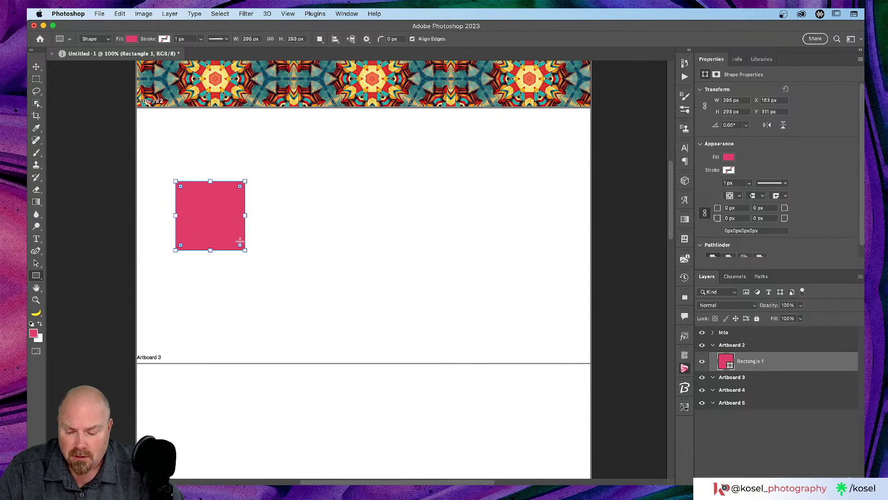
key(v)
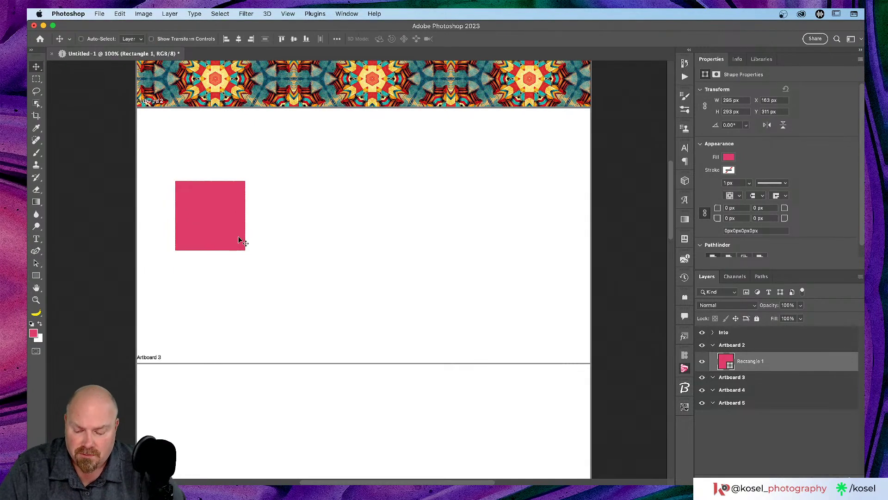
drag(234, 234, 524, 322)
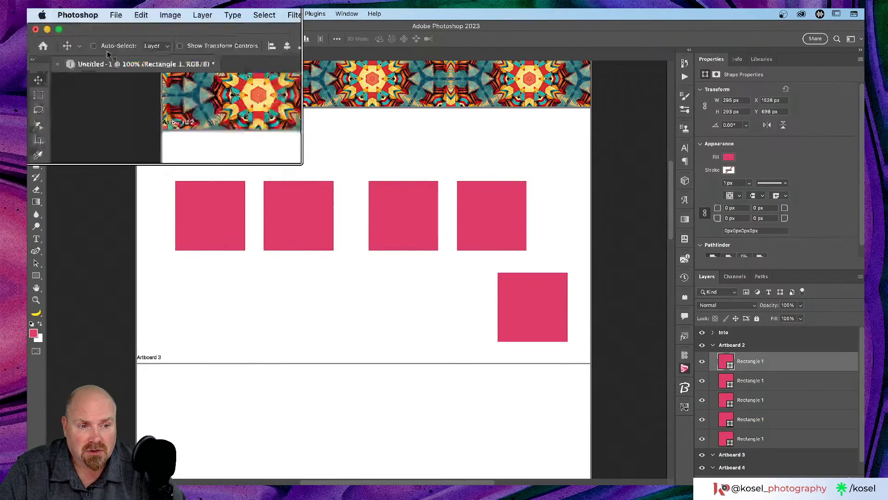
Turn on layer auto-select and recolor the five squares dark blue, cream, red, dark red and maroon from Capture Color Theme 1.
click(81, 39)
click(761, 58)
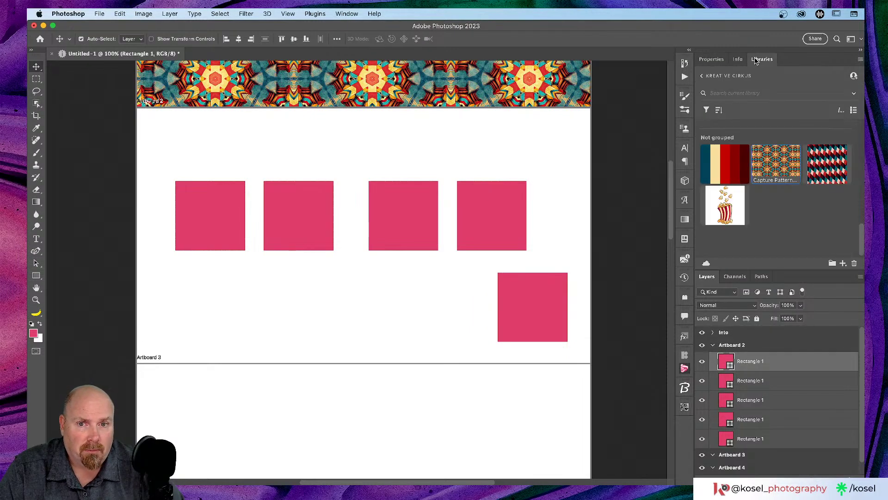
click(193, 234)
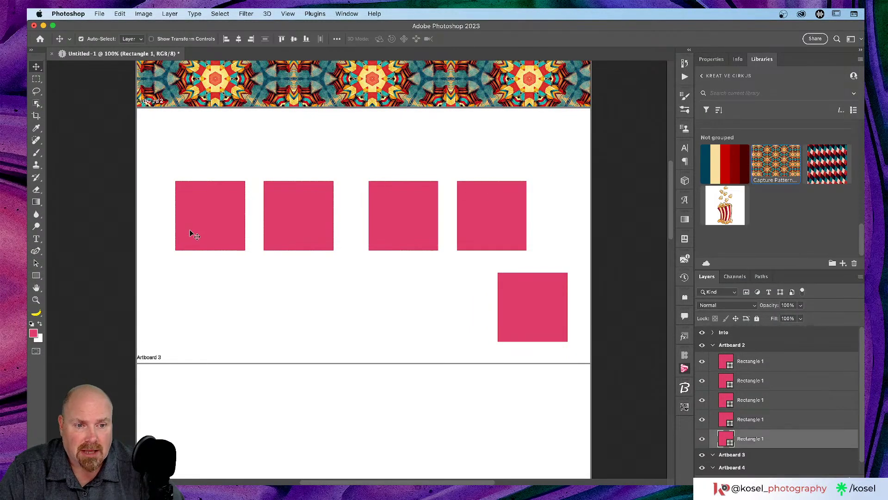
click(708, 167)
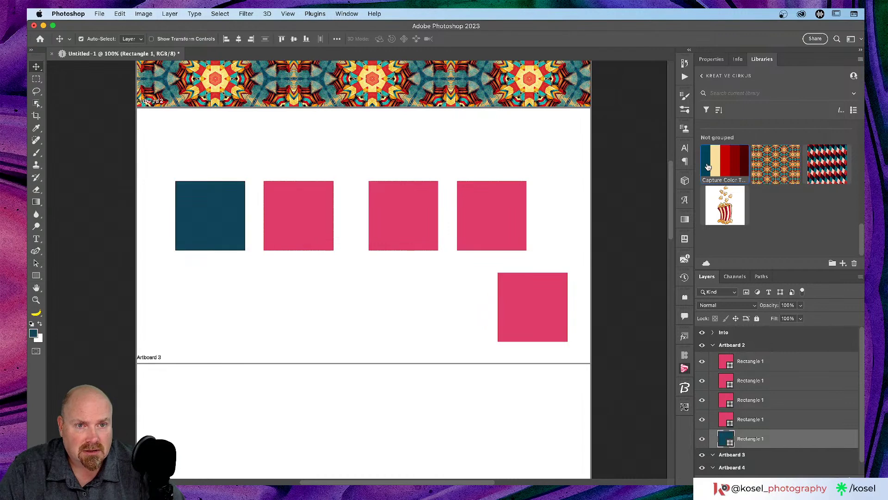
click(286, 225)
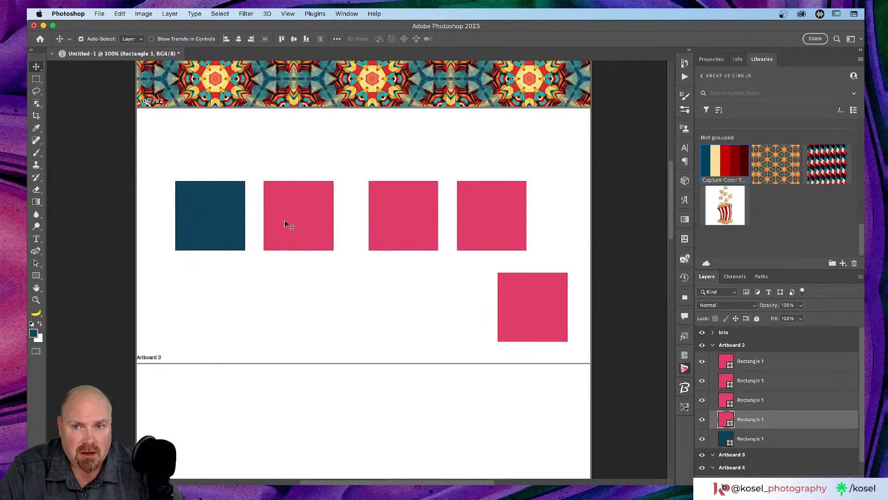
click(716, 170)
click(430, 203)
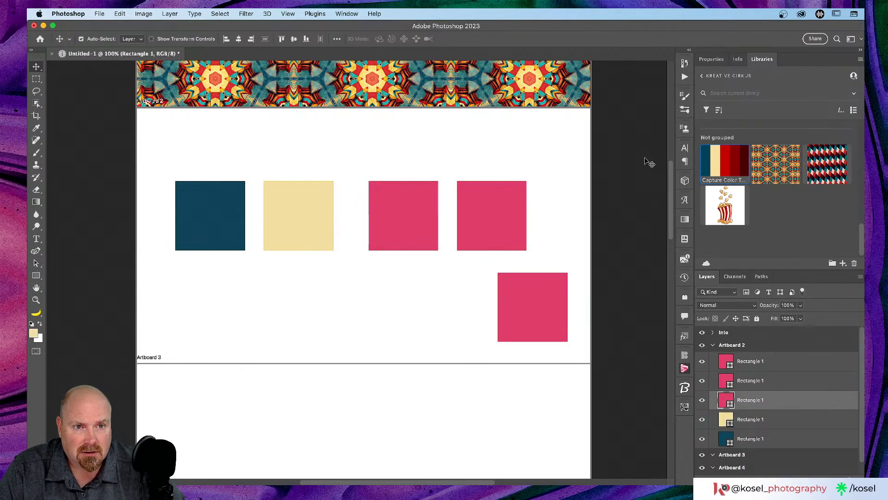
click(728, 169)
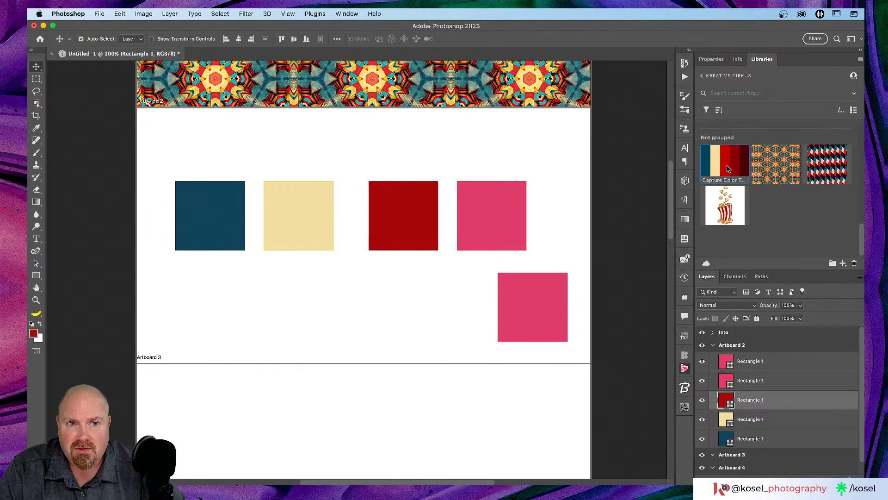
click(491, 222)
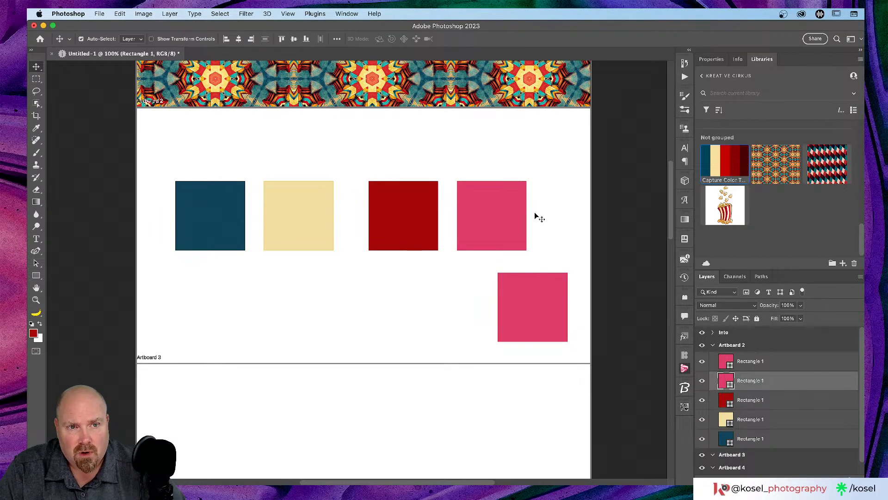
click(738, 162)
click(536, 315)
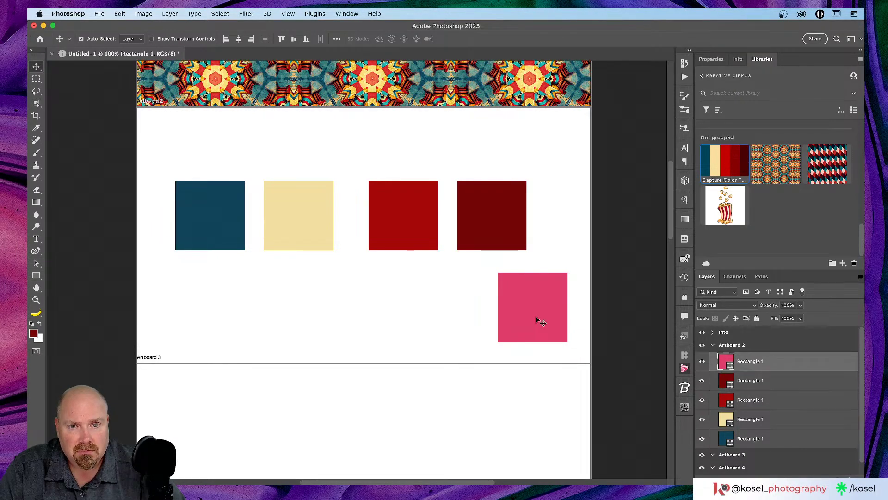
click(743, 163)
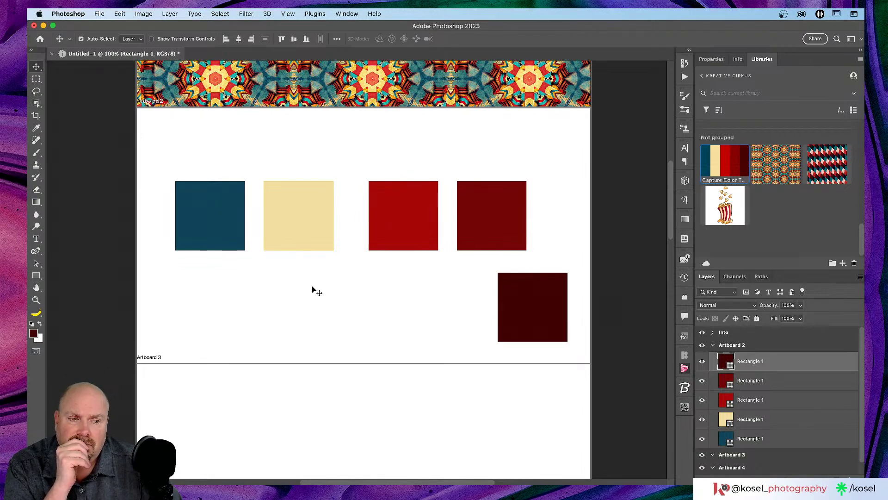
right_click(728, 181)
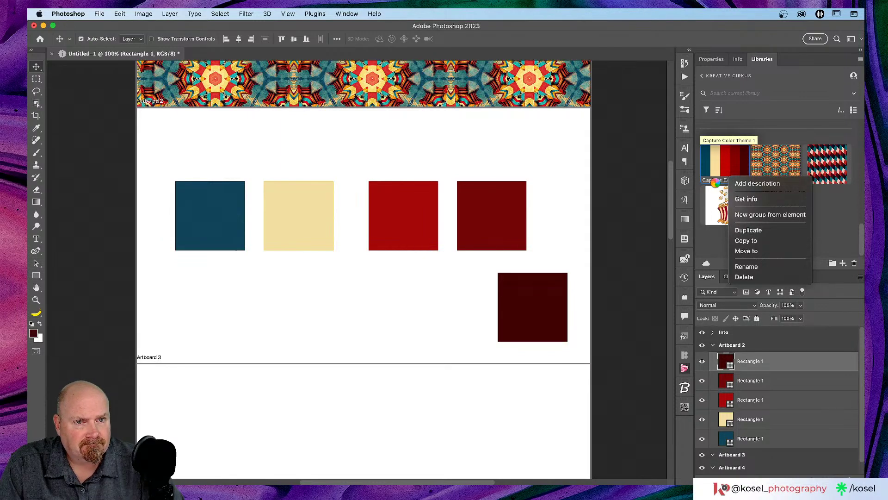
click(716, 180)
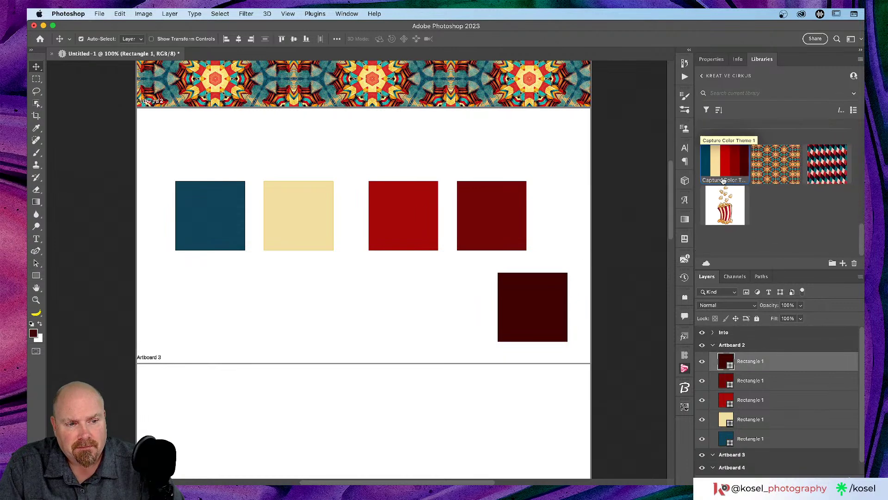
click(242, 286)
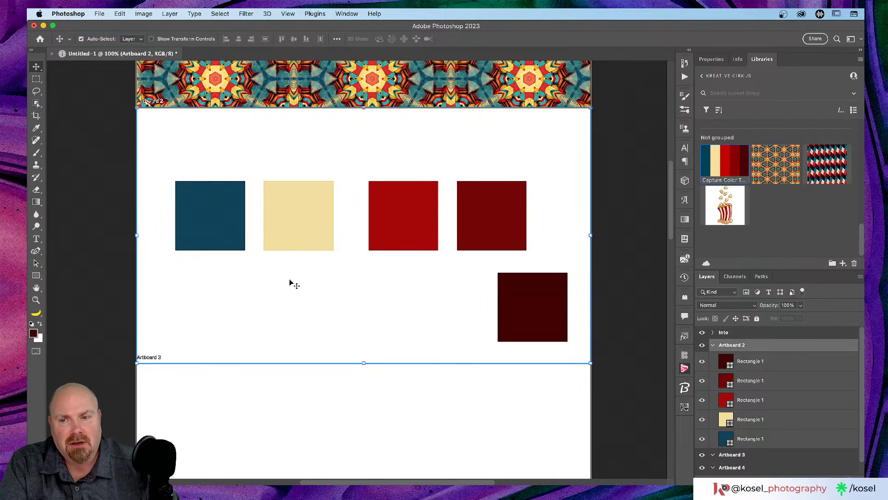
click(95, 311)
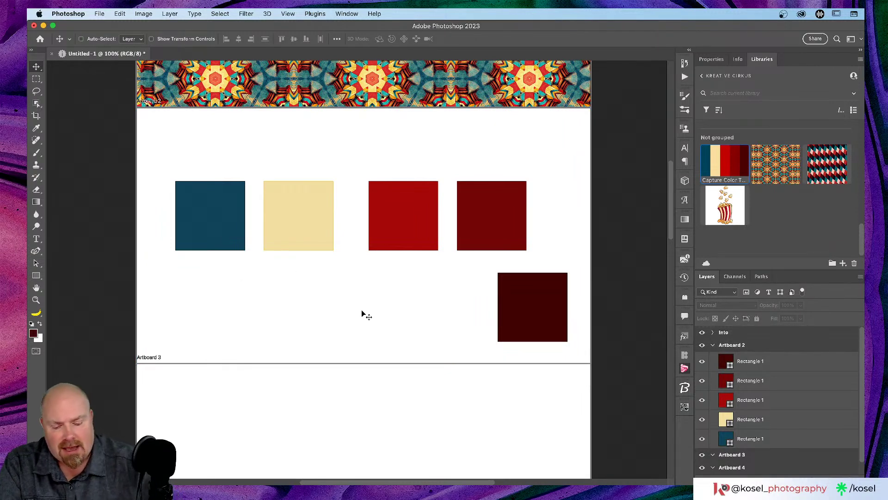
Delete all five Rectangle 1 layers from Artboard 2.
key(super+minus)
key(super+minus)
key(super+minus)
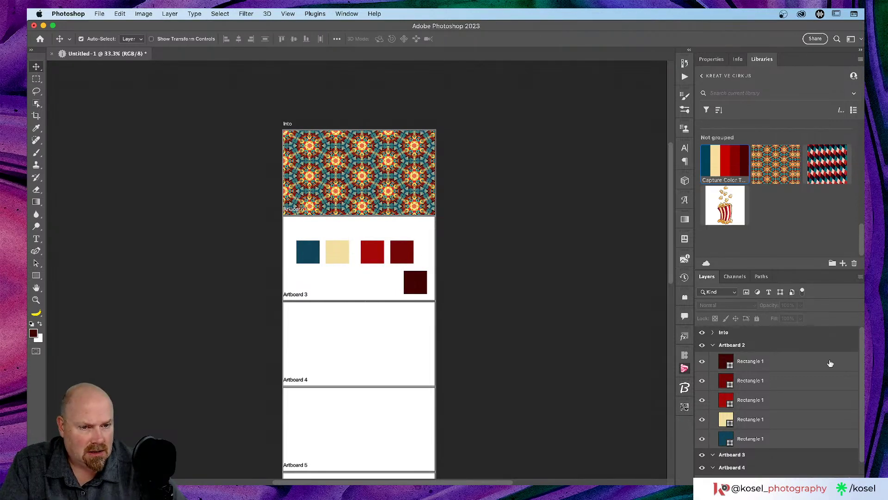
click(818, 365)
shift+click(797, 443)
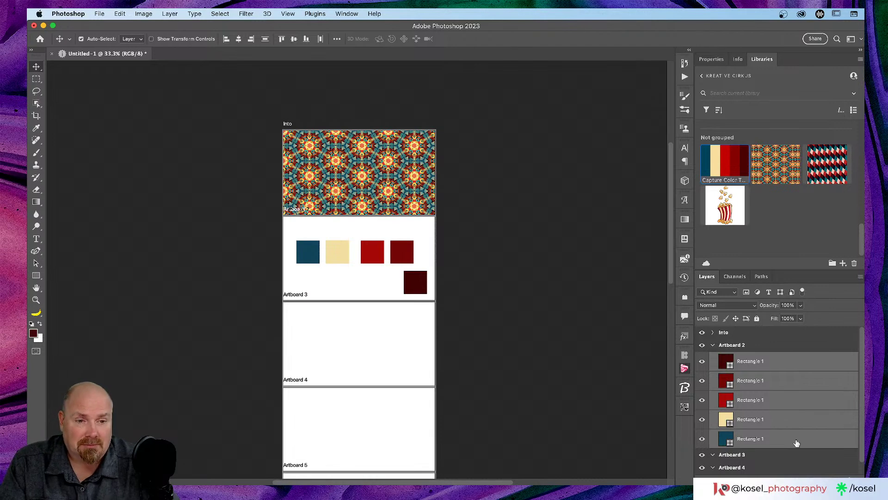
key(Delete)
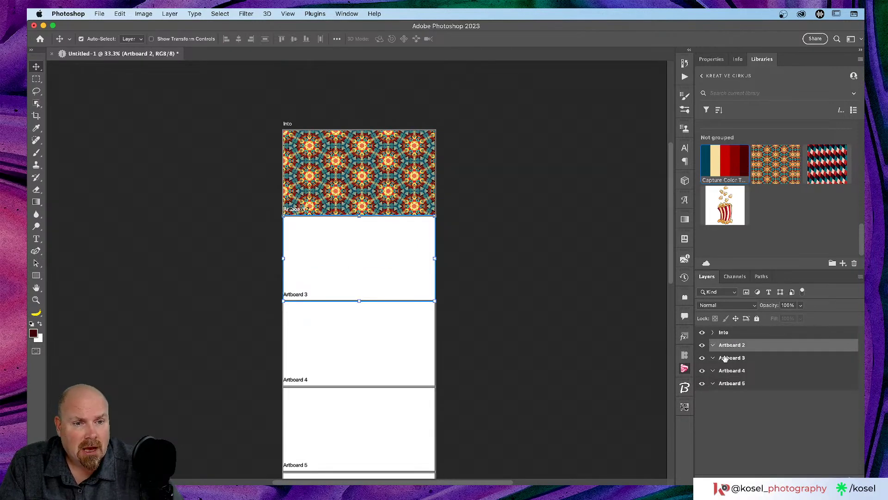
Expand the Into artboard's layers and shift its Pattern Fill 1 pattern slightly within the artboard.
click(722, 333)
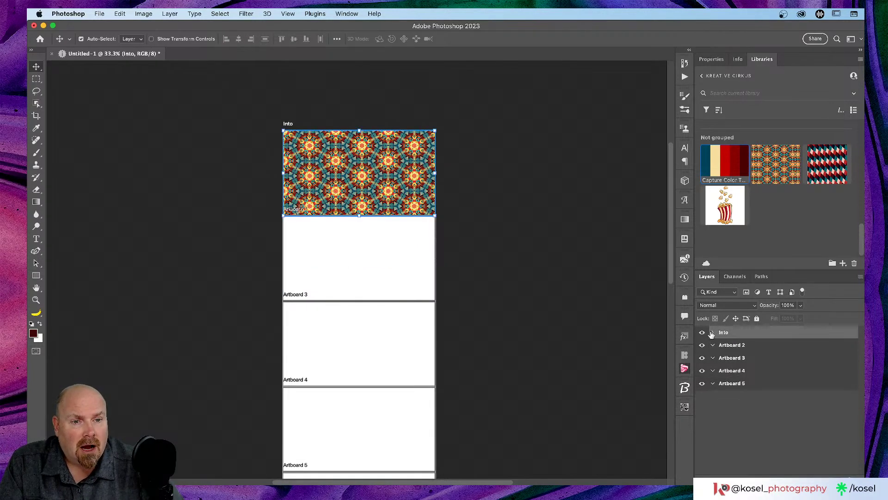
click(712, 332)
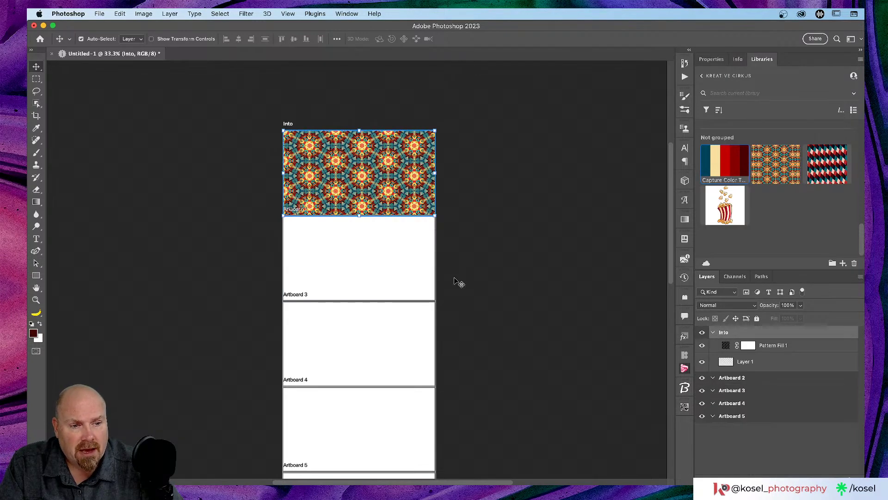
scroll(509, 297, down, 3)
click(806, 344)
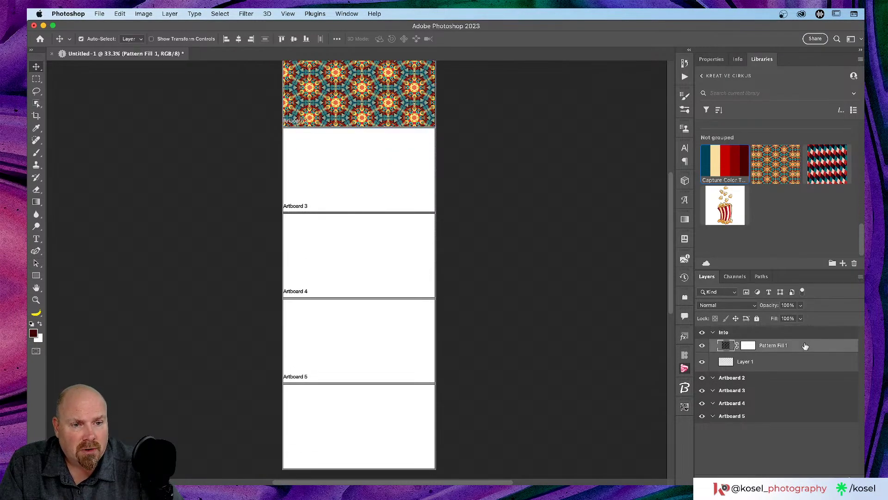
scroll(594, 302, up, 2)
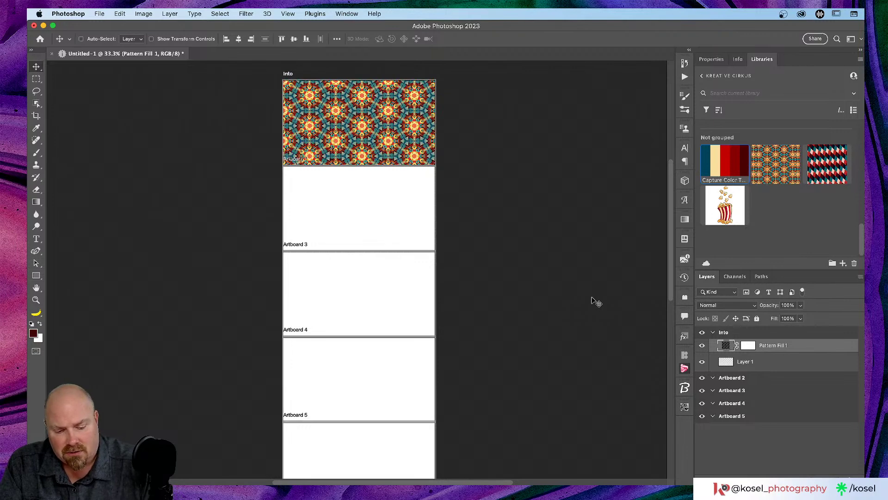
key(super+minus)
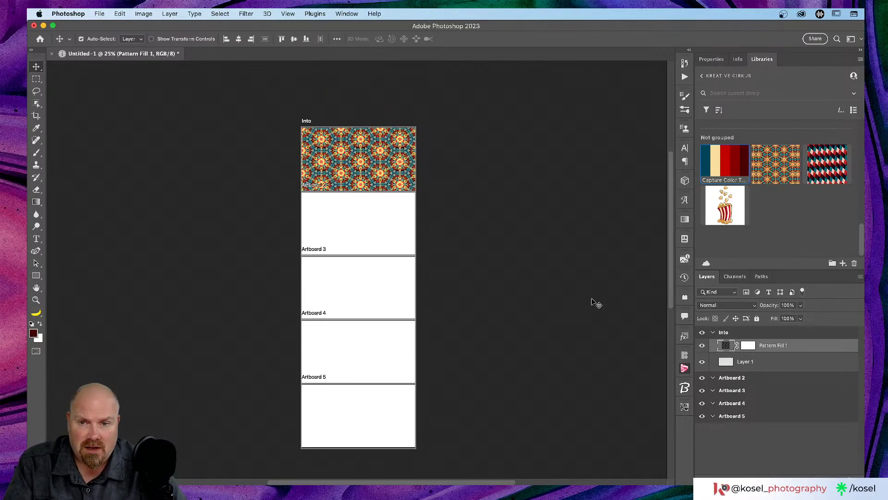
mouse_move(364, 159)
mouse_down()
mouse_move(382, 156)
mouse_move(352, 187)
mouse_move(366, 162)
mouse_move(347, 145)
mouse_move(365, 171)
mouse_up()
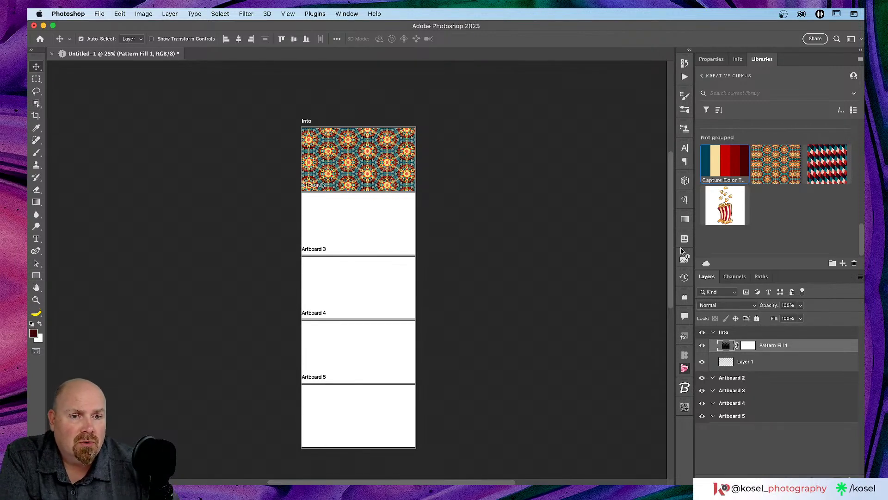
Bring up the color swatches library.
click(685, 220)
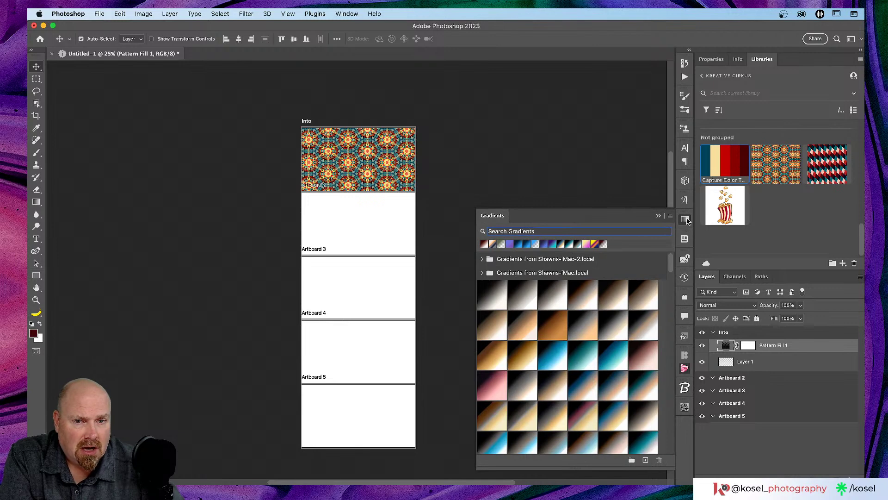
click(685, 220)
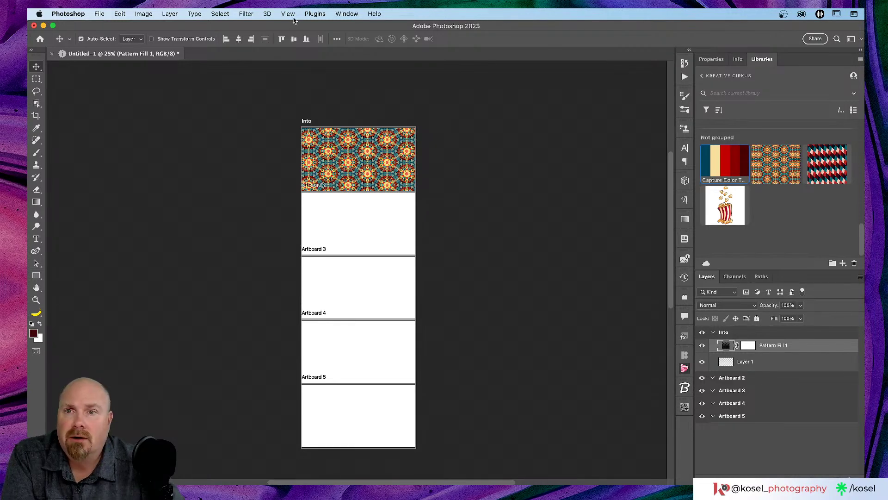
click(350, 14)
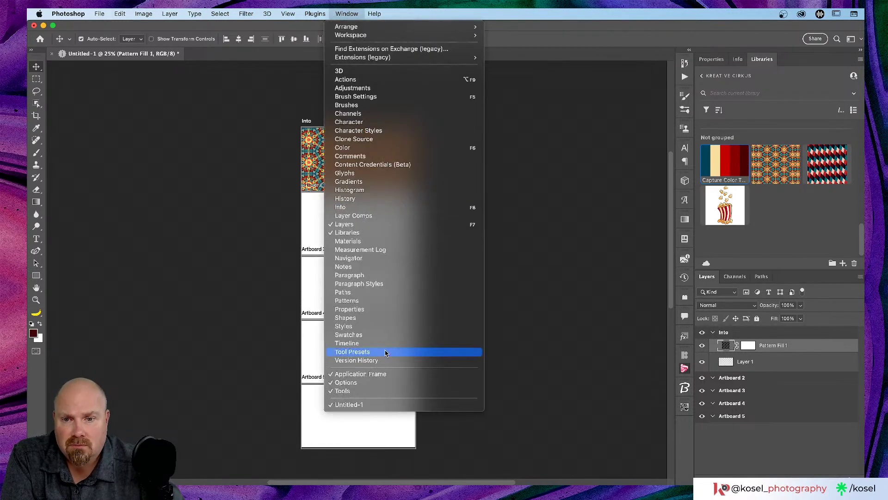
click(382, 335)
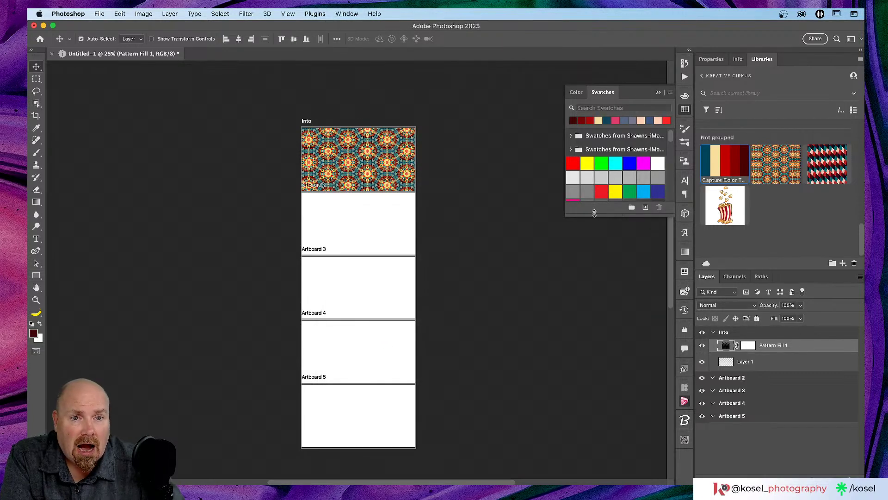
Enlarge the swatches library, look through its saved colors and preset groups, and close it again.
drag(594, 216, 587, 360)
scroll(606, 198, down, 5)
scroll(606, 198, down, 3)
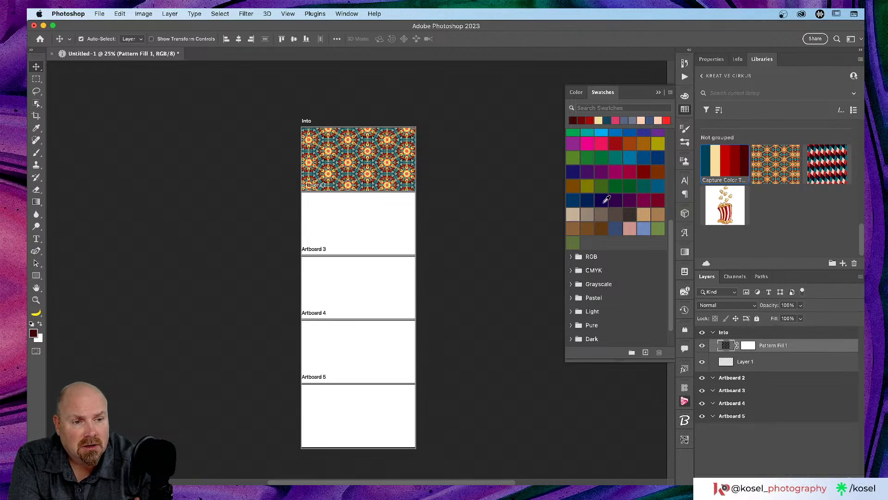
click(658, 94)
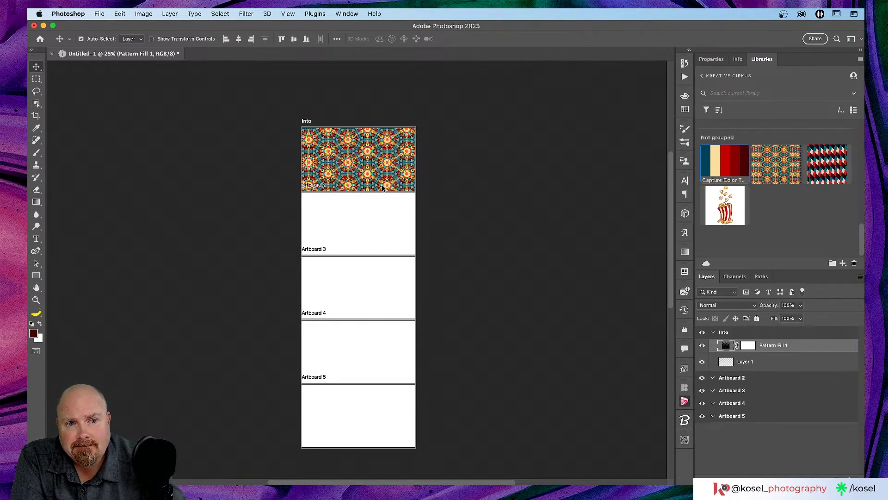
Move Pattern Fill 1 out of the Into artboard to the top of the layer stack and shift its pattern slightly.
mouse_move(382, 186)
mouse_down()
mouse_move(484, 182)
mouse_move(377, 181)
mouse_up()
drag(799, 346, 792, 326)
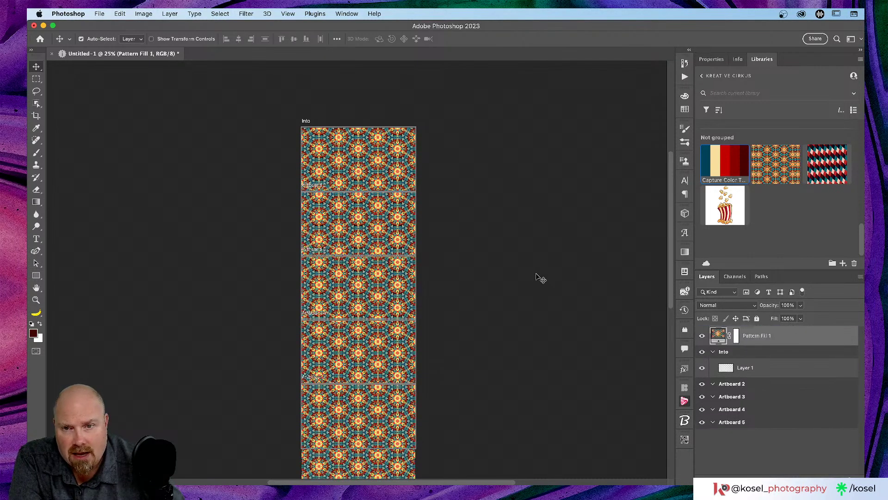
scroll(540, 277, down, 4)
drag(377, 257, 409, 293)
scroll(539, 283, up, 3)
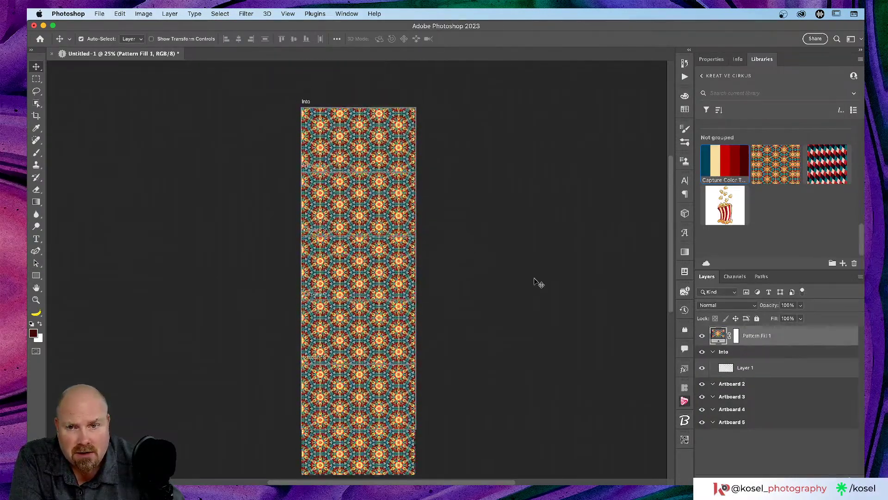
scroll(537, 282, down, 1)
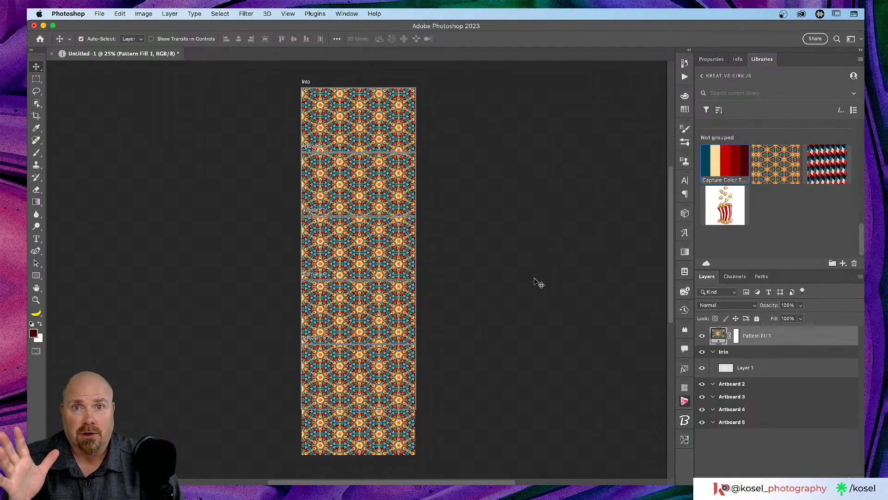
Switch to Finder and open the red photography folder on the photo drive to find the artwork.
key(super+Tab)
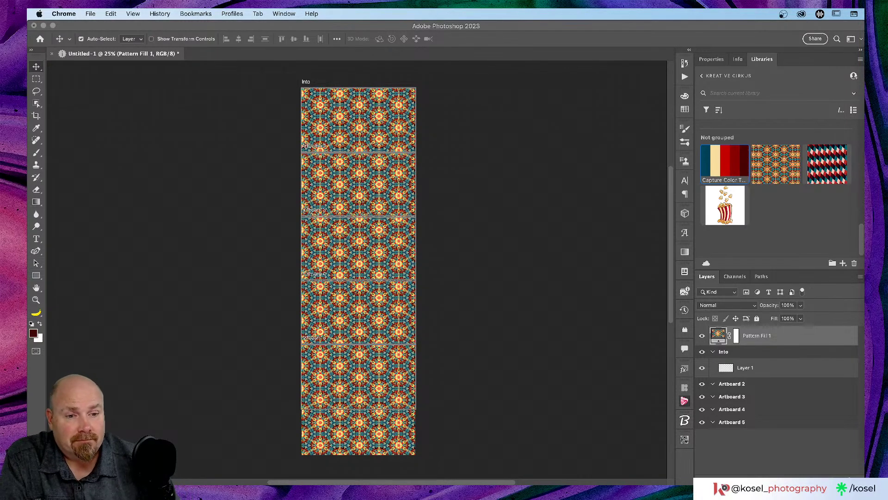
click(759, 369)
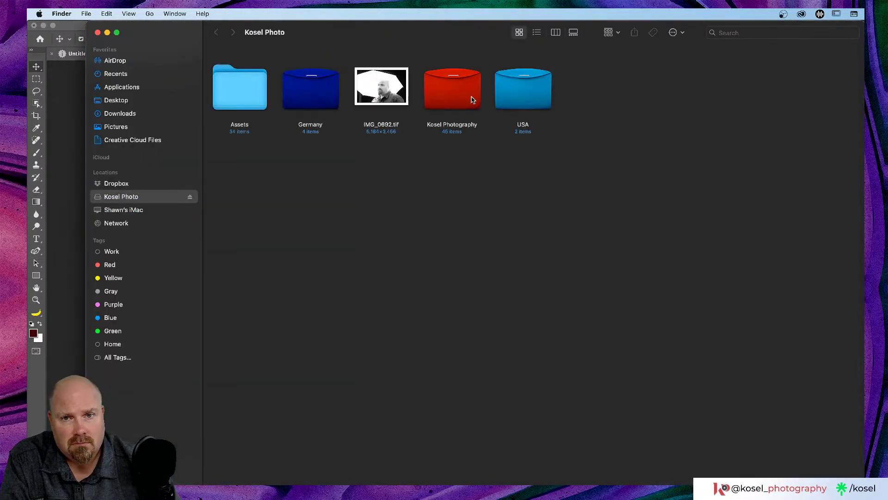
double_click(449, 94)
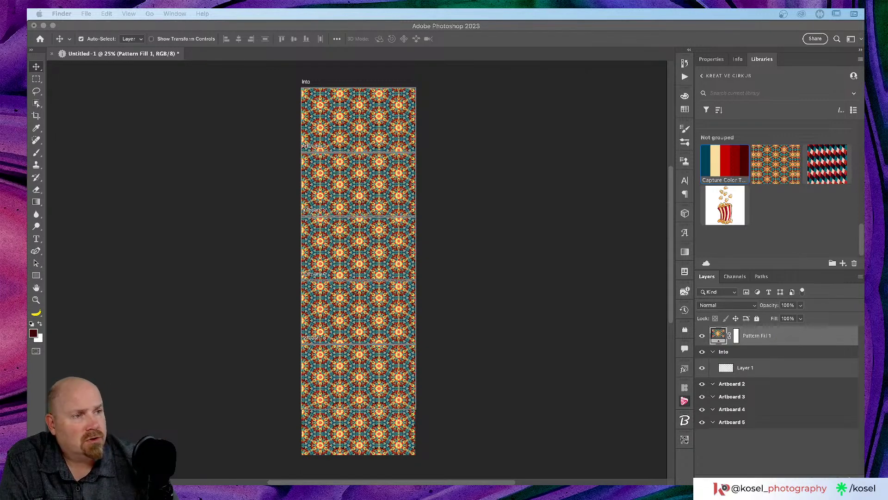
Return to Photoshop and place the animal_circus_sm image on Layer 1 in the Into artboard.
click(779, 373)
click(785, 372)
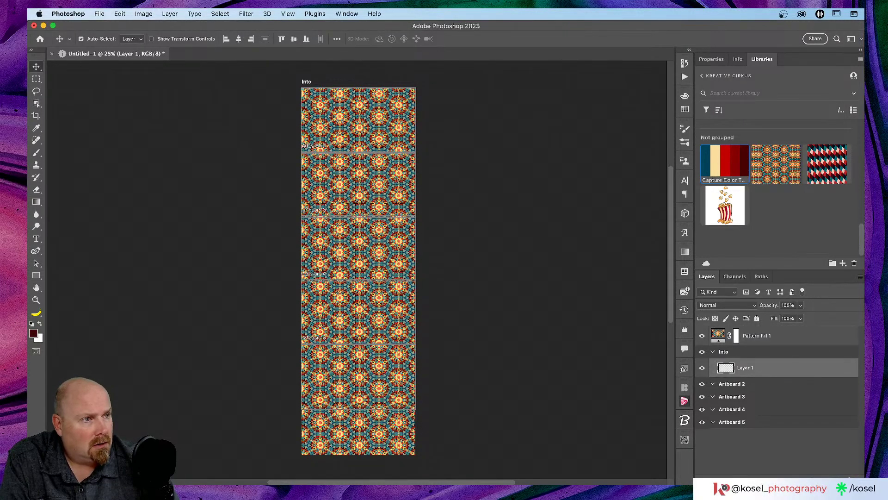
drag(799, 207, 380, 185)
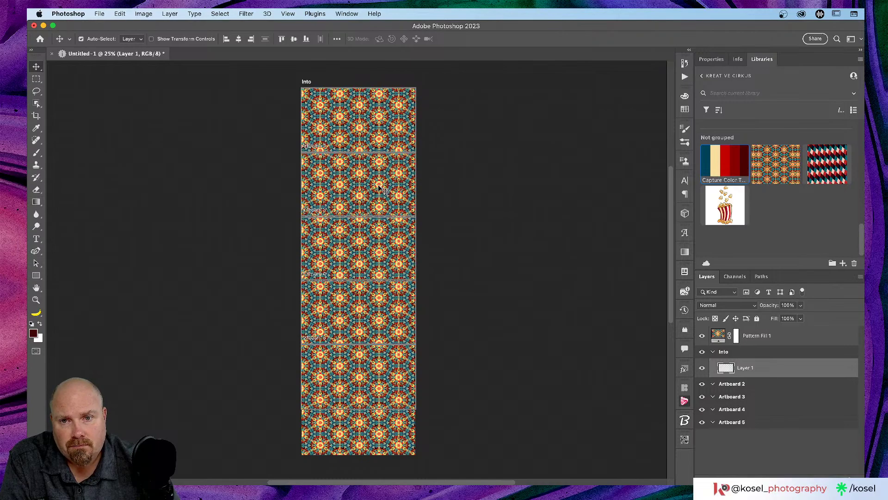
scroll(378, 186, up, 3)
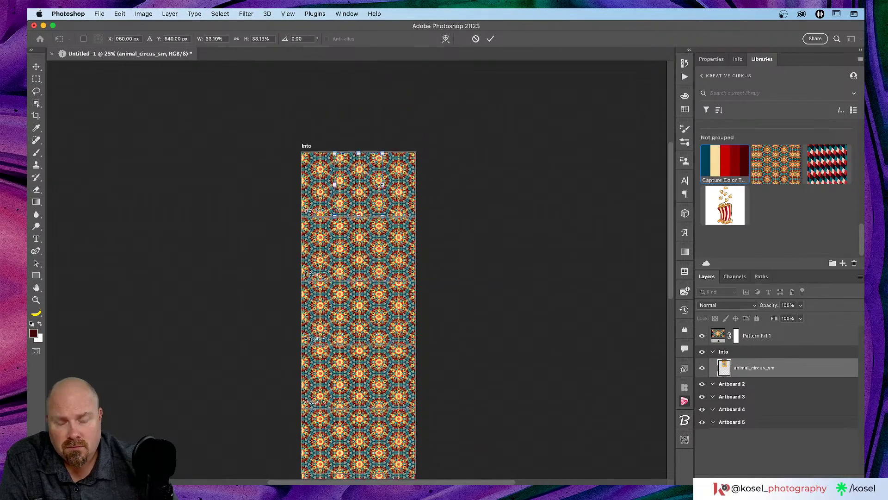
key(super+equal)
key(super+equal)
key(super+equal)
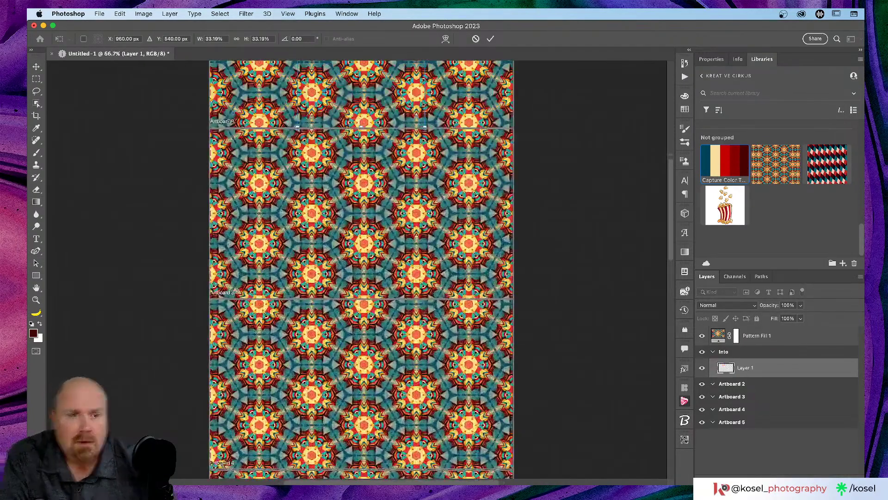
scroll(310, 216, up, 5)
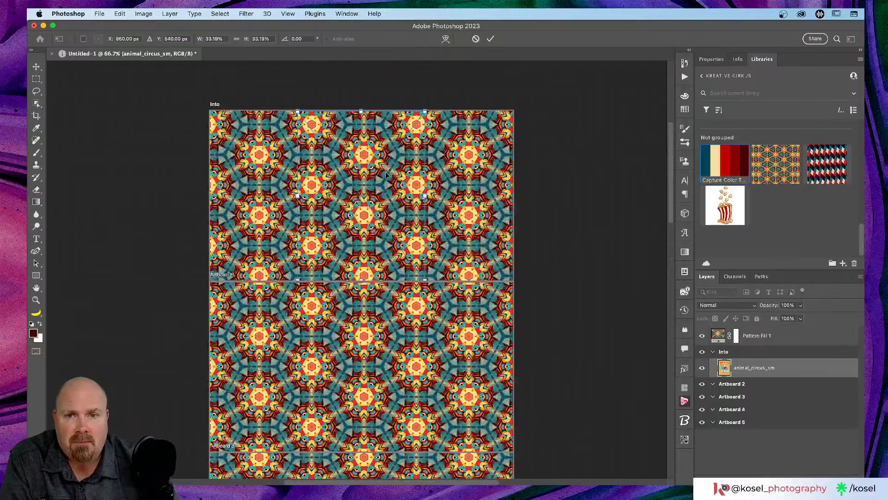
click(490, 38)
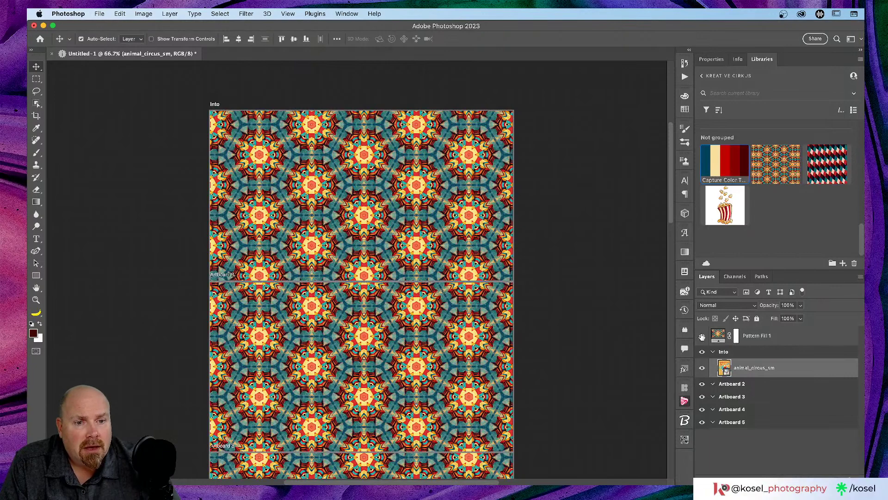
Hide Pattern Fill 1 to check the placed circus poster, show it again, and look over the stacked artboards.
click(702, 337)
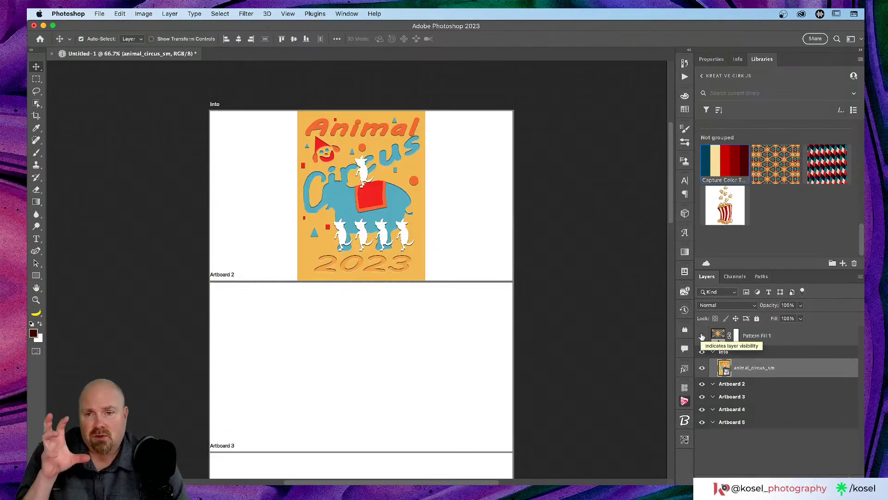
click(701, 336)
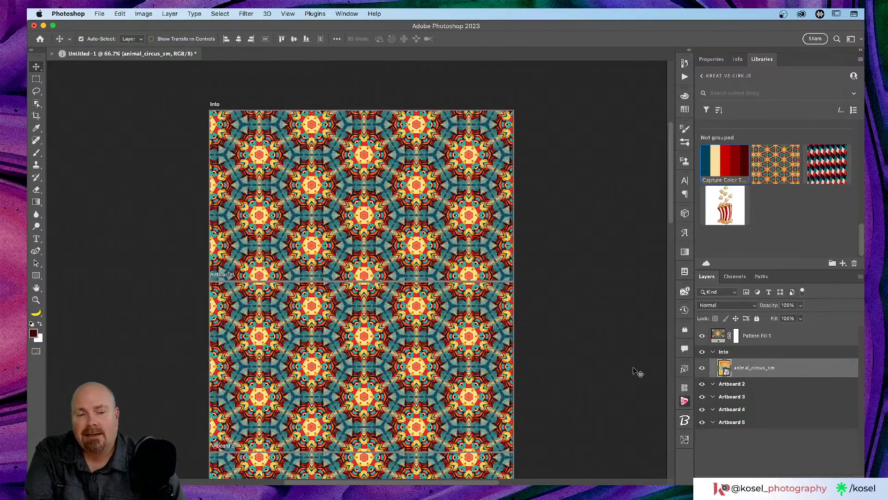
scroll(638, 373, down, 5)
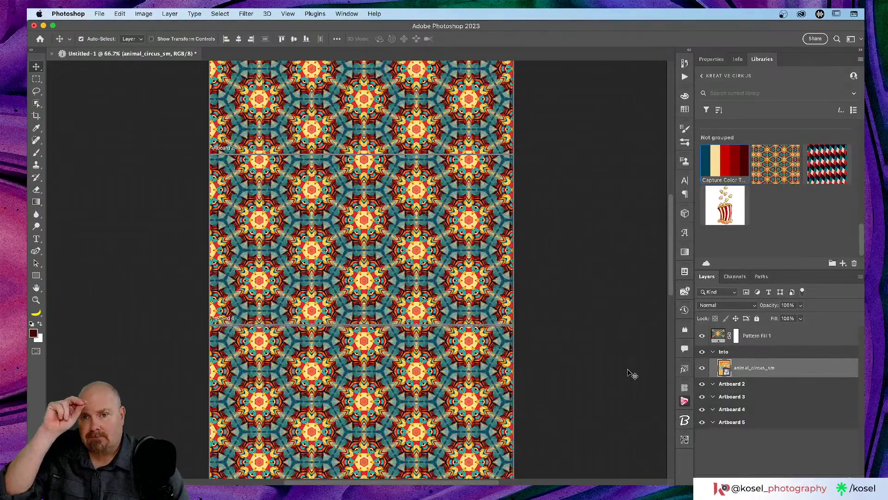
scroll(632, 374, up, 6)
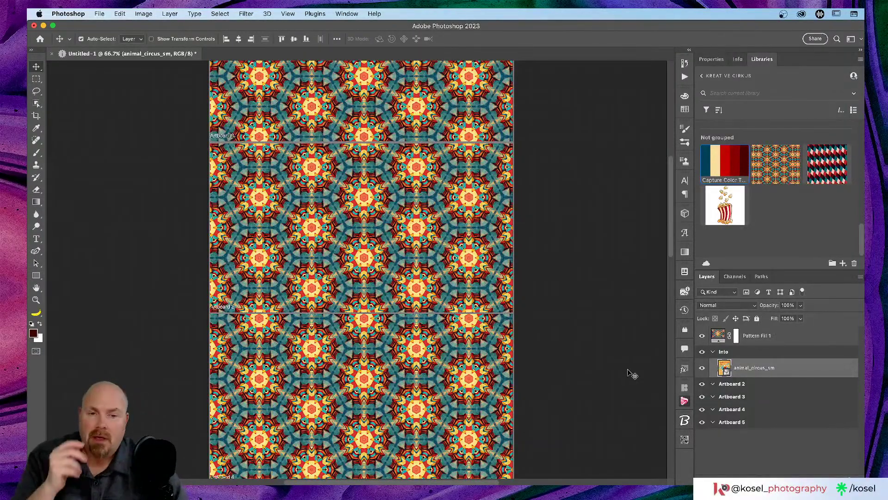
scroll(633, 373, up, 3)
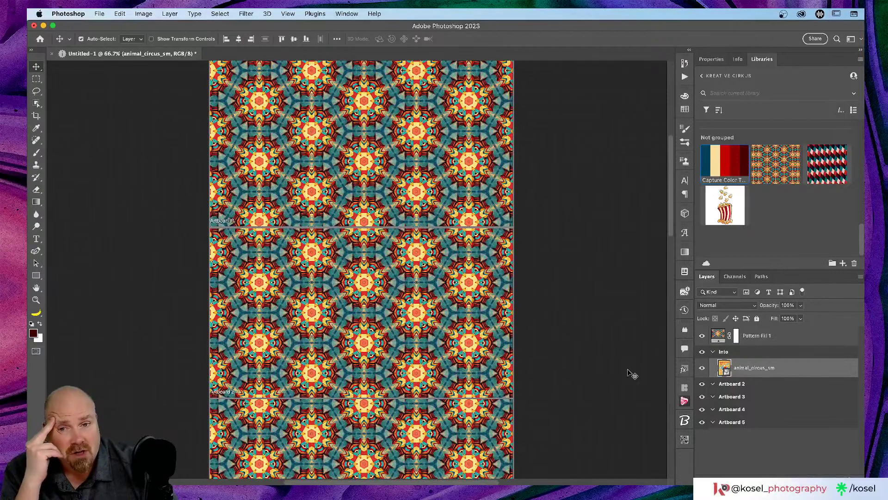
scroll(632, 374, up, 3)
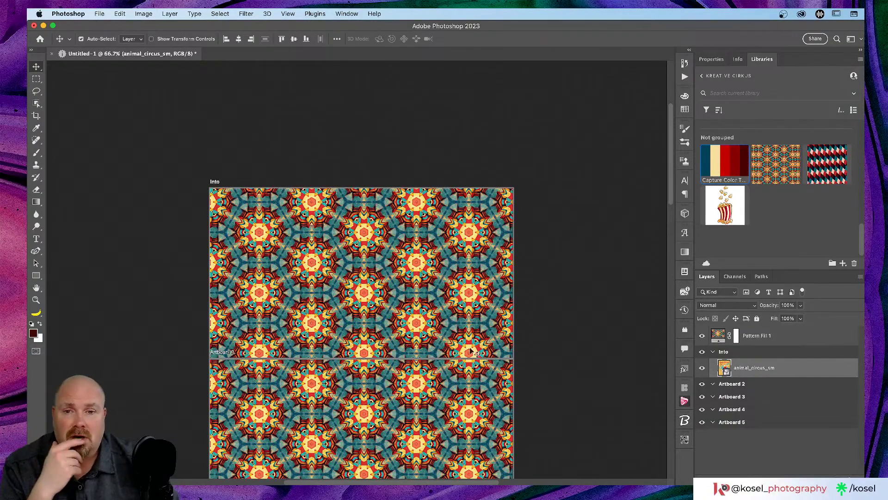
scroll(415, 291, down, 3)
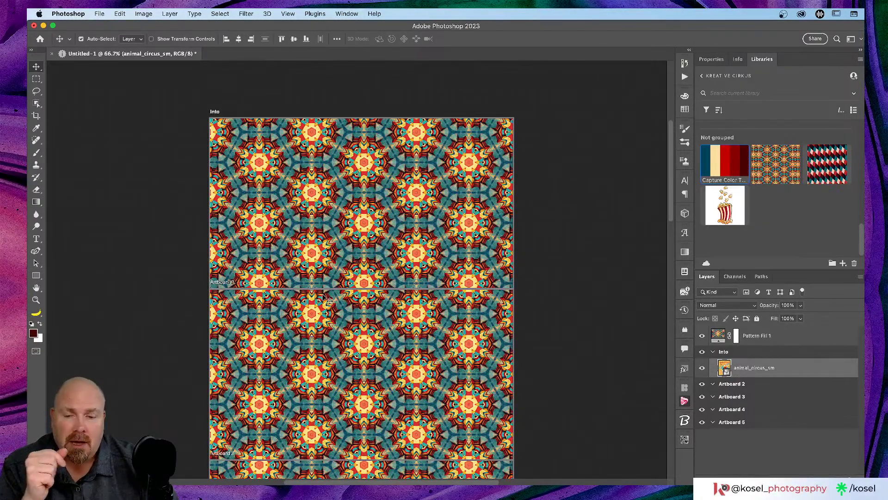
key(super)
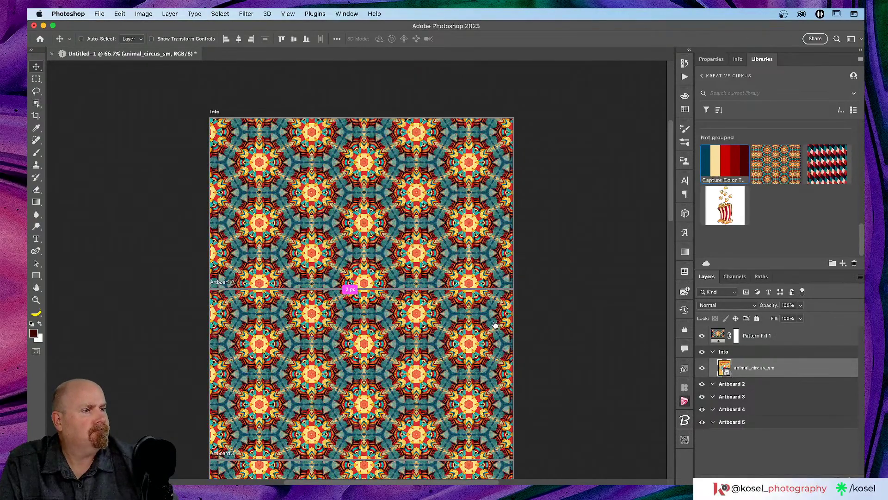
Switch to the Behance profile in Chrome and open the Feb 1-12 Ps DCC project.
key(super+Tab)
click(252, 30)
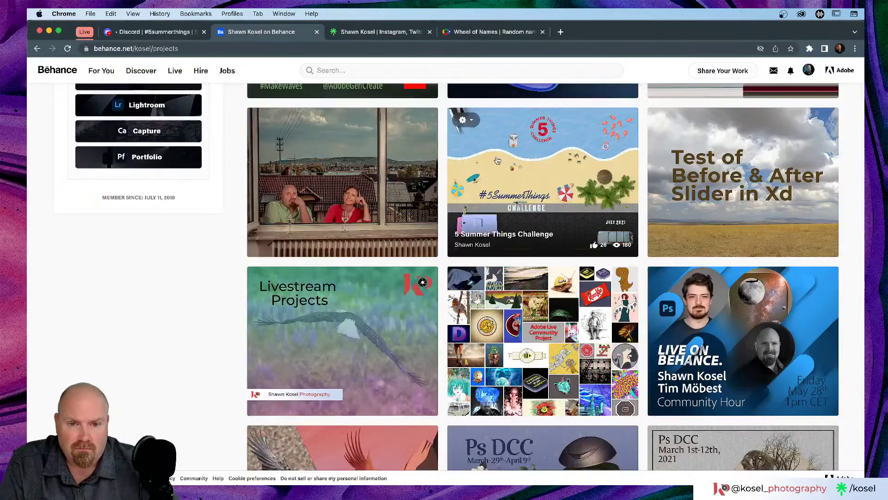
scroll(498, 160, down, 10)
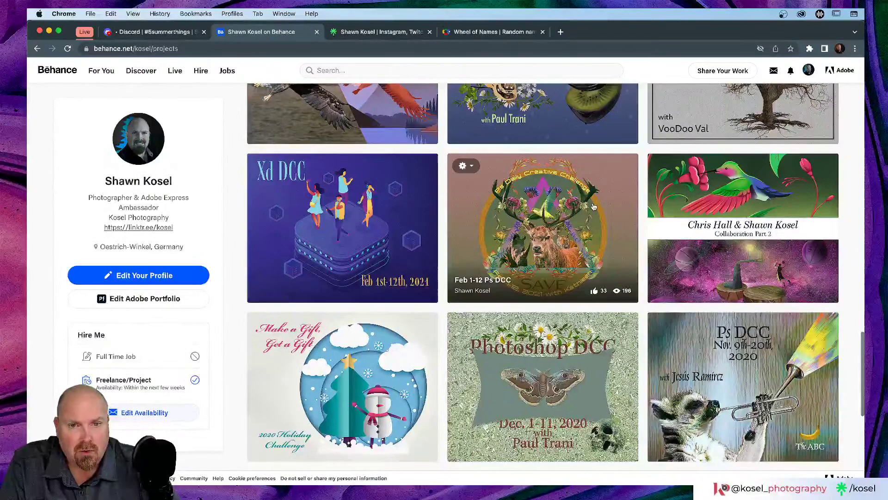
click(586, 203)
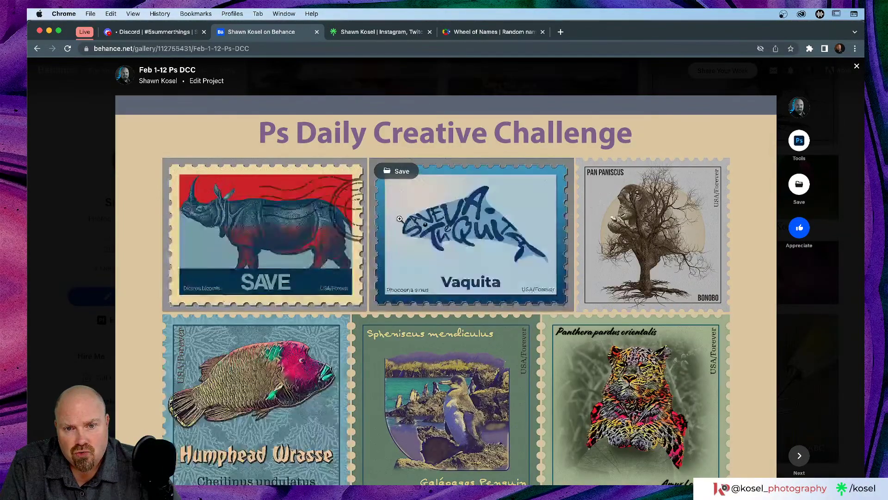
Look through the project's stamp overview and section titles, and open its cover image at full size.
scroll(400, 218, down, 15)
scroll(401, 218, up, 2)
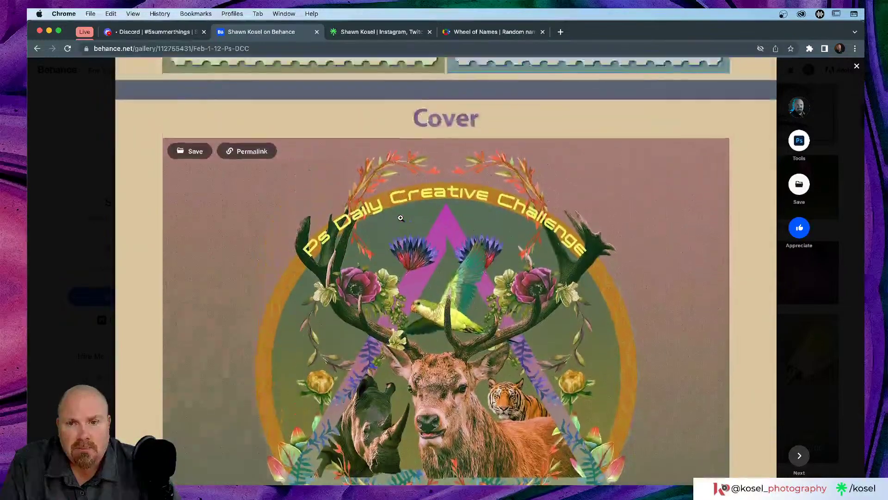
scroll(401, 218, down, 10)
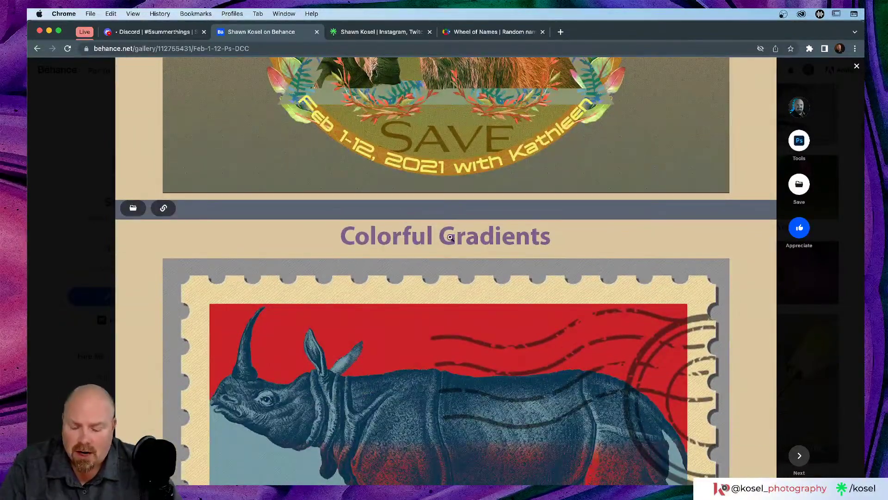
scroll(458, 236, up, 3)
click(464, 238)
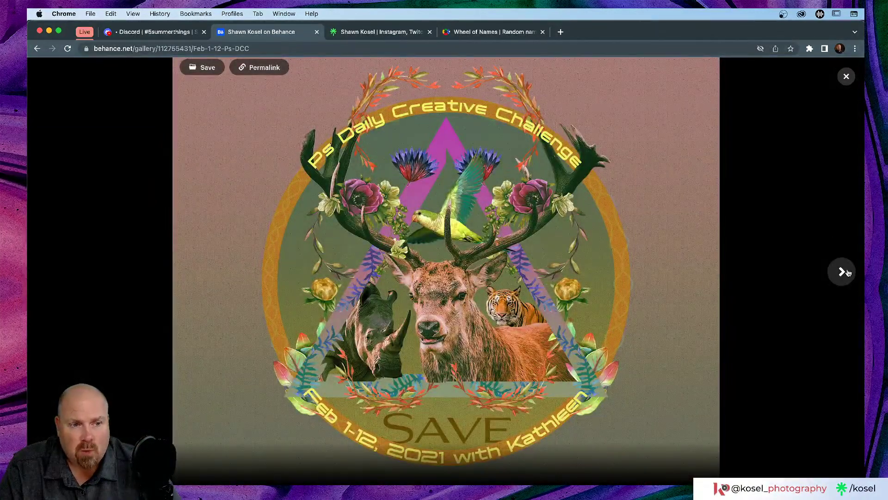
Page through the enlarged challenge images past the rhino stamp design, and close the image viewer.
click(843, 272)
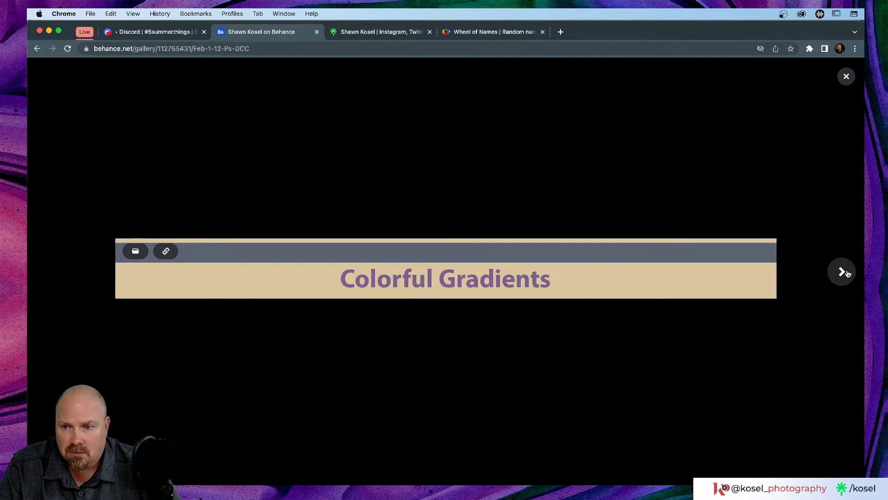
click(844, 273)
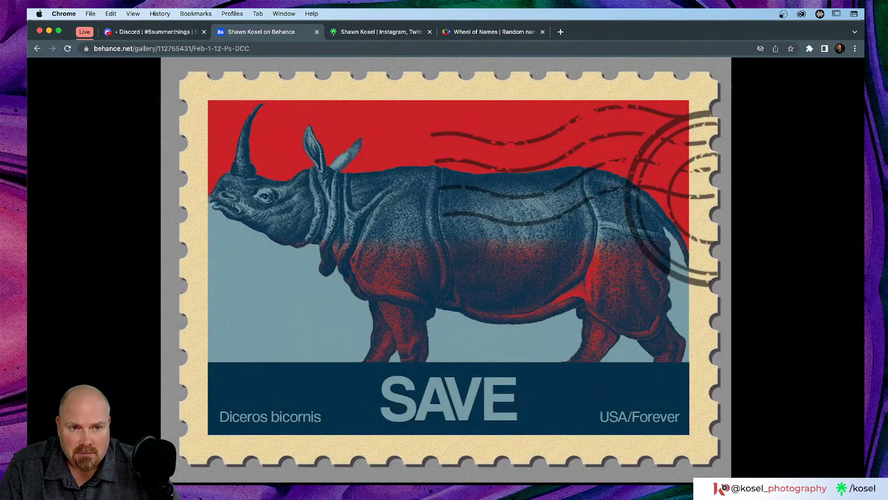
click(837, 272)
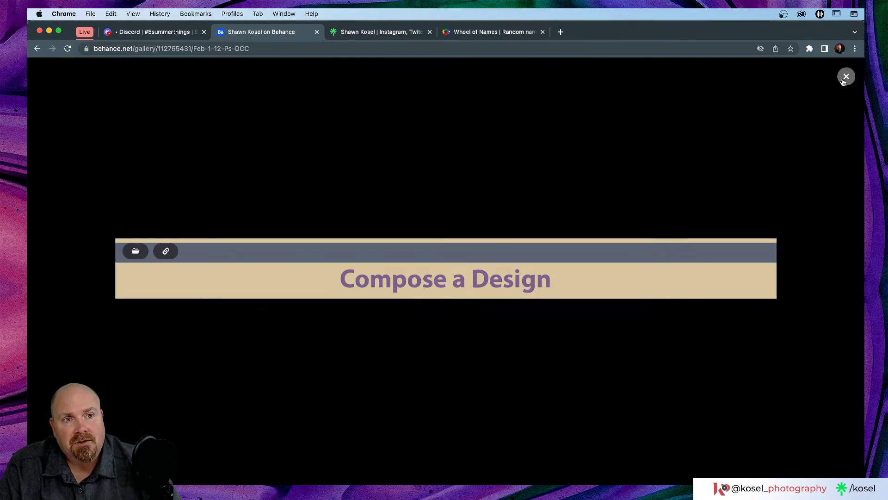
click(844, 78)
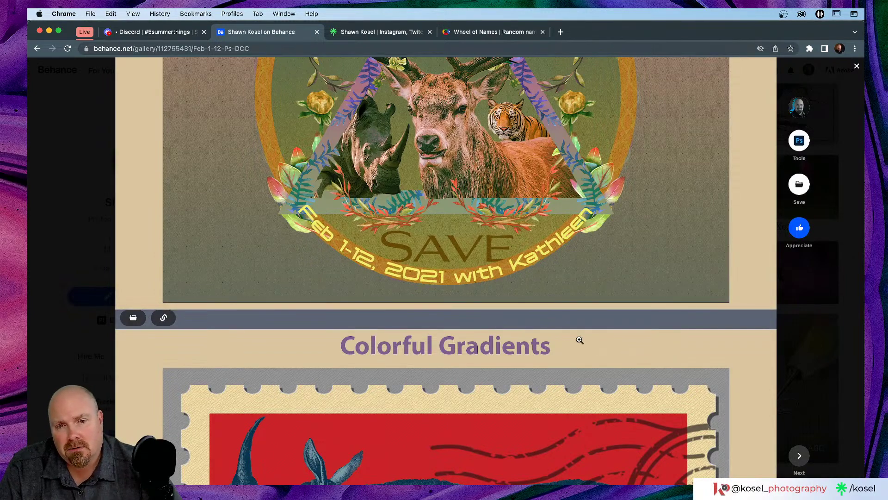
Look over the Save badge artwork and the Colorful Gradients section, and close the project.
scroll(440, 315, up, 1)
scroll(439, 317, up, 2)
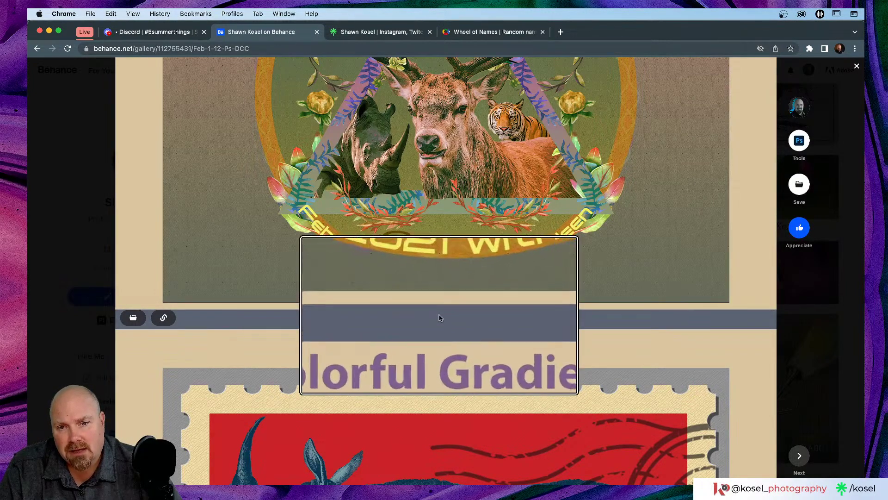
scroll(439, 318, down, 3)
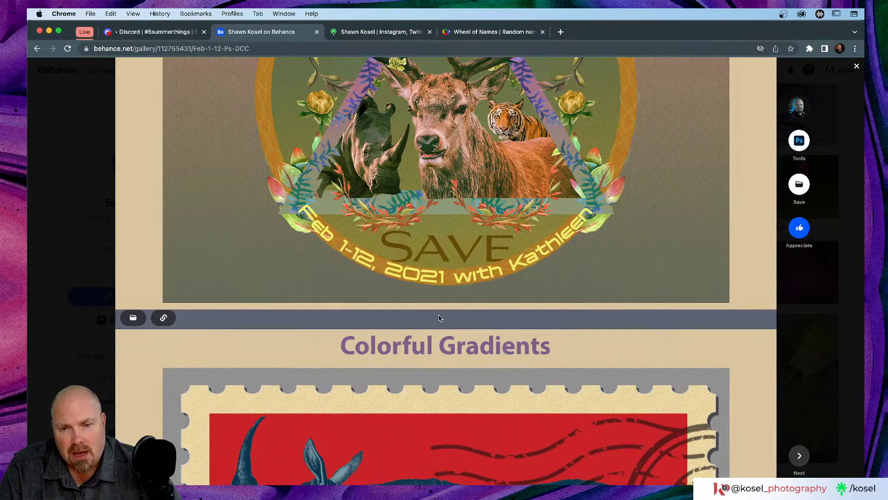
scroll(439, 312, down, 3)
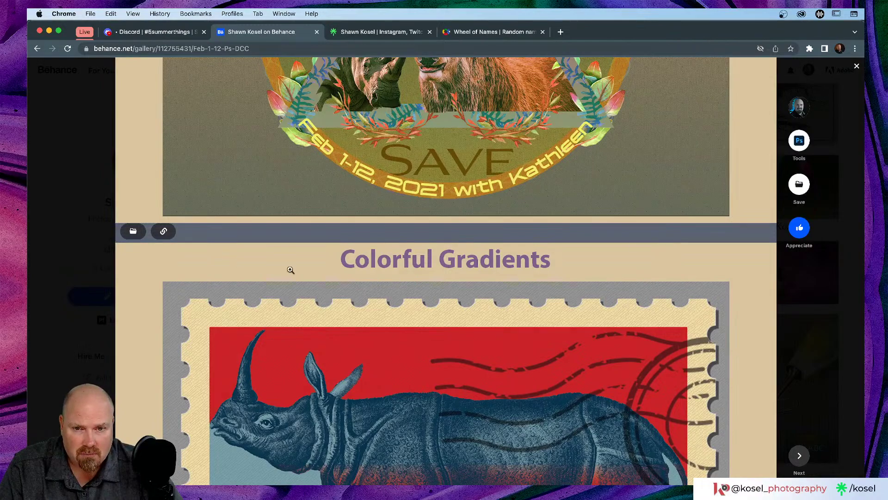
click(78, 274)
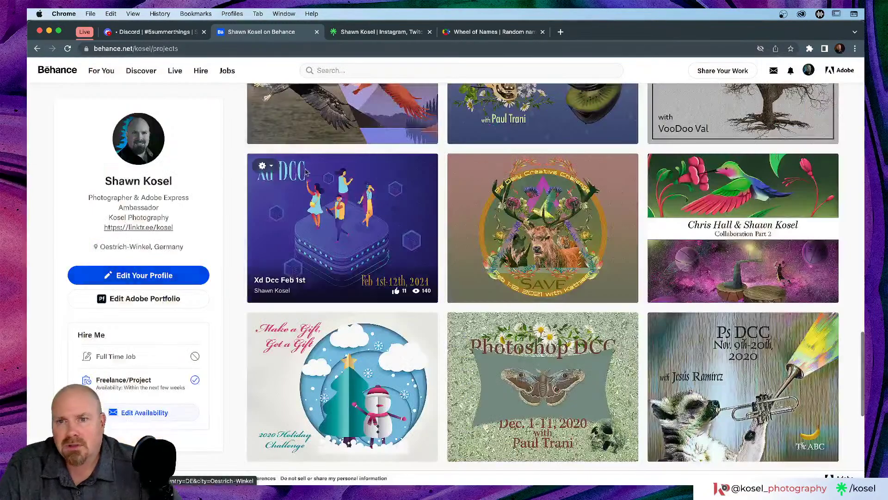
Find the ArtInSpace Community Challenge project among the profile's works and open it.
scroll(361, 188, down, 10)
scroll(362, 188, up, 3)
scroll(361, 188, up, 8)
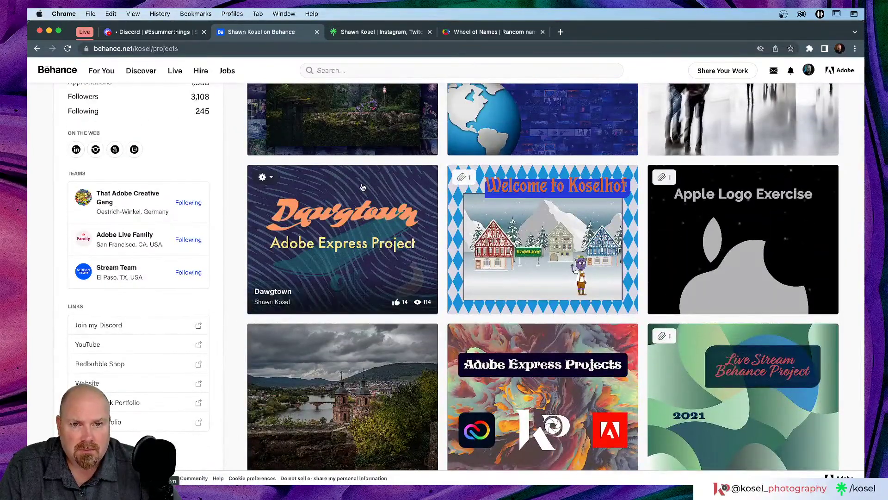
scroll(829, 237, up, 5)
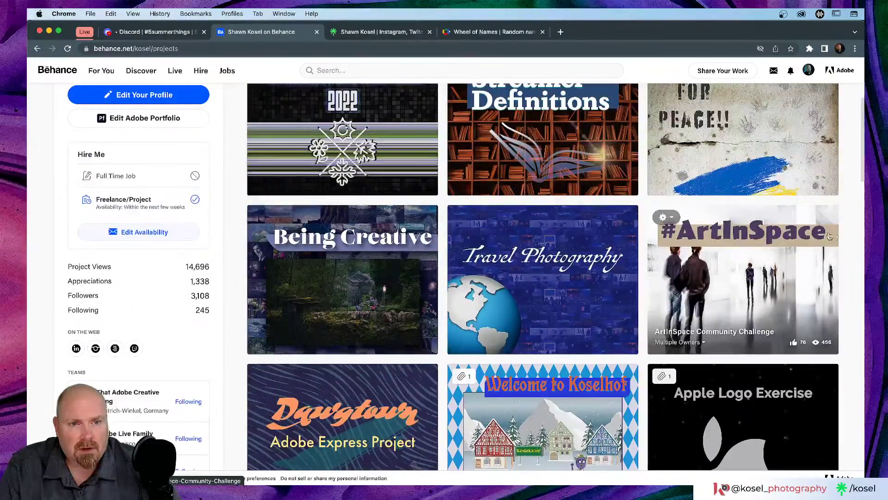
click(737, 266)
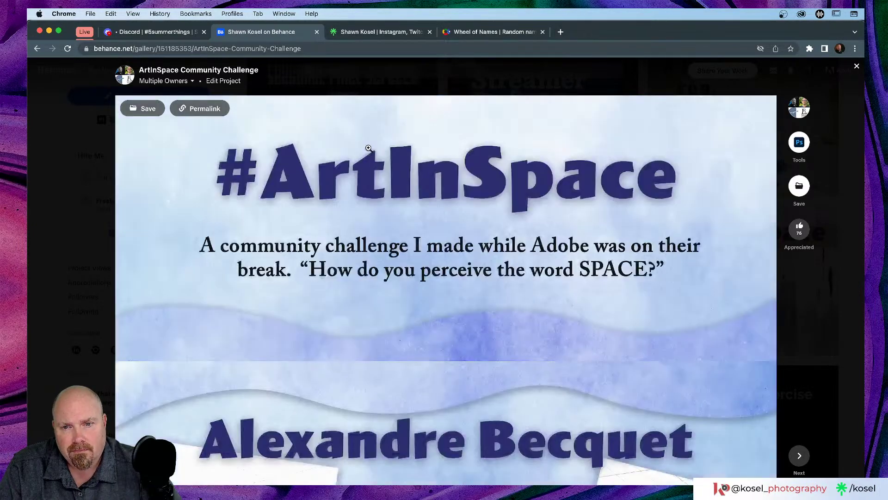
Examine the ArtInSpace challenge introduction and the first contributor's planet artworks.
scroll(370, 148, down, 5)
scroll(373, 146, up, 2)
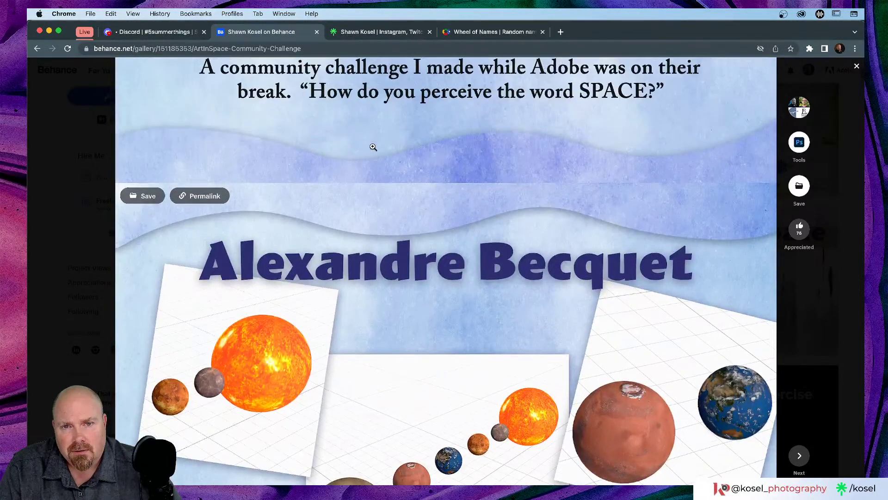
scroll(490, 145, down, 4)
scroll(486, 144, down, 5)
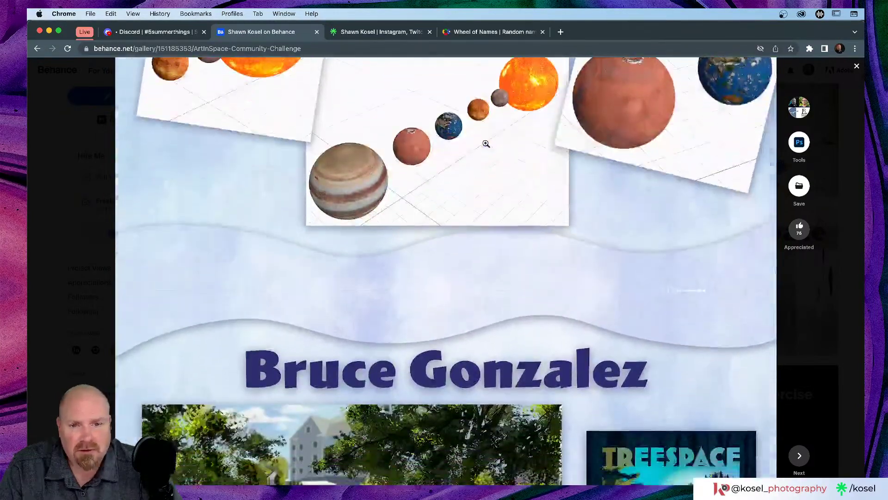
key(alt+super+8)
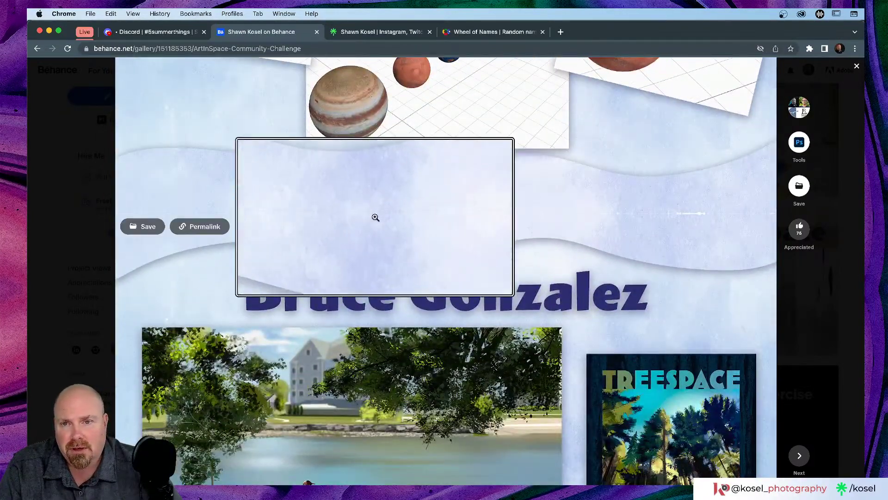
key(alt+super+8)
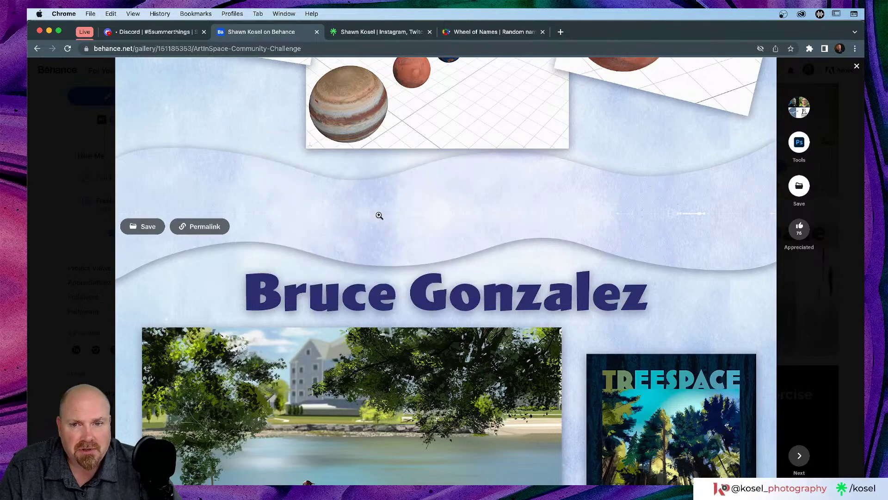
Examine the community artworks from the Treespace poster down to the Ai Explorer badge.
scroll(486, 152, down, 8)
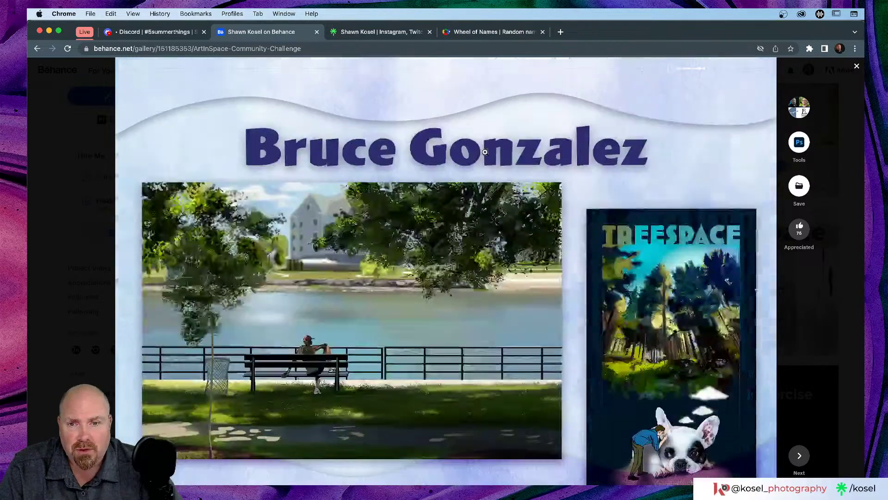
scroll(484, 151, down, 1)
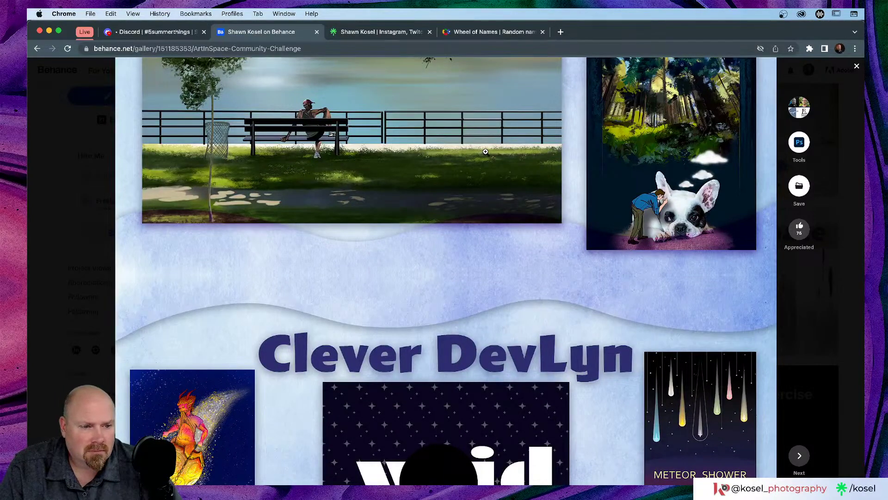
scroll(485, 152, down, 8)
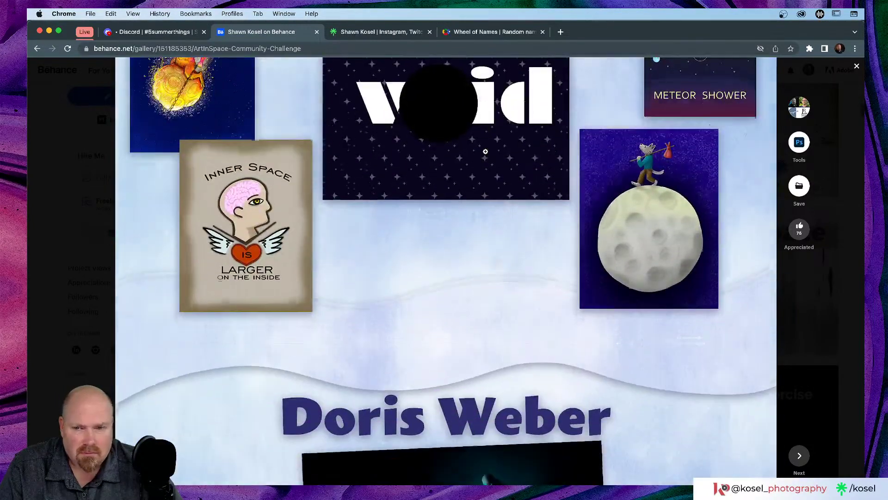
scroll(485, 151, down, 4)
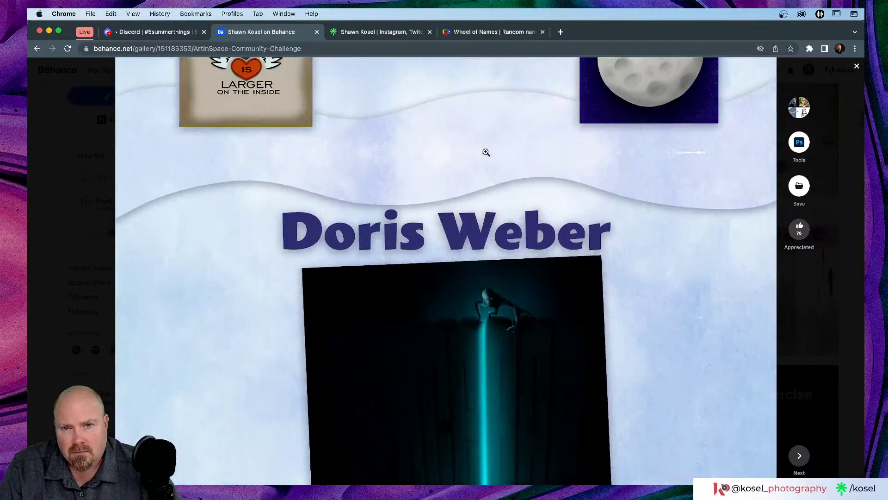
scroll(485, 152, down, 10)
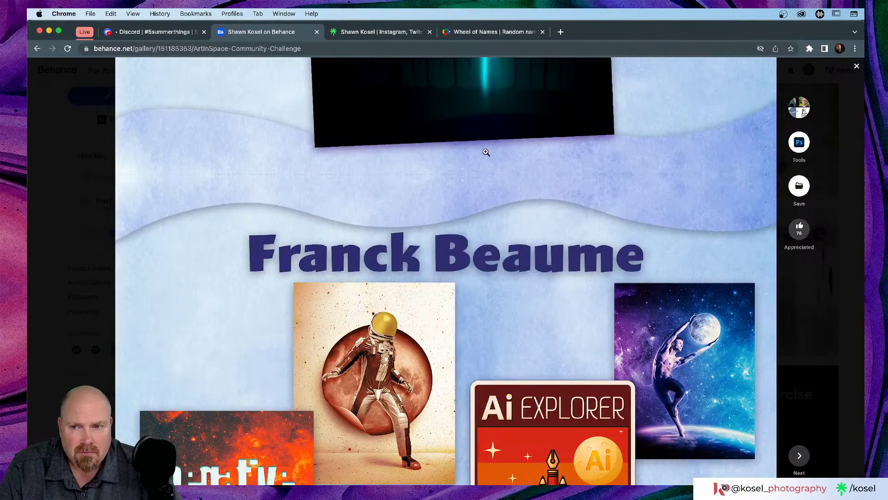
scroll(486, 152, down, 4)
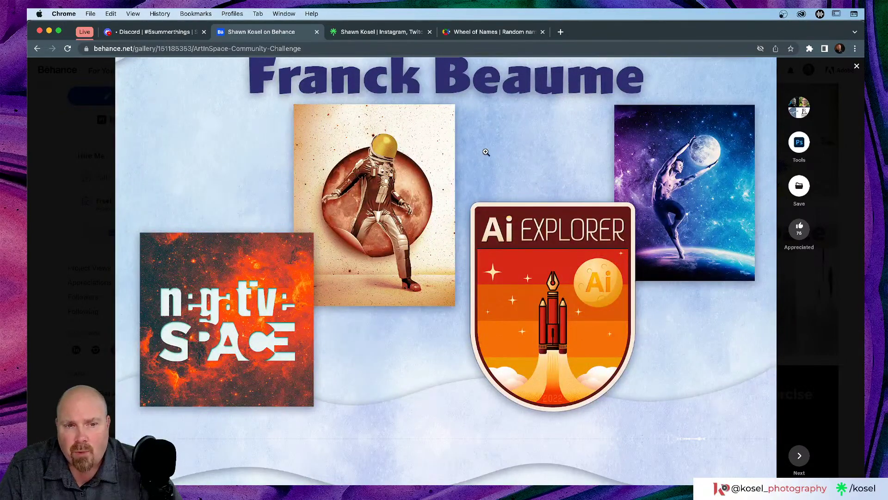
Look back over the astronaut poster and the teal light-beam artwork, and close the ArtInSpace project.
scroll(486, 152, up, 3)
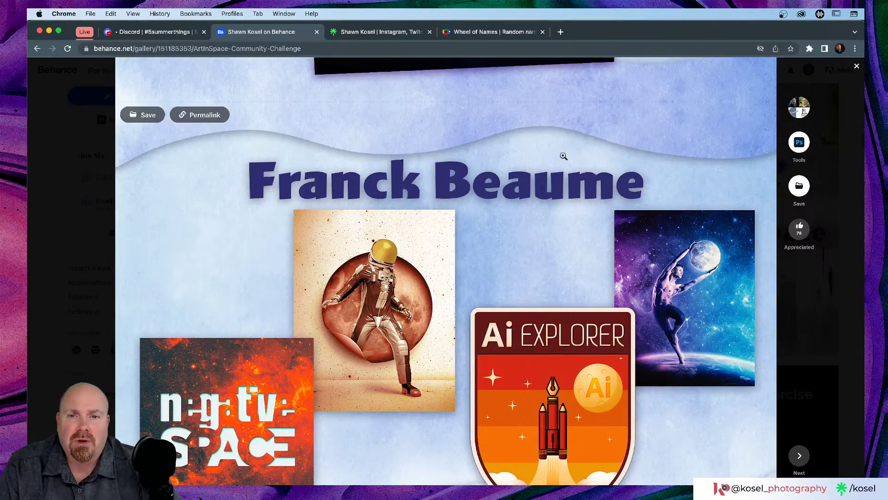
scroll(460, 131, up, 5)
scroll(460, 131, down, 5)
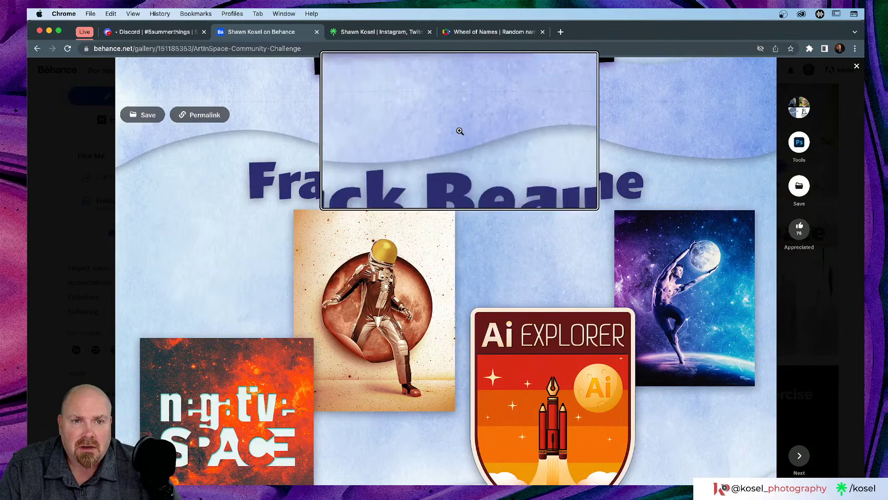
scroll(343, 180, up, 2)
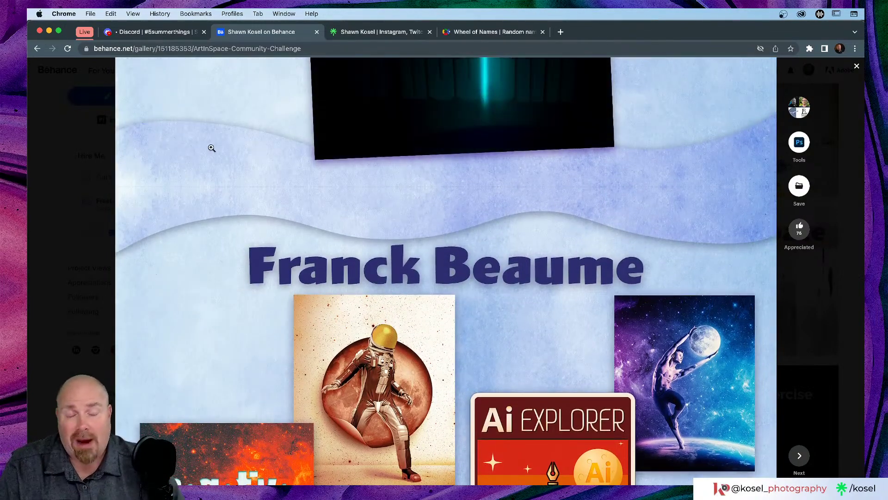
scroll(215, 148, up, 2)
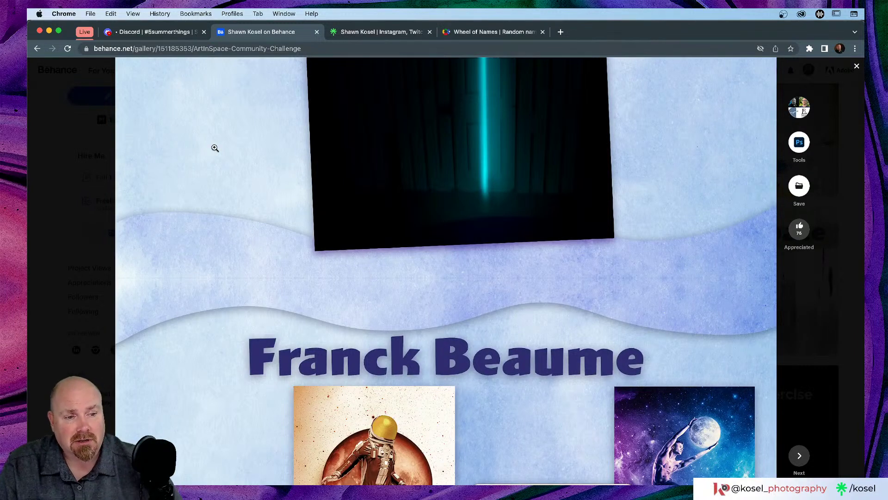
scroll(217, 149, up, 3)
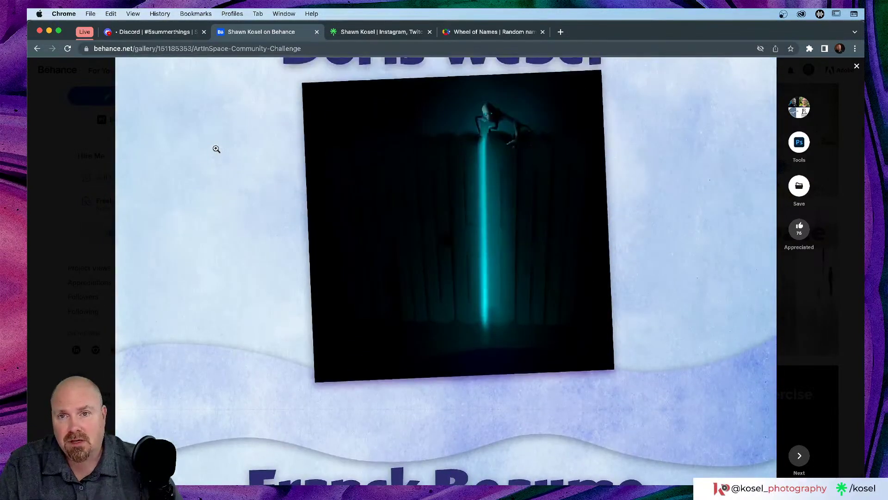
scroll(406, 159, up, 3)
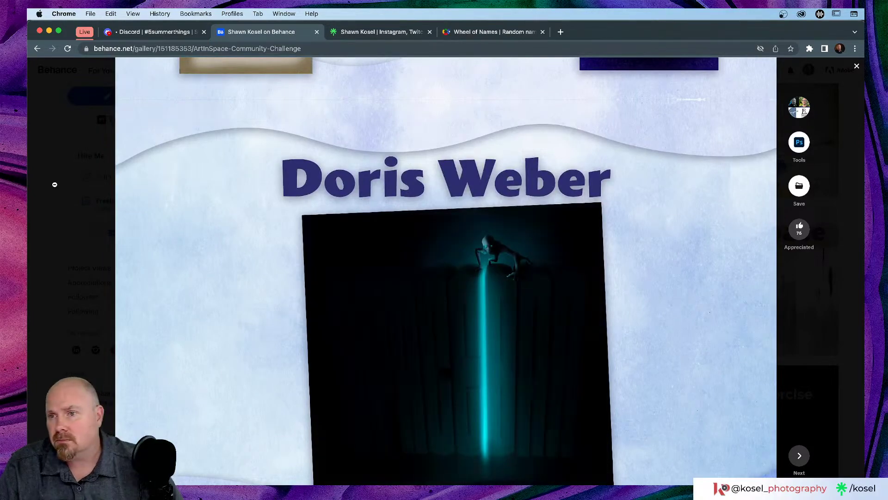
click(55, 183)
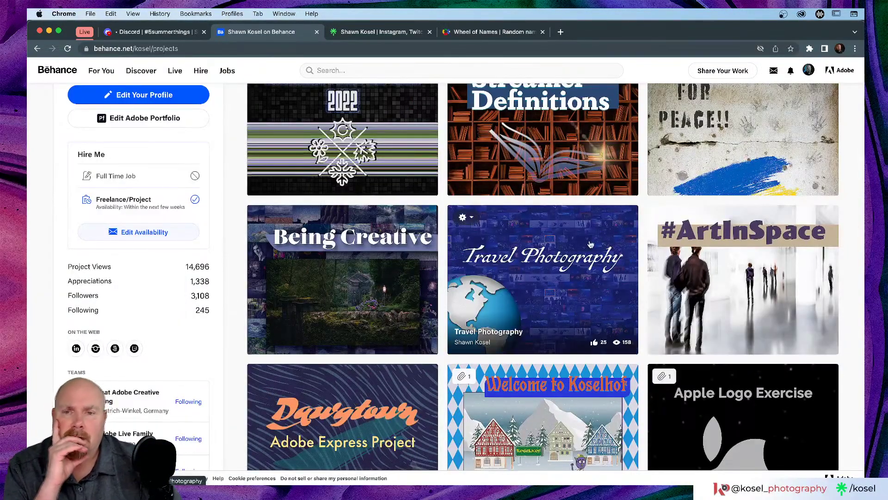
scroll(601, 186, up, 4)
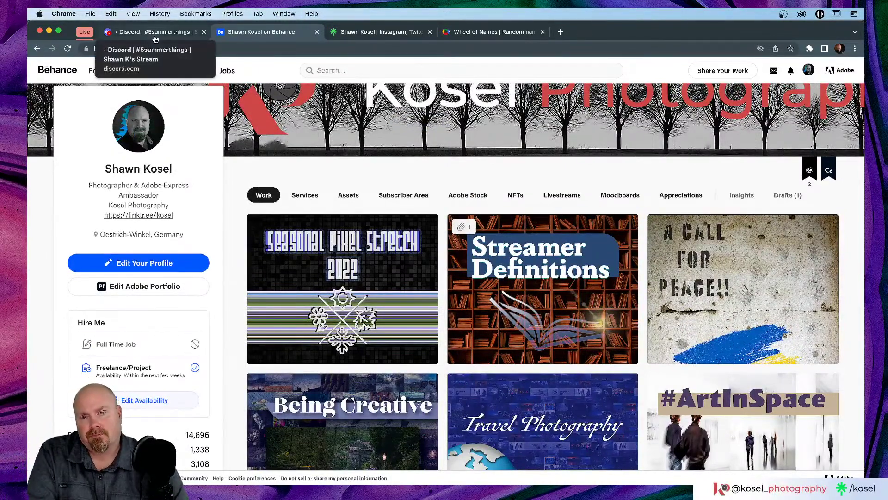
Switch to Photoshop and delete Artboard 5 from the Untitled-1 document.
key(super+Tab)
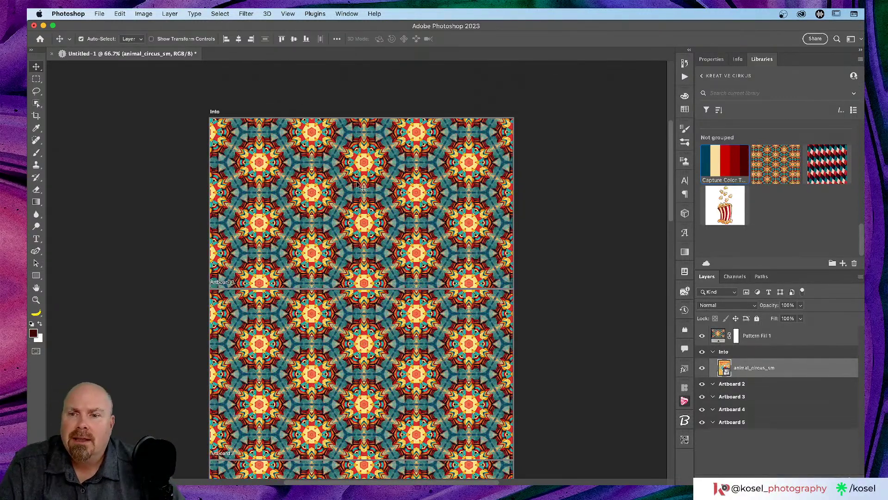
scroll(357, 182, down, 3)
scroll(380, 259, up, 2)
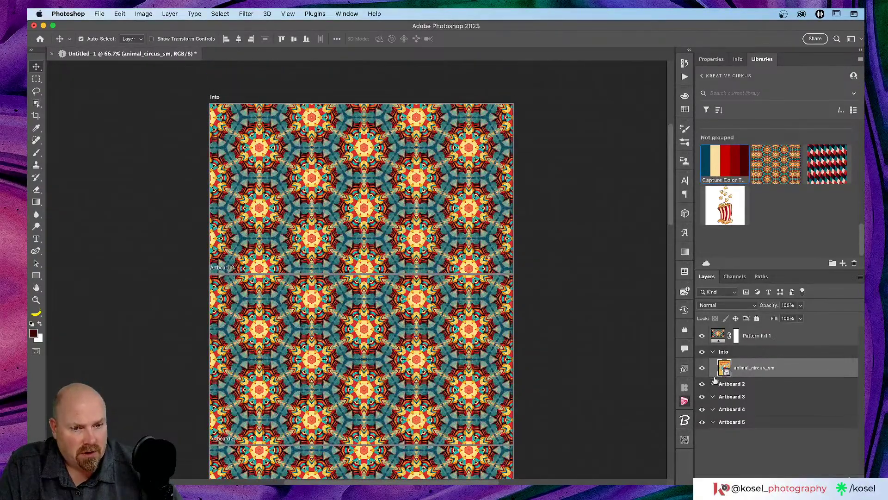
click(735, 423)
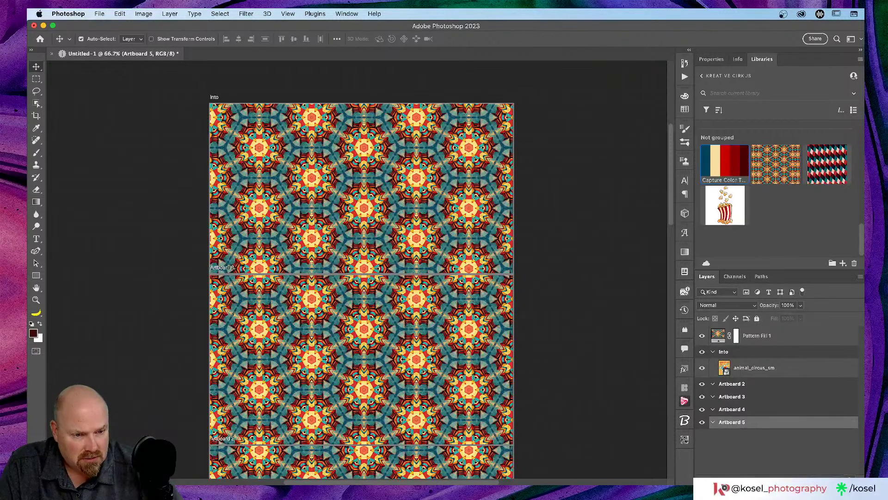
key(Delete)
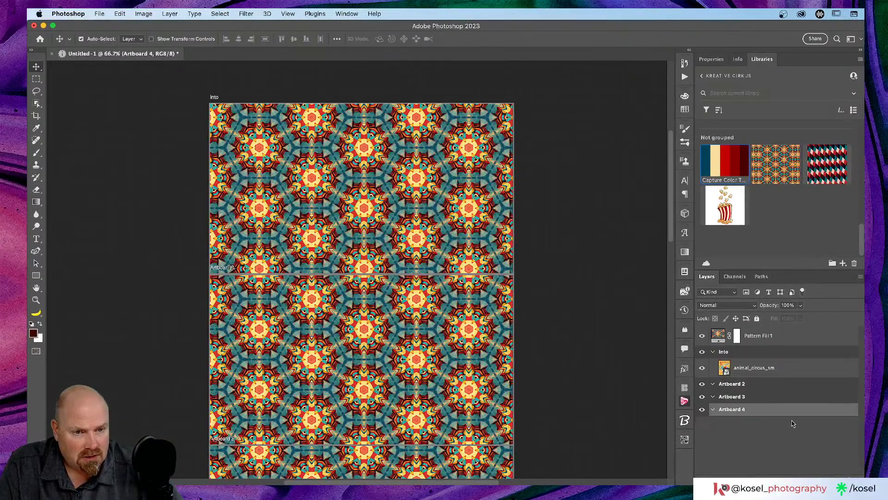
Delete the Pattern Fill 1 layer covering the artboards, and select Artboard 4.
click(785, 336)
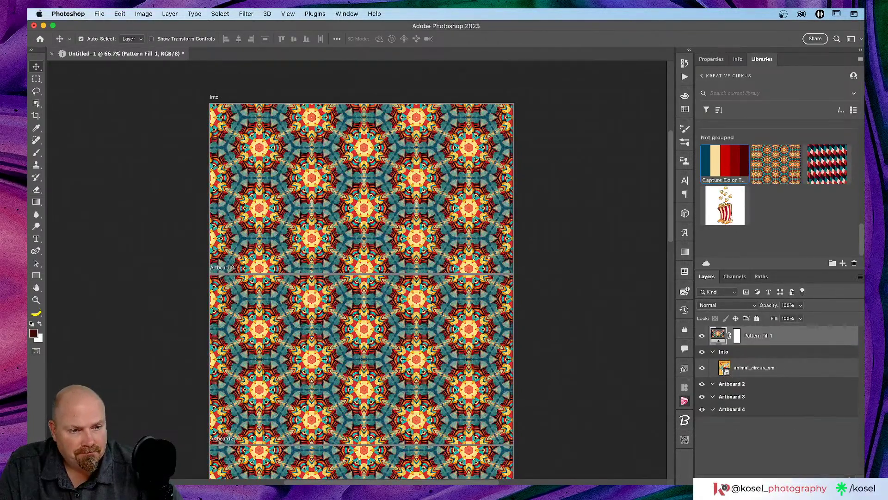
key(Delete)
click(781, 391)
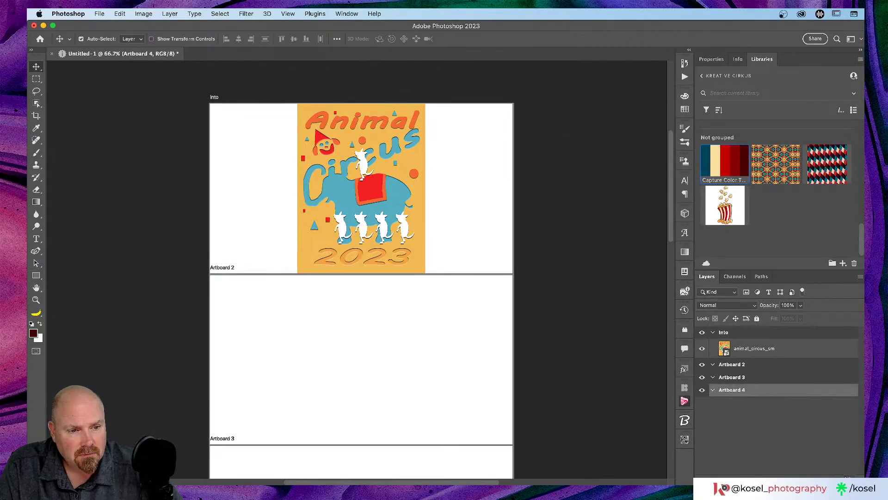
Delete Artboards 4, 3 and 2 and the animal_circus_sm layer, keeping only the empty Into artboard.
key(Delete)
click(799, 350)
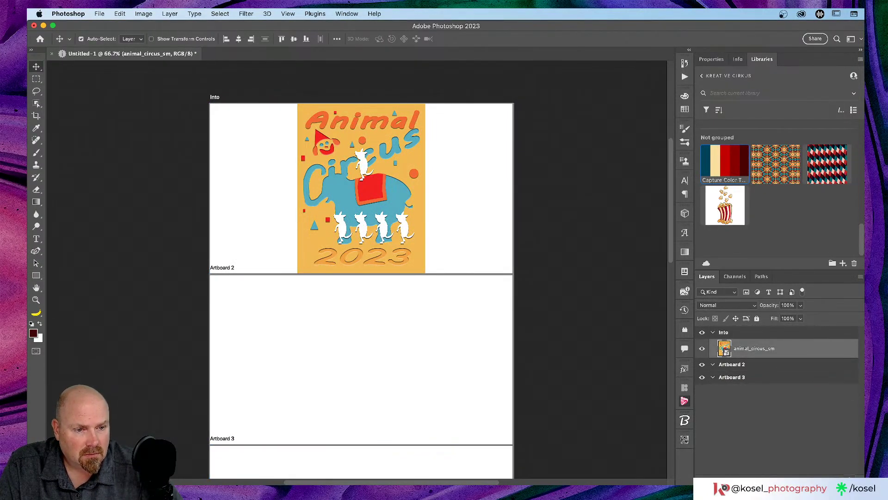
key(Delete)
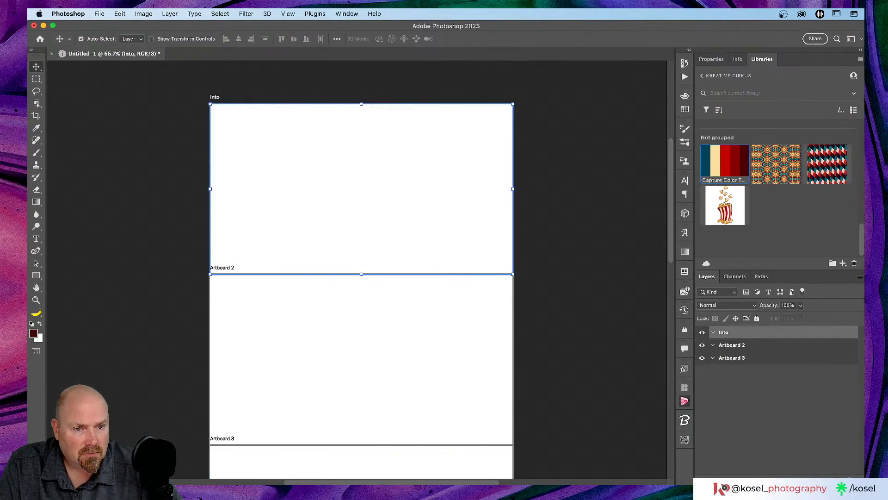
click(771, 360)
key(Delete)
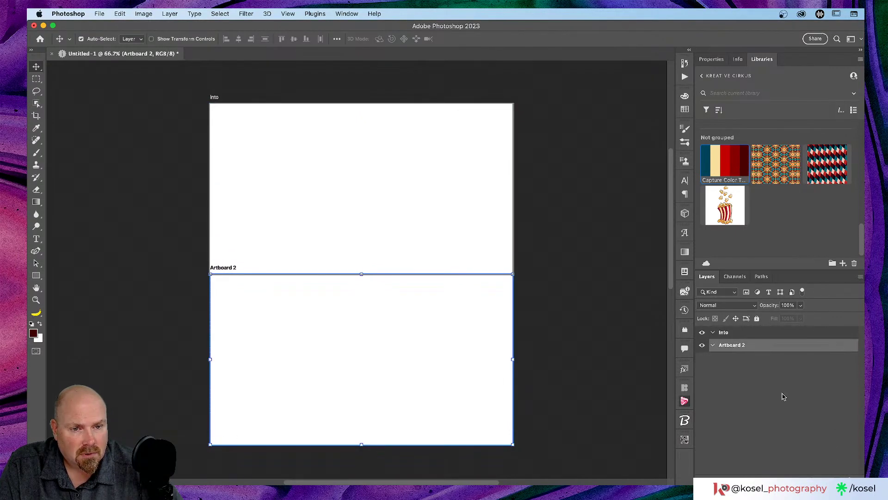
key(Delete)
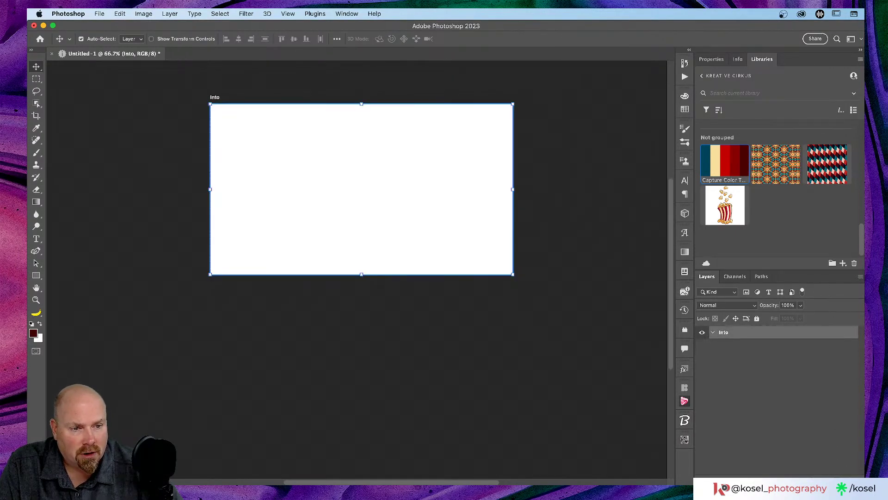
Extend the Into artboard downward with the Artboard tool to about 9056 px tall, and return to the Move tool with nothing selected.
key(super+plus)
key(super+plus)
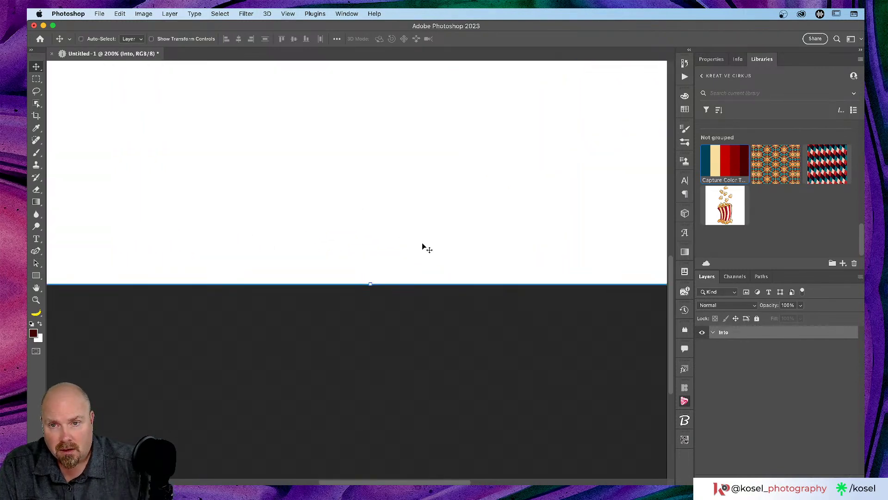
key(super+minus)
key(super+minus)
key(super+minus)
key(super+minus)
key(super+minus)
key(super+minus)
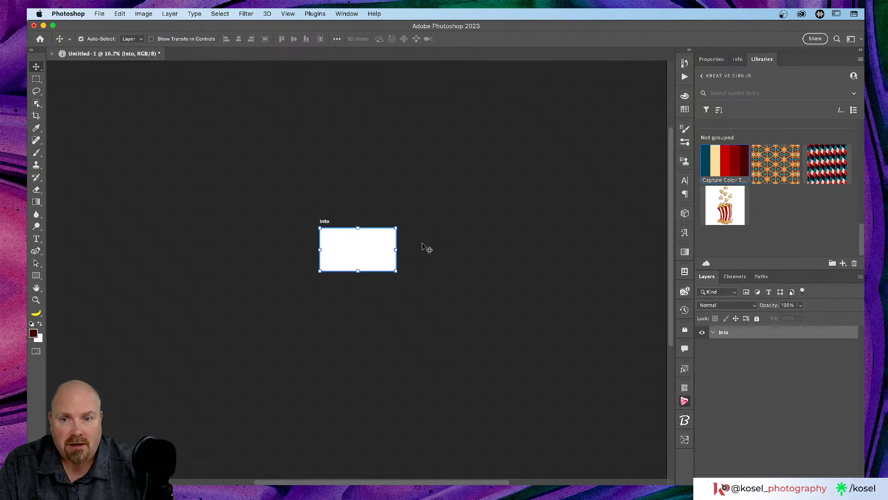
scroll(423, 243, down, 3)
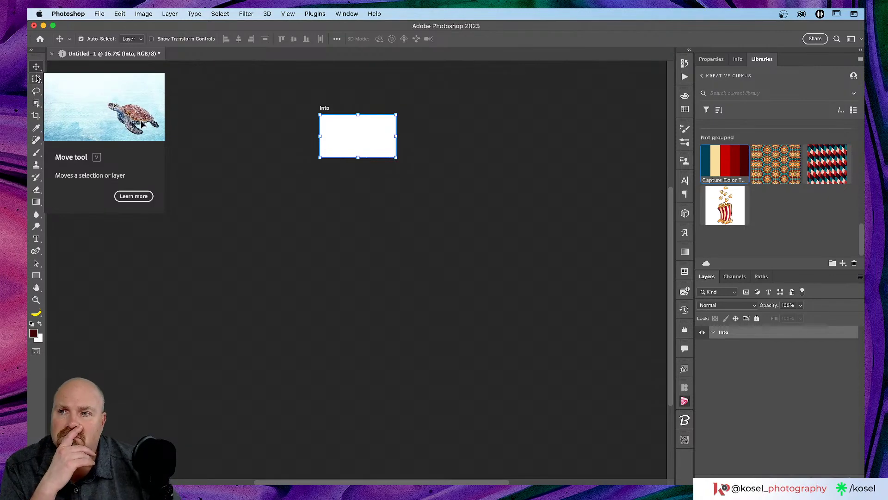
drag(36, 68, 79, 79)
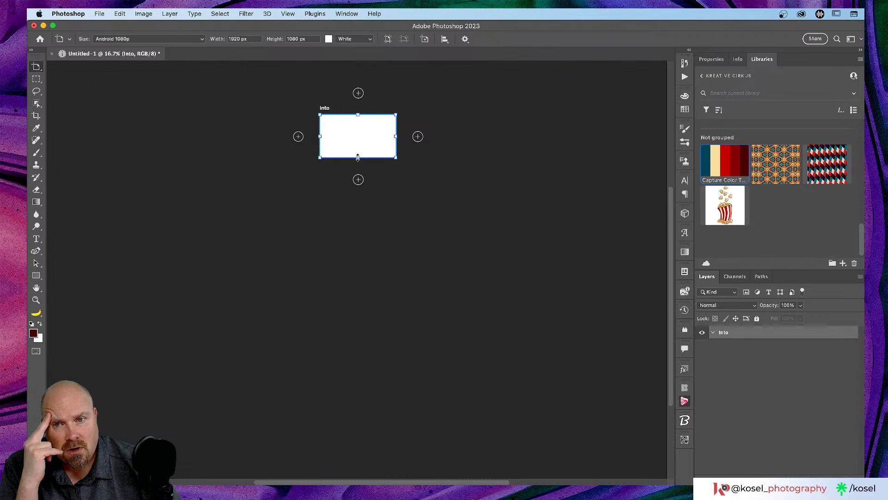
drag(357, 157, 347, 455)
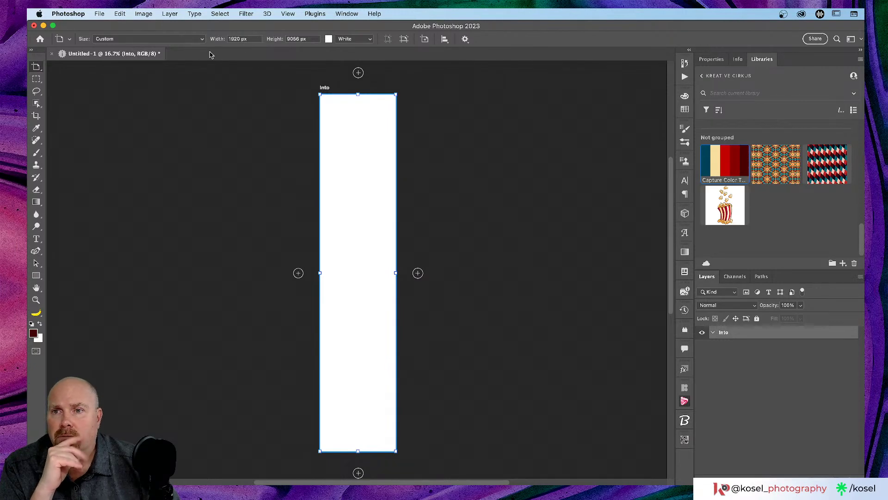
right_click(37, 70)
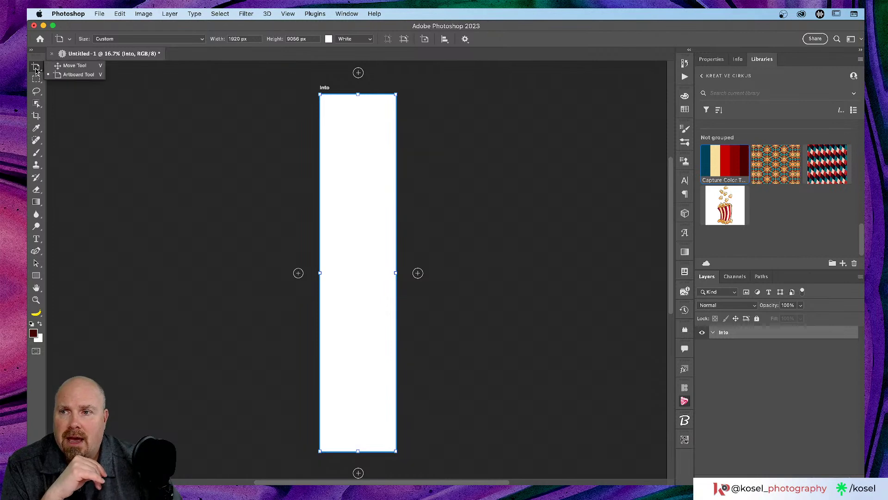
click(79, 70)
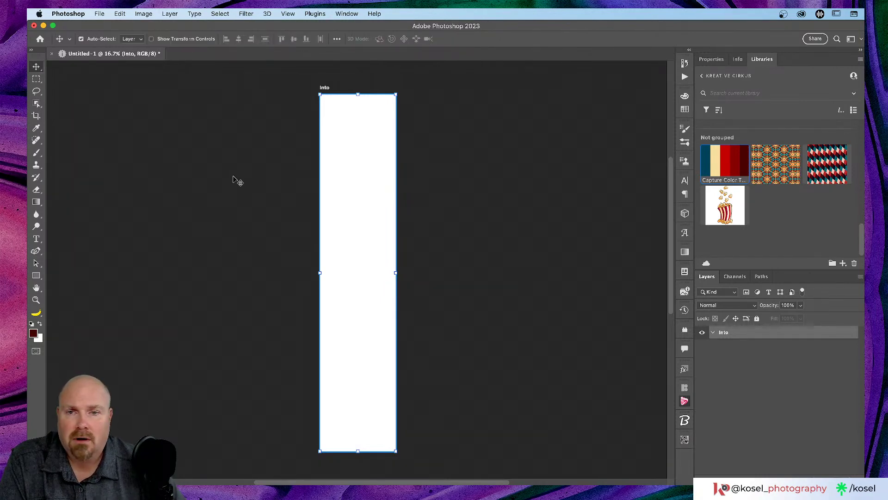
click(589, 158)
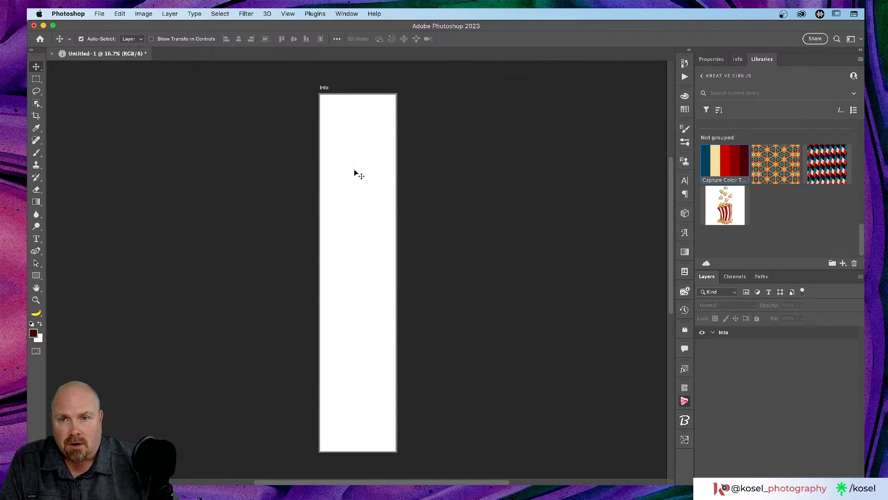
Place the Kreative Cirkus text artwork from the library near the top of the Into artboard.
scroll(796, 162, down, 10)
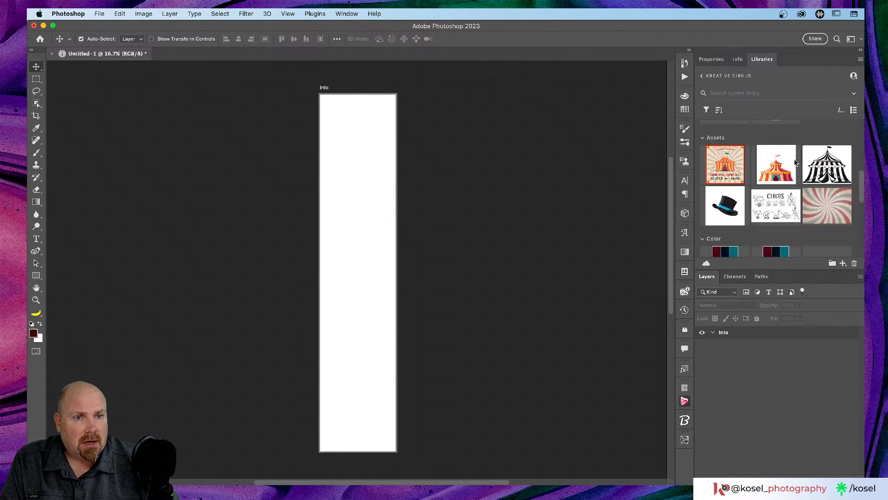
scroll(796, 162, up, 5)
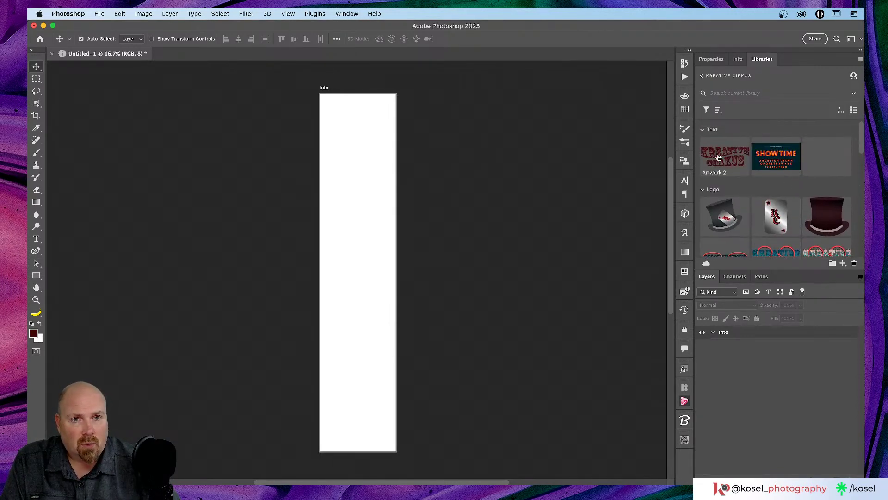
drag(719, 157, 352, 112)
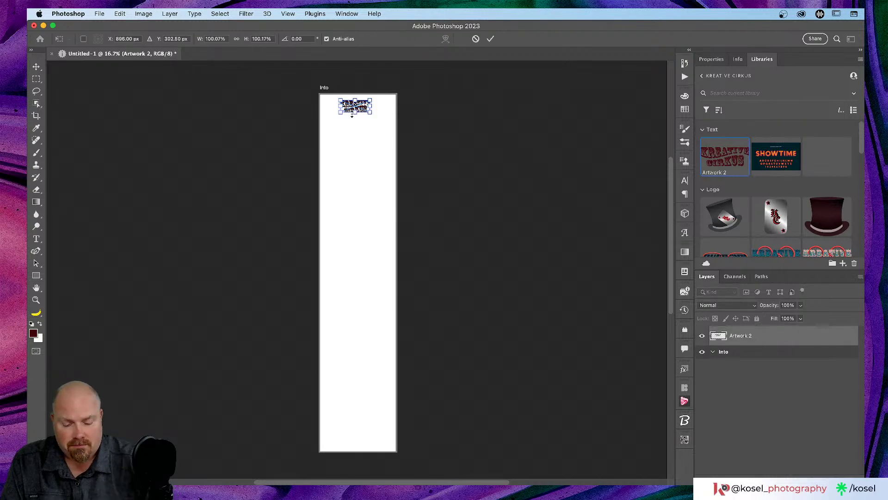
Enlarge the placed Kreative Cirkus title to about 175.5% and centre it horizontally at the artboard's top.
key(super+plus)
key(super+plus)
key(super+plus)
key(super+plus)
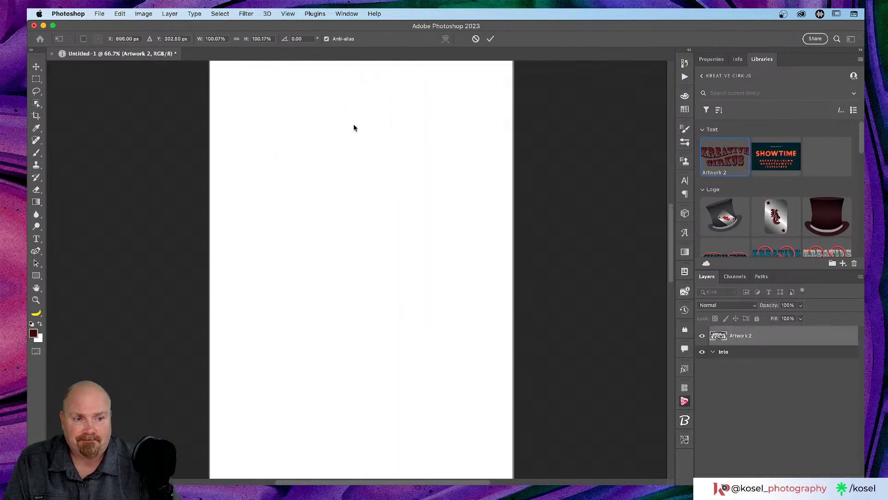
scroll(354, 125, up, 3)
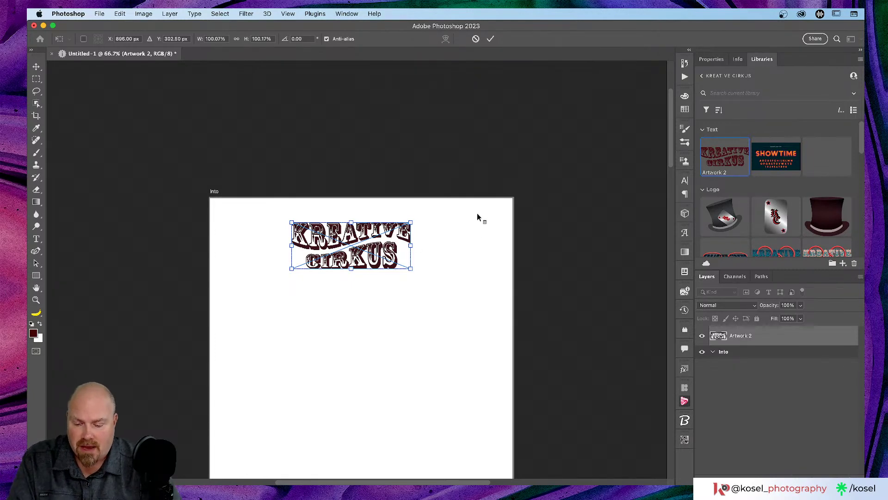
drag(412, 219, 458, 201)
drag(393, 204, 403, 217)
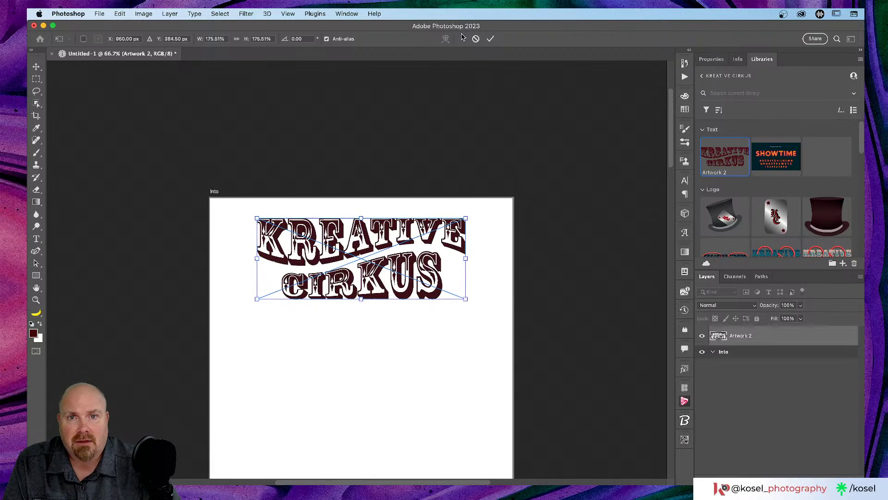
click(490, 39)
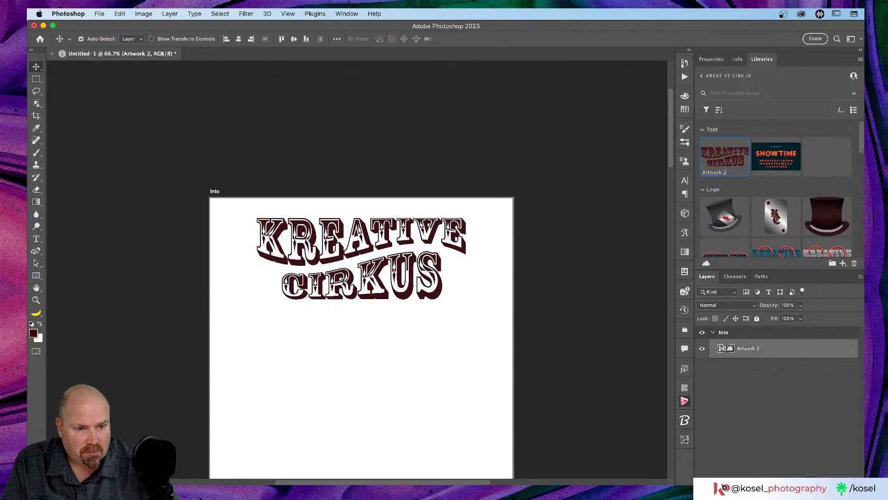
Fill the artboard with the orange and teal kaleidoscope pattern from the library at 12% scale.
click(804, 246)
click(824, 183)
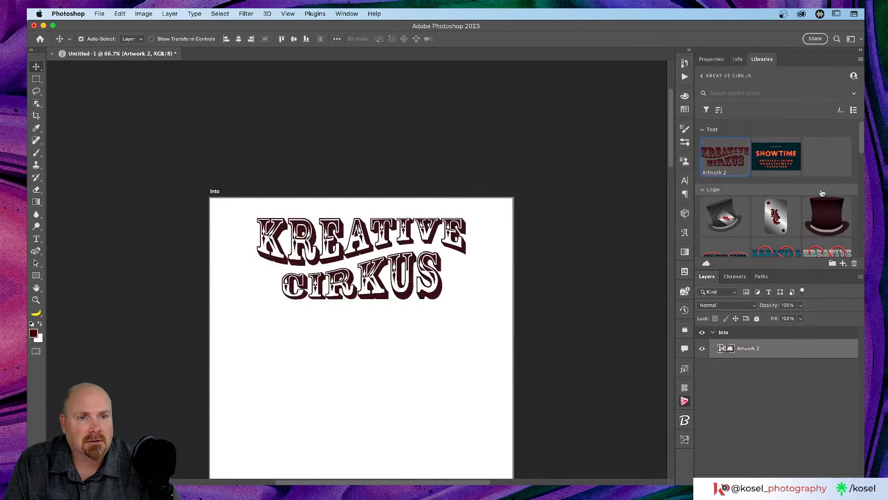
scroll(817, 186, down, 2)
scroll(817, 186, down, 2)
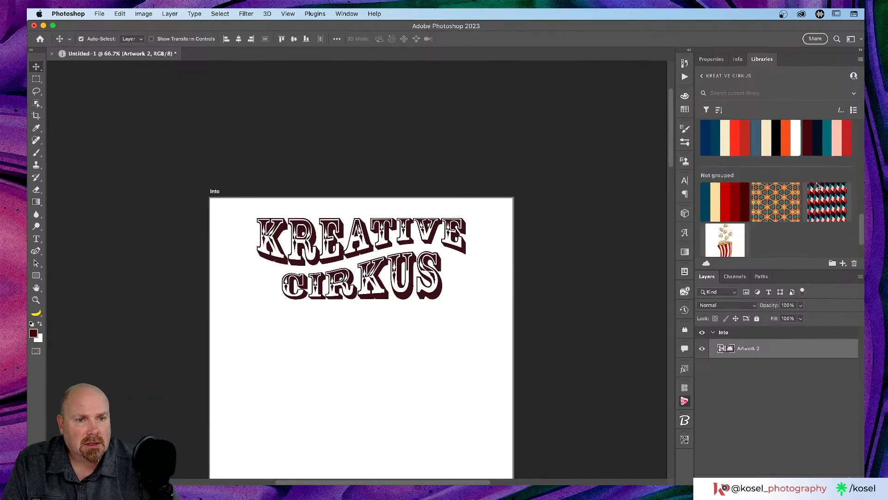
click(787, 200)
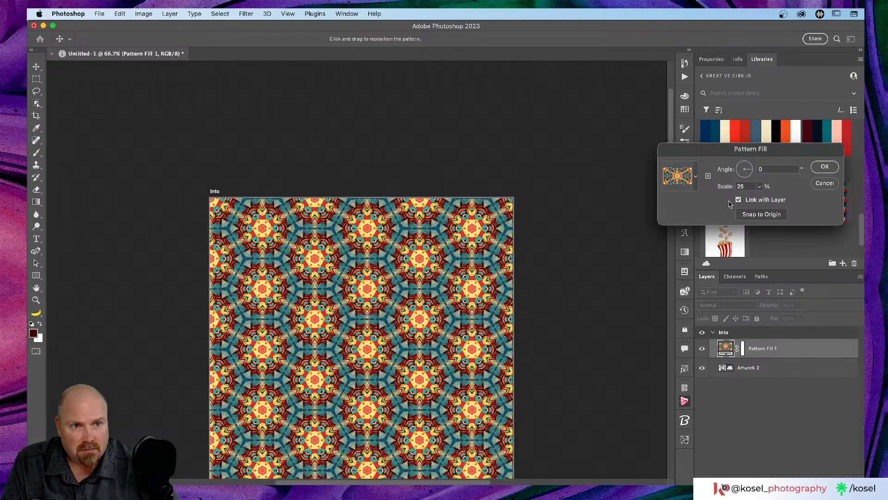
drag(721, 188, 727, 188)
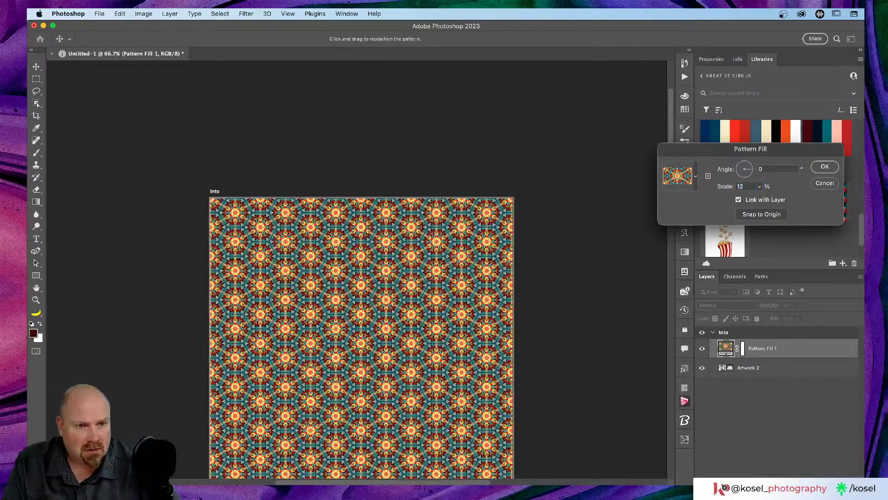
click(826, 168)
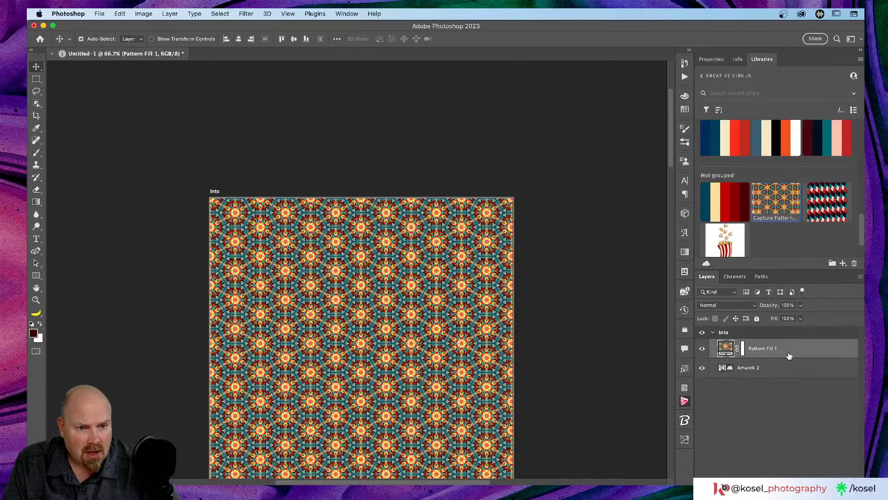
Move the Pattern Fill 1 layer beneath the Artwork 2 title inside the Into artboard, leaving no extra layer between them.
drag(789, 353, 785, 377)
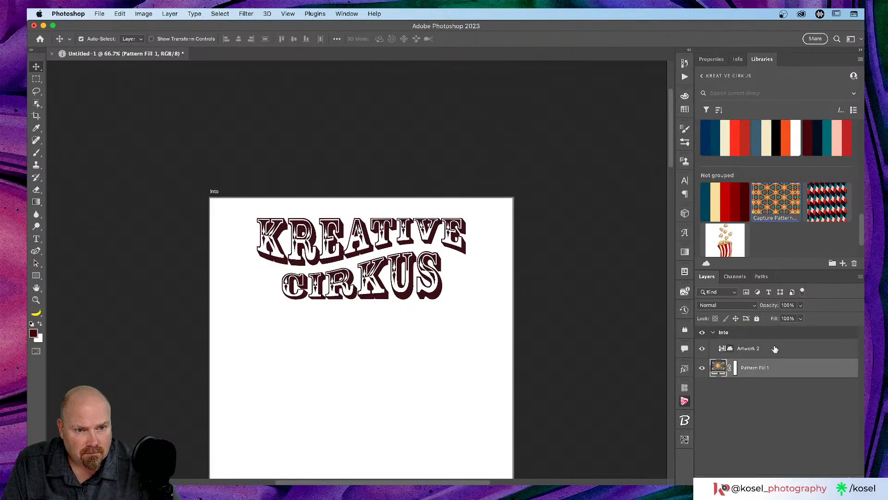
drag(773, 373, 791, 361)
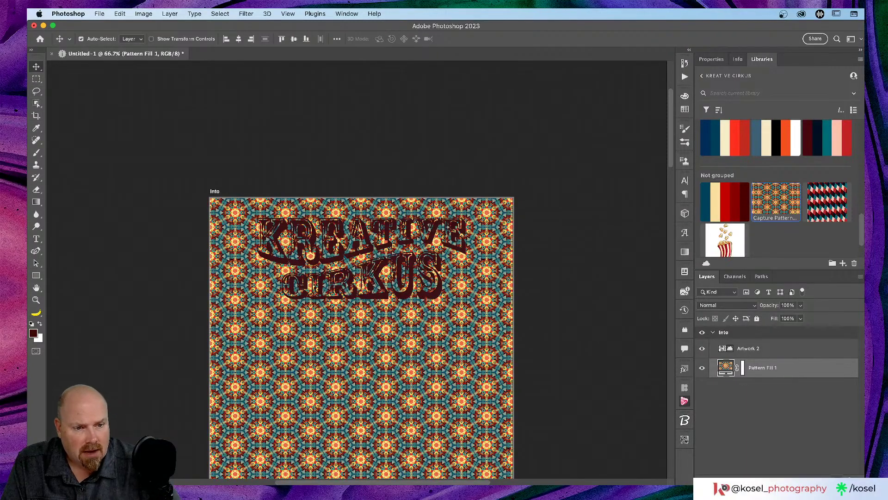
click(836, 480)
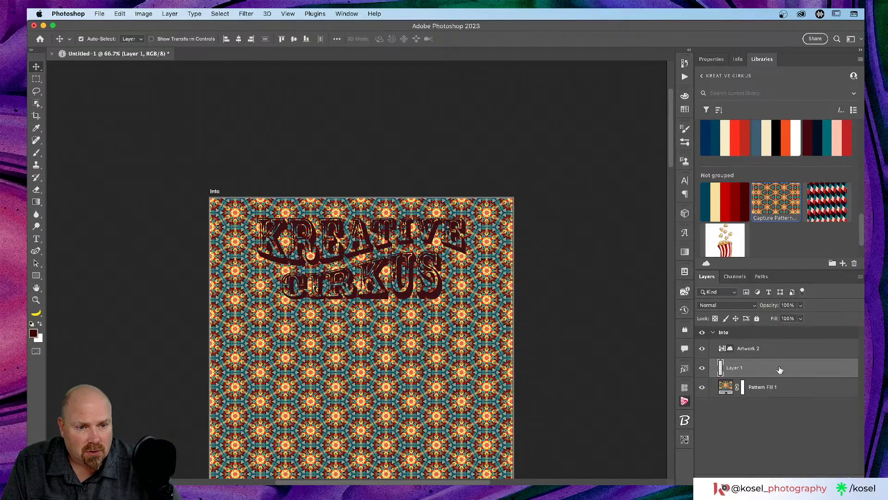
click(849, 480)
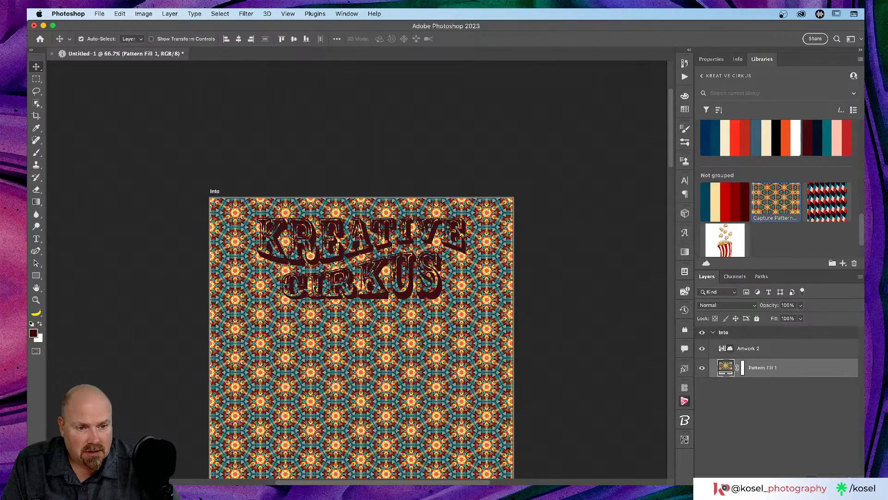
Add a Hue/Saturation adjustment layer clipped to the Pattern Fill 1 layer.
click(812, 480)
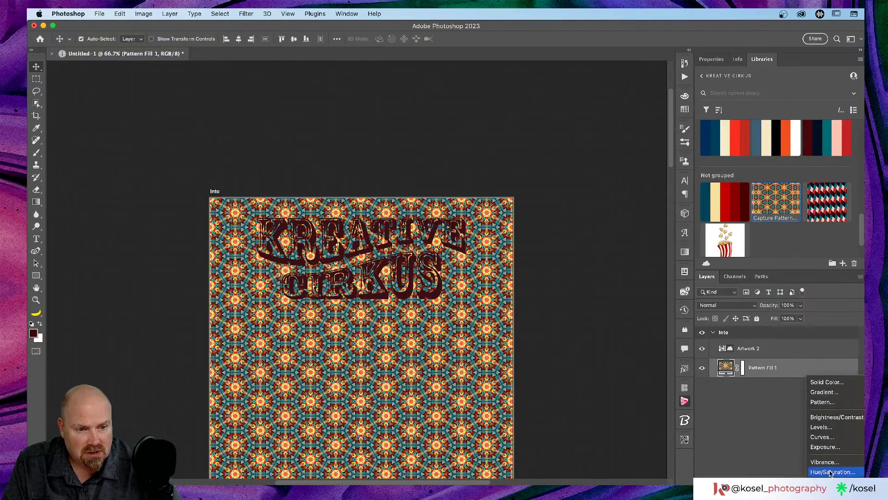
click(831, 472)
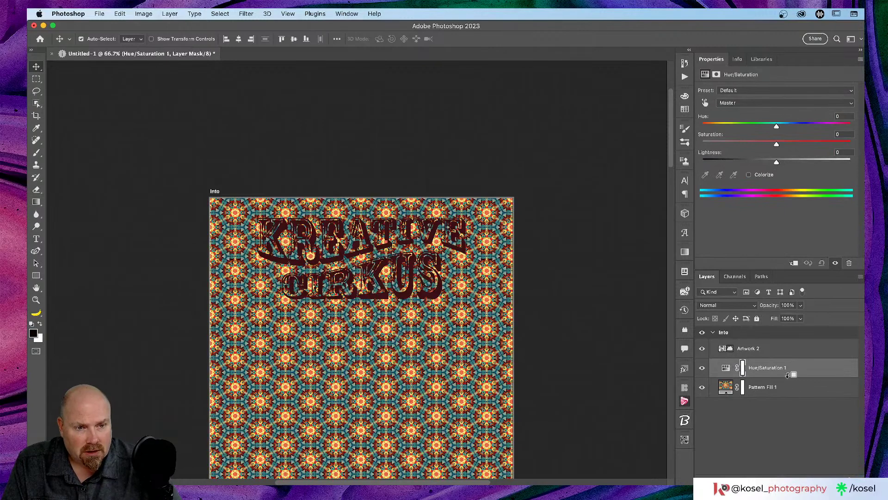
alt+click(788, 373)
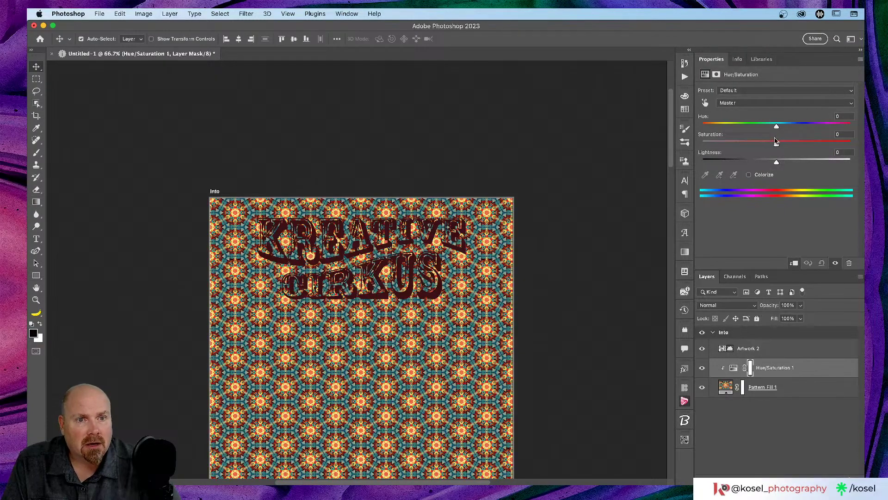
Undo the trial master hue shift and adjust the pattern's Yellows to a hue of about +176 and saturation of +3.
mouse_move(777, 128)
mouse_down()
mouse_move(759, 126)
mouse_move(773, 127)
mouse_up()
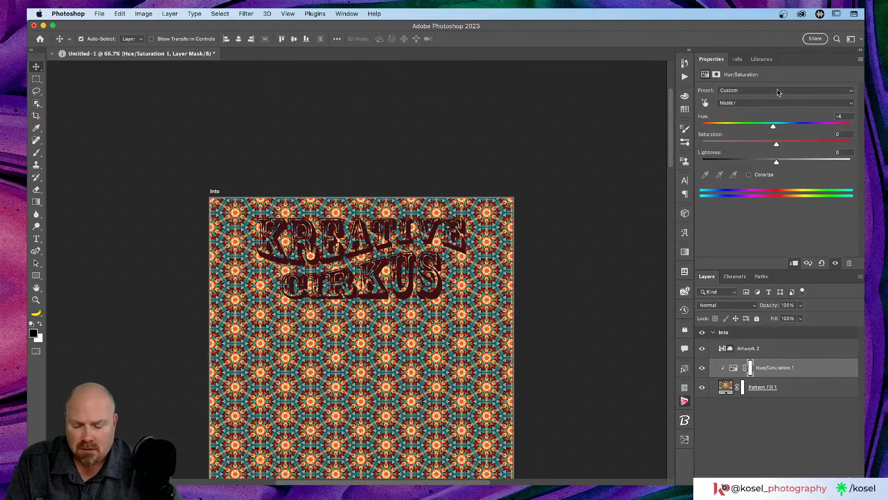
key(super+z)
click(779, 104)
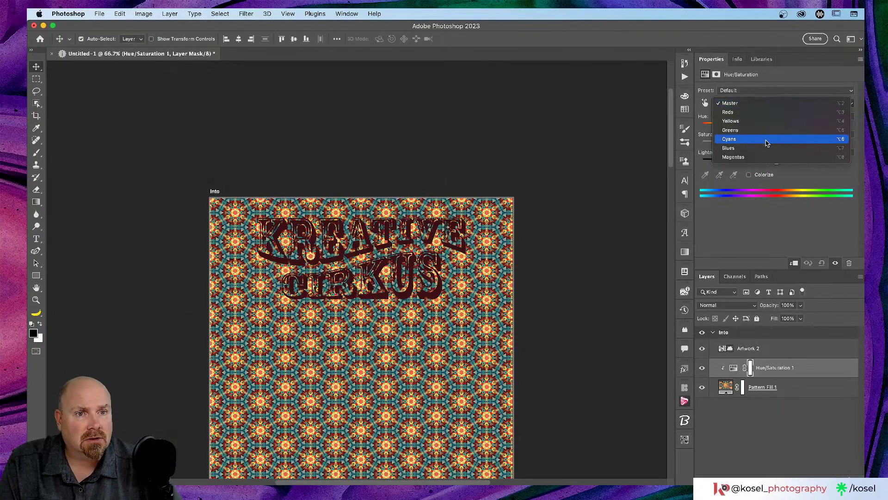
click(731, 121)
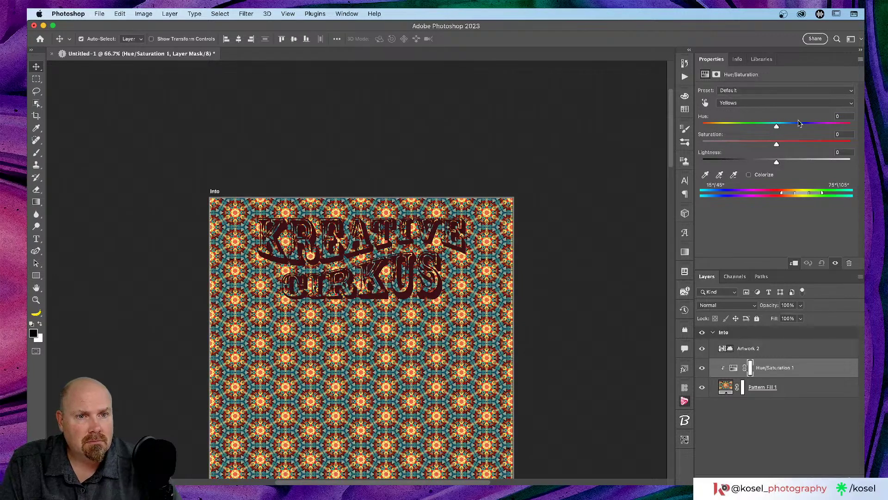
drag(776, 145, 849, 130)
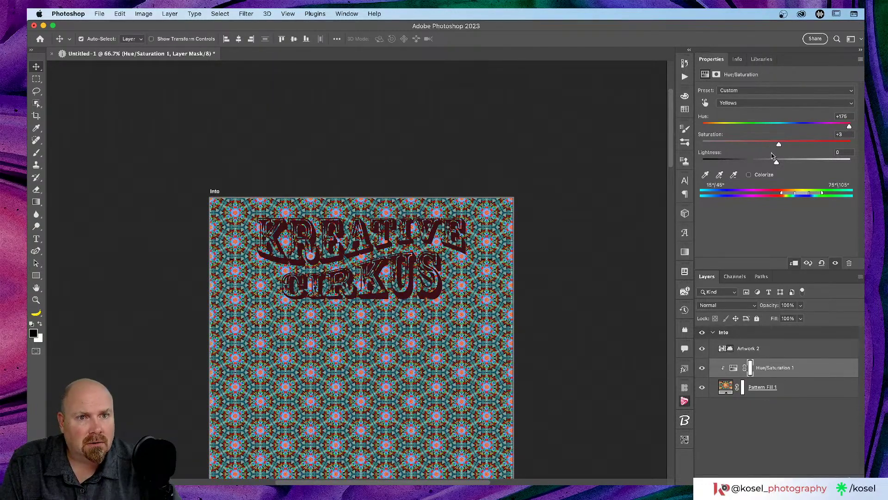
Lower the Yellows saturation to about -12 on the pattern's Hue/Saturation adjustment layer.
drag(779, 145, 765, 146)
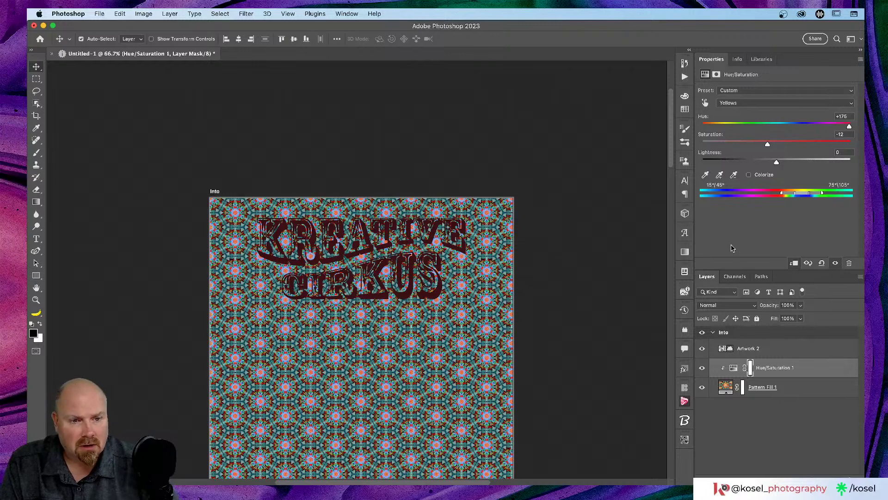
scroll(620, 294, down, 3)
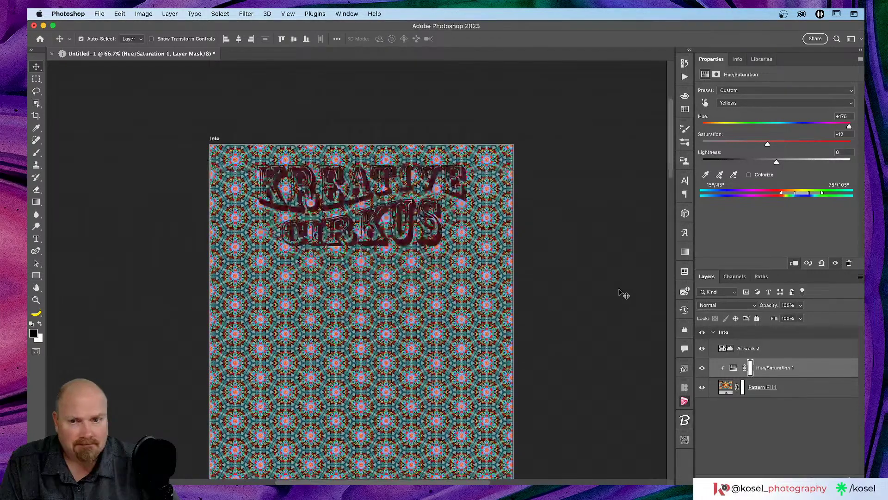
Draw a rectangle shape of about 2210 × 623 px across the Kreative Cirkus title area, above the Artwork 2 layer.
click(775, 349)
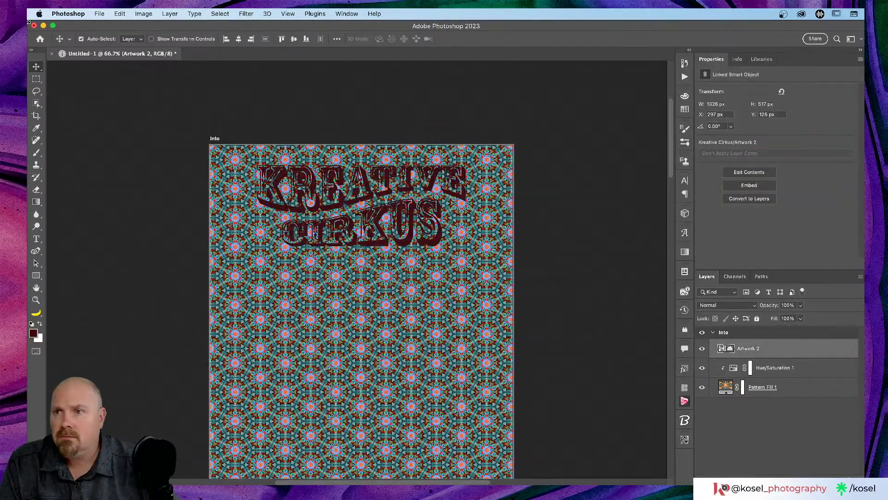
click(37, 276)
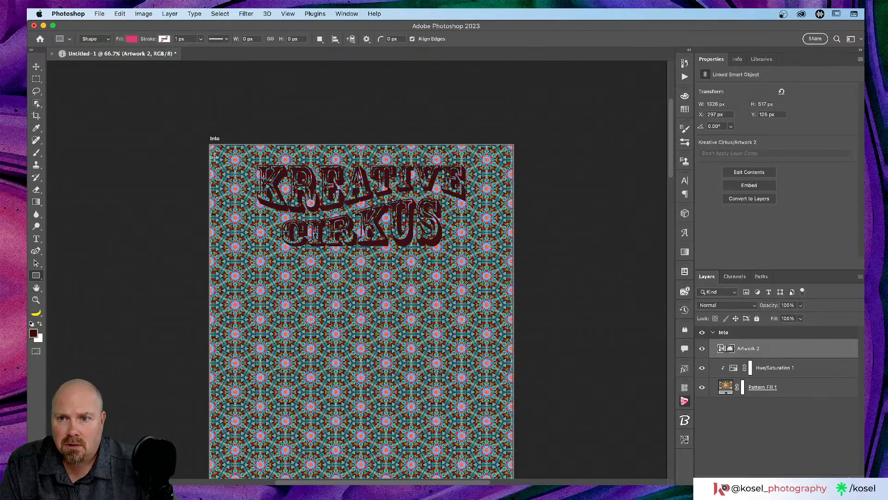
drag(197, 159, 545, 258)
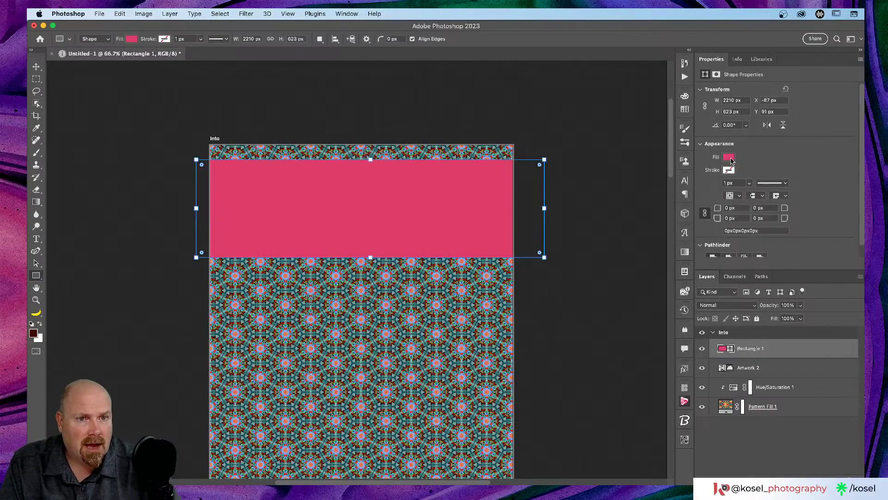
Move the rectangle beneath the Artwork 2 title and fill it with peach #F2C1AE from The Wandering color theme in the library.
click(730, 158)
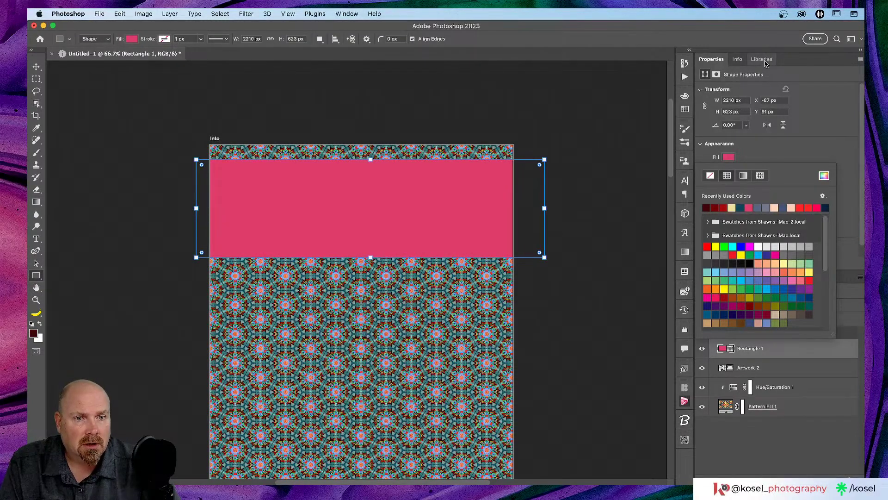
scroll(756, 308, down, 8)
scroll(755, 306, up, 8)
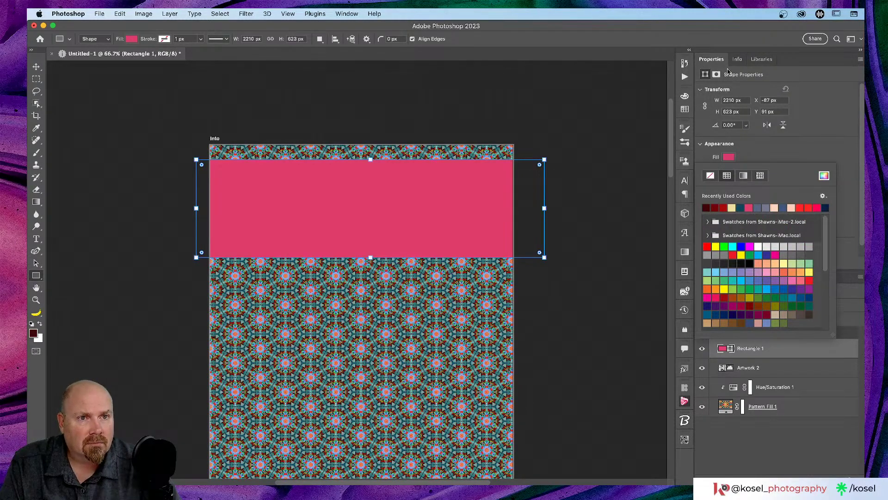
click(761, 59)
click(762, 59)
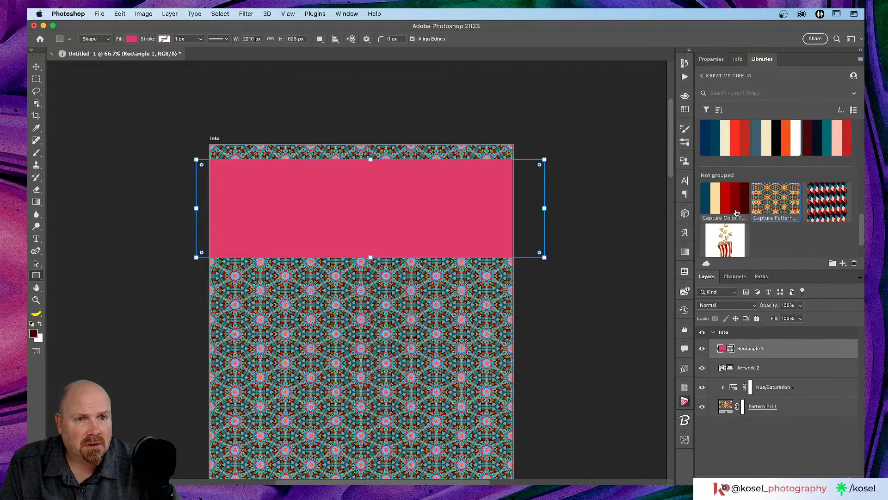
scroll(837, 182, up, 2)
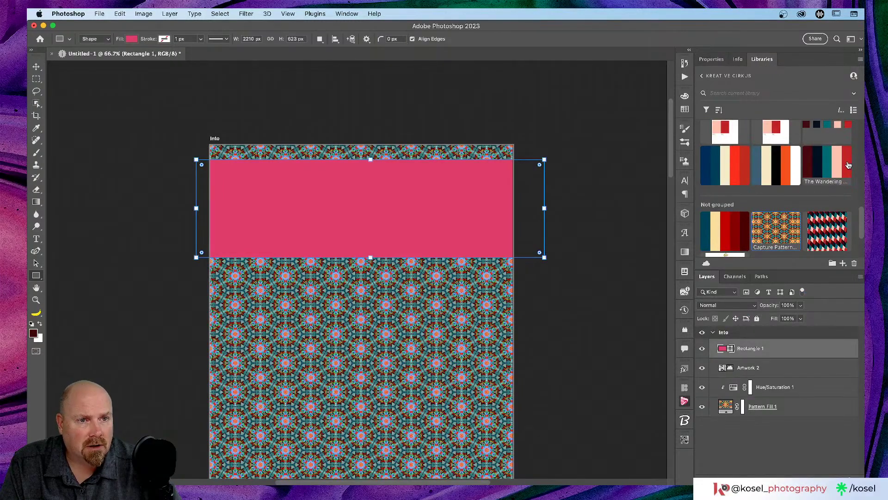
click(848, 165)
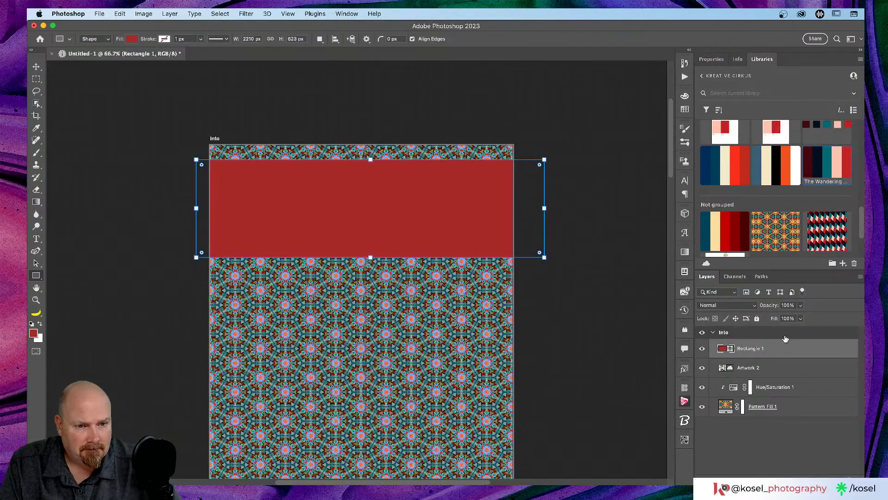
drag(780, 354, 779, 377)
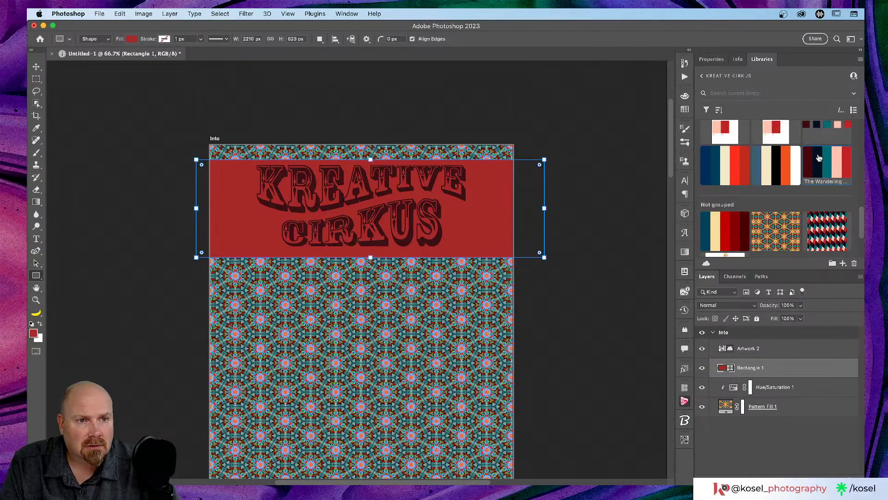
click(837, 160)
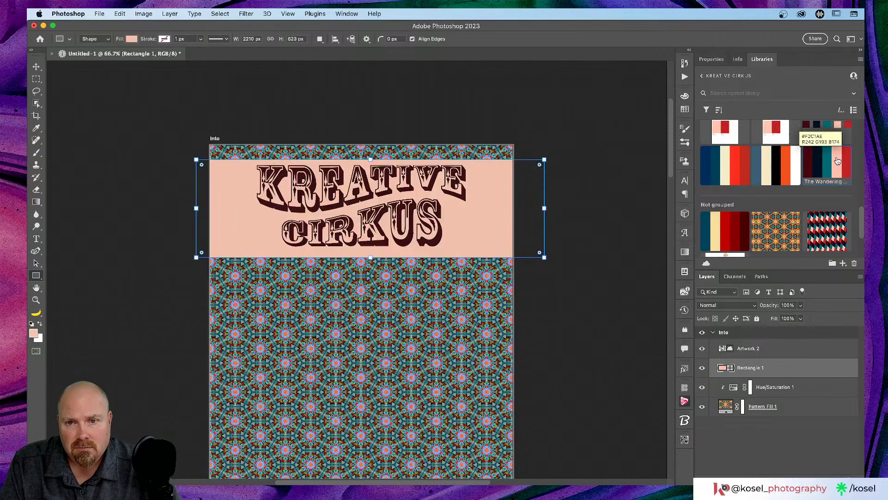
click(33, 67)
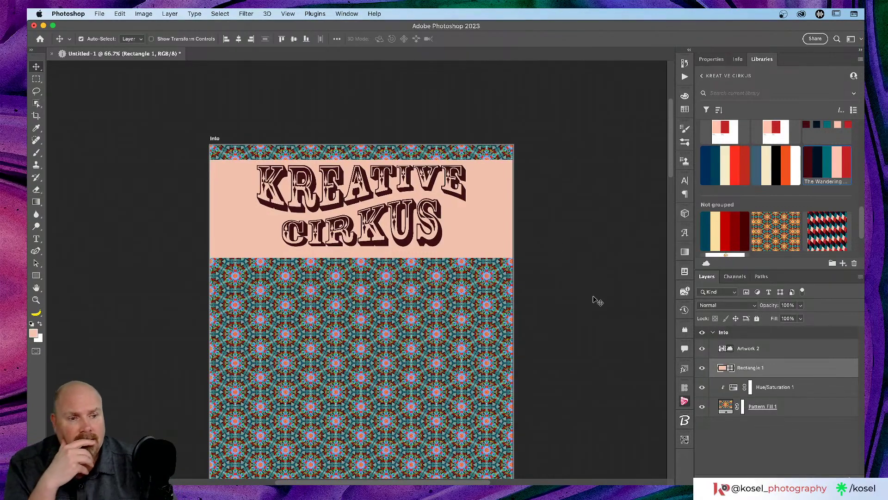
Place the seal-and-ball image file from Finder below the title band and shrink it to roughly a third of the artboard width.
scroll(558, 260, down, 3)
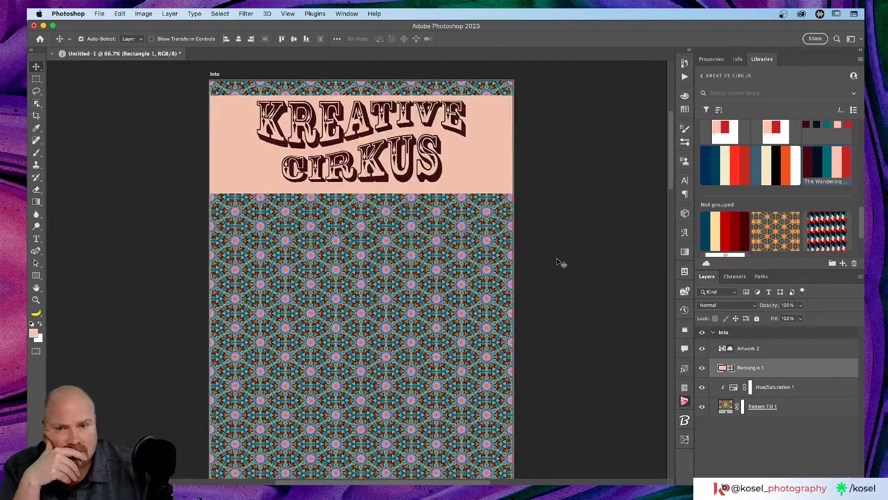
key(super+minus)
key(super+minus)
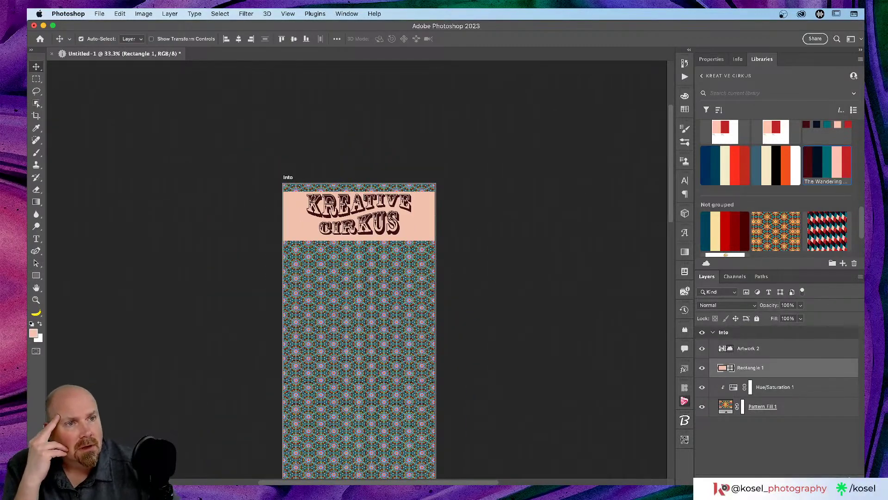
key(super+Tab)
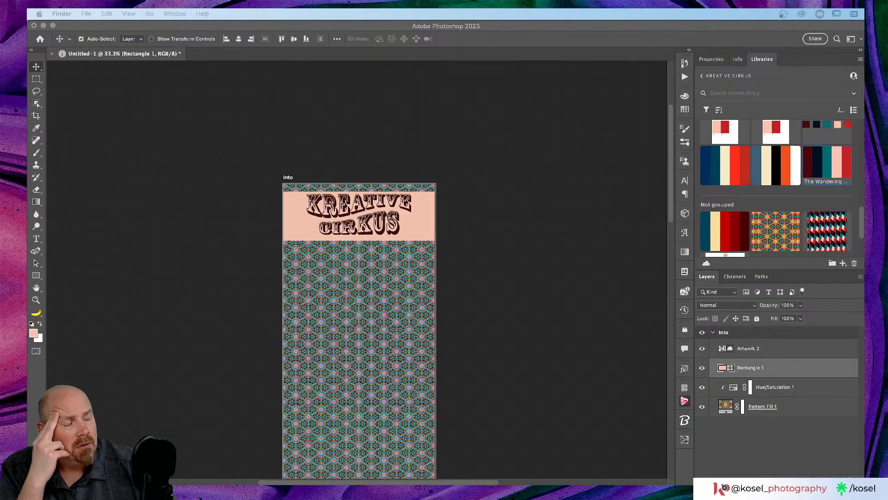
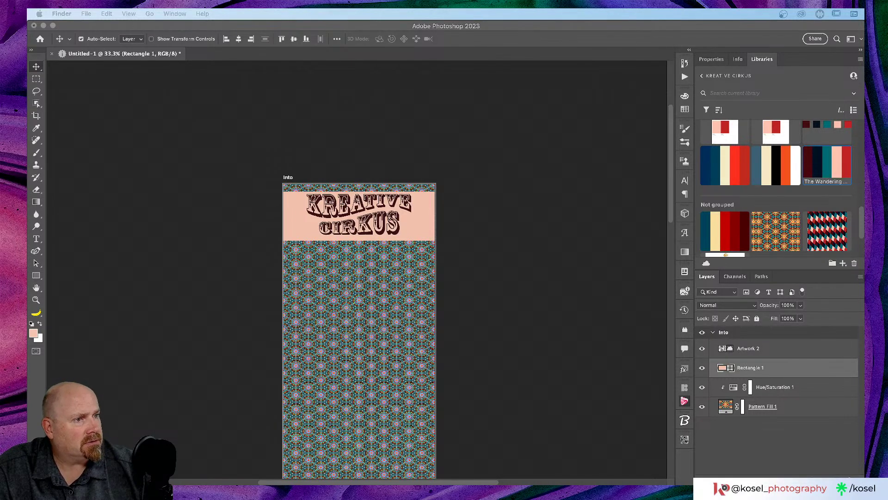
drag(585, 317, 329, 298)
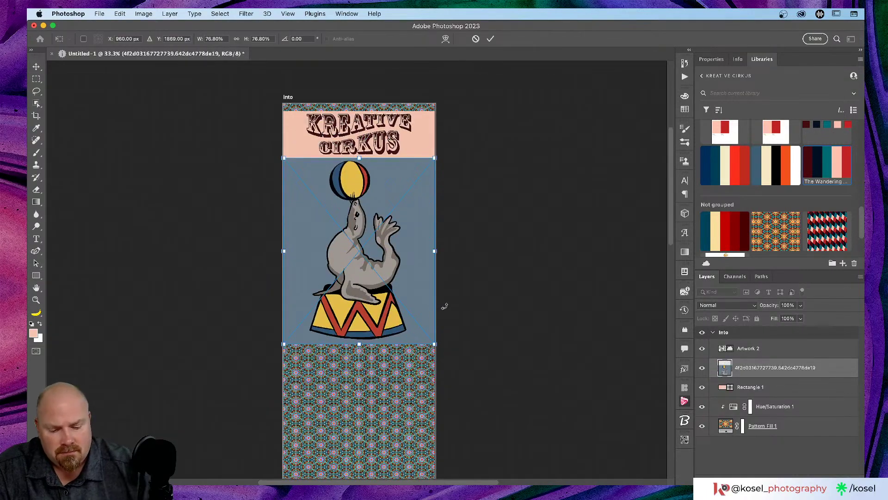
key(super+minus)
key(super+minus)
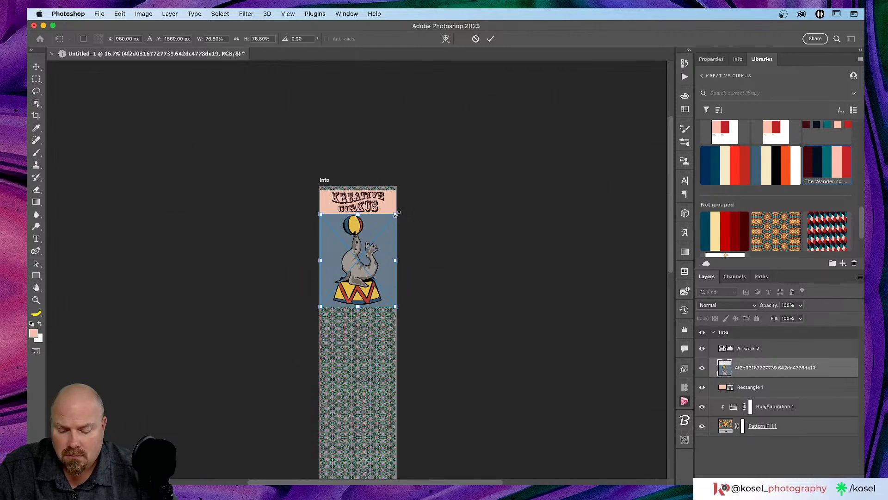
drag(396, 213, 373, 242)
click(491, 38)
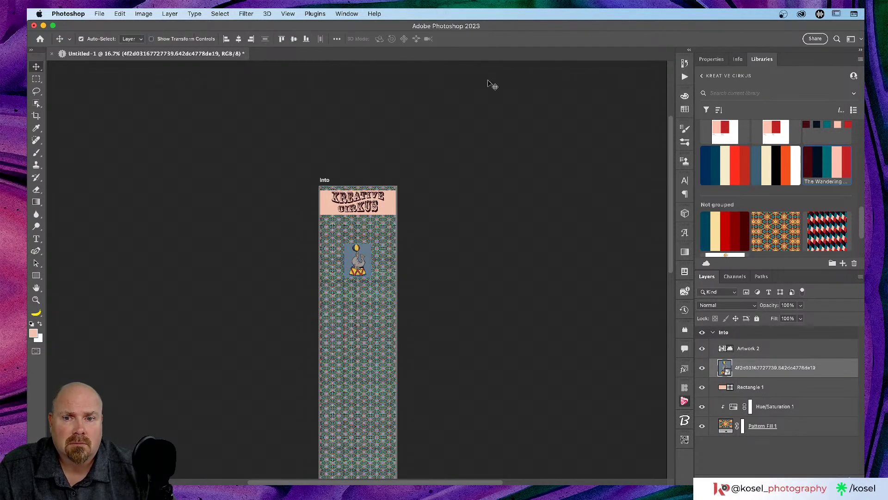
Place the bear-on-bicycle image below the seal and shrink it to about half the artboard width.
drag(887, 323, 369, 326)
drag(395, 294, 376, 322)
click(491, 39)
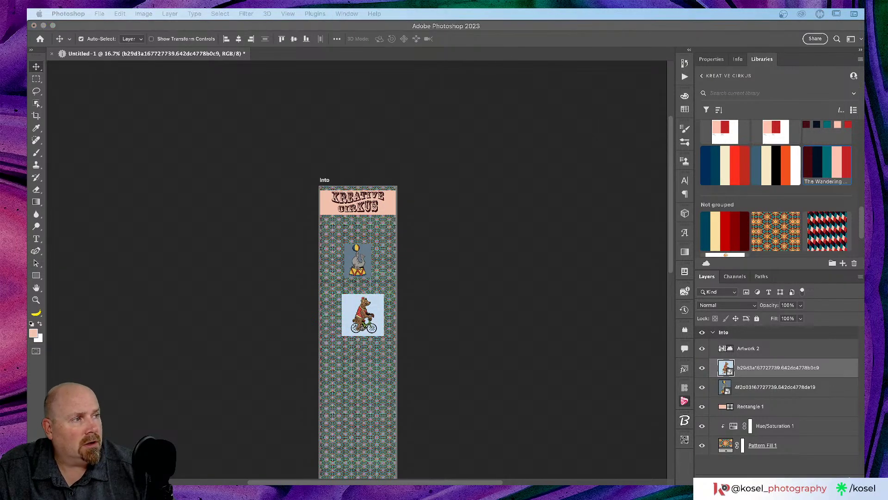
Place the Circus-ClownPaint-doodle-Alt image below the bear and scale it down to about half the artboard width.
drag(525, 393, 376, 384)
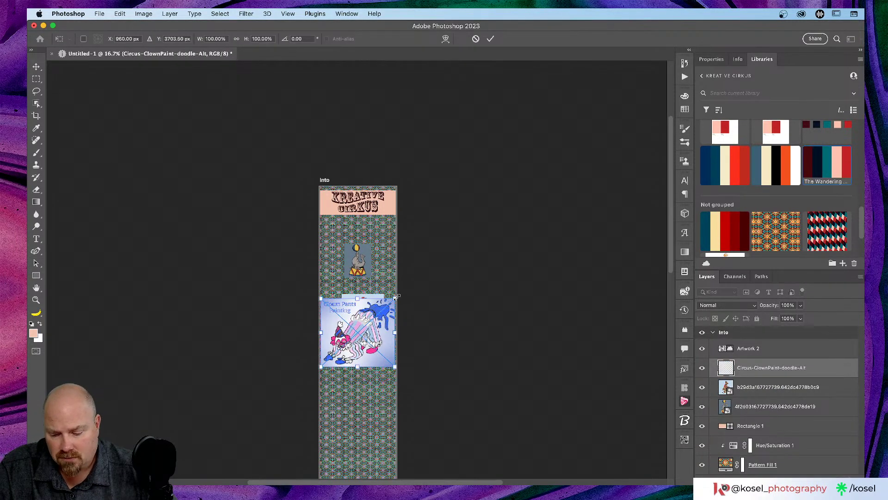
drag(397, 296, 363, 386)
key(Return)
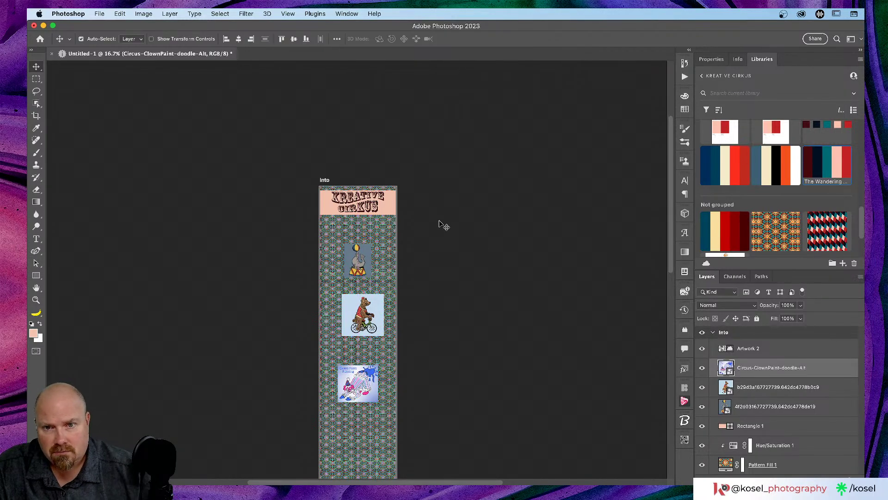
Duplicate the peach rectangle to form a second band just below the title band.
click(392, 207)
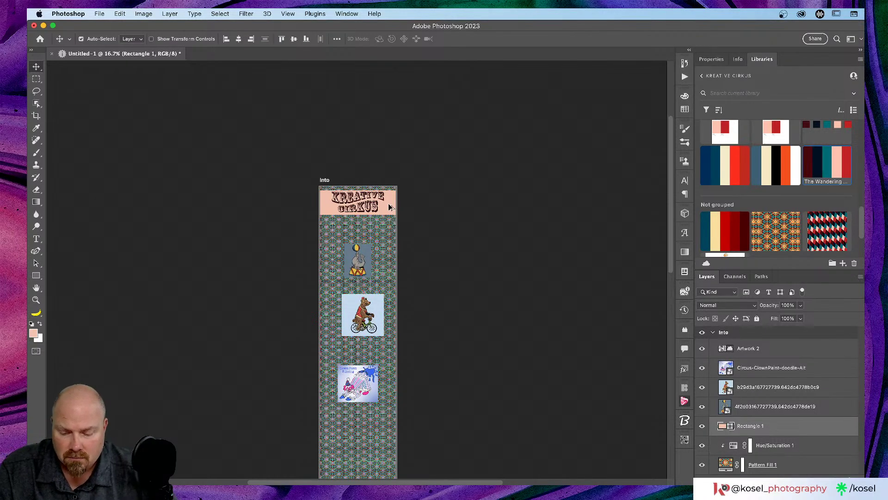
drag(390, 208, 392, 250)
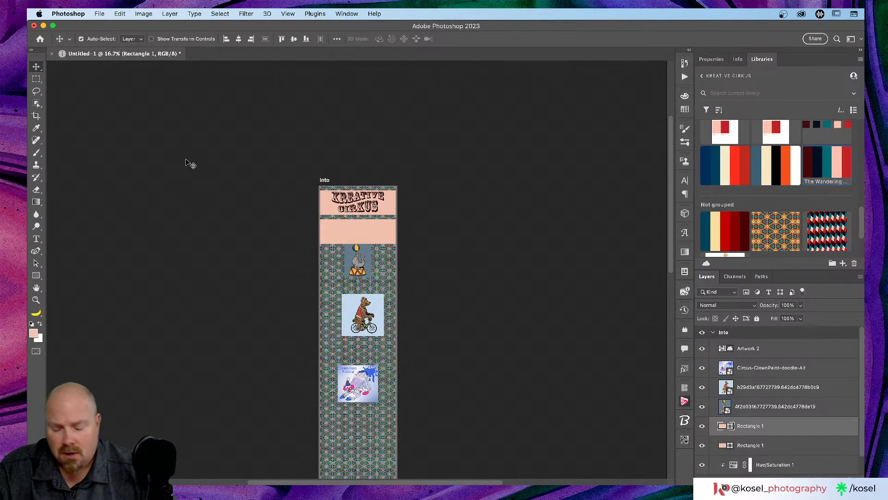
key(t)
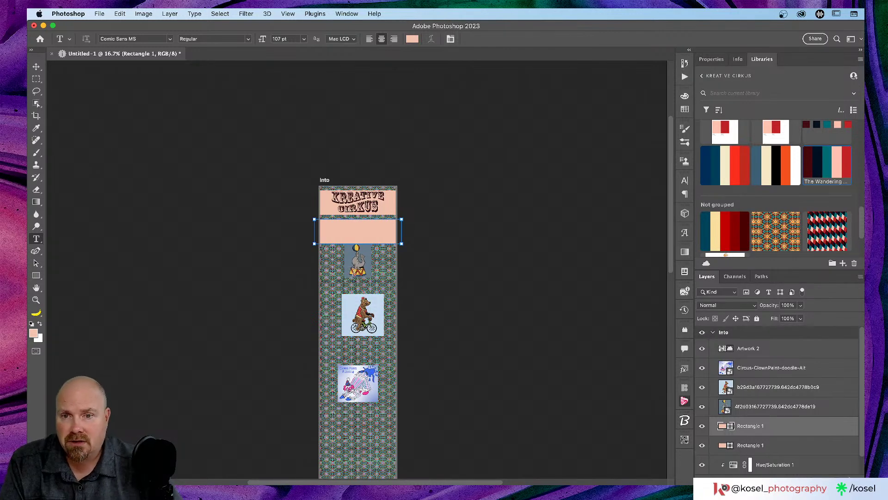
click(356, 231)
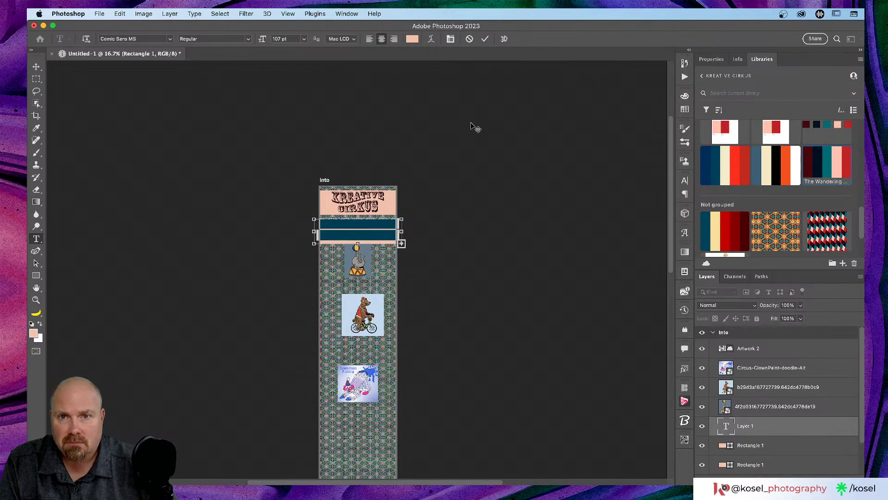
click(469, 39)
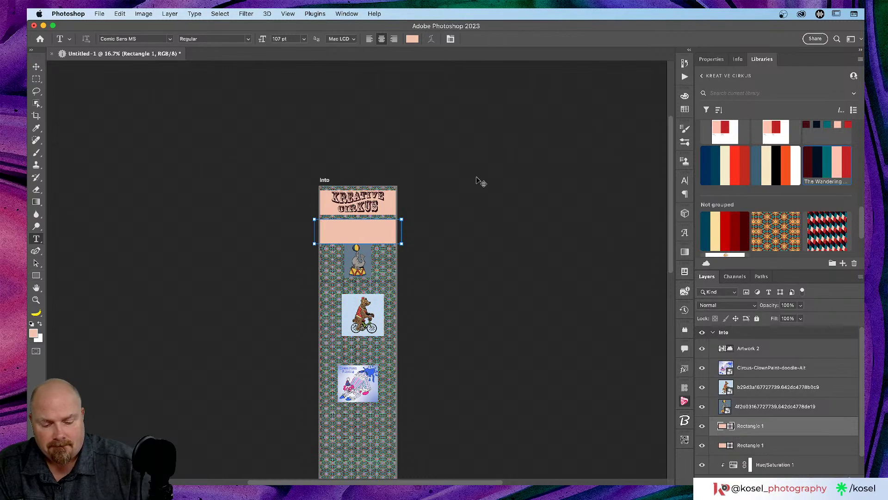
Add a centred 107 pt Comic Sans MS text line with the artist's name on the second peach band.
key(super+minus)
key(super+plus)
key(super+plus)
key(super+plus)
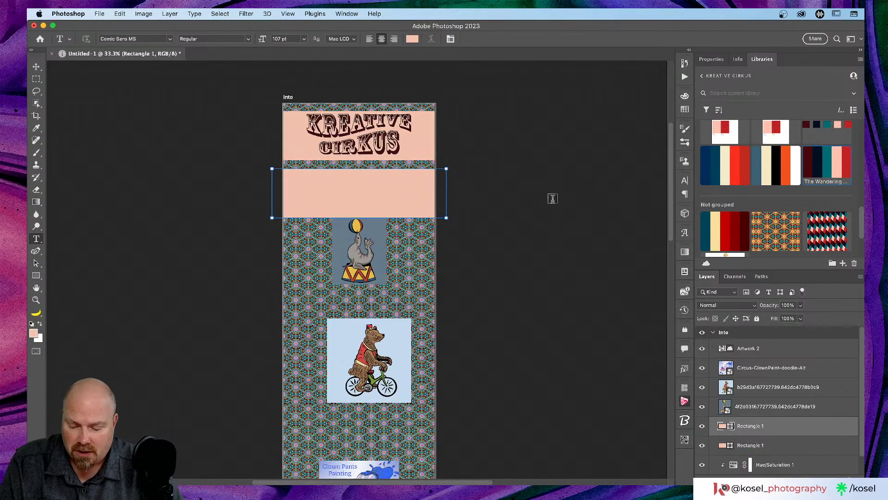
key(v)
click(556, 223)
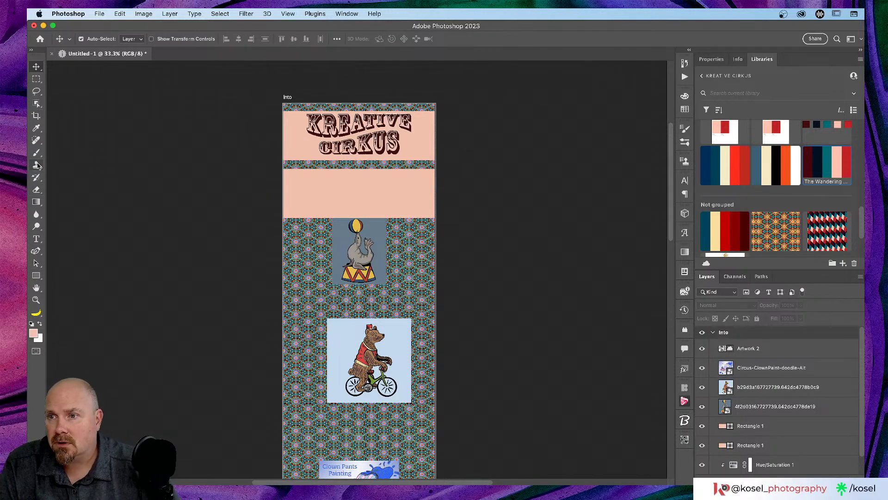
click(36, 239)
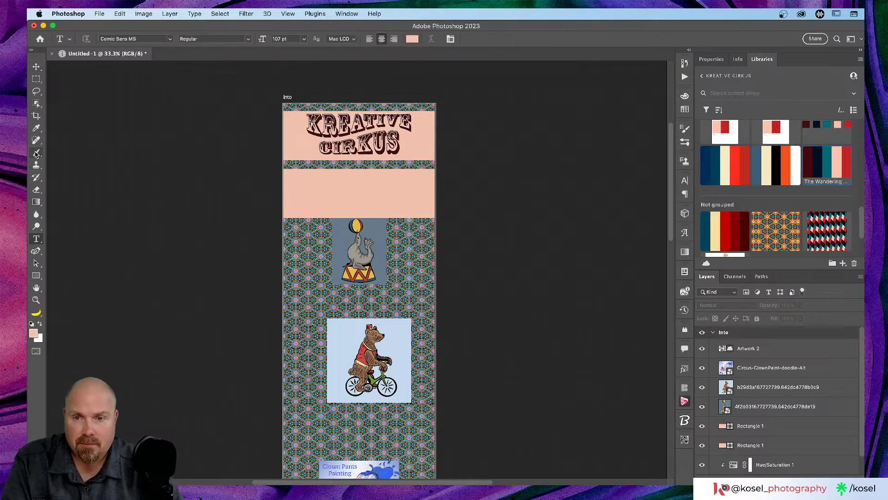
click(343, 192)
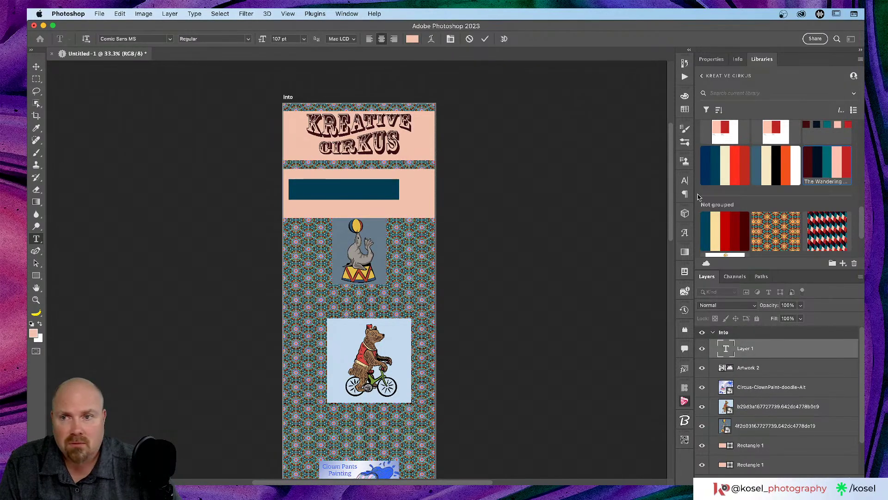
click(412, 39)
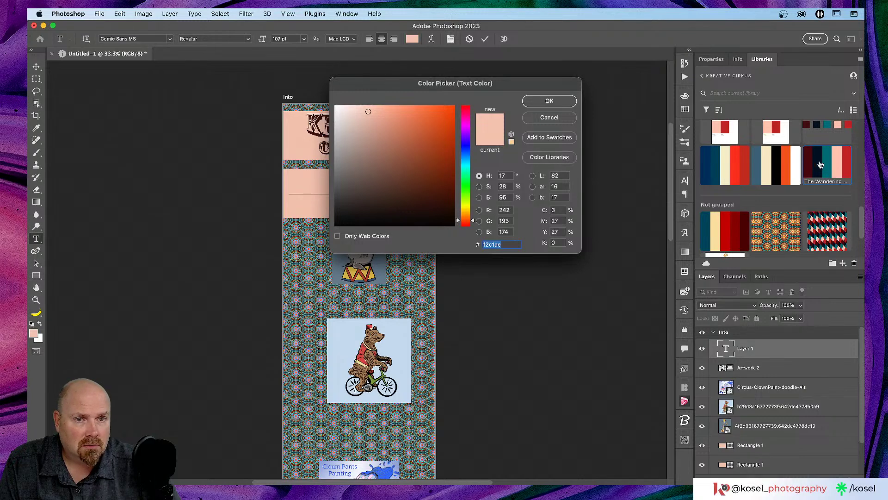
click(557, 104)
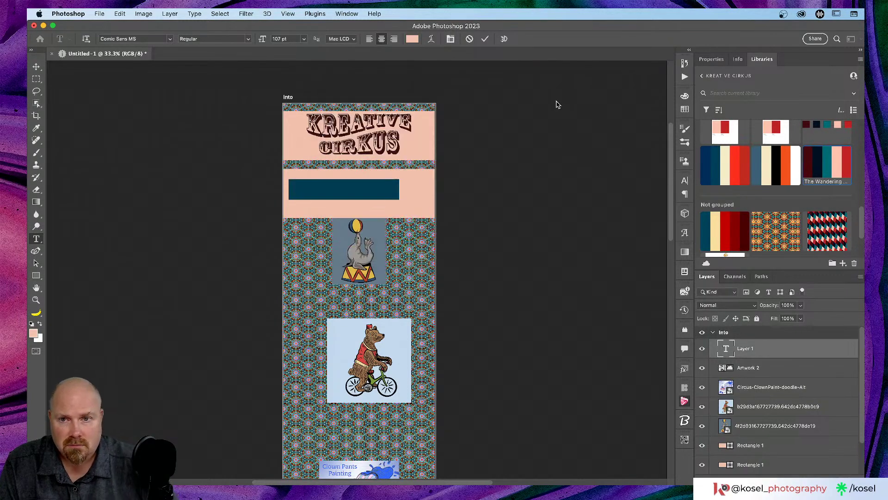
key(BackSpace)
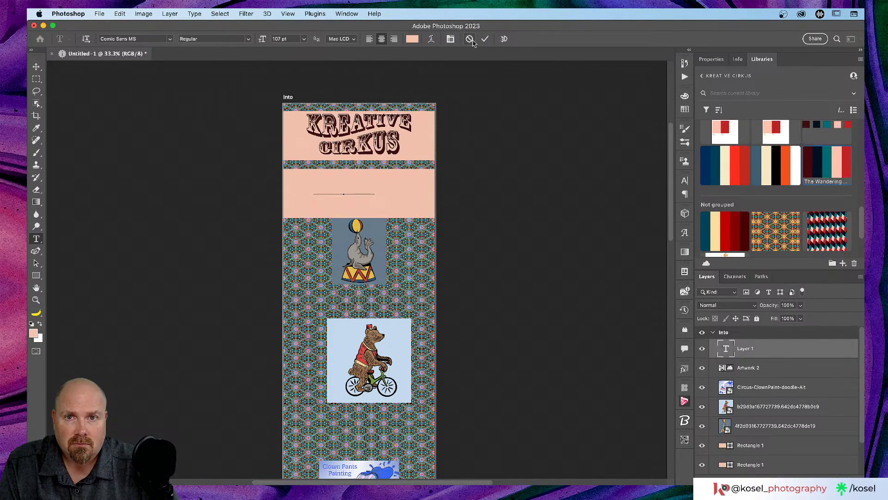
Commit the name text and recolour it teal from the Wandering colour theme in the library.
click(413, 40)
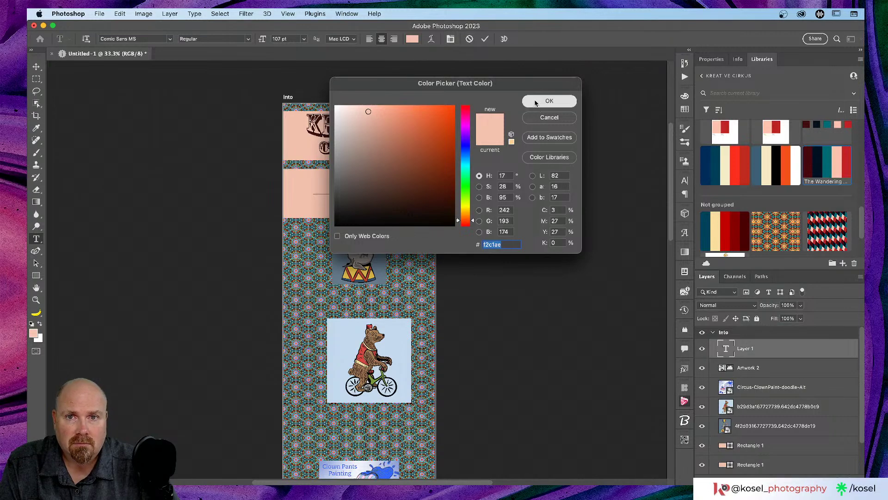
click(548, 102)
click(485, 39)
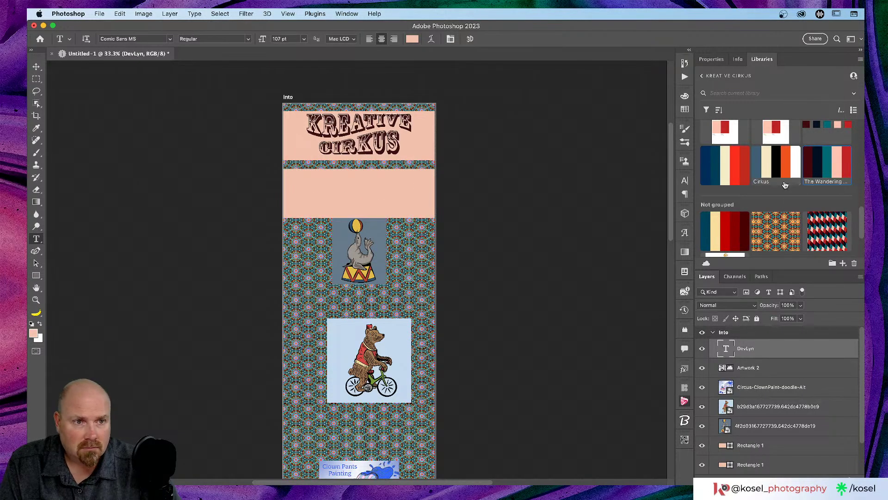
click(828, 168)
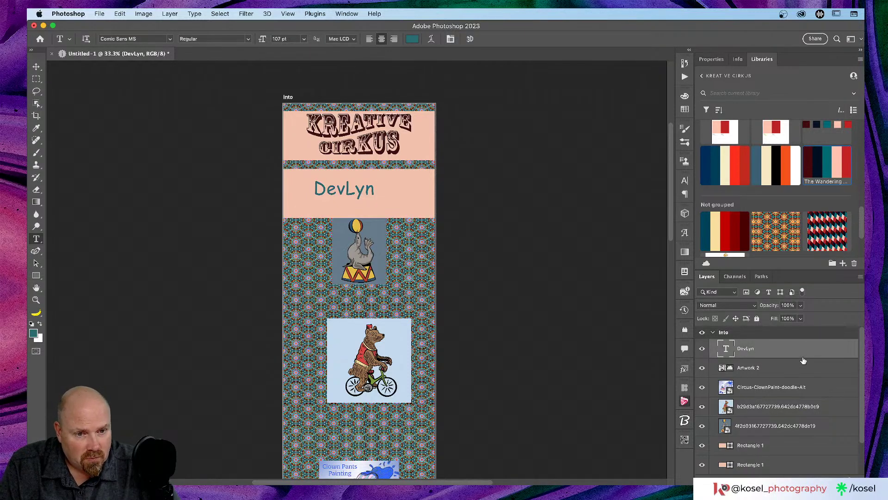
Move the second band's rectangle layer directly beneath the name text layer and group the two layers.
scroll(804, 360, down, 1)
drag(793, 430, 789, 342)
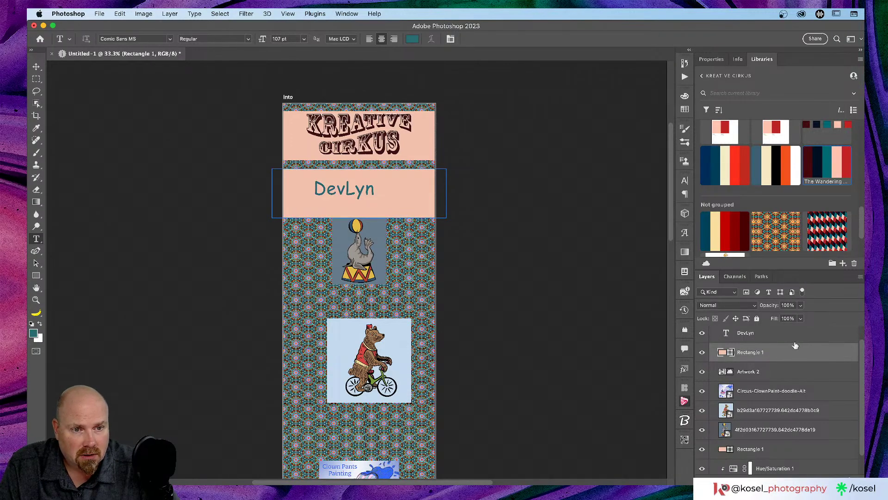
click(794, 334)
shift+click(795, 353)
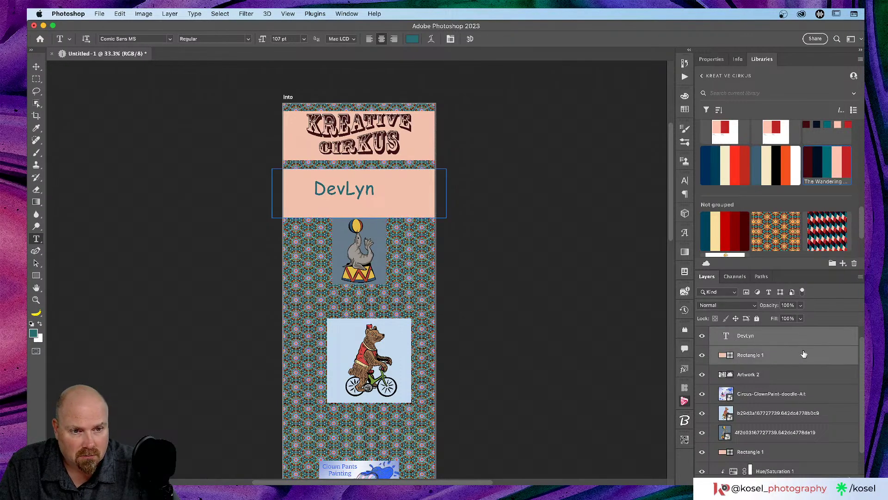
key(super+g)
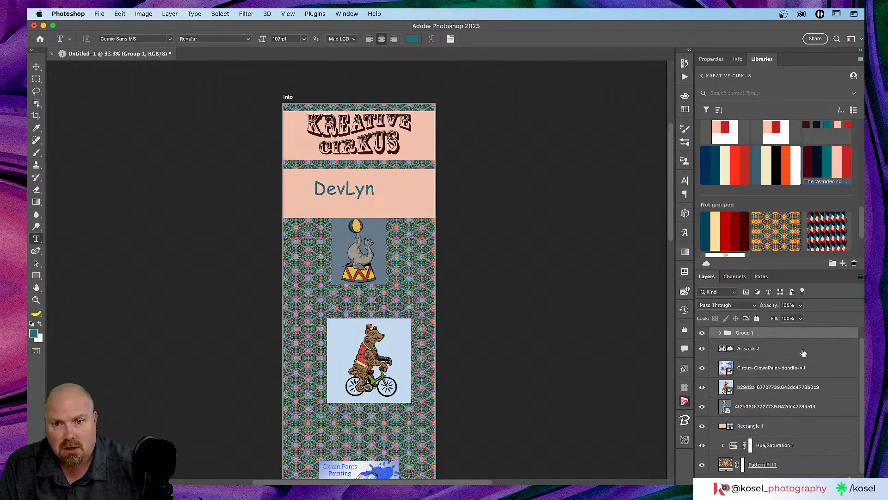
scroll(518, 301, down, 1)
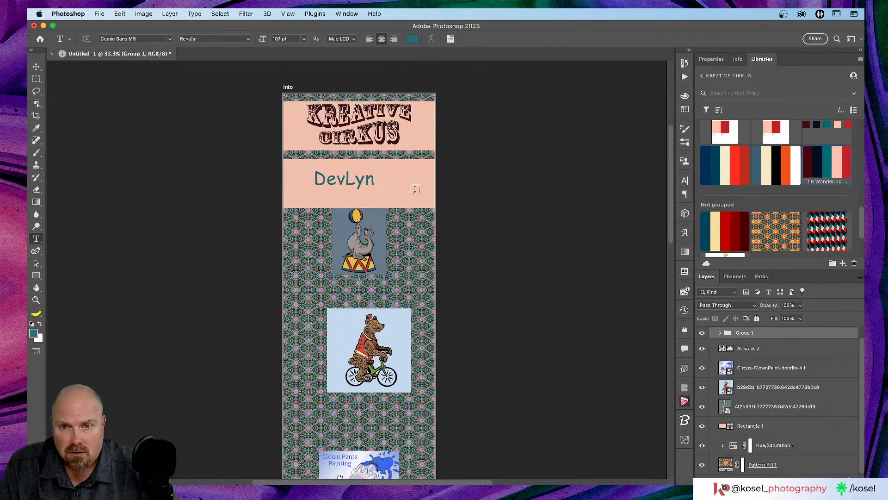
key(v)
drag(395, 191, 403, 301)
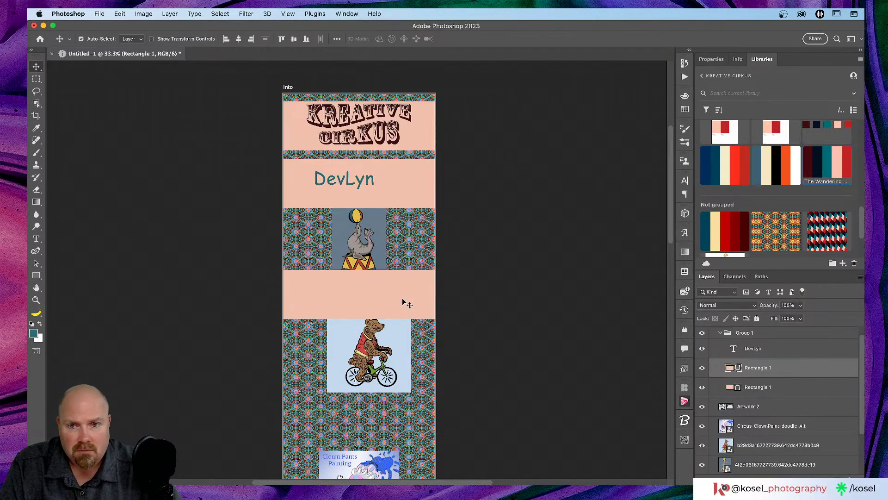
key(BackSpace)
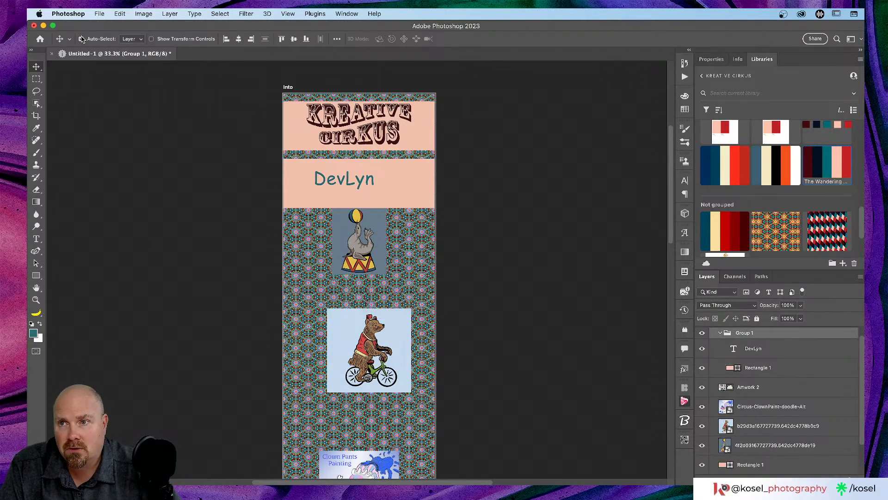
Duplicate the name band group twice, placing one copy between the seal and bear images and another between the bear and clown images.
click(720, 333)
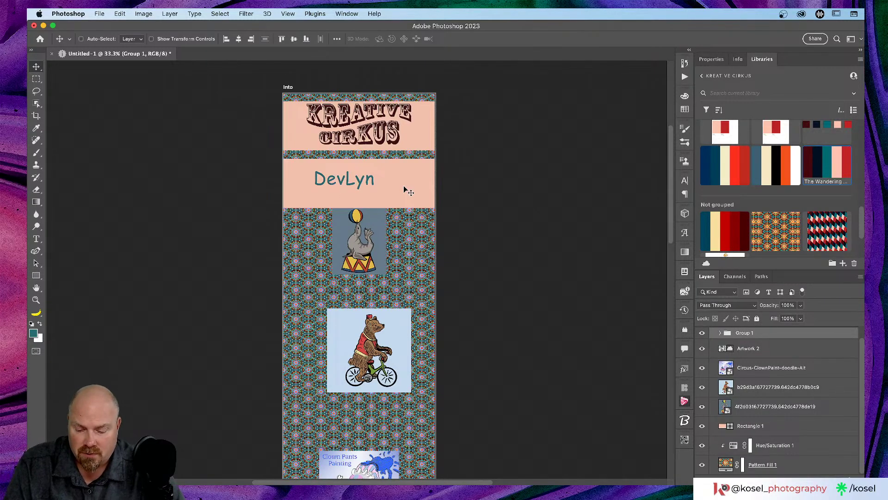
drag(403, 186, 416, 429)
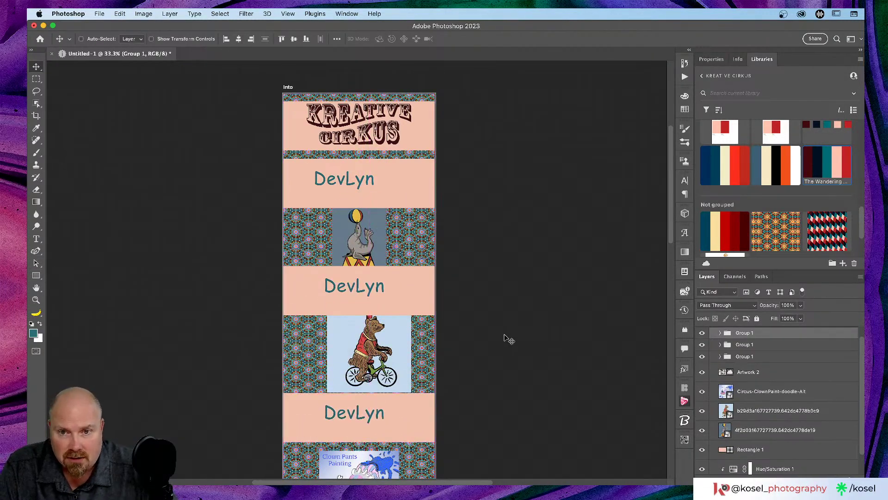
Enable layer auto-selection and move the clown painting image down, leaving a wide gap beneath the lowest name band.
scroll(395, 235, down, 3)
scroll(395, 235, down, 2)
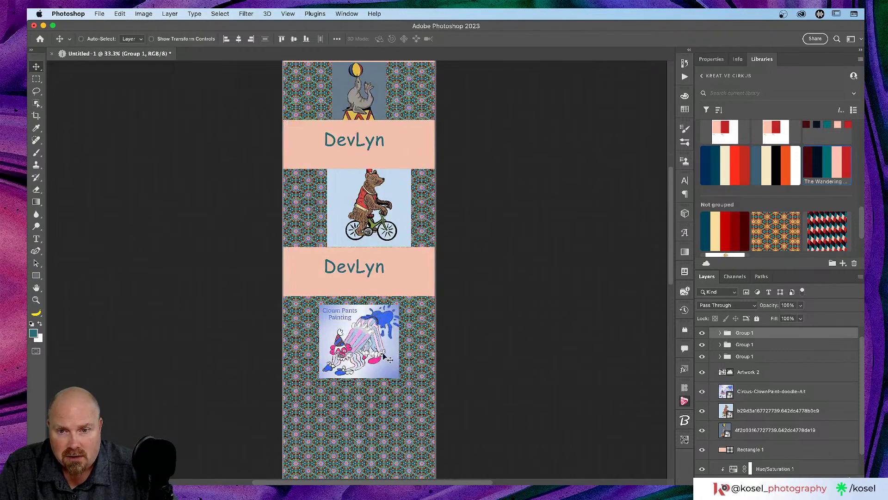
click(80, 39)
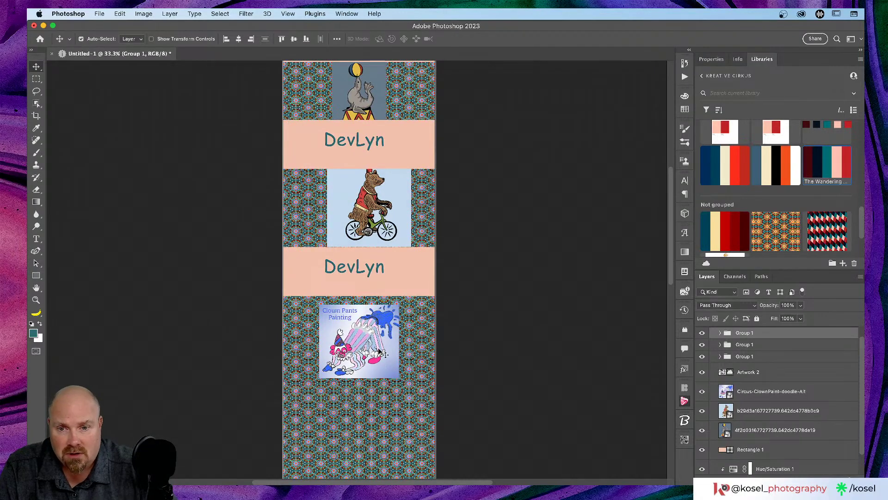
drag(383, 323, 381, 414)
click(372, 288)
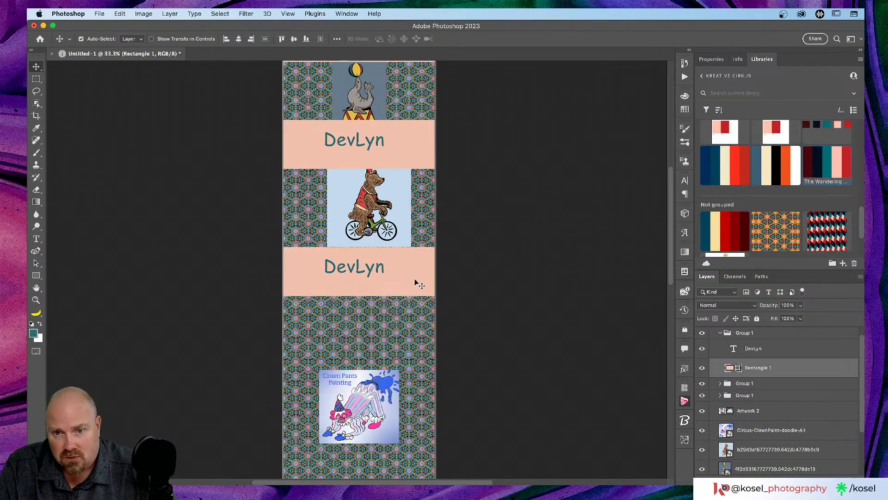
drag(417, 283, 417, 316)
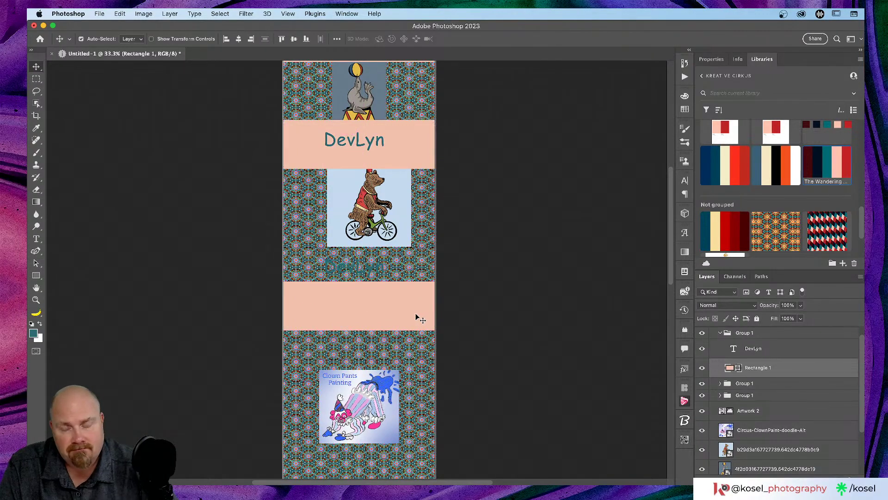
key(super+z)
Disable layer auto-selection and move the whole lowest name band group down to just above the clown image.
click(82, 40)
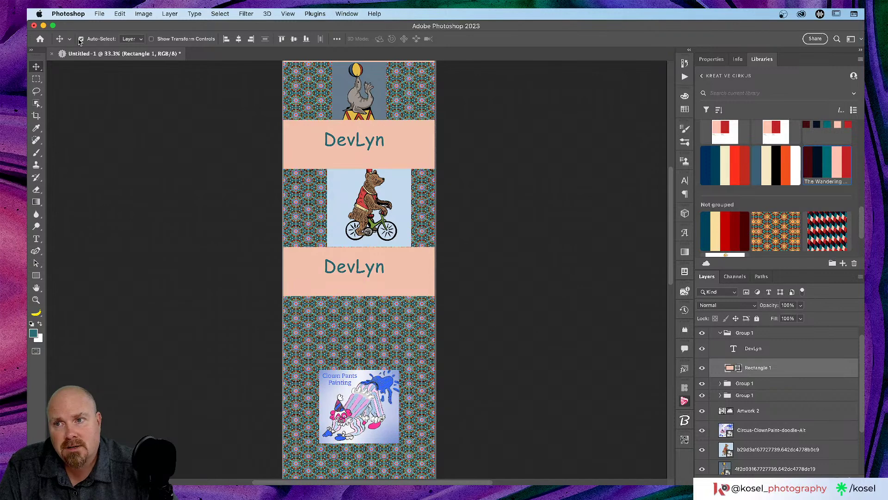
click(721, 335)
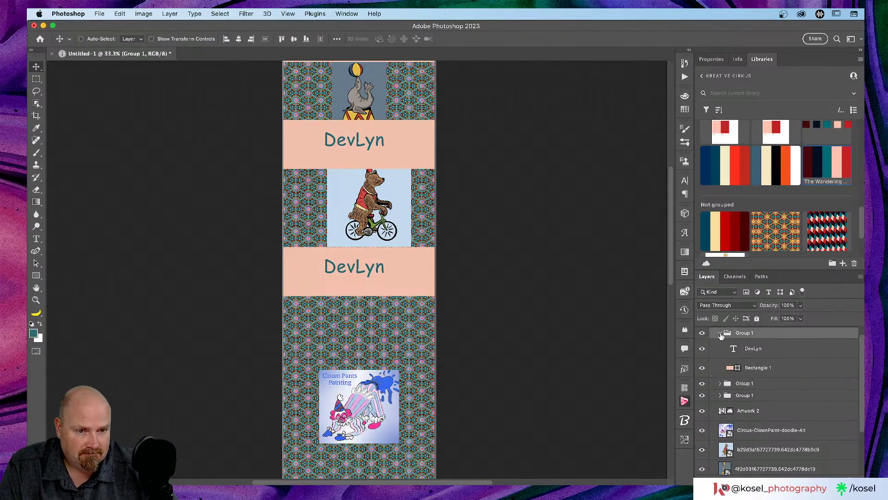
click(721, 334)
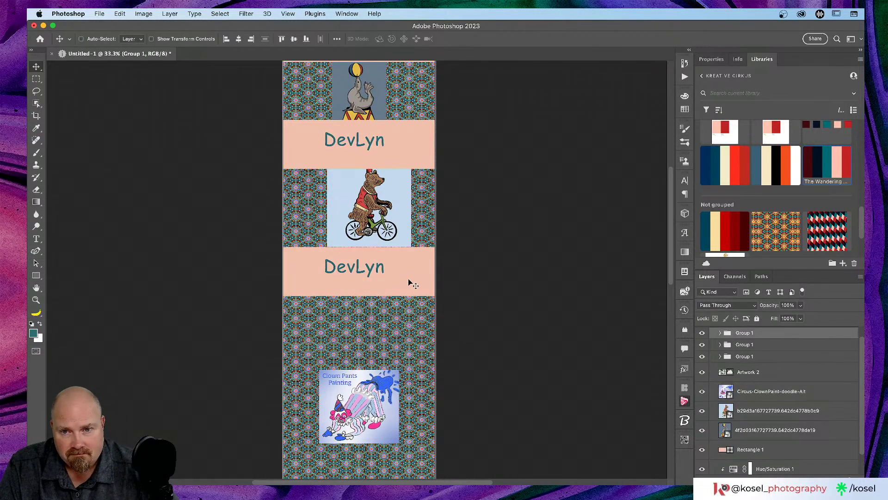
drag(408, 282, 407, 344)
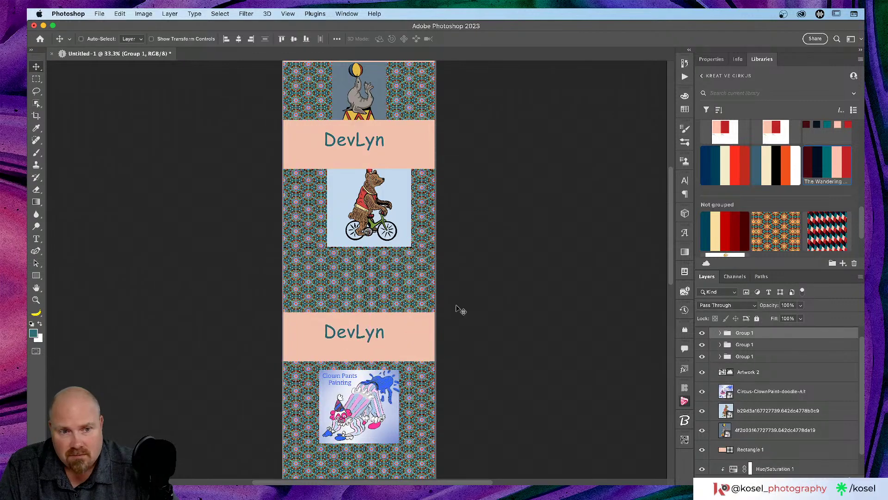
Move the bear-on-bicycle image down to just above the lowest name band and roughly centre it across the artboard.
click(803, 413)
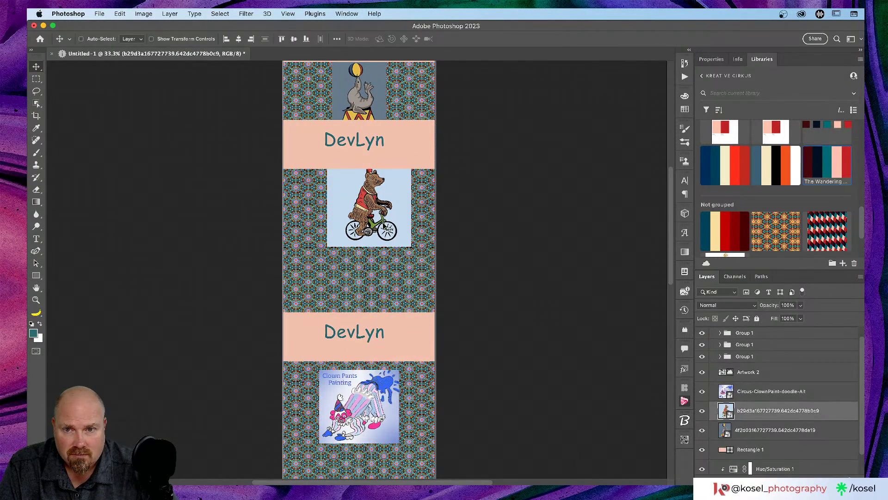
drag(385, 226, 380, 276)
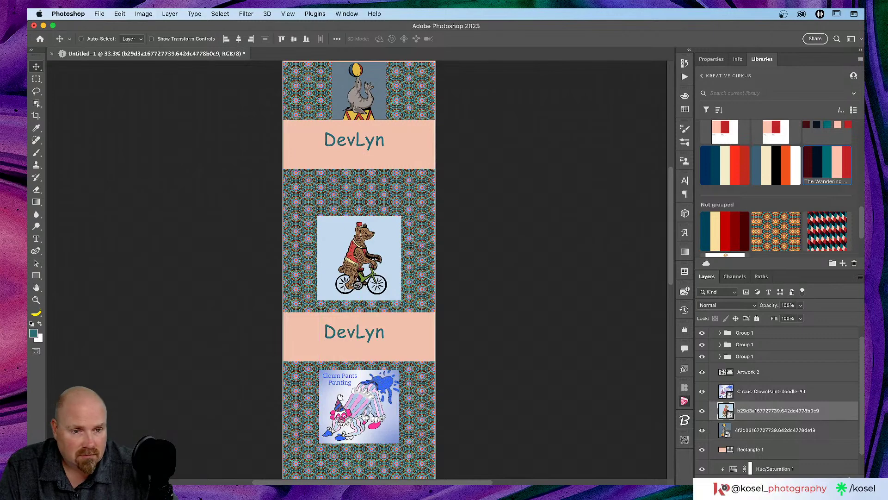
Nudge the name band group between the seal and the bear down until it clears the seal image with a small gap.
click(81, 39)
click(349, 141)
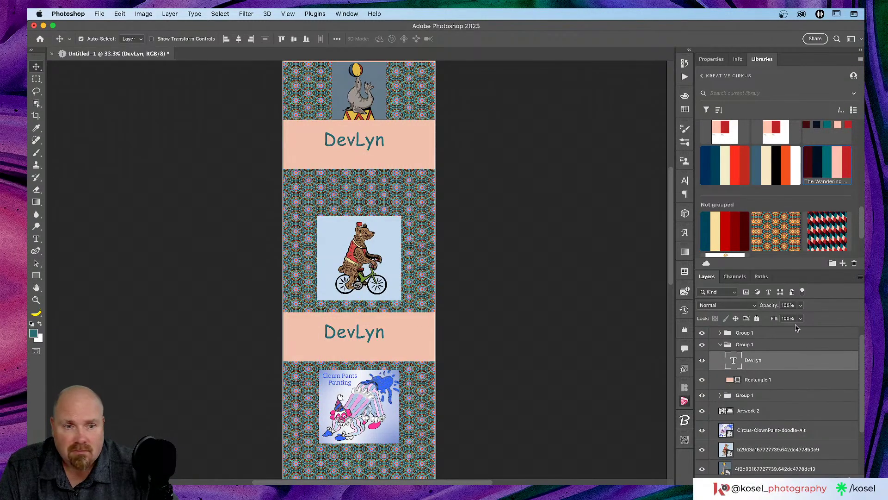
click(720, 345)
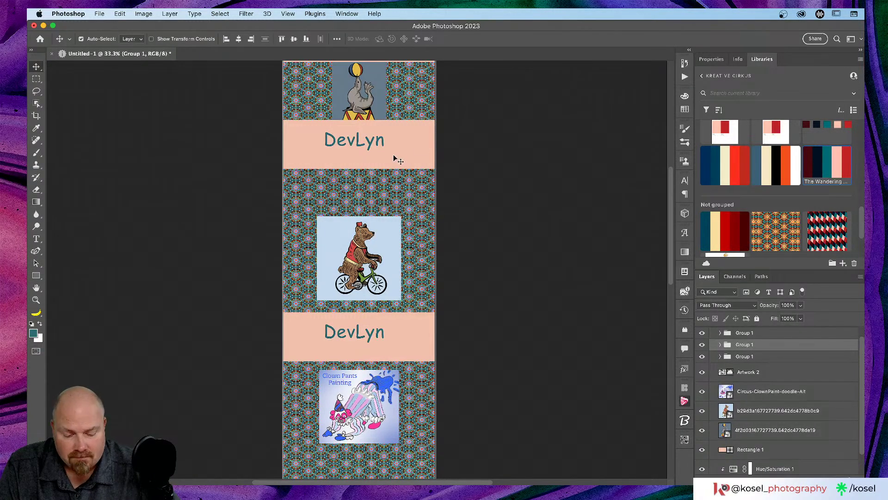
key(Down)
key(Down)
key(Down)
key(Down)
key(Down)
key(Down)
key(Down)
key(Down)
key(Down)
key(Down)
key(Down)
key(Down)
key(Down)
key(Down)
key(Down)
key(Down)
key(Down)
key(Down)
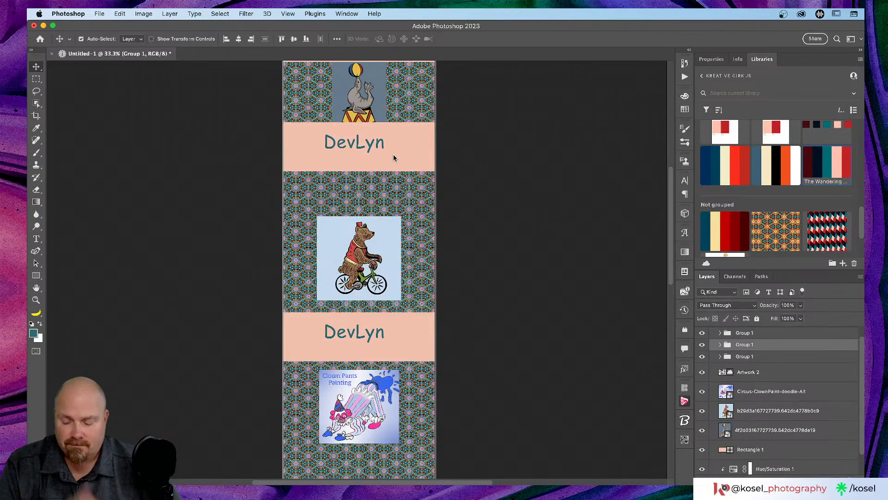
key(Down)
key(Down)
key(Down)
key(Down)
key(Down)
key(Down)
key(Down)
key(Down)
key(Down)
key(Down)
key(Down)
key(Down)
key(Down)
key(Down)
key(Down)
key(Down)
key(Down)
key(Down)
key(Down)
key(Down)
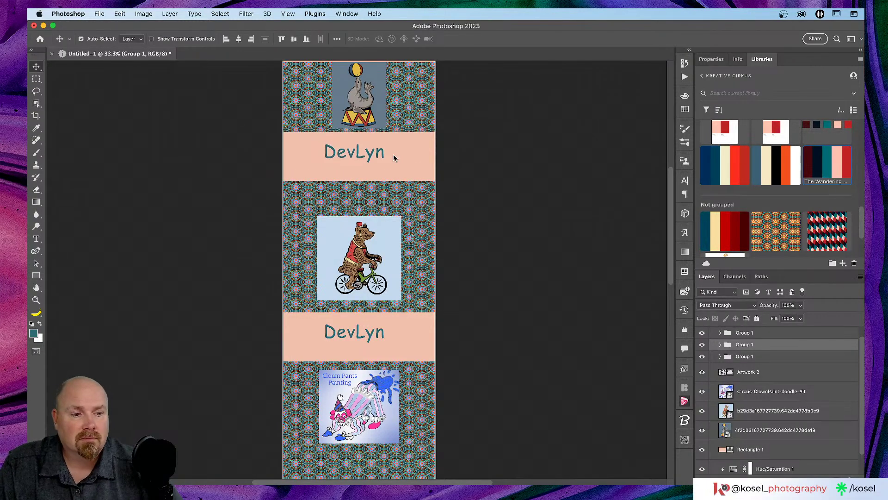
key(Down)
key(Down)
key(Down)
key(Down)
key(Down)
key(Down)
key(Down)
key(Down)
key(Down)
key(Down)
key(Down)
key(Down)
key(Down)
key(Down)
key(Down)
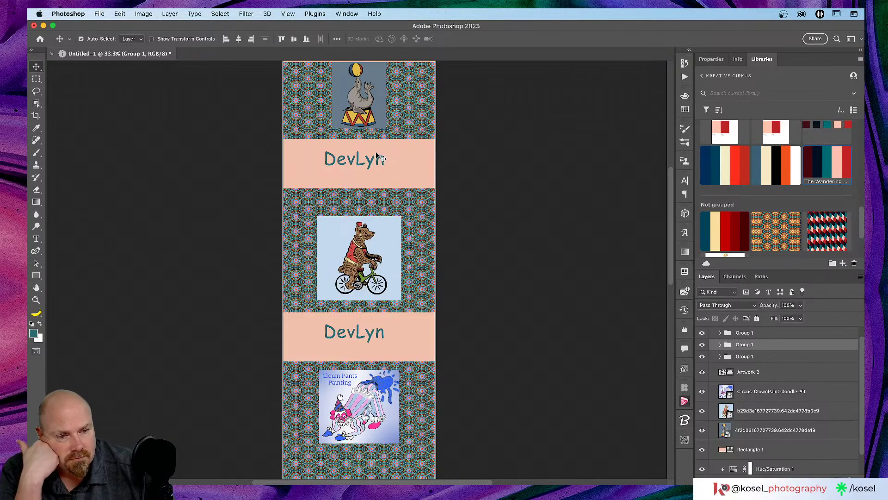
scroll(377, 156, up, 5)
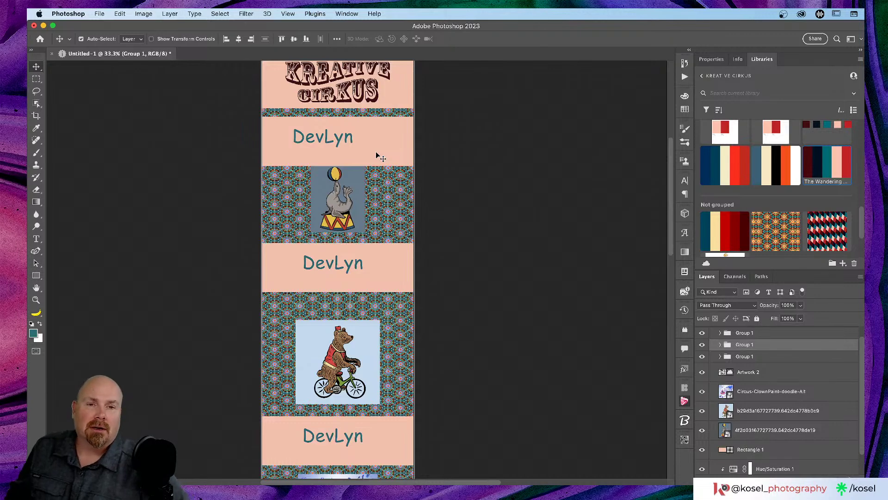
key(super)
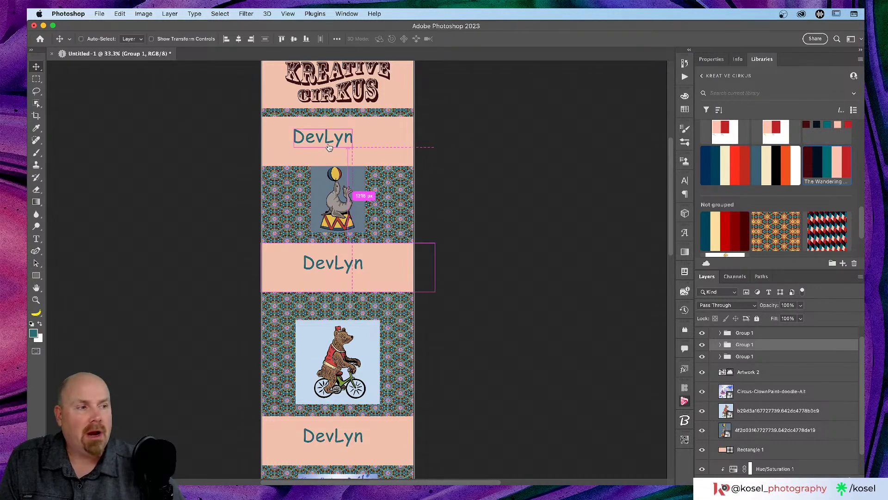
Switch to Chrome and open the Kreative Cirkus Behance project linked in the kreative-cirkus Discord channel.
key(super+Tab)
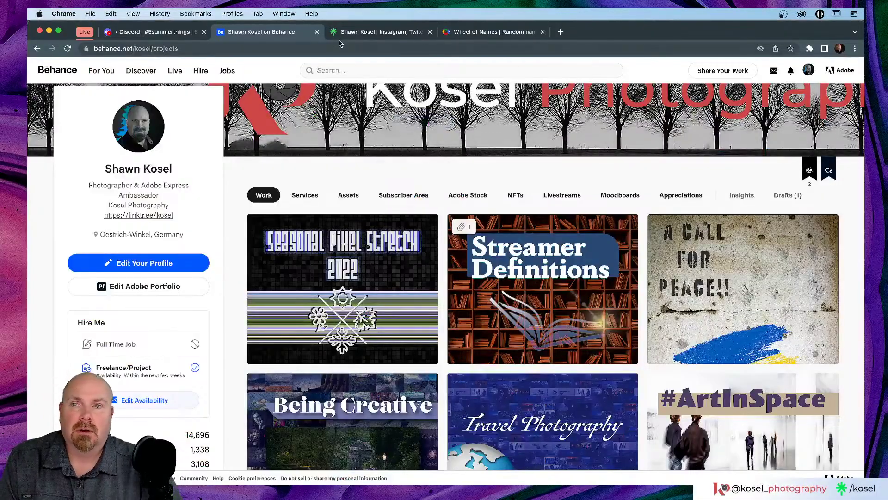
click(151, 33)
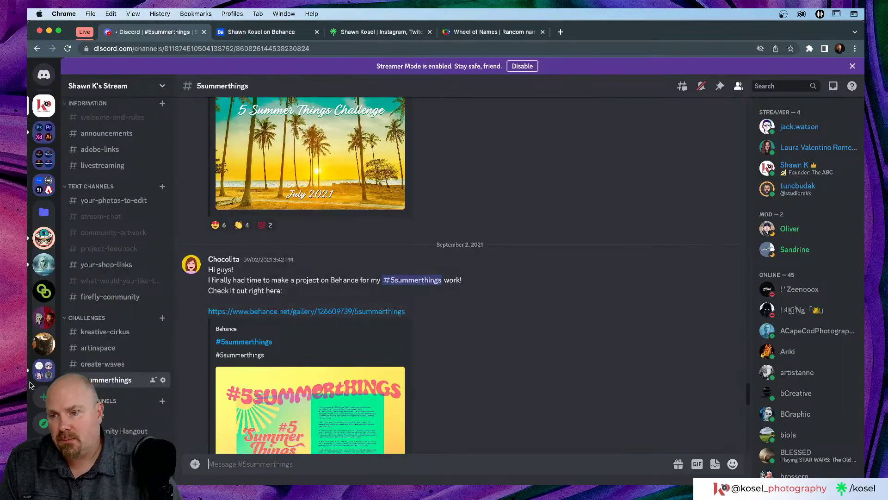
click(105, 332)
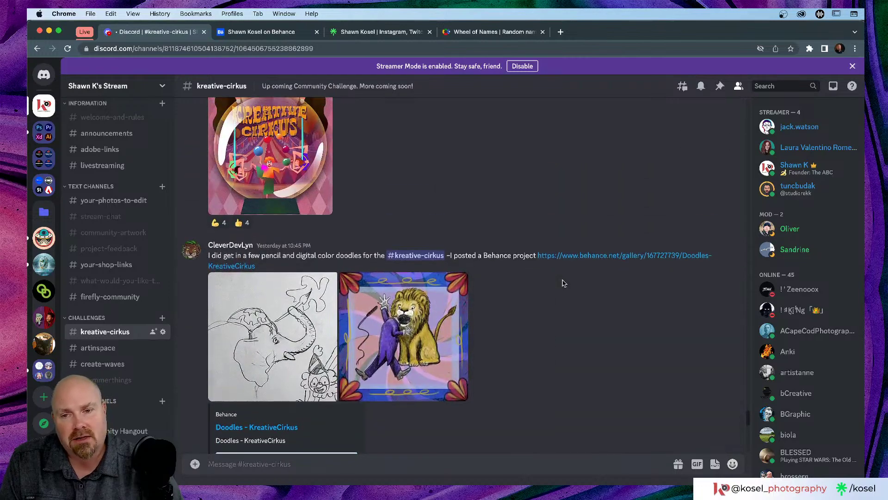
scroll(564, 284, down, 10)
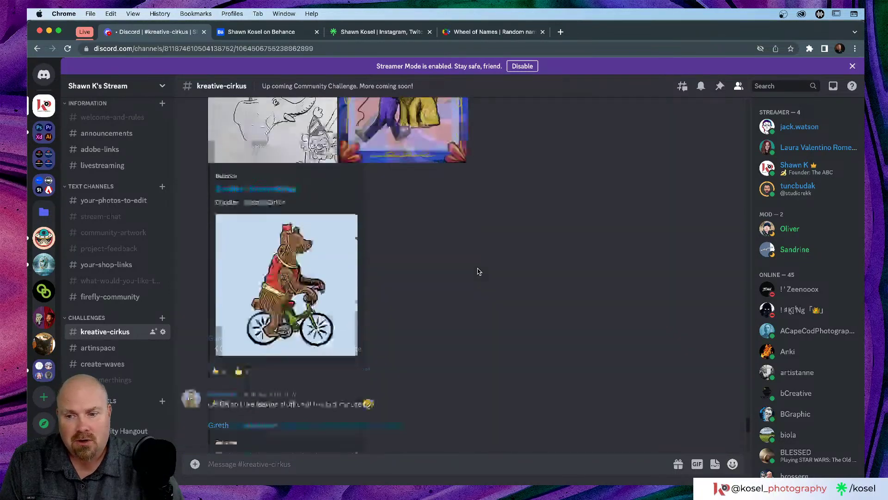
click(306, 290)
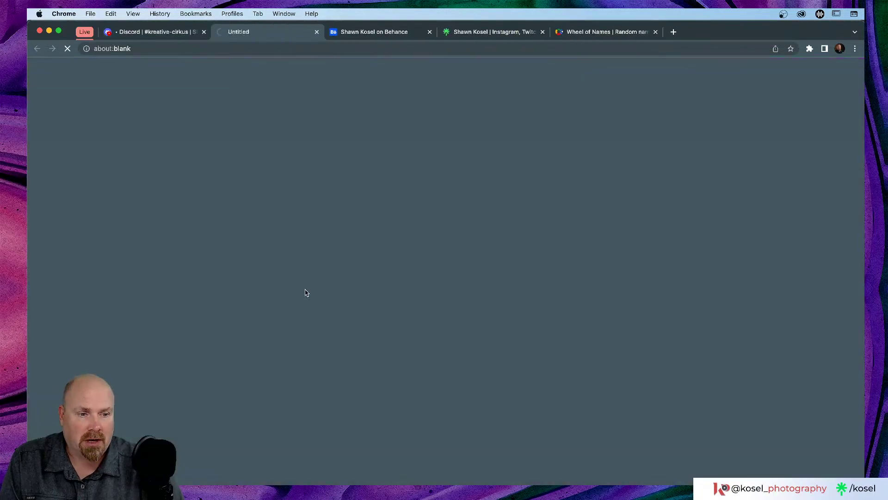
Examine the Kreative Cirkus project's fonts, colours, logos and ticket artwork down to the Posters heading, enlarging the ticket section.
scroll(488, 266, down, 5)
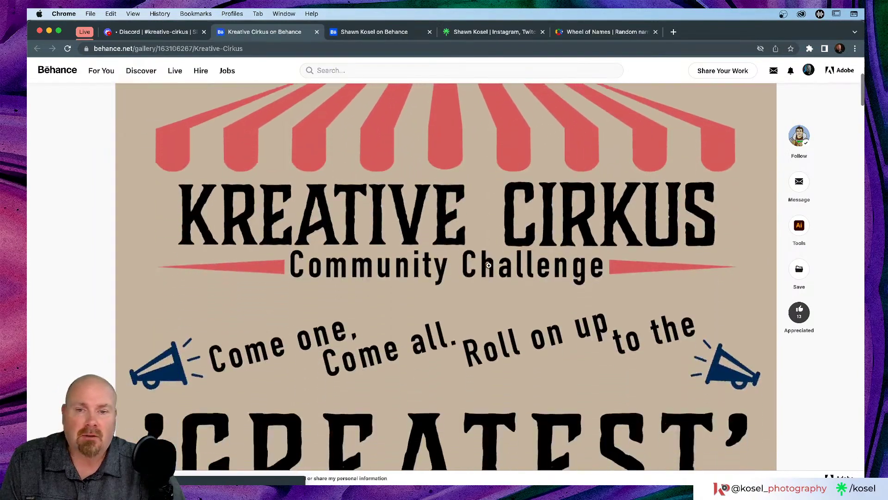
scroll(489, 265, down, 10)
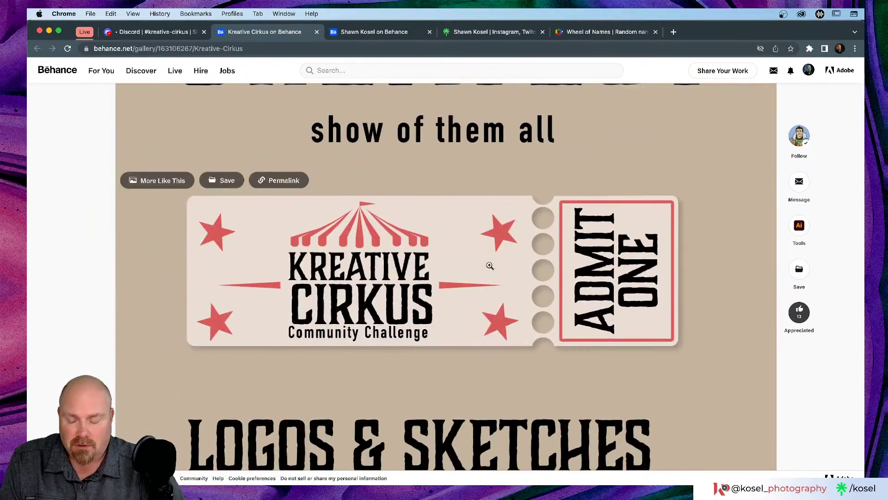
scroll(493, 264, down, 1)
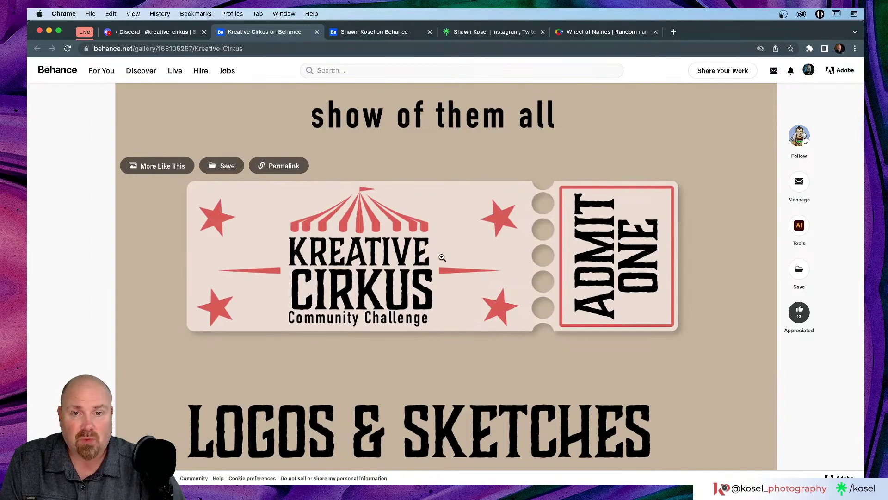
scroll(430, 265, down, 5)
scroll(430, 266, down, 20)
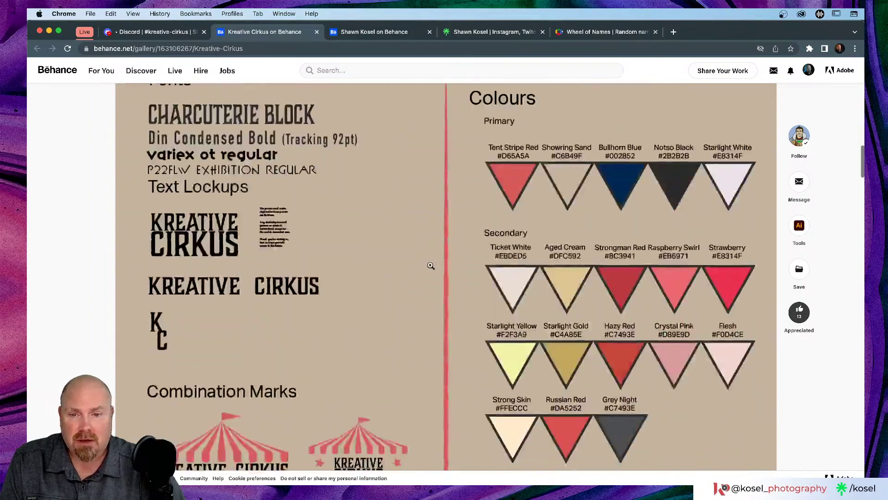
scroll(431, 265, down, 15)
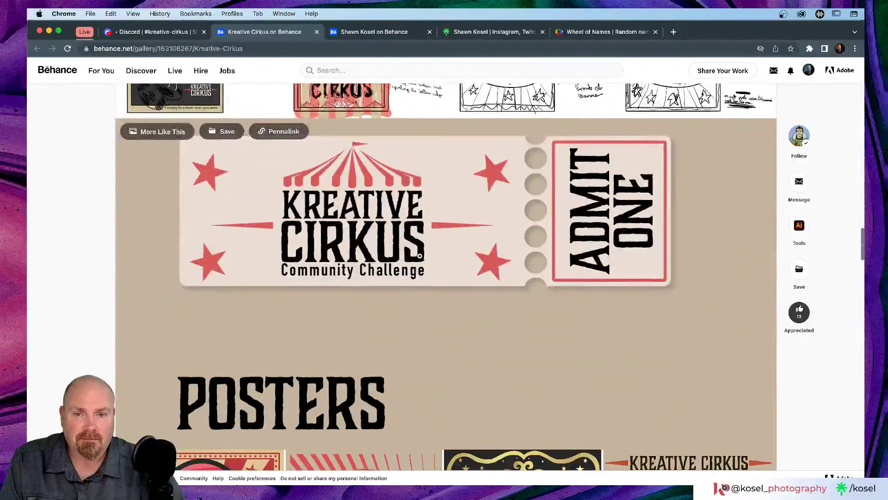
click(419, 255)
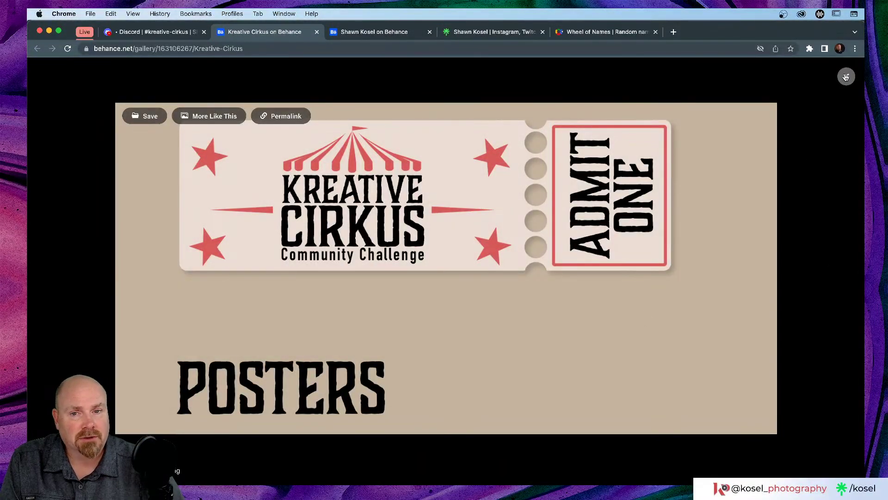
click(464, 238)
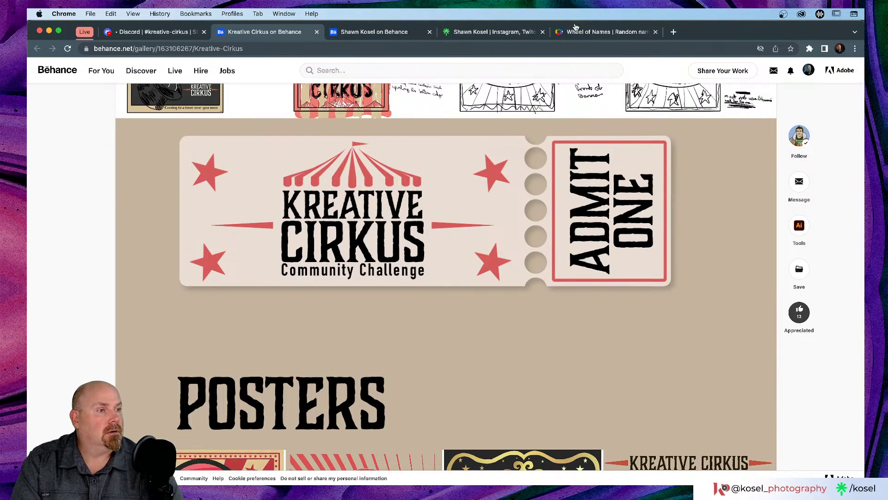
Switch back to Photoshop and examine the whole artboard layout and the contents of the lowest of the three name band groups.
key(super+Tab)
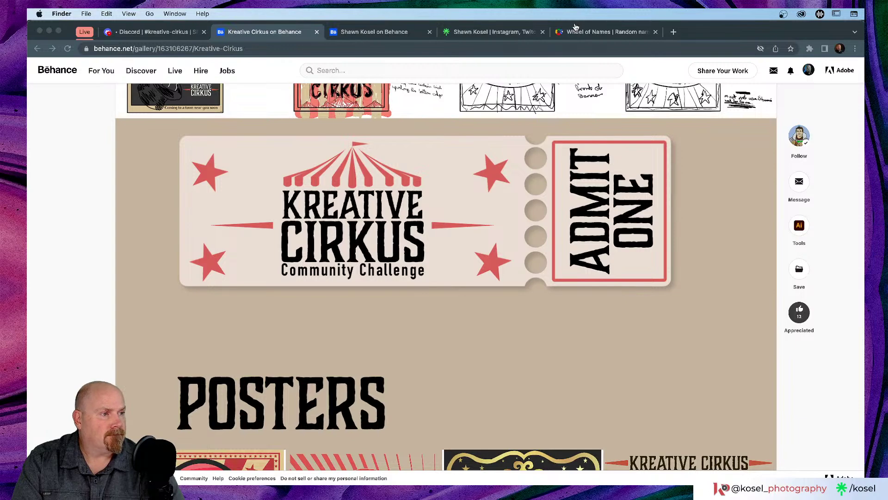
key(super+Tab)
scroll(508, 205, up, 3)
scroll(508, 205, down, 2)
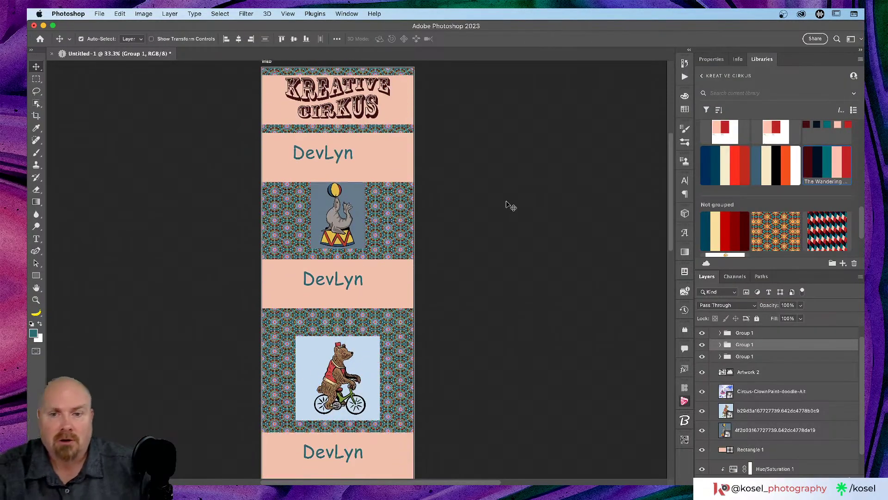
key(super+minus)
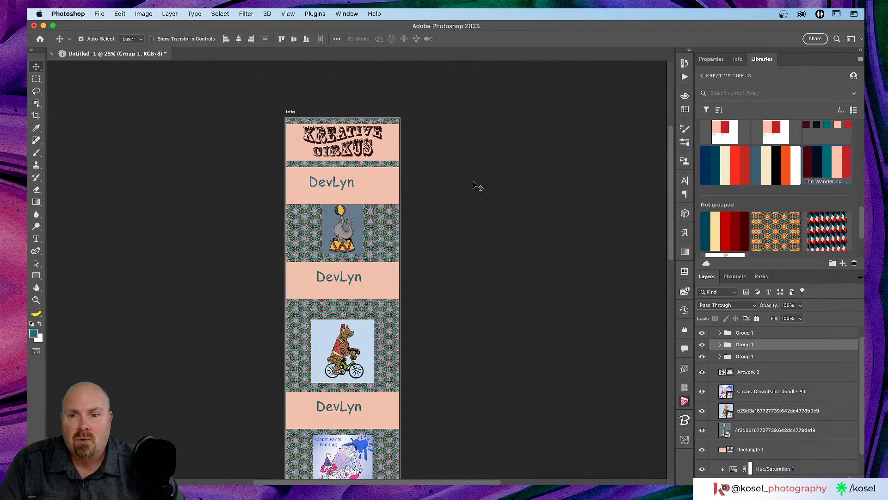
scroll(476, 186, down, 4)
scroll(477, 186, up, 3)
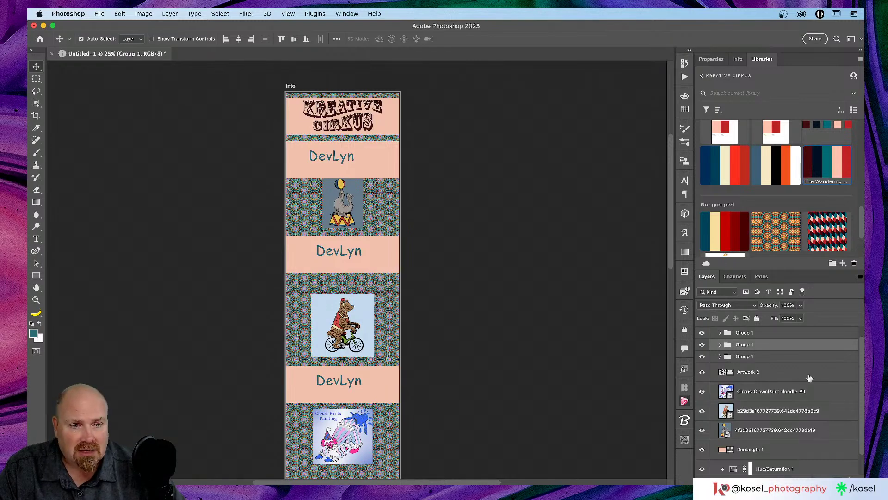
click(721, 358)
click(719, 357)
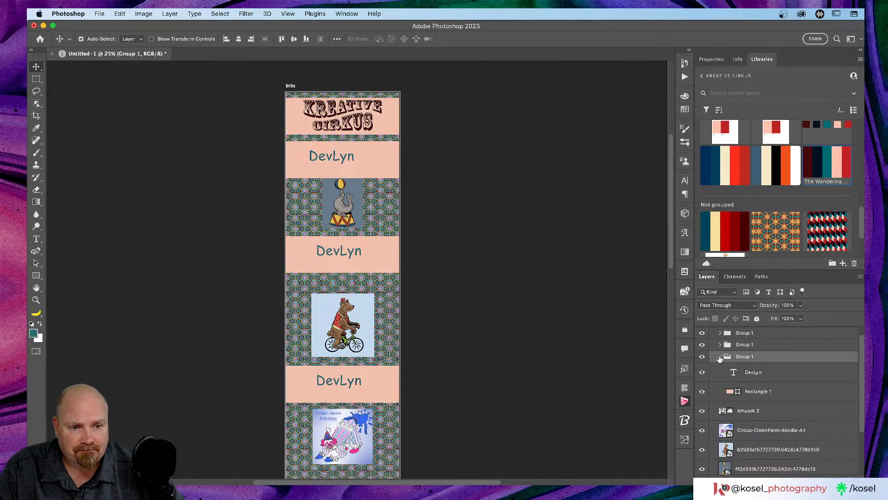
click(719, 356)
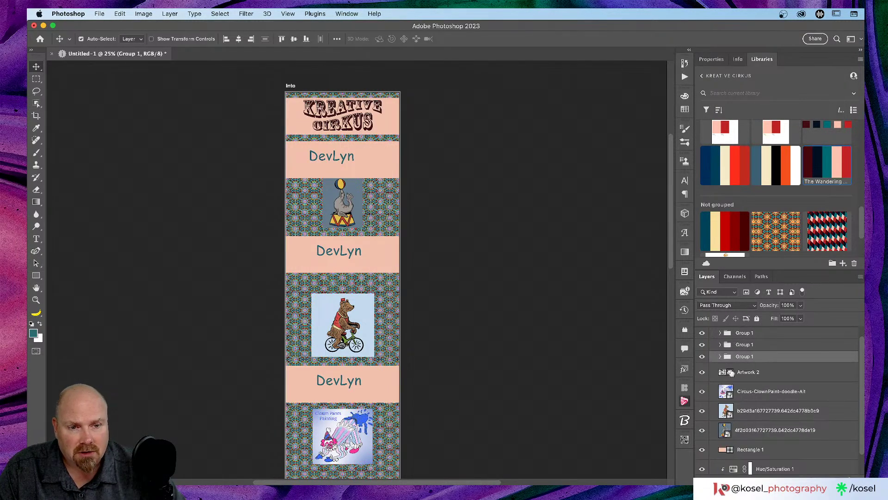
scroll(182, 193, up, 2)
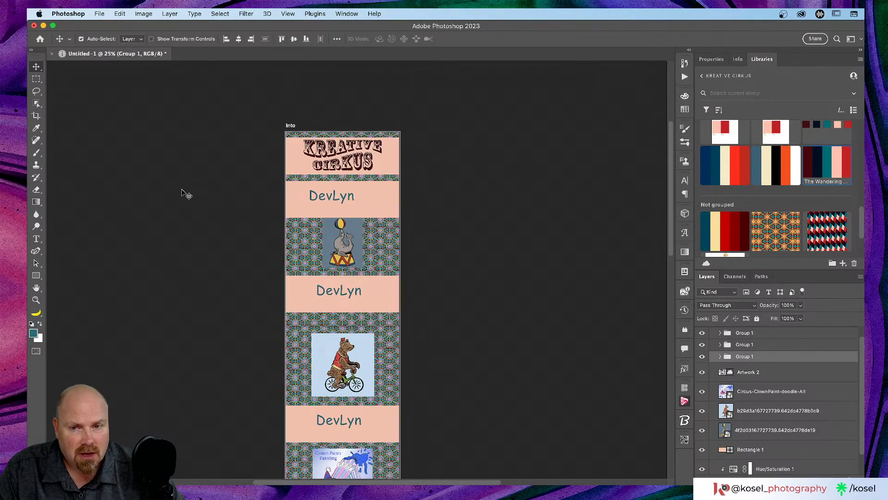
scroll(181, 194, left, 5)
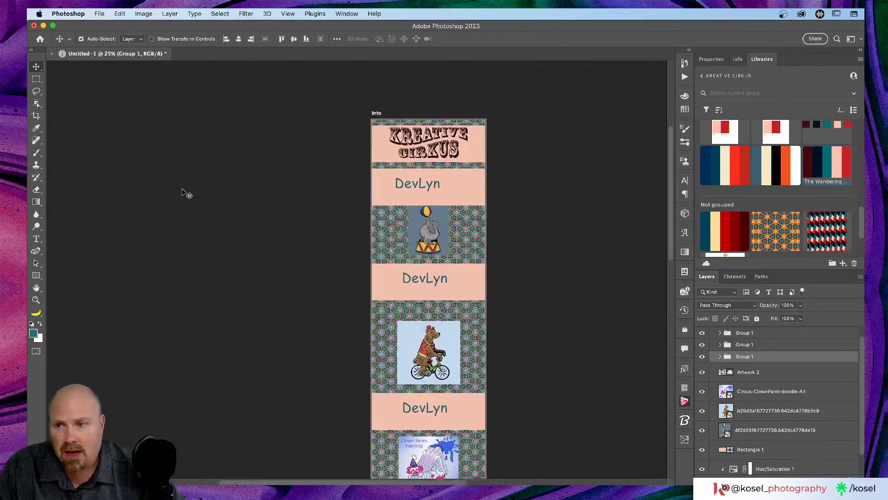
Activate the Slice tool and bring the artboard's title and first name bands into working view.
click(36, 312)
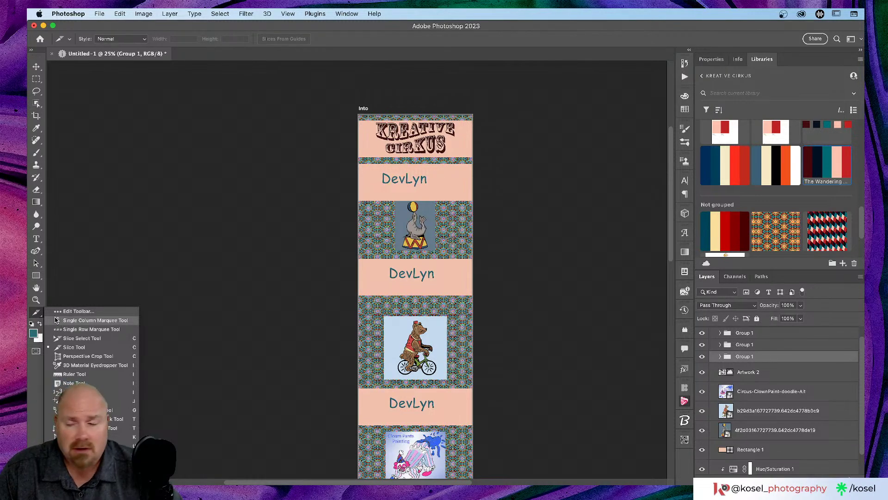
click(91, 348)
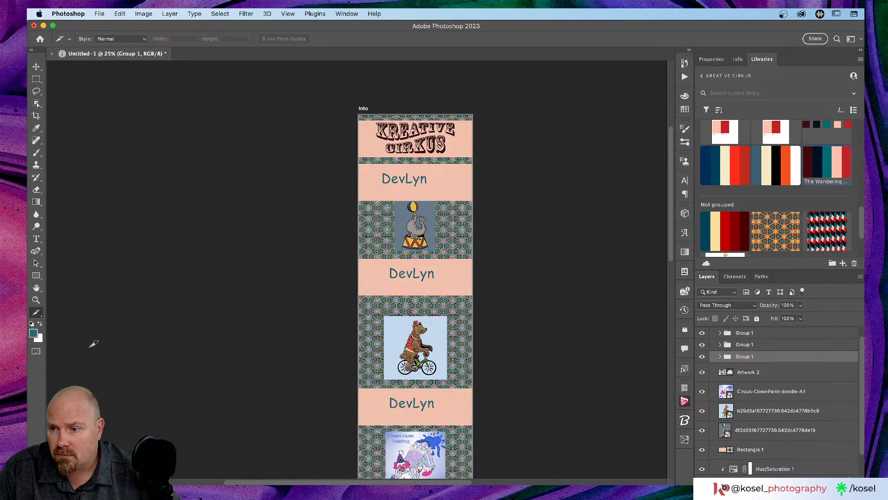
key(super+equal)
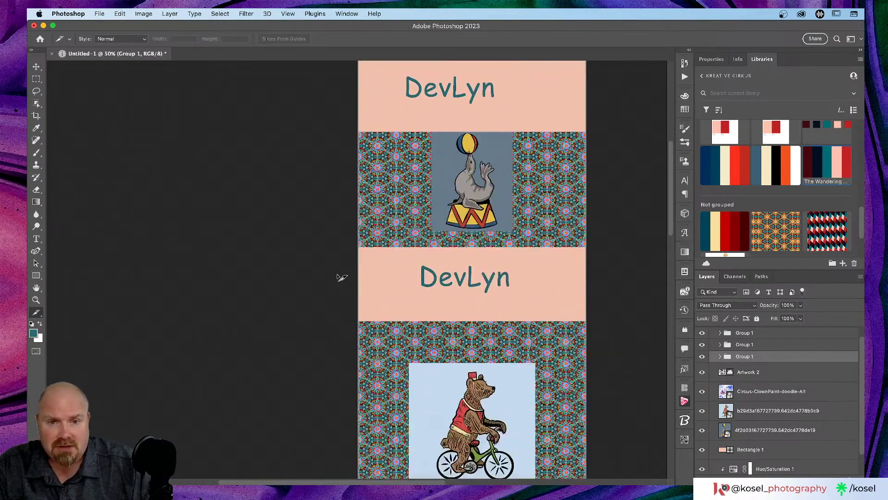
scroll(351, 266, up, 5)
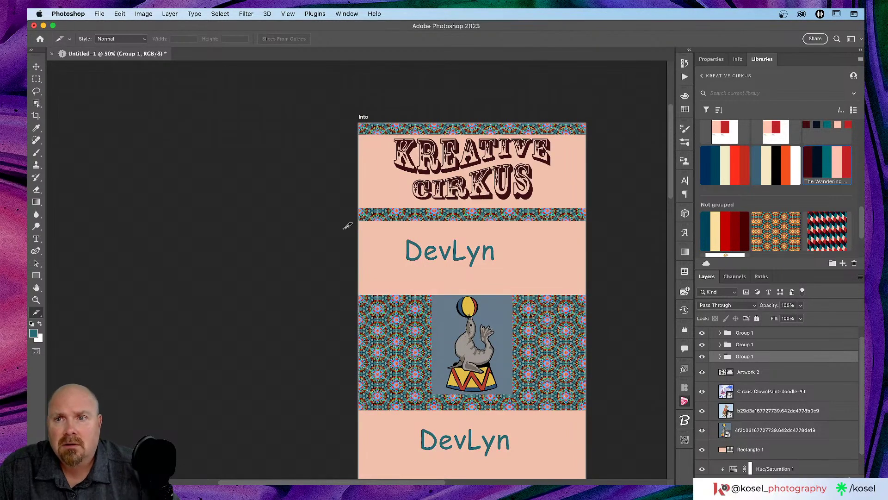
Check the snapping settings and which elements snapping applies to.
click(286, 14)
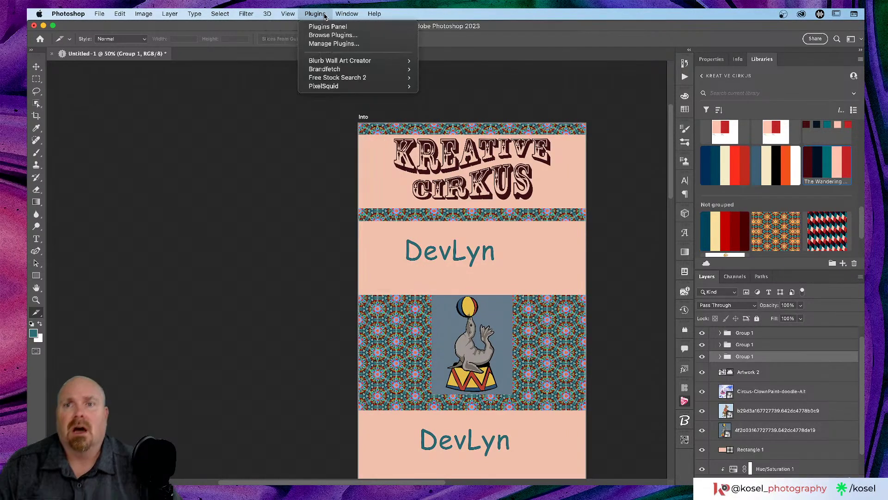
mouse_move(340, 15)
mouse_move(287, 15)
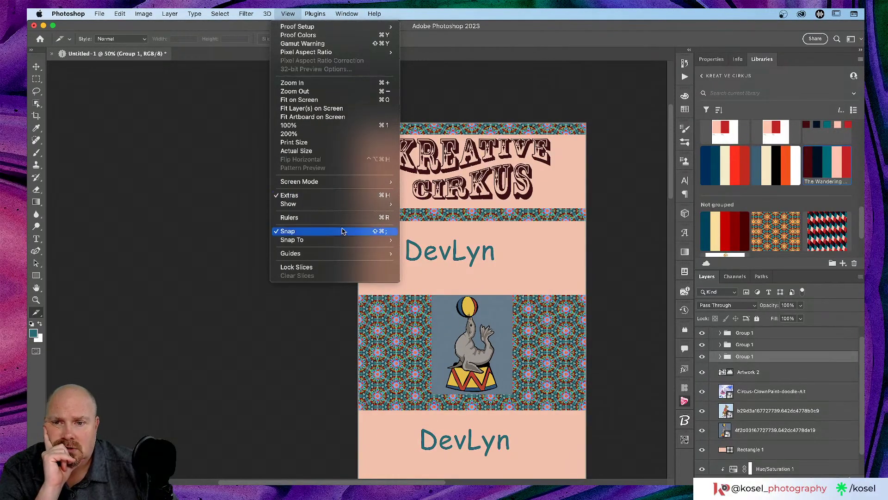
mouse_move(326, 241)
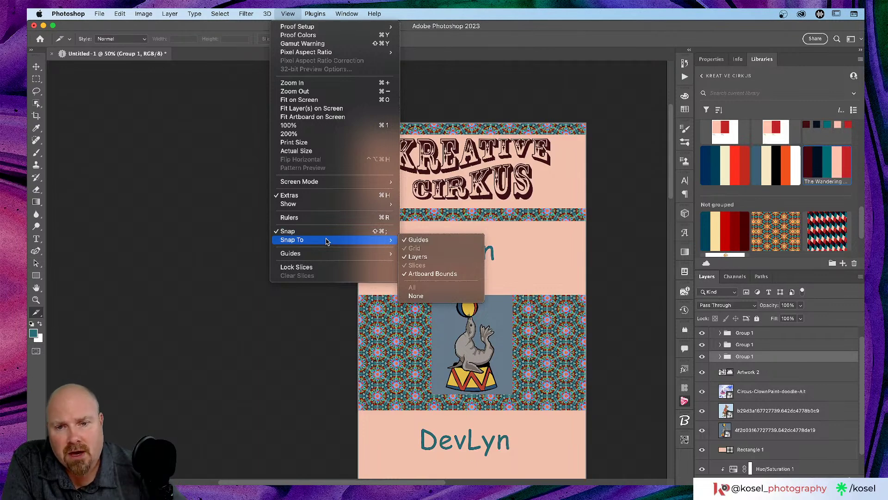
click(240, 28)
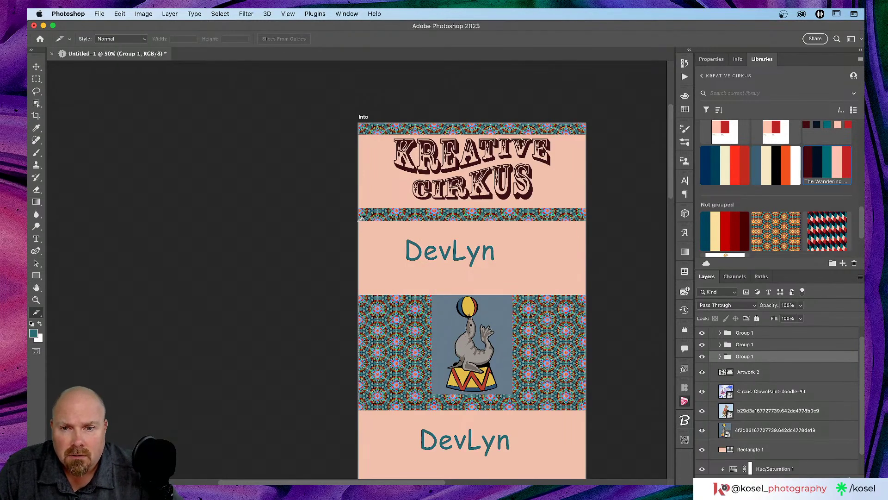
Slice the artboard across its full width where the patterned strip below the Kreative Cirkus title meets the first name band.
drag(362, 217, 592, 225)
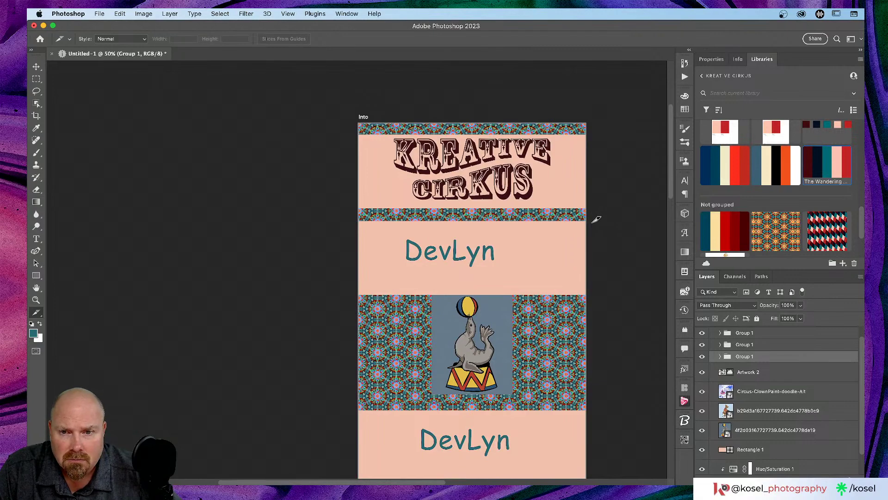
key(super+equal)
key(super+equal)
key(super+equal)
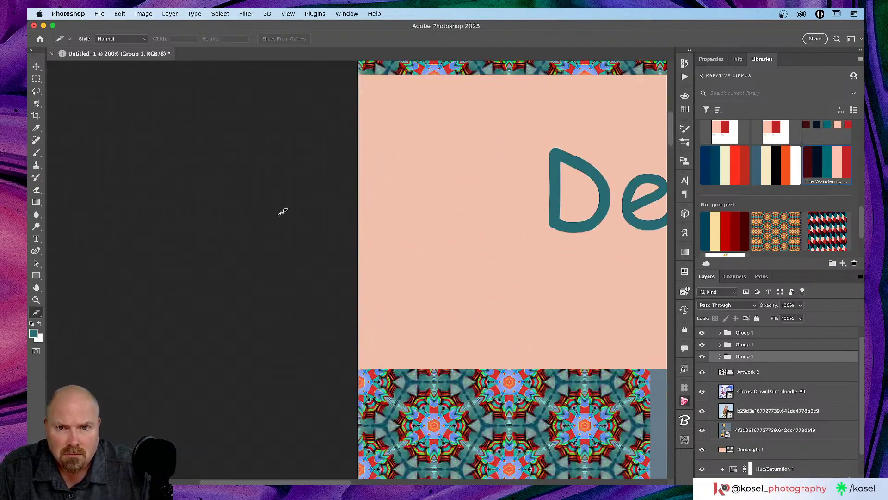
scroll(277, 209, up, 5)
scroll(270, 208, right, 2)
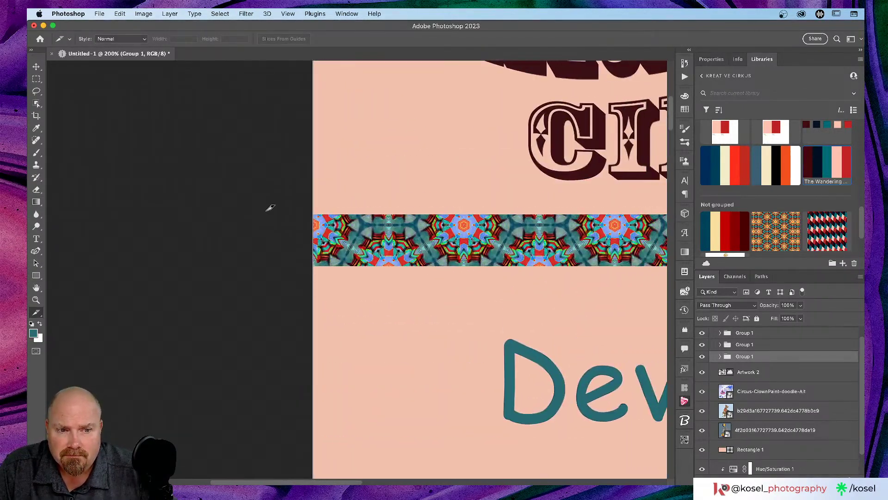
scroll(270, 208, right, 1)
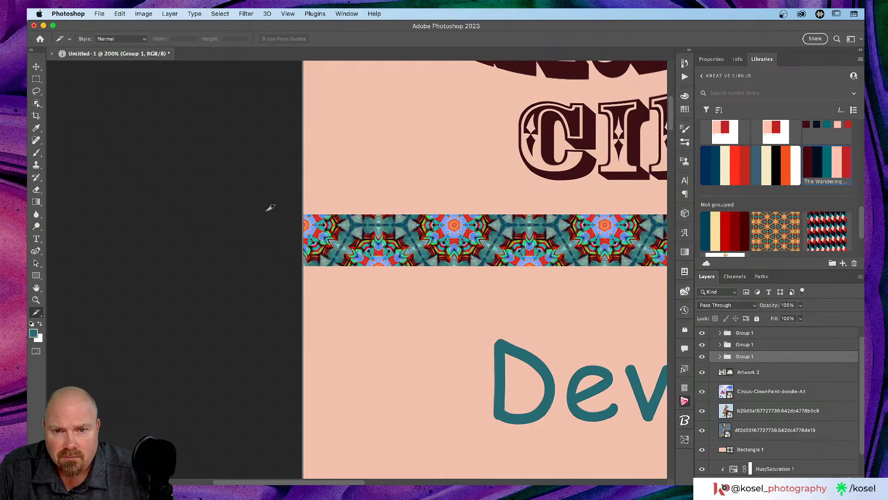
key(super+minus)
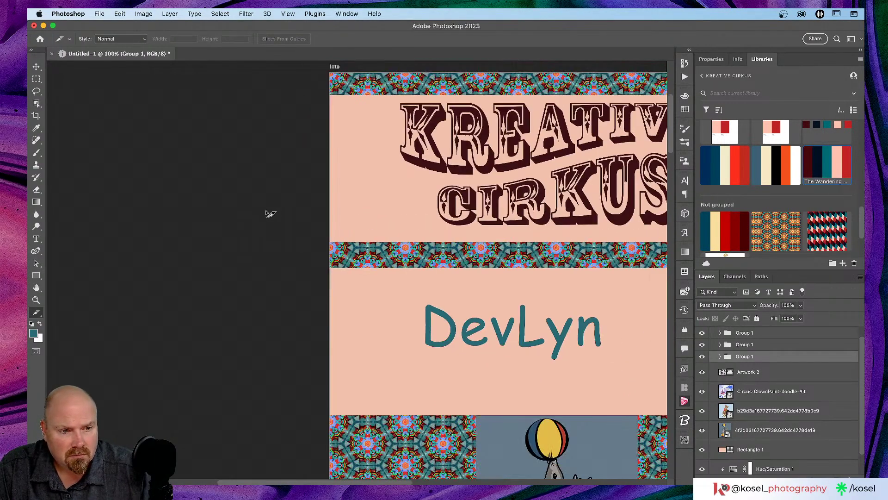
scroll(270, 208, right, 6)
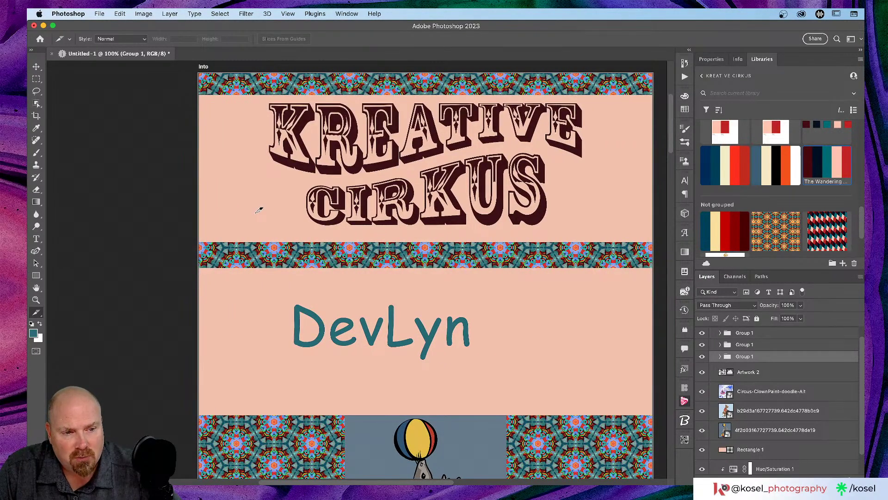
scroll(268, 217, down, 2)
scroll(269, 217, right, 3)
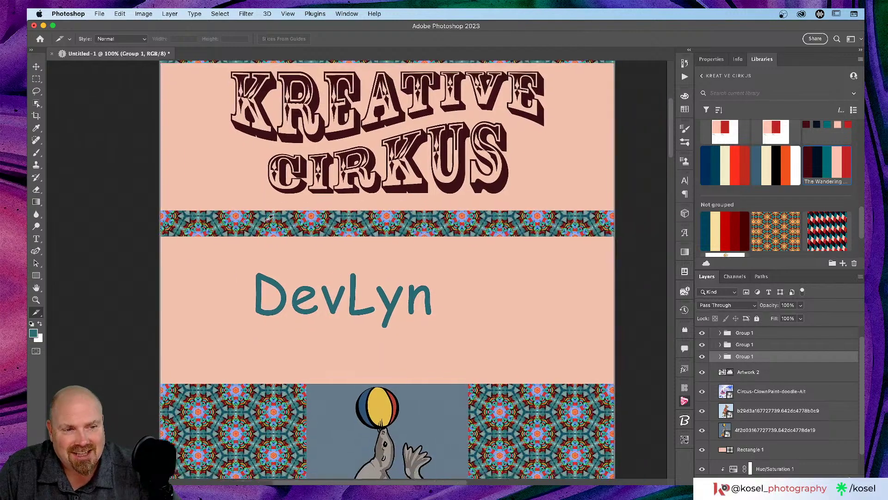
scroll(417, 230, up, 3)
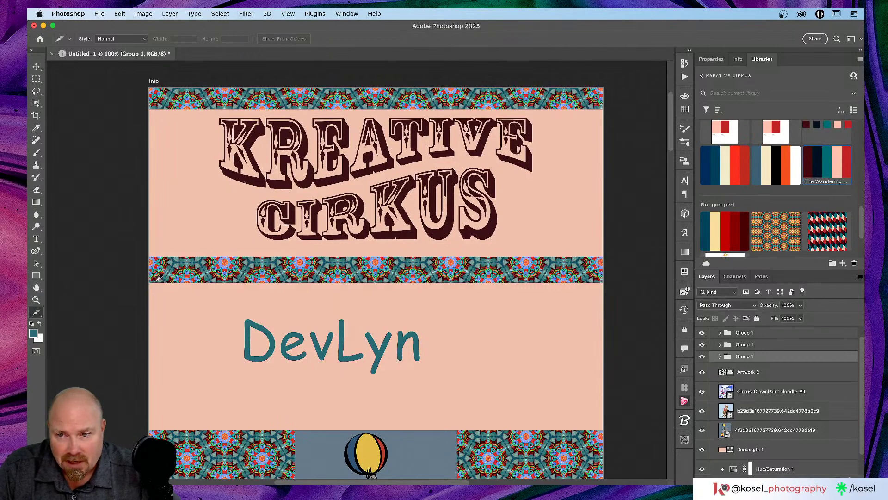
drag(152, 280, 232, 279)
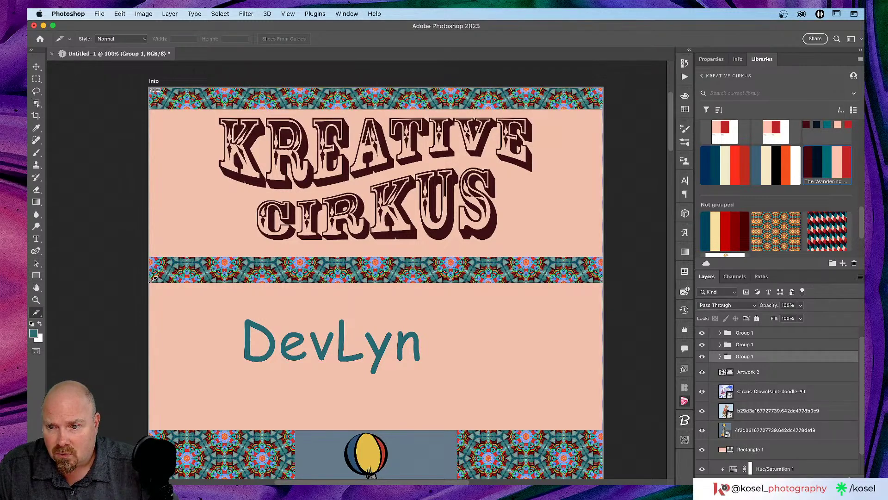
drag(152, 280, 606, 284)
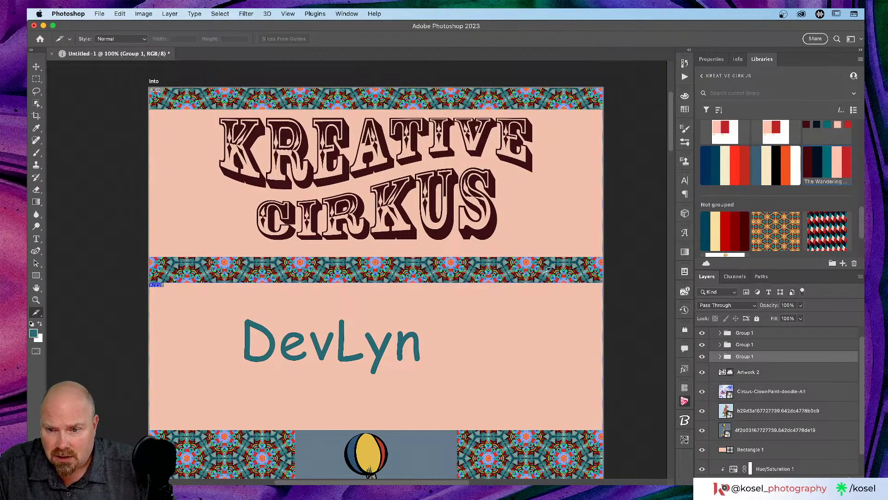
Slice the artboard across its full width at the boundary between the seal's patterned section and the second name band.
scroll(198, 278, down, 10)
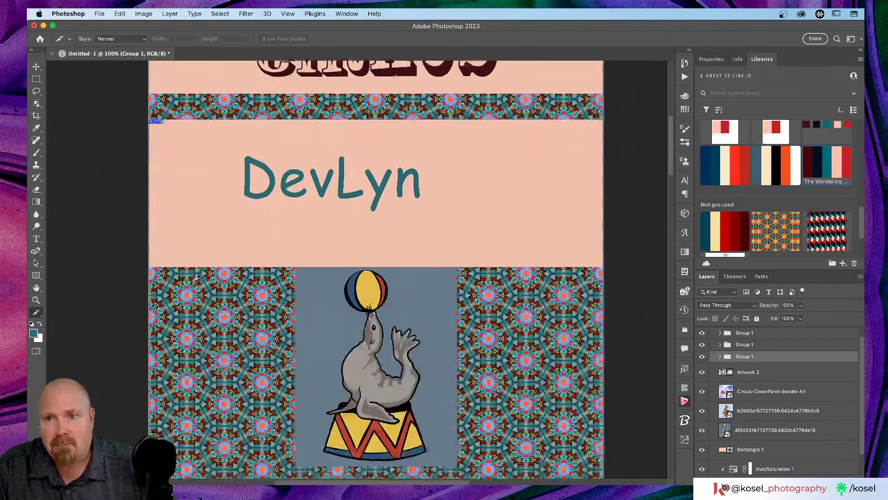
scroll(198, 278, down, 5)
scroll(198, 277, up, 8)
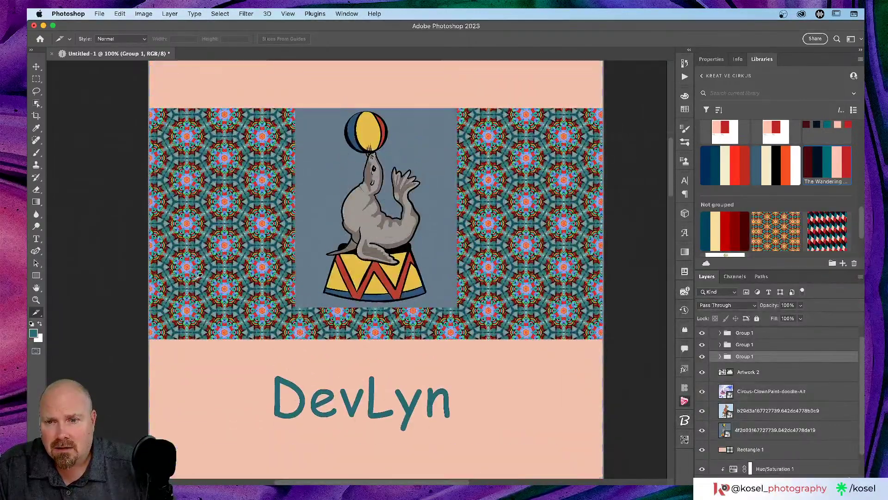
scroll(198, 276, down, 5)
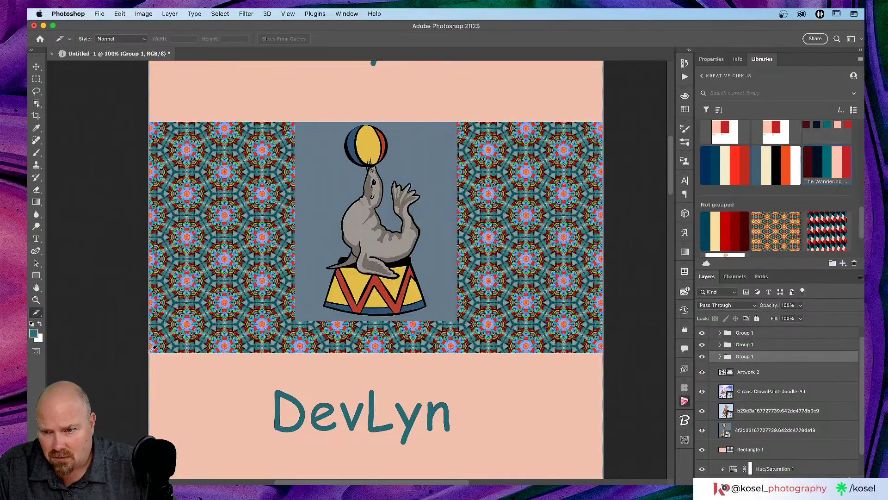
drag(155, 349, 630, 347)
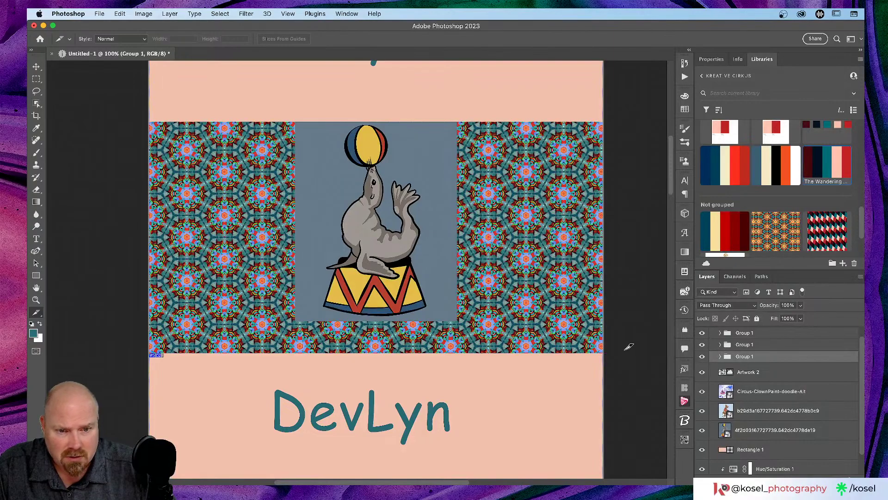
Slice the artboard across its full width at the boundary between the bicycling bear's patterned section and the third name band.
scroll(632, 345, up, 6)
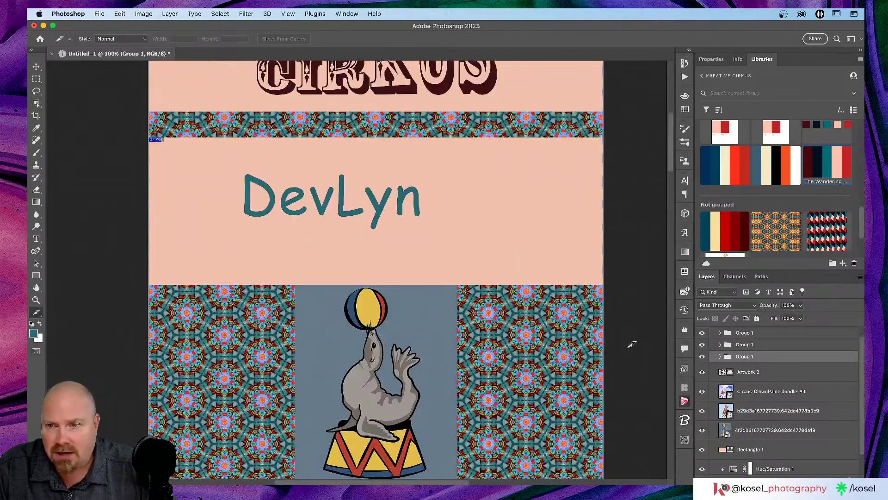
scroll(632, 344, up, 10)
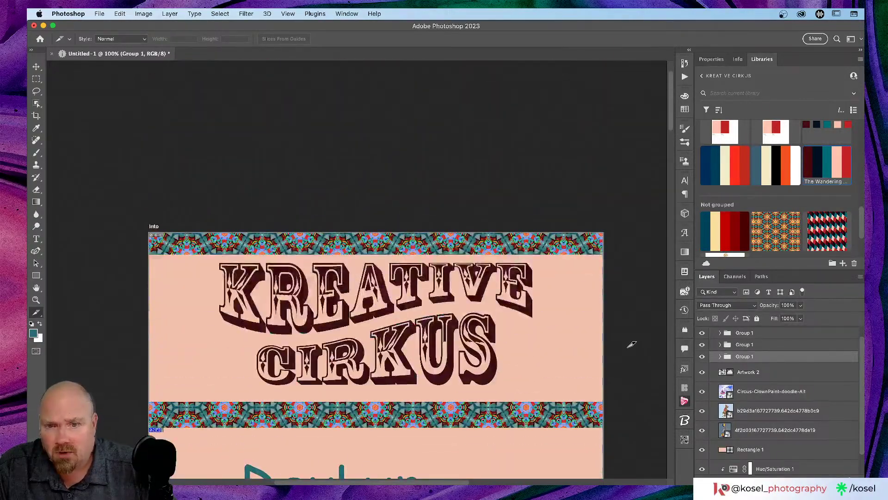
scroll(632, 344, down, 20)
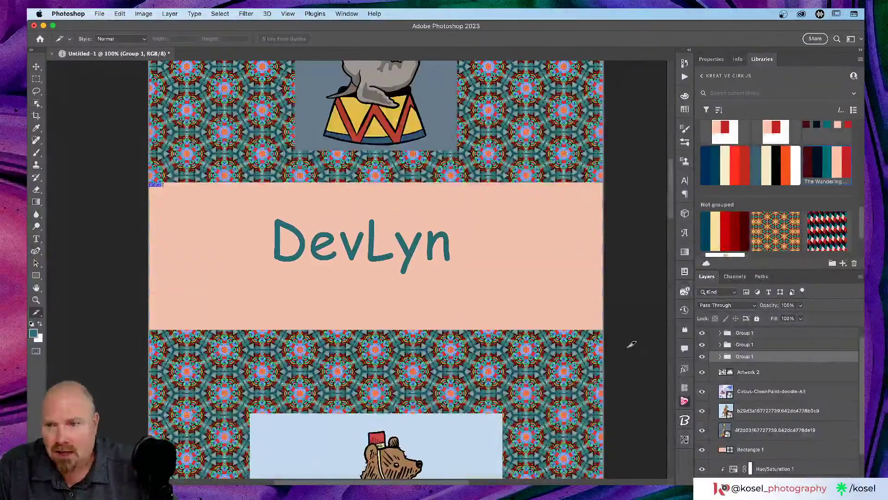
scroll(632, 344, down, 15)
scroll(632, 345, up, 12)
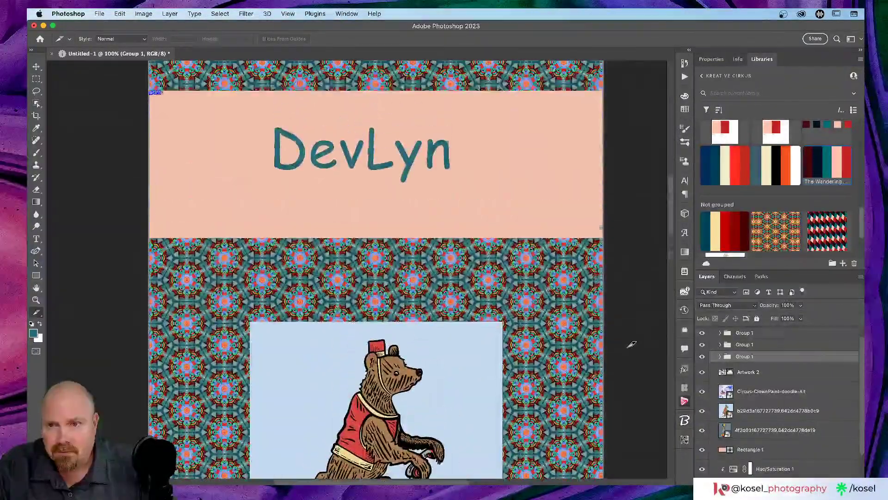
scroll(632, 344, down, 15)
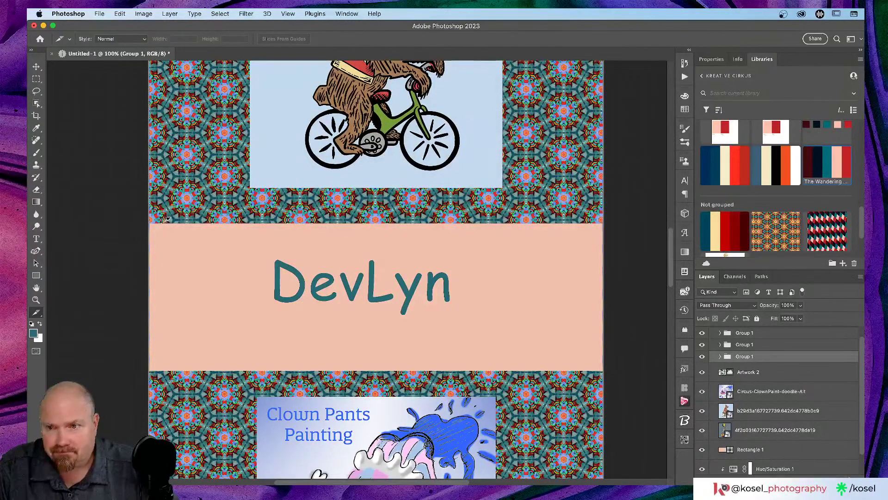
drag(150, 223, 613, 219)
scroll(631, 212, down, 10)
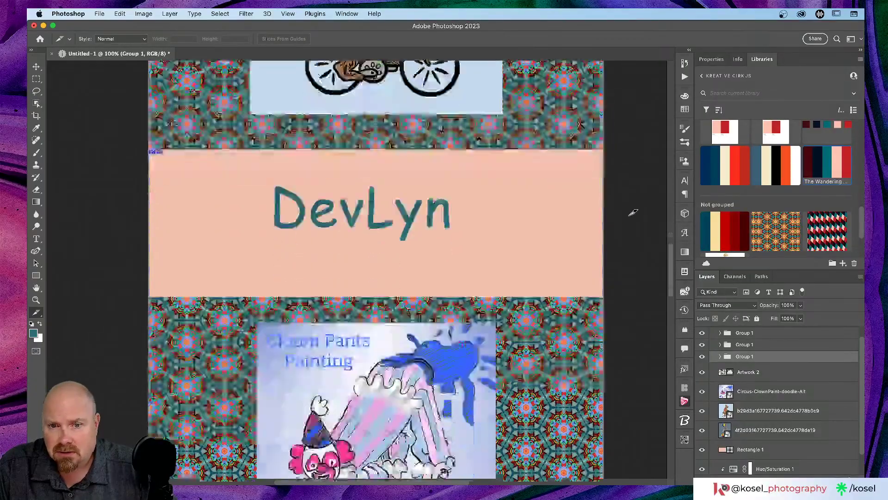
scroll(632, 213, up, 10)
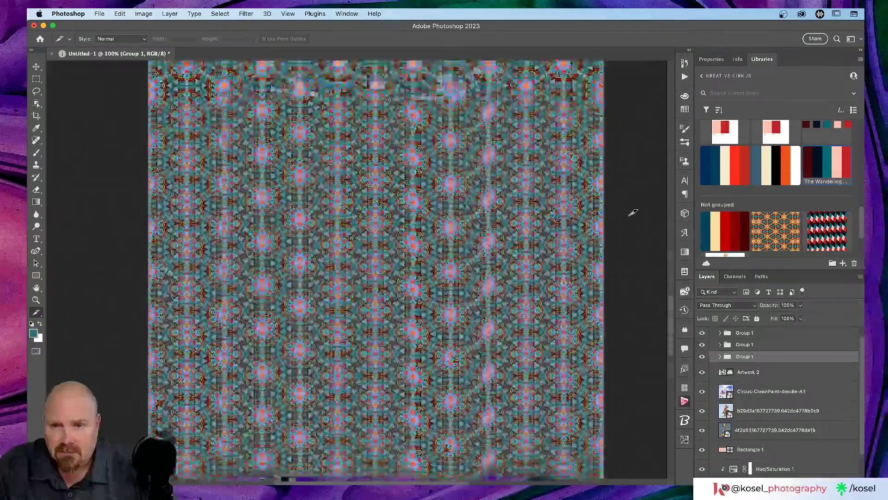
scroll(632, 212, up, 10)
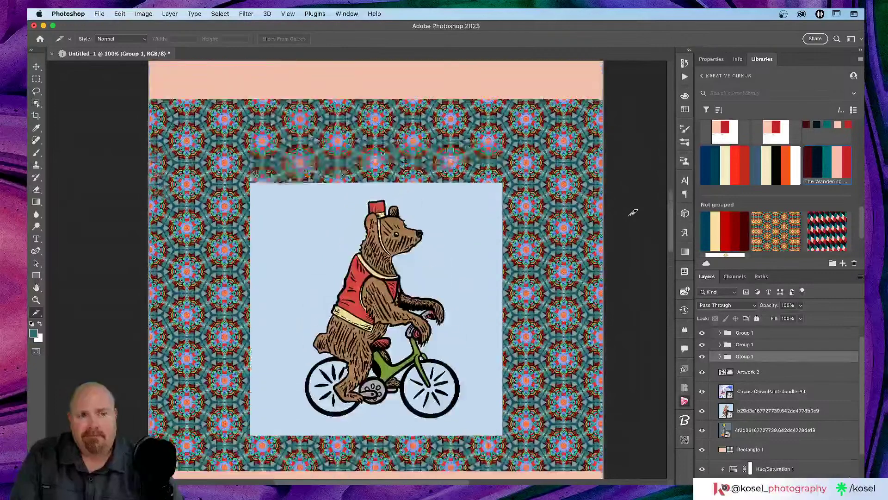
Export the artboard with Artboards to Files as JPEG to the Desktop, keeping the Untitled-1 prefix, overlapping areas and background included.
click(68, 14)
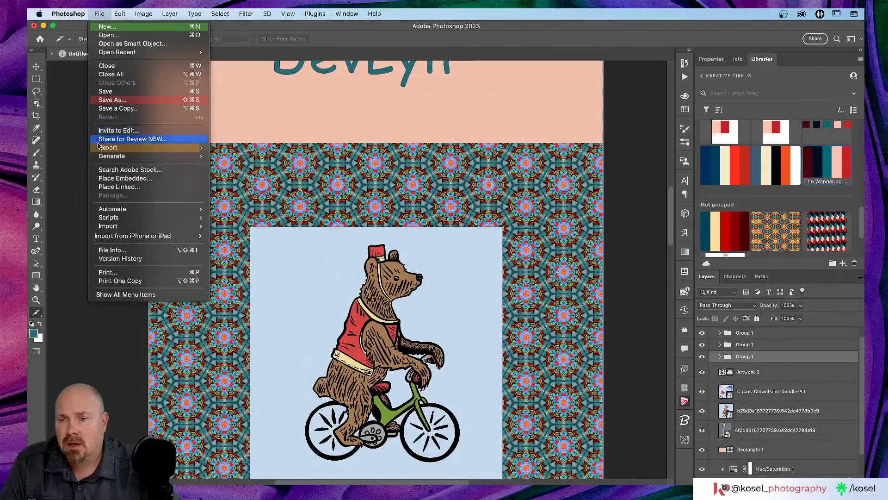
mouse_move(102, 151)
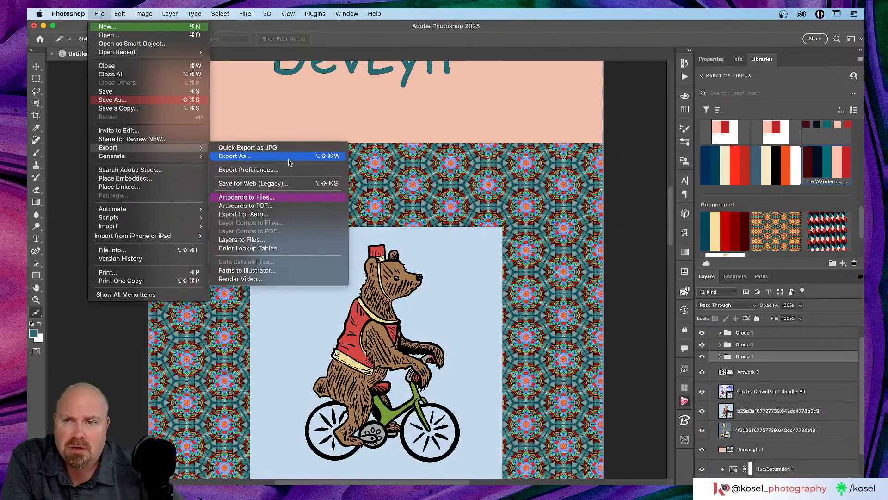
click(252, 199)
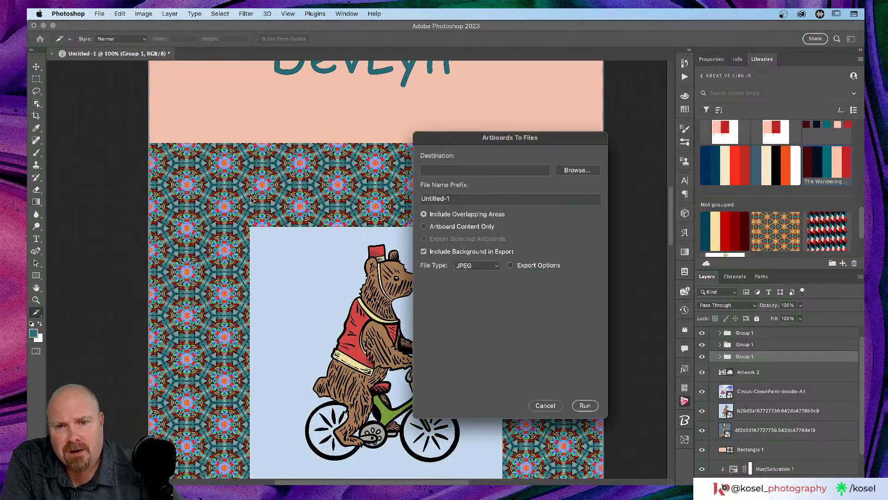
click(578, 170)
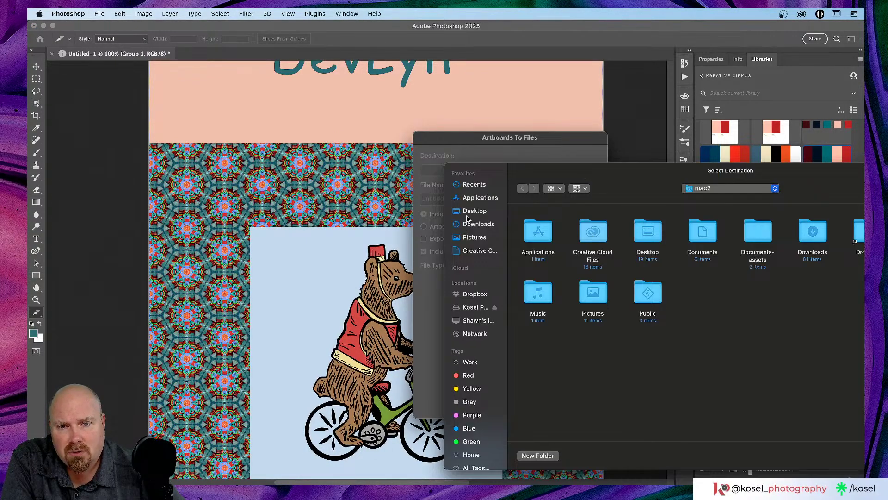
click(472, 212)
key(Return)
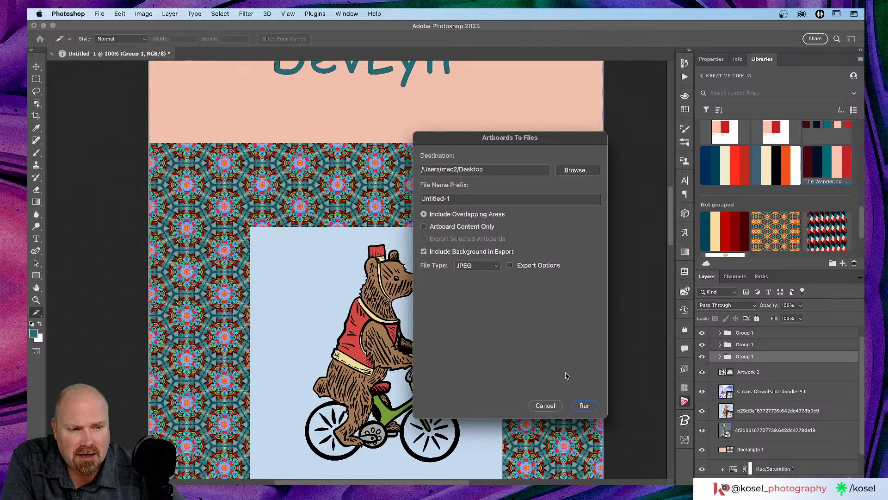
click(585, 406)
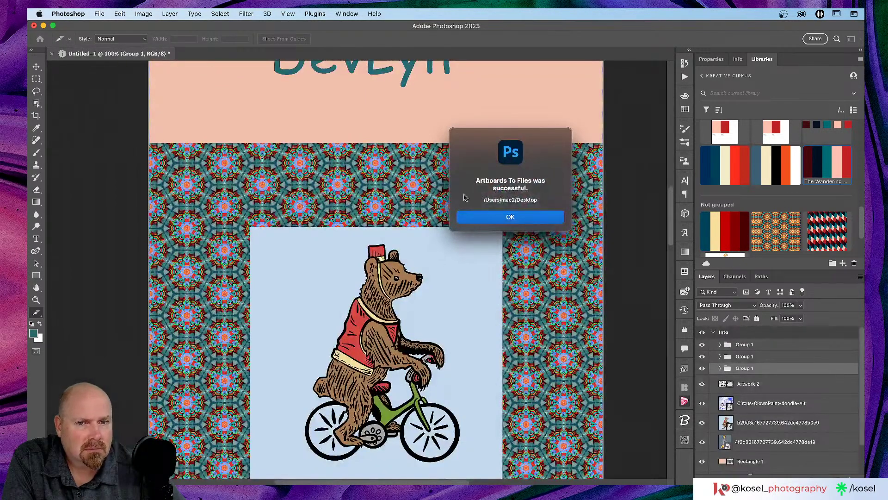
click(496, 217)
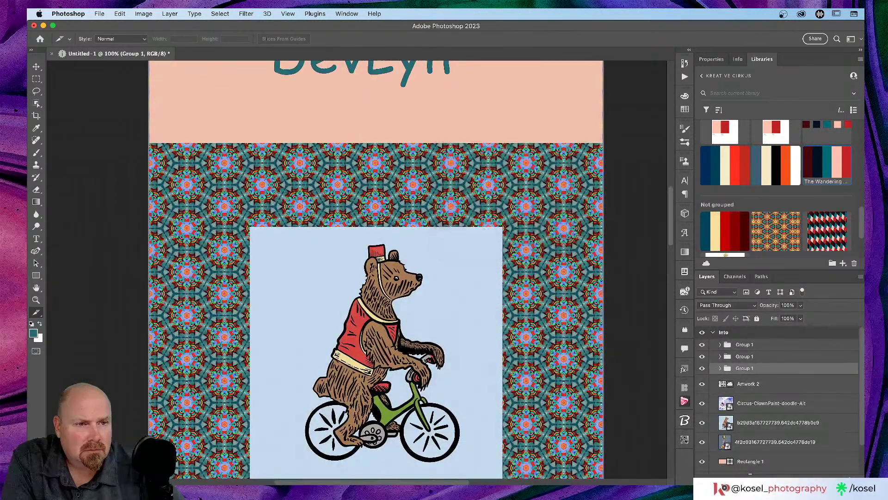
Switch to Finder to check the exported artboard files on the Desktop.
key(super+Tab)
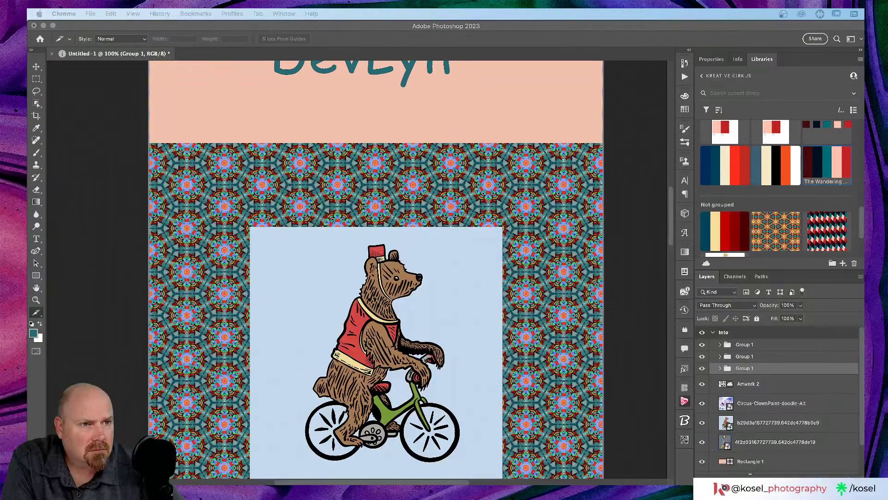
key(super+Tab)
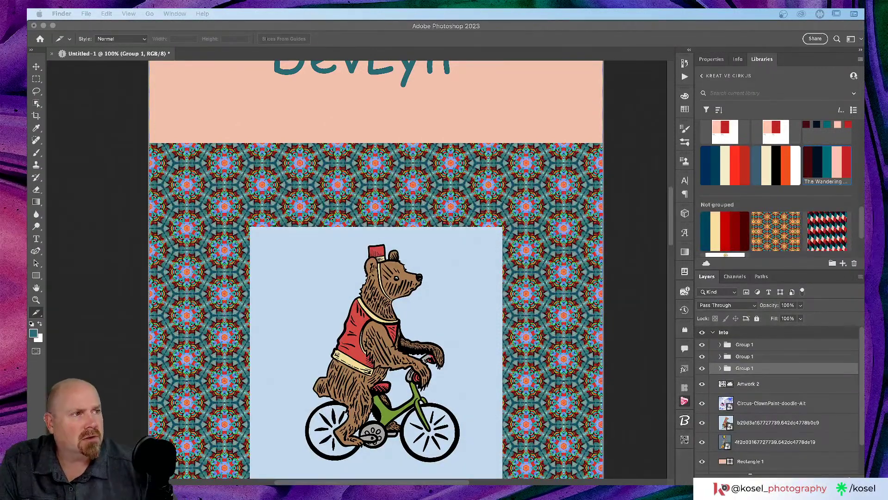
key(super+Tab)
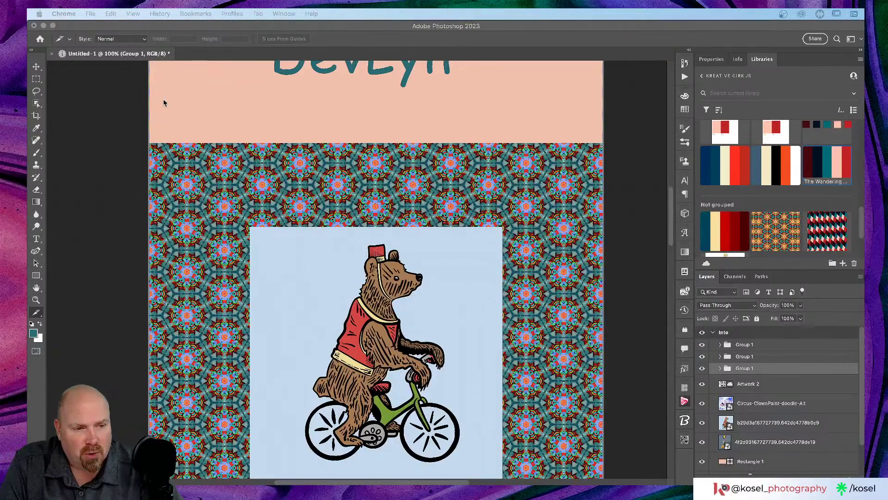
Switch back to Photoshop and open the sliced document in Save for Web (Legacy).
click(79, 26)
click(95, 14)
mouse_move(190, 147)
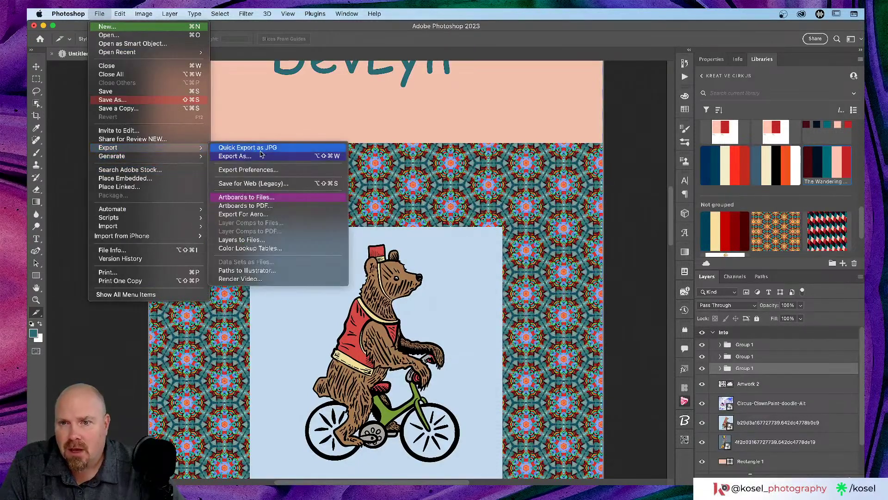
click(246, 184)
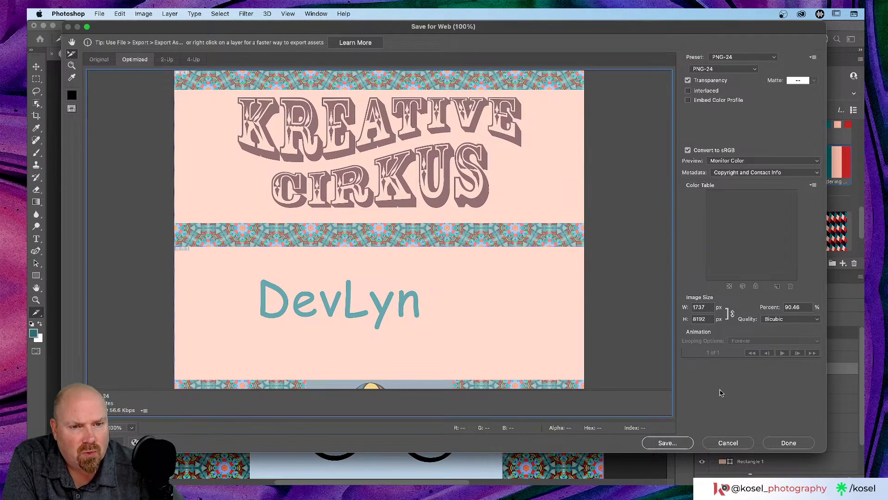
scroll(608, 339, down, 10)
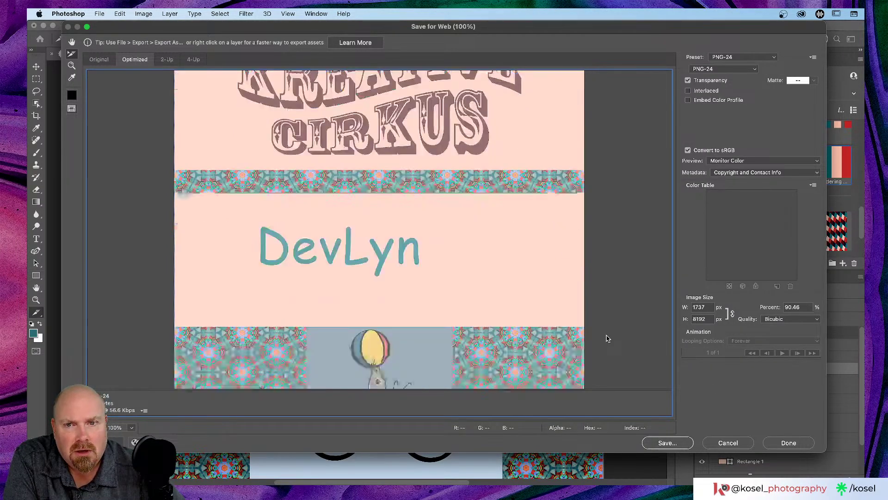
scroll(607, 338, up, 10)
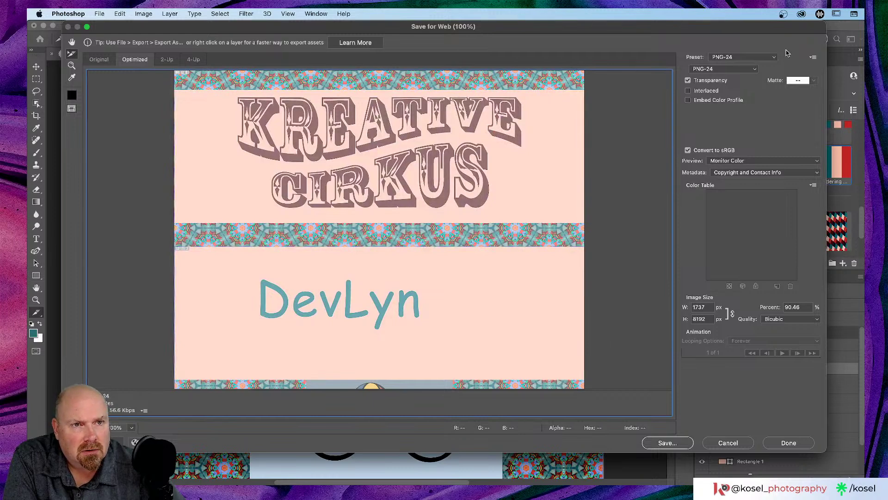
Apply the JPEG High preset to the slice's export settings and raise the quality to 100.
click(773, 58)
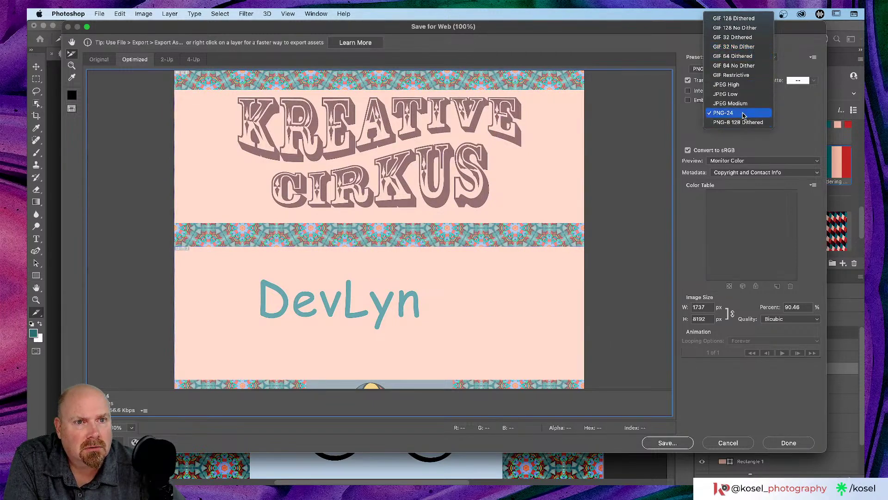
click(741, 87)
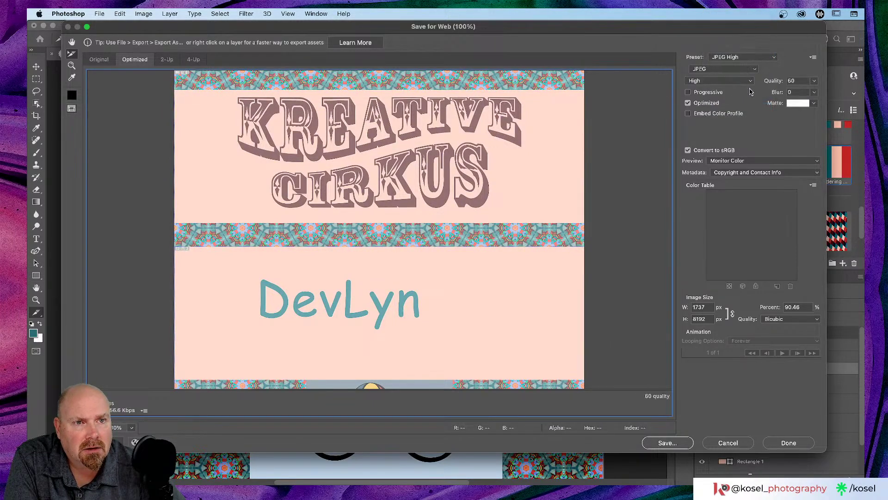
click(815, 82)
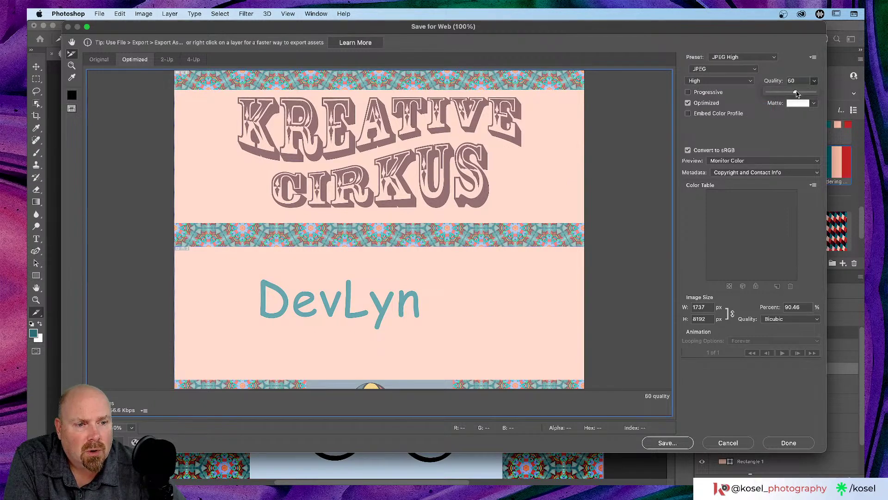
drag(796, 92, 814, 92)
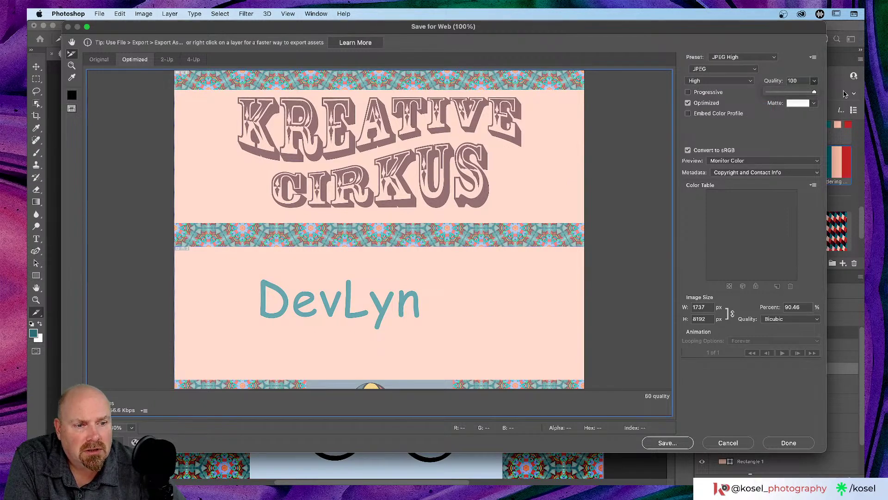
click(797, 129)
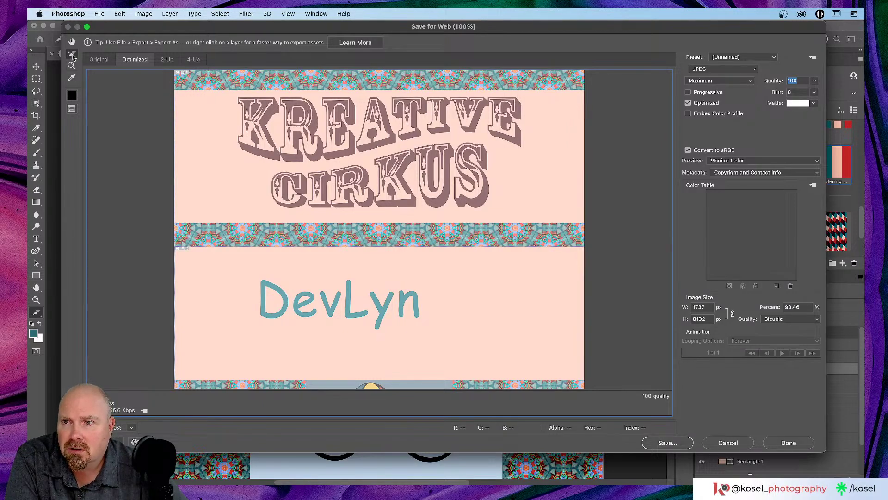
Compare the Original, 2-Up and Optimized views, and check the full sliced page in the browser preview before closing it.
click(99, 60)
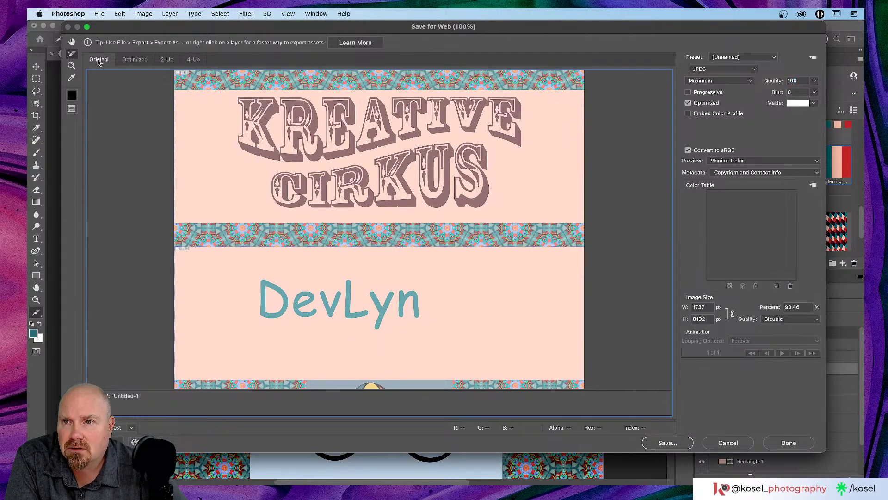
click(167, 60)
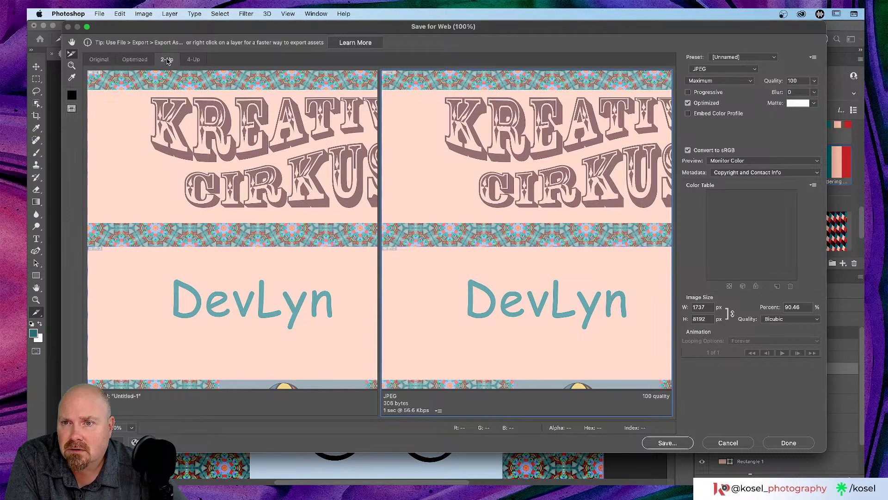
click(140, 61)
click(108, 60)
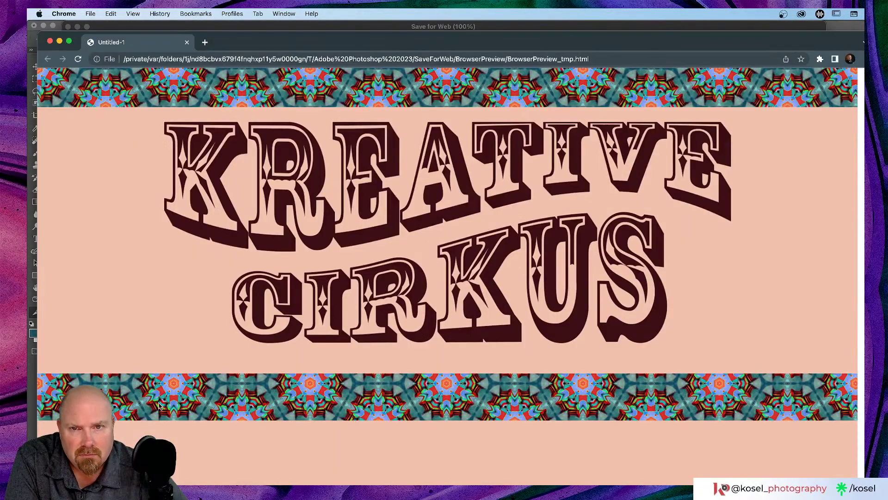
scroll(390, 298, down, 1)
scroll(388, 298, down, 20)
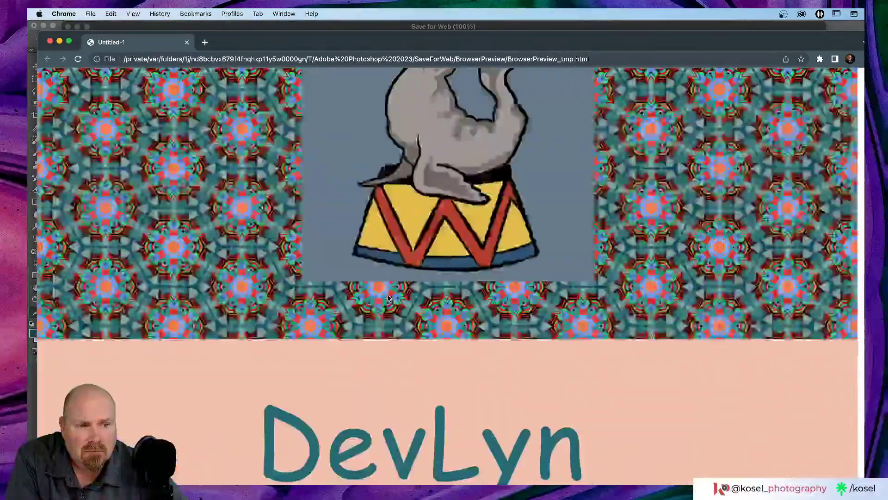
scroll(388, 299, down, 2)
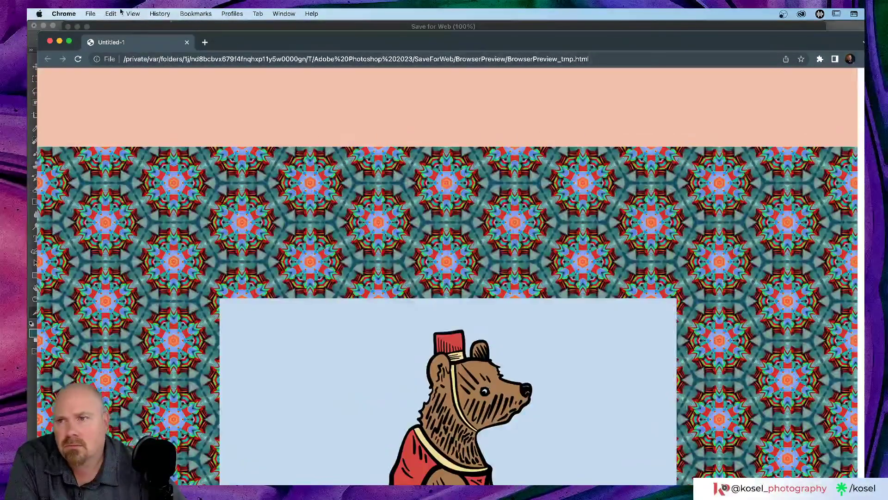
click(50, 42)
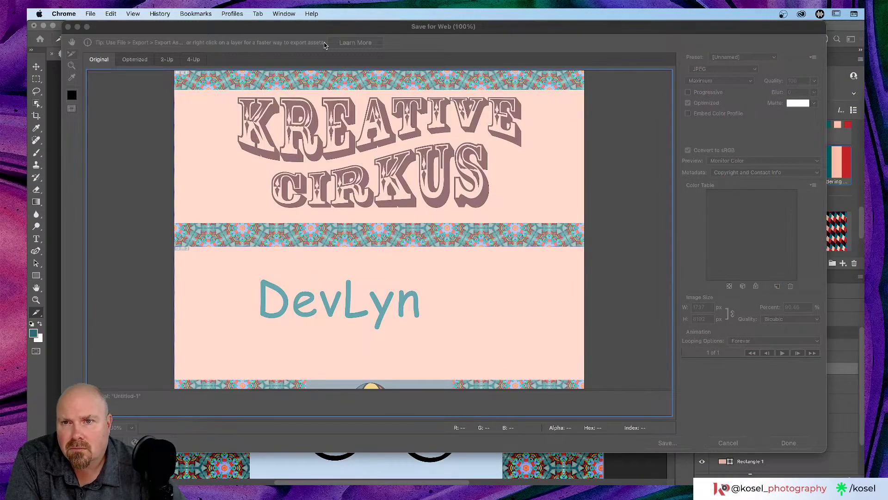
Examine the slices and their export format in the Save for Web preview, from the Kreative Cirkus header down to the patterned end.
click(366, 185)
click(366, 186)
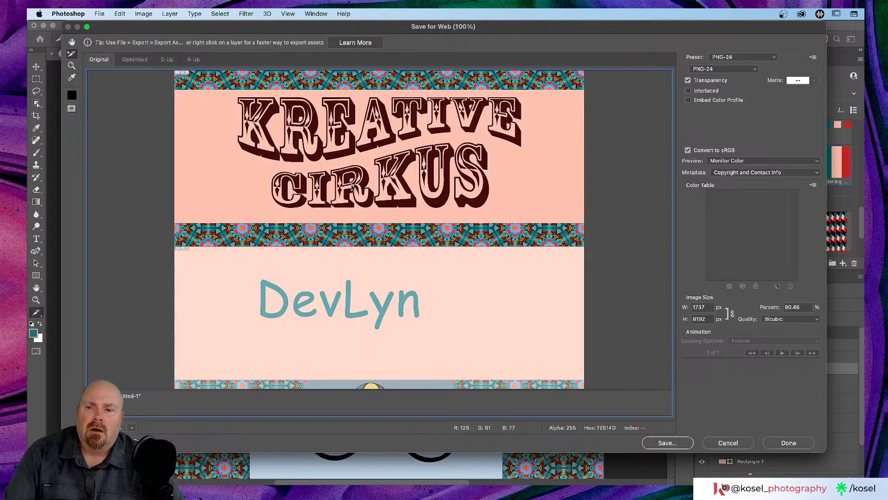
scroll(352, 187, down, 10)
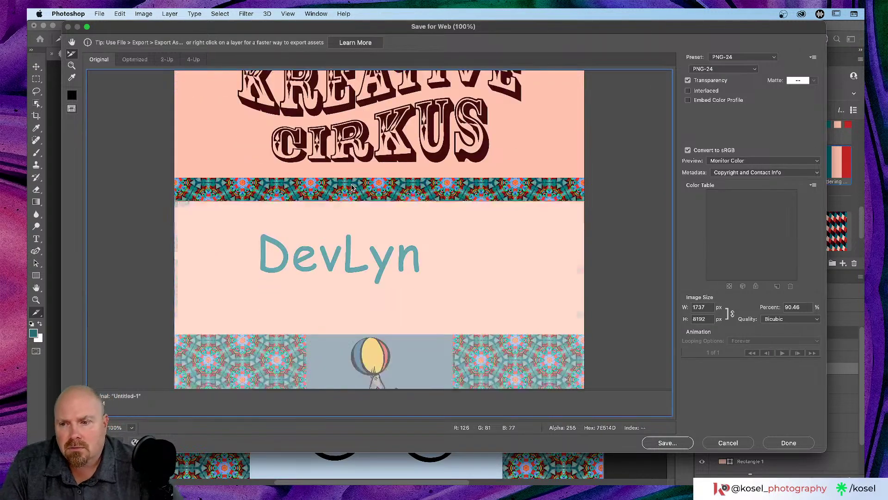
scroll(352, 188, up, 10)
scroll(353, 187, down, 8)
scroll(352, 231, up, 8)
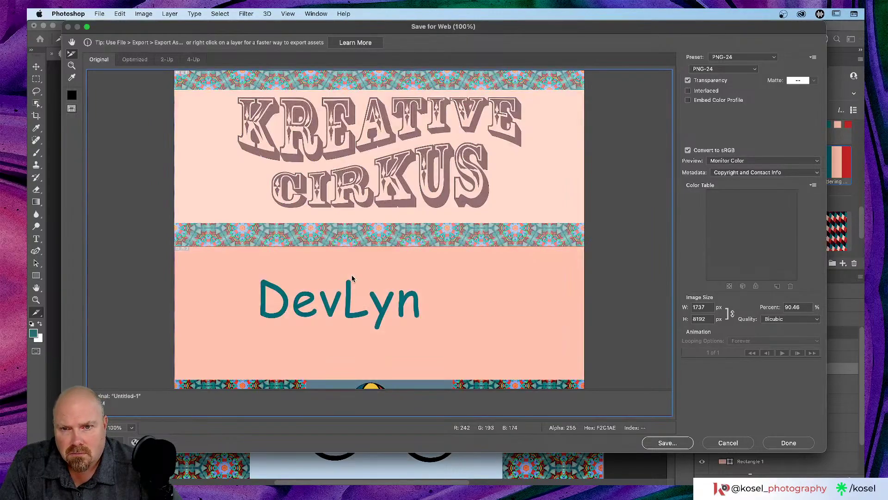
scroll(377, 150, down, 5)
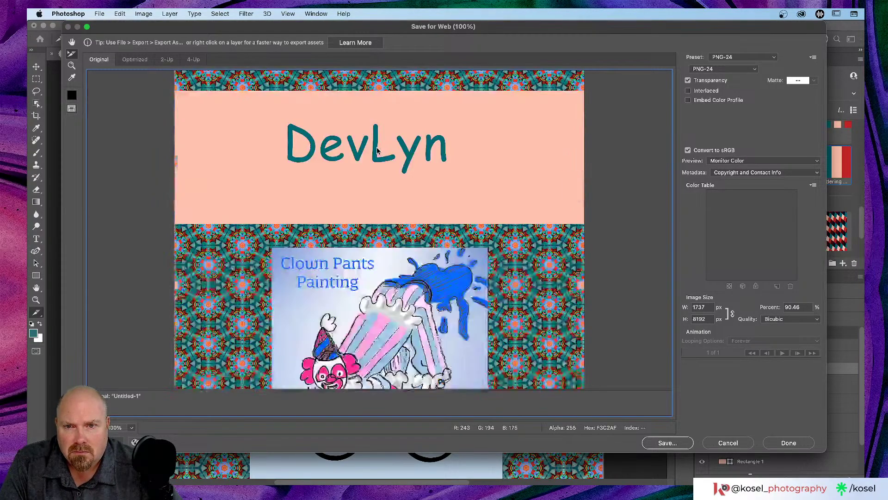
scroll(377, 150, down, 10)
scroll(377, 150, up, 15)
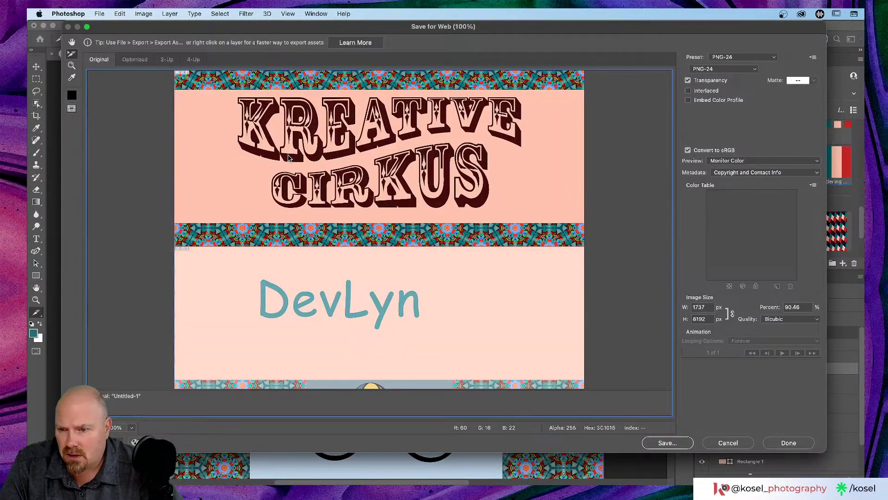
scroll(288, 158, down, 3)
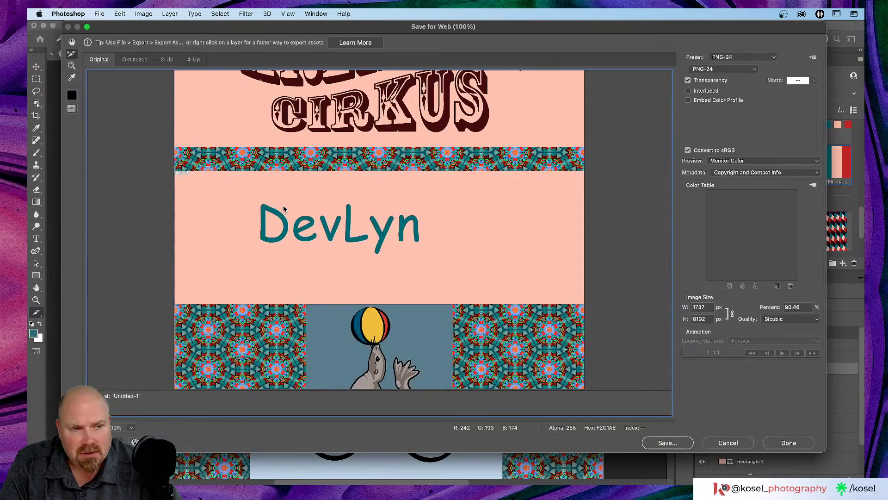
scroll(284, 208, down, 10)
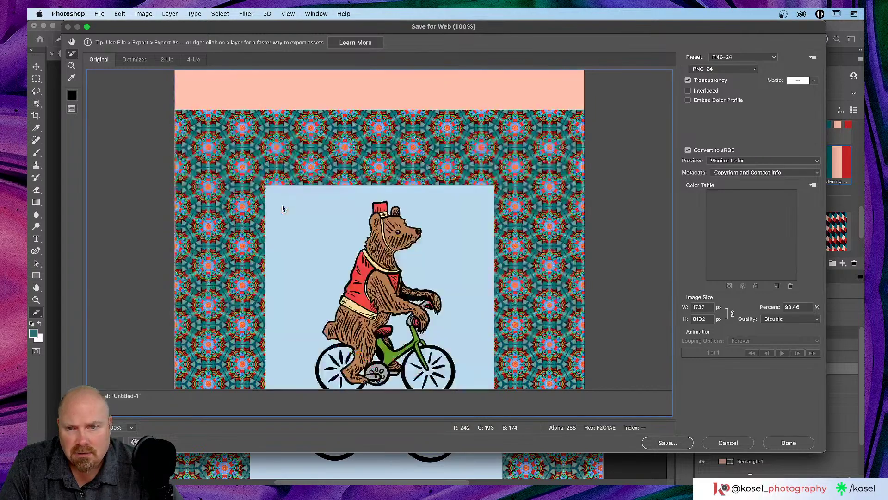
scroll(283, 208, down, 3)
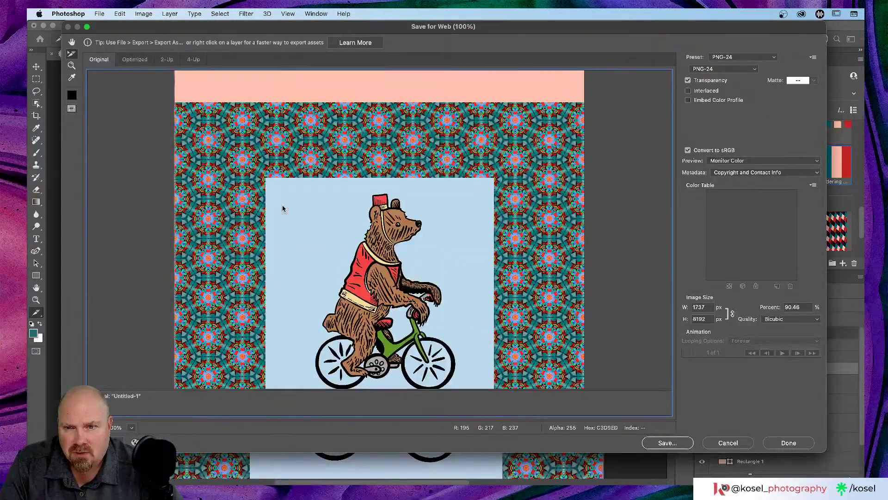
scroll(283, 208, up, 6)
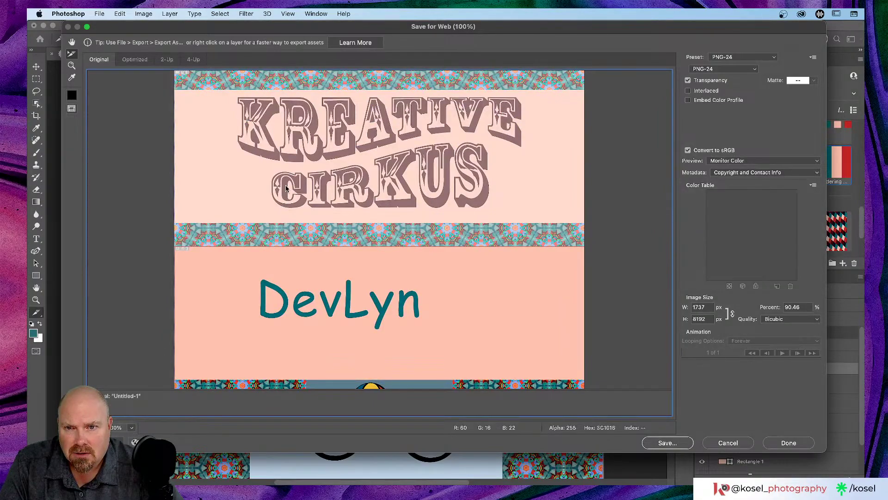
scroll(283, 199, down, 10)
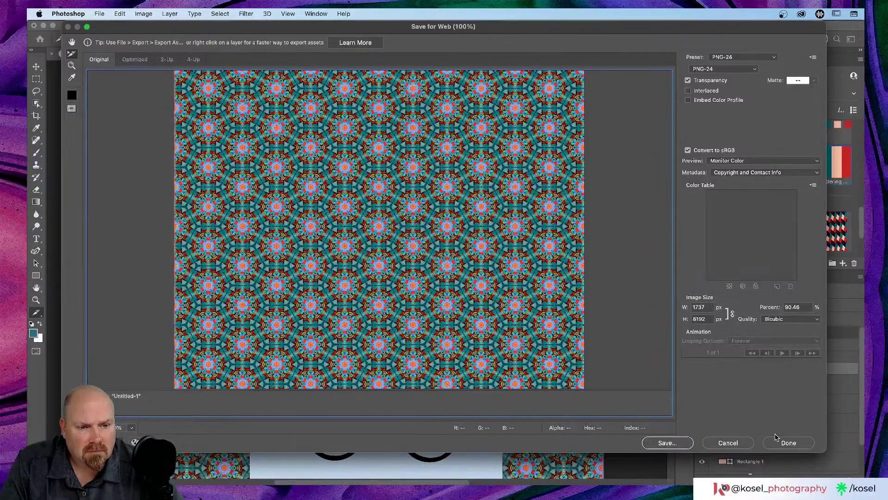
Save the slices from Save for Web and open the exported images folder in Finder.
click(679, 443)
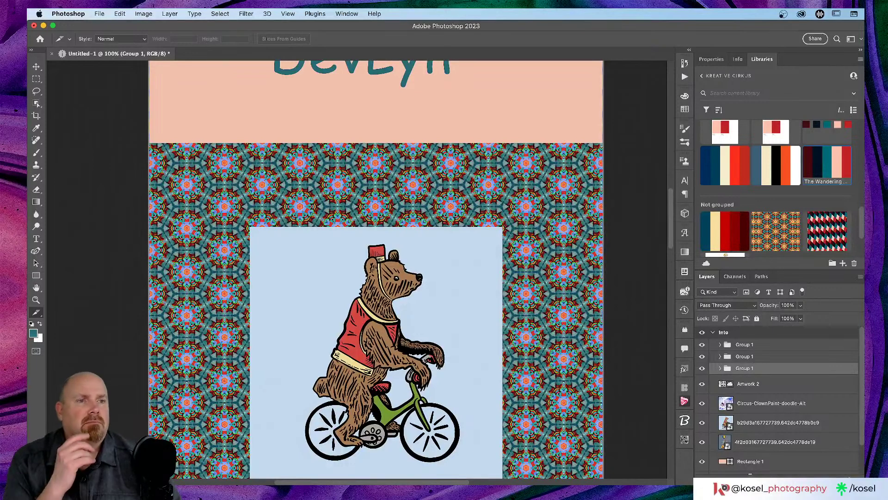
drag(864, 112, 462, 111)
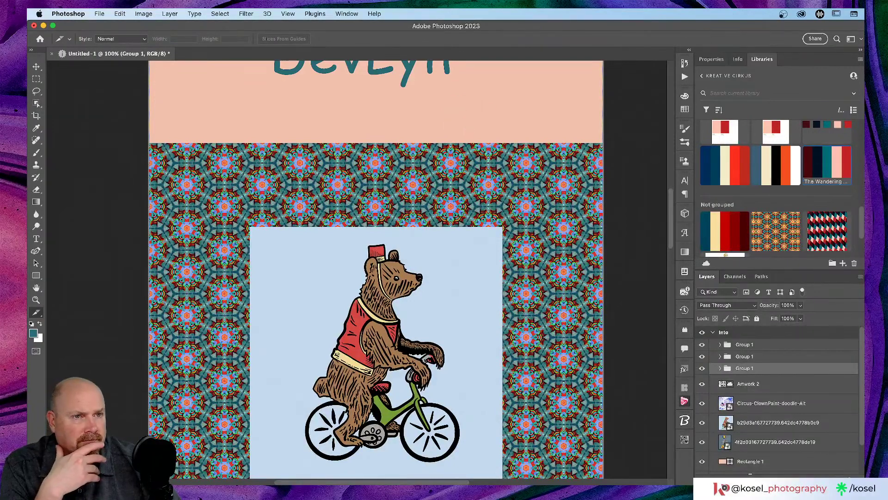
double_click(862, 114)
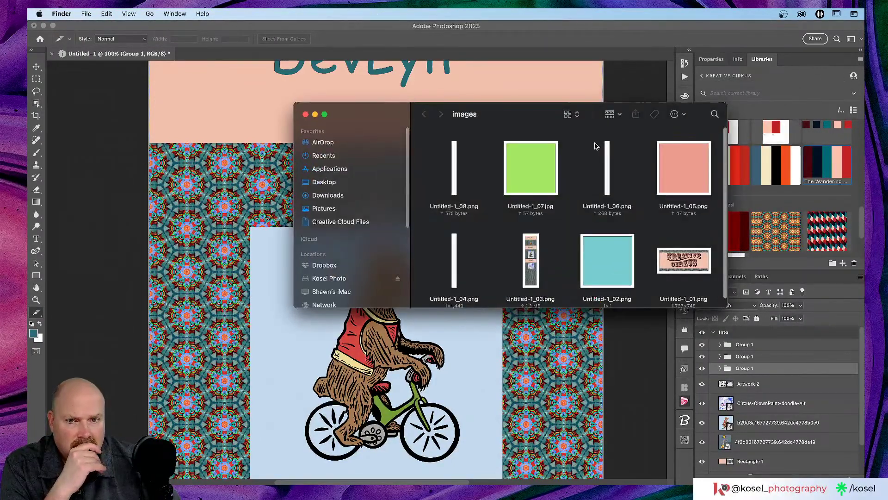
Preview the exported slice files from Untitled-1_08.png through to the header slice Untitled-1_01.png.
click(452, 163)
key(space)
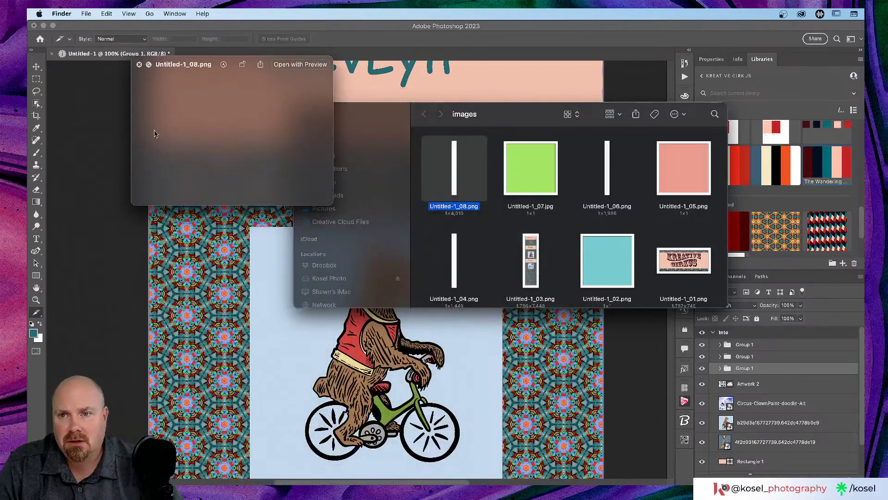
key(Right)
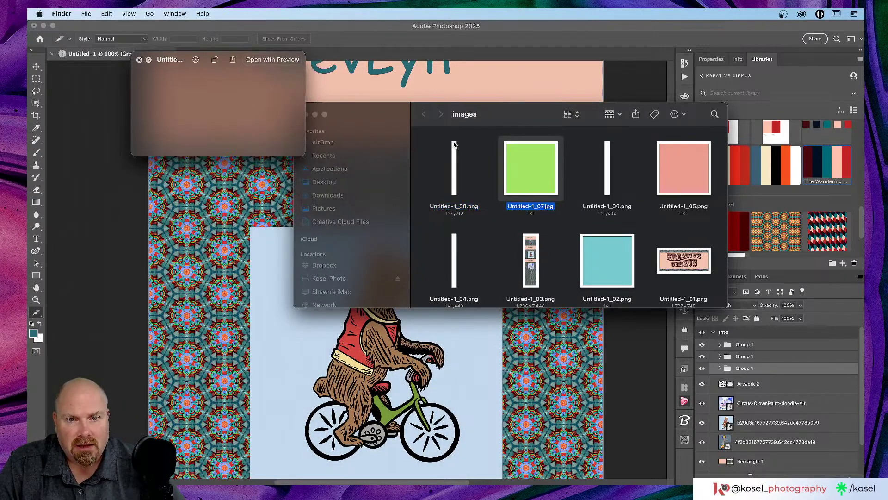
key(Right)
key(Right)
key(Down)
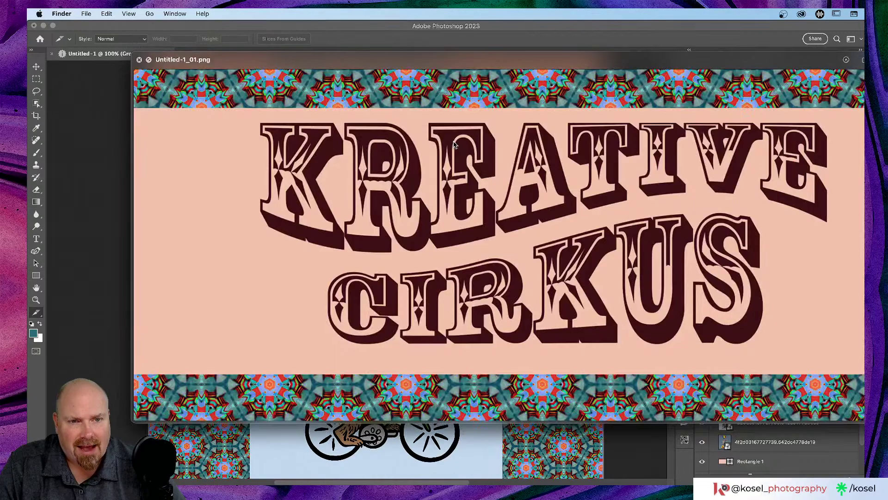
key(space)
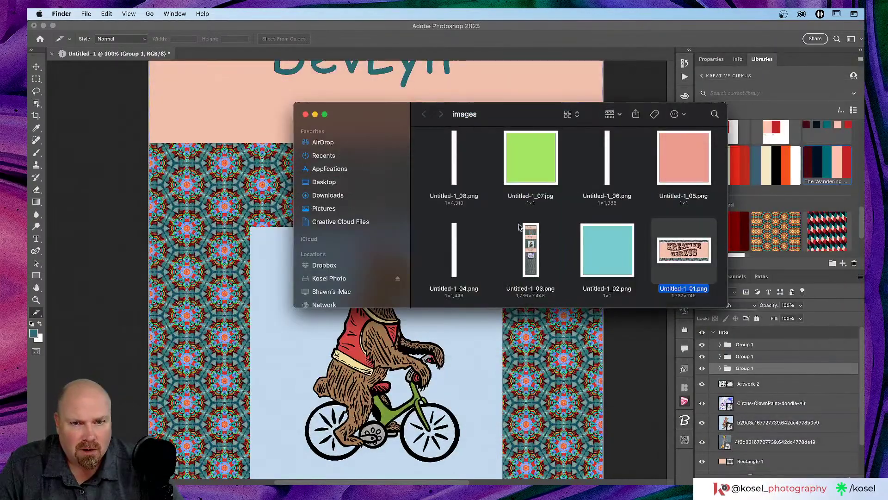
Preview the tall exported slice Untitled-1_03.png, and close the images folder.
click(532, 239)
key(space)
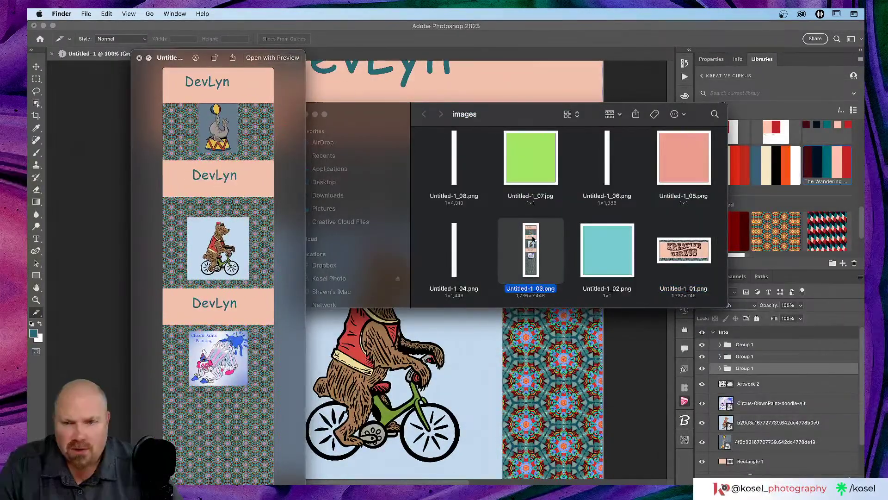
key(space)
scroll(534, 234, up, 1)
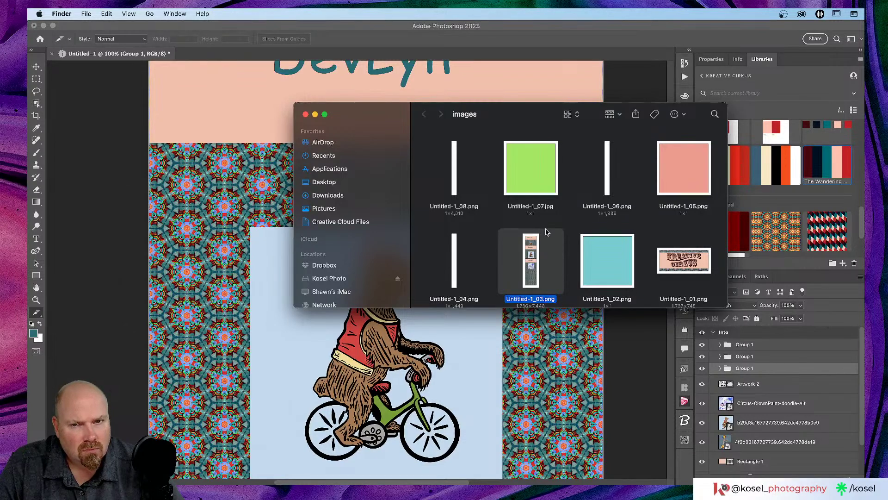
click(305, 114)
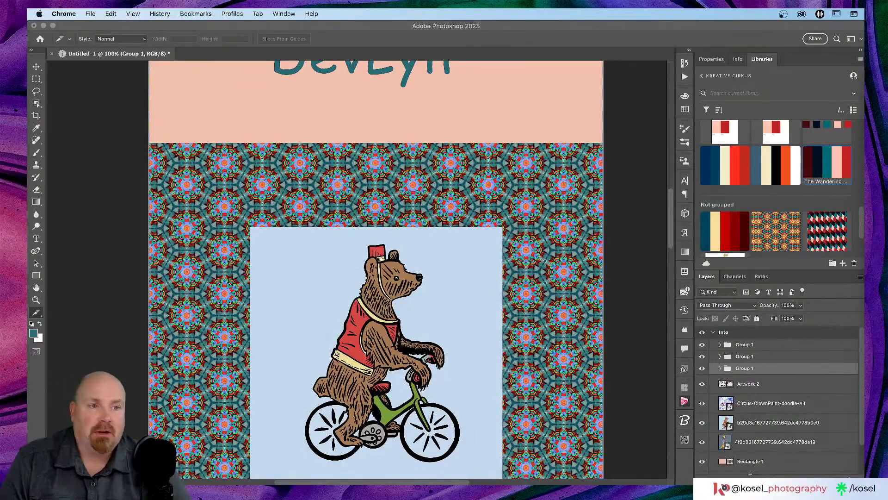
scroll(112, 109, up, 3)
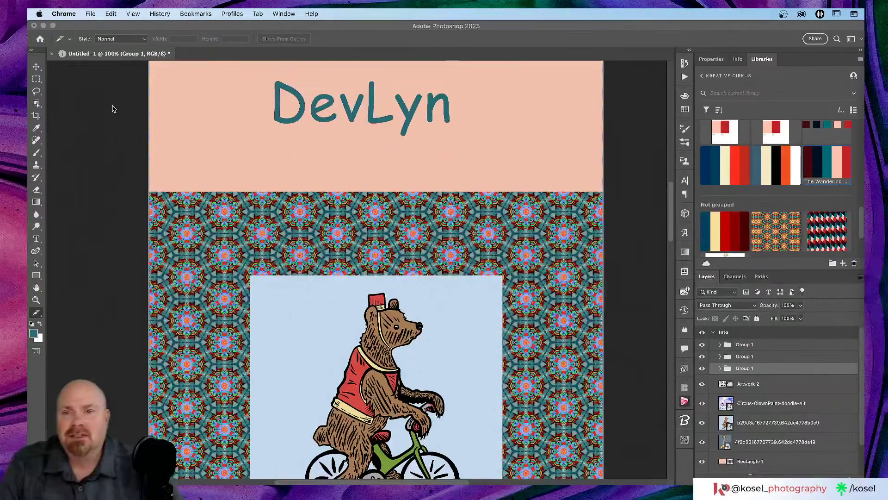
scroll(112, 109, down, 7)
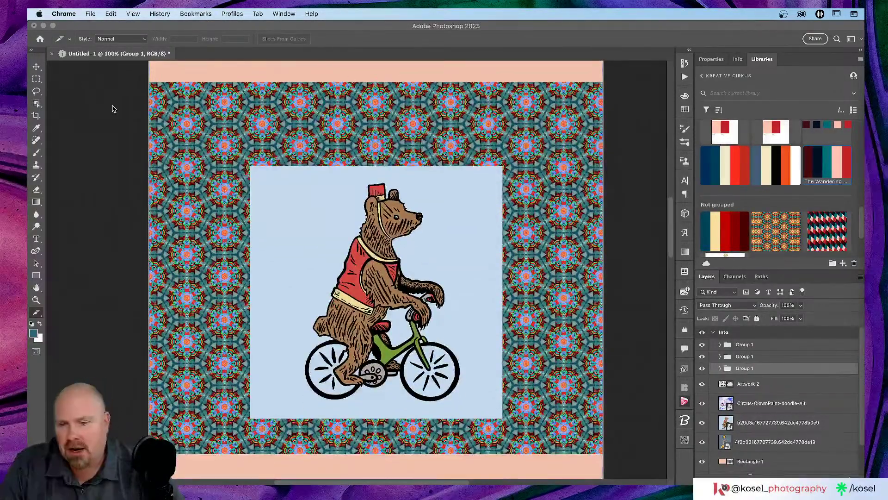
scroll(112, 109, up, 20)
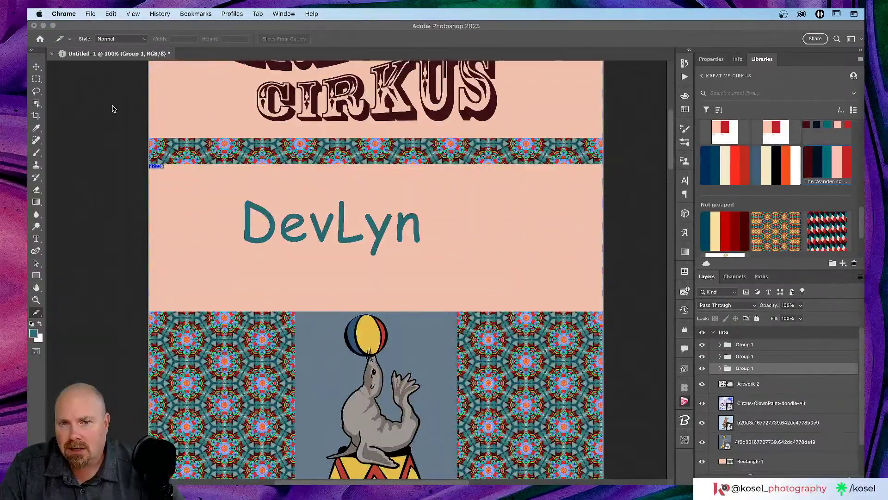
scroll(112, 109, up, 10)
scroll(112, 109, down, 3)
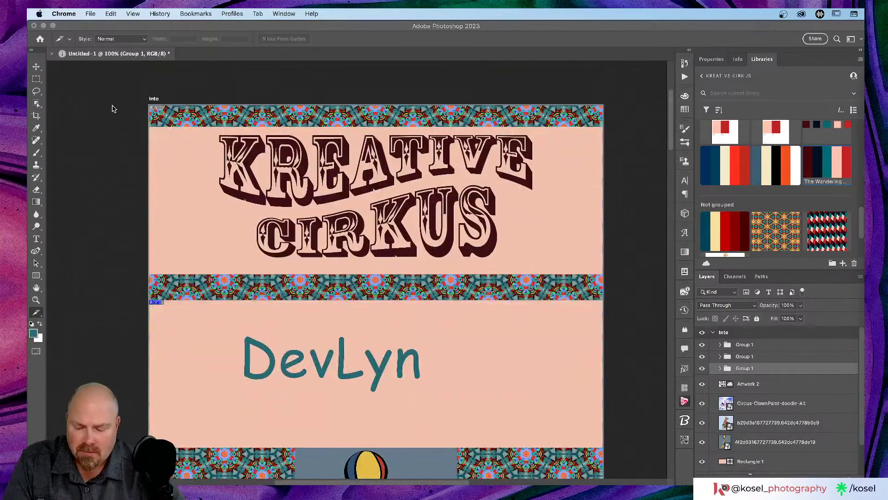
Revert the document history to the Nudge state before the three new slices, and switch to the Move tool.
click(684, 63)
click(684, 63)
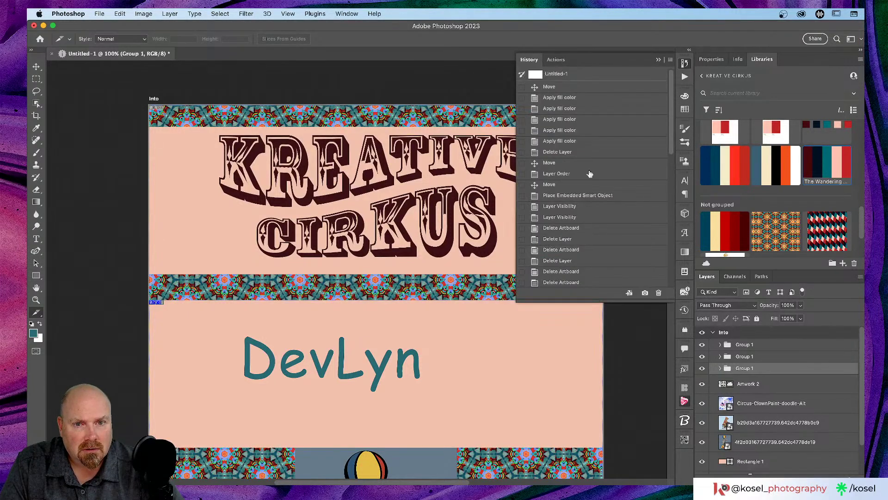
scroll(624, 258, down, 4)
scroll(624, 258, down, 8)
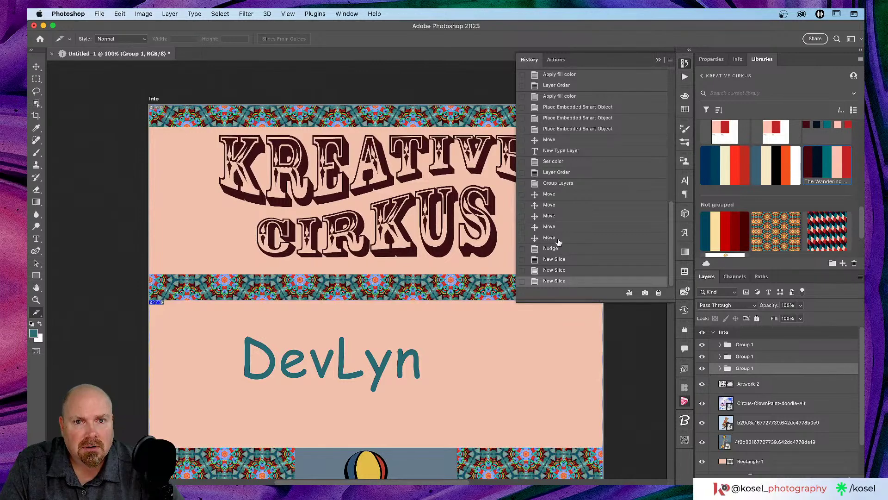
click(554, 250)
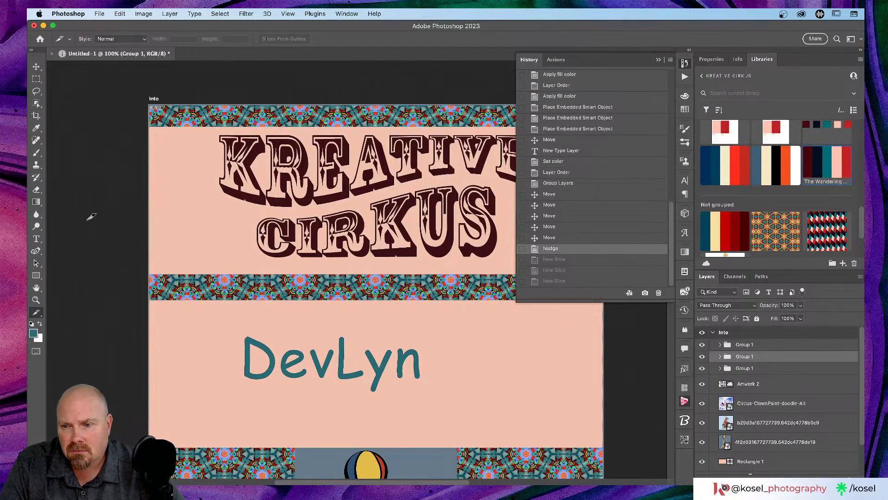
click(36, 67)
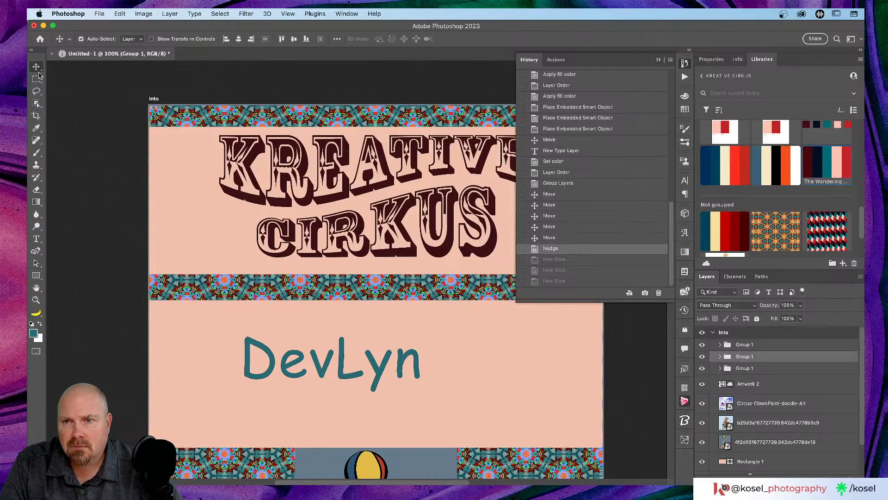
click(659, 60)
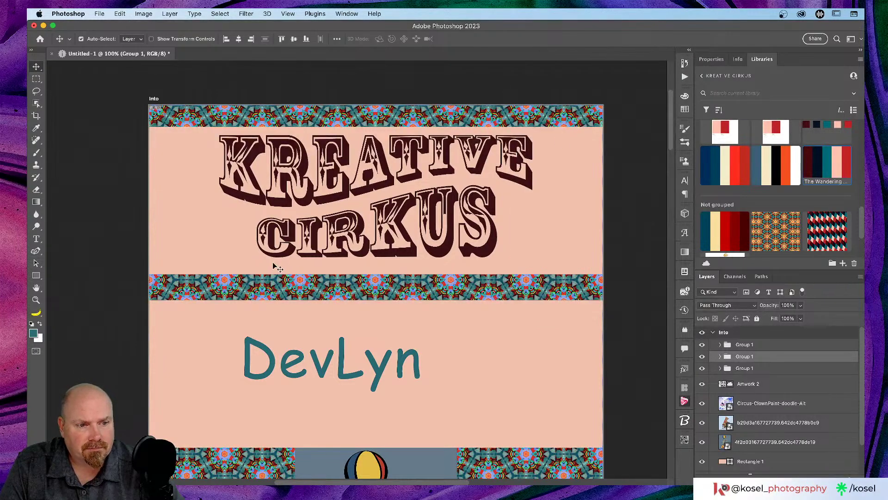
Show the rulers and place a horizontal guide along the lower edge of the patterned band beneath the Kreative Cirkus header.
scroll(360, 288, down, 3)
scroll(379, 280, down, 4)
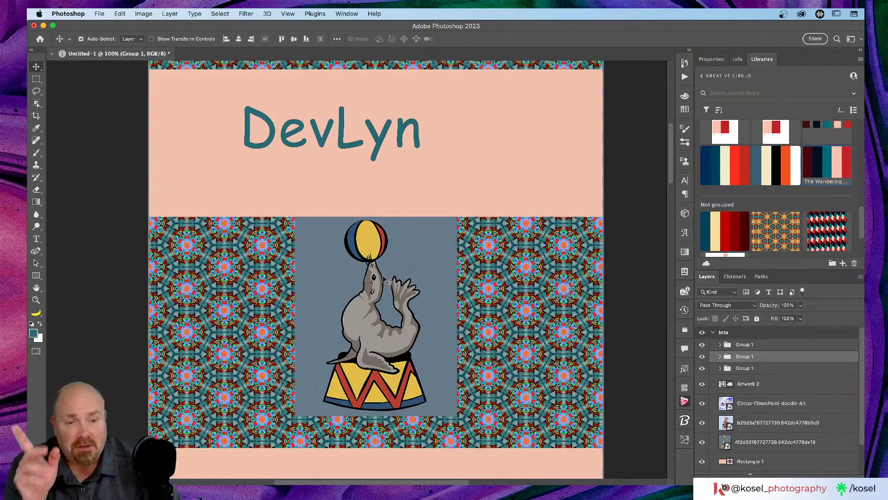
scroll(415, 291, up, 6)
scroll(415, 291, up, 1)
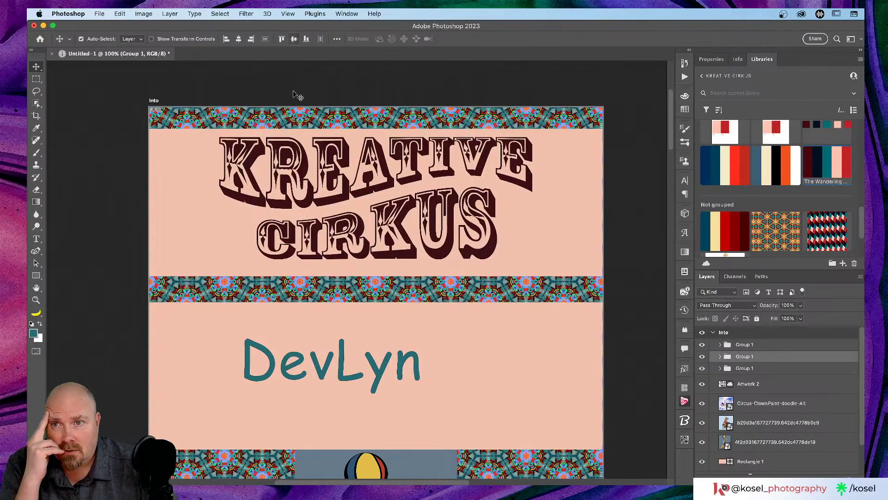
key(r)
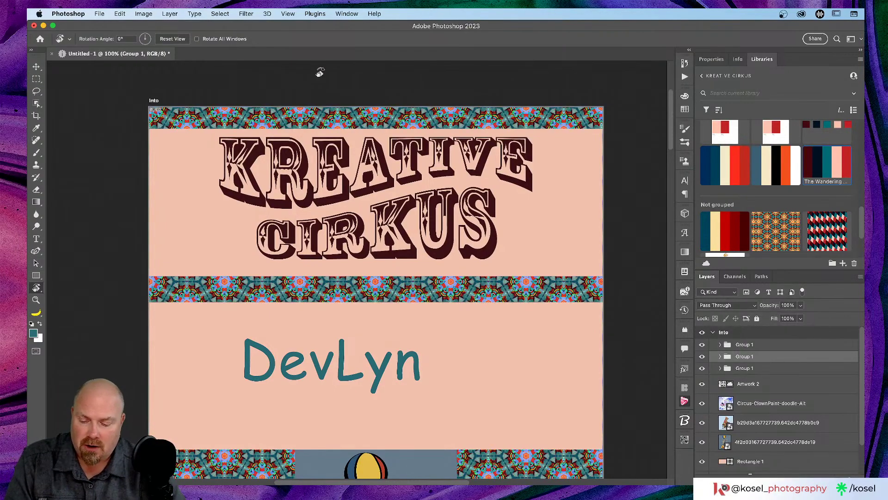
key(Tab)
key(Tab)
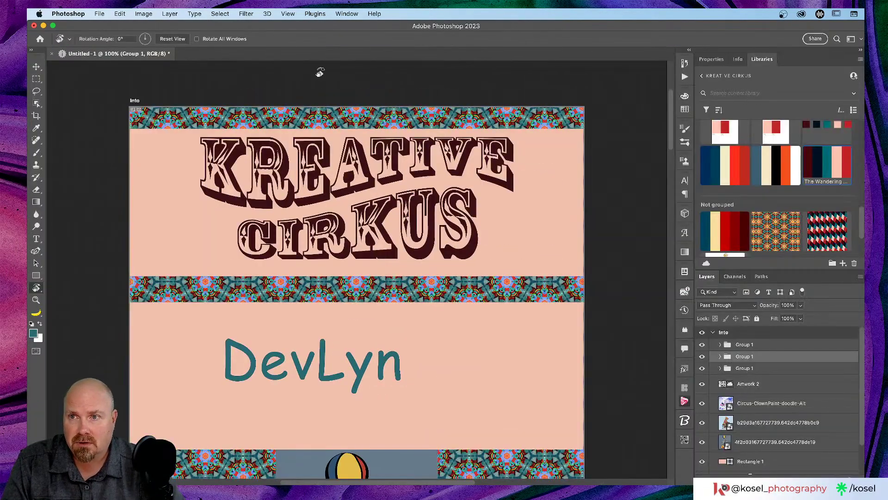
key(super+r)
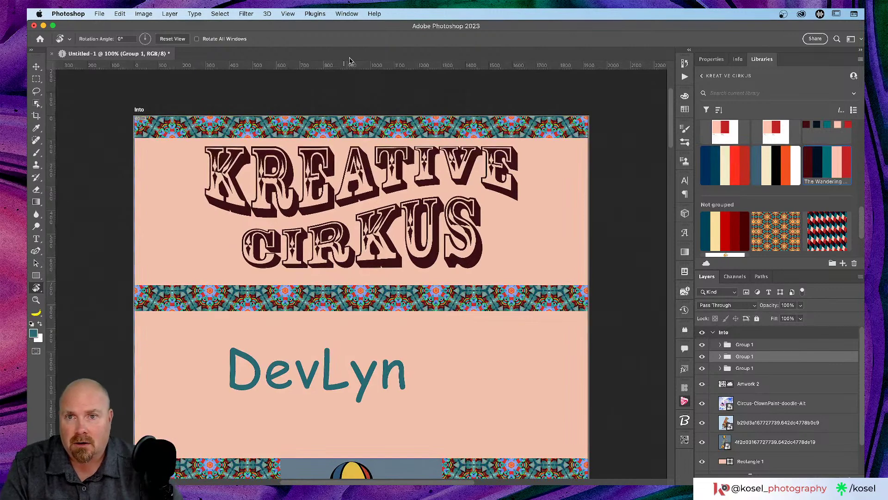
key(v)
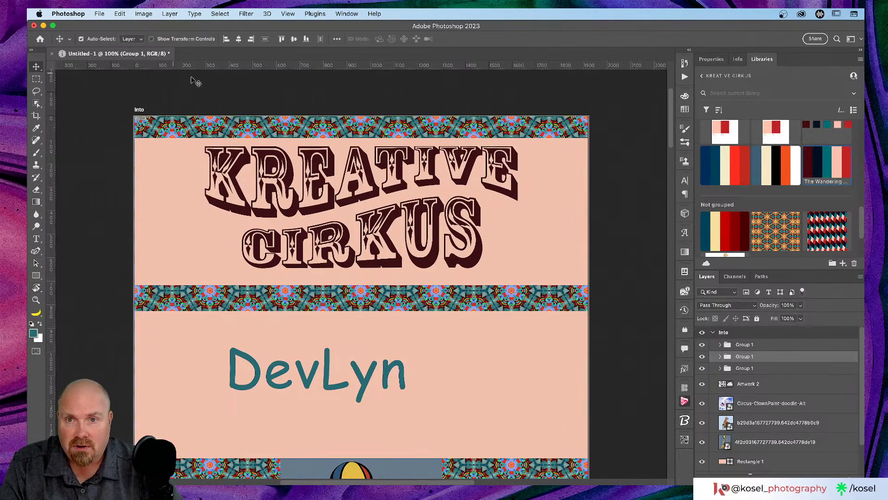
drag(377, 69, 551, 312)
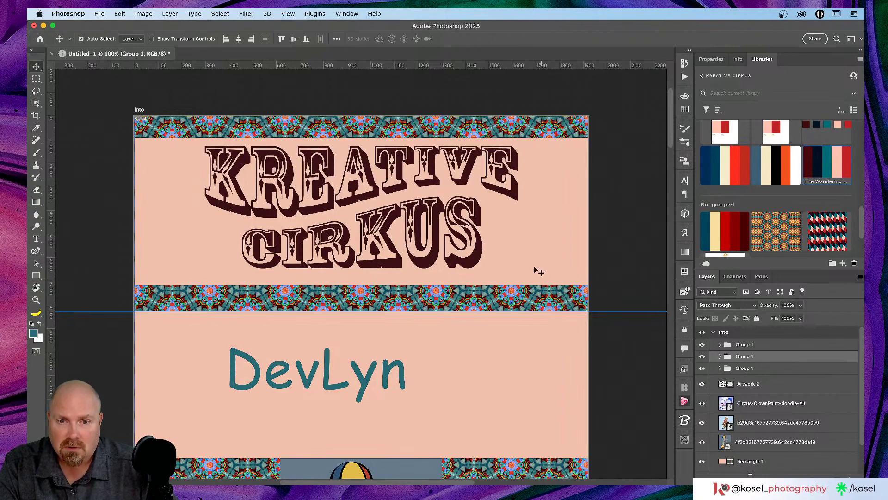
Place horizontal guides where the patterned seal section and the patterned bear section each meet the peach band below.
scroll(553, 99, down, 2)
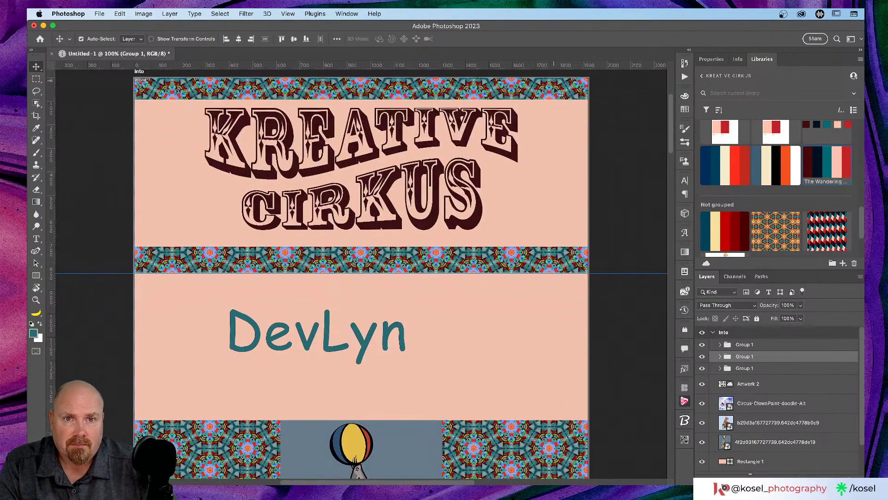
scroll(558, 95, down, 10)
scroll(558, 98, down, 9)
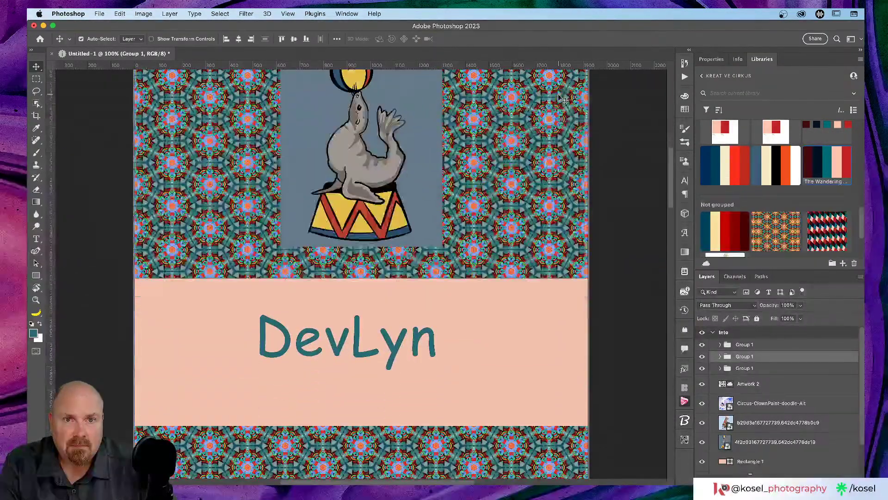
drag(554, 67, 564, 278)
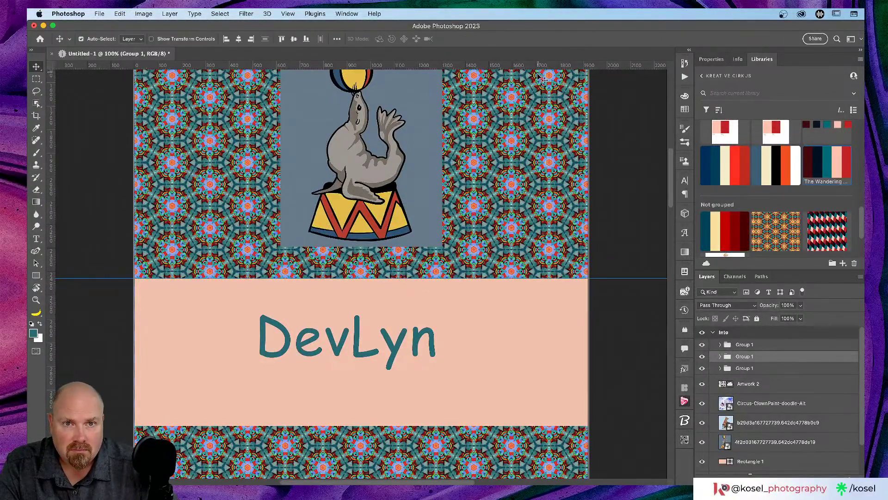
scroll(545, 75, down, 20)
scroll(541, 80, down, 2)
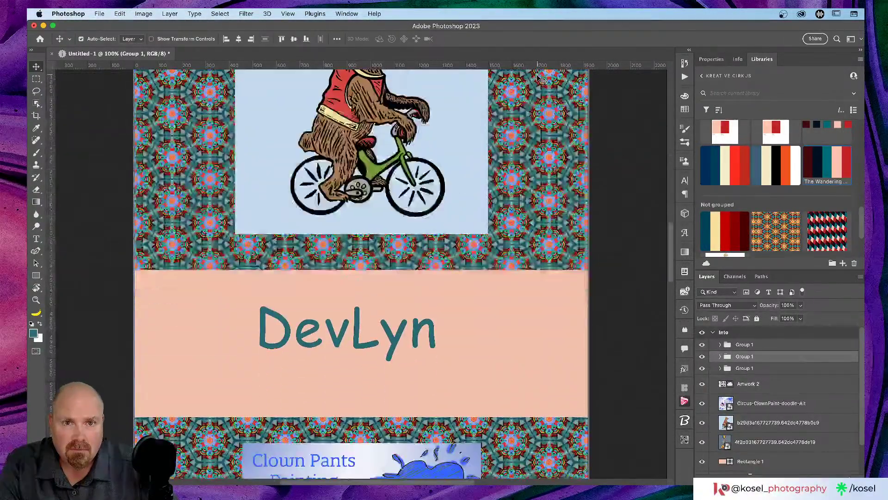
mouse_move(530, 65)
mouse_down()
mouse_move(535, 192)
mouse_move(579, 283)
mouse_move(575, 270)
mouse_up()
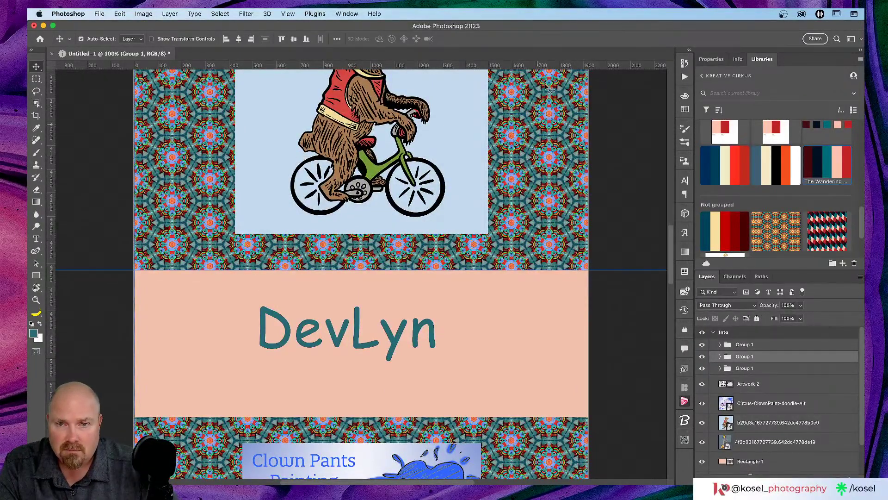
Place a horizontal guide across the pattern just below the Clown Pants Painting image.
scroll(553, 82, down, 15)
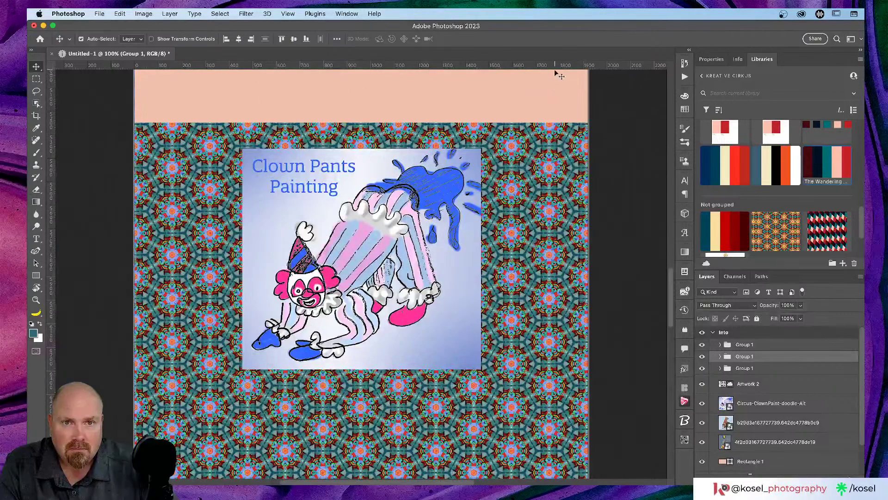
drag(556, 66, 537, 398)
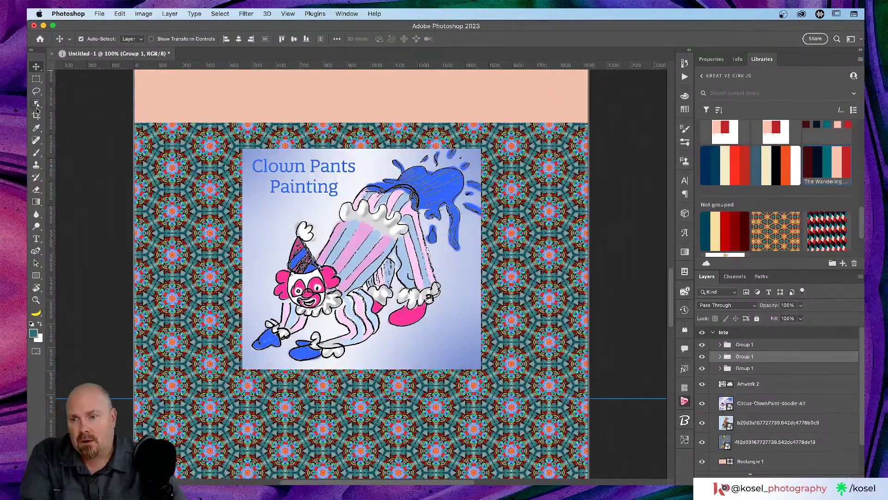
scroll(131, 232, down, 10)
scroll(131, 231, up, 10)
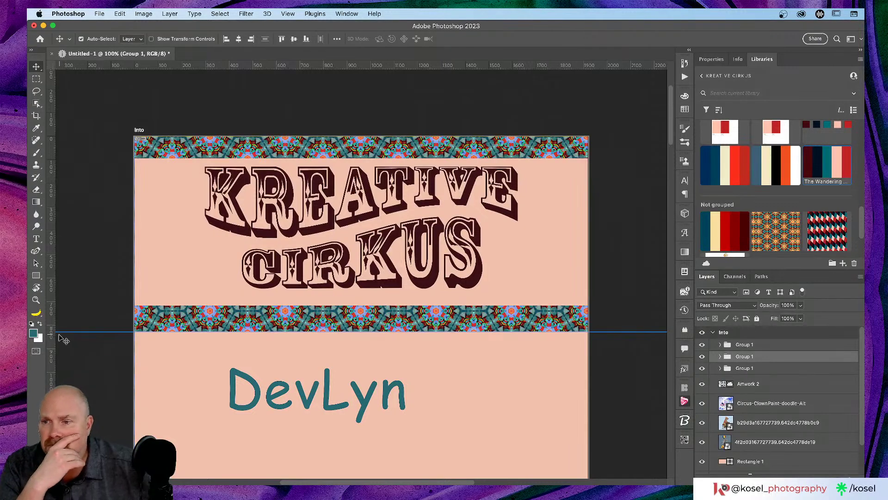
Try to draw a slice with the Slice tool along the guide beneath the header, and undo it.
click(37, 314)
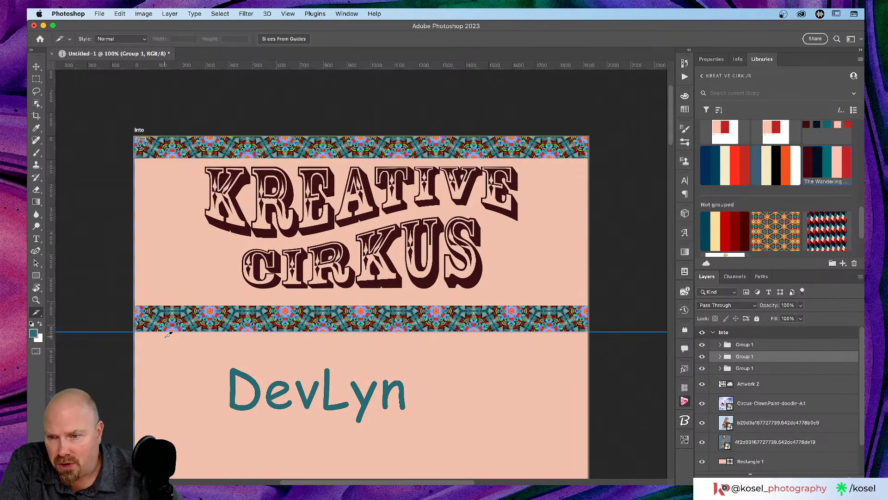
scroll(170, 334, down, 10)
scroll(170, 334, left, 3)
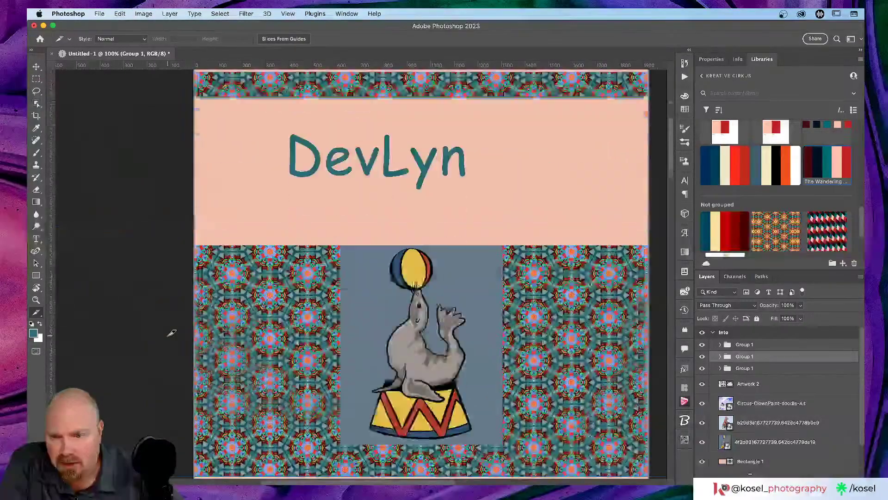
scroll(171, 333, up, 5)
scroll(171, 333, up, 6)
scroll(170, 331, down, 3)
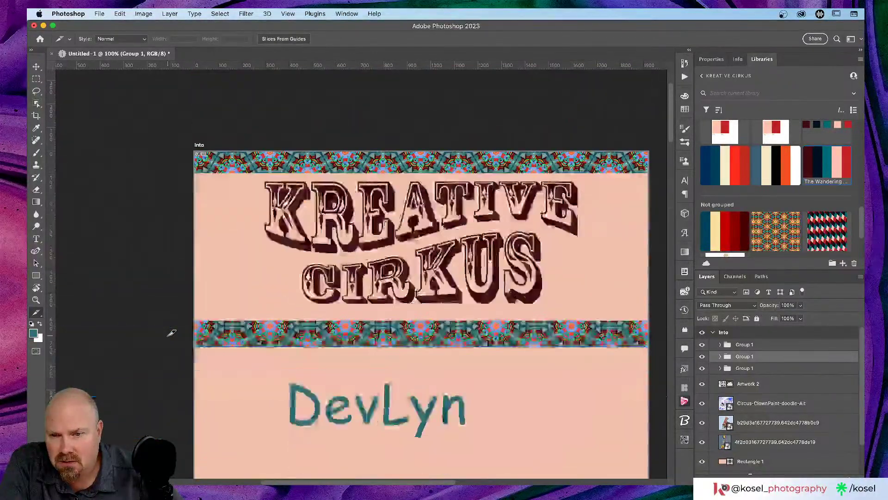
drag(202, 347, 215, 347)
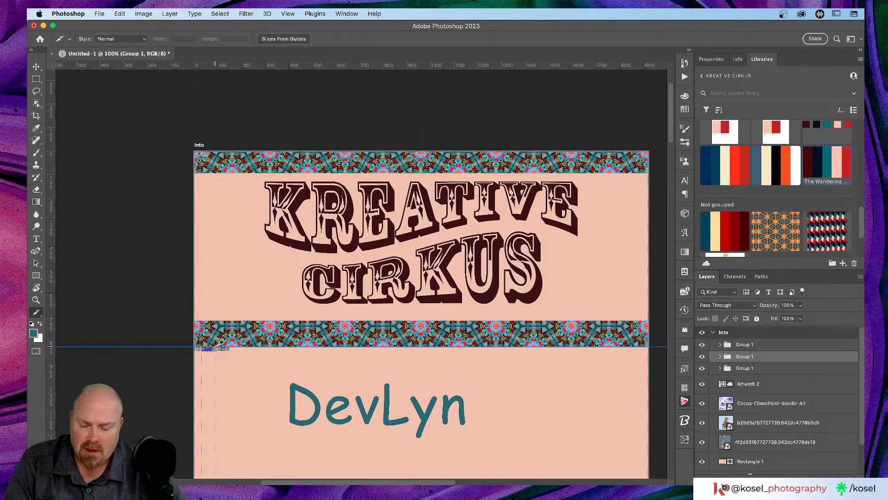
key(super+z)
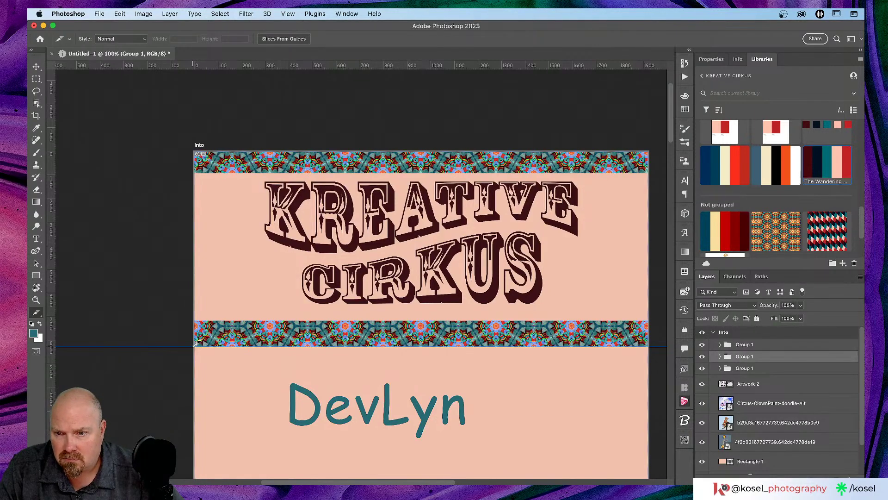
Try to draw slices across the artboard at the header guide and above the first DevLyn text, and undo the stray slice.
drag(188, 344, 662, 343)
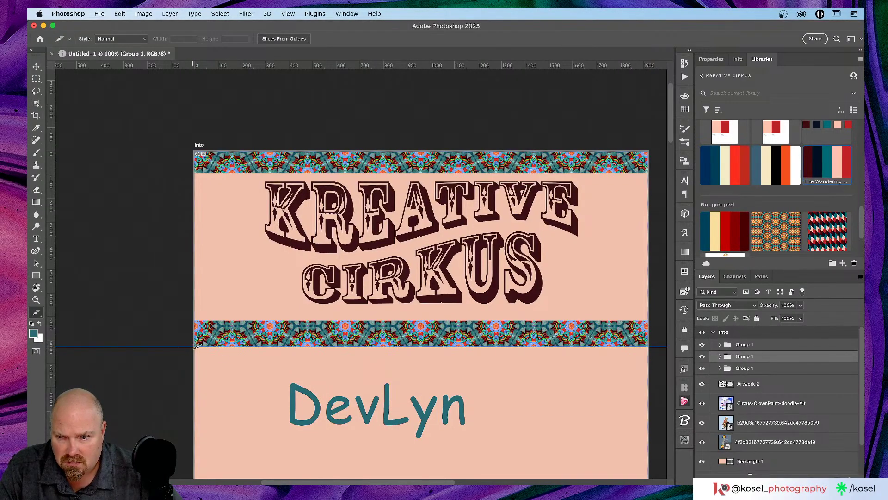
drag(194, 344, 661, 345)
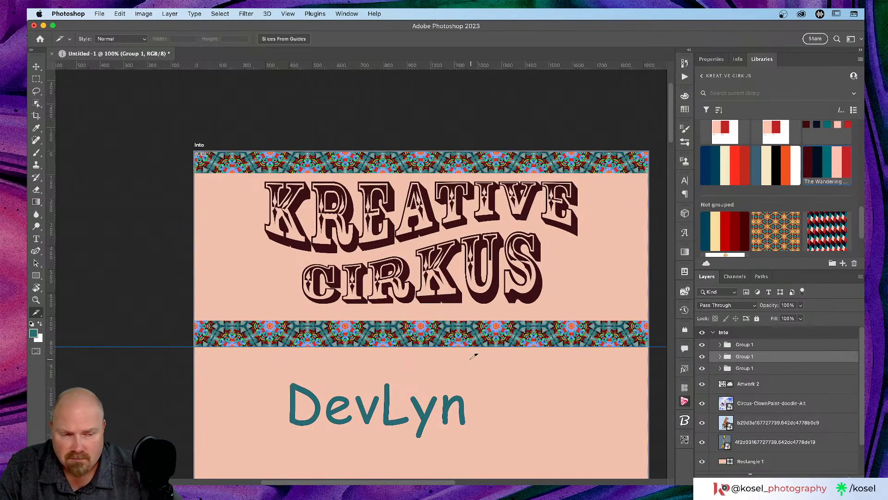
scroll(464, 345, down, 5)
scroll(464, 346, right, 3)
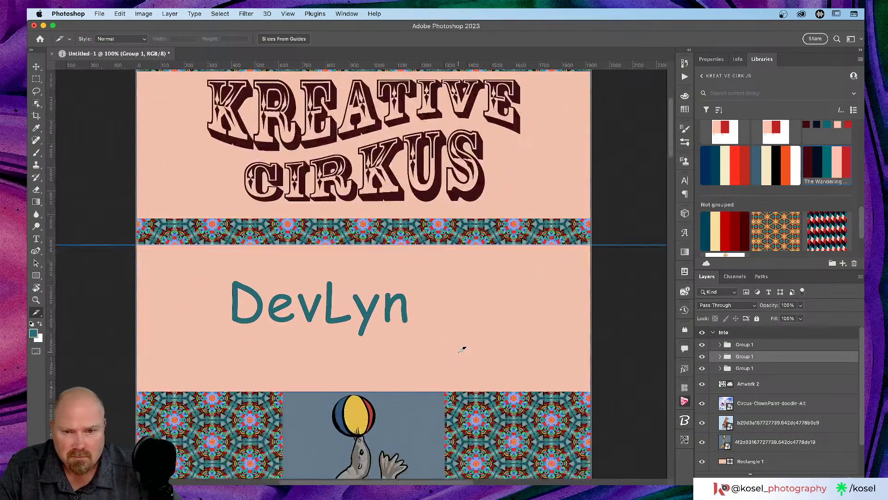
click(144, 248)
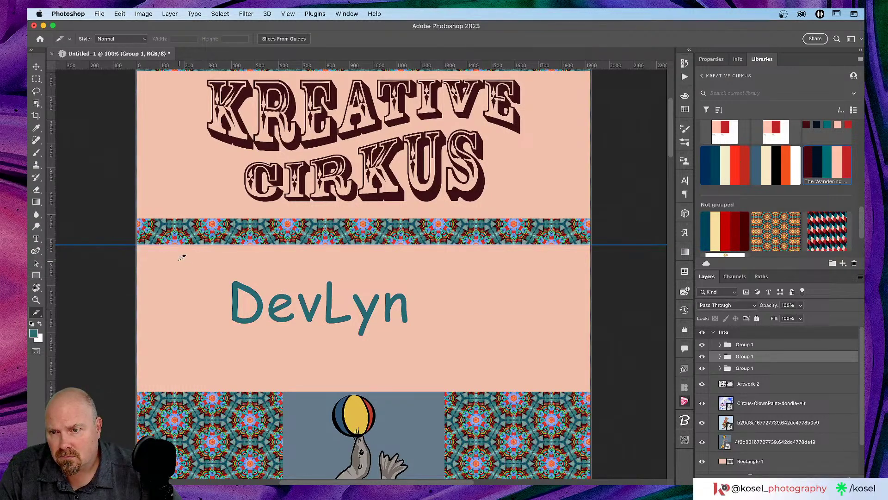
drag(180, 259, 251, 262)
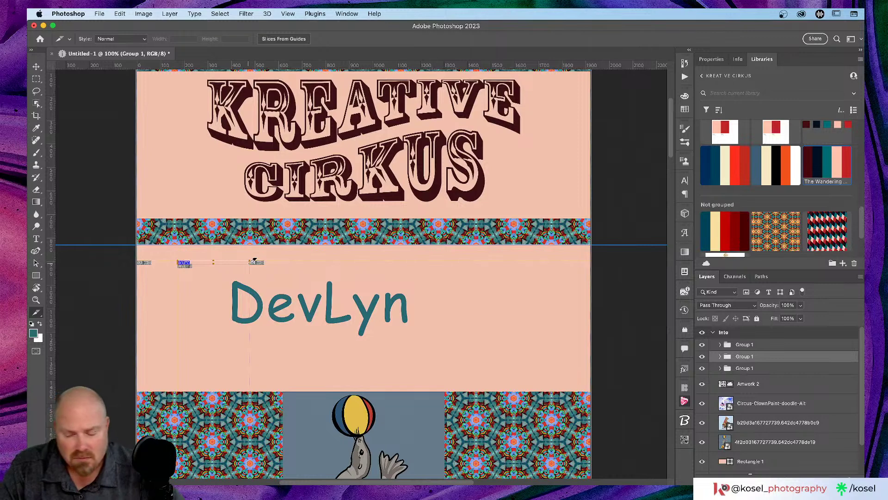
key(super+z)
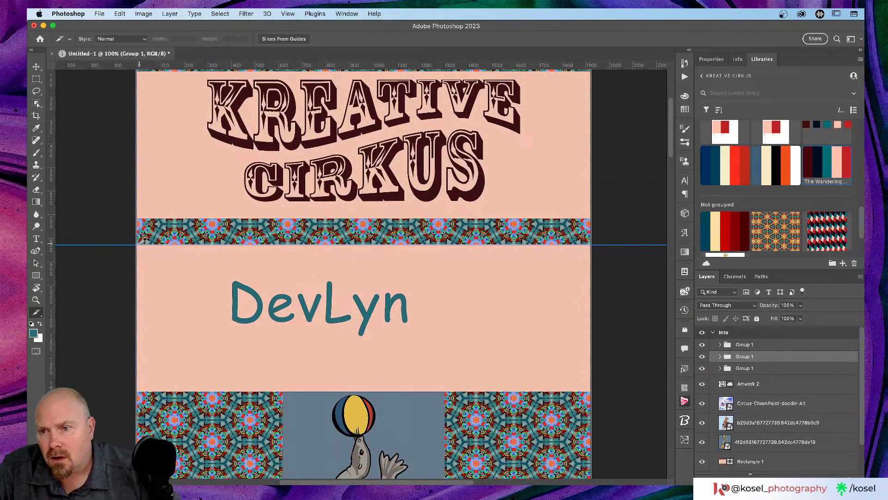
Try to draw thin slices across the artboard along the guides beneath the header and beneath the seal section.
drag(140, 241, 596, 241)
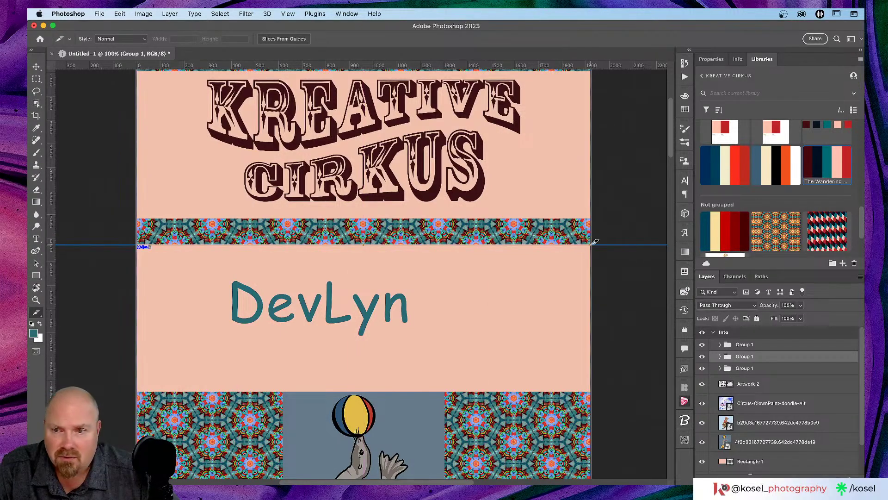
scroll(180, 249, down, 10)
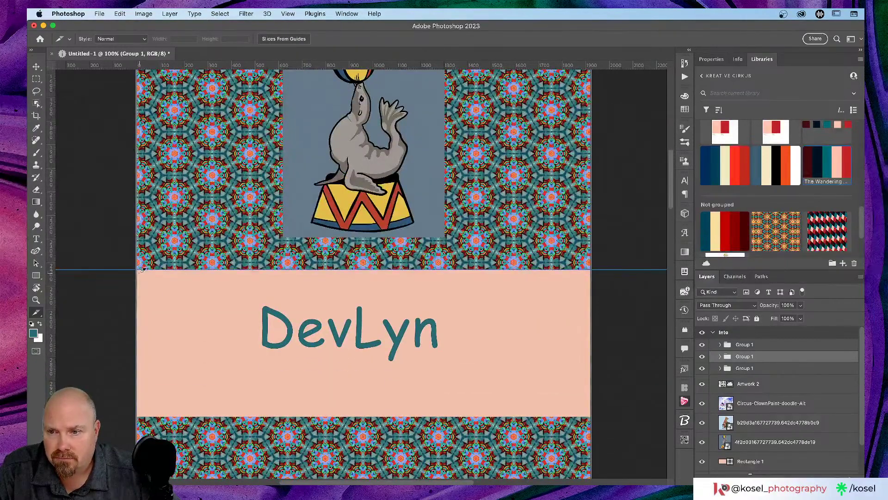
drag(163, 268, 593, 274)
scroll(638, 238, up, 5)
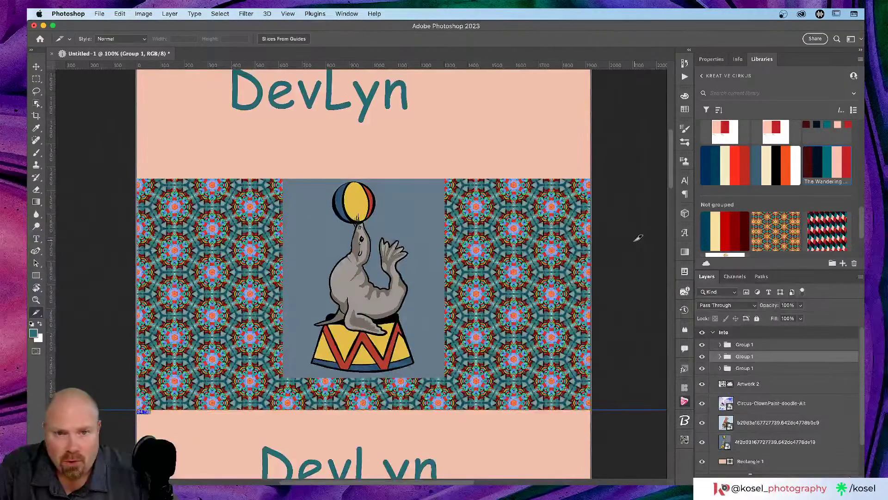
Examine the slice and guide positions between the artboard's sections, from the header down to the Clown Pants Painting image.
scroll(638, 238, up, 5)
scroll(639, 238, down, 15)
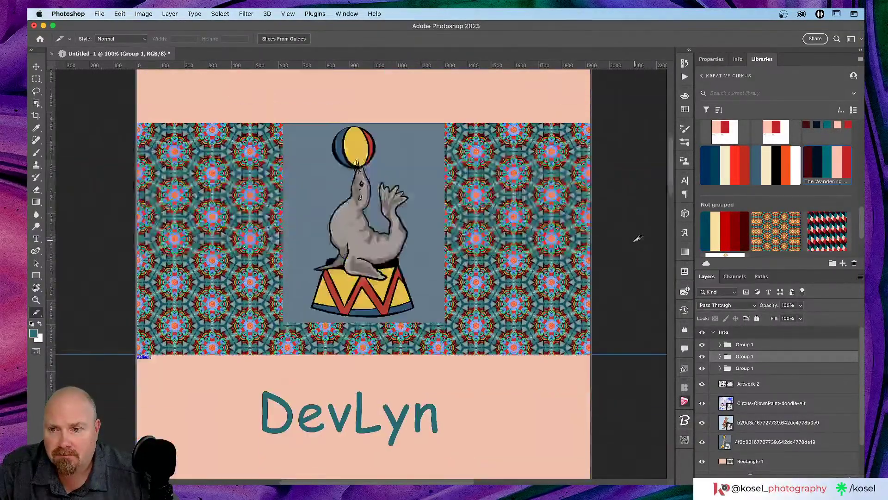
scroll(639, 238, down, 15)
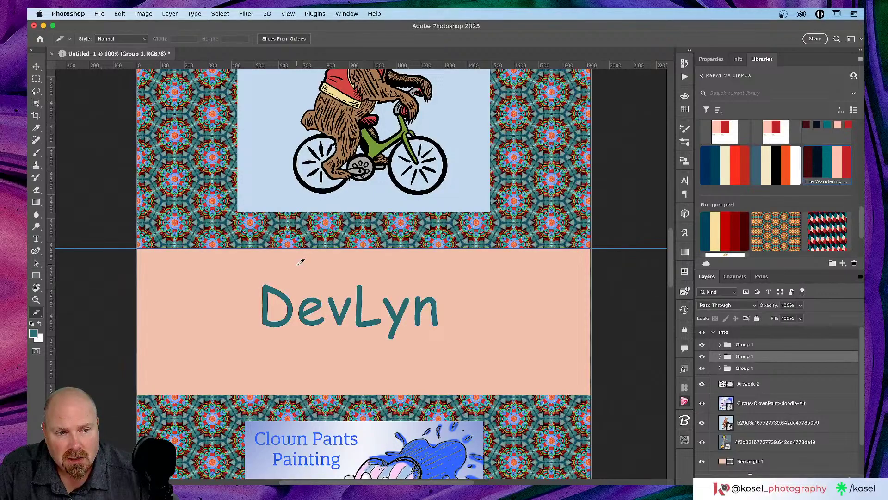
scroll(301, 262, down, 4)
scroll(301, 262, down, 2)
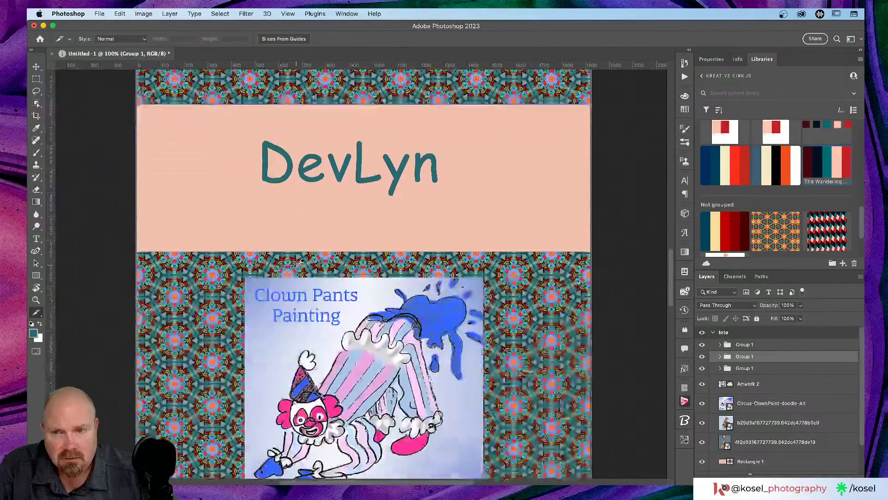
scroll(301, 262, up, 20)
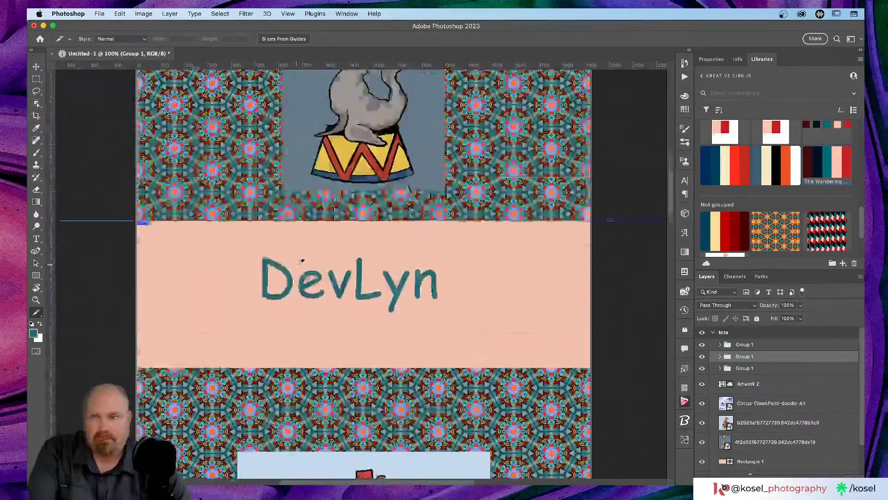
scroll(300, 262, up, 4)
scroll(301, 264, left, 1)
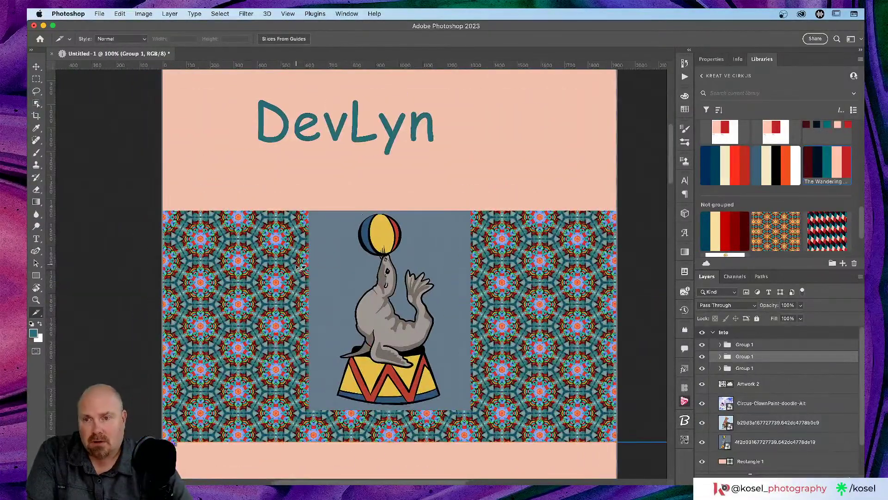
scroll(299, 267, up, 5)
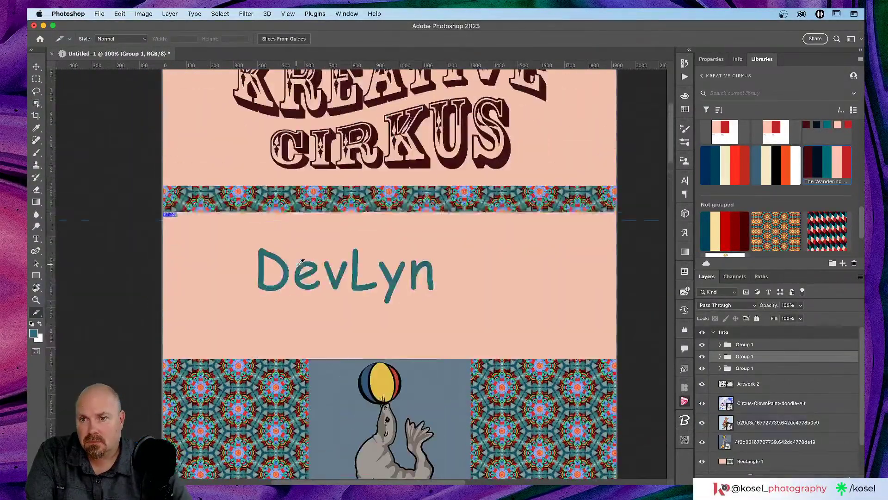
Draw full-width slices over the Kreative Cirkus header down to its guide and over the seal section between its two guides.
scroll(299, 267, up, 5)
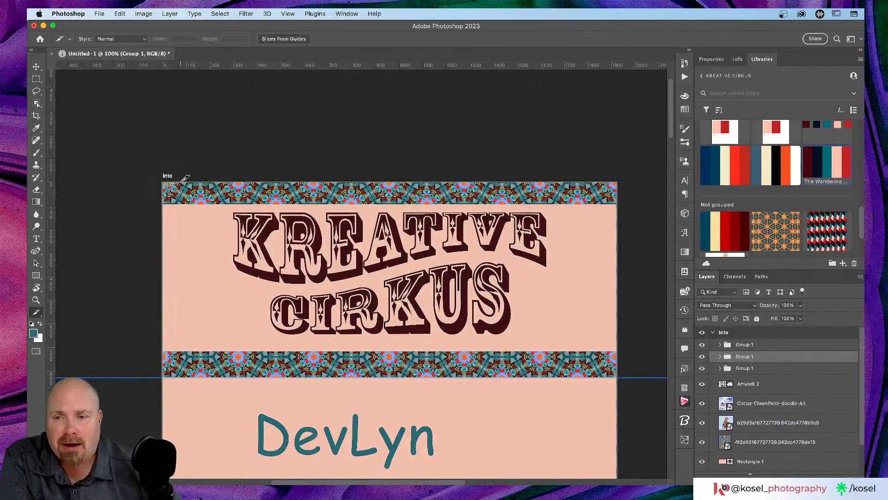
drag(163, 183, 619, 377)
scroll(337, 286, down, 5)
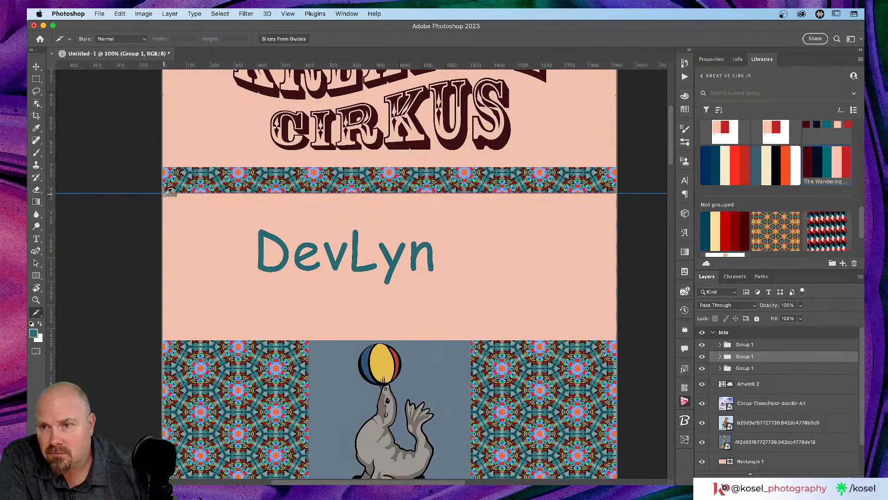
scroll(169, 190, down, 2)
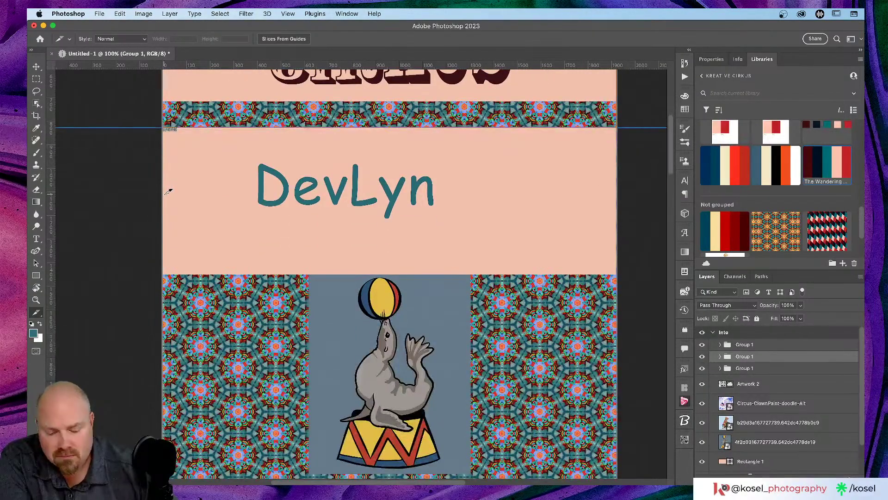
key(super+minus)
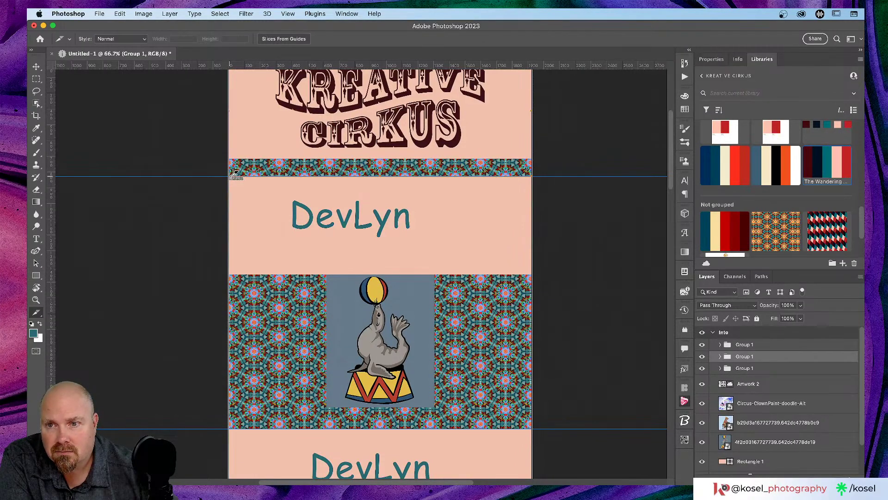
drag(230, 176, 530, 428)
Draw full-width slices over the bear section between its guides and over the Clown Pants Painting section down into the pattern.
scroll(311, 284, down, 5)
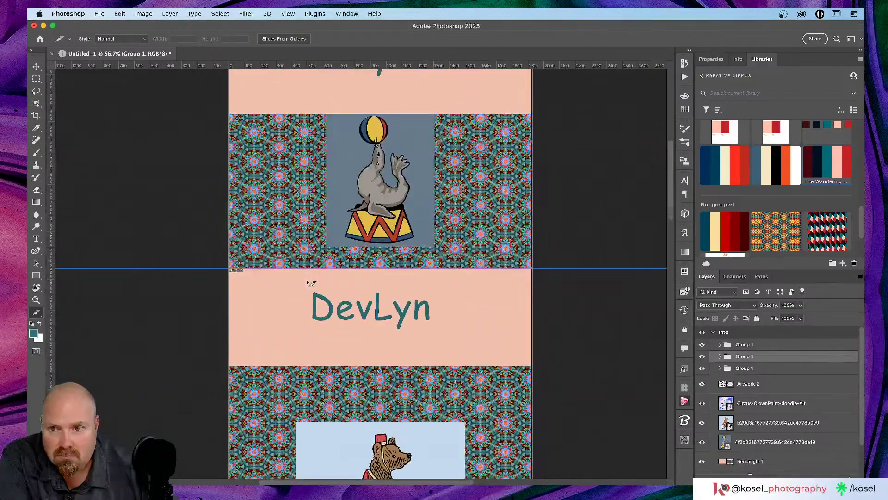
scroll(312, 283, down, 2)
scroll(315, 280, down, 6)
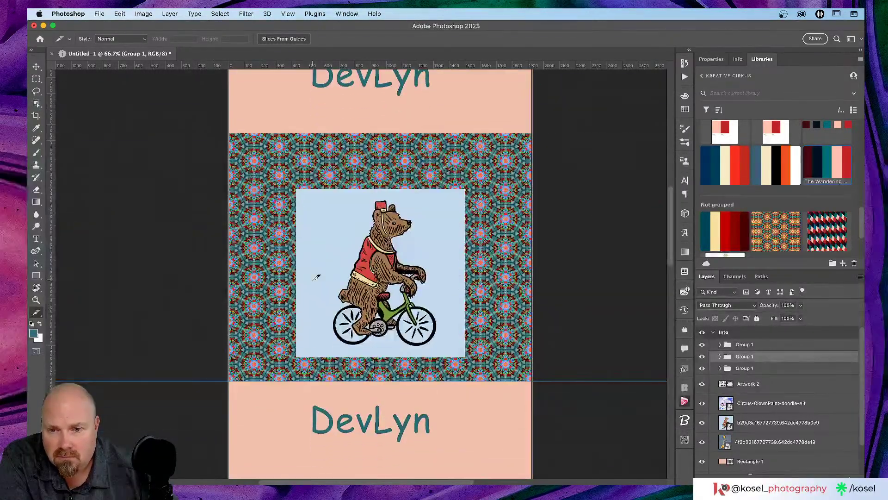
scroll(314, 276, up, 2)
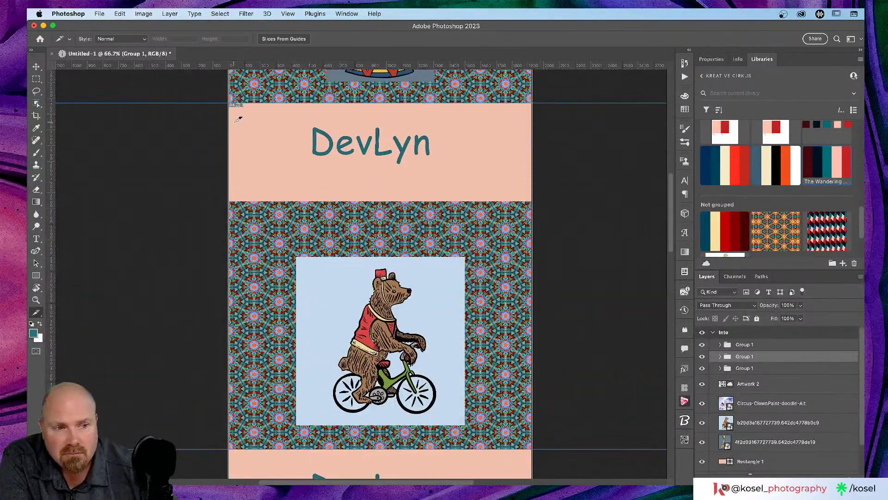
drag(231, 103, 532, 452)
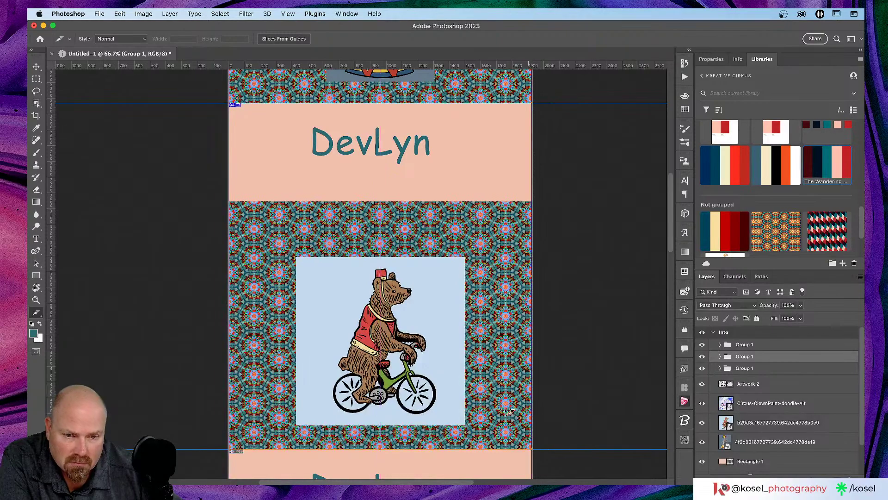
scroll(492, 393, down, 10)
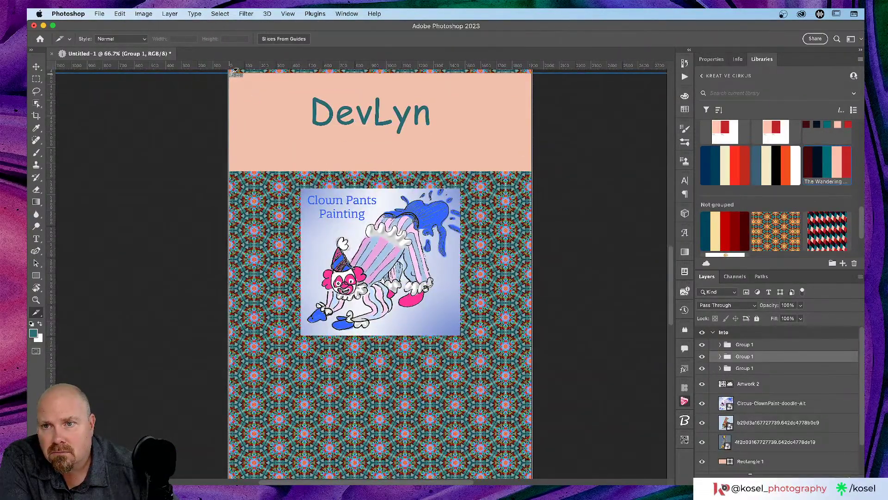
drag(234, 70, 532, 417)
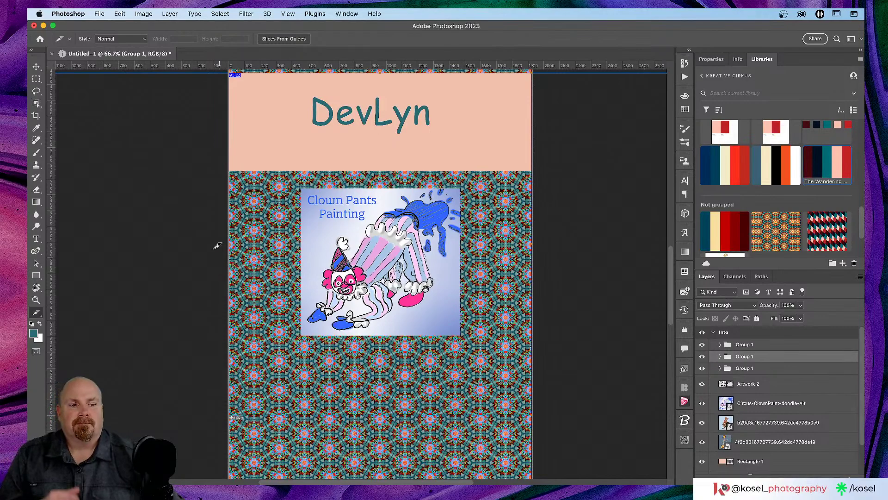
Open the sliced artboard in the Save for Web (Legacy) export.
scroll(124, 143, up, 5)
scroll(124, 144, up, 15)
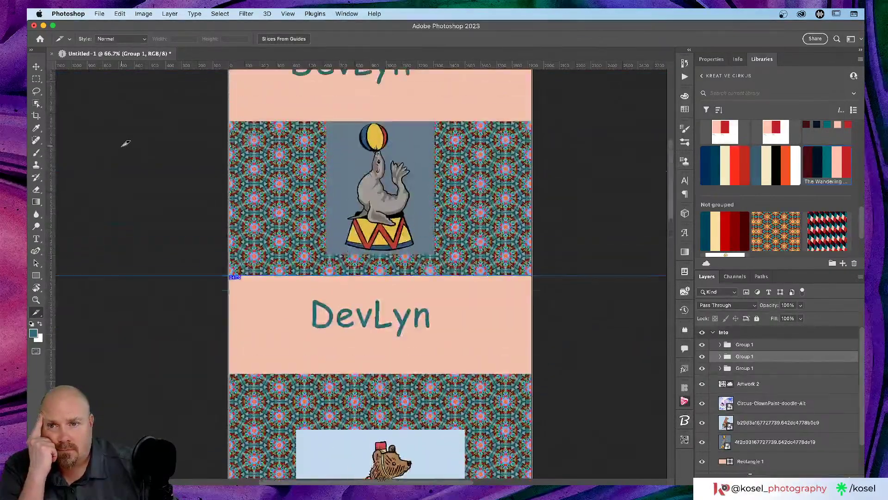
scroll(124, 144, down, 1)
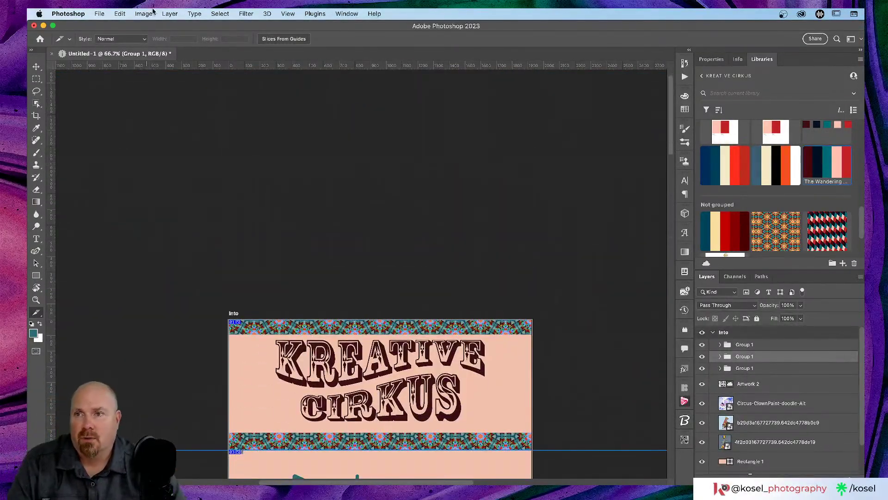
click(100, 15)
mouse_move(132, 153)
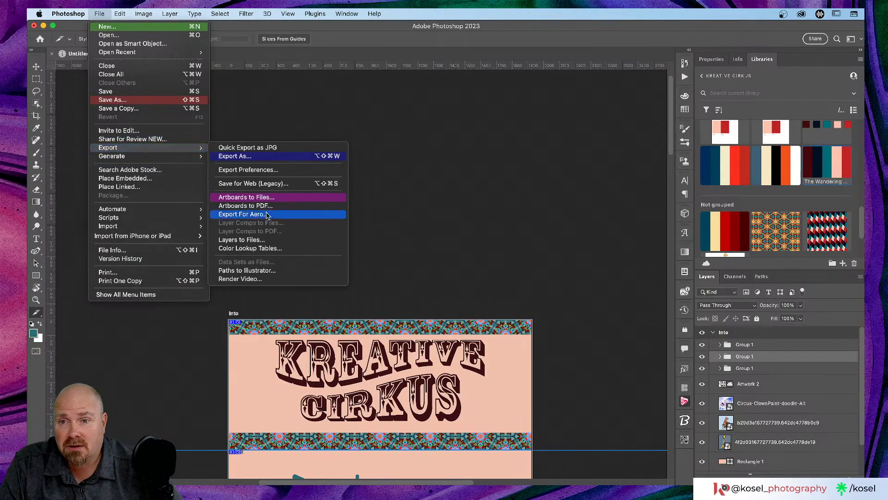
click(263, 185)
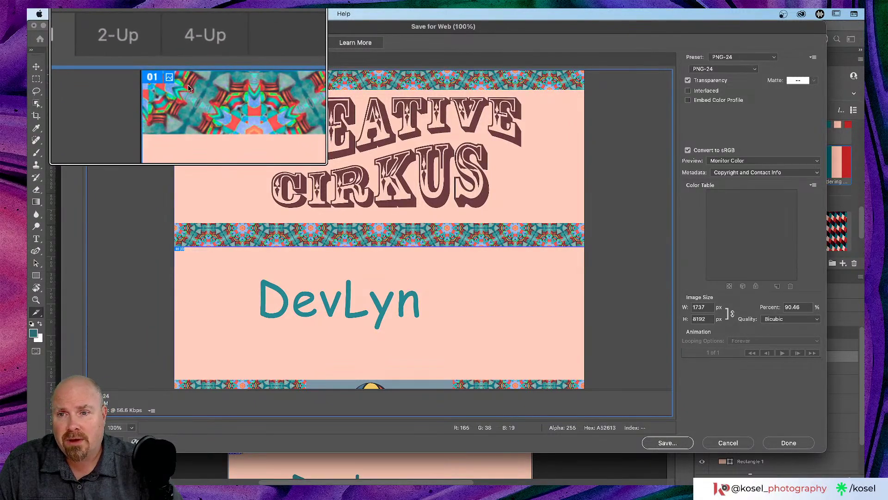
Examine the numbered slices in the export preview, from the header through the seal, bear and clown sections to the pattern below.
click(265, 117)
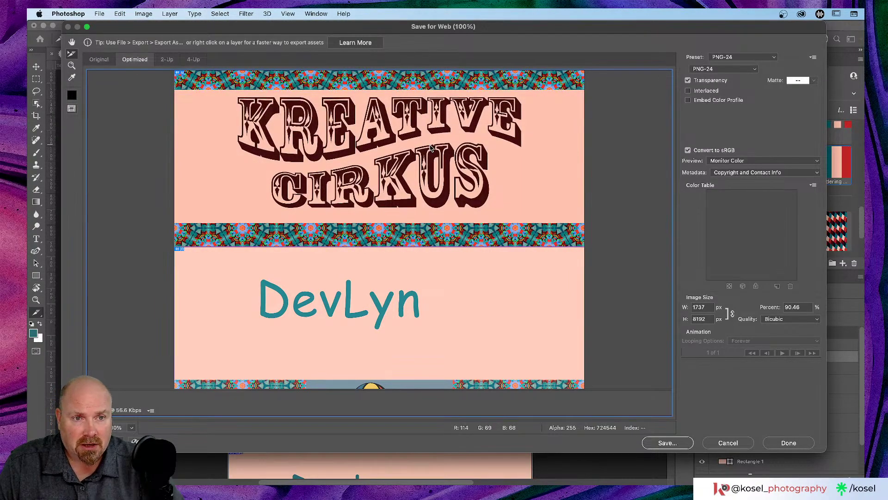
scroll(431, 147, down, 10)
scroll(431, 147, up, 10)
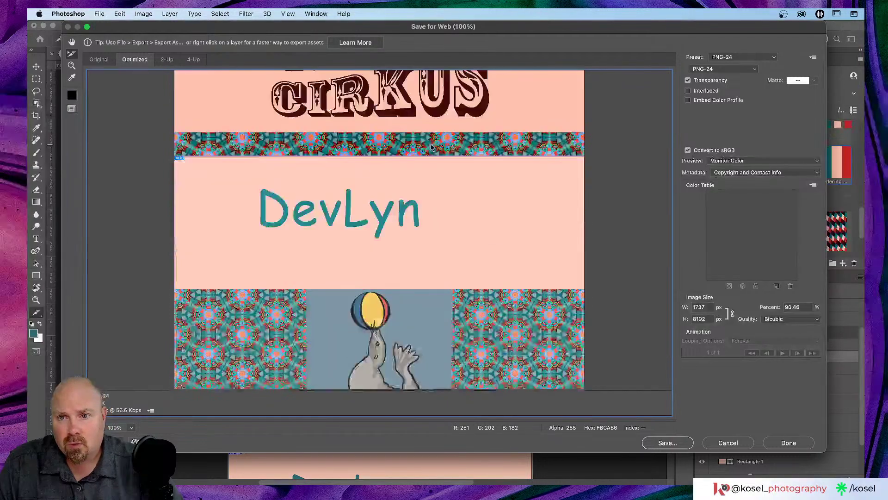
scroll(431, 148, down, 3)
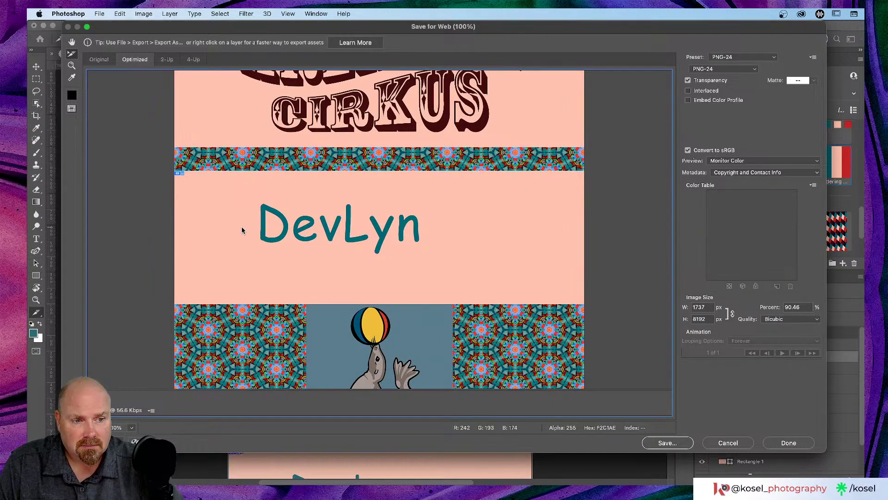
scroll(241, 230, down, 10)
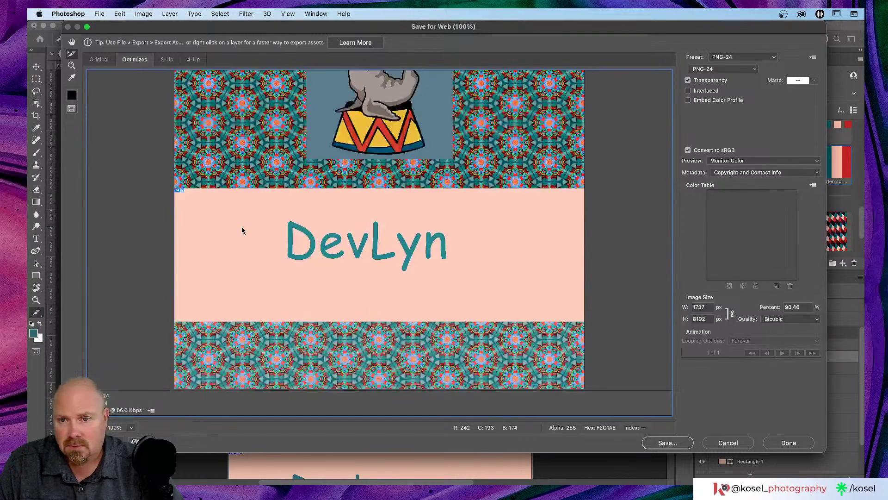
scroll(241, 230, down, 7)
scroll(241, 229, up, 5)
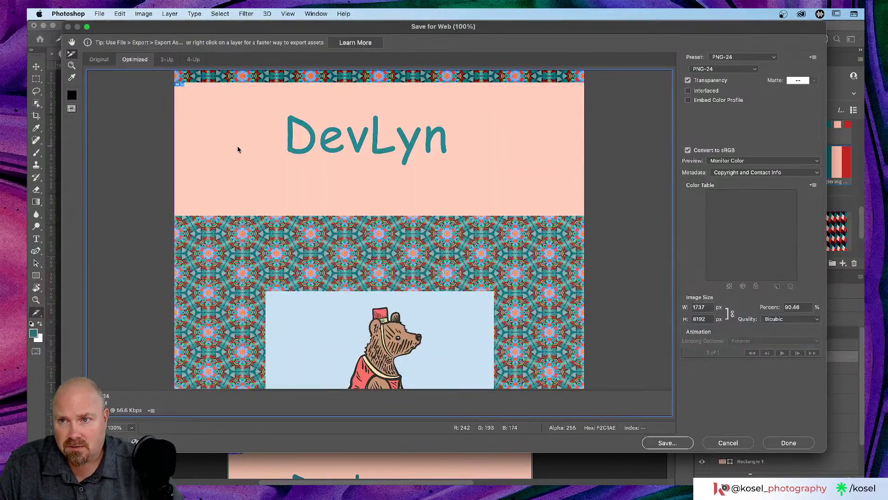
scroll(309, 201, up, 2)
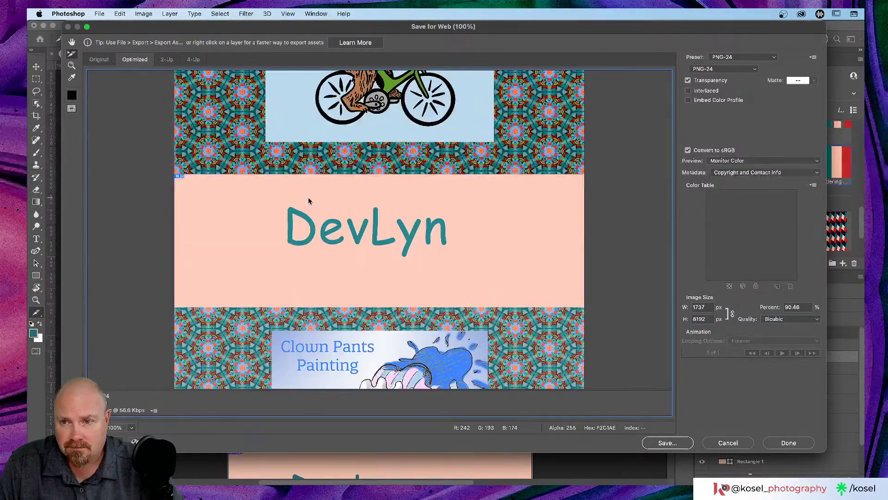
scroll(305, 202, down, 4)
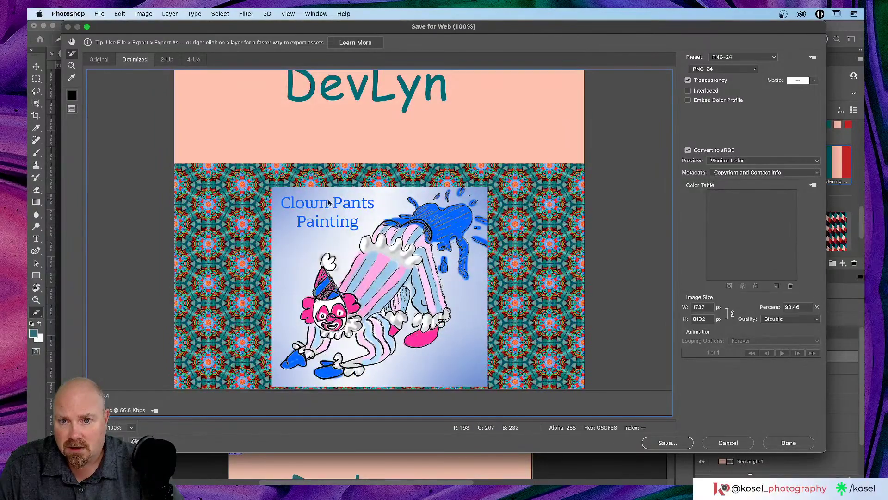
scroll(344, 204, down, 8)
scroll(344, 204, up, 4)
scroll(343, 200, down, 3)
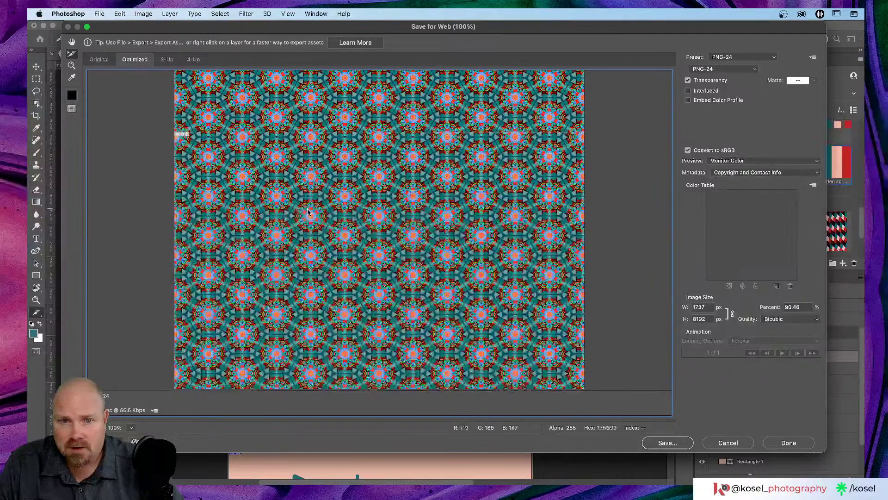
scroll(309, 212, up, 1)
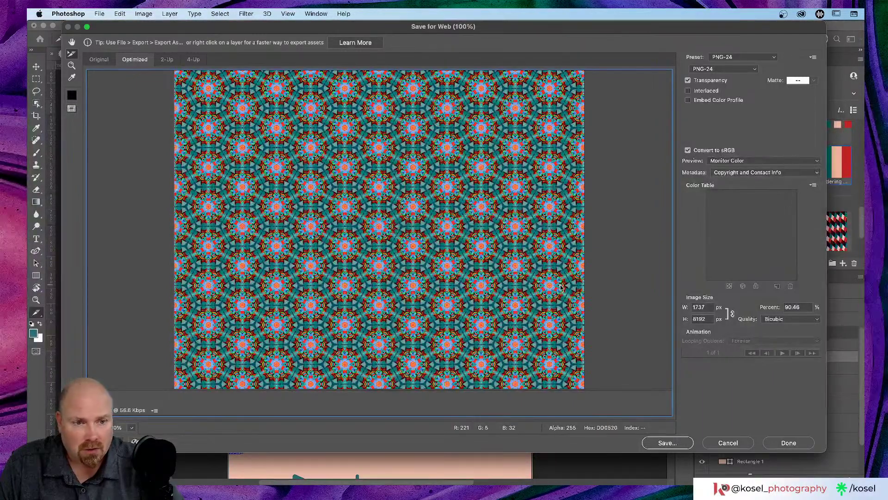
Choose the JPEG High preset for the export and raise the quality to 100.
click(774, 57)
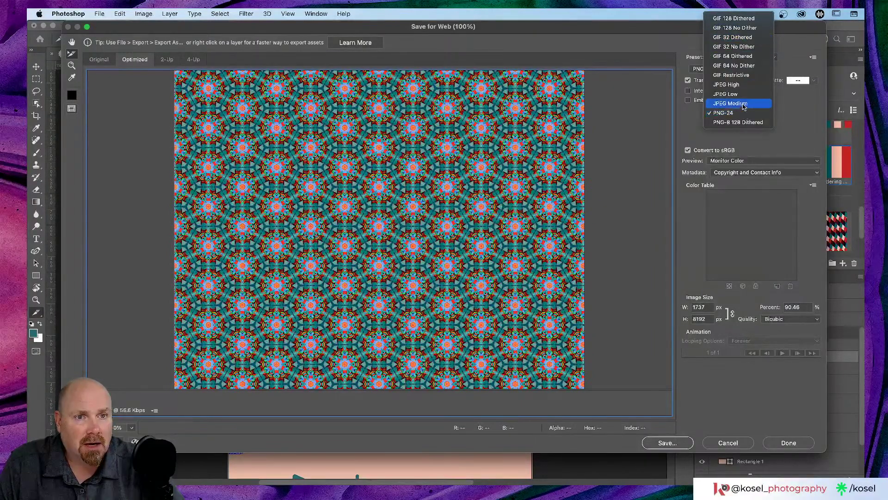
key(Escape)
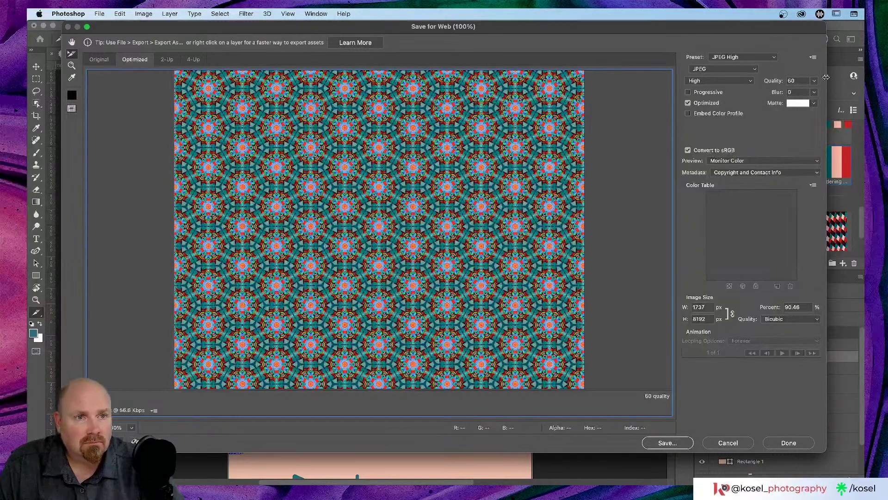
drag(773, 81, 818, 82)
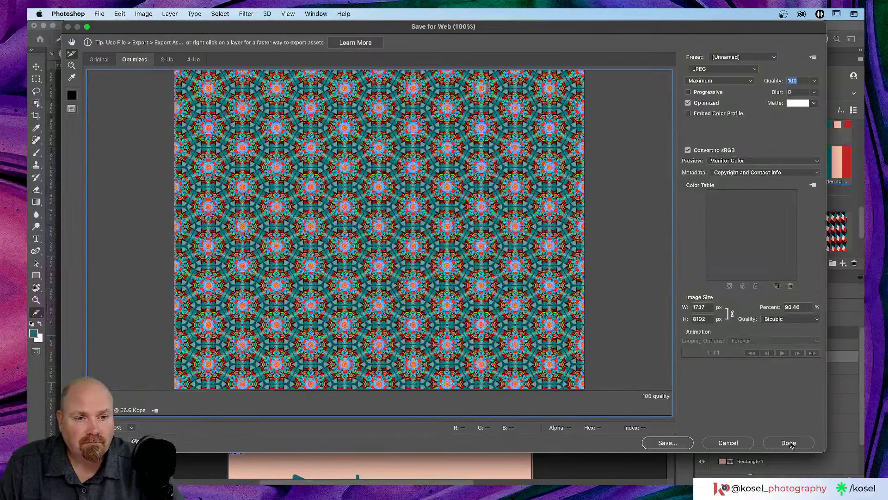
Save all slices as images only with default settings to the Desktop, keeping the file name Untitled-1.jpg.
click(672, 443)
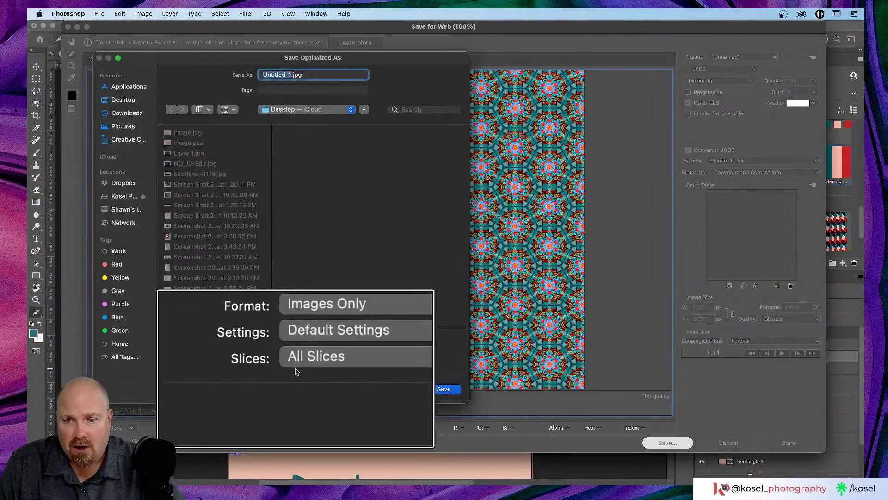
click(365, 364)
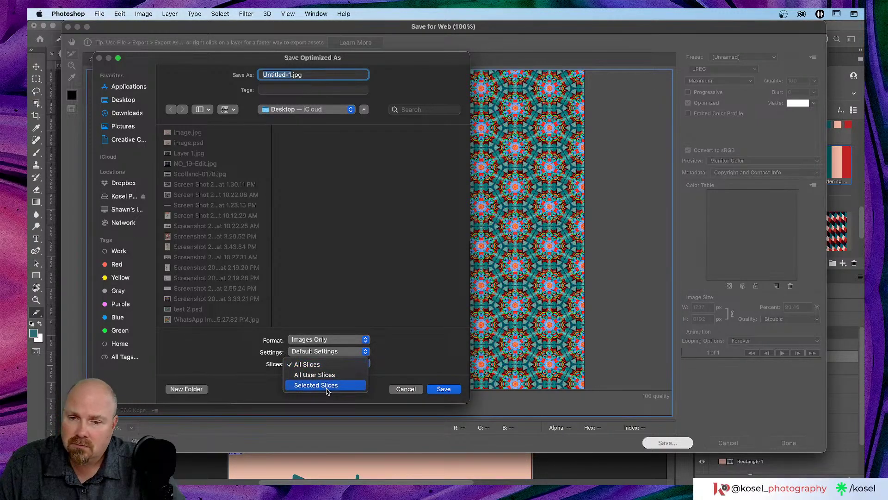
click(317, 367)
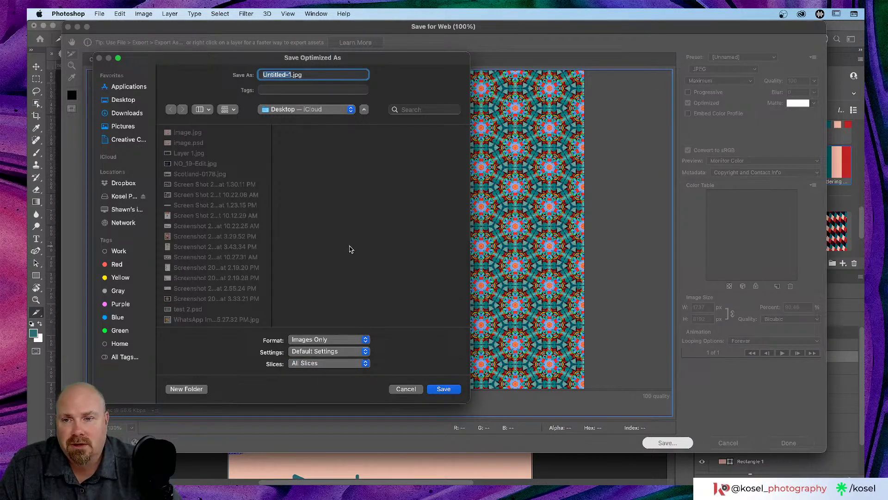
click(120, 114)
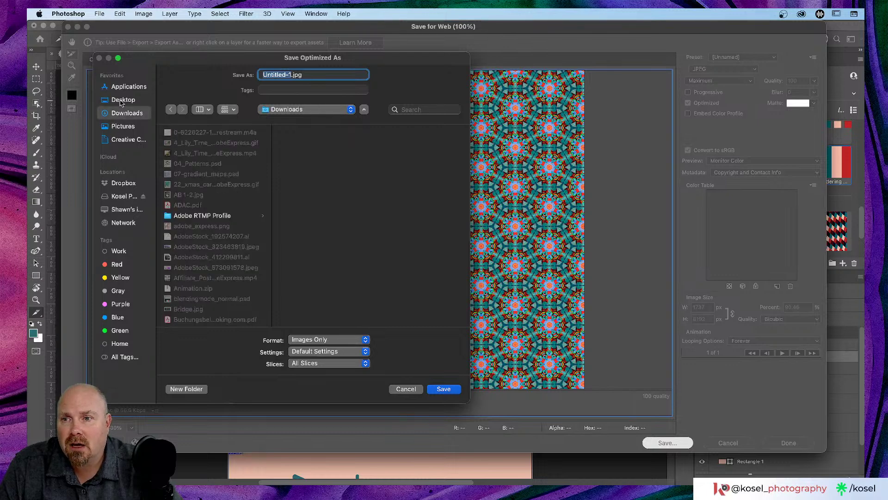
click(121, 101)
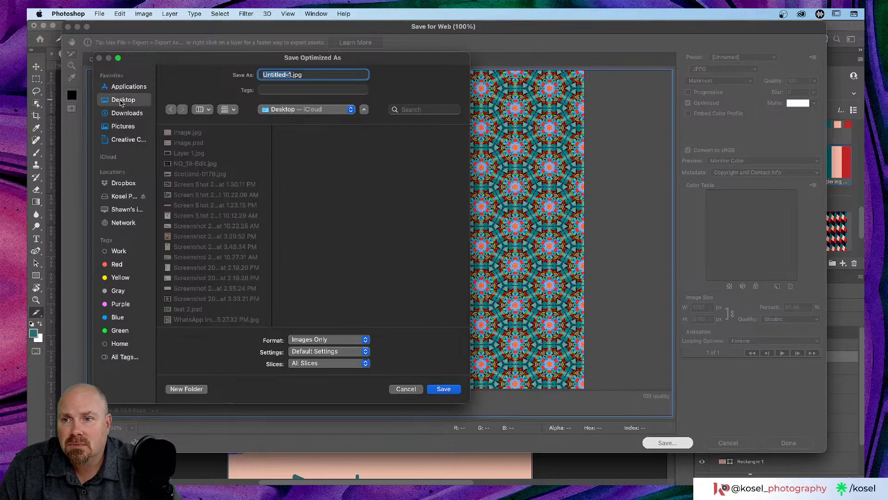
click(443, 389)
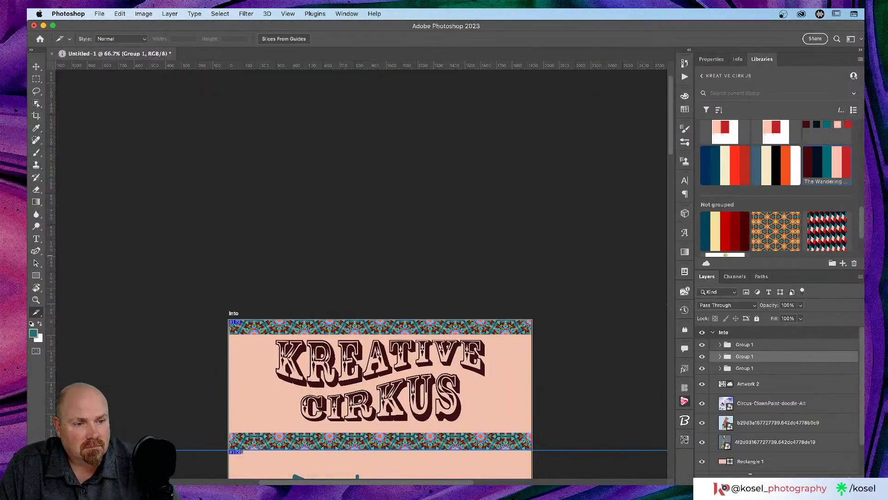
Switch to the exported images folder in Finder and preview Untitled-1_02.jpg and the header slice Untitled-1_01.jpg.
key(super+Tab)
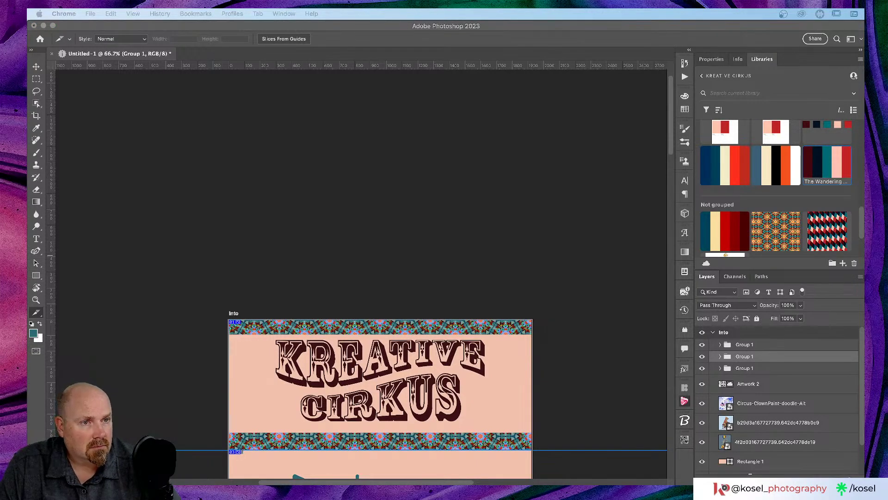
drag(633, 143, 462, 163)
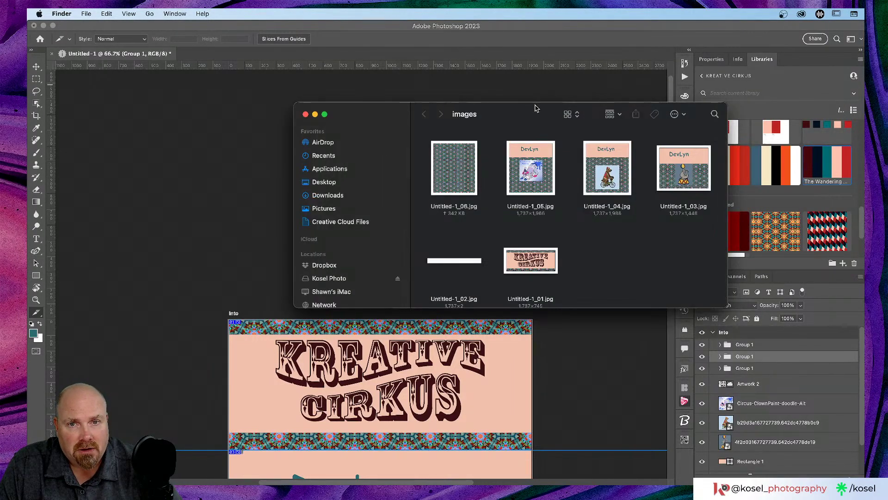
drag(535, 109, 350, 91)
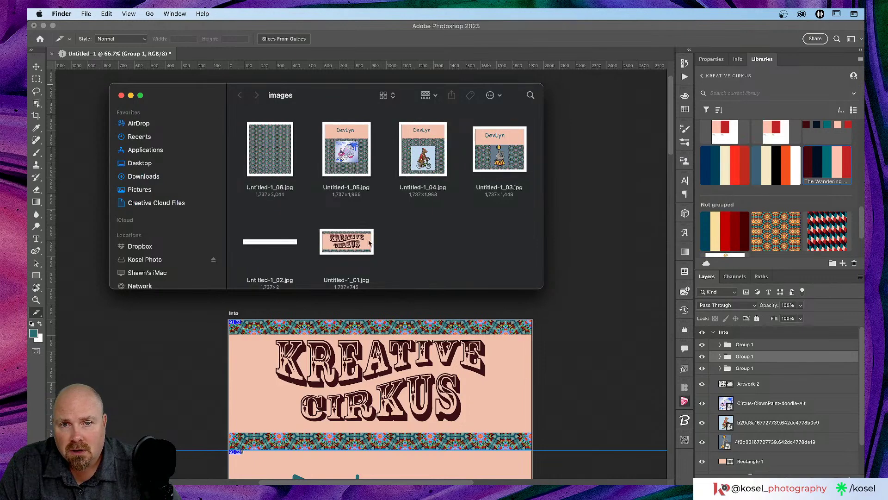
click(279, 245)
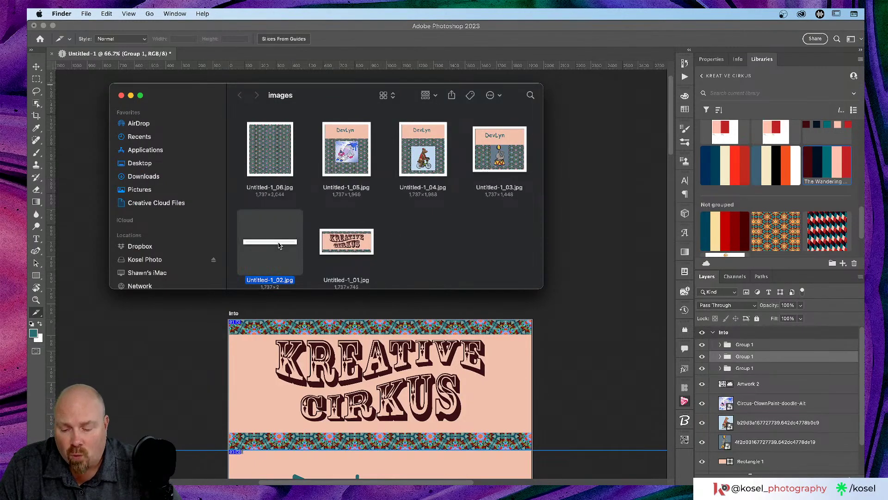
key(space)
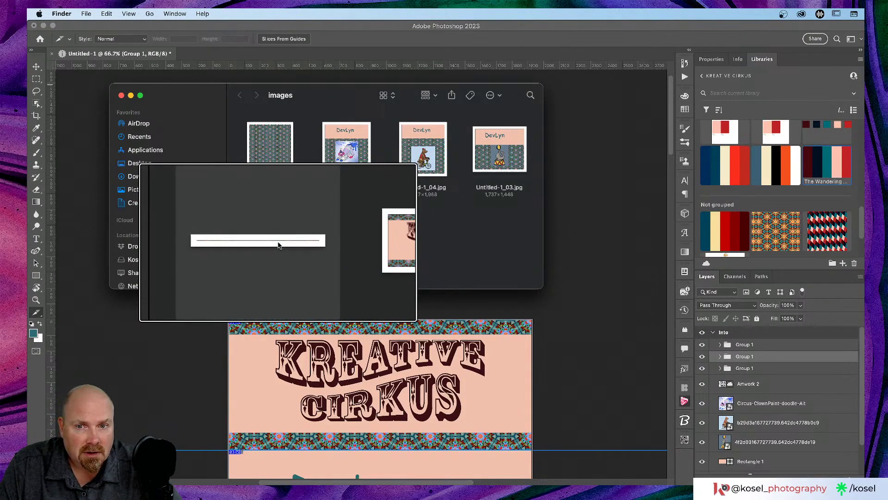
key(space)
click(348, 246)
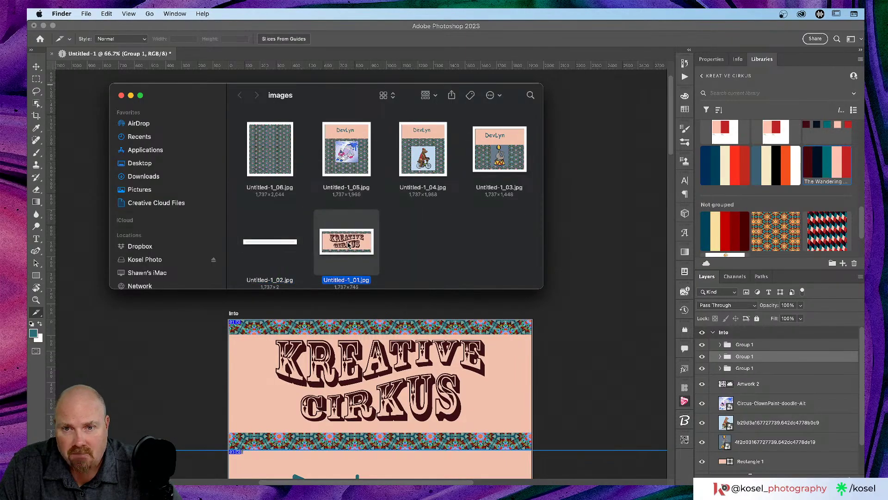
key(space)
key(space)
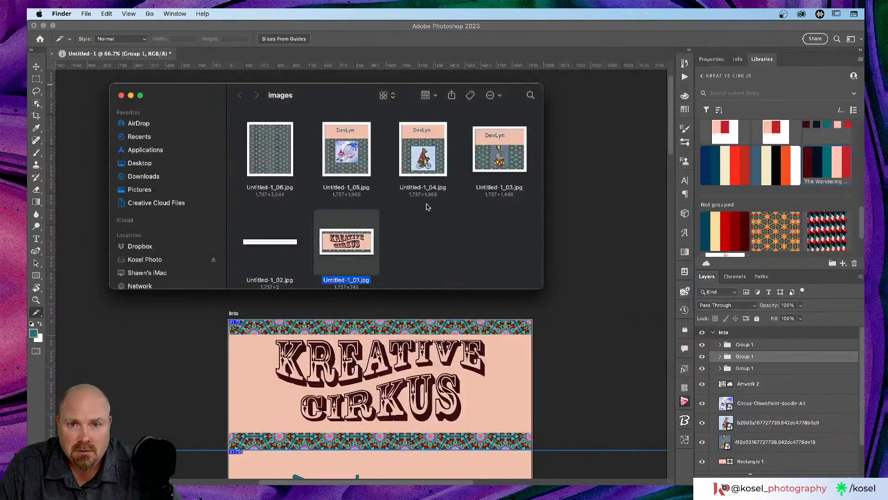
Preview the exported slices from Untitled-1_03.jpg through Untitled-1_06.jpg and close the images folder.
click(485, 160)
key(space)
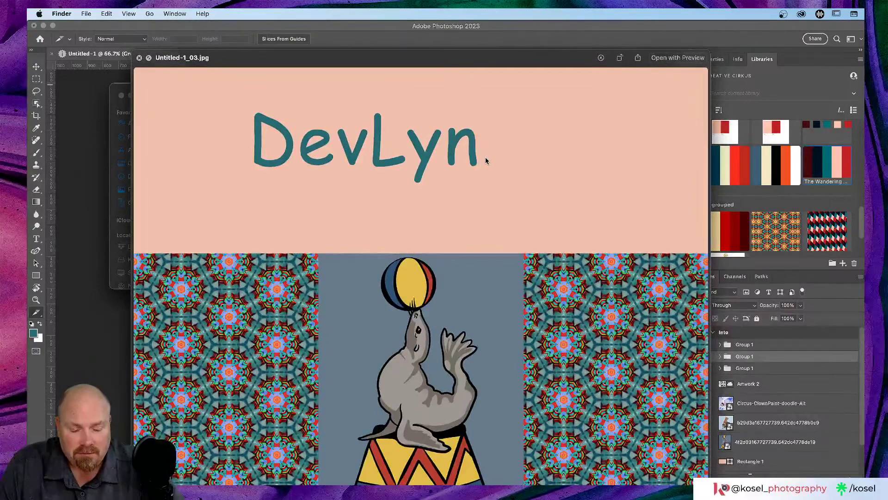
key(Right)
key(Right)
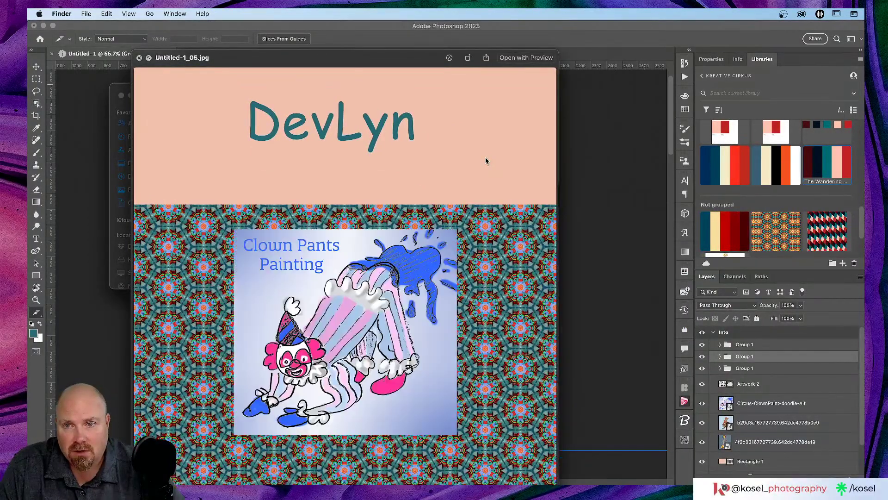
key(Right)
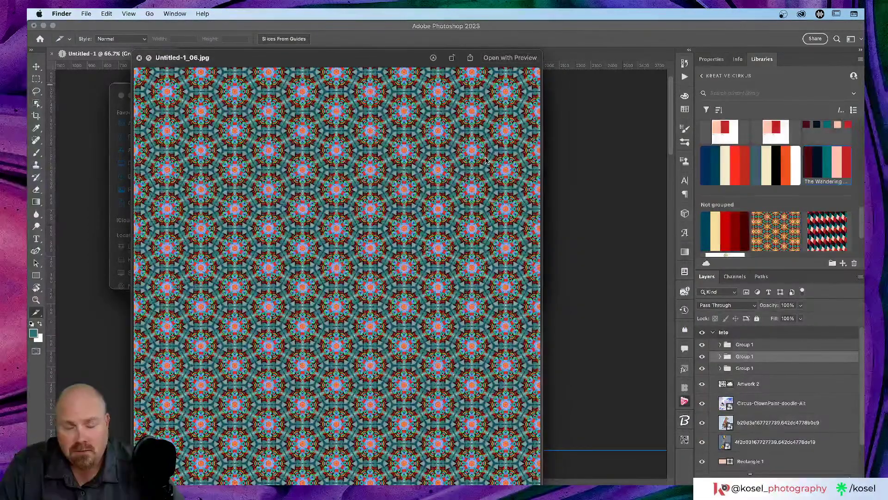
key(space)
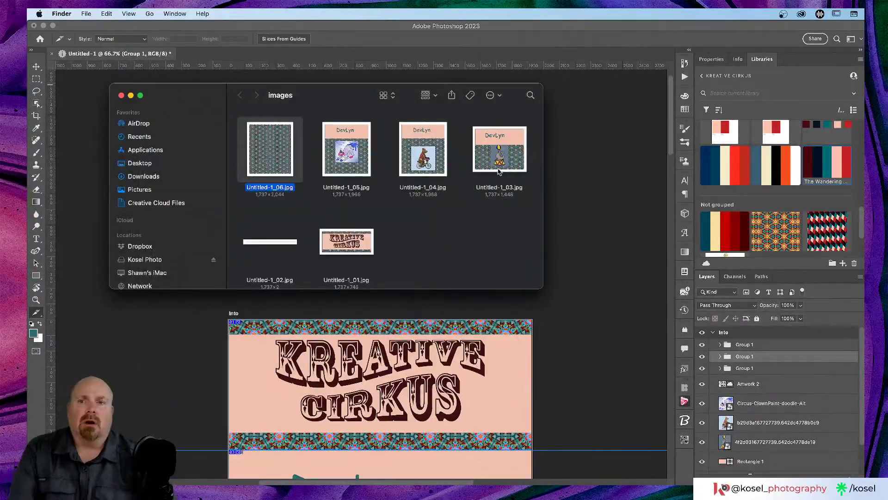
click(121, 95)
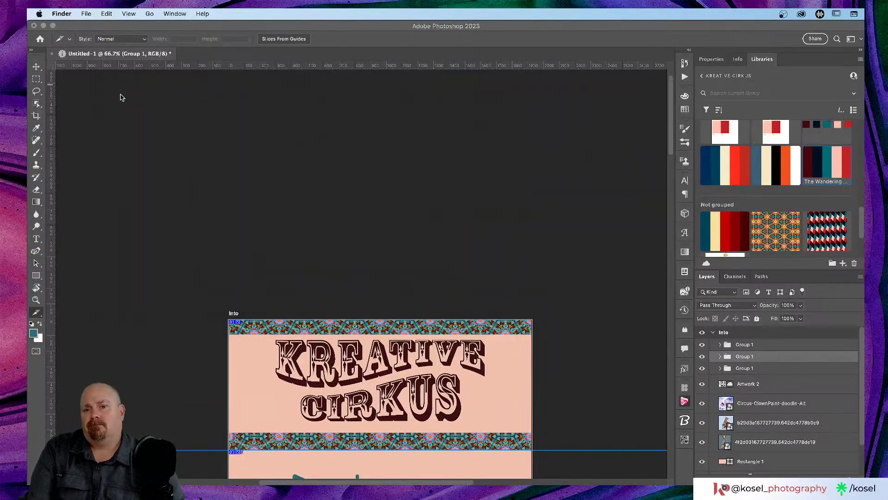
scroll(267, 174, down, 5)
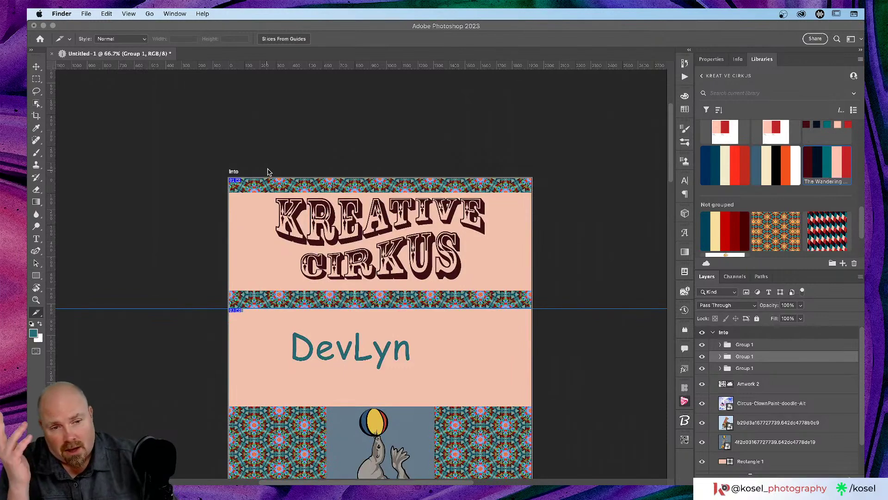
scroll(267, 174, down, 4)
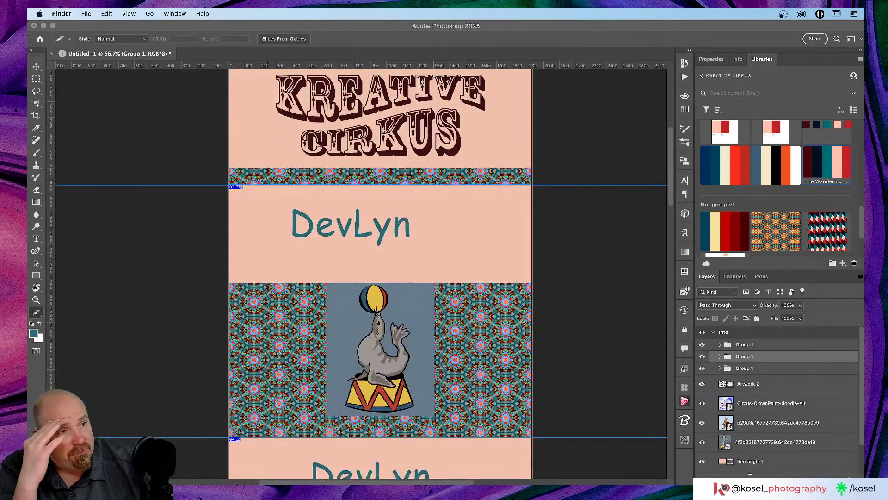
drag(824, 111, 864, 69)
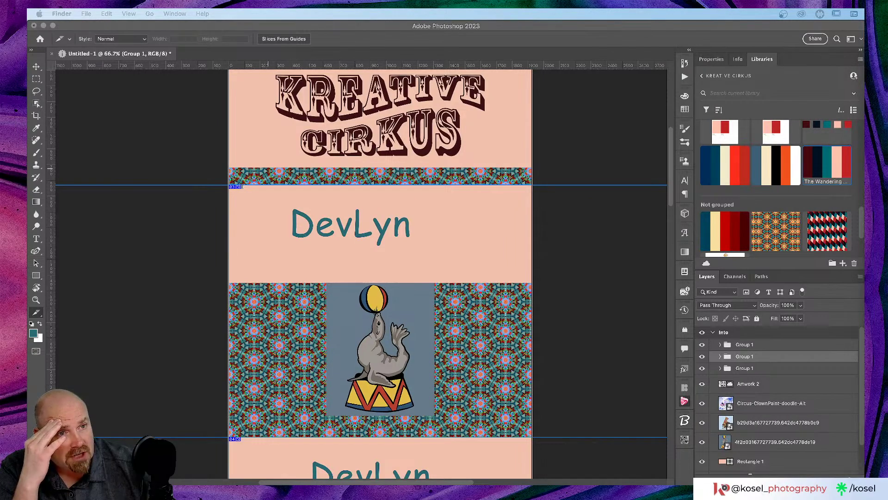
key(super+Tab)
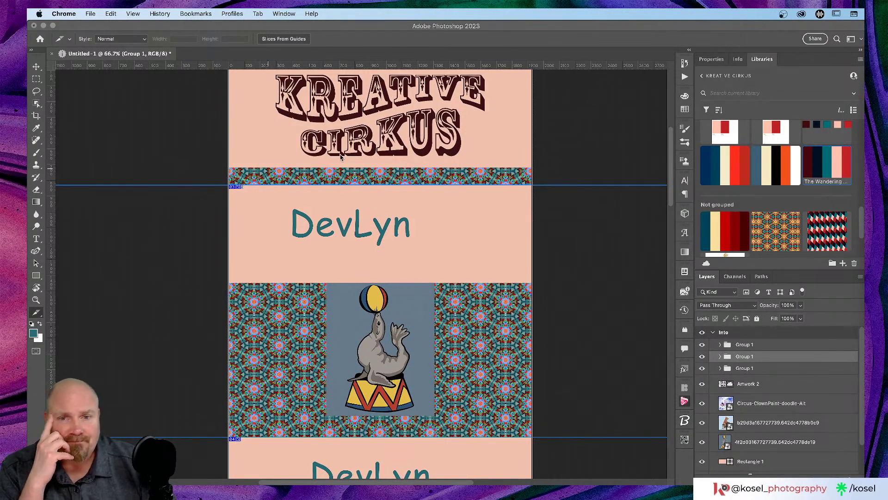
Draw a small slice in the peach band above the seal and undo it.
click(476, 228)
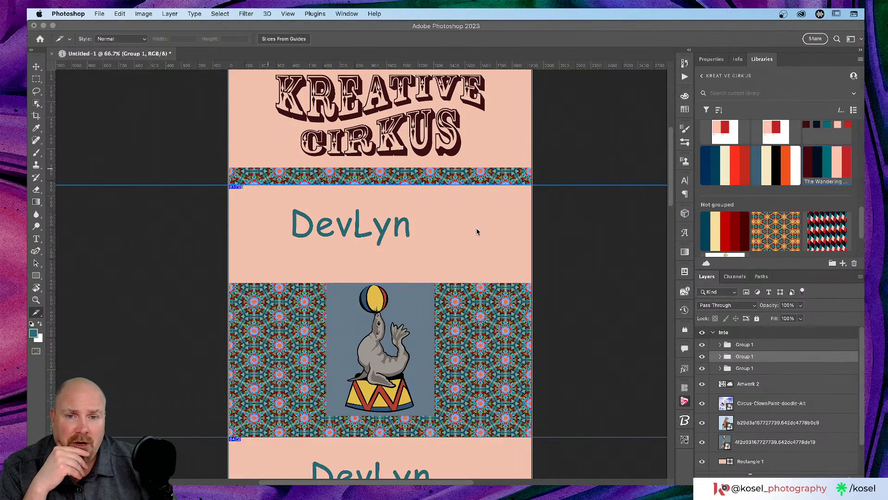
drag(473, 227, 472, 252)
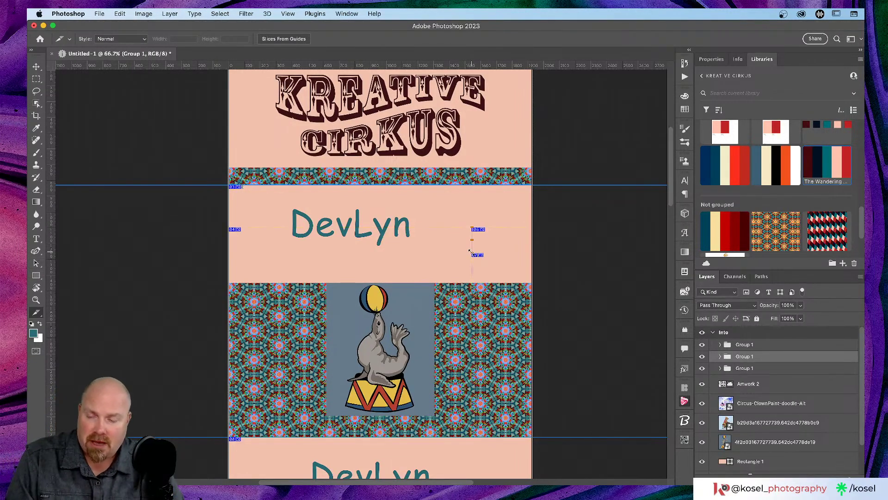
key(super+z)
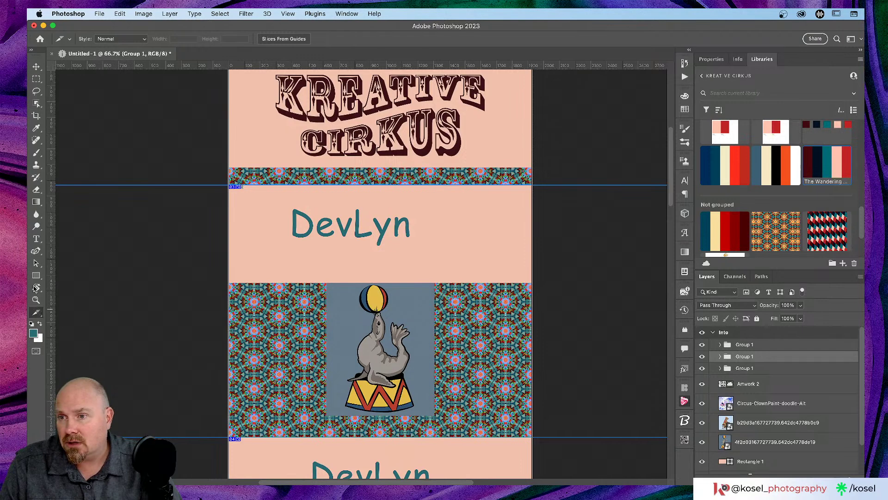
Move the peach rectangle above the seal slightly down with the Move tool so it overlaps the top of the image.
click(36, 66)
drag(431, 240, 463, 259)
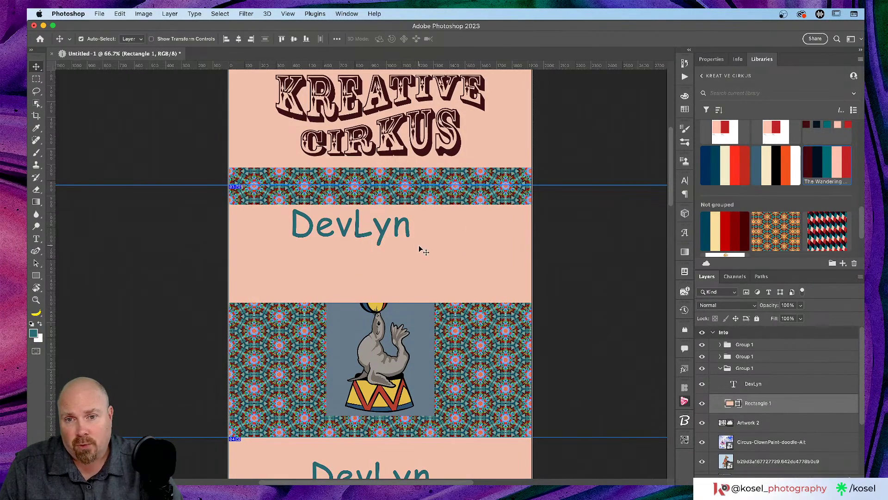
drag(420, 248, 419, 240)
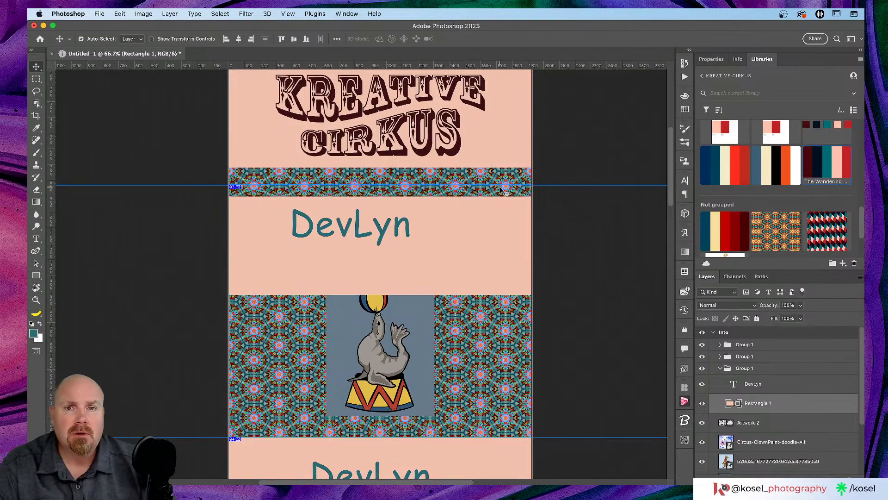
scroll(513, 194, right, 5)
scroll(514, 194, right, 8)
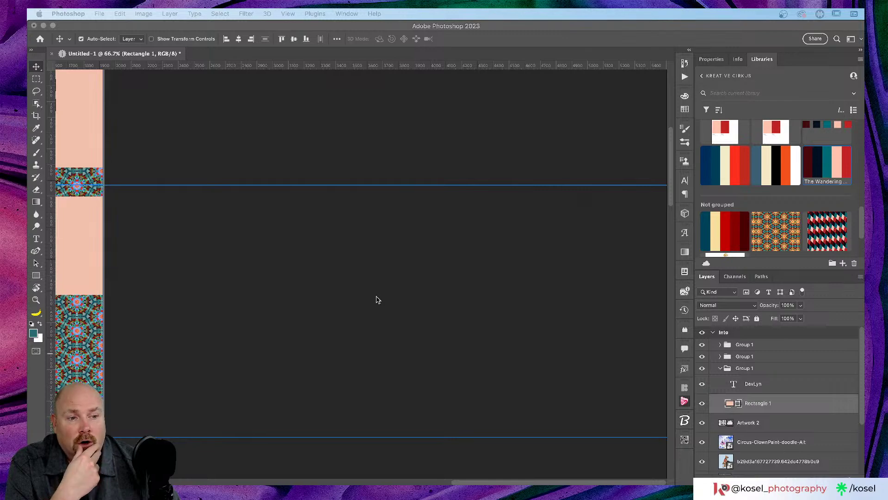
scroll(377, 299, left, 10)
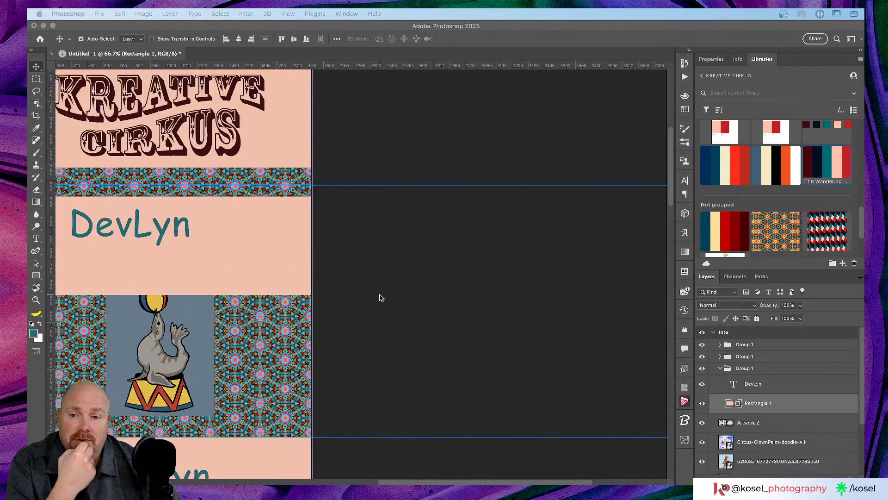
Hide the header's peach Rectangle 1 layer, directly above the Hue/Saturation 1 adjustment.
scroll(379, 297, down, 3)
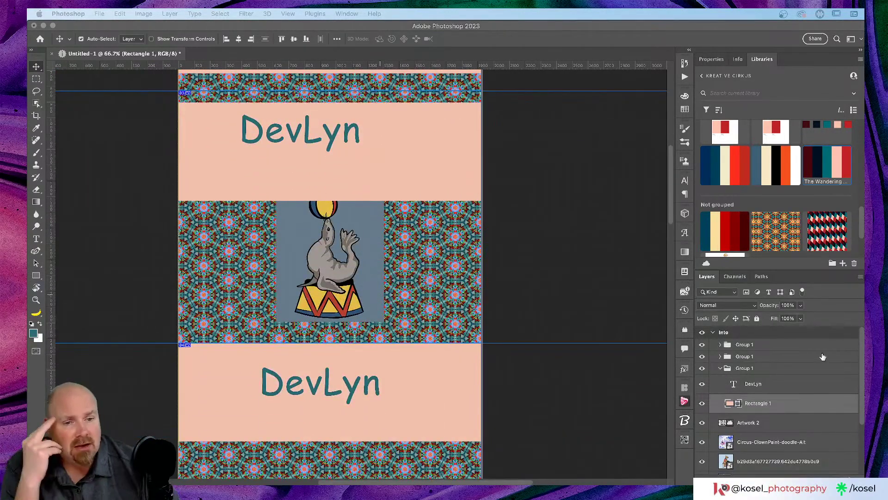
scroll(823, 356, down, 3)
click(702, 347)
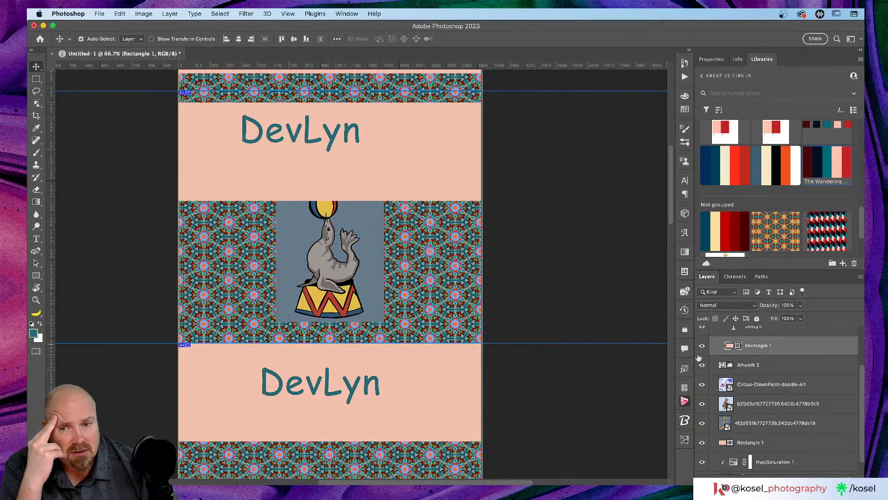
scroll(715, 394, down, 1)
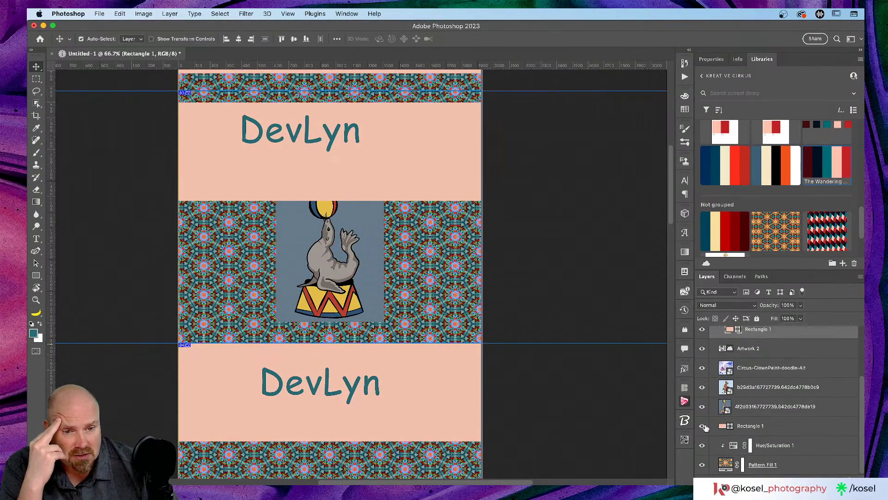
scroll(765, 390, up, 4)
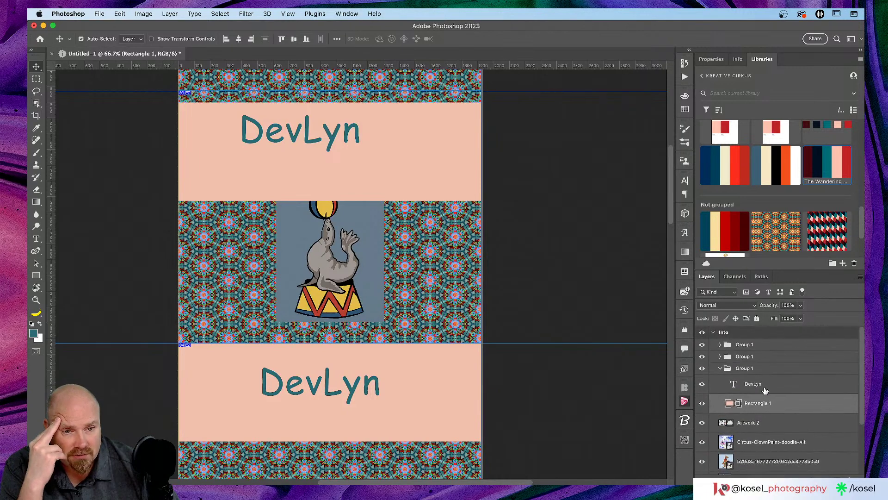
scroll(765, 391, down, 4)
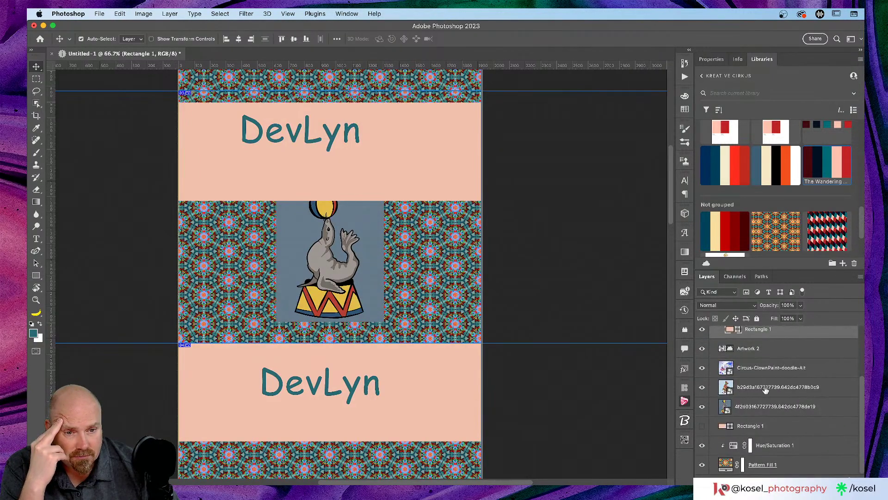
scroll(765, 391, up, 4)
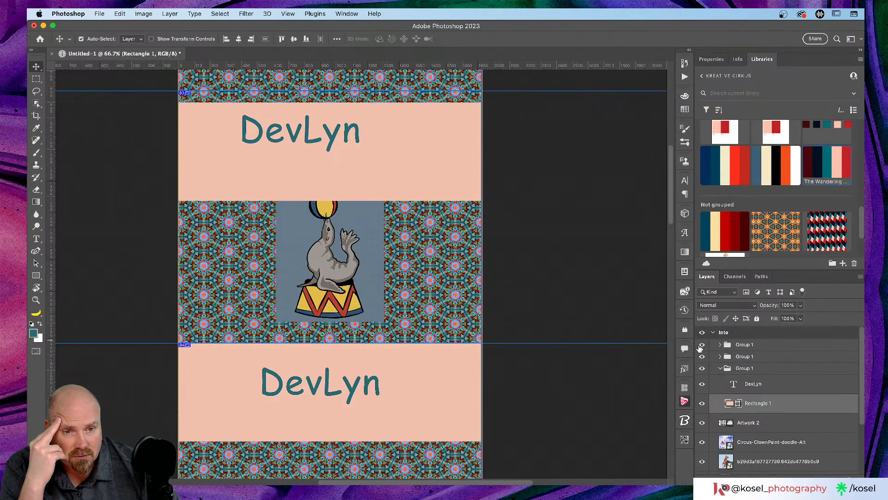
Hide all three Group 1 heading groups, leaving the title and images over the patterned background.
click(701, 345)
click(702, 356)
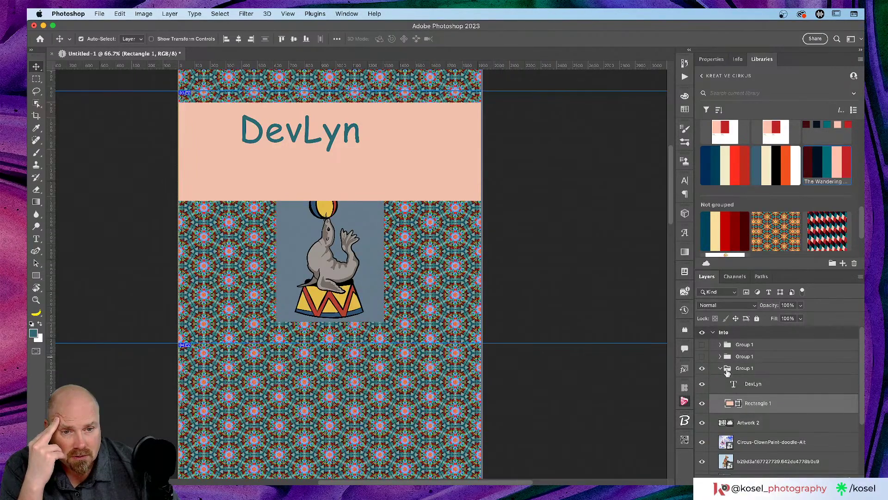
click(702, 368)
scroll(499, 343, up, 3)
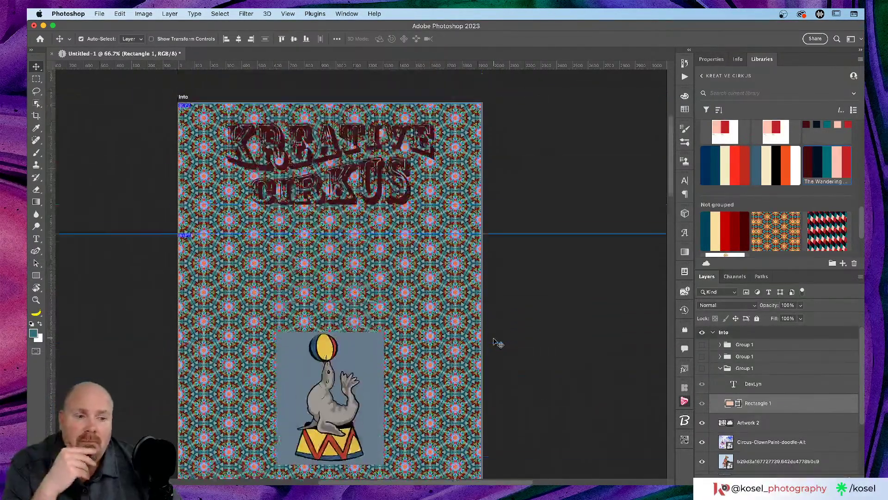
scroll(498, 342, up, 3)
scroll(498, 341, down, 3)
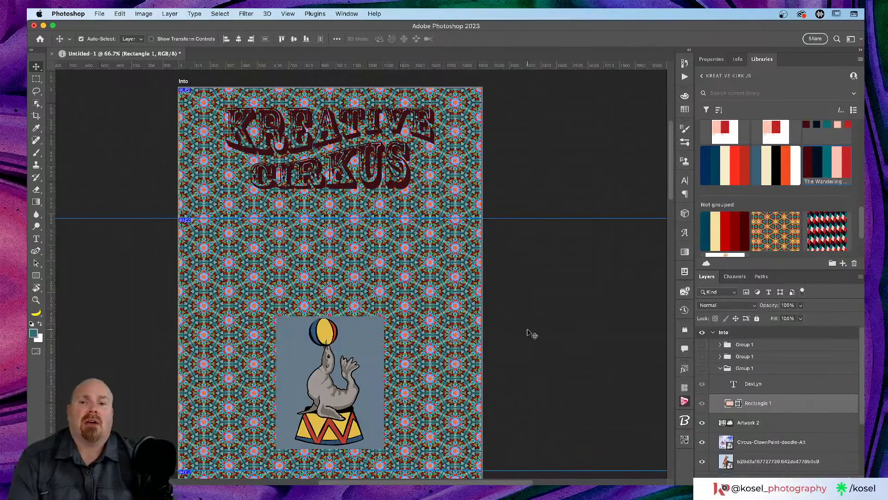